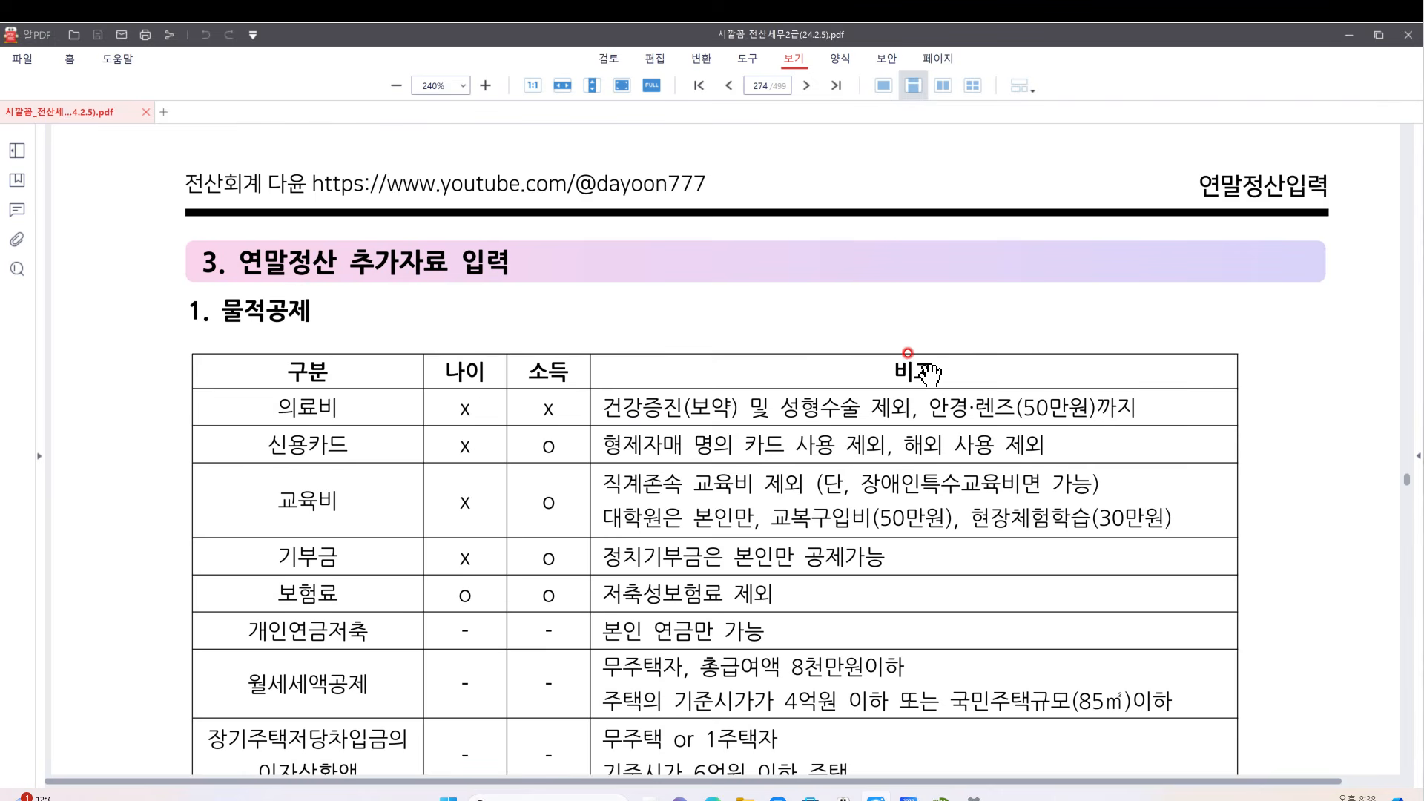
Handwrite a red age note with a 4 and an X beside the 물적공제 heading
scroll(436, 363, "down", 1)
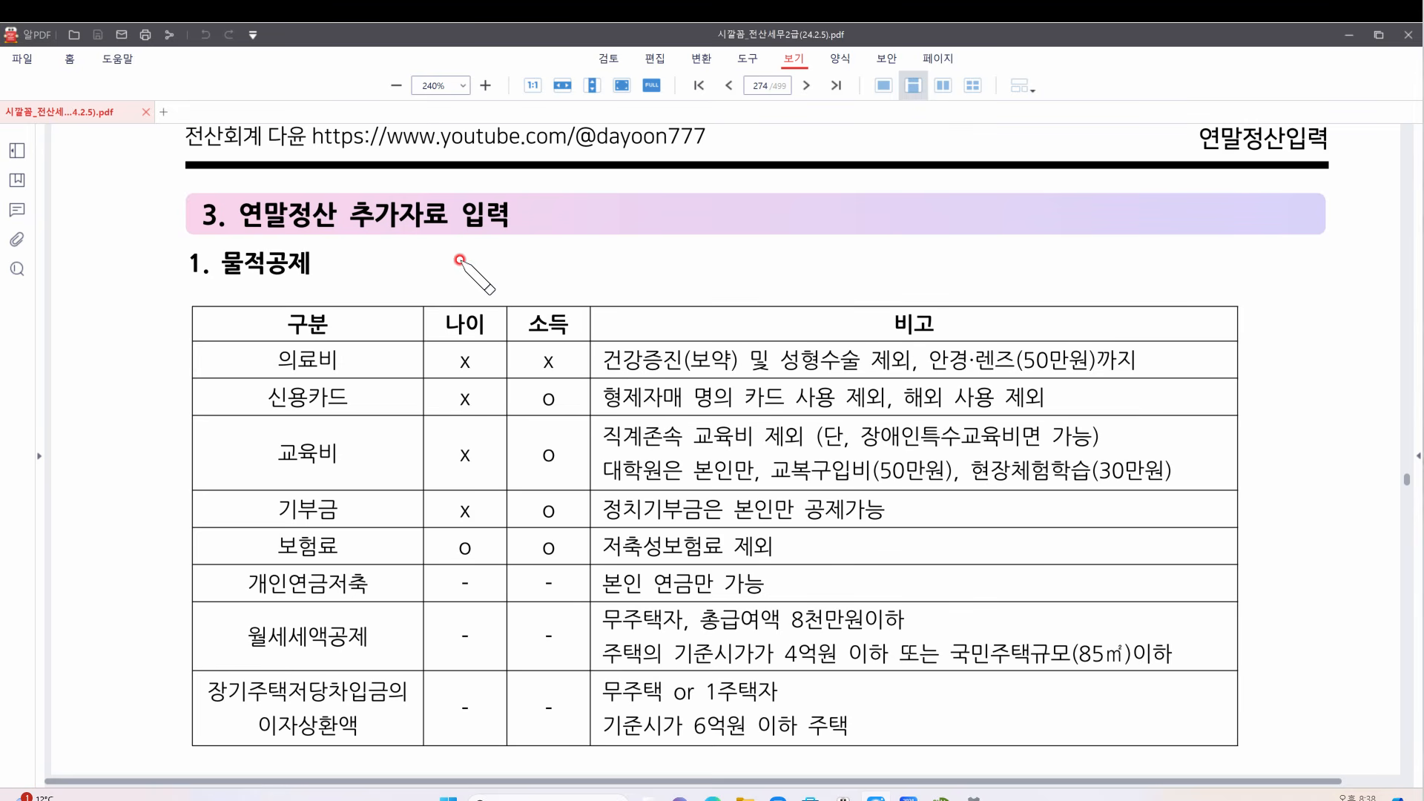
left_click_drag(475, 247, 491, 270)
left_click_drag(489, 246, 490, 284)
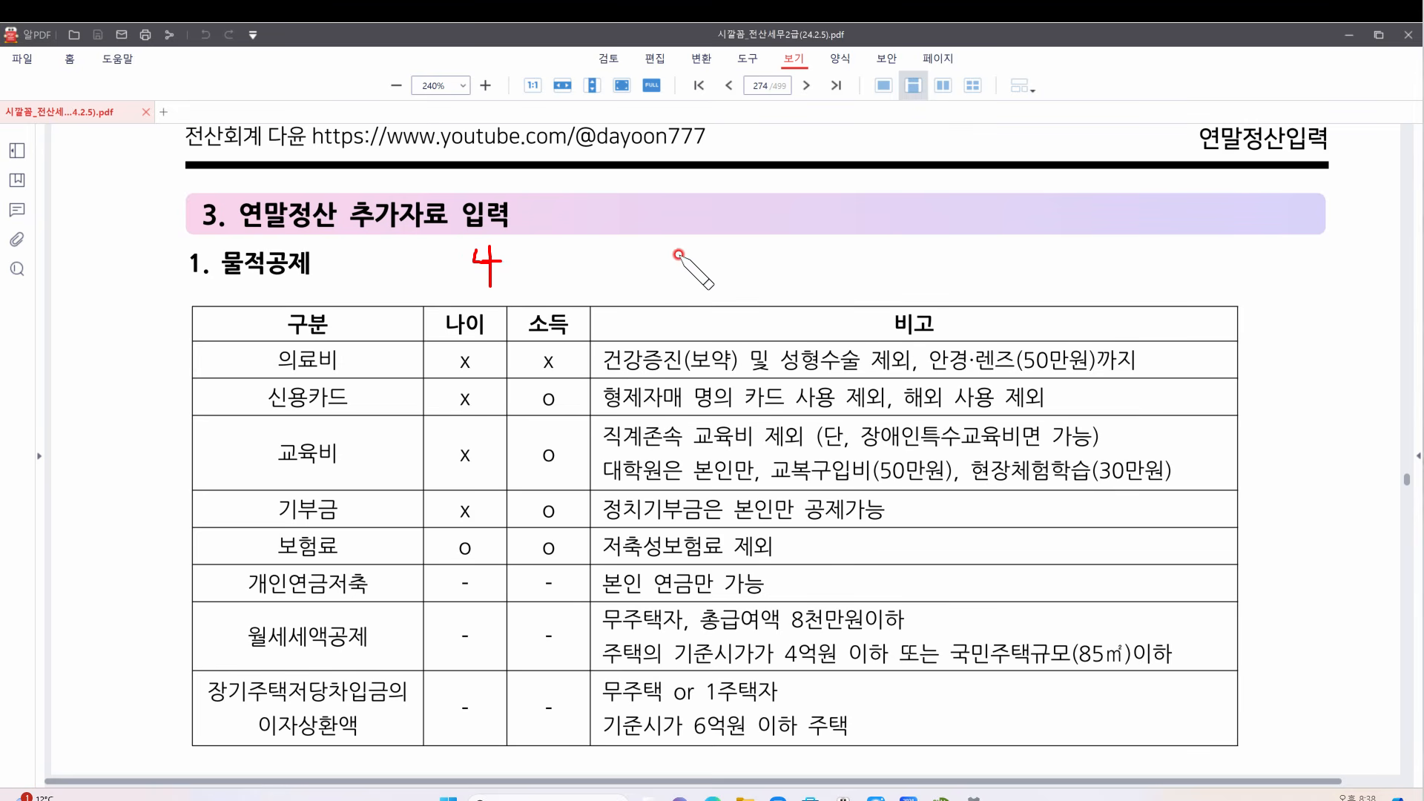
mouse_move(631, 271)
left_mouse_down()
mouse_move(640, 264)
mouse_move(643, 282)
left_mouse_up()
mouse_move(635, 284)
left_mouse_down()
mouse_move(657, 284)
mouse_move(652, 267)
left_mouse_up()
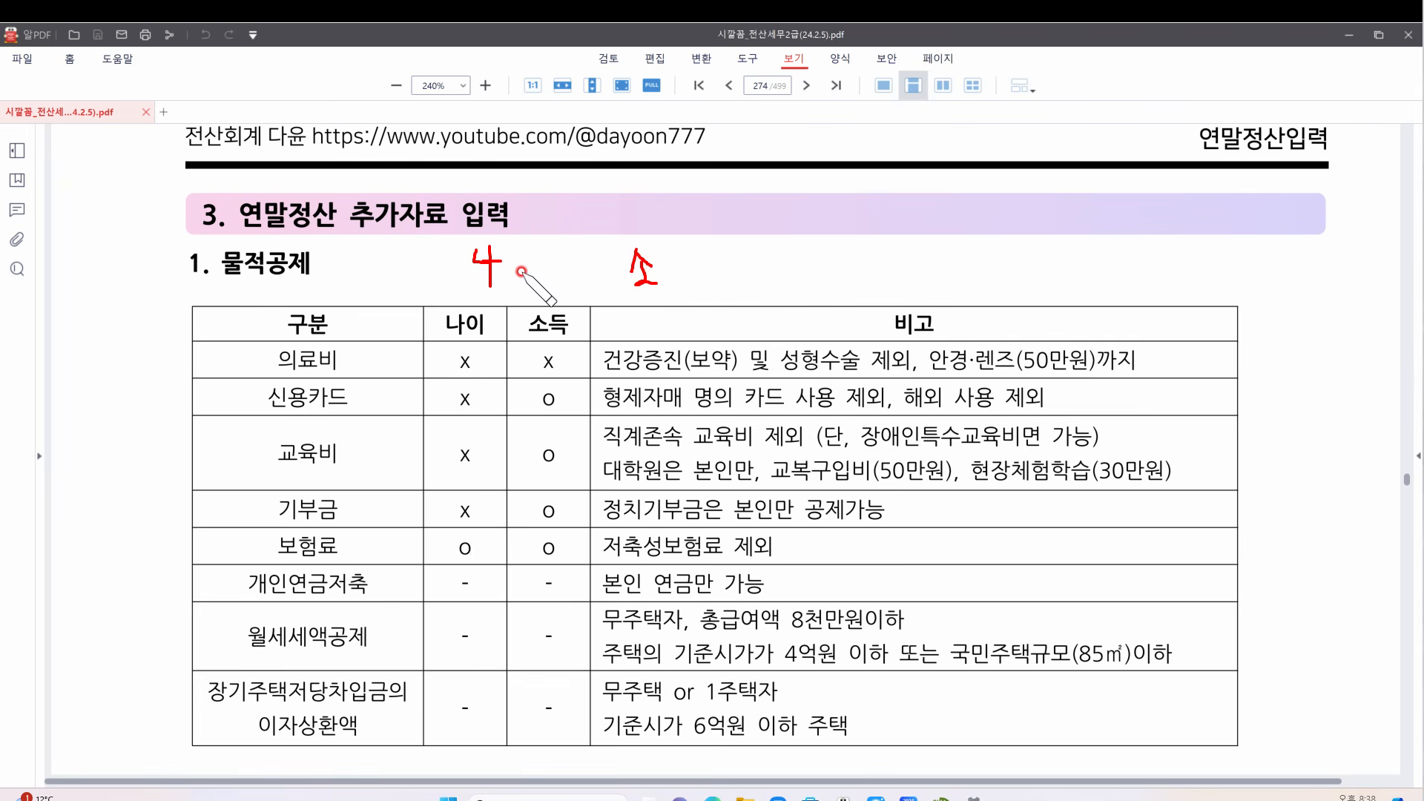
mouse_move(338, 253)
left_mouse_down()
mouse_move(342, 272)
mouse_move(371, 281)
mouse_move(381, 268)
left_mouse_up()
left_click_drag(381, 251, 382, 291)
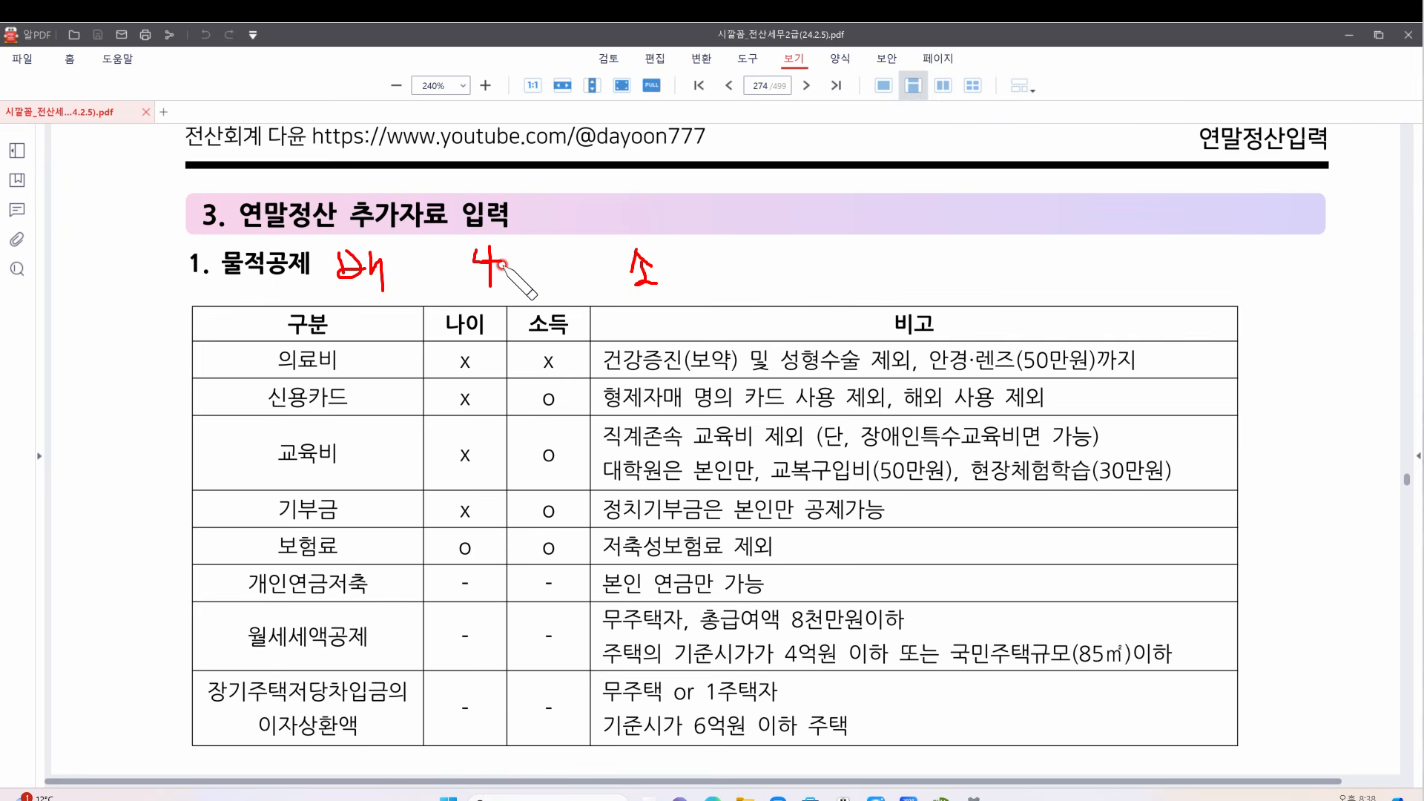
mouse_move(535, 250)
left_mouse_down()
mouse_move(509, 269)
mouse_move(544, 273)
left_mouse_up()
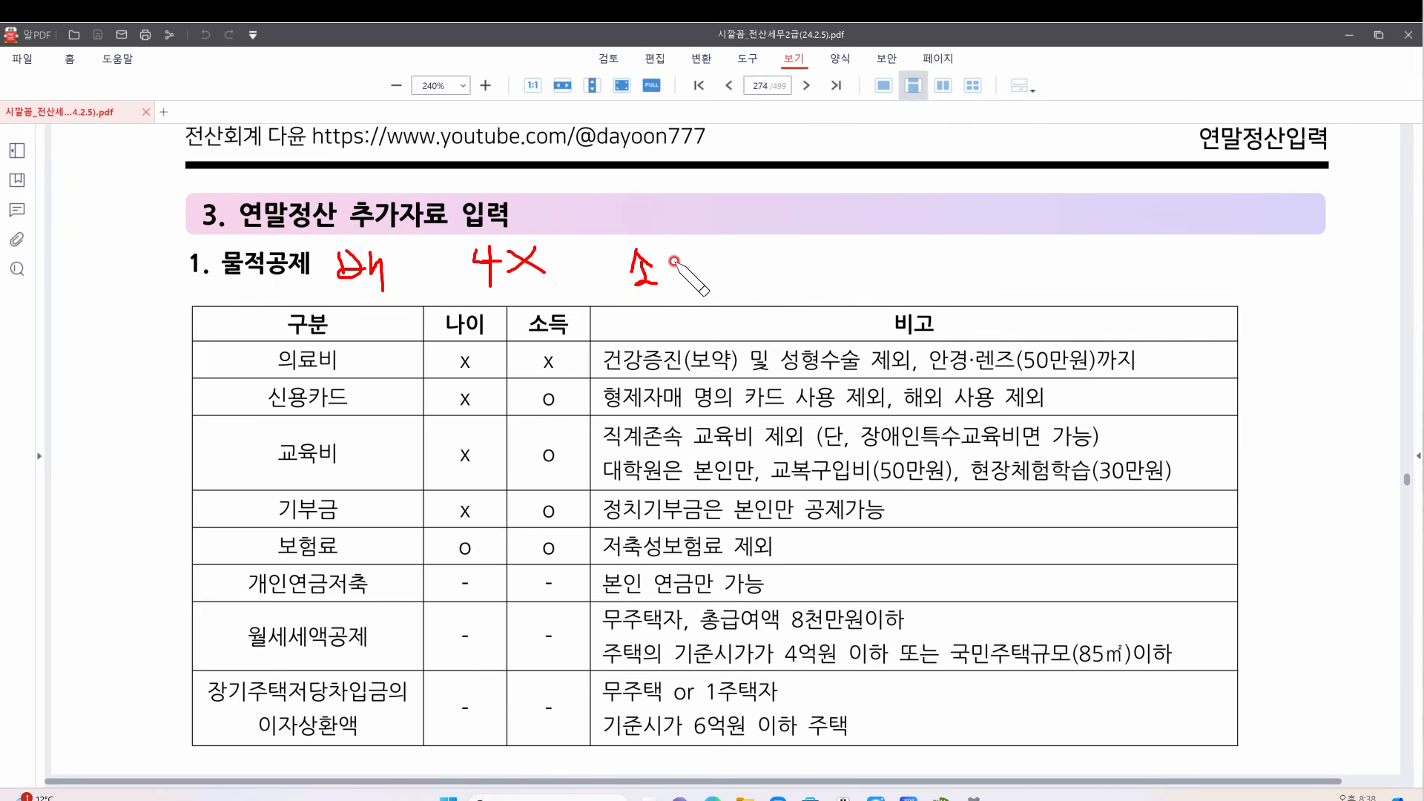
left_click_drag(668, 260, 668, 262)
Add red age-limit (20) and income notes at upper right, with an arrow and 150
mouse_move(802, 241)
left_mouse_down()
mouse_move(831, 238)
mouse_move(827, 264)
mouse_move(849, 238)
mouse_move(864, 271)
mouse_move(897, 273)
mouse_move(941, 245)
mouse_move(942, 269)
left_mouse_up()
left_click(839, 252)
mouse_move(944, 254)
left_mouse_down()
mouse_move(1000, 264)
mouse_move(1091, 245)
mouse_move(1242, 259)
mouse_move(1245, 239)
left_mouse_up()
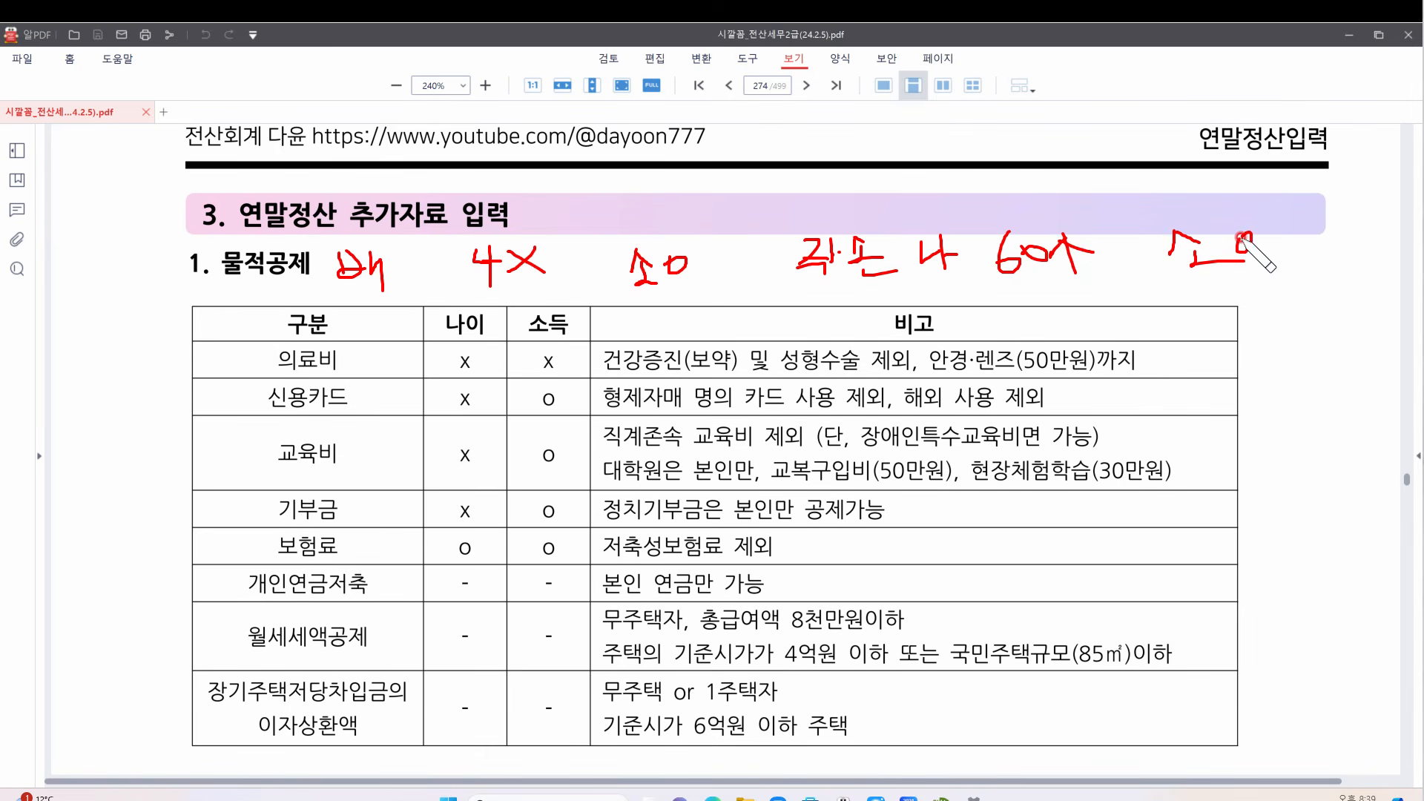
left_click_drag(810, 294, 831, 303)
mouse_move(822, 305)
left_mouse_down()
mouse_move(839, 320)
mouse_move(959, 304)
left_mouse_up()
left_click(843, 295)
mouse_move(957, 294)
left_mouse_down()
mouse_move(1009, 309)
mouse_move(1085, 290)
left_mouse_up()
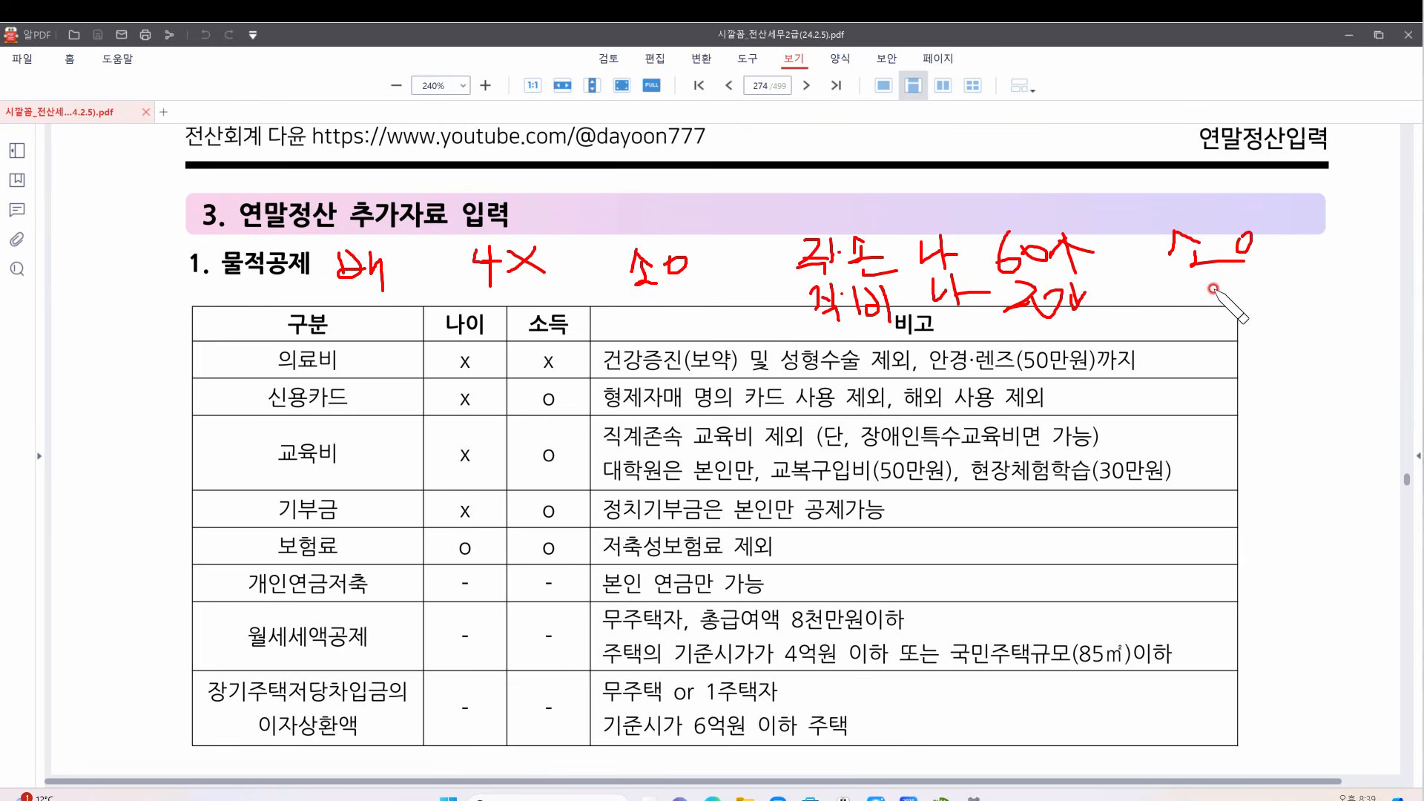
mouse_move(1219, 283)
left_mouse_down()
mouse_move(1199, 298)
mouse_move(1251, 300)
mouse_move(1256, 285)
left_mouse_up()
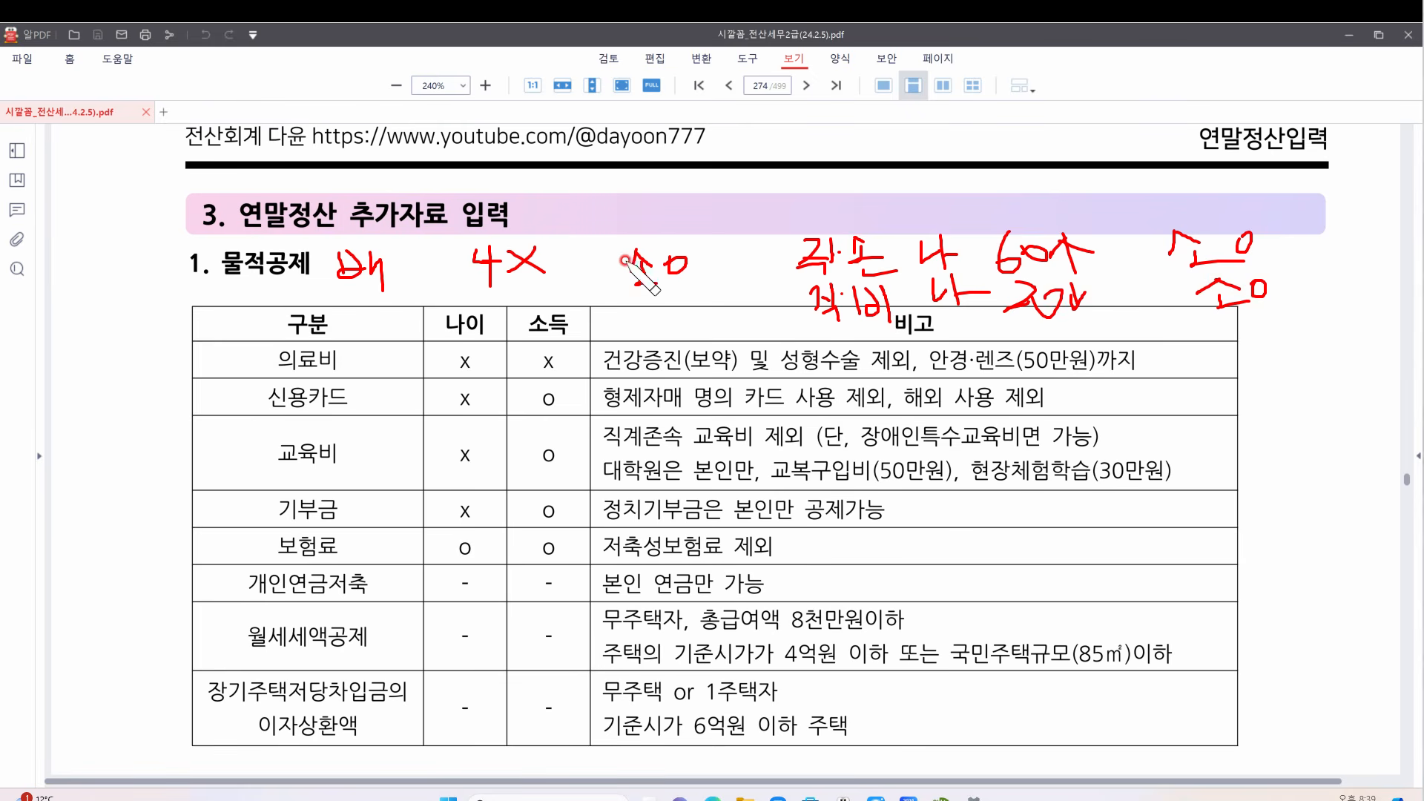
left_click_drag(1299, 251, 1297, 298)
mouse_move(1345, 236)
left_mouse_down()
mouse_move(1338, 263)
mouse_move(1350, 261)
left_mouse_up()
left_click_drag(1362, 221, 1393, 235)
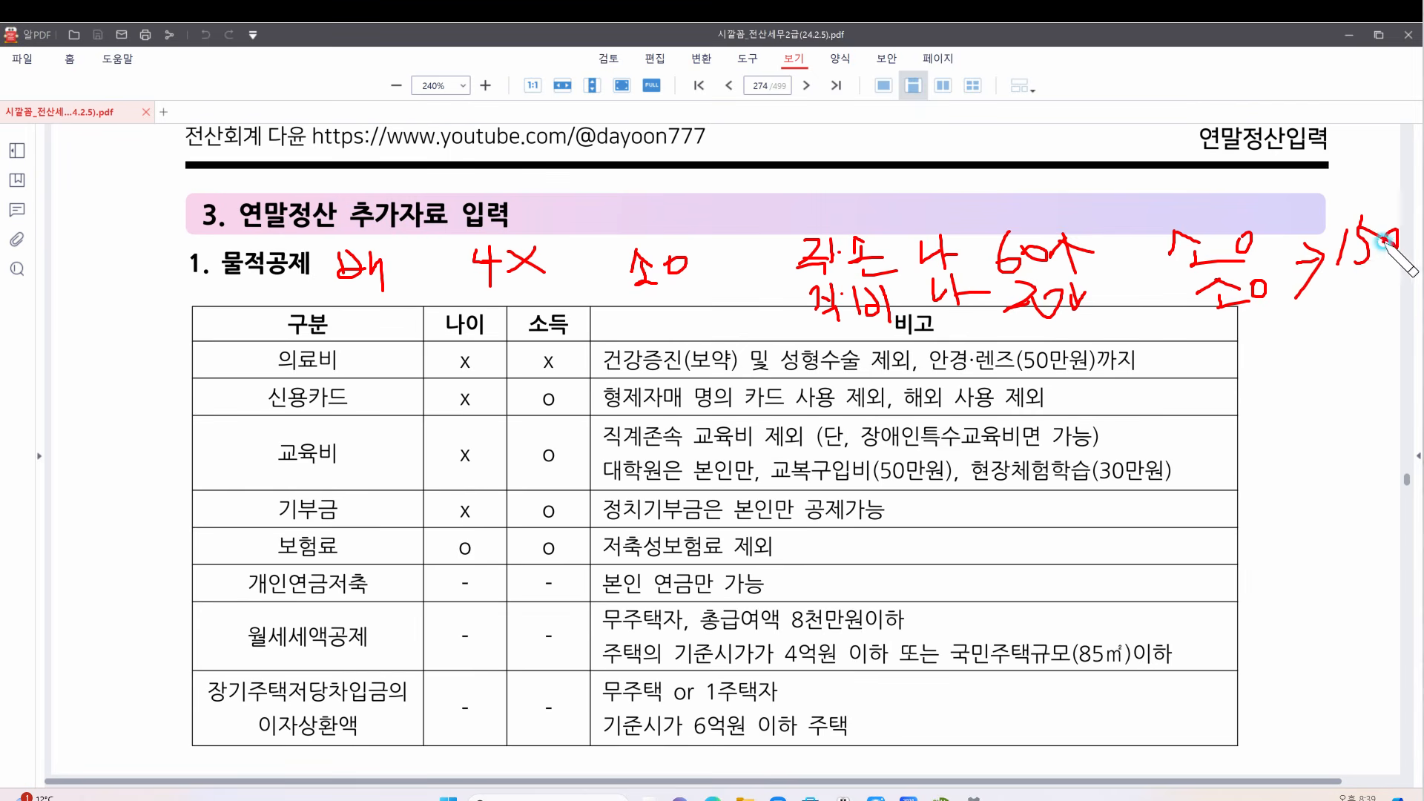
mouse_move(1314, 276)
left_mouse_down()
mouse_move(1389, 273)
mouse_move(1385, 287)
left_mouse_up()
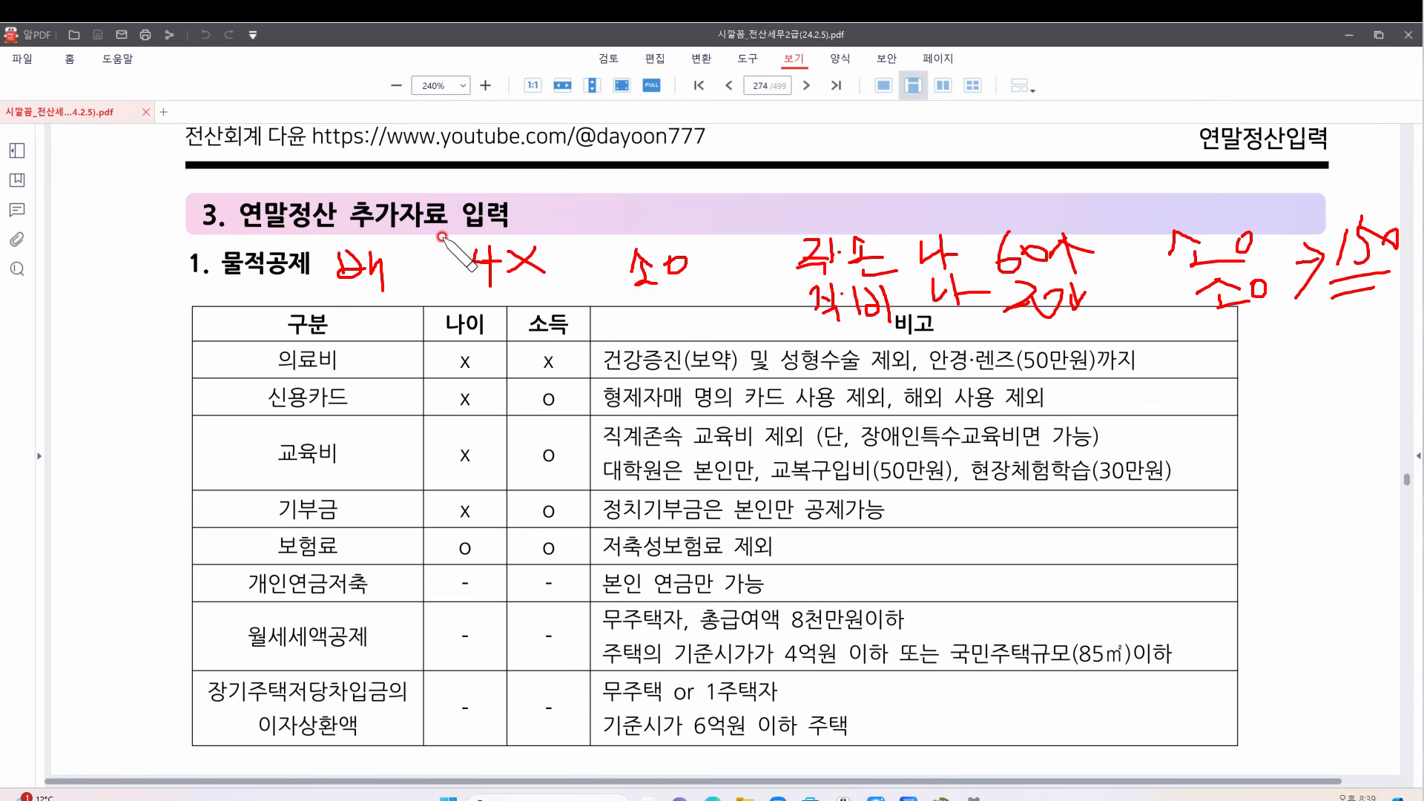
Circle the 의료비 label, mark the x entries along its row, then erase all red notes
mouse_move(355, 364)
left_mouse_down()
mouse_move(249, 349)
mouse_move(355, 369)
left_mouse_up()
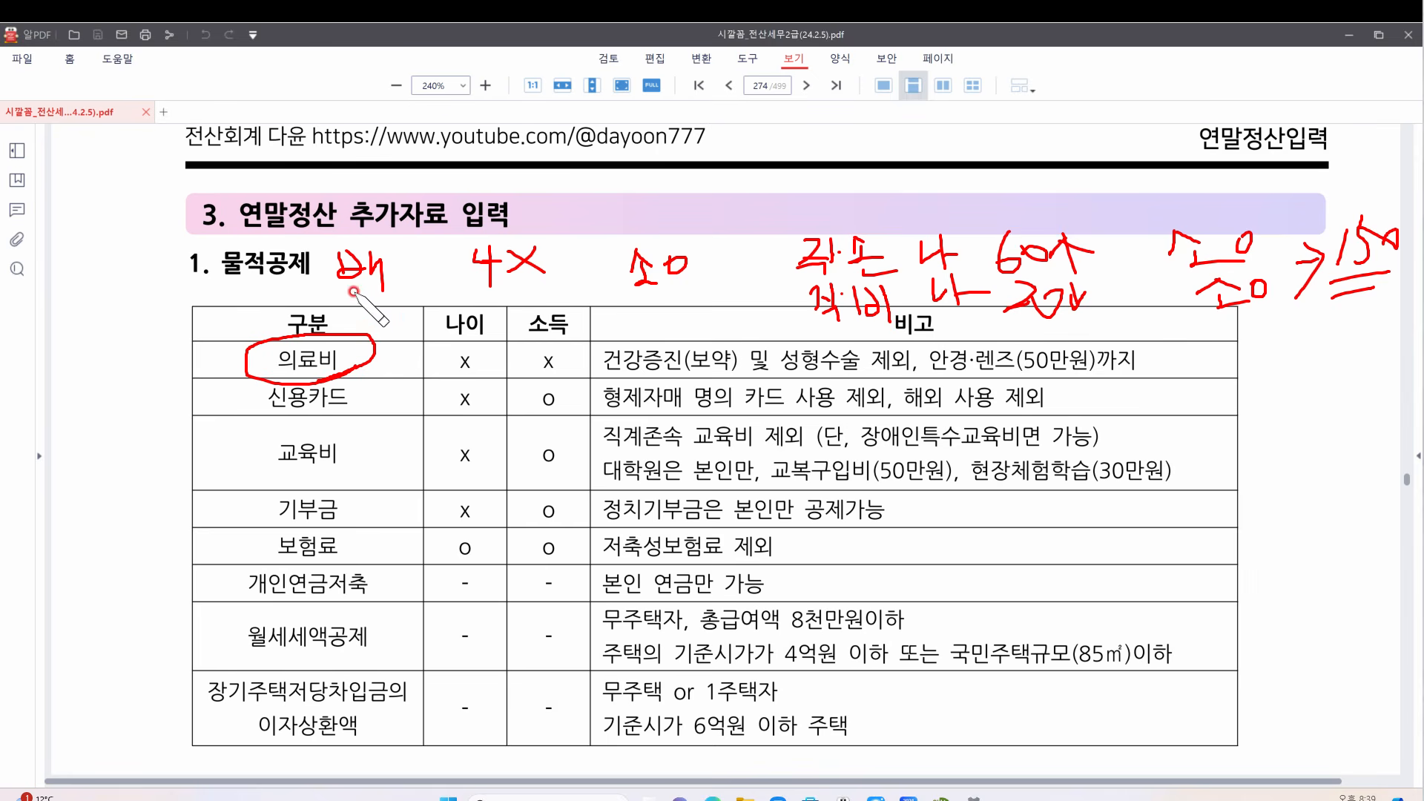
left_click_drag(432, 380, 812, 377)
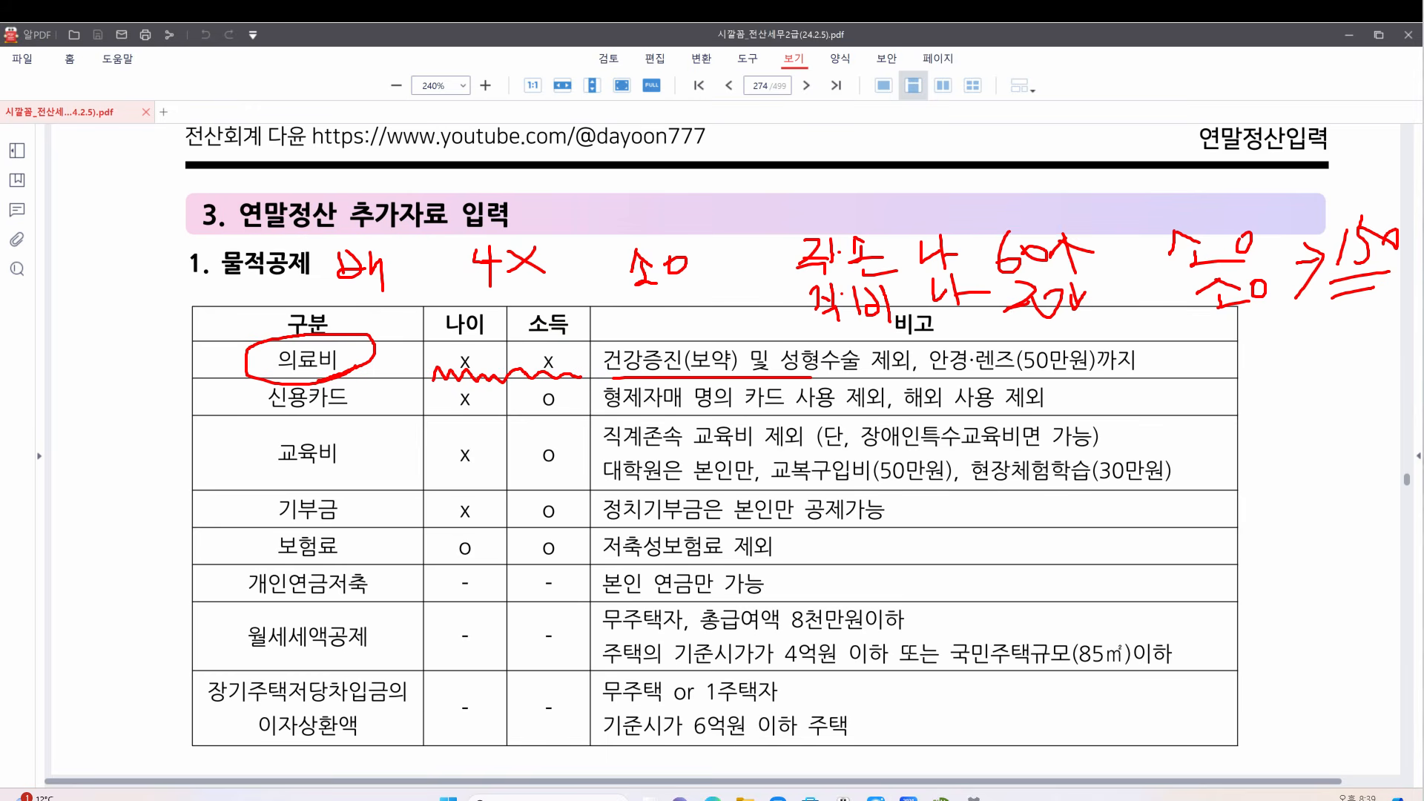
key("Delete")
Handwrite red notes 무, 30, 소 and 5w above the deduction table
left_click_drag(640, 250, 652, 269)
left_click_drag(656, 251, 682, 281)
left_click_drag(663, 283, 664, 307)
left_click_drag(746, 240, 727, 285)
left_click_drag(751, 256, 768, 272)
mouse_move(907, 253)
left_mouse_down()
mouse_move(899, 274)
mouse_move(945, 282)
left_mouse_up()
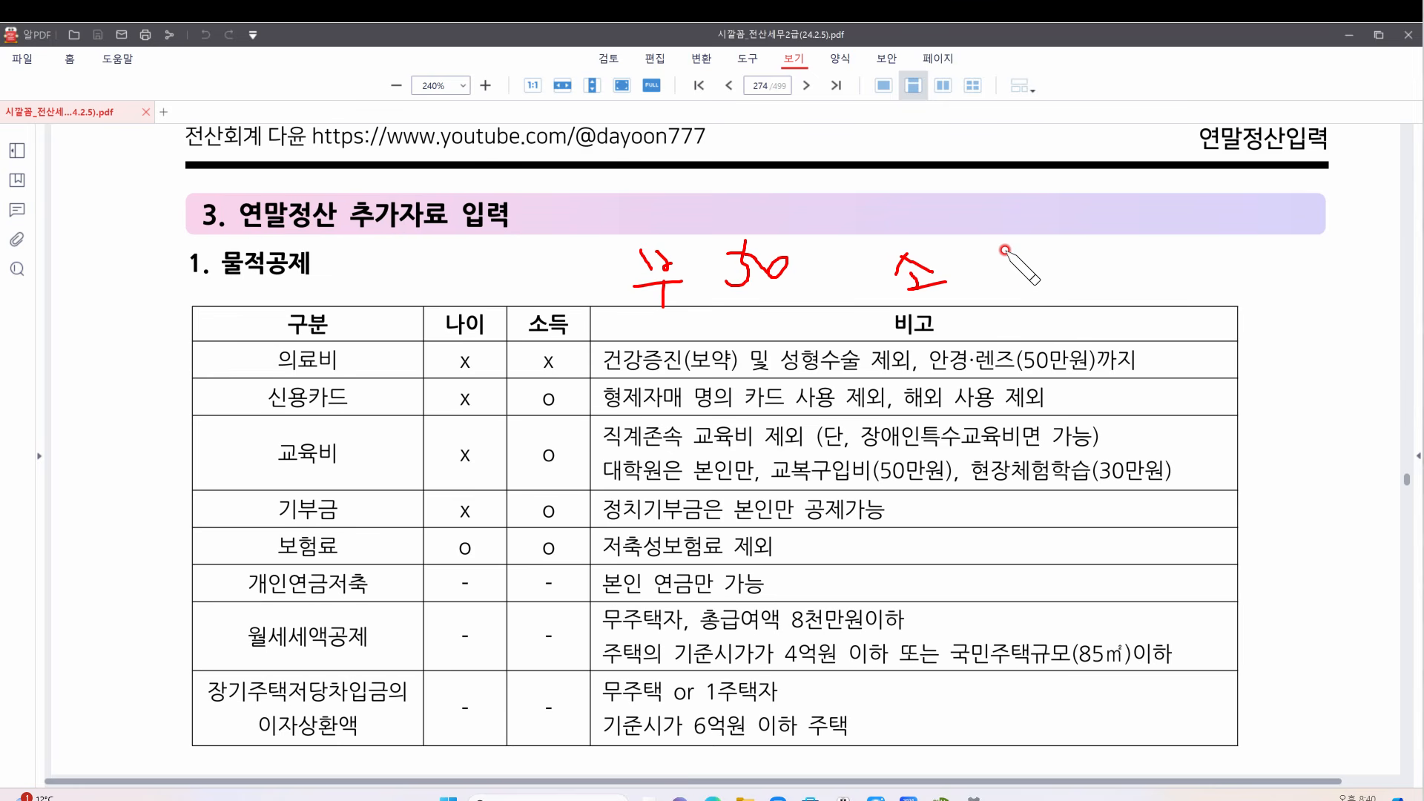
mouse_move(1016, 236)
left_mouse_down()
mouse_move(1014, 280)
mouse_move(1018, 238)
left_mouse_up()
mouse_move(1029, 253)
left_mouse_down()
mouse_move(1039, 276)
mouse_move(1062, 254)
left_mouse_up()
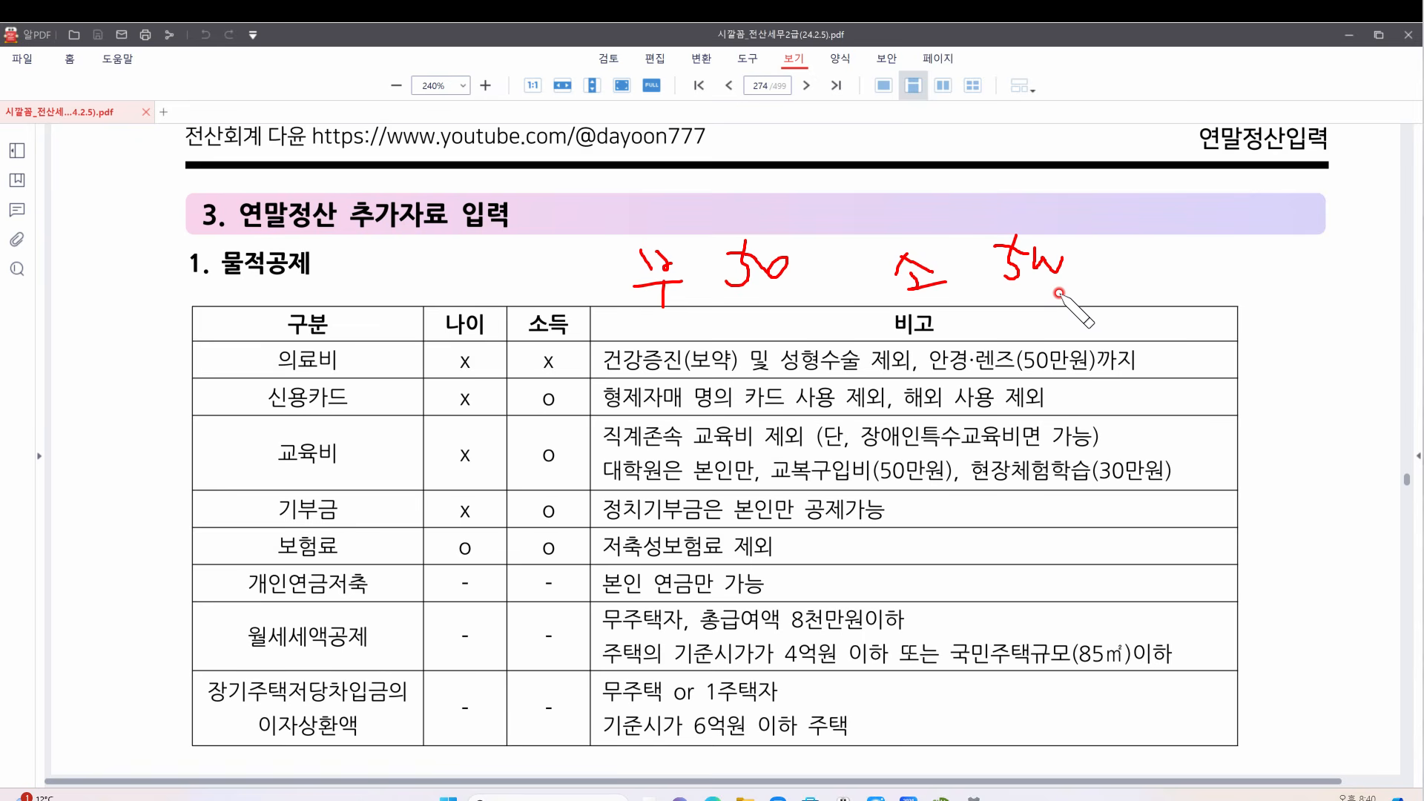
Circle the 의료비 x marks and the handwritten 무, add a pointing note, then erase all ink
mouse_move(592, 364)
left_mouse_down()
mouse_move(571, 380)
mouse_move(417, 356)
mouse_move(567, 325)
mouse_move(595, 360)
left_mouse_up()
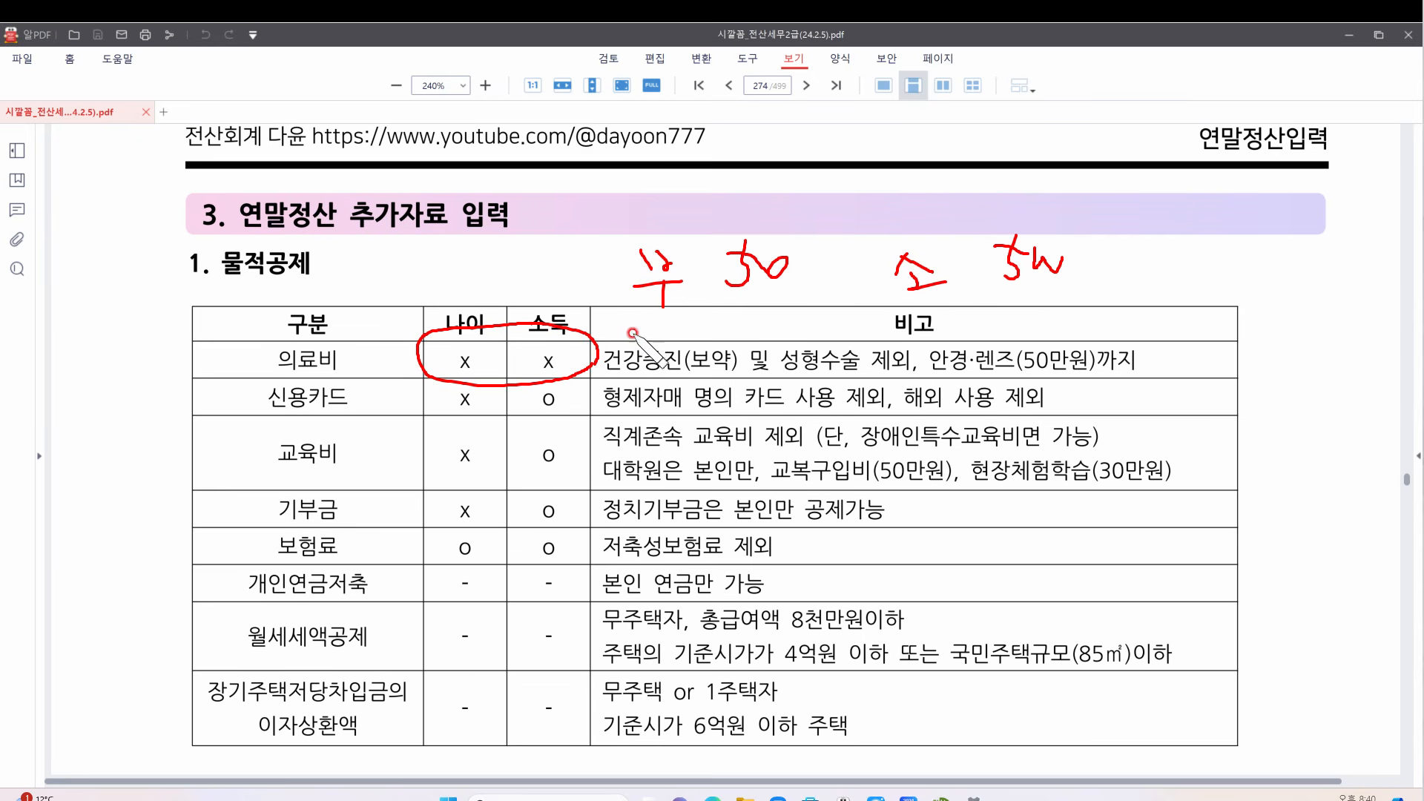
mouse_move(662, 318)
left_mouse_down()
mouse_move(638, 234)
mouse_move(688, 273)
mouse_move(671, 318)
left_mouse_up()
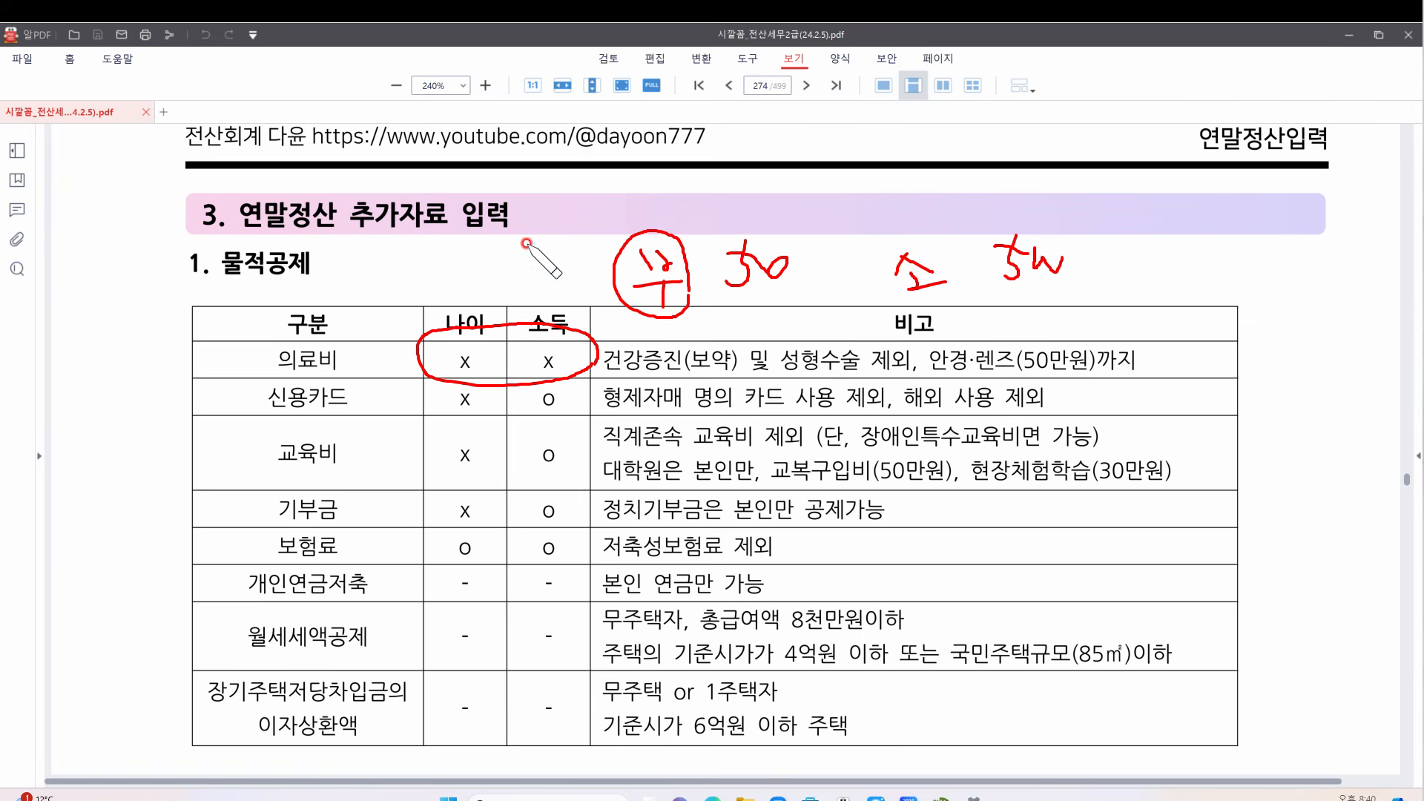
left_click_drag(527, 245, 528, 267)
mouse_move(536, 239)
left_mouse_down()
mouse_move(541, 260)
mouse_move(558, 236)
mouse_move(589, 252)
mouse_move(519, 271)
mouse_move(503, 329)
left_mouse_up()
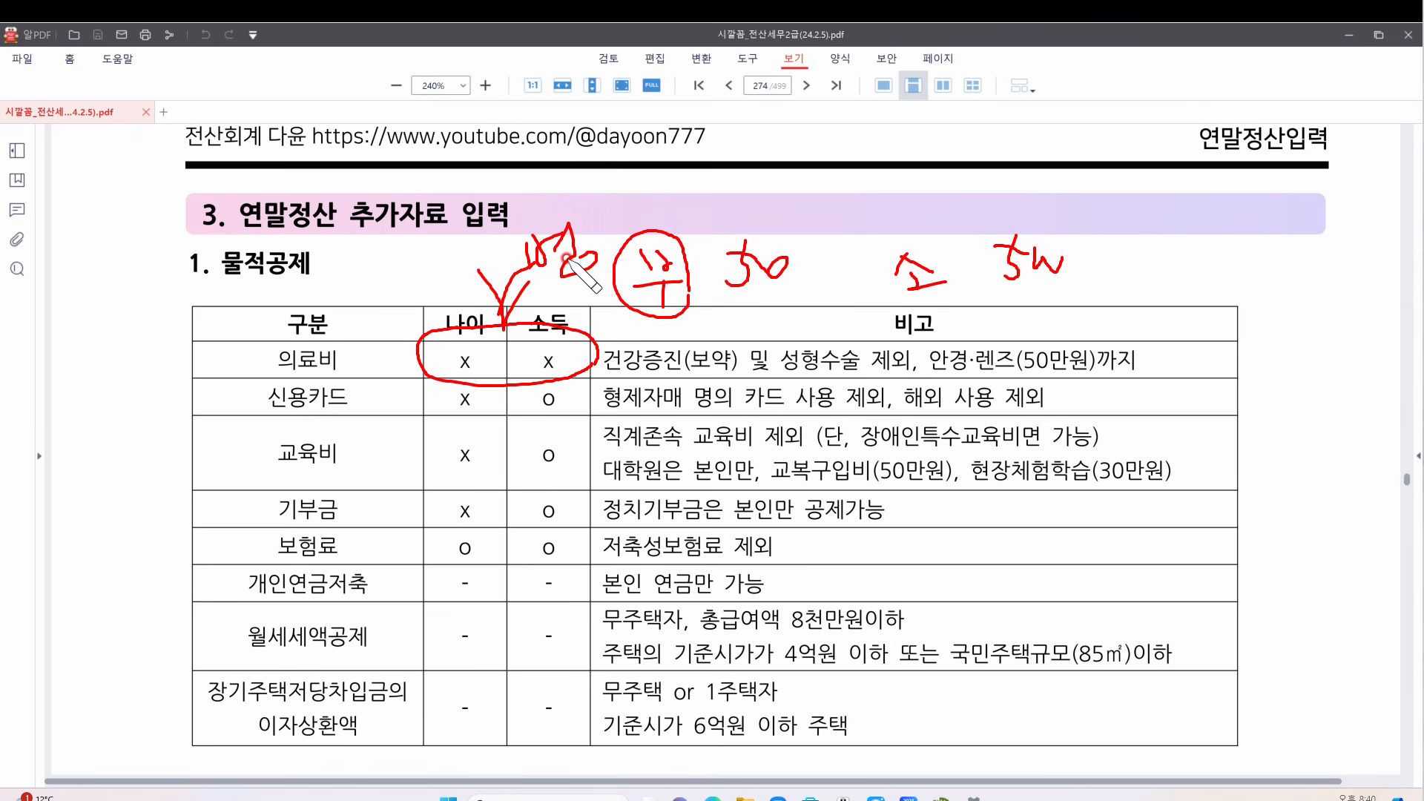
key("Delete")
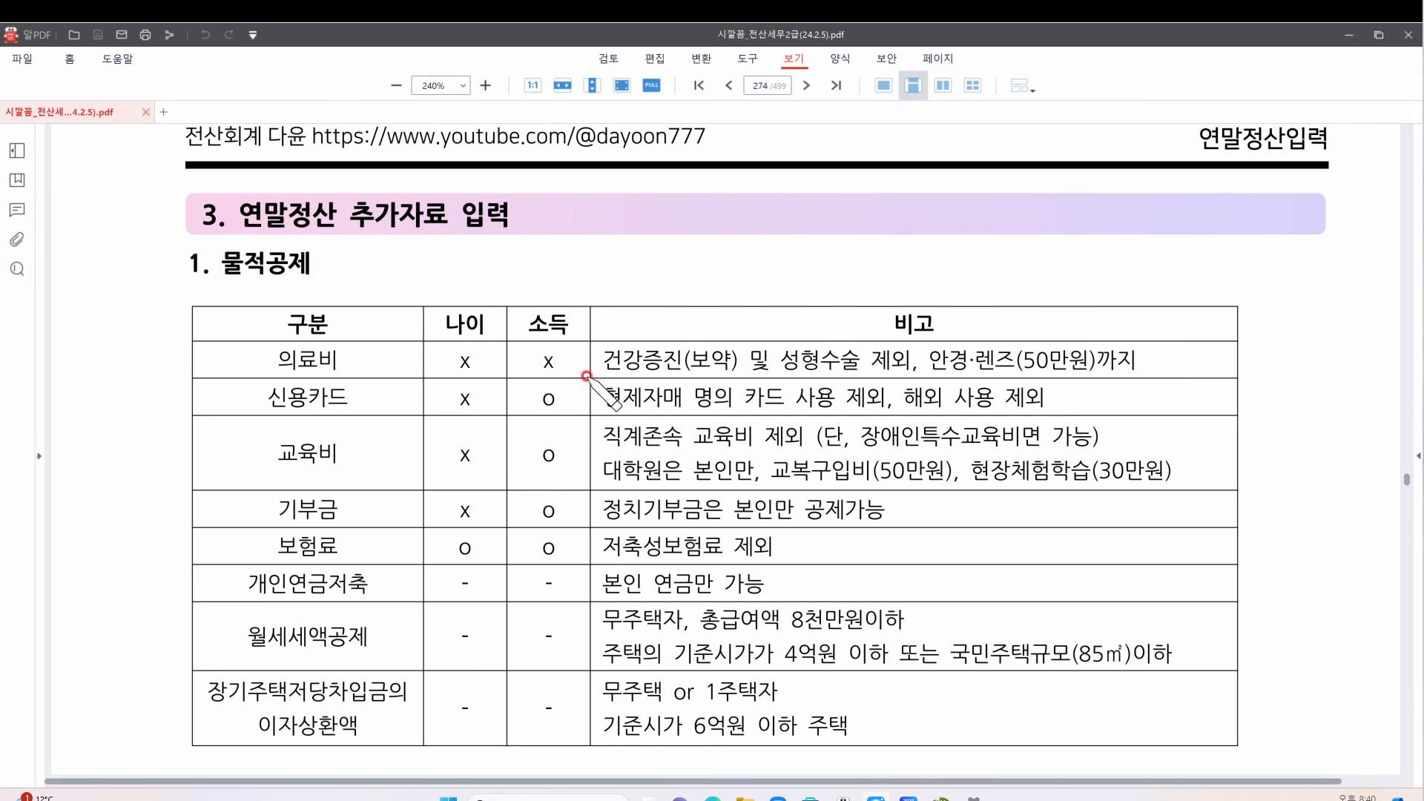
left_click_drag(603, 379, 673, 376)
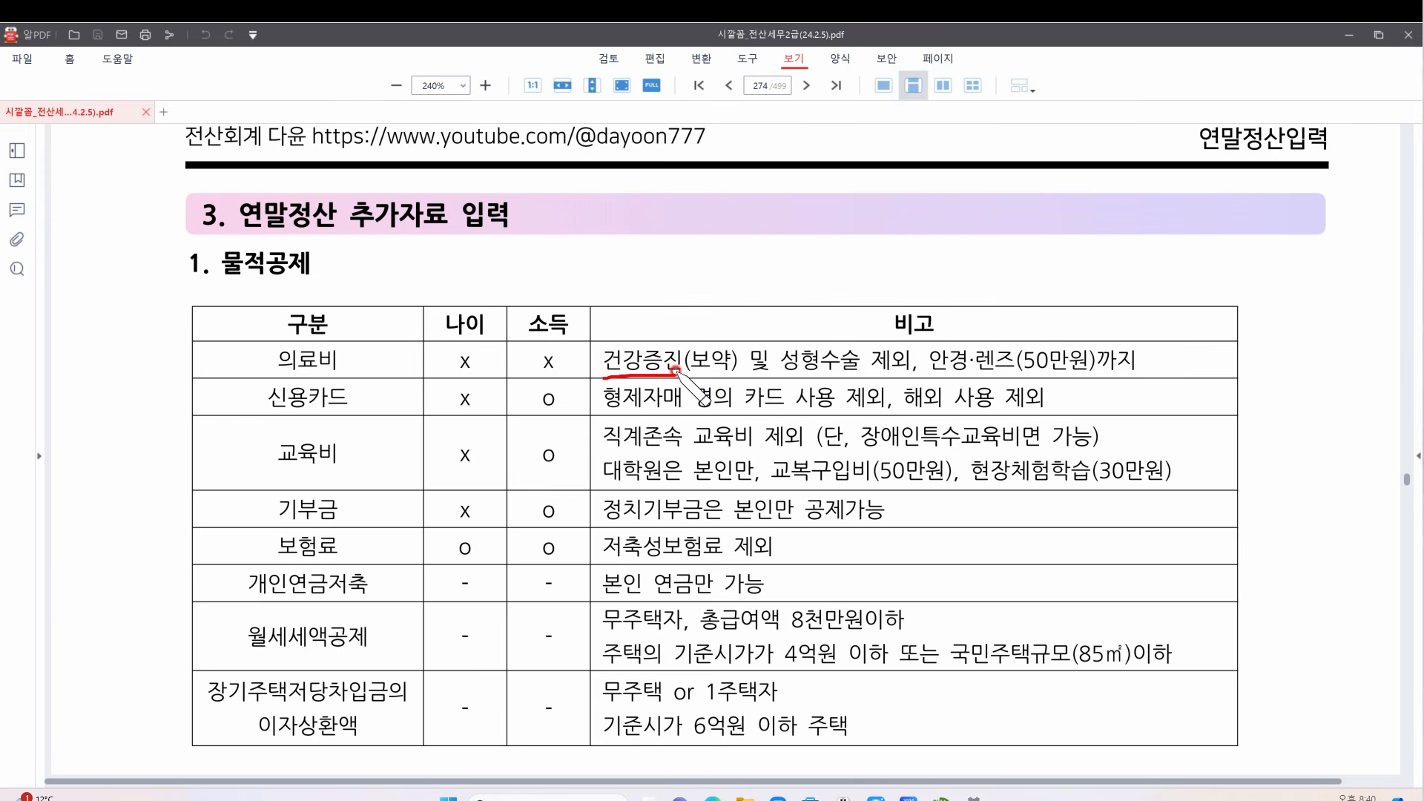
mouse_move(691, 320)
left_mouse_down()
mouse_move(713, 325)
mouse_move(730, 298)
left_mouse_up()
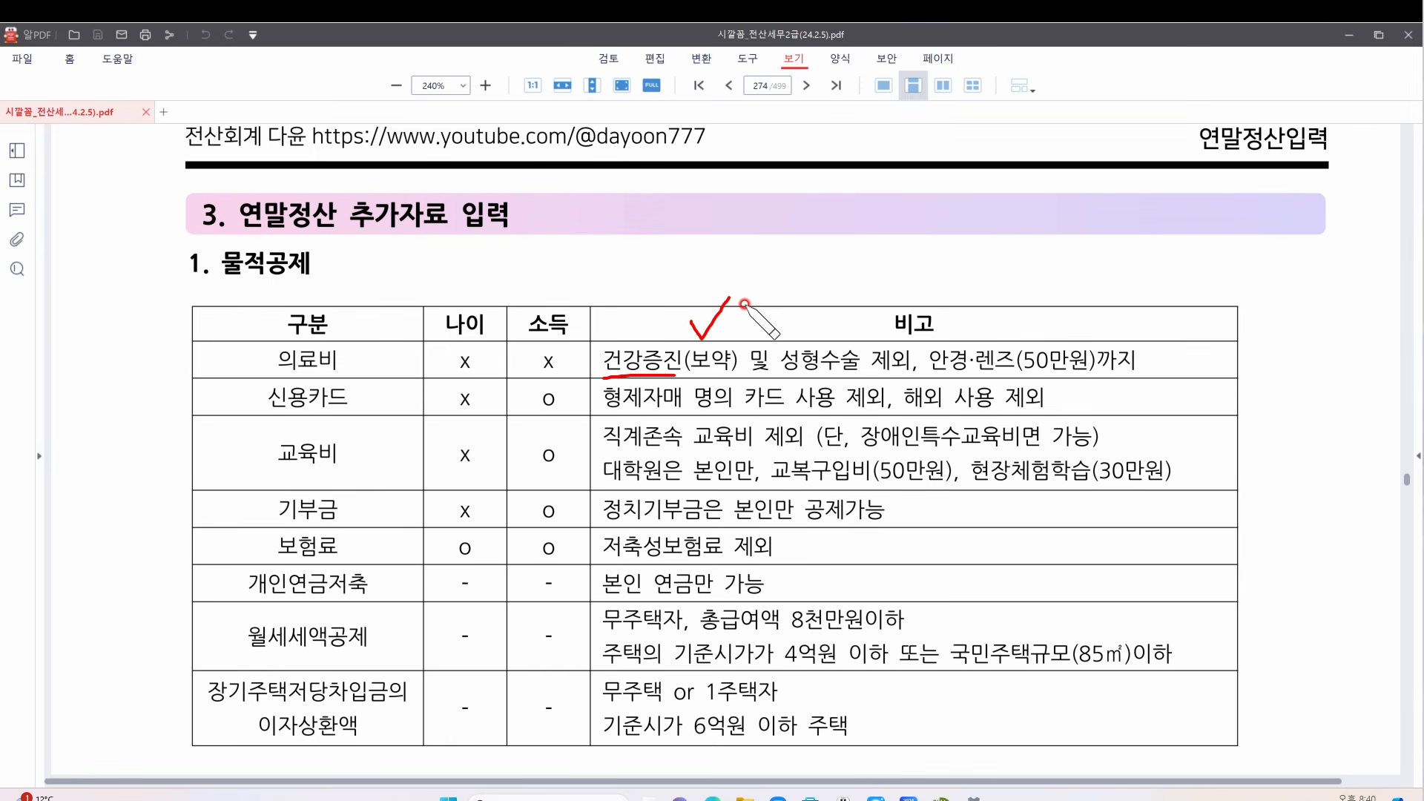
left_click_drag(786, 376, 874, 377)
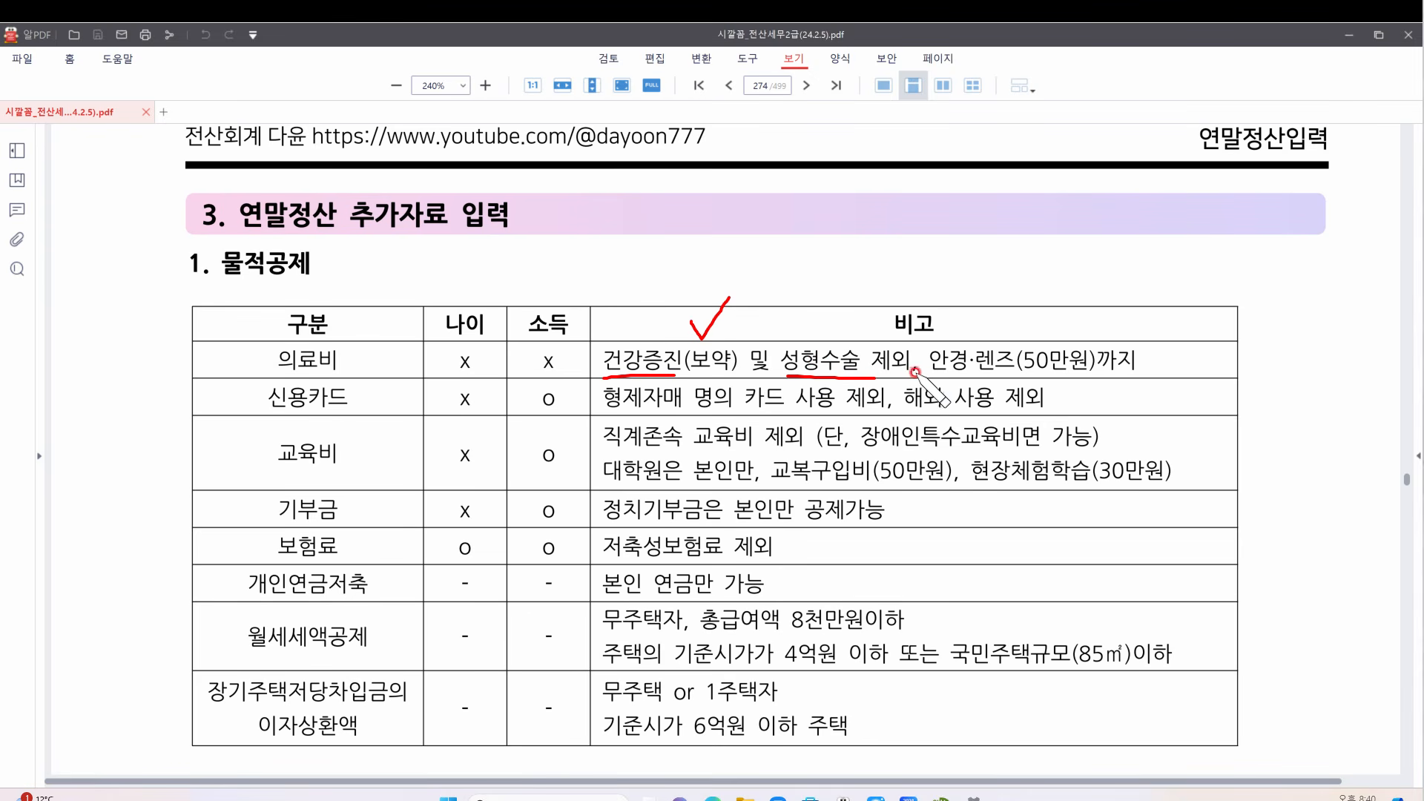
left_click_drag(930, 374, 1012, 379)
mouse_move(1113, 375)
left_mouse_down()
mouse_move(1039, 383)
mouse_move(1085, 343)
mouse_move(1092, 374)
mouse_move(1144, 377)
left_mouse_up()
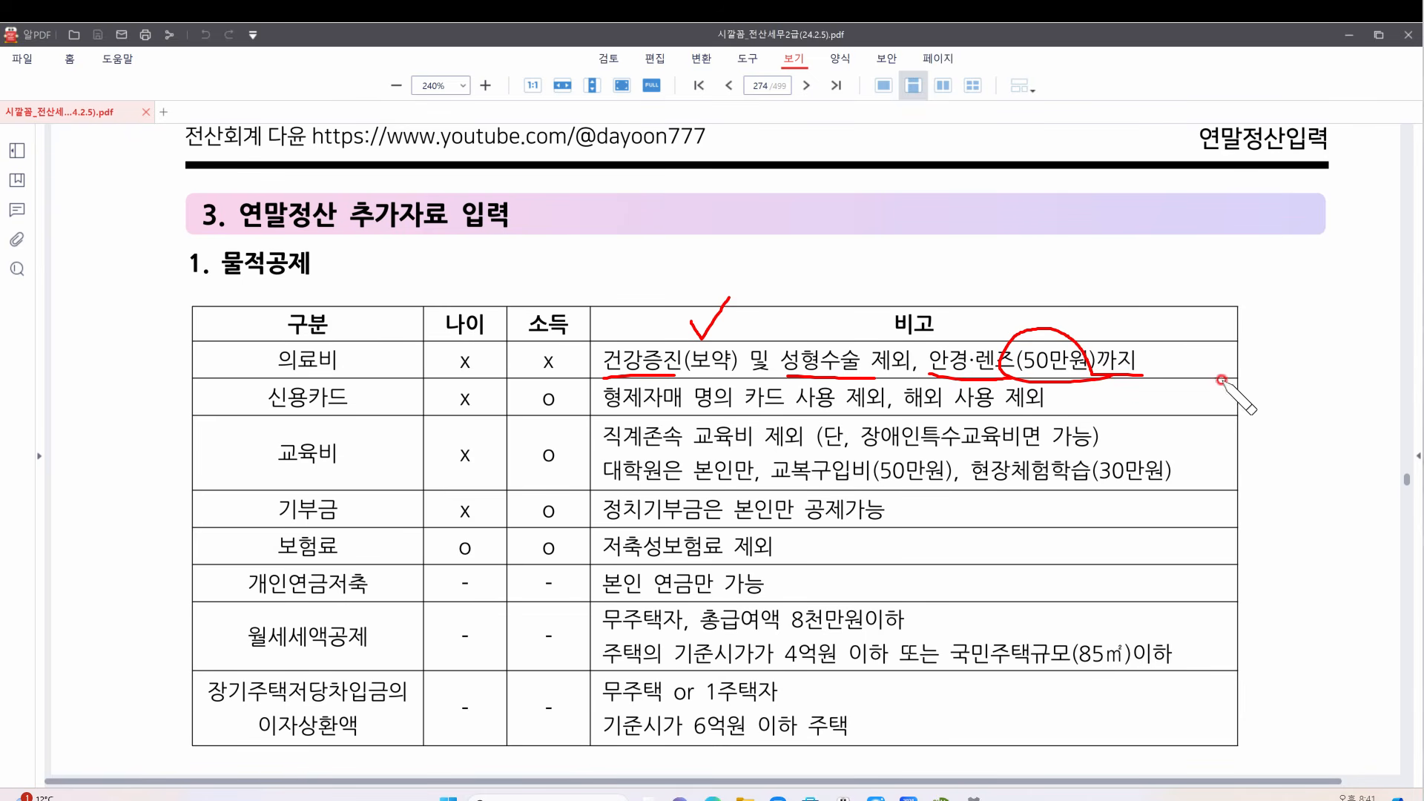
left_click(876, 799)
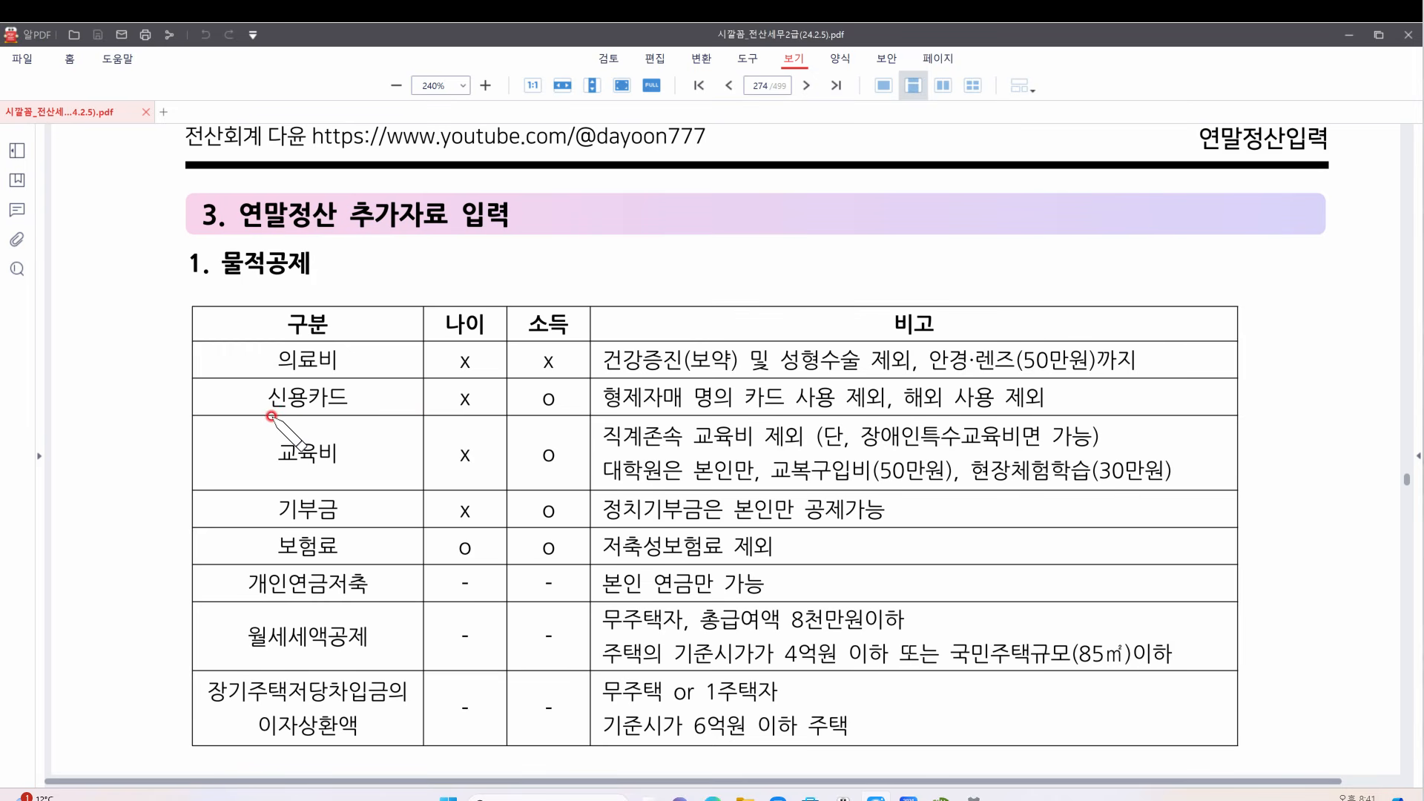
Underline 신용카드, circle its x, and begin an age note reading 25 above the table
left_click_drag(268, 417, 366, 415)
mouse_move(481, 387)
left_mouse_down()
mouse_move(448, 404)
mouse_move(484, 405)
mouse_move(481, 385)
mouse_move(558, 413)
mouse_move(568, 401)
left_mouse_up()
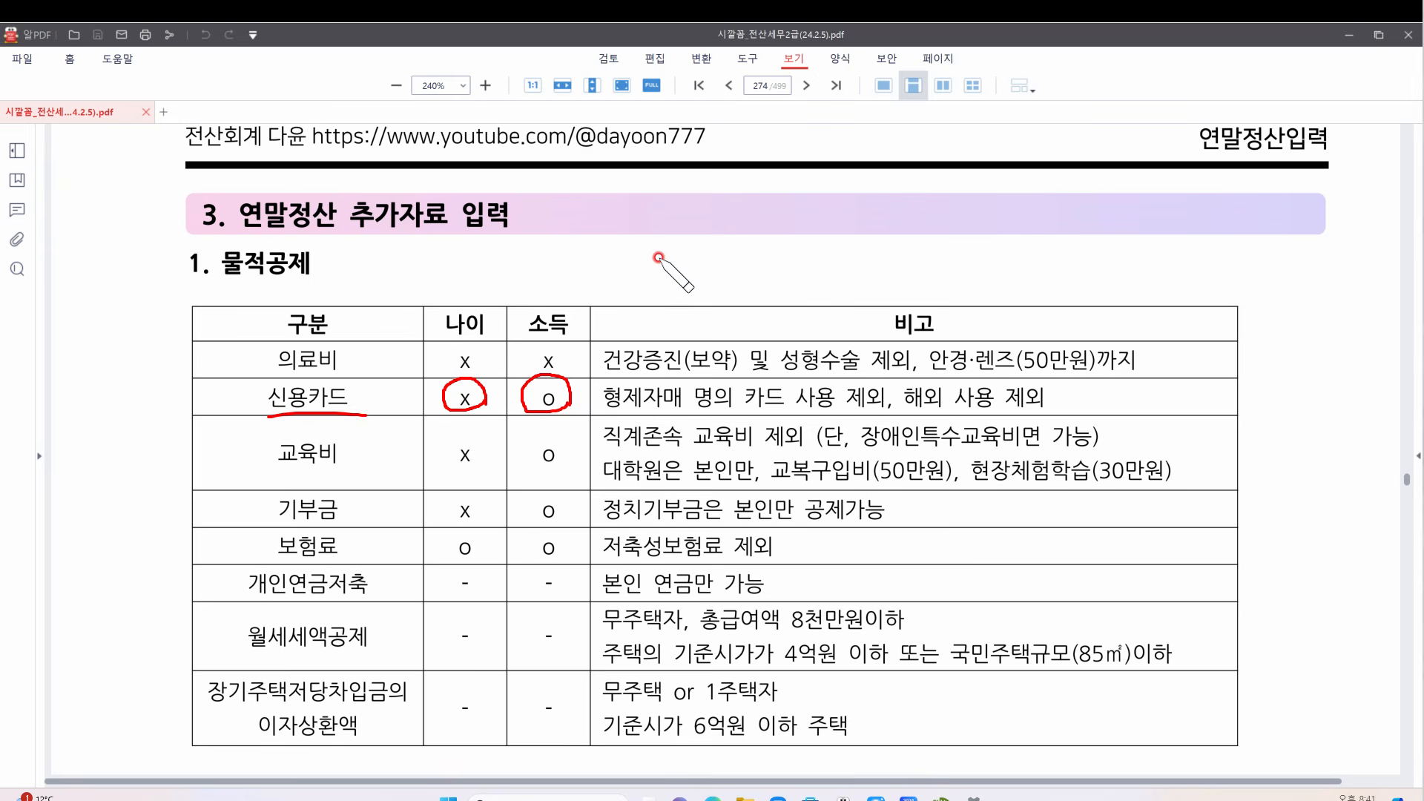
mouse_move(656, 251)
left_mouse_down()
mouse_move(671, 281)
mouse_move(686, 276)
left_mouse_up()
left_click_drag(708, 234, 704, 293)
left_click_drag(702, 265, 817, 276)
mouse_move(854, 222)
left_mouse_down()
mouse_move(839, 251)
mouse_move(881, 248)
left_mouse_up()
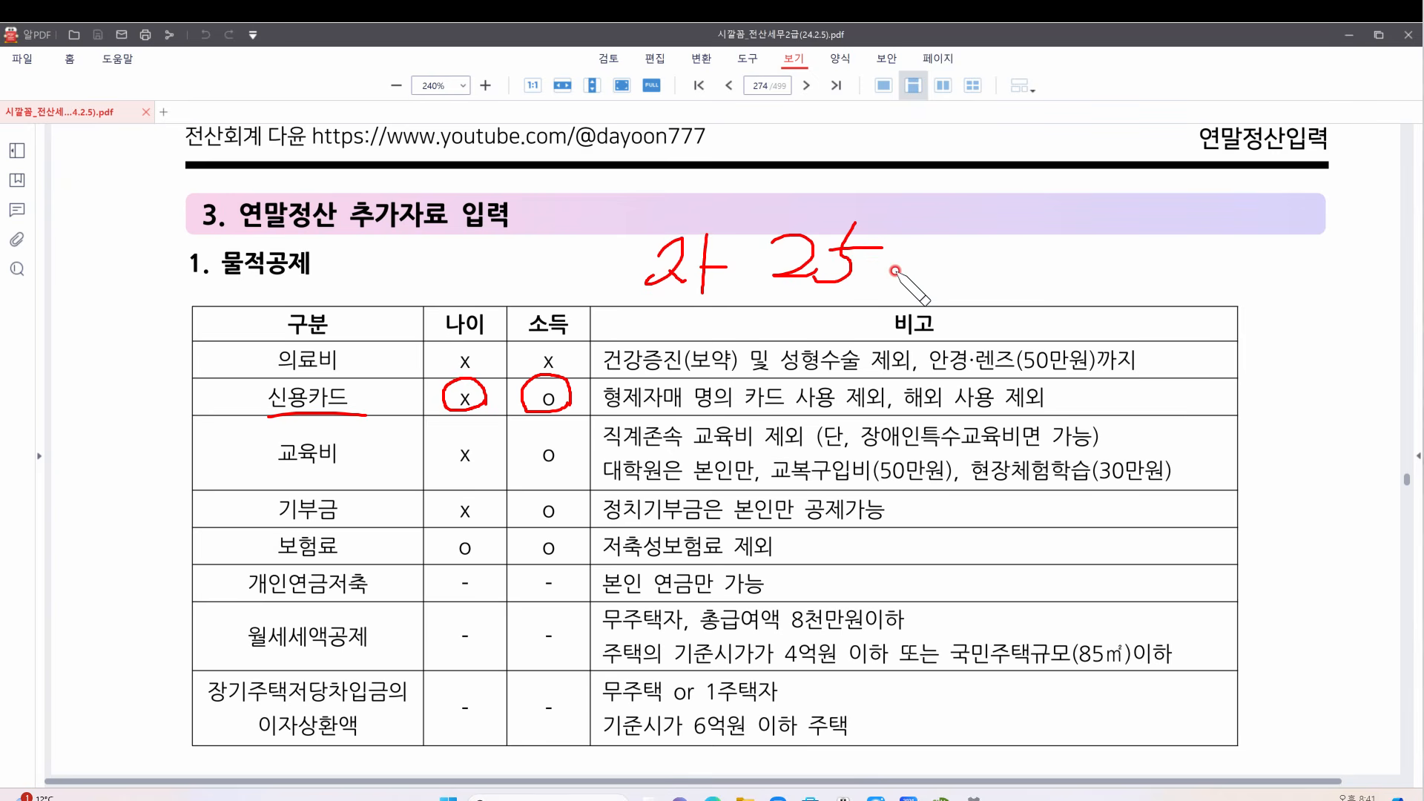
Add an income X note, finish the age unit, draw an arrow to the 신용카드 x, then clear ink
left_click_drag(996, 227, 963, 268)
left_click_drag(981, 247, 1019, 275)
mouse_move(1066, 229)
left_mouse_down()
mouse_move(1033, 273)
mouse_move(1074, 270)
left_mouse_up()
left_click(732, 241)
left_click(732, 262)
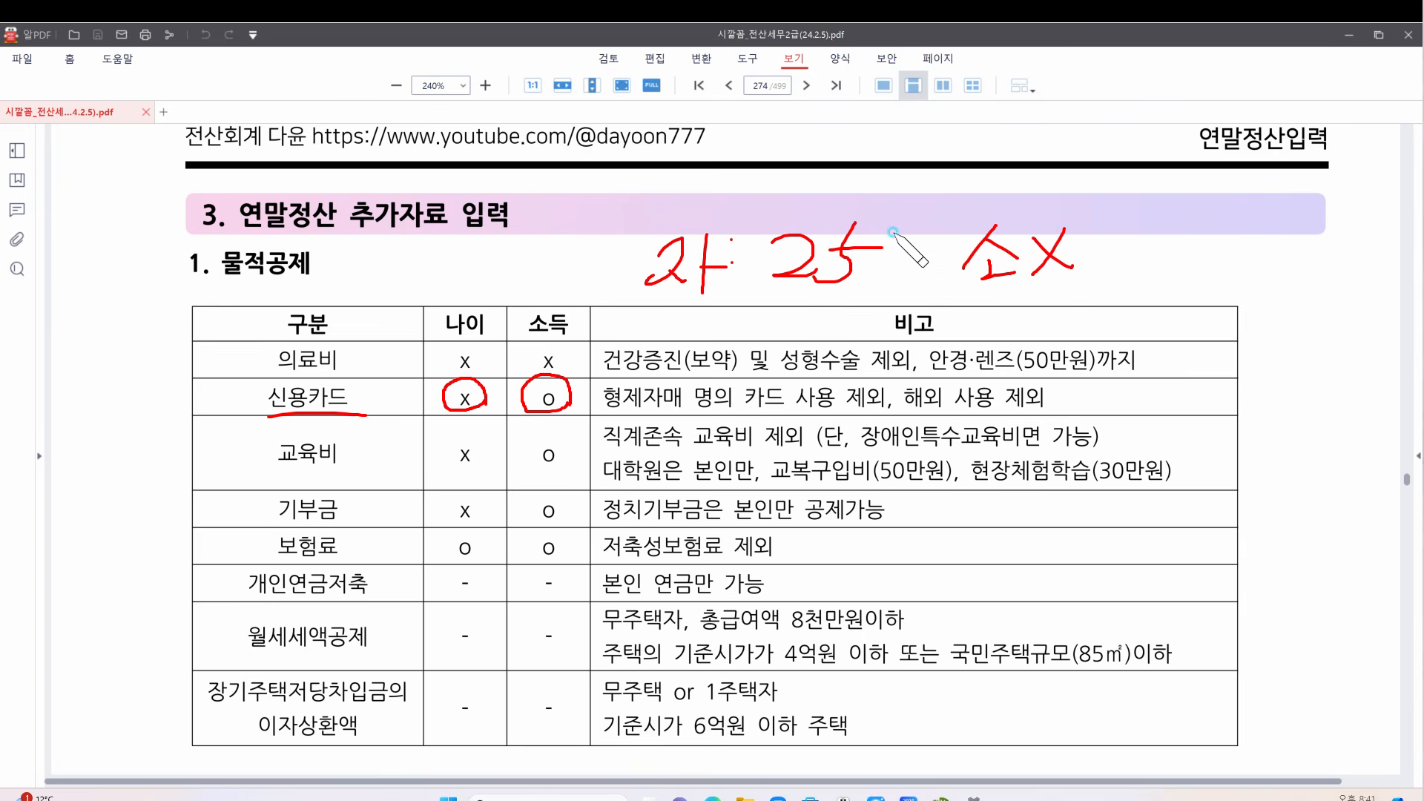
mouse_move(893, 232)
left_mouse_down()
mouse_move(886, 279)
mouse_move(905, 291)
left_mouse_up()
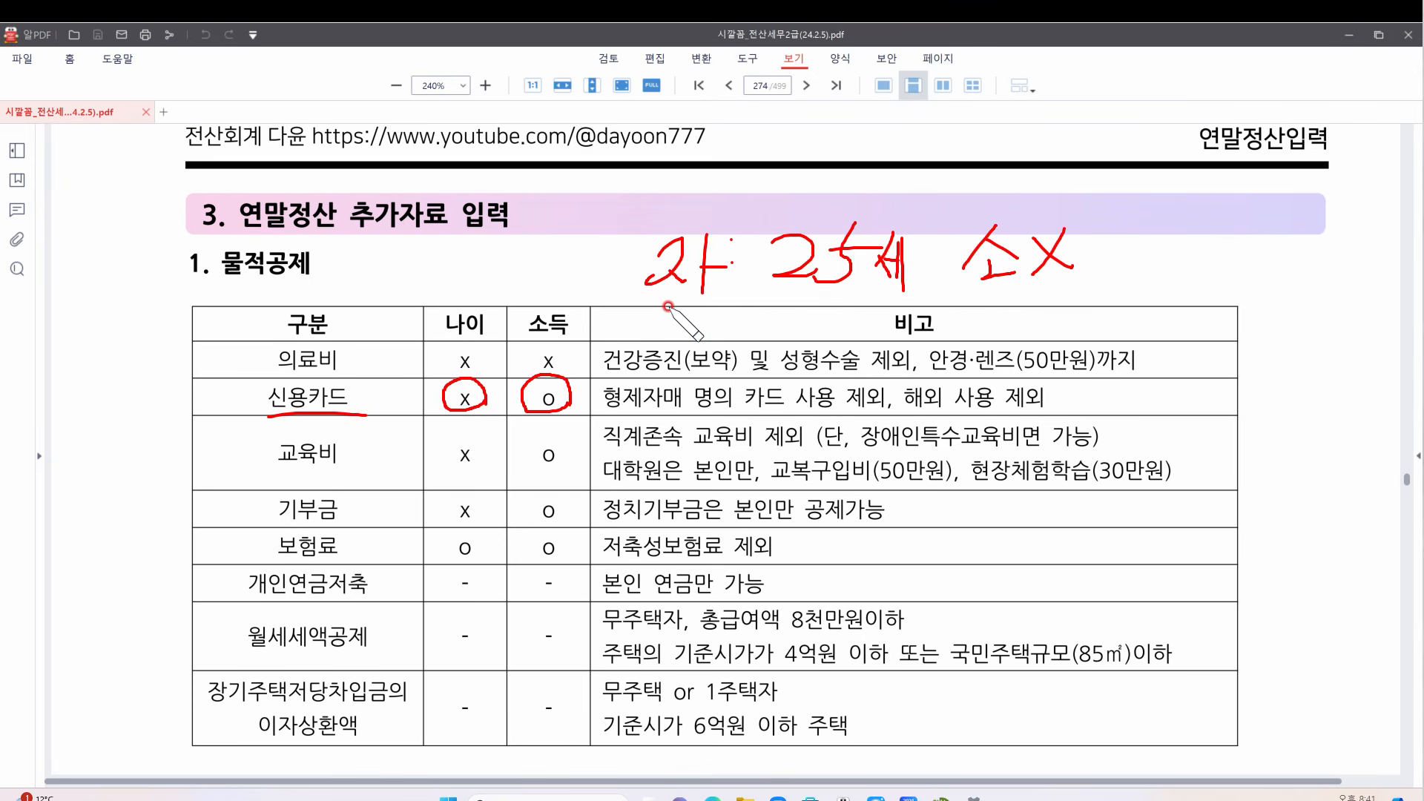
mouse_move(640, 282)
left_mouse_down()
mouse_move(493, 381)
mouse_move(493, 344)
mouse_move(492, 383)
mouse_move(534, 376)
left_mouse_up()
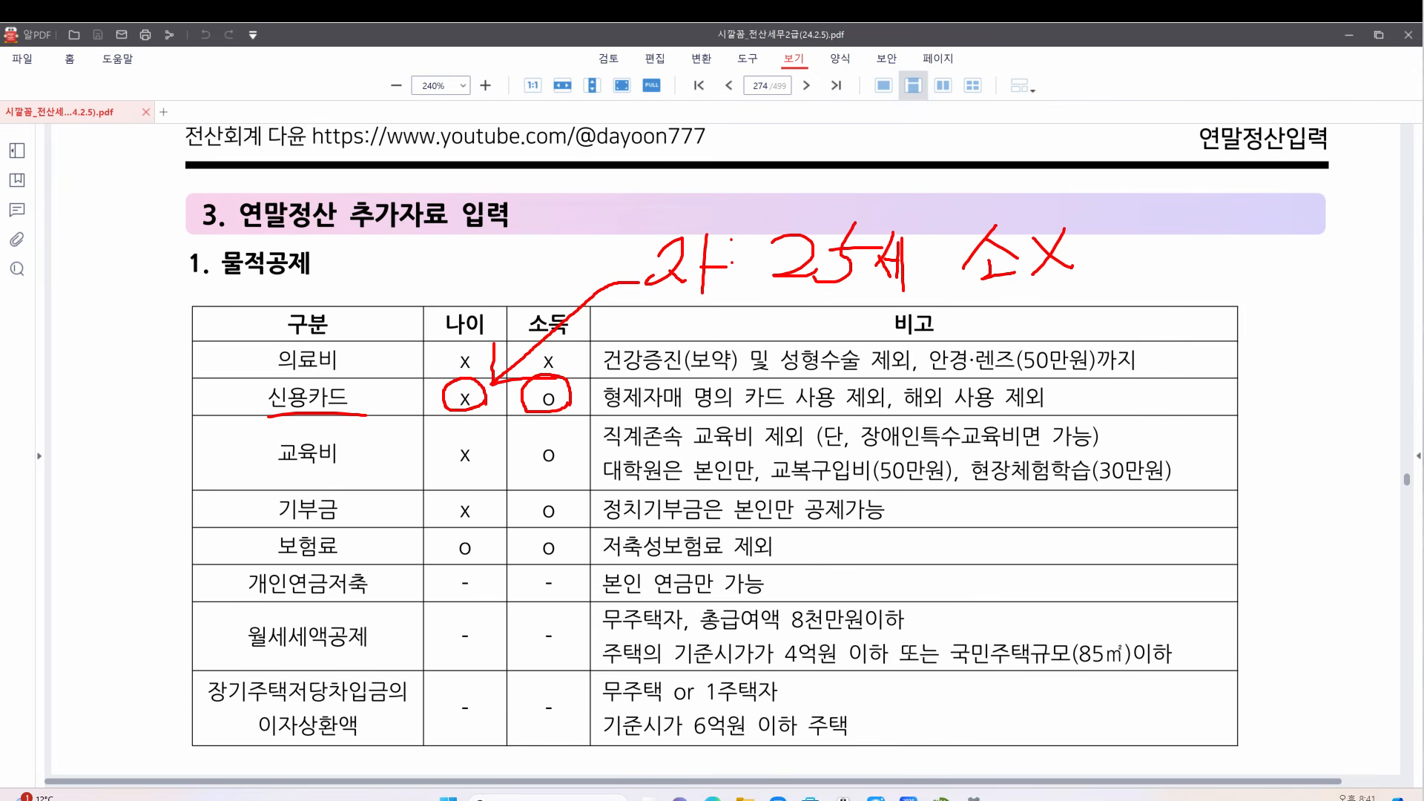
key("Escape")
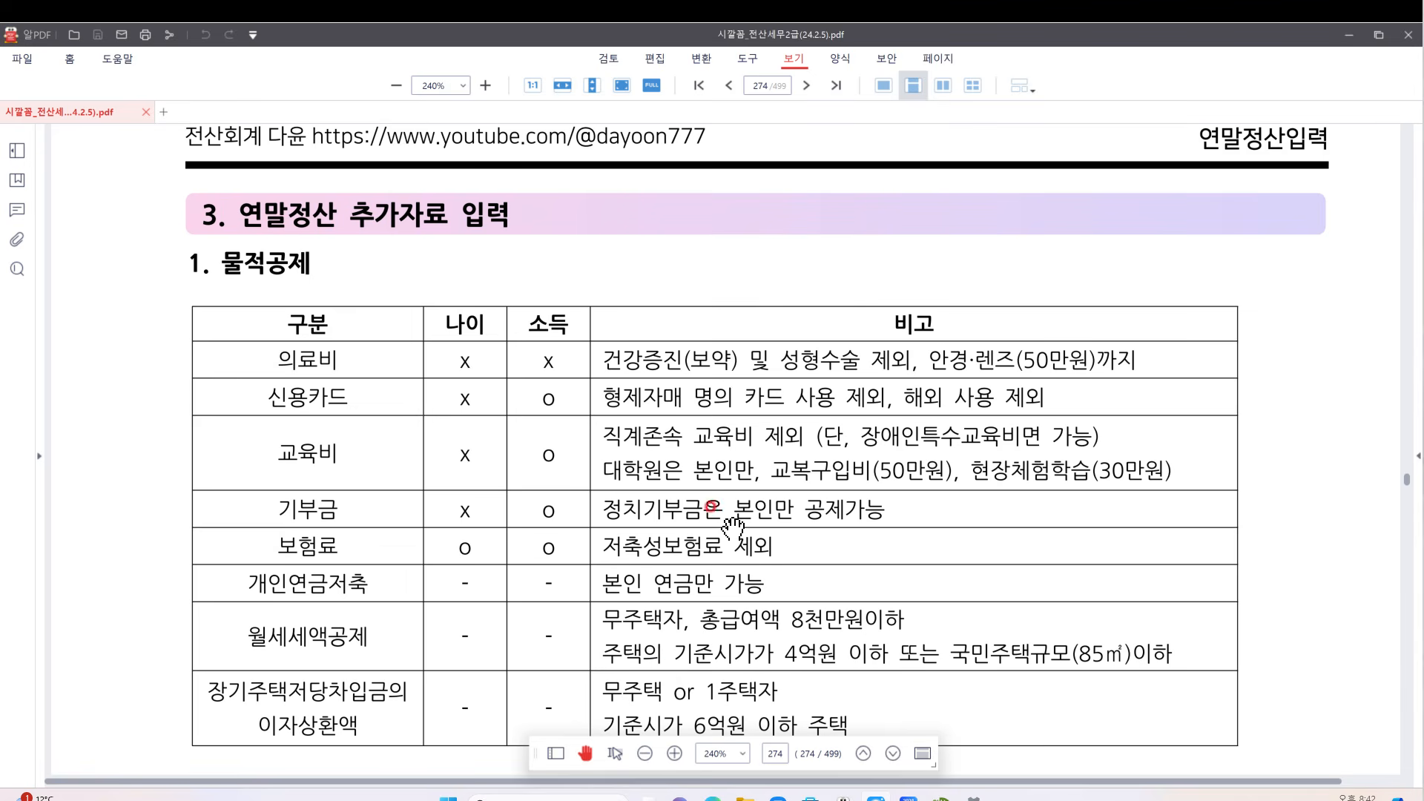
Scroll past the 물적공제 table and 참고 notes to the 1. 의료비 table
scroll(644, 519, "down", 3)
scroll(643, 510, "down", 8)
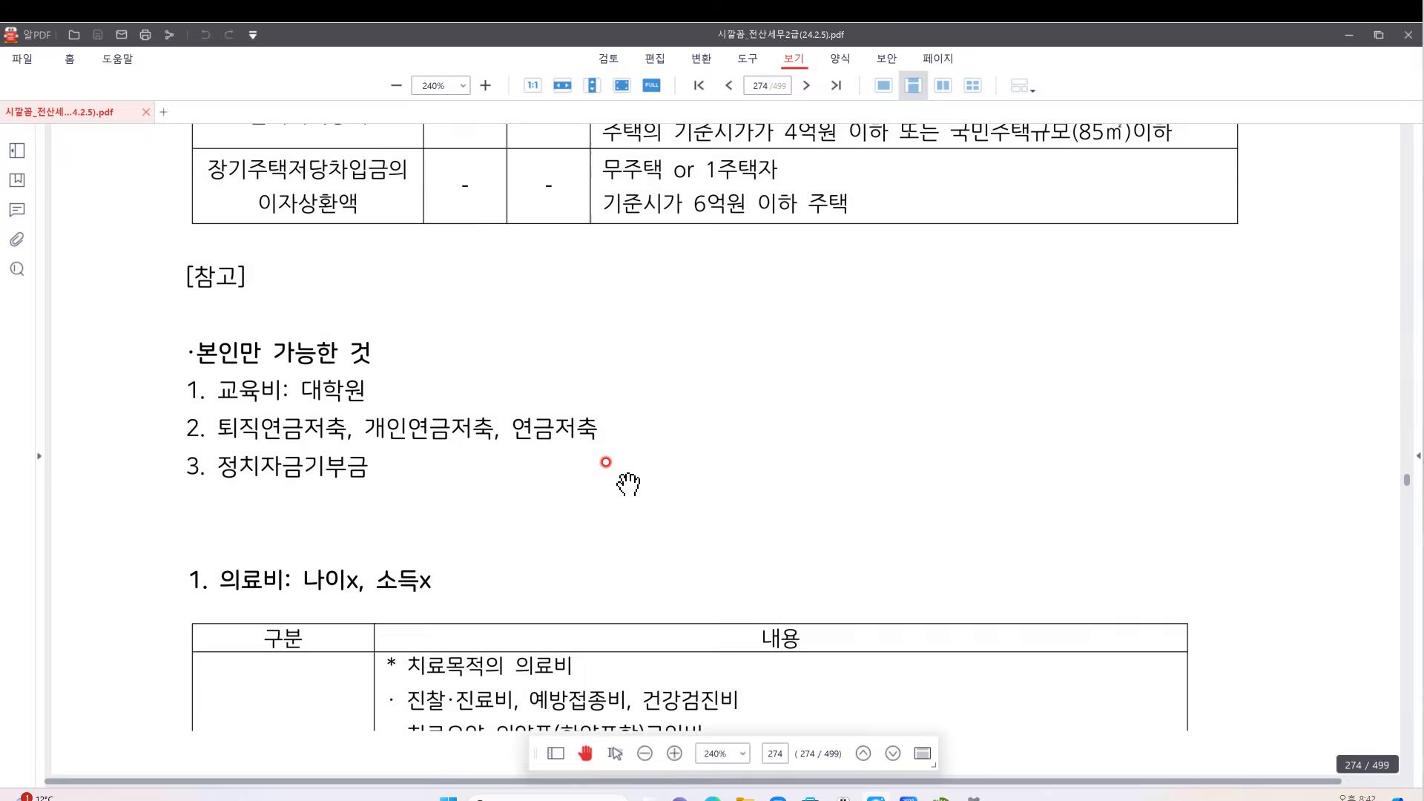
scroll(628, 482, "down", 4)
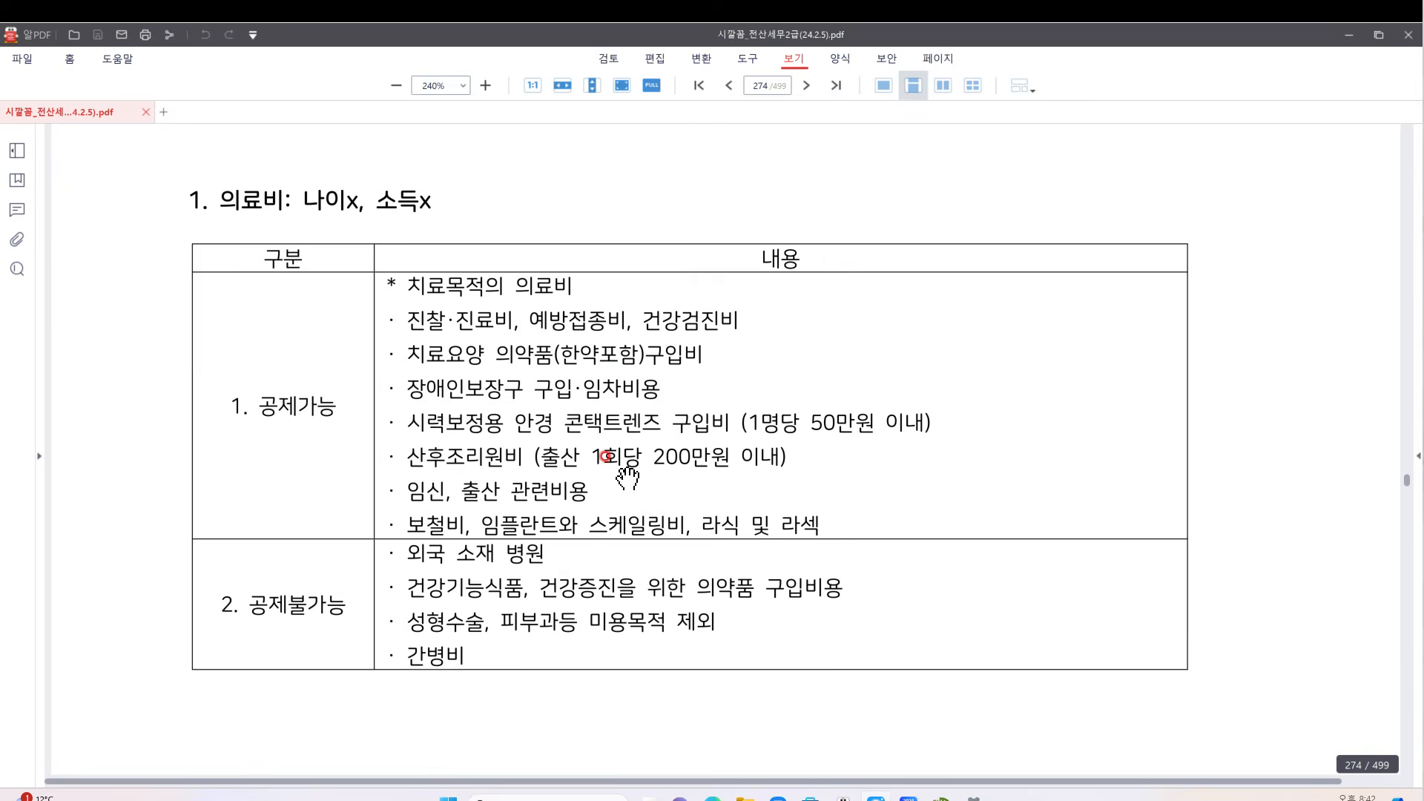
scroll(621, 477, "up", 2)
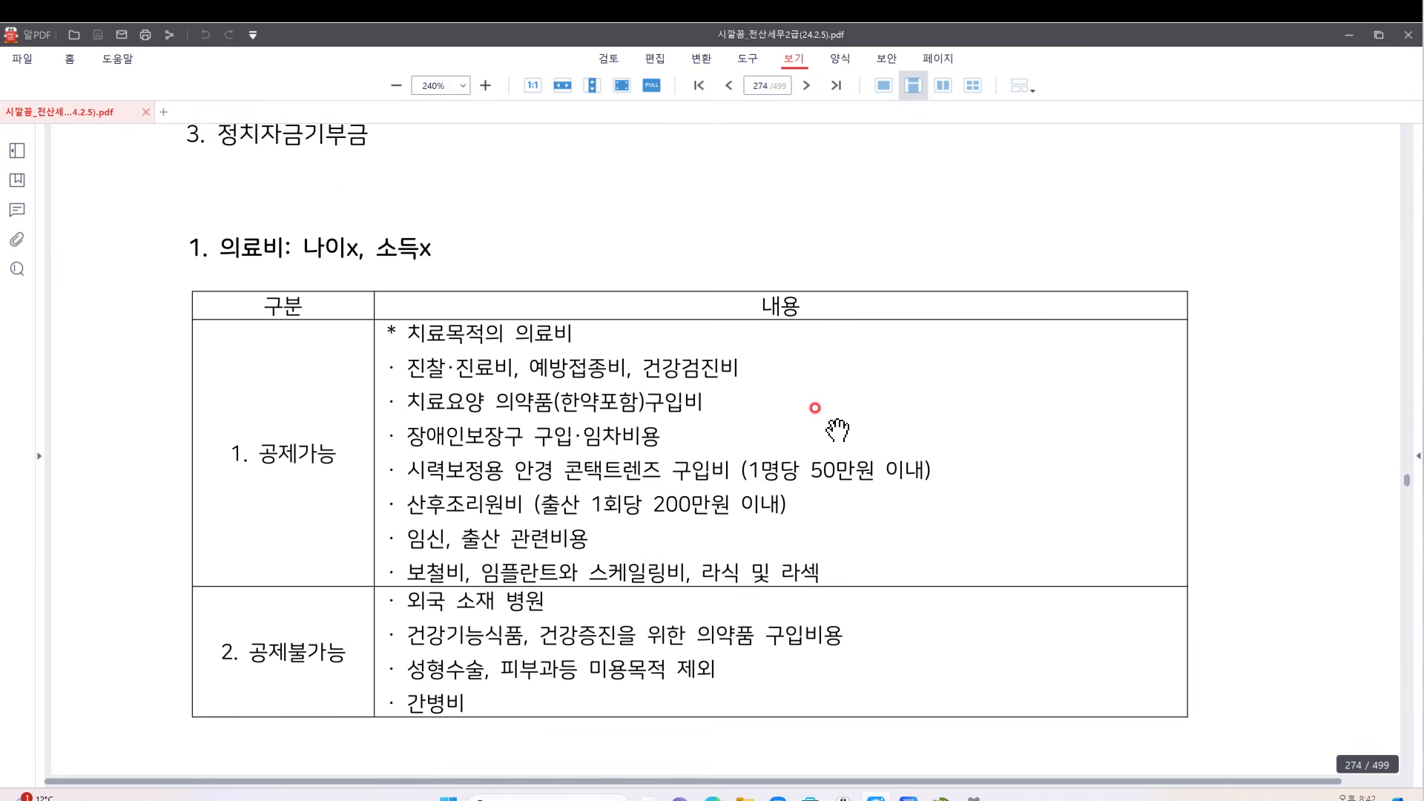
scroll(820, 408, "down", 1)
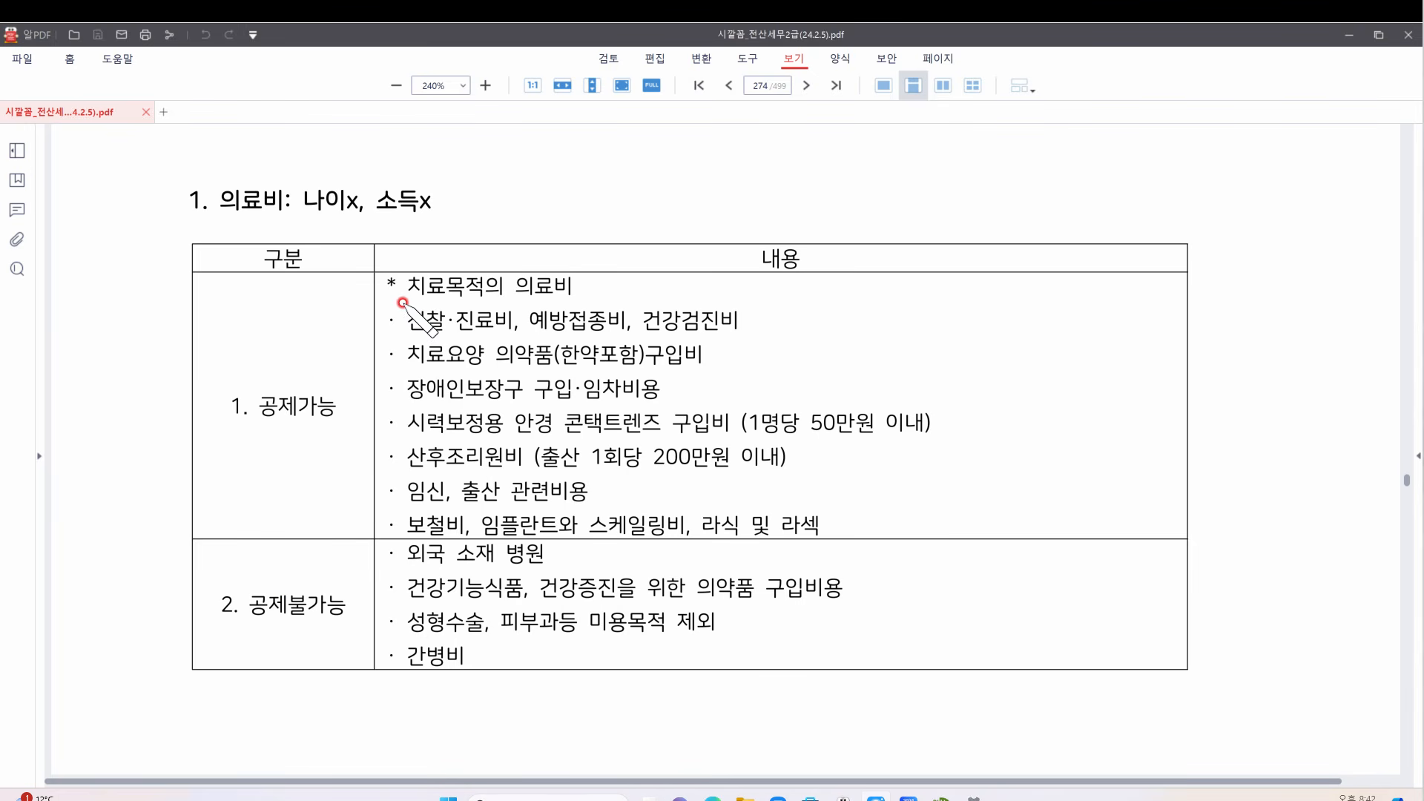
mouse_move(411, 295)
left_mouse_down()
mouse_move(390, 341)
mouse_move(391, 484)
mouse_move(405, 532)
mouse_move(430, 532)
left_mouse_up()
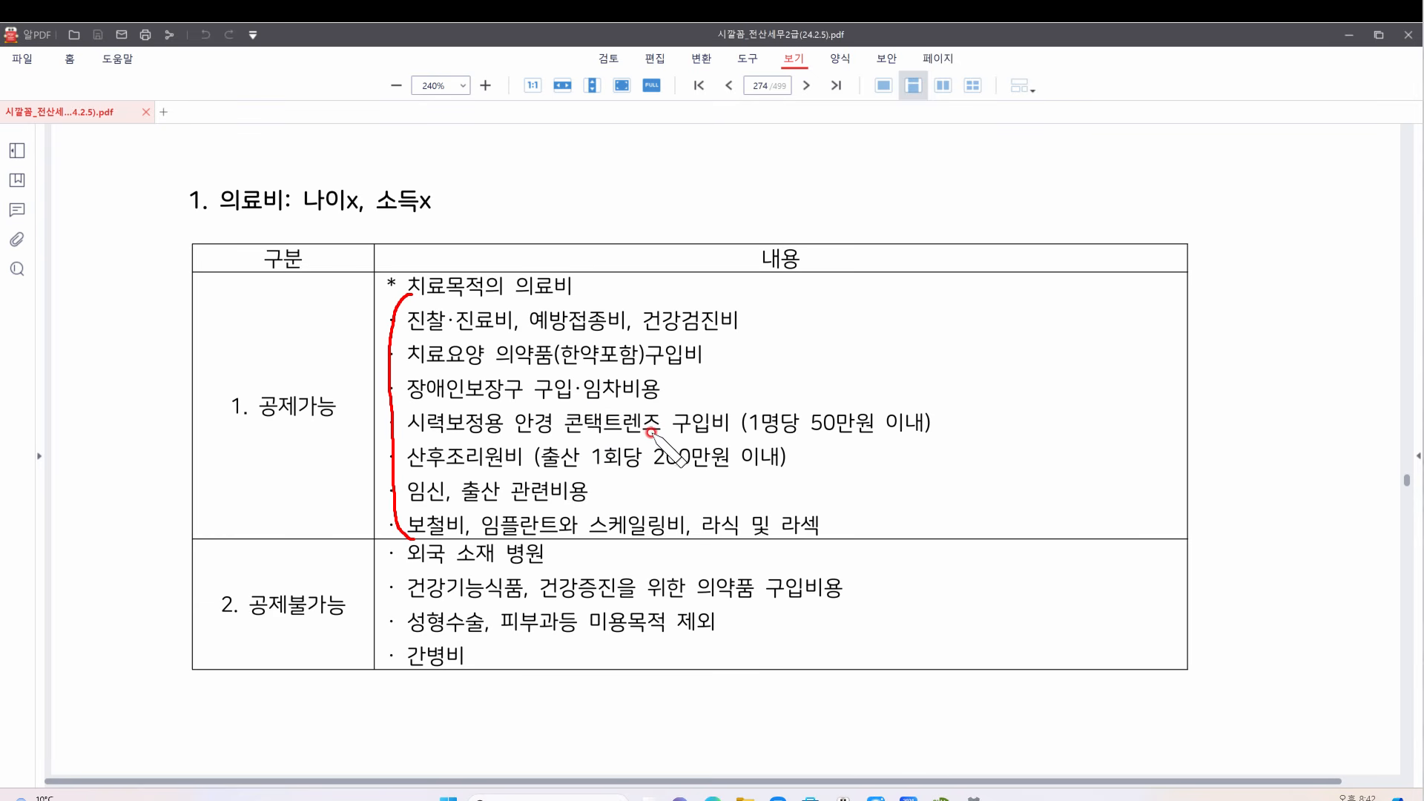
mouse_move(755, 397)
left_mouse_down()
mouse_move(756, 380)
mouse_move(763, 405)
mouse_move(750, 392)
left_mouse_up()
mouse_move(751, 441)
left_mouse_down()
mouse_move(916, 438)
mouse_move(933, 424)
mouse_move(912, 445)
left_mouse_up()
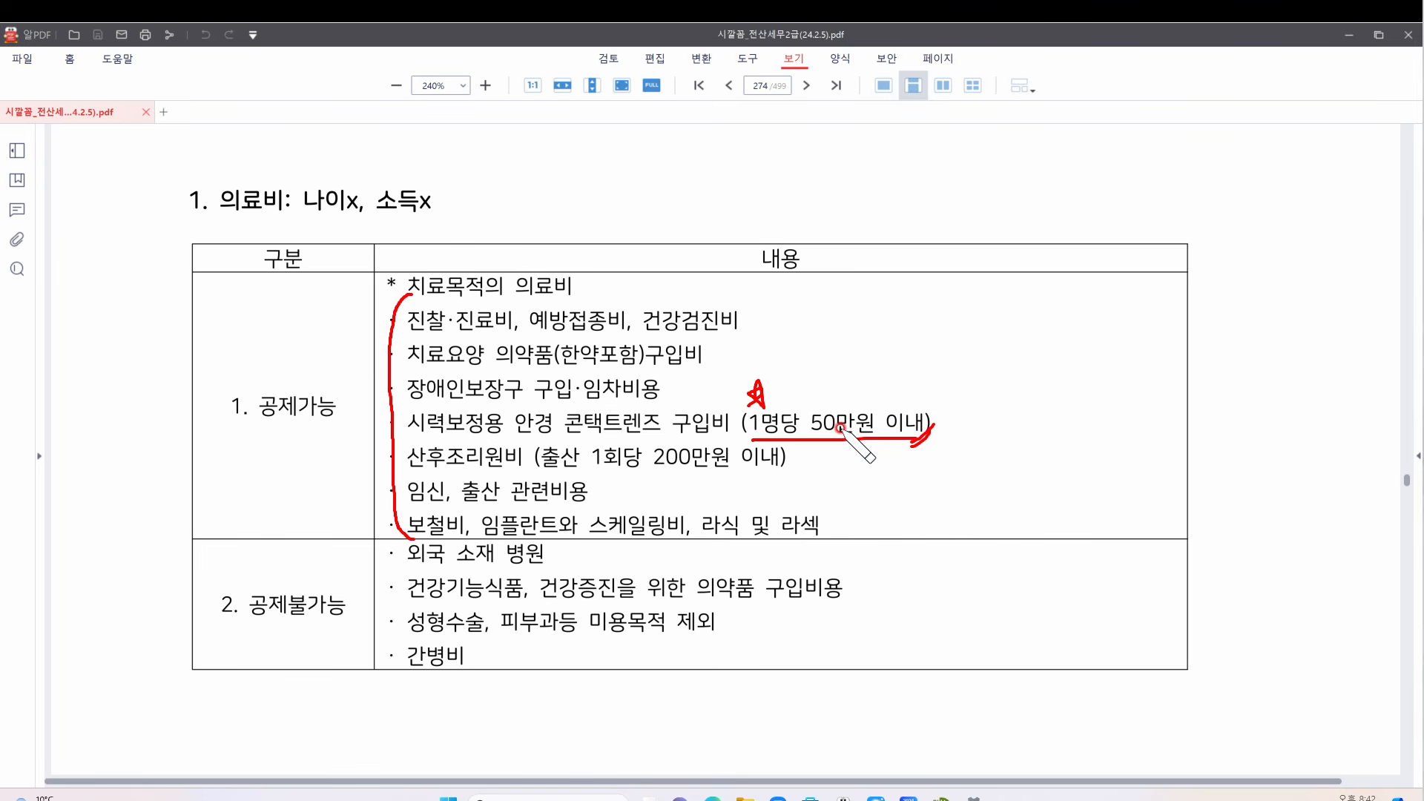
mouse_move(822, 355)
left_mouse_down()
mouse_move(821, 385)
mouse_move(850, 378)
mouse_move(838, 382)
left_mouse_up()
mouse_move(814, 371)
left_mouse_down()
mouse_move(855, 367)
mouse_move(833, 389)
mouse_move(844, 384)
left_mouse_up()
mouse_move(1014, 417)
left_mouse_down()
mouse_move(980, 421)
mouse_move(1029, 407)
mouse_move(1030, 426)
mouse_move(1092, 434)
mouse_move(1113, 405)
mouse_move(1132, 434)
left_mouse_up()
mouse_move(1176, 387)
left_mouse_down()
mouse_move(1196, 445)
mouse_move(1169, 364)
mouse_move(1207, 433)
left_mouse_up()
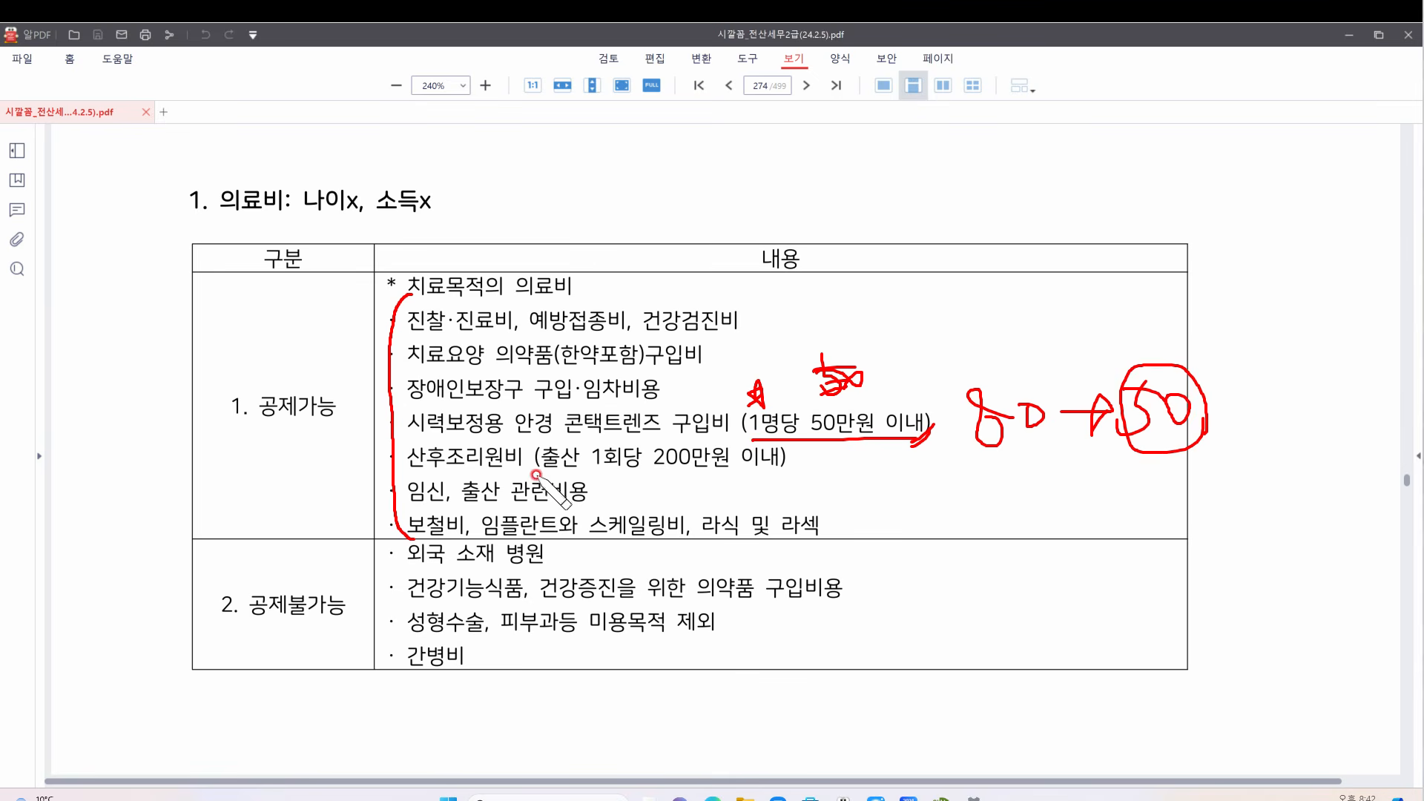
left_click_drag(418, 471, 643, 468)
mouse_move(657, 466)
left_mouse_down()
mouse_move(802, 464)
mouse_move(1103, 496)
mouse_move(1110, 484)
mouse_move(1138, 500)
mouse_move(1209, 486)
mouse_move(1230, 451)
left_mouse_up()
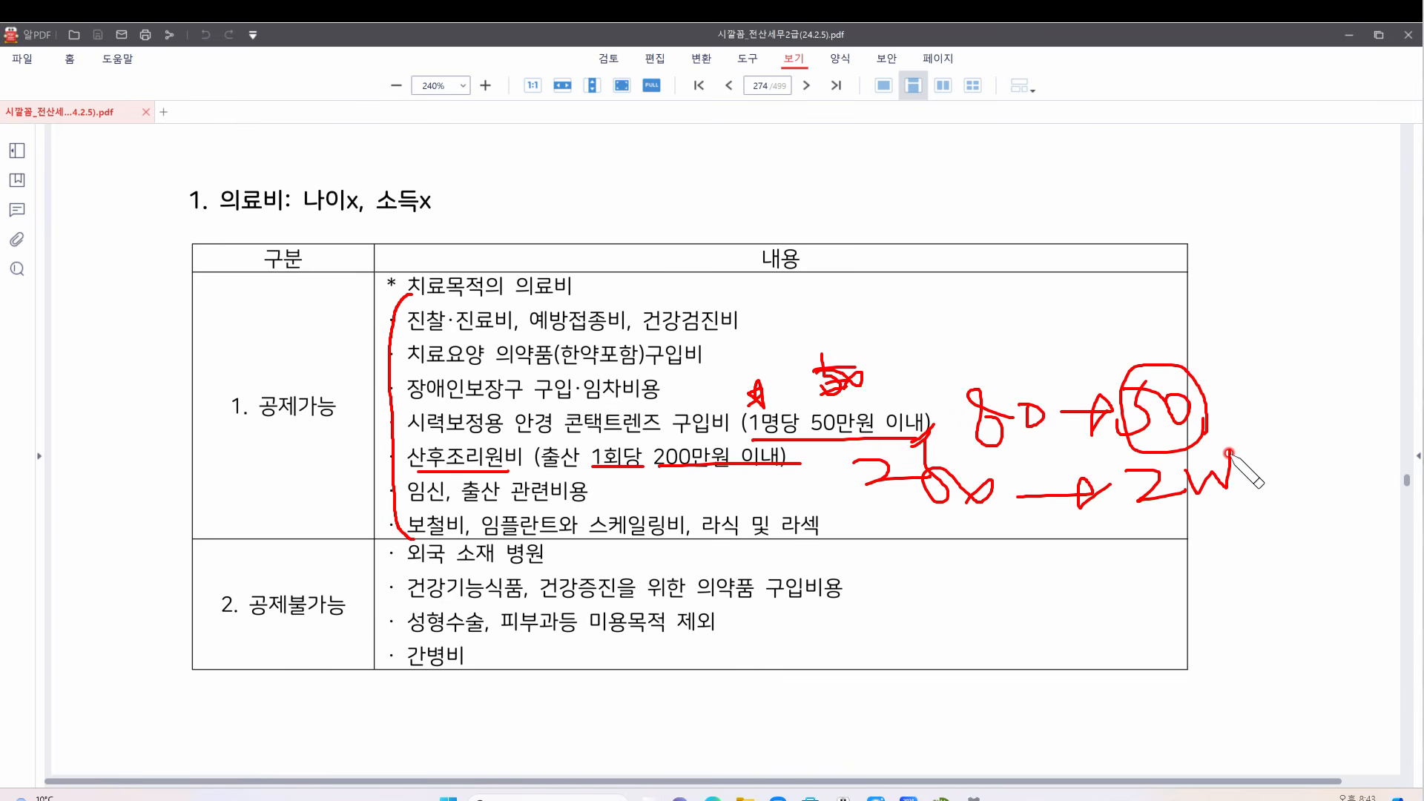
key("e")
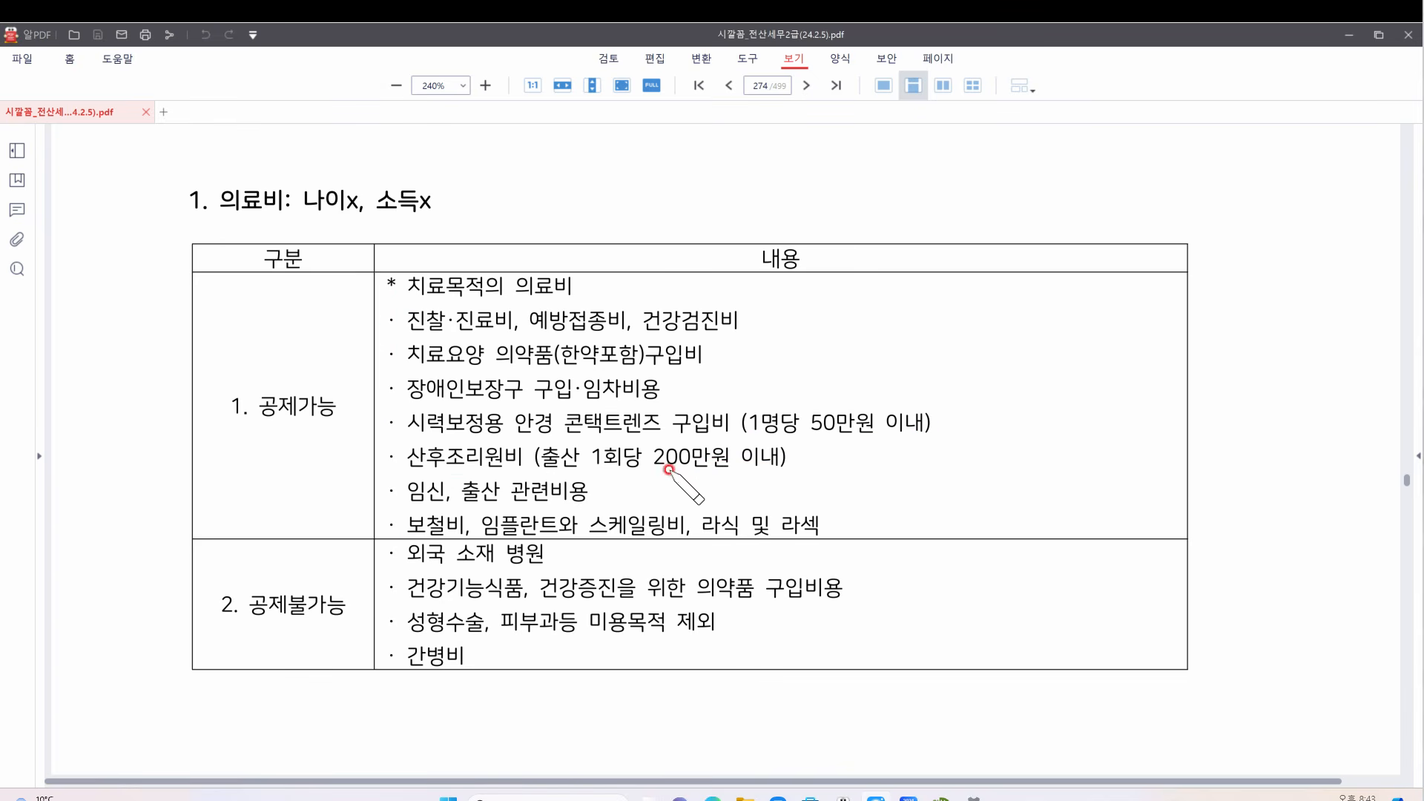
left_click_drag(733, 439, 894, 438)
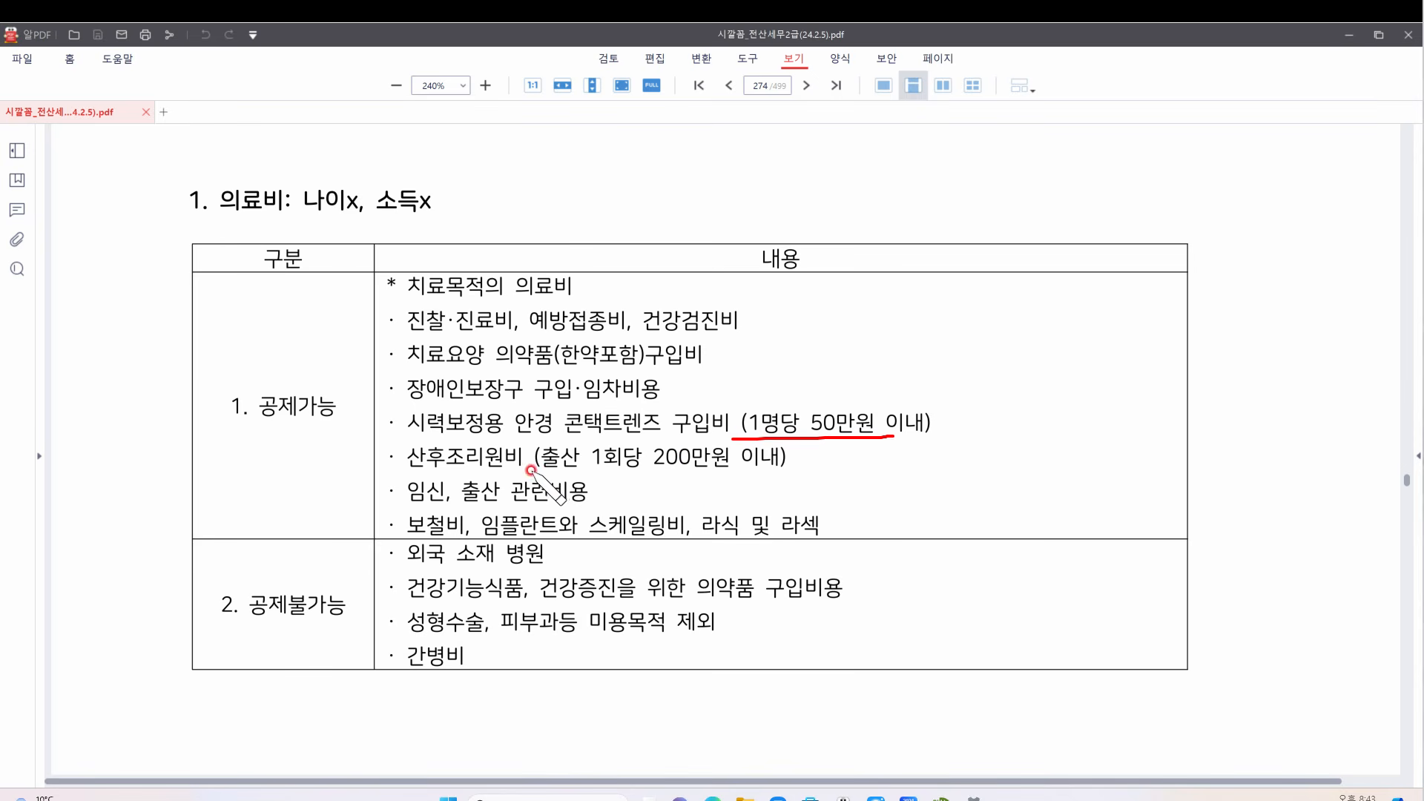
left_click_drag(534, 469, 846, 469)
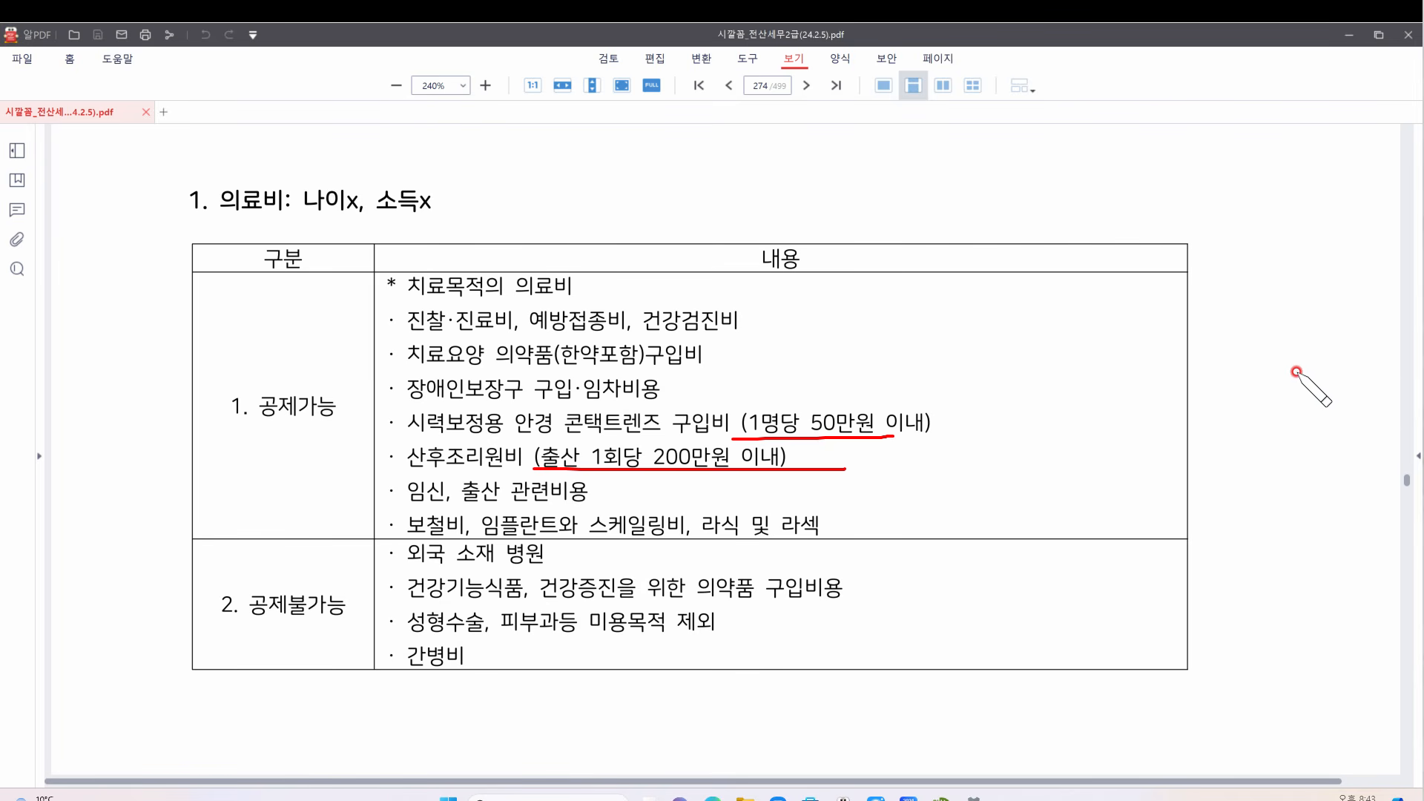
mouse_move(1238, 344)
left_mouse_down()
mouse_move(1264, 373)
mouse_move(1237, 371)
left_mouse_up()
key("Delete")
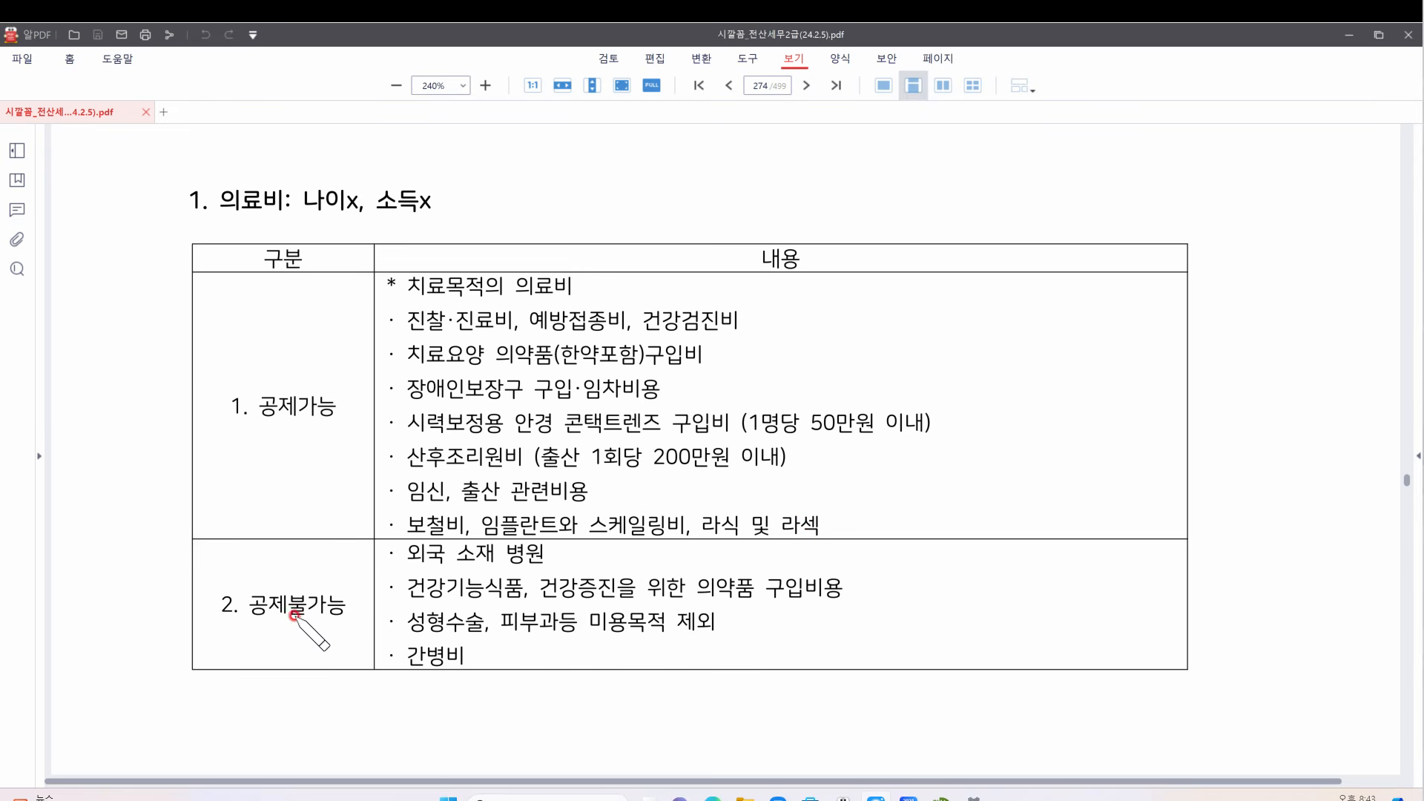
left_click_drag(224, 638, 343, 630)
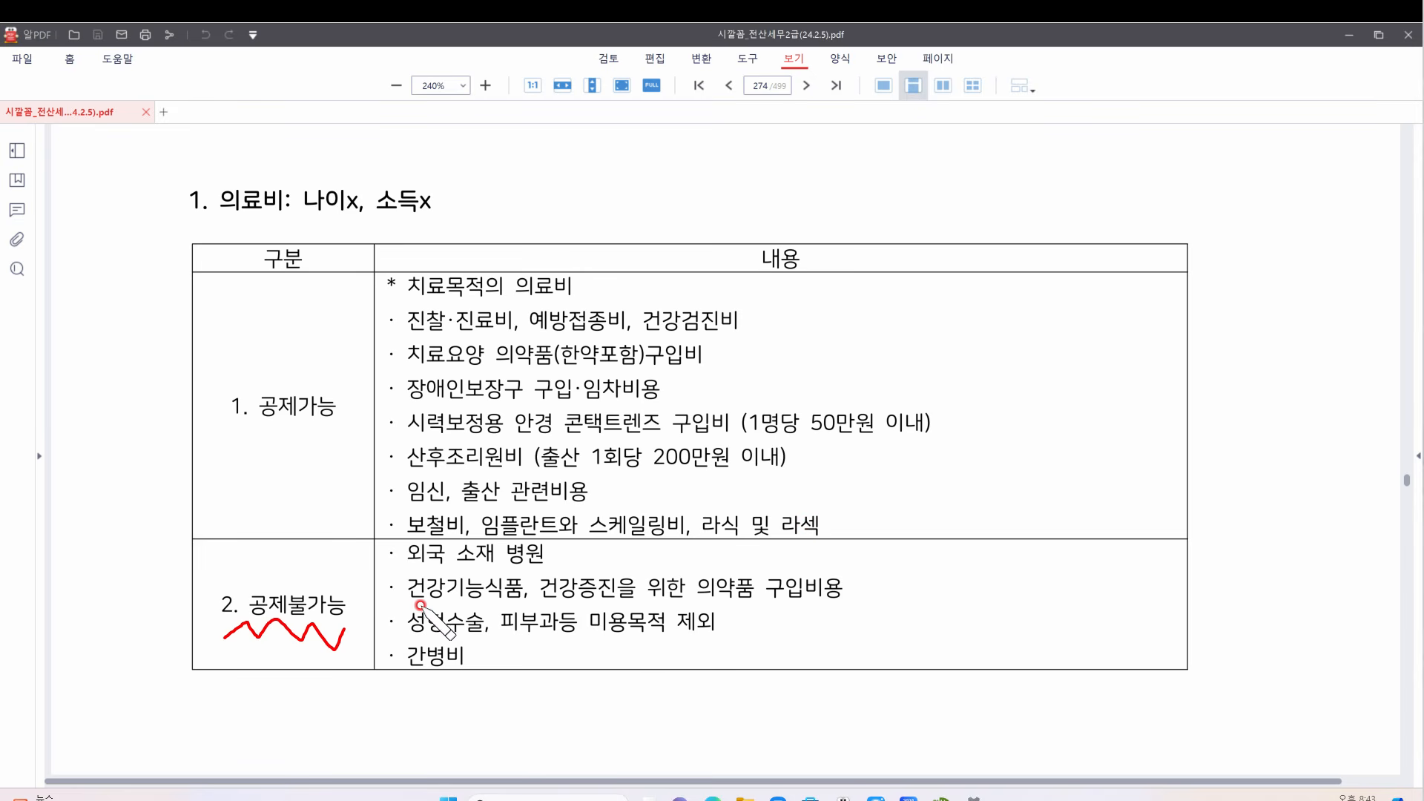
mouse_move(412, 565)
left_mouse_down()
mouse_move(556, 566)
mouse_move(539, 574)
left_mouse_up()
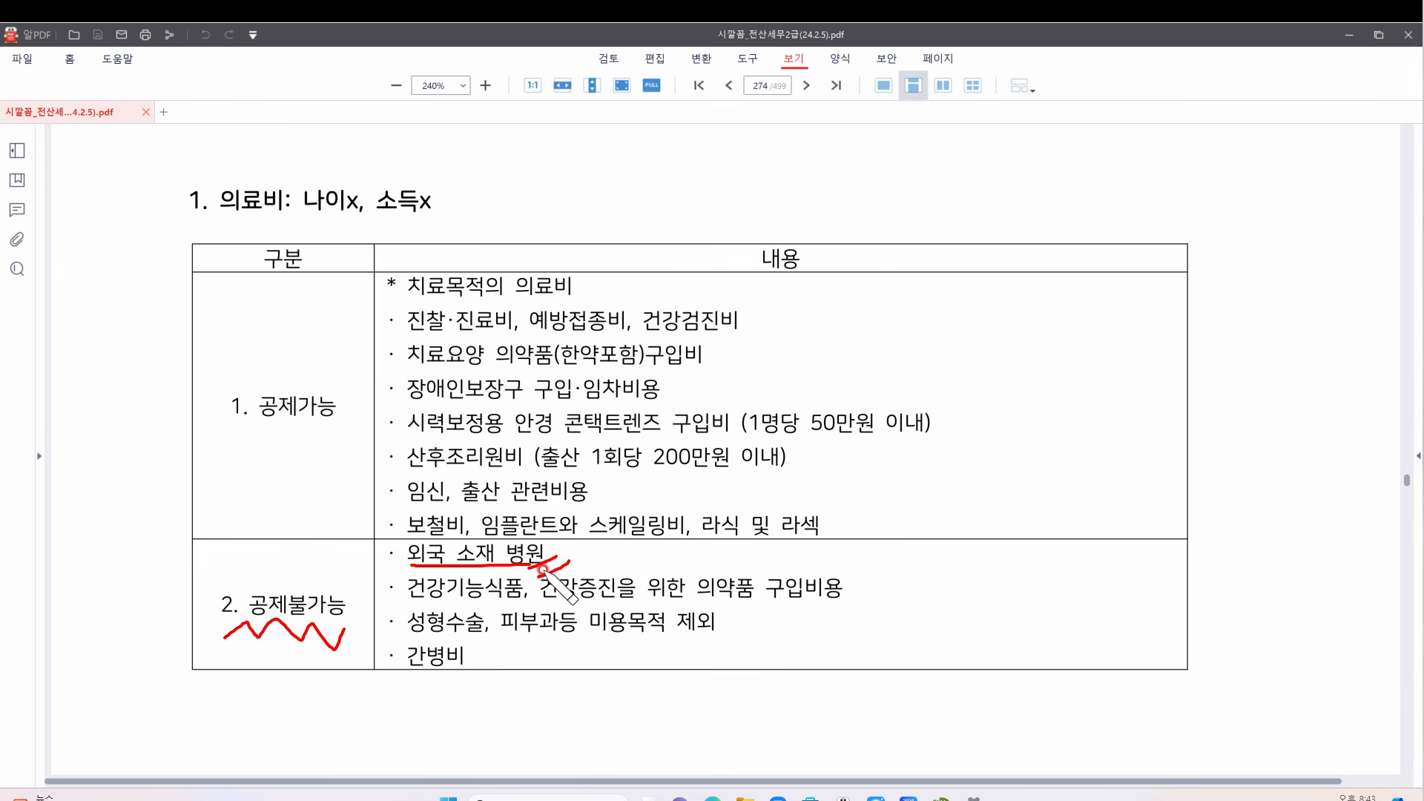
left_click_drag(571, 603, 599, 602)
left_click_drag(407, 635, 545, 632)
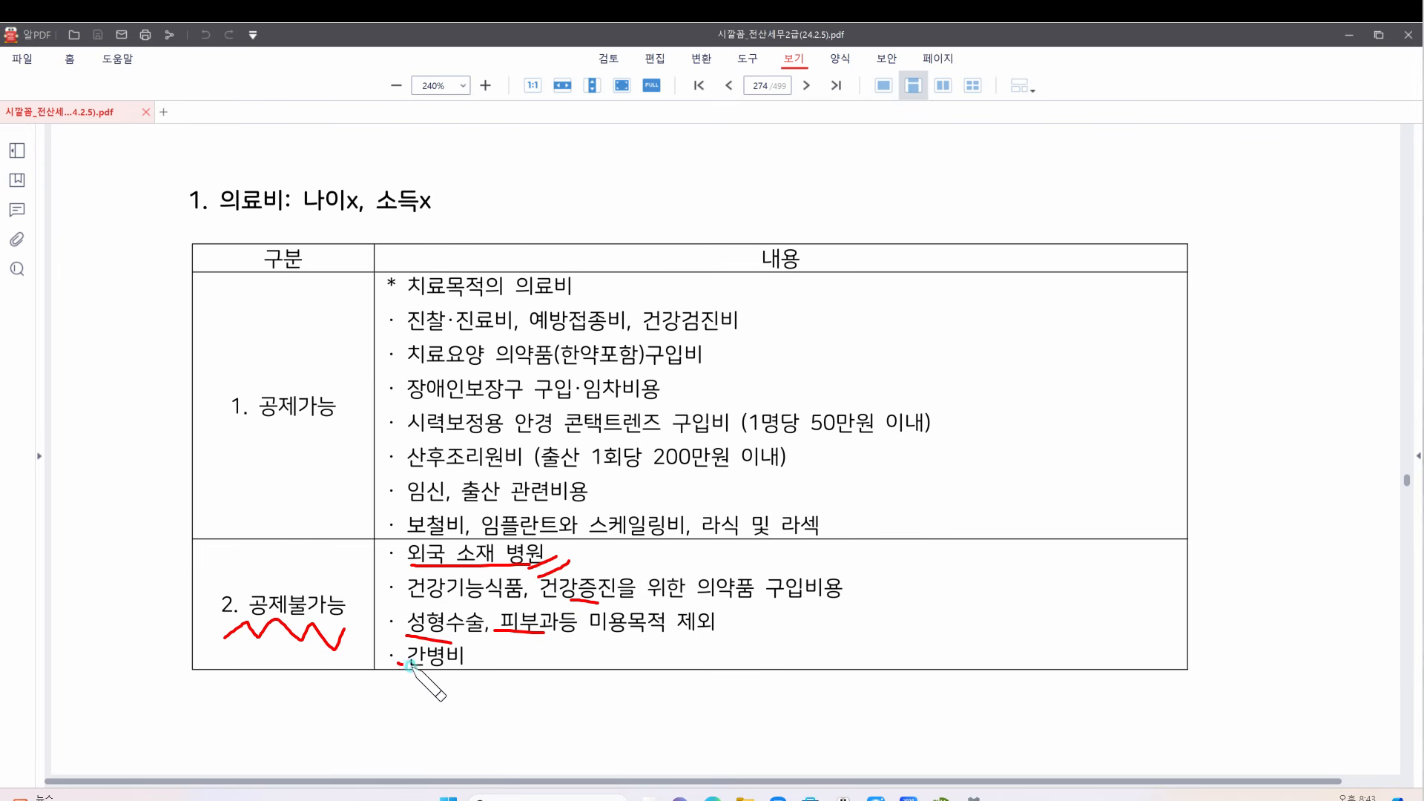
left_click_drag(399, 664, 466, 667)
key("e")
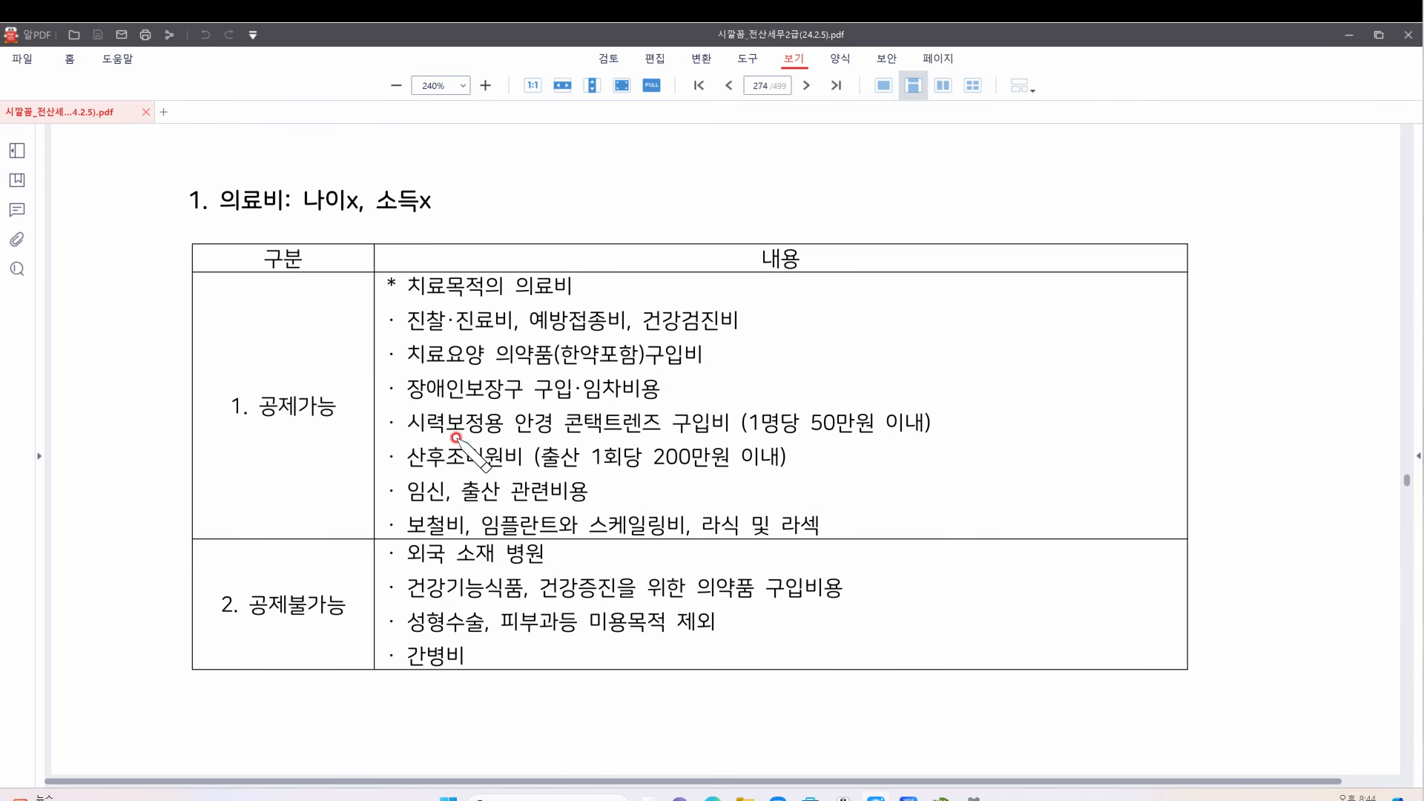
mouse_move(412, 441)
left_mouse_down()
mouse_move(933, 443)
mouse_move(971, 404)
mouse_move(961, 419)
mouse_move(978, 439)
left_mouse_up()
mouse_move(402, 467)
left_mouse_down()
mouse_move(816, 476)
mouse_move(838, 451)
mouse_move(784, 461)
left_mouse_up()
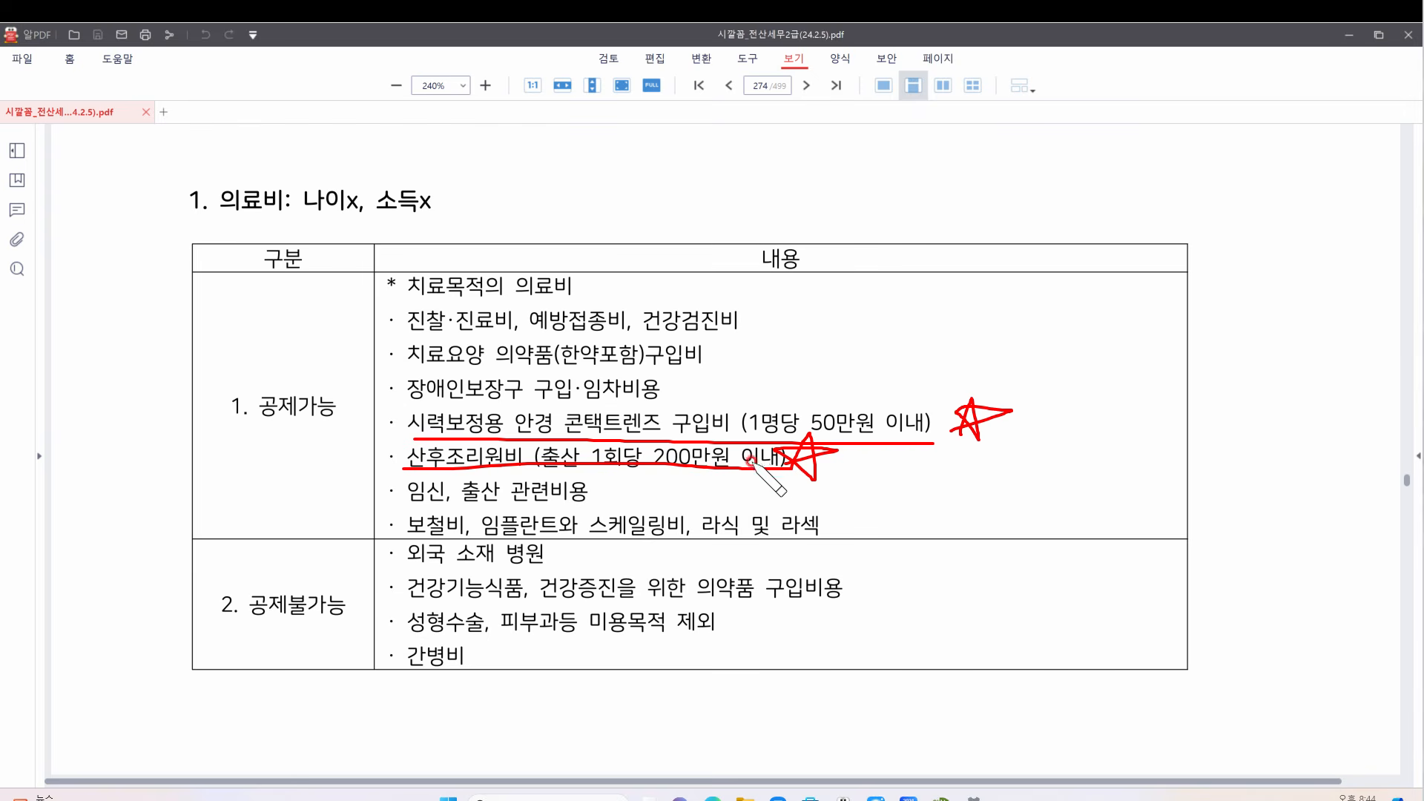
left_click_drag(876, 567, 847, 650)
mouse_move(925, 616)
left_mouse_down()
mouse_move(954, 582)
mouse_move(987, 578)
left_mouse_up()
key("Escape")
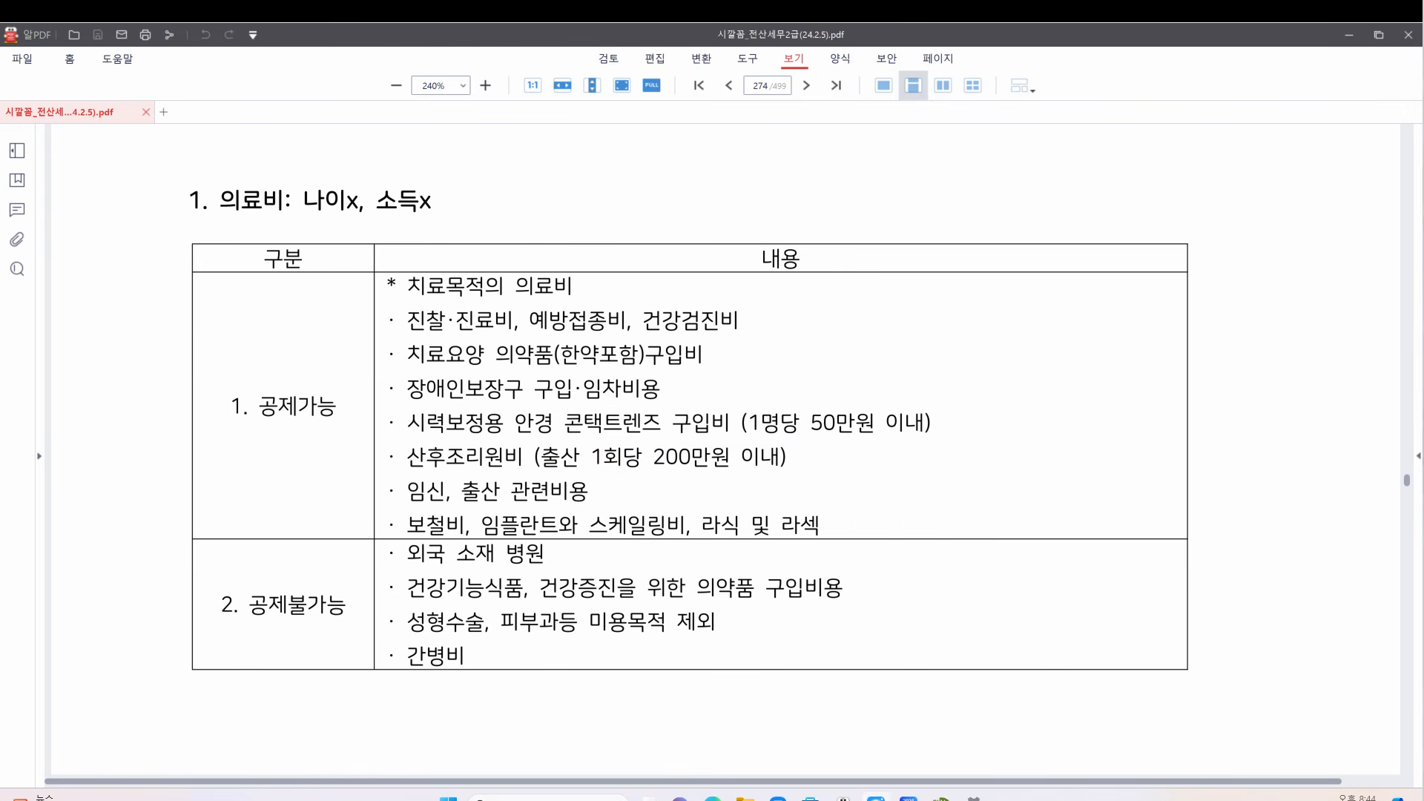
Scroll down to the 2. 교육비 education-expense table
scroll(768, 405, "down", 8)
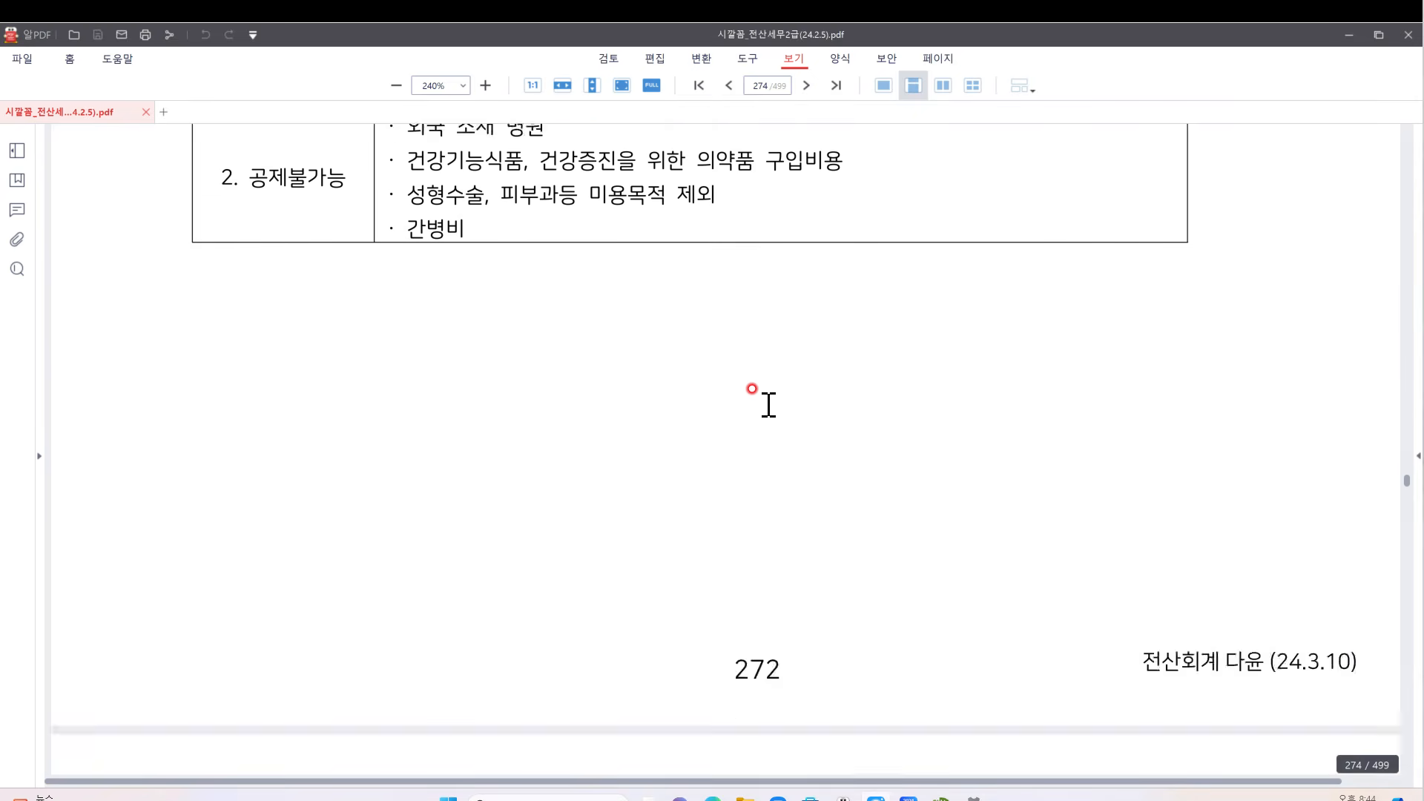
scroll(769, 404, "down", 5)
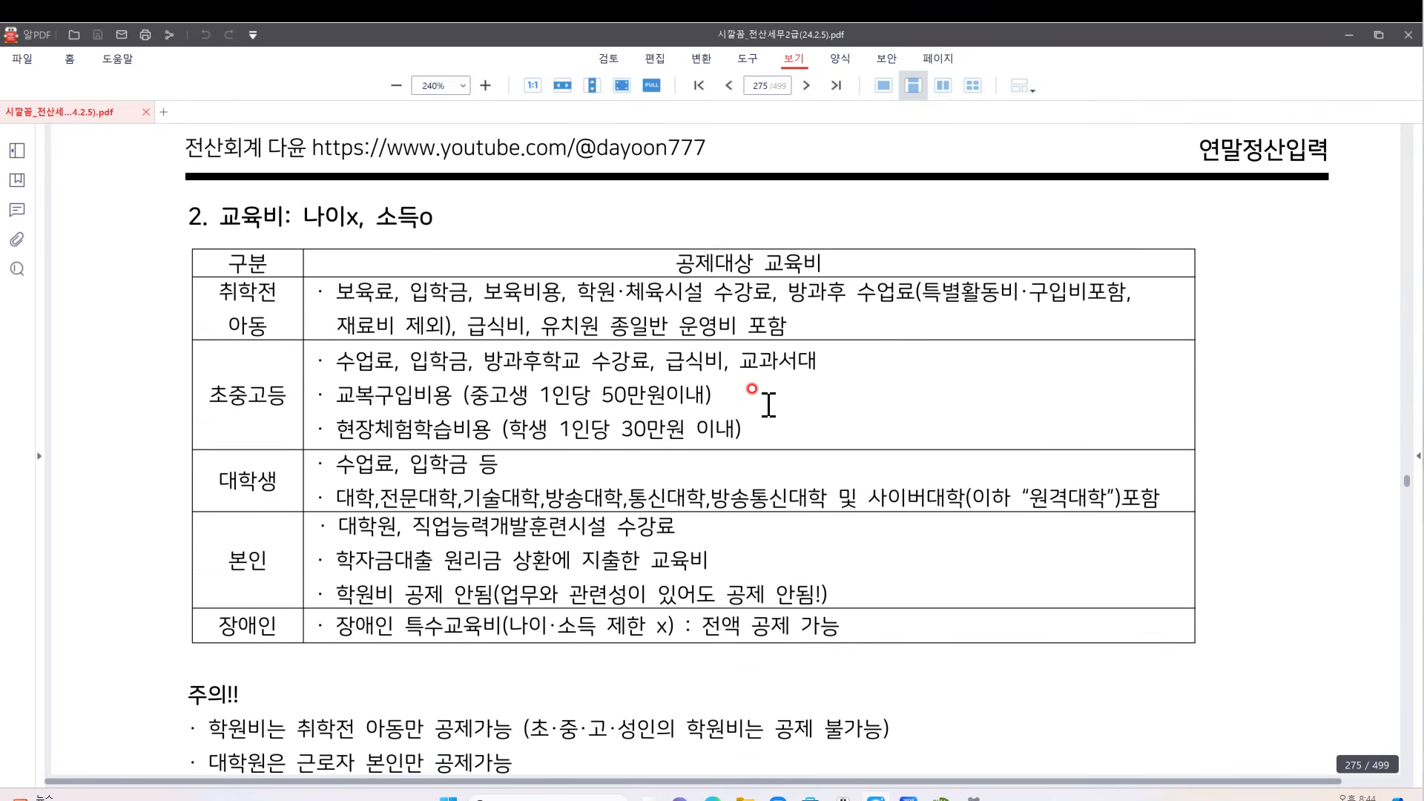
mouse_move(1423, 416)
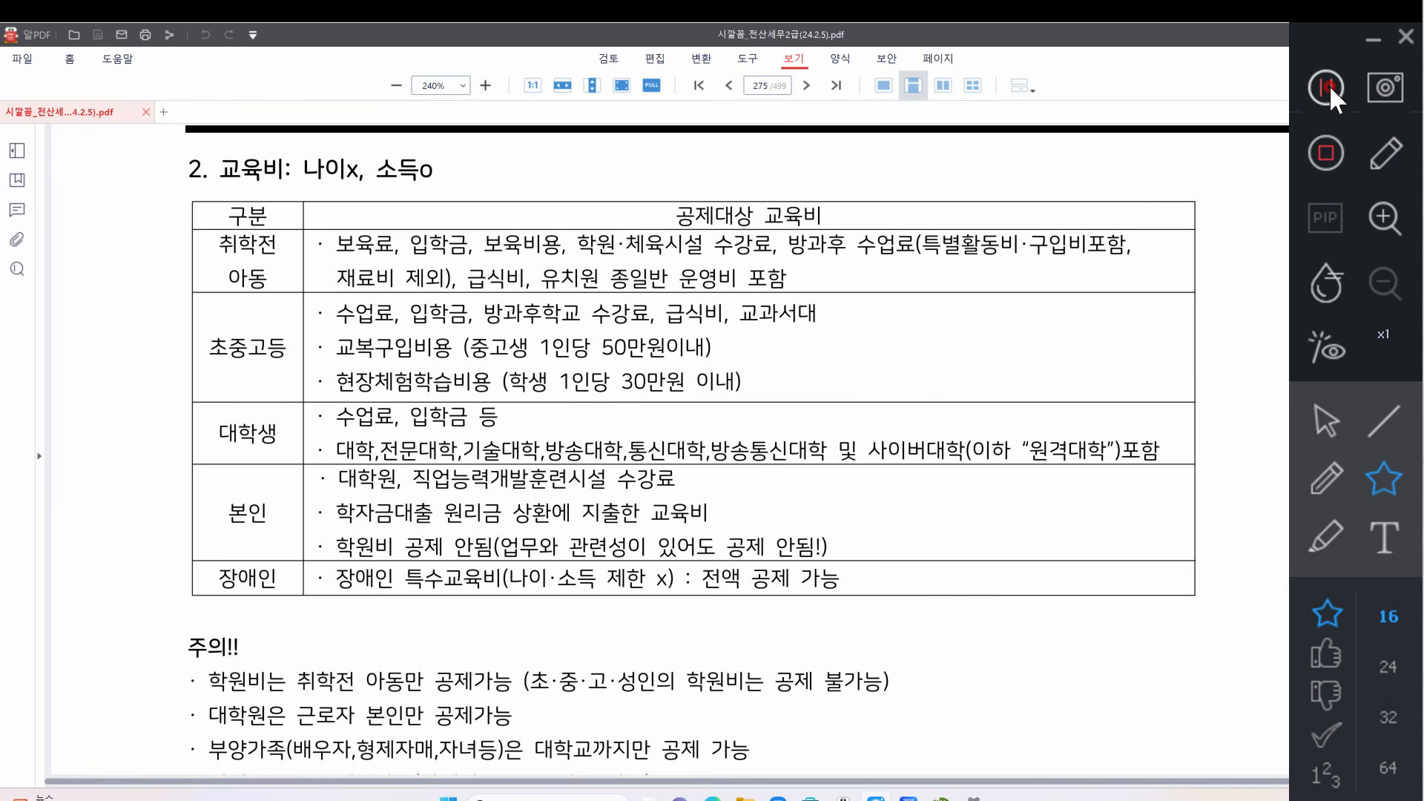
left_click(1328, 87)
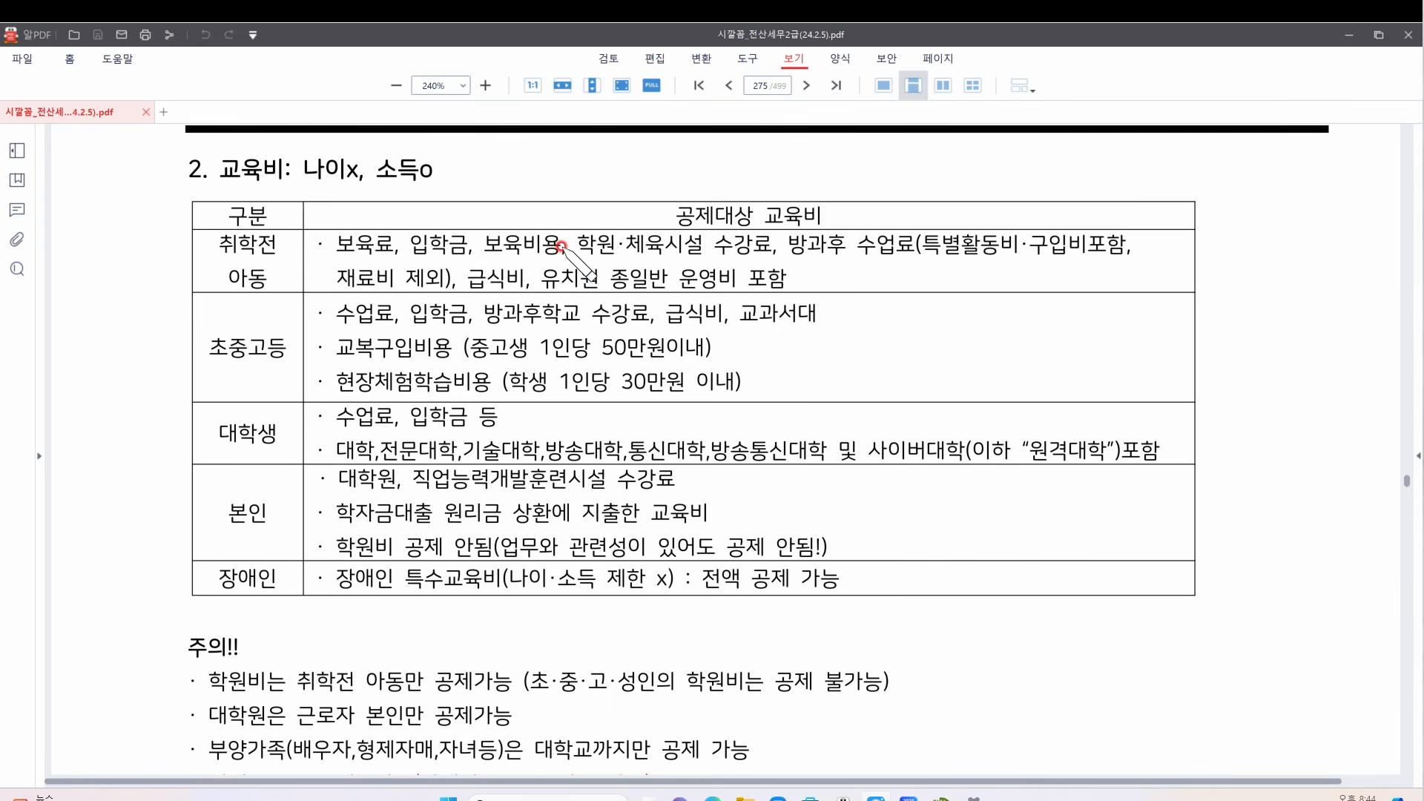
Tick and wavy-underline 대학생 in red, writing 20 and a note in the left margin
left_click_drag(213, 445, 172, 474)
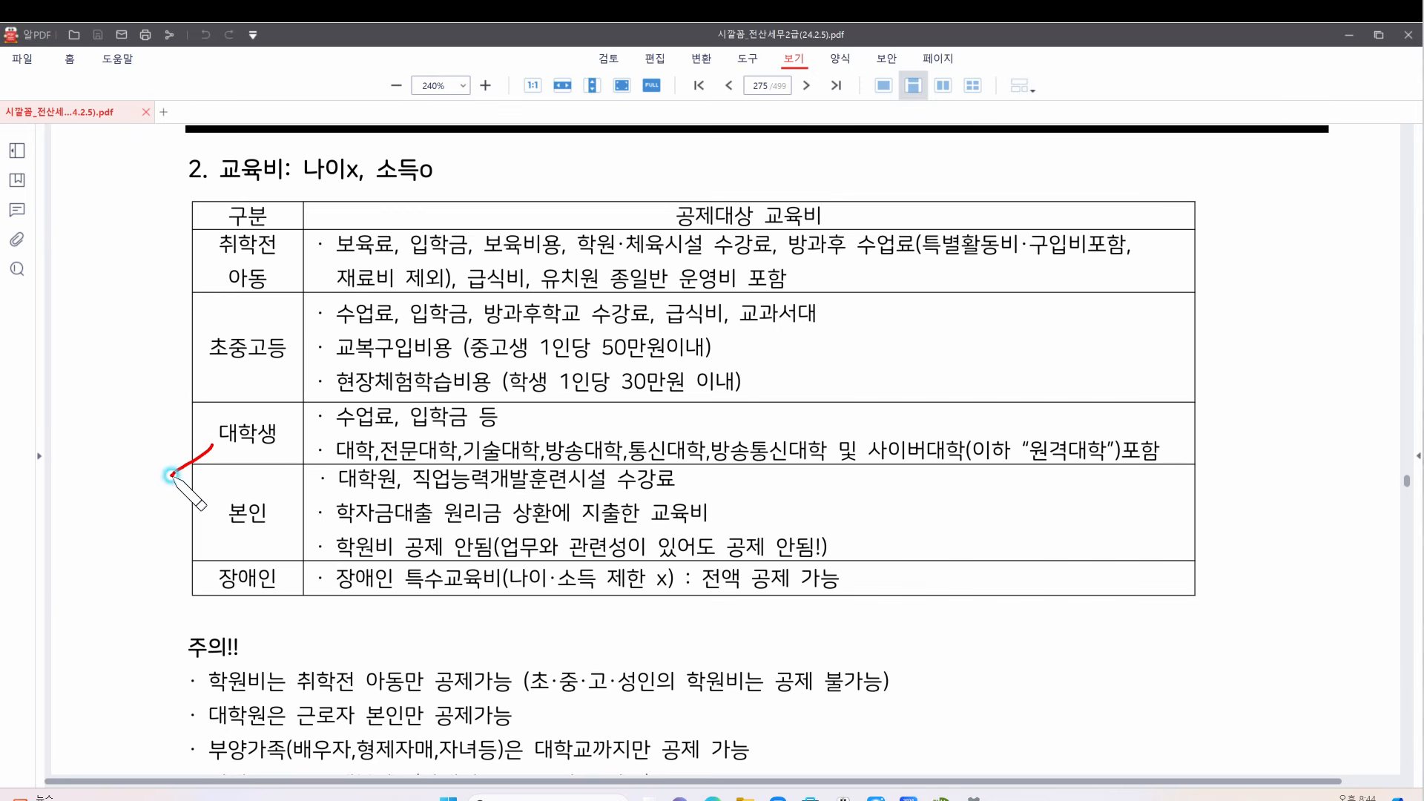
mouse_move(81, 449)
left_mouse_down()
mouse_move(101, 464)
mouse_move(111, 446)
left_mouse_up()
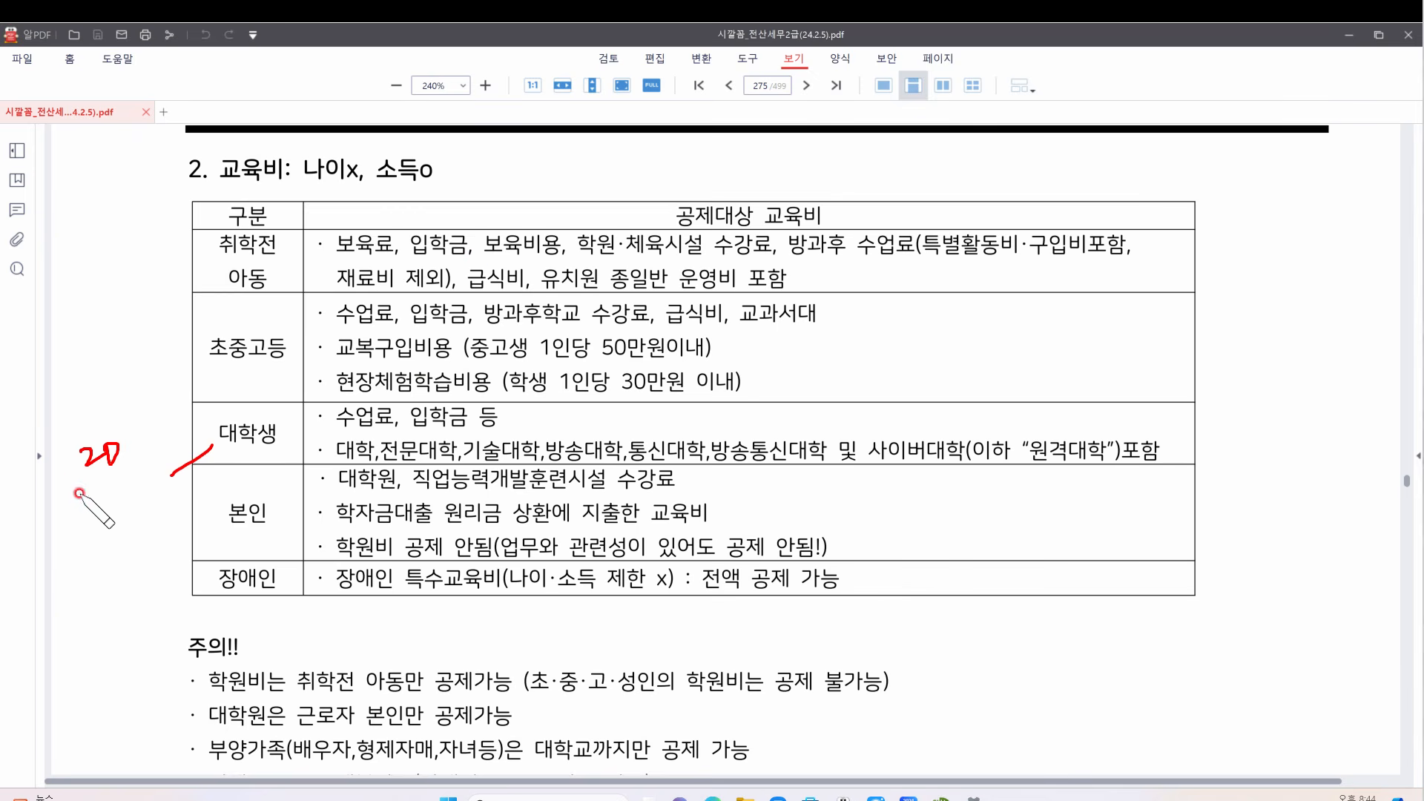
mouse_move(77, 495)
left_mouse_down()
mouse_move(145, 453)
mouse_move(120, 501)
left_mouse_up()
mouse_move(124, 499)
left_mouse_down()
mouse_move(124, 512)
mouse_move(137, 500)
left_mouse_up()
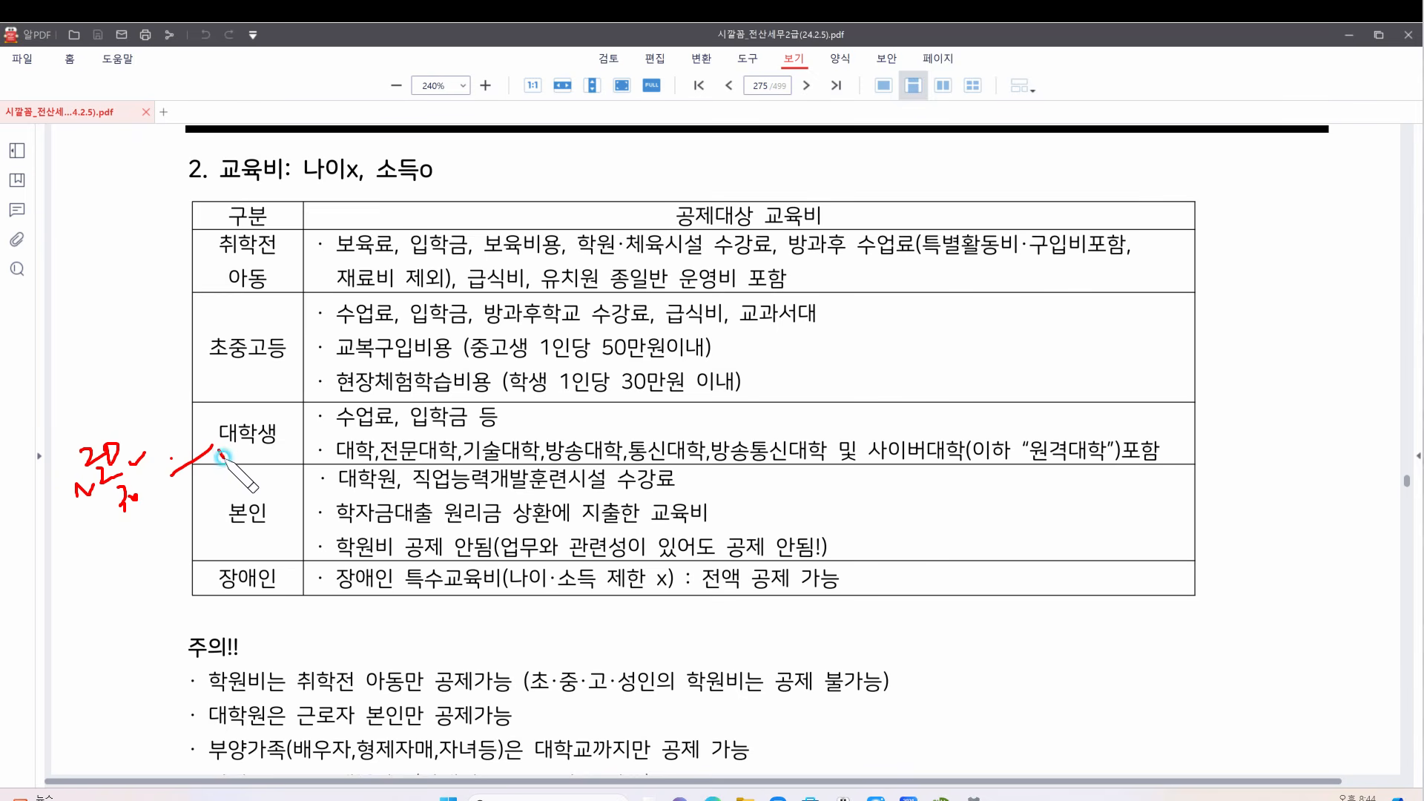
left_click_drag(219, 453, 285, 453)
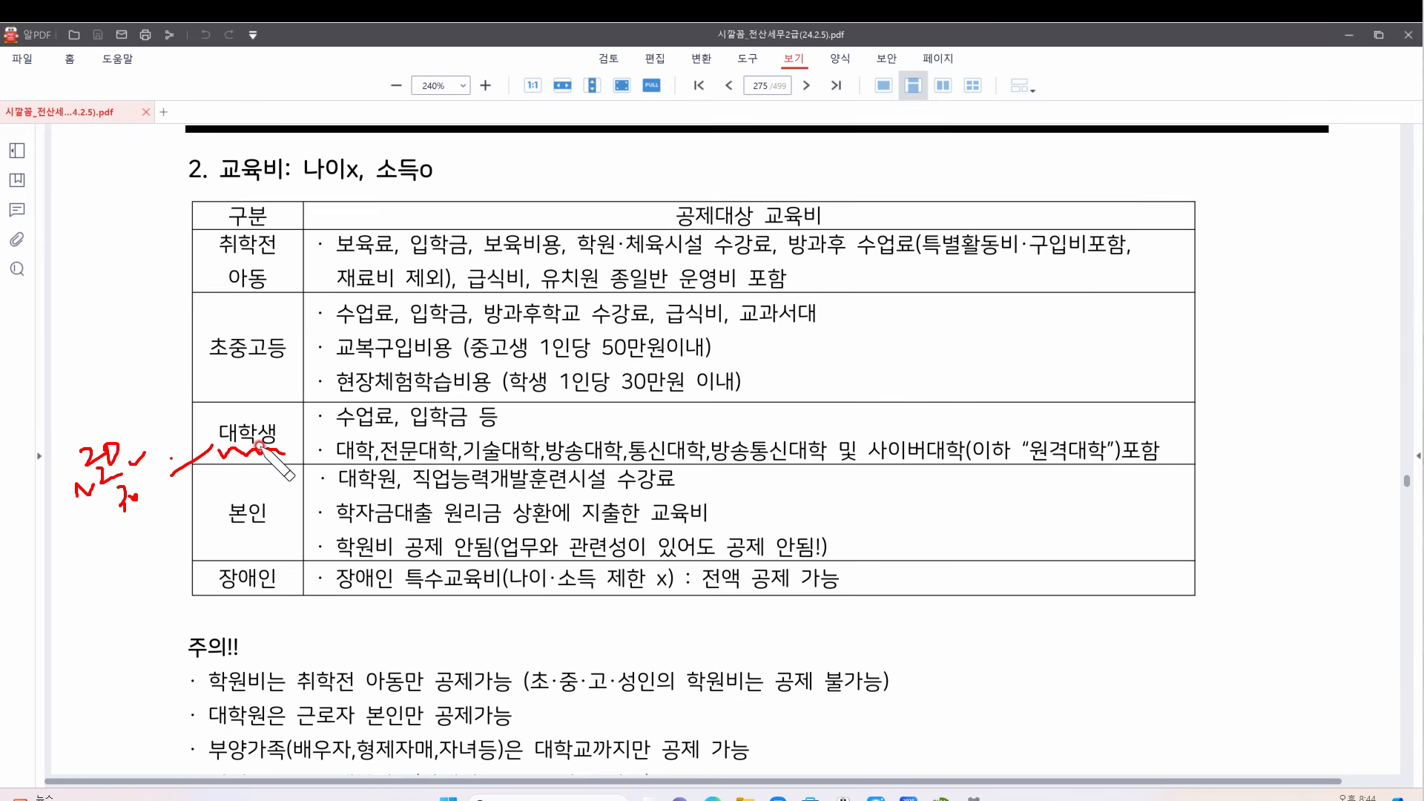
Underline 나이x, handwrite a 25 note with an x beside the heading, and arrow it to 대학생
left_click_drag(290, 197, 465, 188)
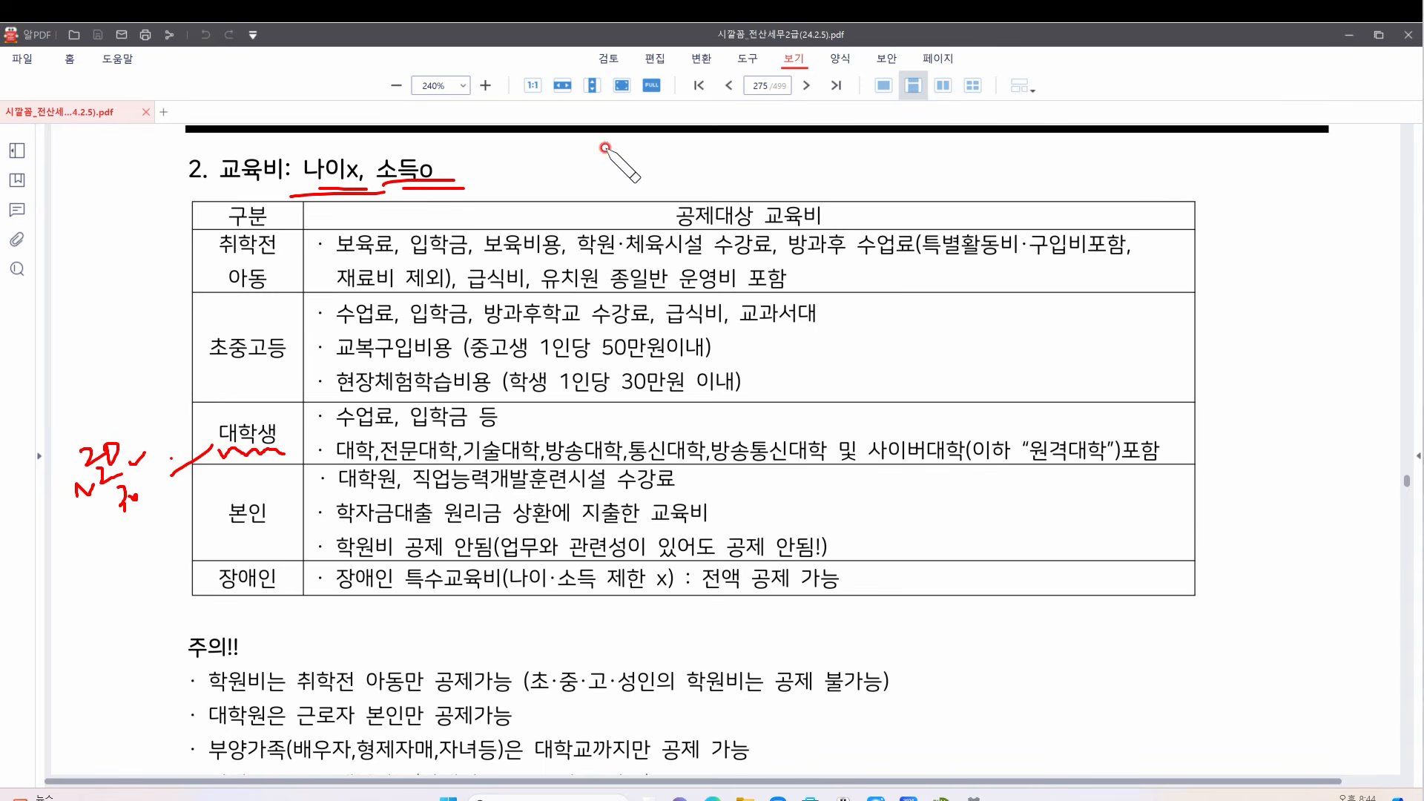
left_click_drag(588, 151, 592, 183)
left_click_drag(602, 167, 617, 191)
mouse_move(617, 141)
left_mouse_down()
mouse_move(624, 202)
mouse_move(657, 175)
mouse_move(741, 178)
mouse_move(767, 157)
mouse_move(877, 167)
left_mouse_up()
mouse_move(857, 172)
left_mouse_down()
mouse_move(858, 186)
mouse_move(892, 190)
mouse_move(871, 182)
left_mouse_up()
left_click_drag(876, 160, 904, 182)
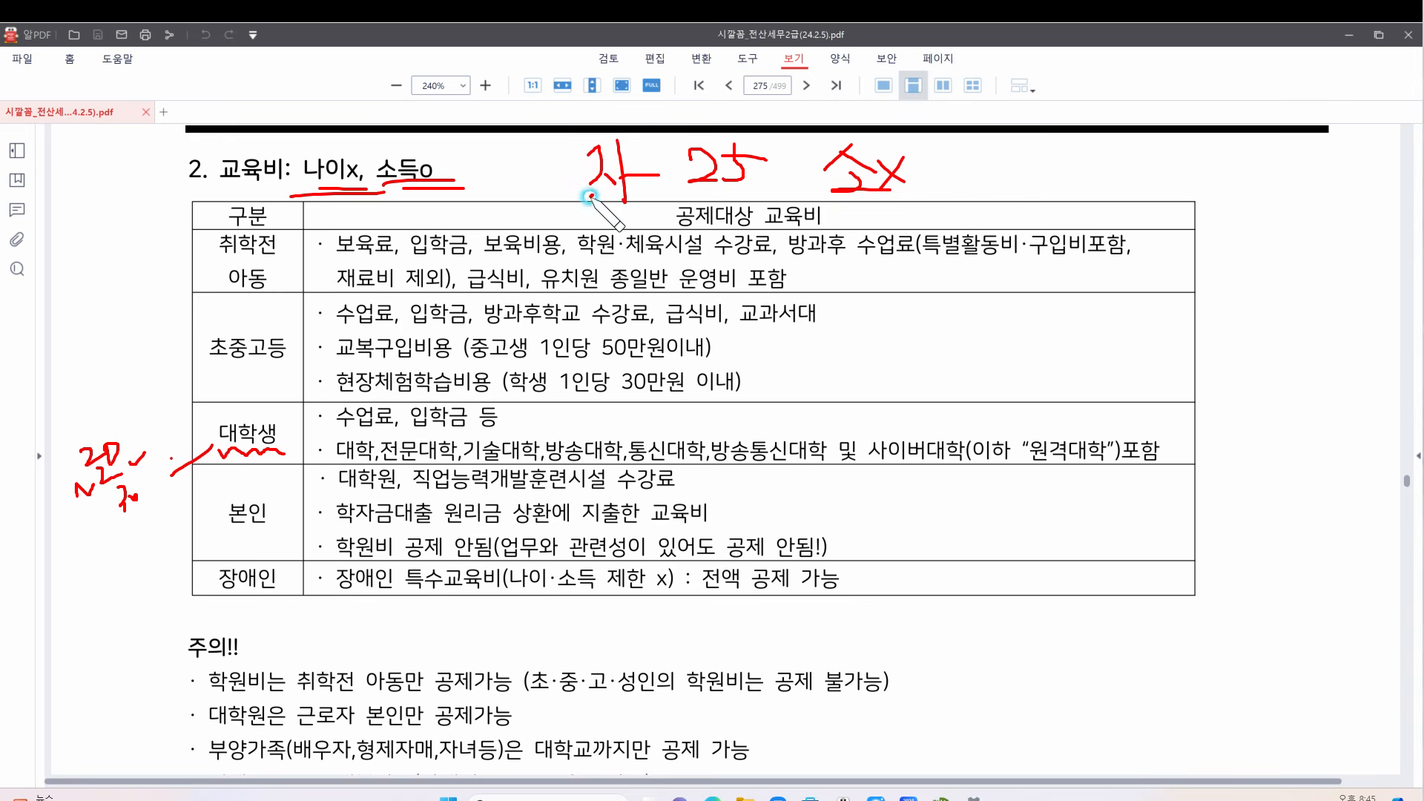
mouse_move(589, 196)
left_mouse_down()
mouse_move(330, 412)
mouse_move(295, 419)
left_mouse_up()
mouse_move(305, 379)
left_mouse_down()
mouse_move(294, 419)
mouse_move(337, 400)
left_mouse_up()
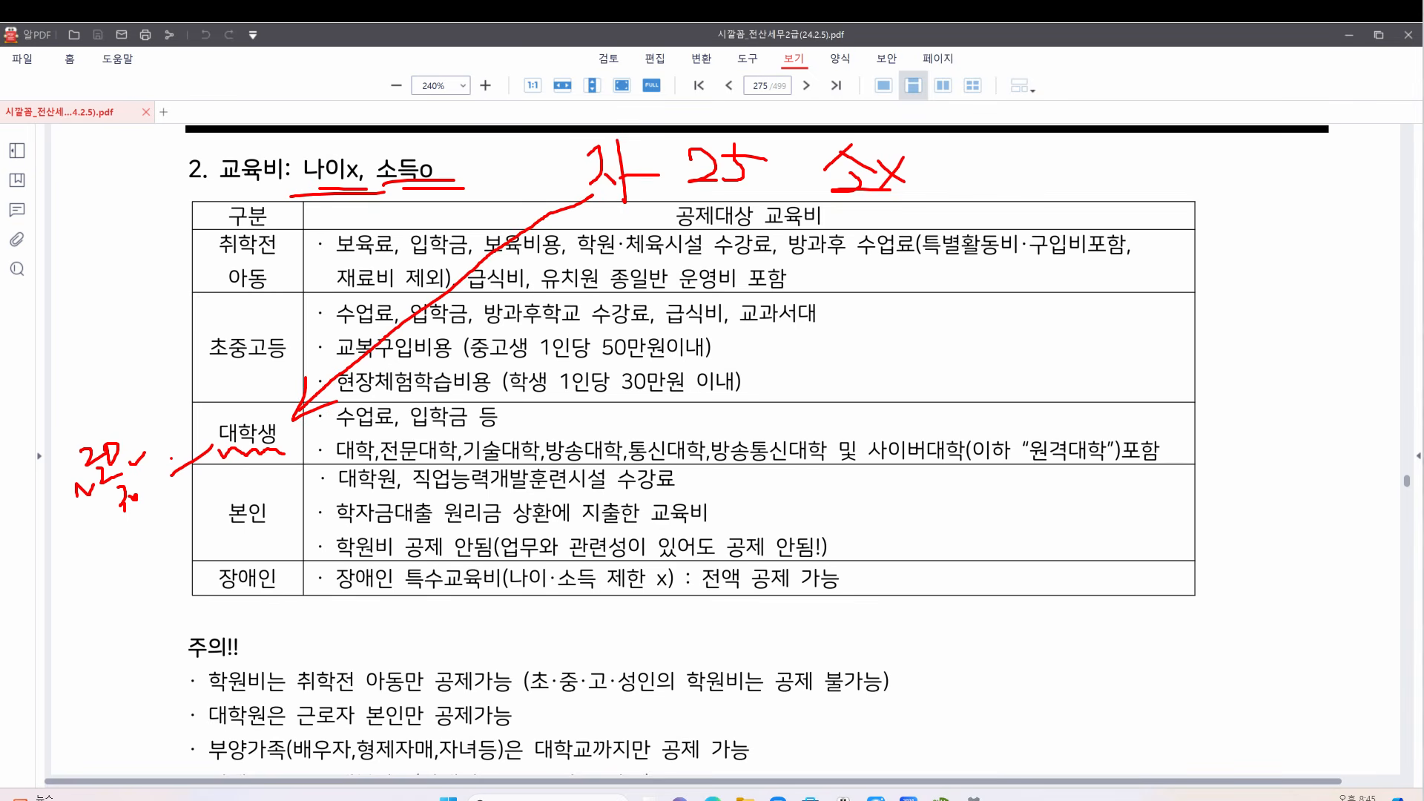
Clear the earlier red ink and handwrite 자 25 적 above the 교육비 table
left_click(1373, 567)
mouse_move(657, 164)
left_mouse_down()
mouse_move(680, 150)
mouse_move(674, 193)
left_mouse_up()
mouse_move(681, 177)
left_mouse_down()
mouse_move(714, 190)
mouse_move(745, 172)
left_mouse_up()
left_click_drag(761, 160, 800, 191)
mouse_move(808, 158)
left_mouse_down()
mouse_move(824, 172)
mouse_move(812, 192)
left_mouse_up()
left_click_drag(808, 157, 911, 191)
left_click_drag(914, 169, 939, 195)
left_click_drag(926, 163, 944, 182)
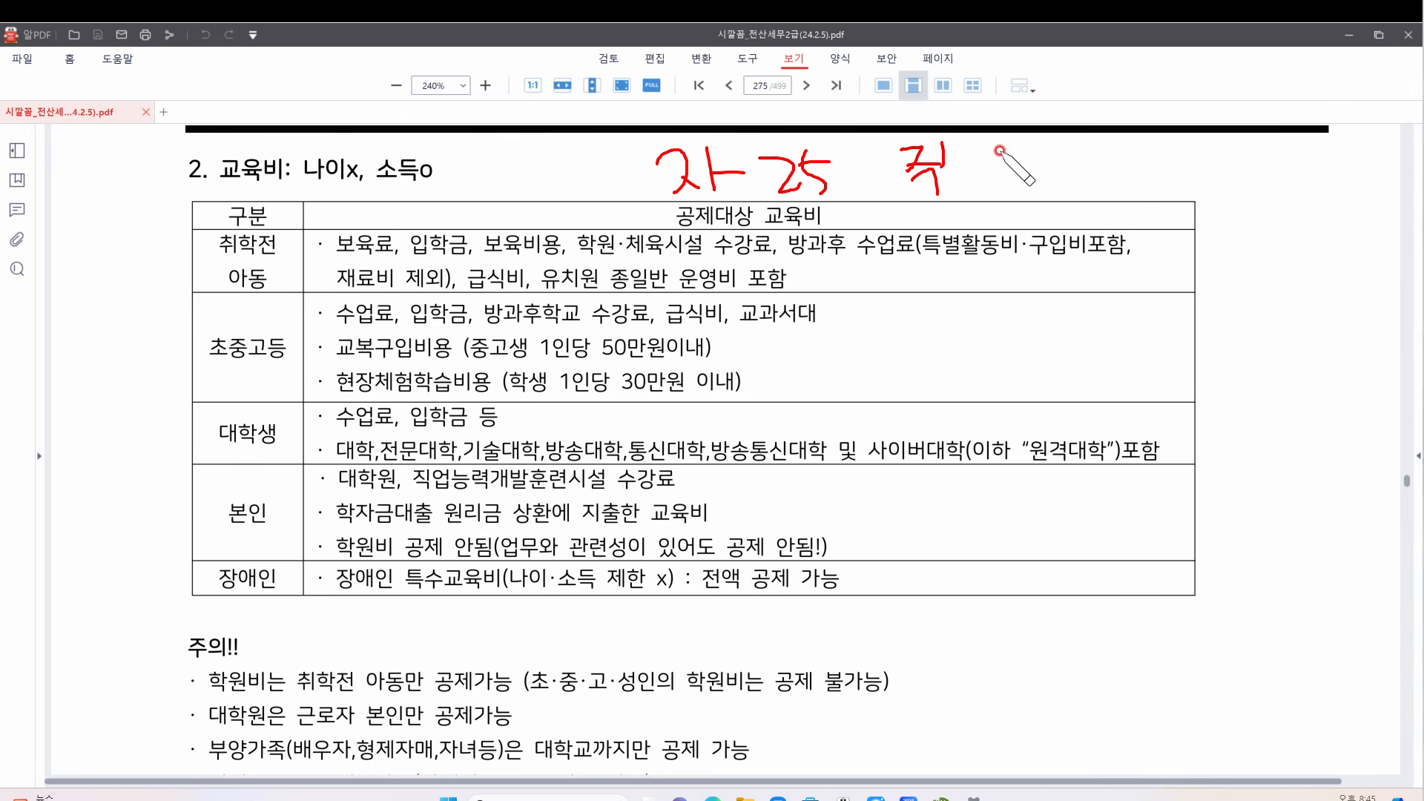
Extend the note, underline 자, arrow to 대학생, mark an X by 수업료, then clear all ink
mouse_move(993, 158)
left_mouse_down()
mouse_move(975, 180)
mouse_move(1047, 164)
mouse_move(1081, 181)
mouse_move(1099, 158)
mouse_move(1073, 143)
left_mouse_up()
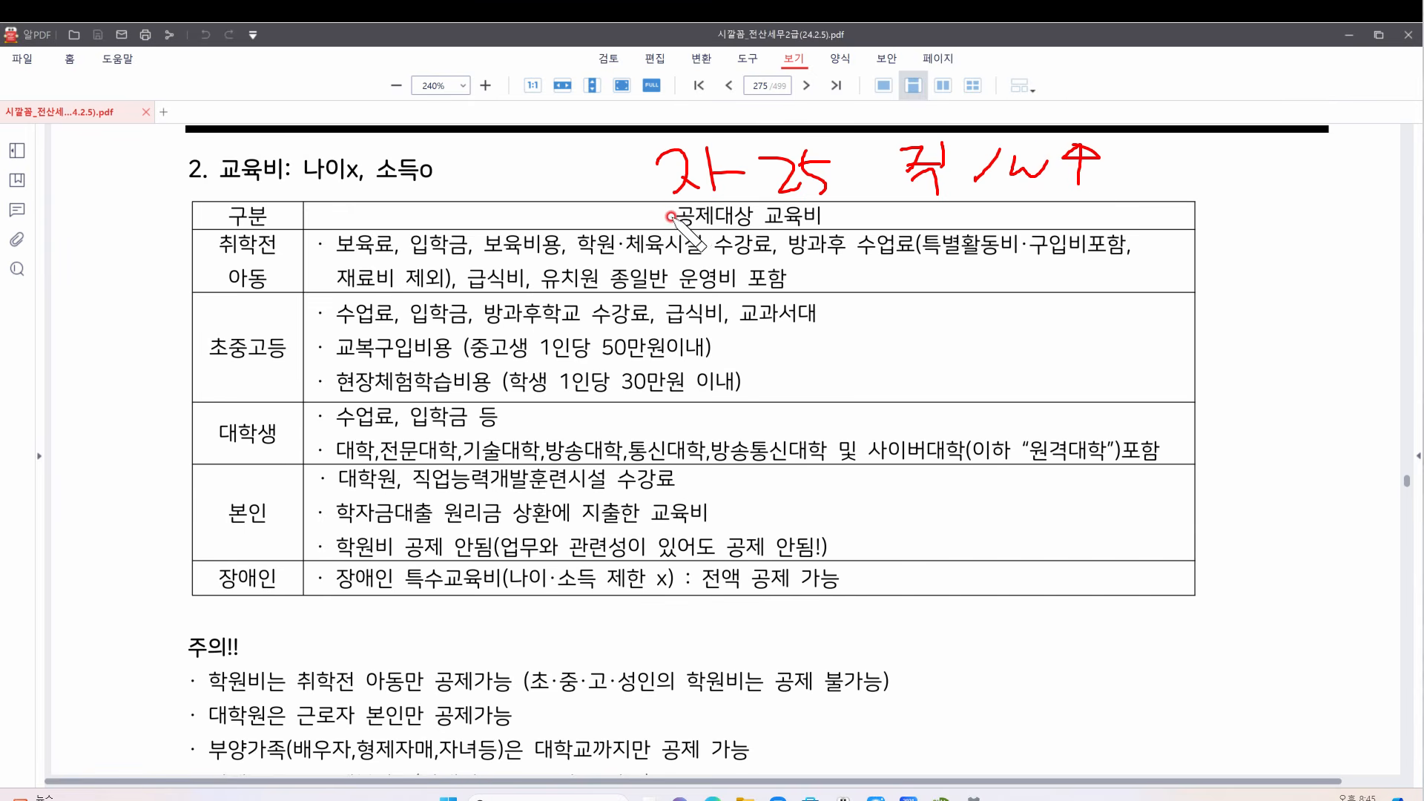
left_click_drag(668, 203, 755, 197)
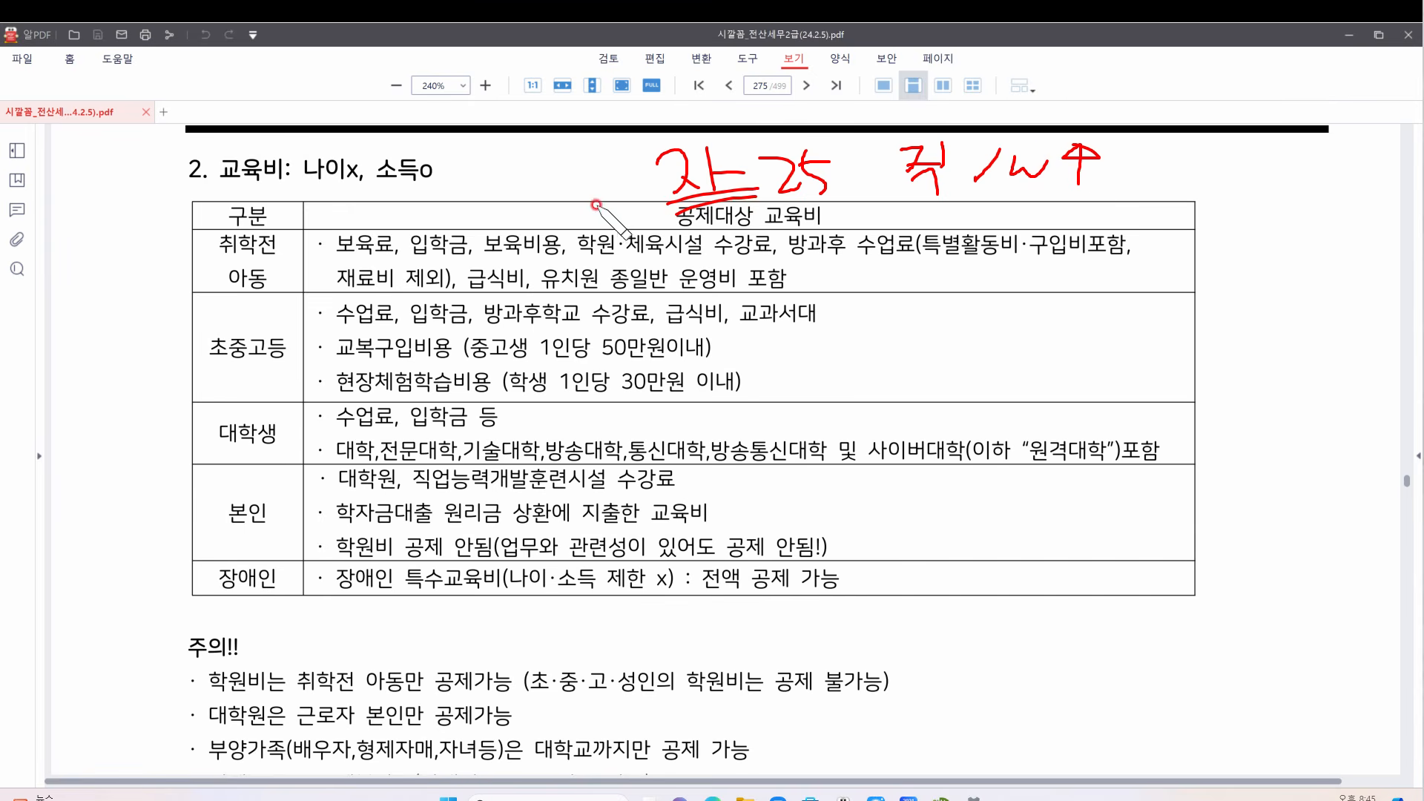
mouse_move(627, 180)
left_mouse_down()
mouse_move(399, 297)
mouse_move(317, 363)
mouse_move(296, 425)
left_mouse_up()
left_click_drag(285, 356, 295, 426)
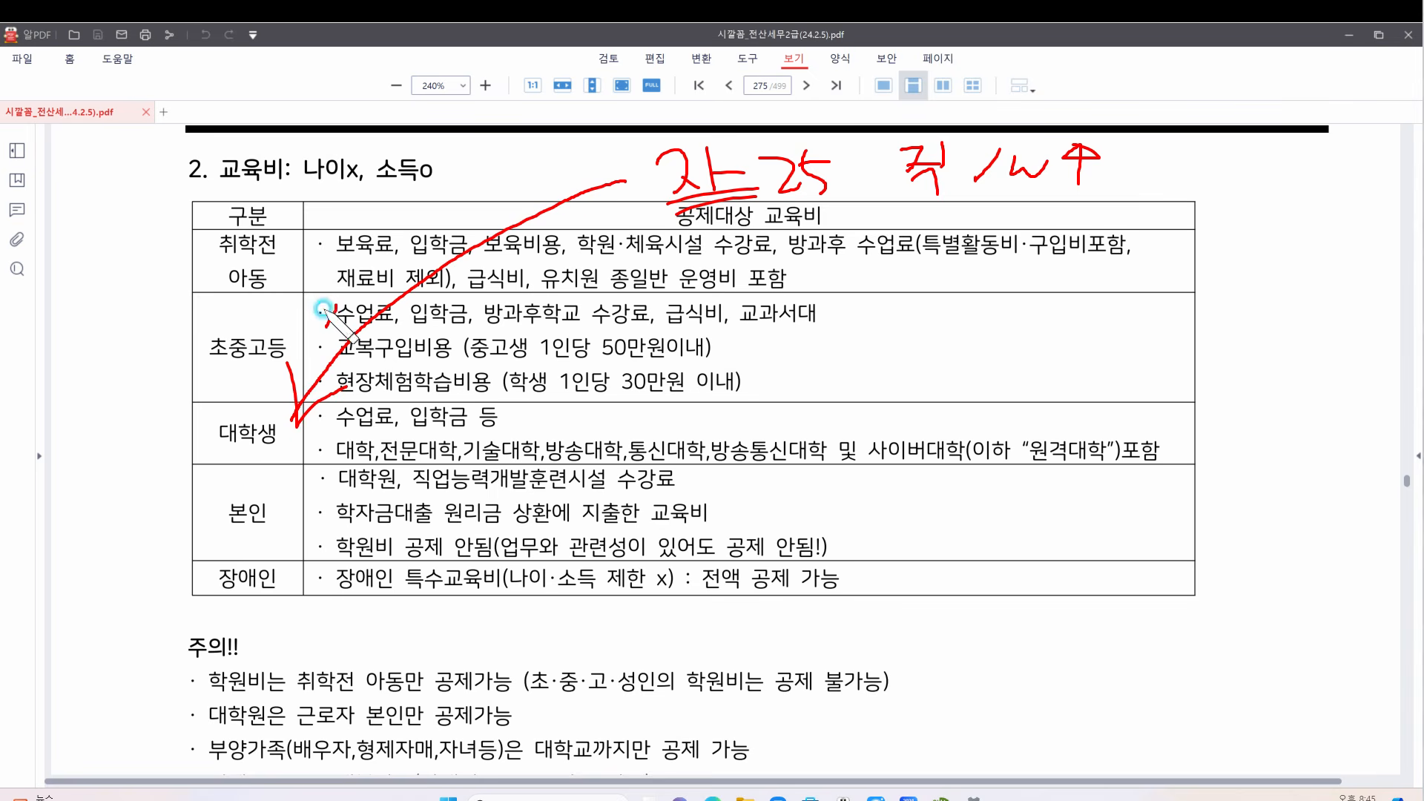
mouse_move(321, 295)
left_mouse_down()
mouse_move(338, 325)
mouse_move(346, 315)
mouse_move(327, 327)
left_mouse_up()
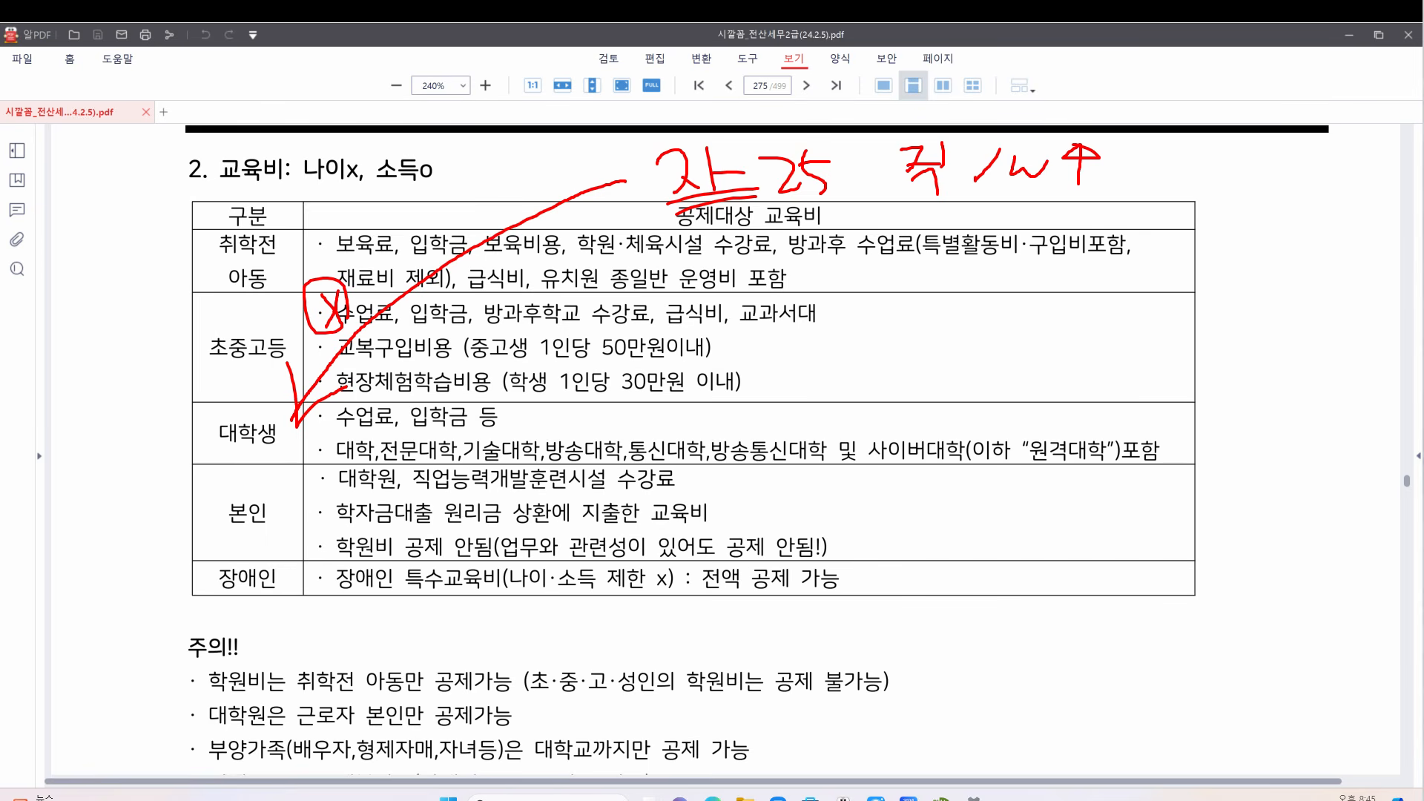
left_click(876, 799)
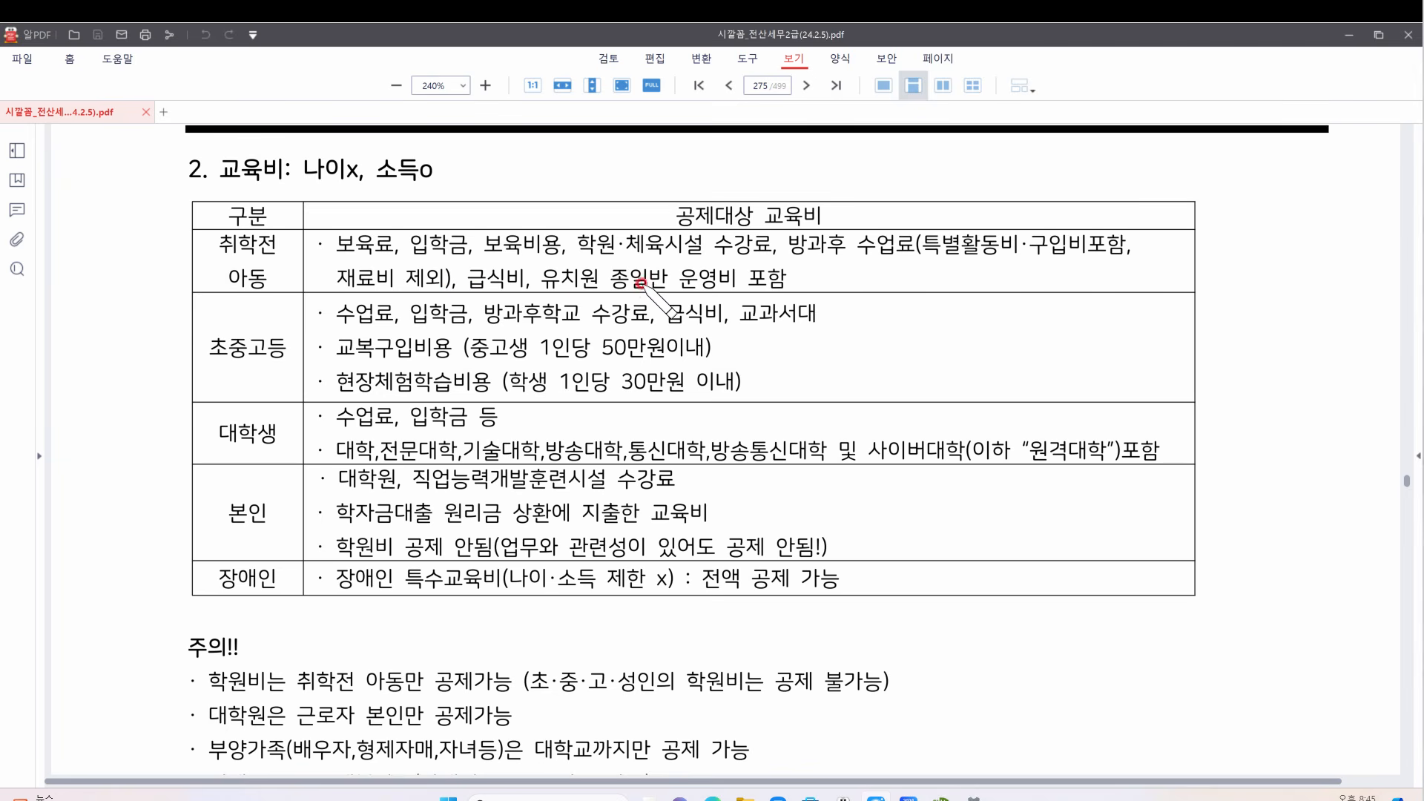
mouse_move(623, 239)
left_mouse_down()
mouse_move(581, 229)
mouse_move(596, 217)
mouse_move(618, 248)
mouse_move(627, 204)
mouse_move(625, 227)
left_mouse_up()
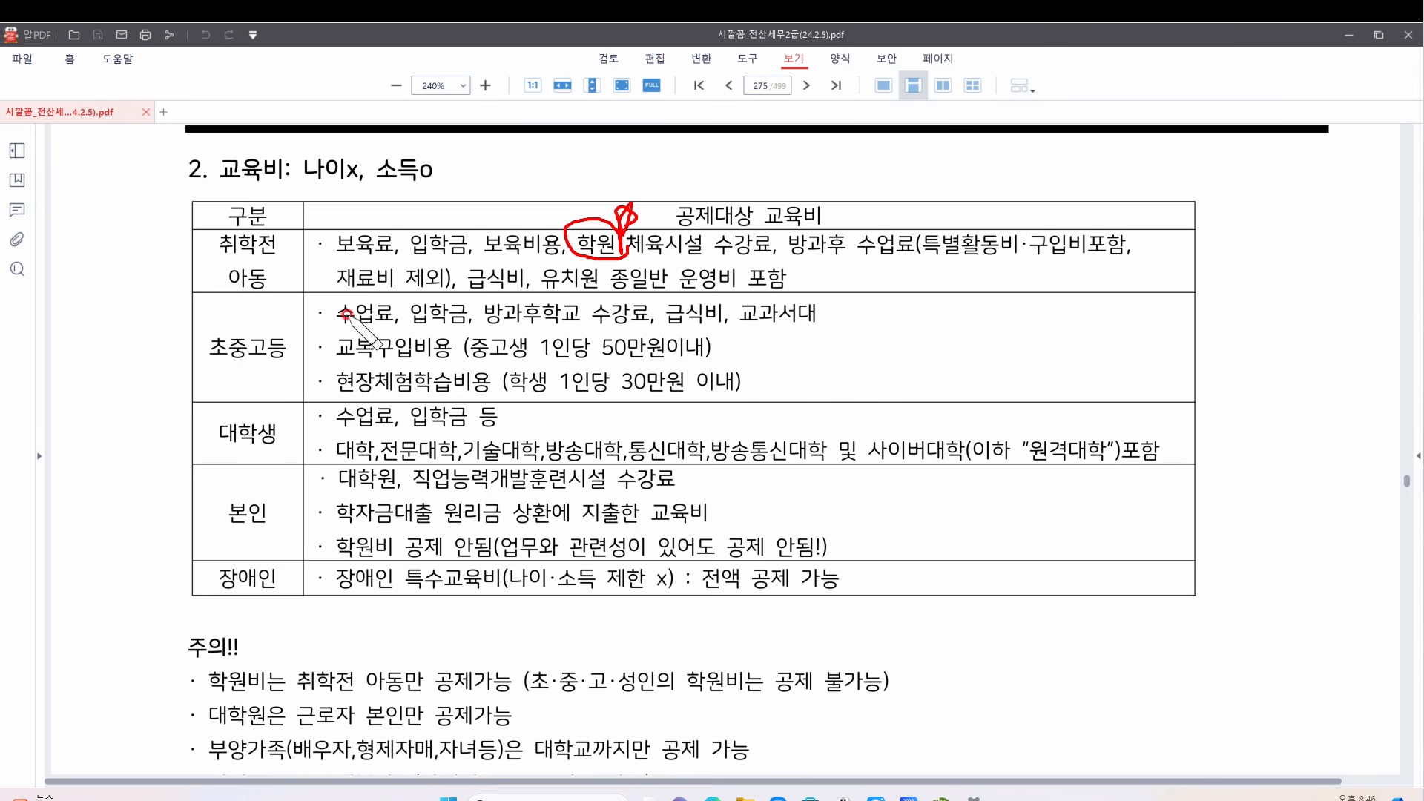
mouse_move(339, 326)
left_mouse_down()
mouse_move(767, 331)
mouse_move(828, 304)
mouse_move(794, 351)
left_mouse_up()
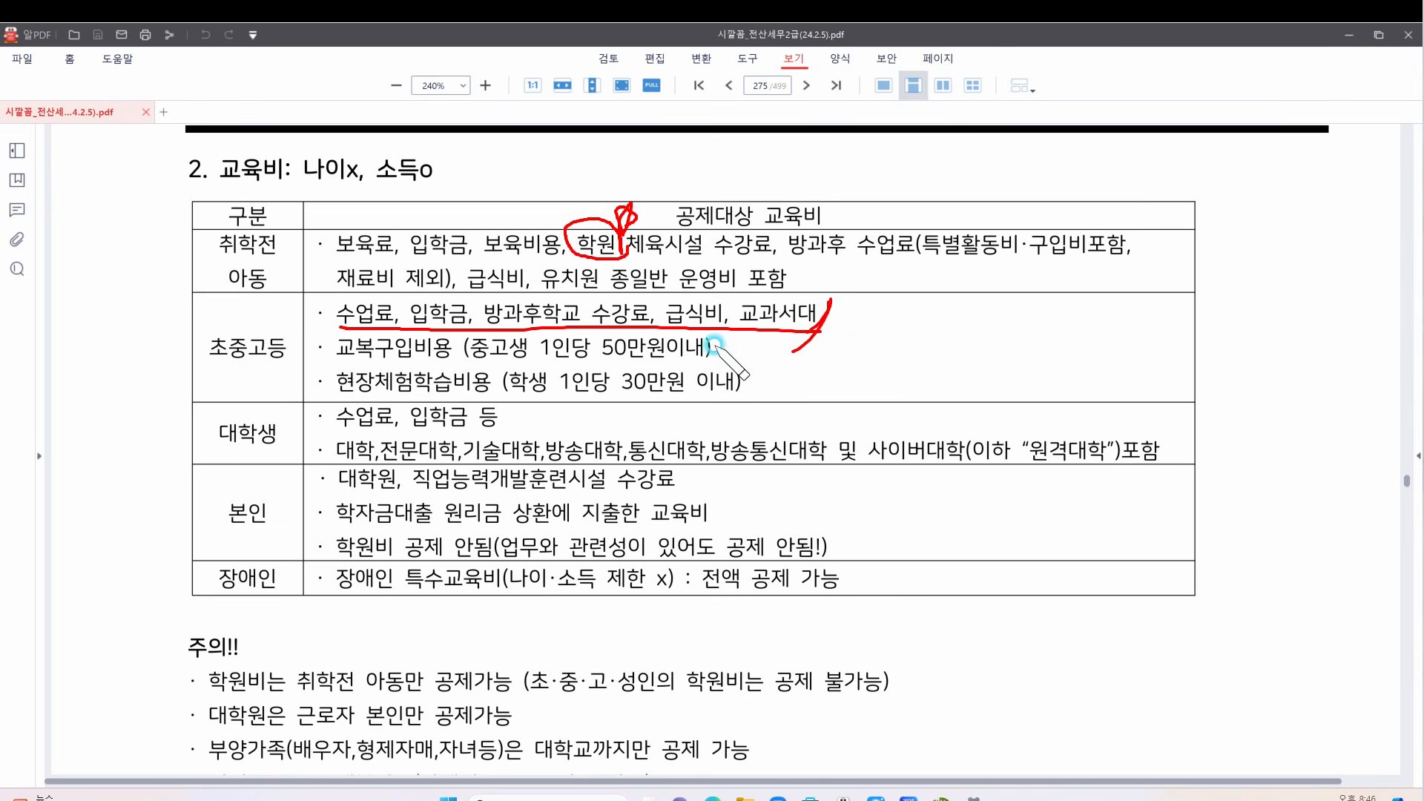
left_click_drag(336, 364, 441, 365)
left_click_drag(724, 340, 702, 373)
mouse_move(734, 393)
left_mouse_down()
mouse_move(772, 396)
mouse_move(729, 386)
left_mouse_up()
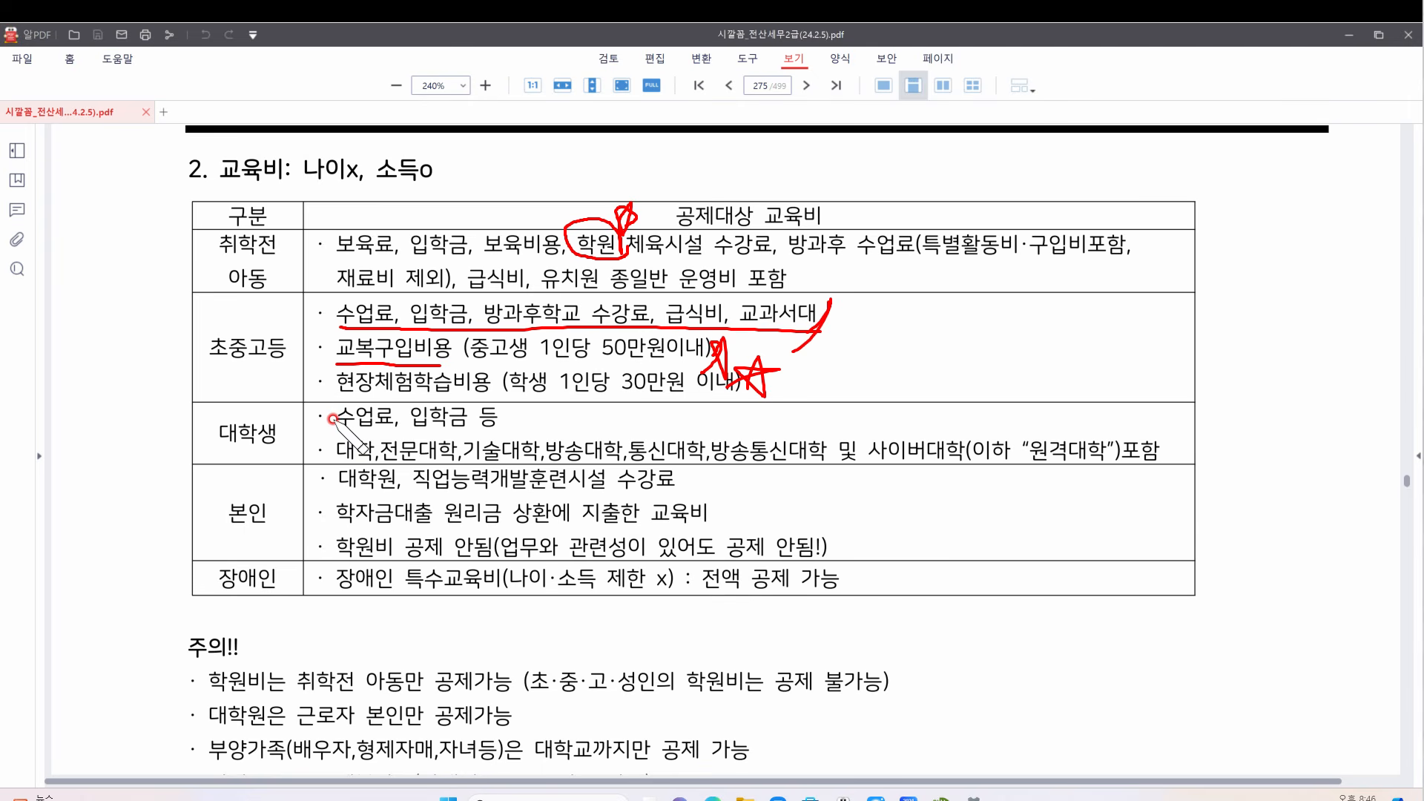
left_click_drag(333, 428, 501, 424)
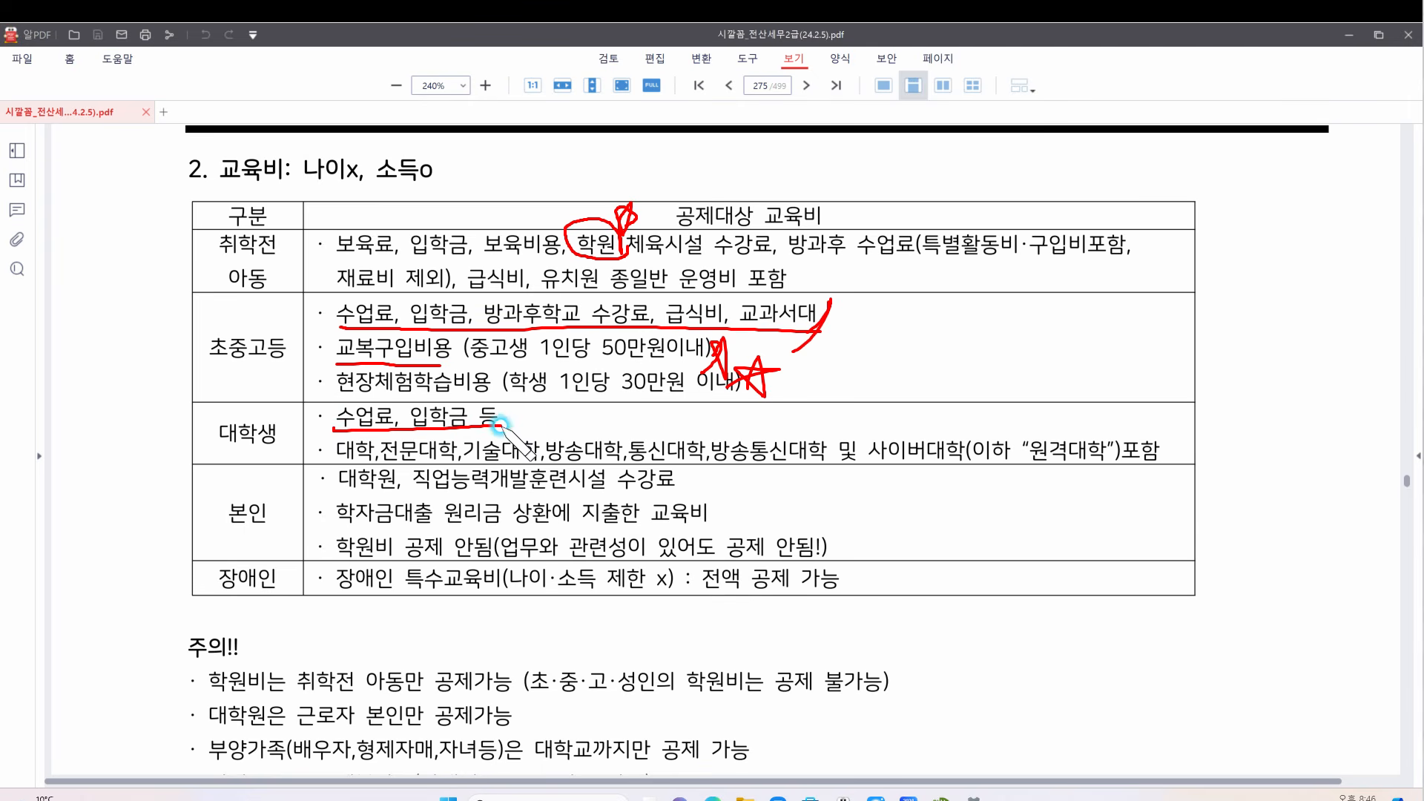
left_click_drag(336, 460, 695, 454)
left_click_drag(929, 455, 992, 454)
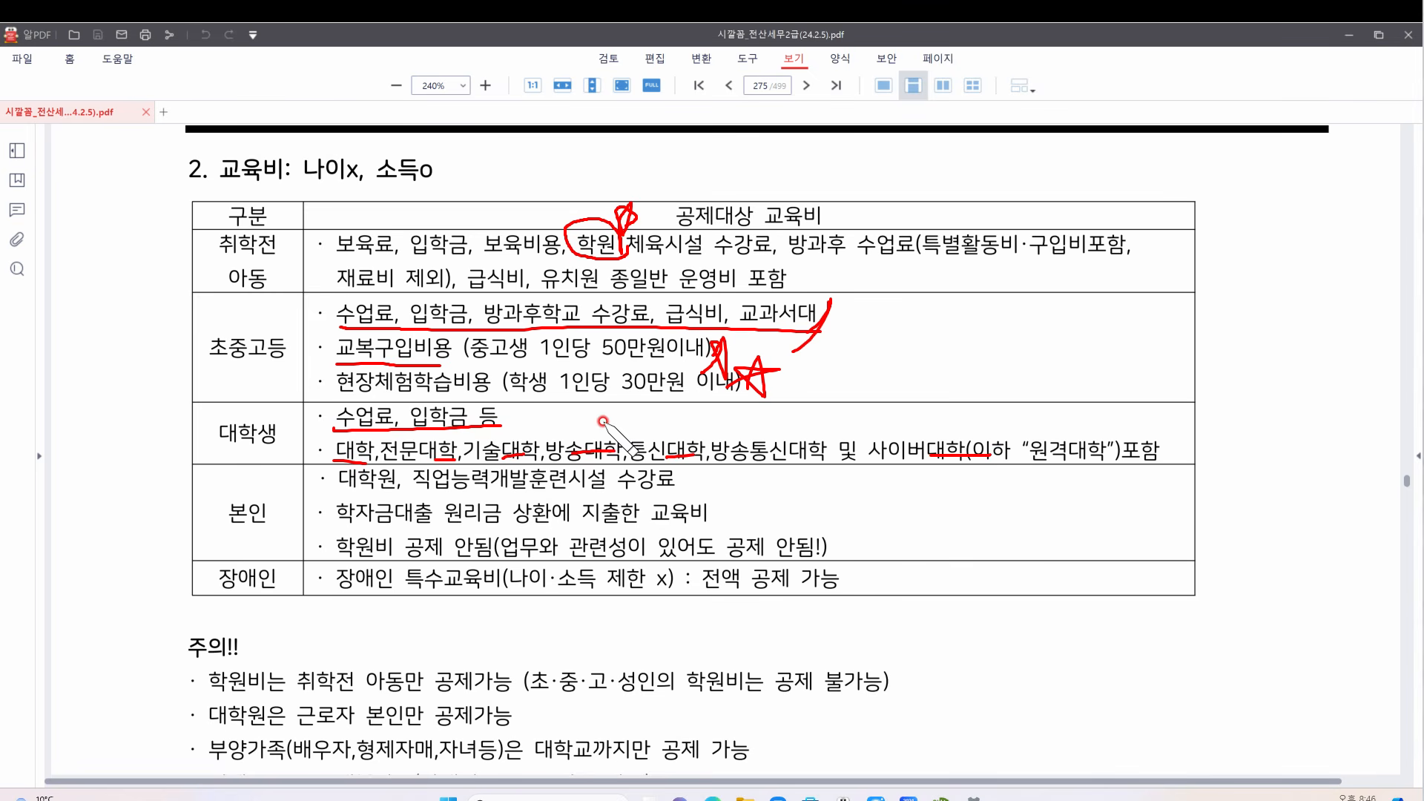
mouse_move(282, 528)
left_mouse_down()
mouse_move(228, 519)
mouse_move(283, 496)
left_mouse_up()
mouse_move(399, 468)
left_mouse_down()
mouse_move(395, 489)
mouse_move(339, 475)
left_mouse_up()
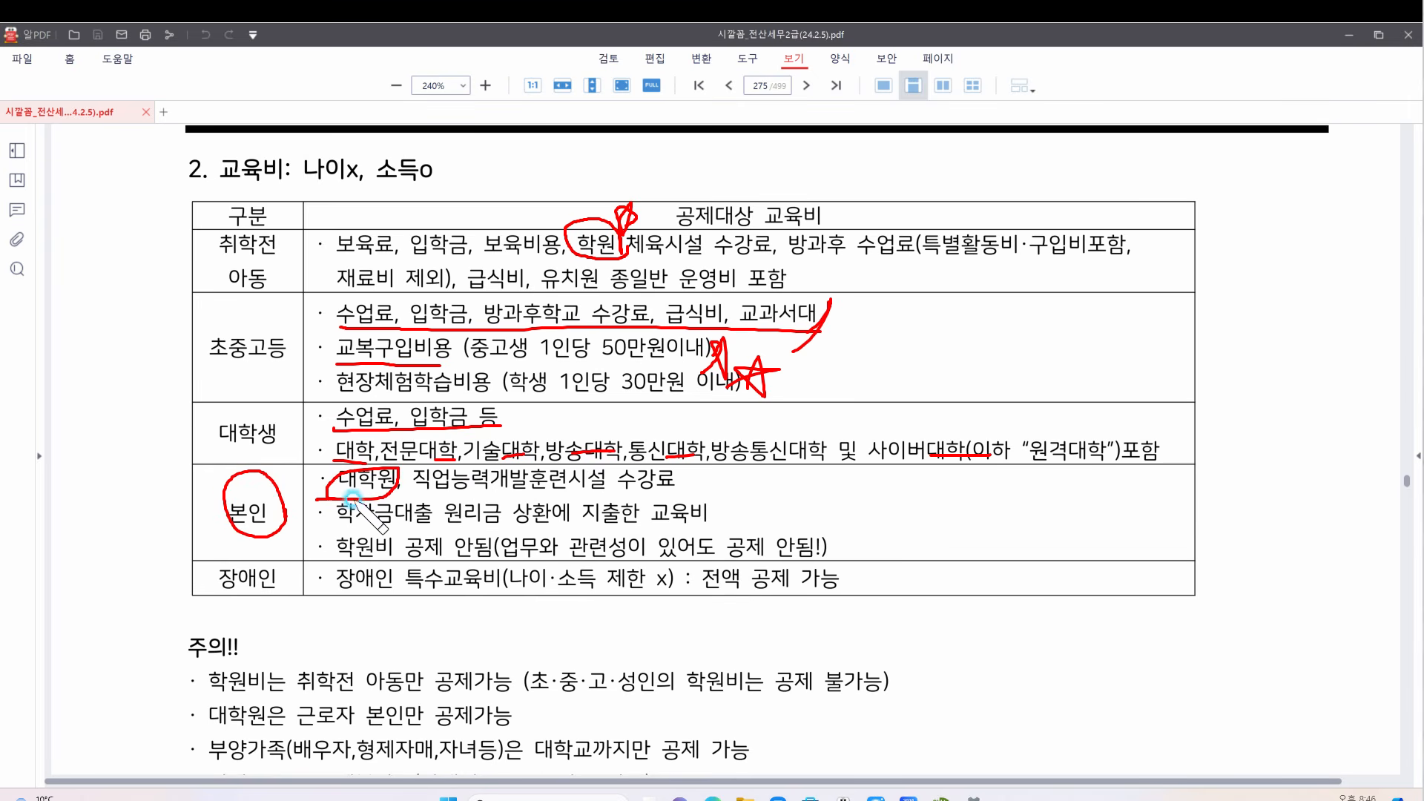
key("ctrl+shift+7")
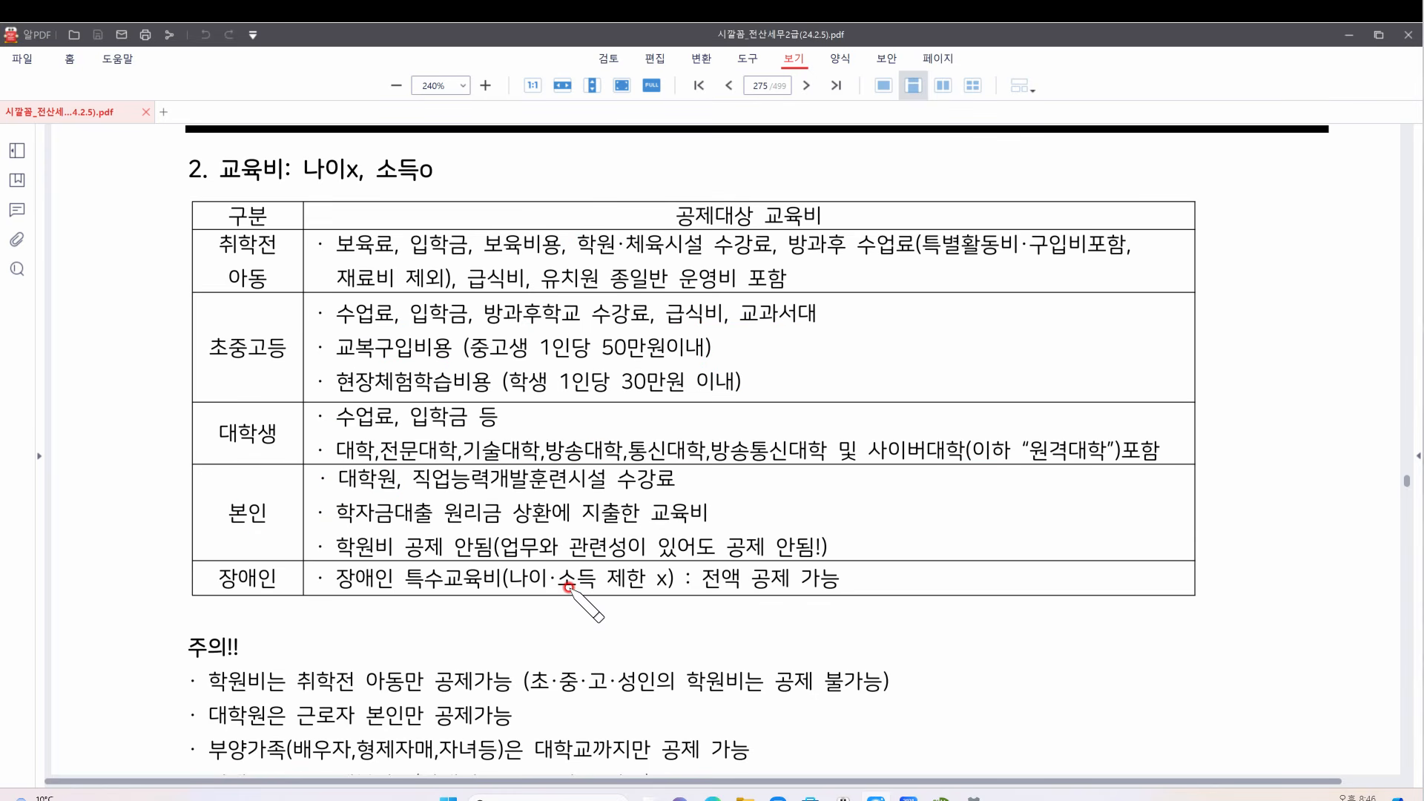
Circle 본인, underline and quote 직업능력개발훈련시설 수강료, and underline the 학자금대출 line
mouse_move(281, 519)
left_mouse_down()
mouse_move(231, 537)
mouse_move(276, 498)
mouse_move(279, 512)
mouse_move(358, 486)
mouse_move(324, 482)
left_mouse_up()
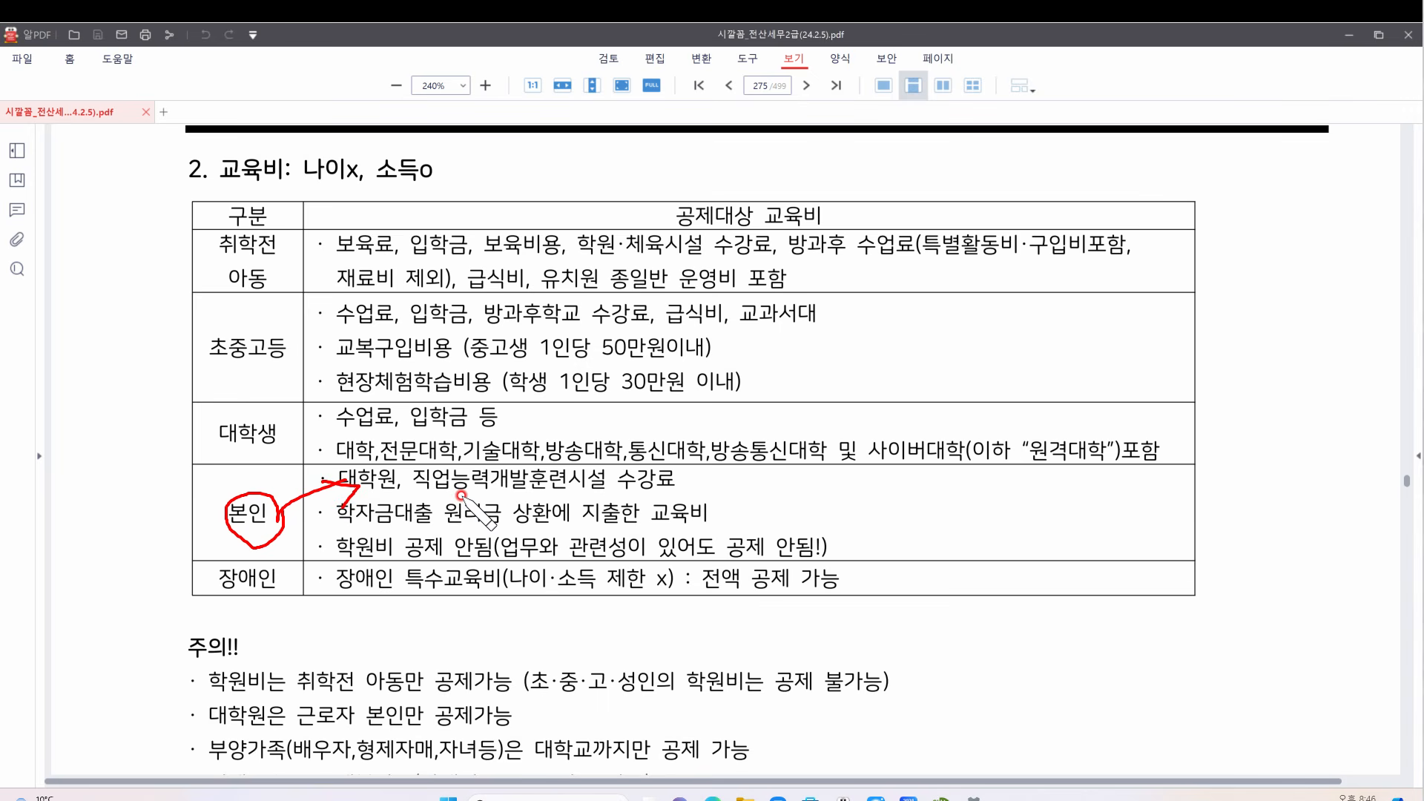
left_click_drag(413, 490, 675, 491)
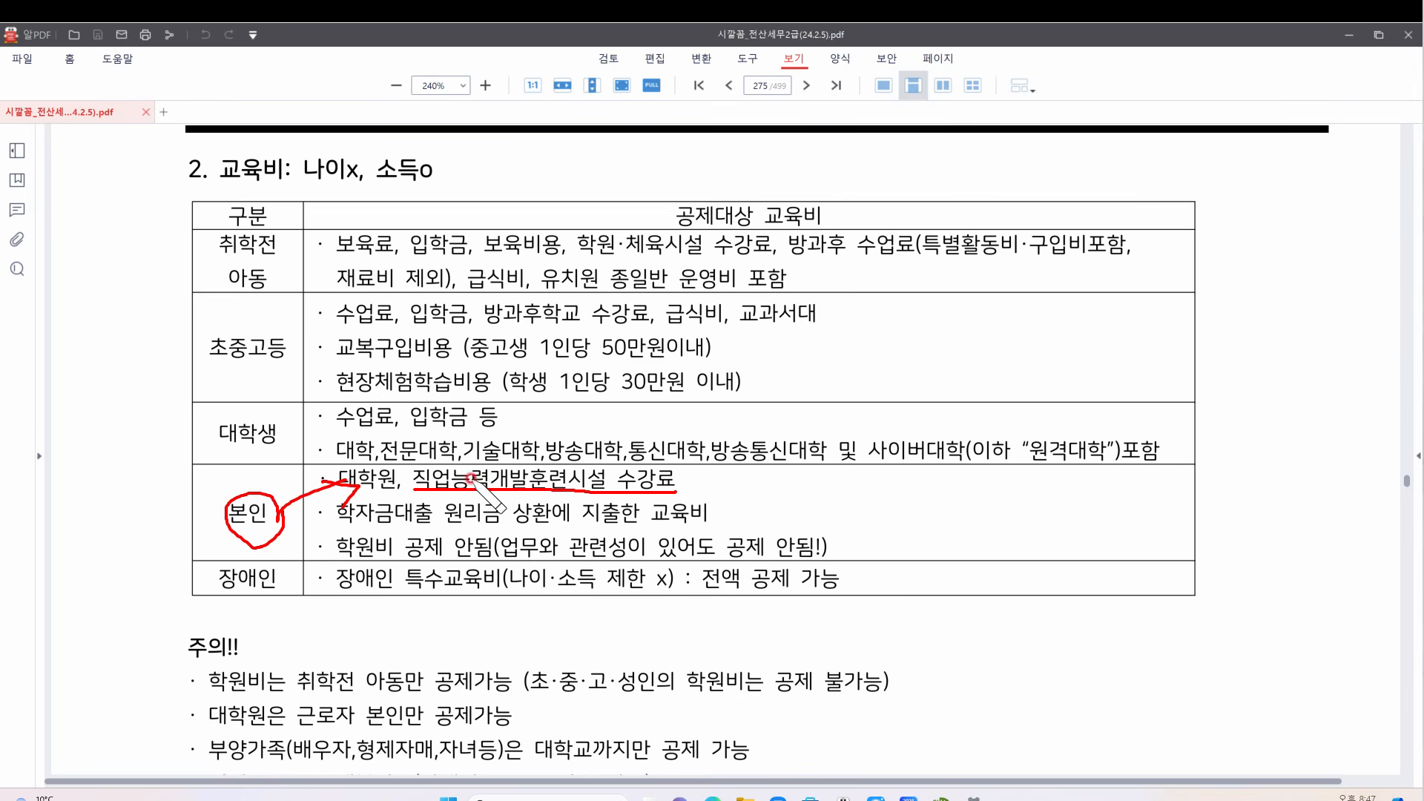
left_click_drag(401, 464, 411, 473)
left_click_drag(687, 466, 690, 473)
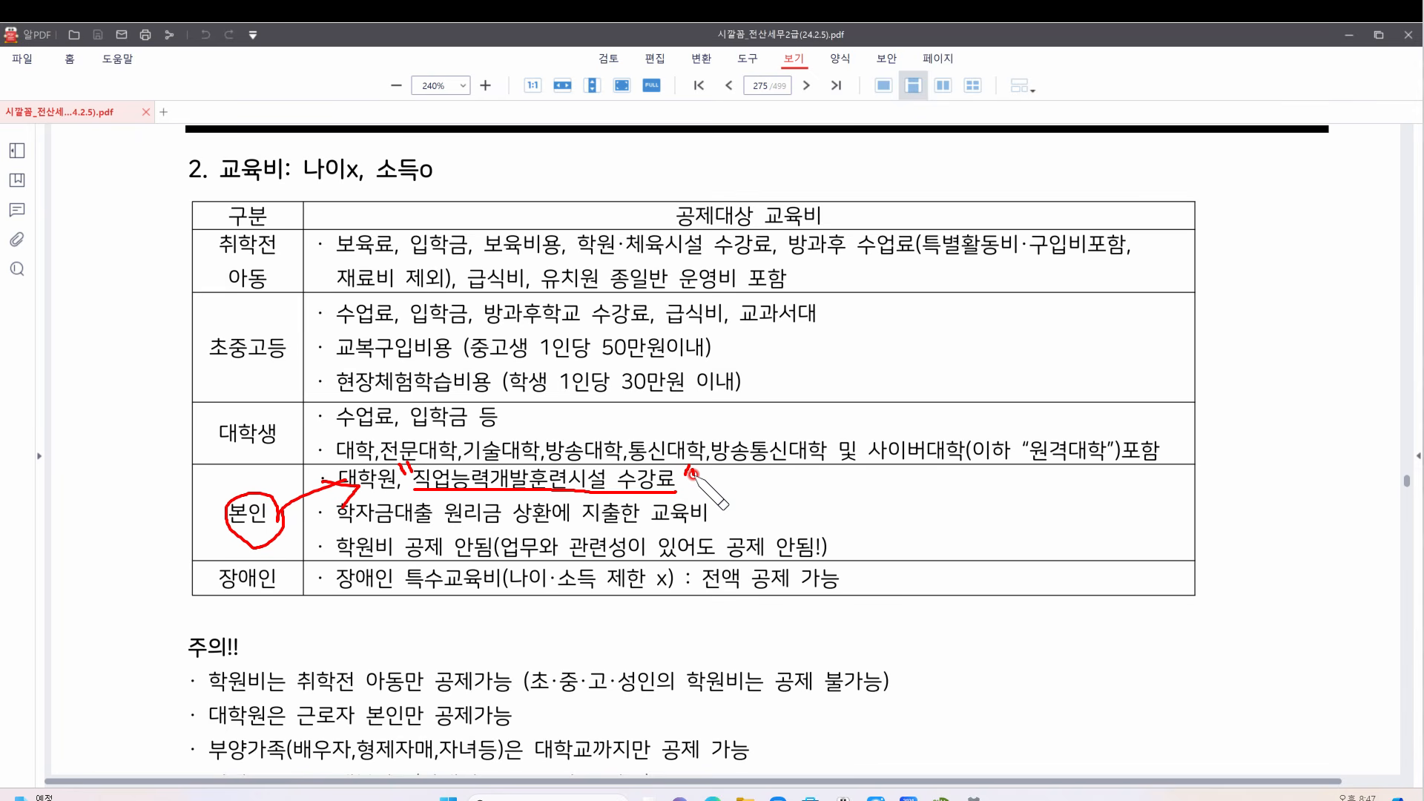
left_click_drag(694, 467, 695, 473)
left_click_drag(343, 521, 724, 526)
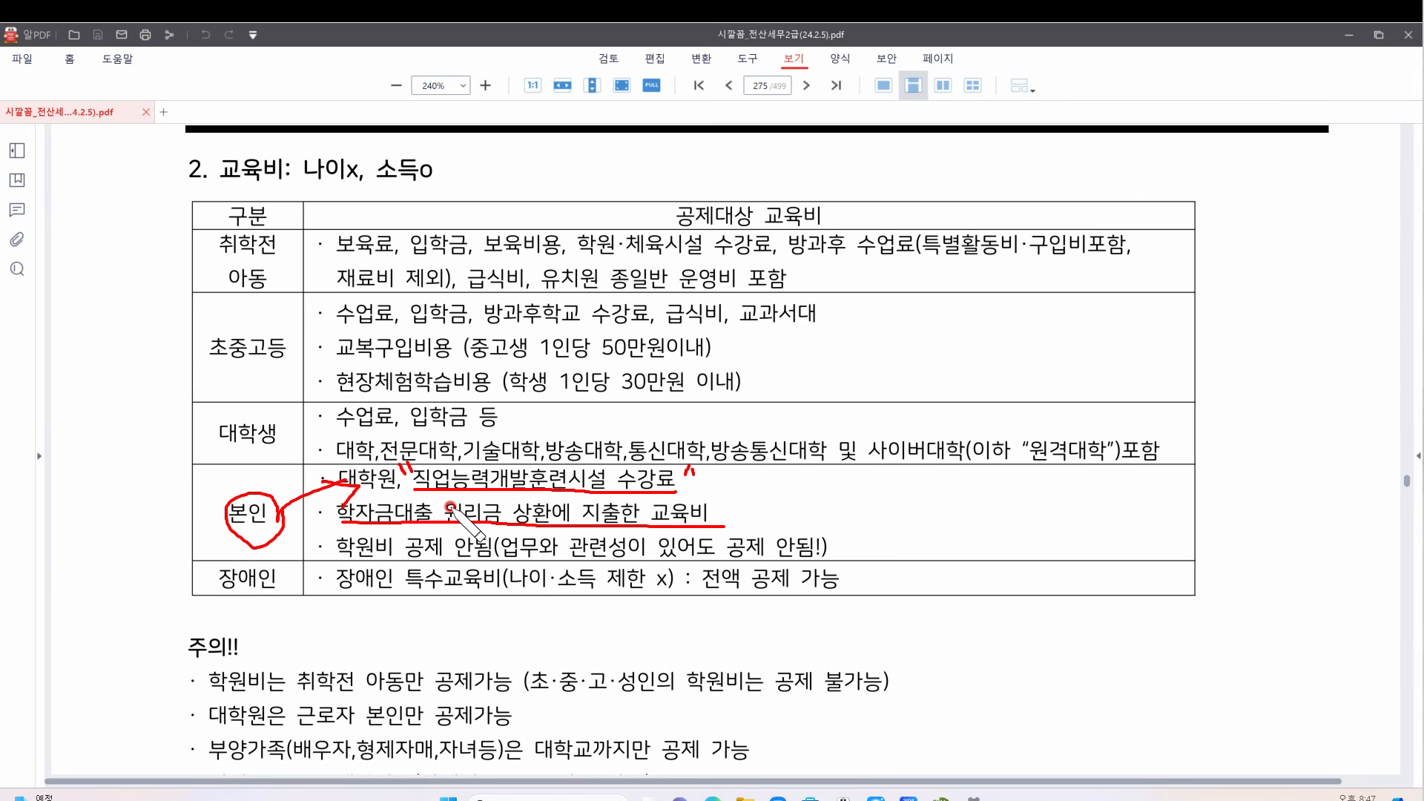
Underline 학원비 in the 본인 row, write 외 by 공제 안됨, and bracket 초중고등 with a label
mouse_move(395, 551)
left_mouse_down()
mouse_move(335, 528)
mouse_move(393, 550)
mouse_move(836, 555)
left_mouse_up()
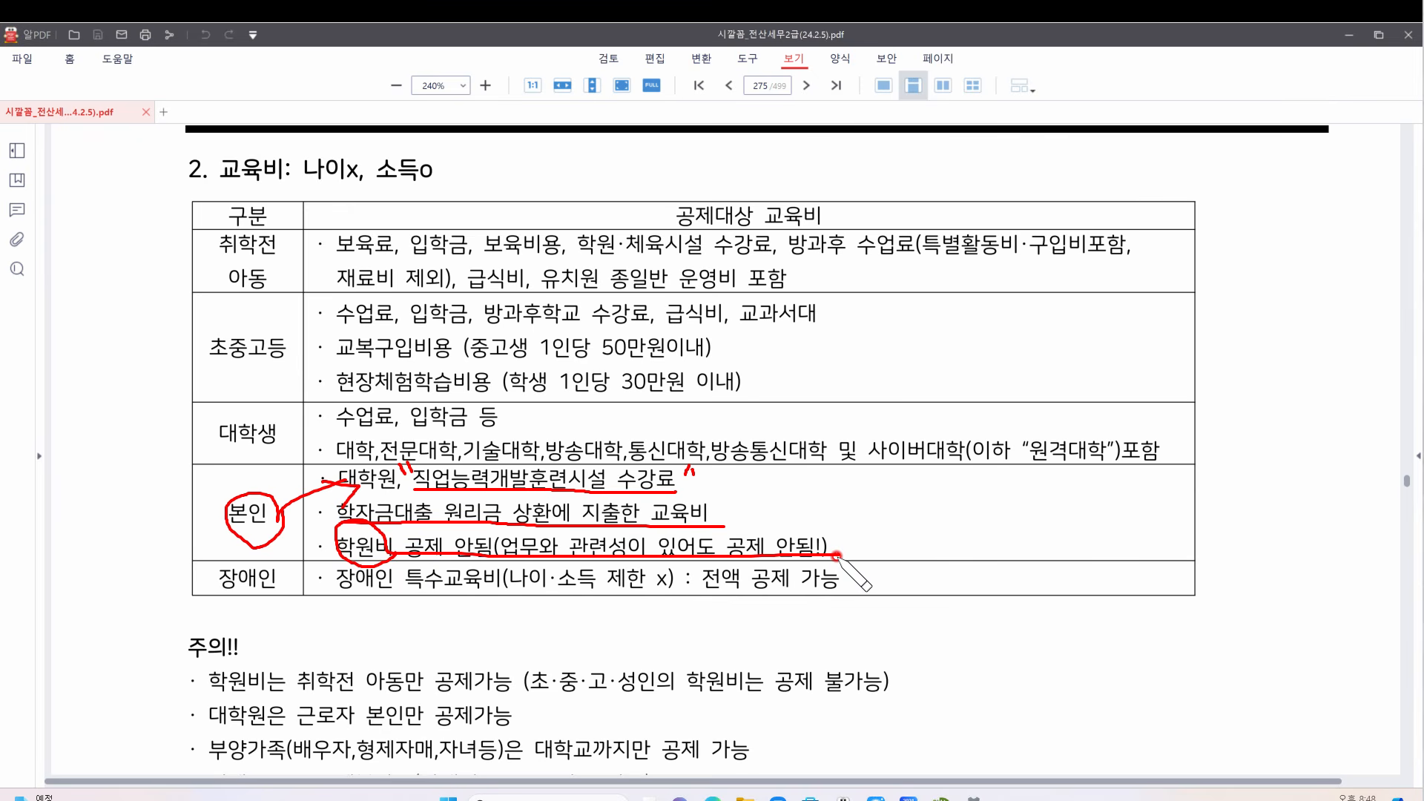
mouse_move(881, 506)
left_mouse_down()
mouse_move(867, 532)
mouse_move(983, 525)
left_mouse_up()
left_click_drag(990, 504, 1000, 531)
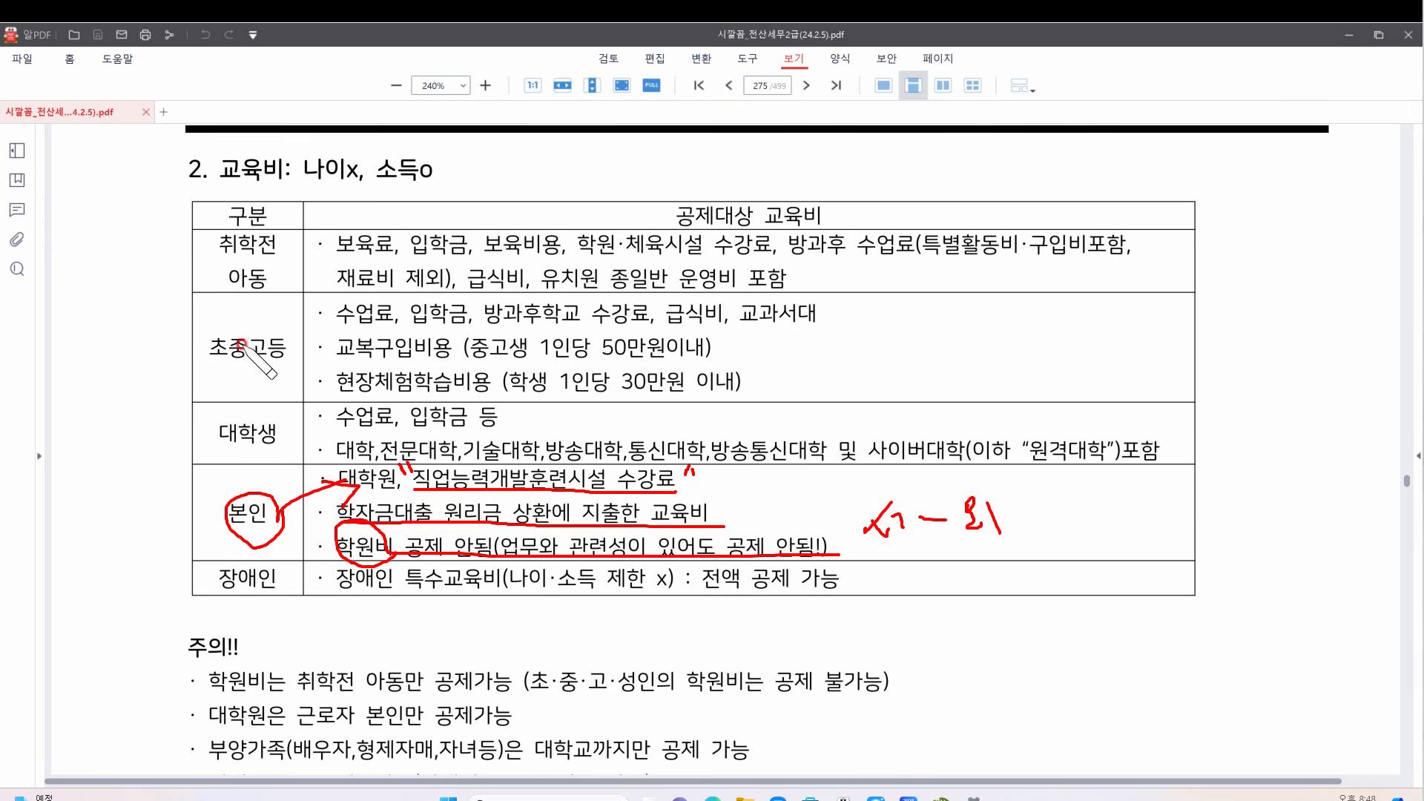
mouse_move(225, 345)
left_mouse_down()
mouse_move(182, 377)
mouse_move(215, 428)
left_mouse_up()
left_click_drag(122, 350, 136, 360)
left_click_drag(127, 365, 136, 393)
mouse_move(141, 365)
left_mouse_down()
mouse_move(158, 416)
mouse_move(175, 358)
mouse_move(197, 400)
left_mouse_up()
Mark the 학원비, 대학원은 and 부양가족 caution notes, clearing the ink after each round
mouse_move(221, 690)
left_mouse_down()
mouse_move(271, 671)
mouse_move(275, 694)
mouse_move(513, 692)
left_mouse_up()
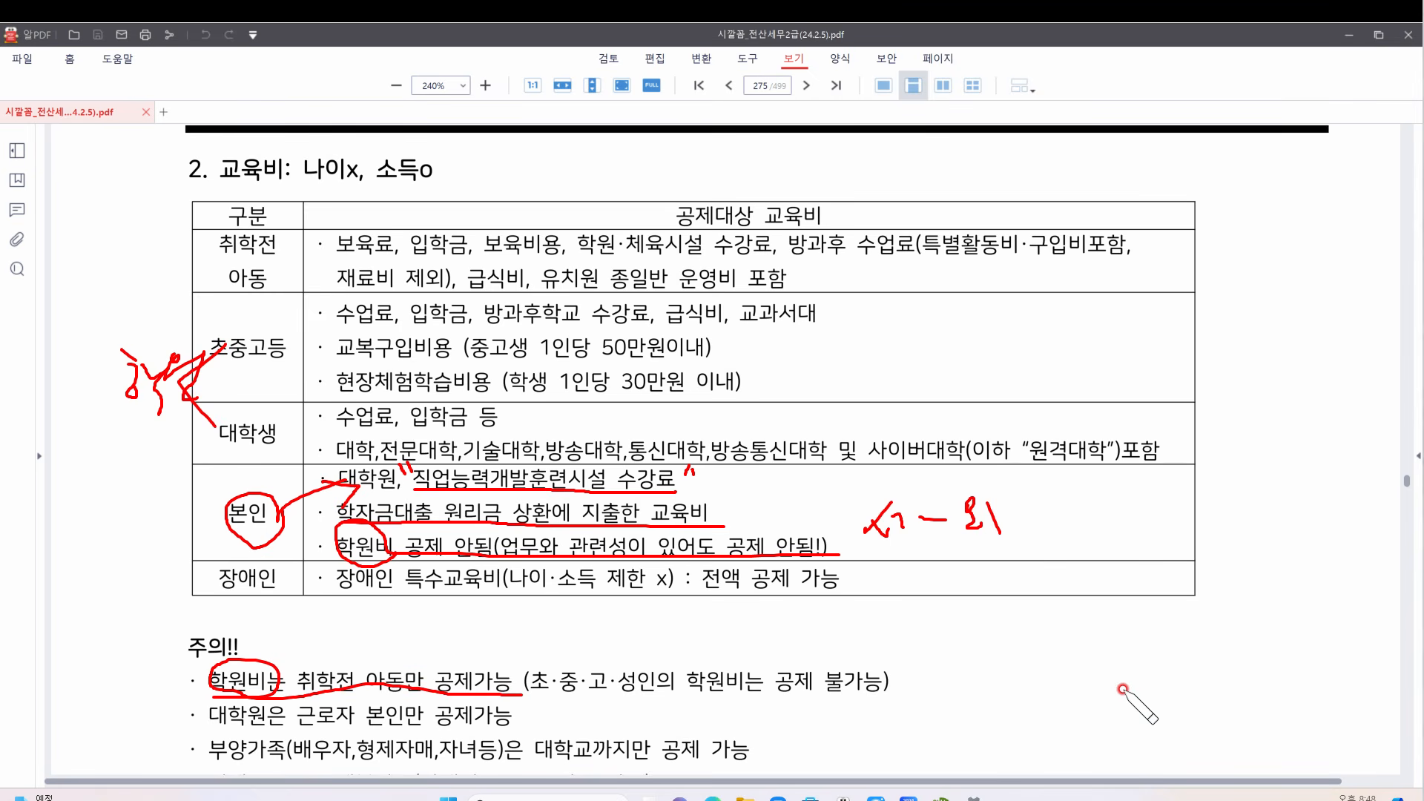
key("Escape")
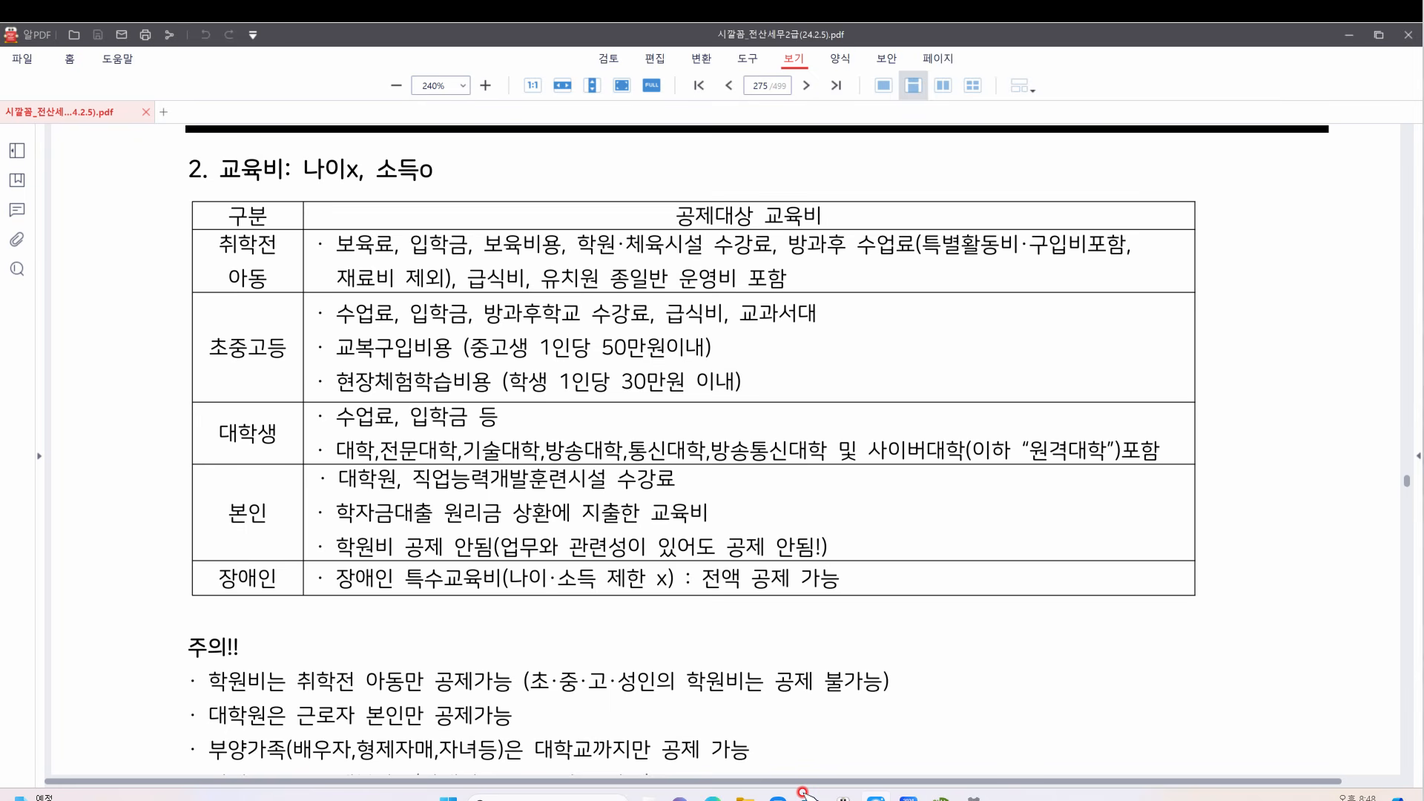
mouse_move(206, 719)
left_mouse_down()
mouse_move(276, 736)
mouse_move(213, 723)
mouse_move(323, 734)
mouse_move(531, 716)
mouse_move(514, 733)
left_mouse_up()
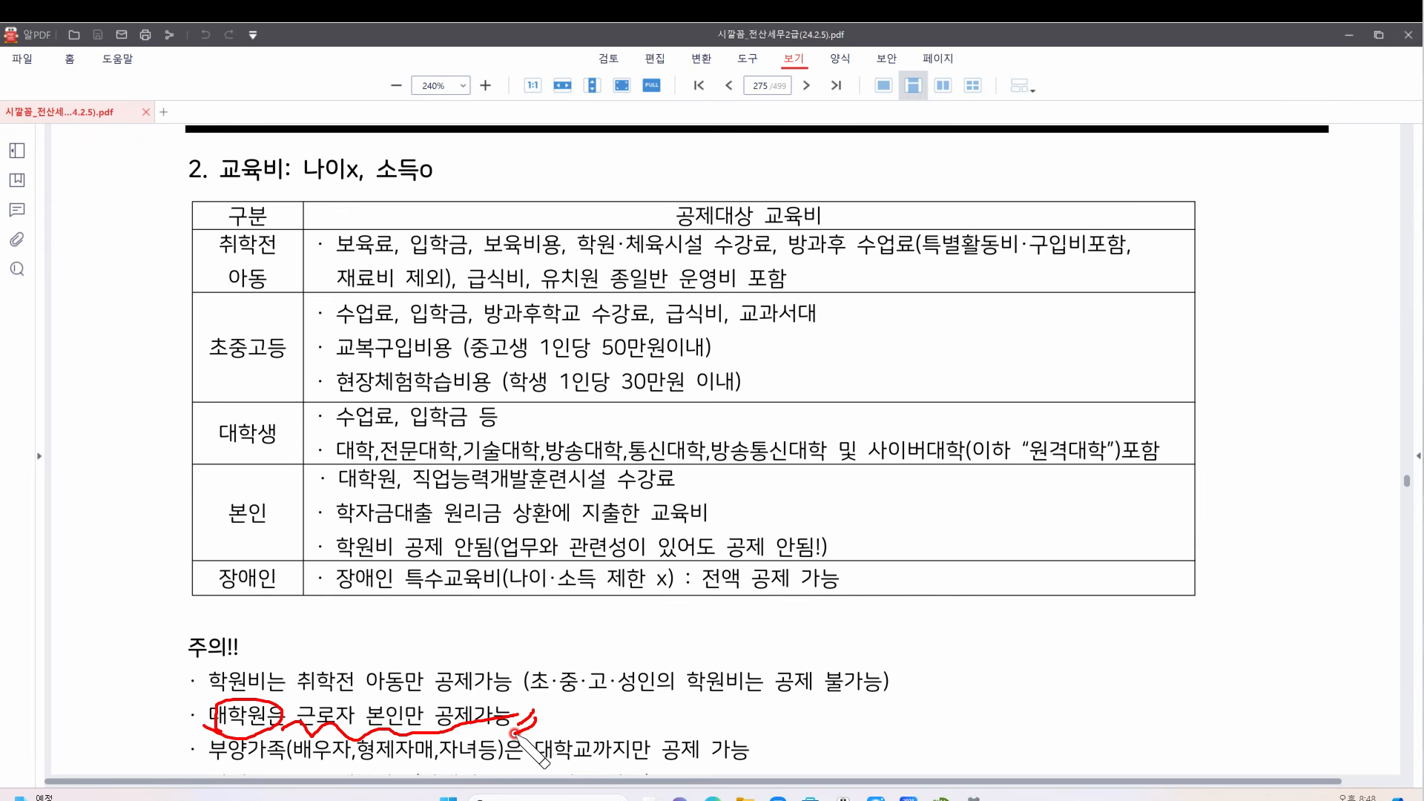
mouse_move(215, 769)
left_mouse_down()
mouse_move(613, 768)
mouse_move(515, 753)
mouse_move(589, 768)
mouse_move(731, 763)
left_mouse_up()
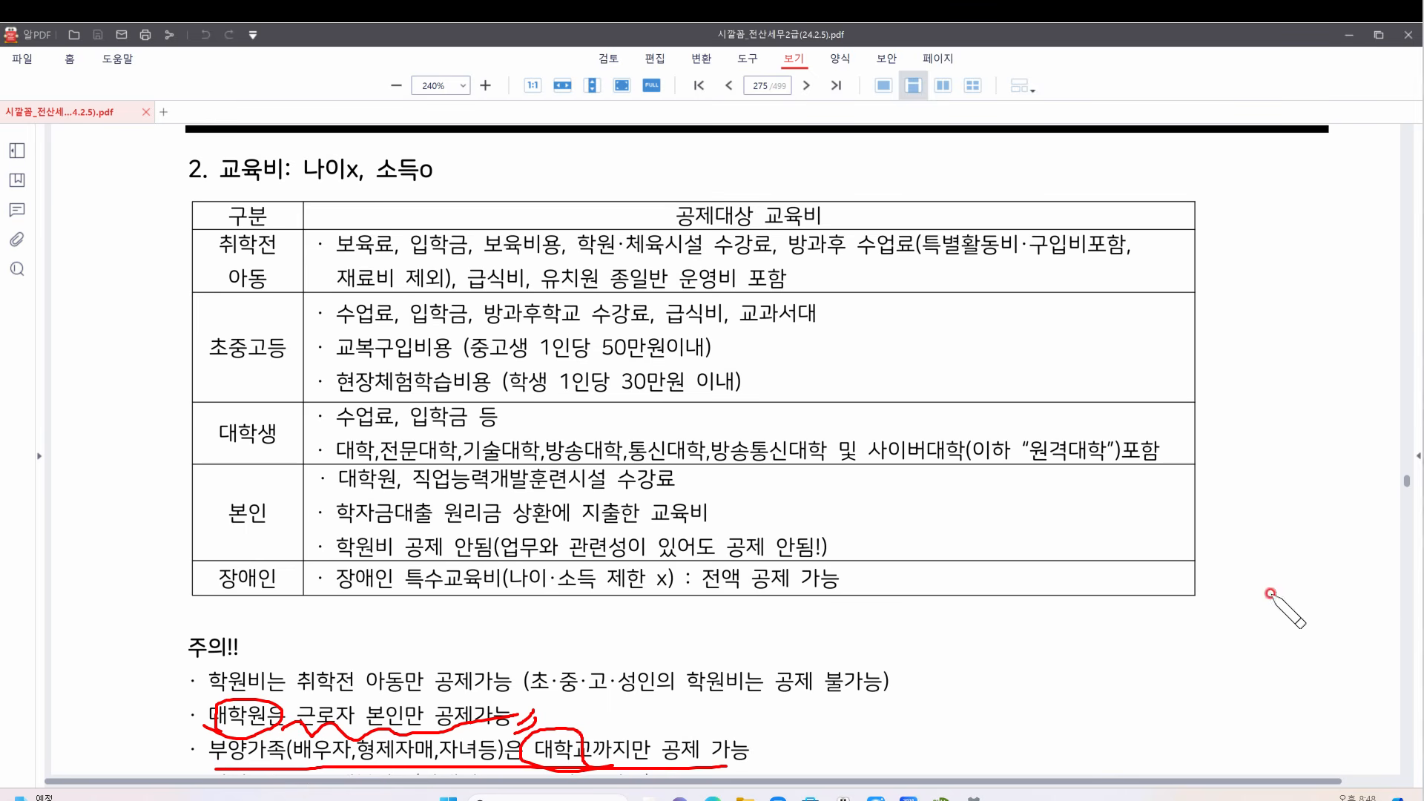
key("Escape")
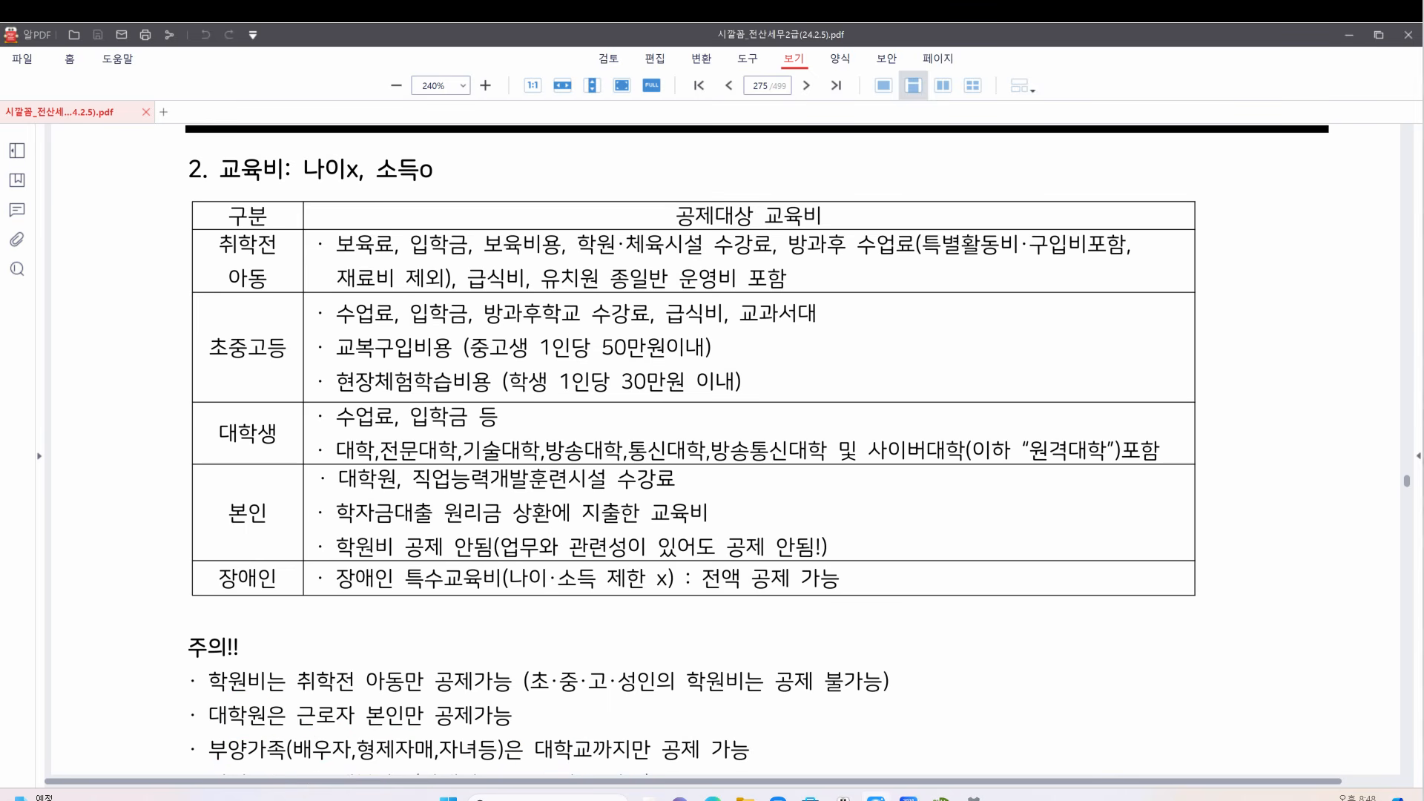
scroll(1024, 308, "down", 2)
Bracket the caution notes, circle 학원비, underline the uniform and field-trip cost lines, then clear ink
scroll(1009, 393, "down", 1)
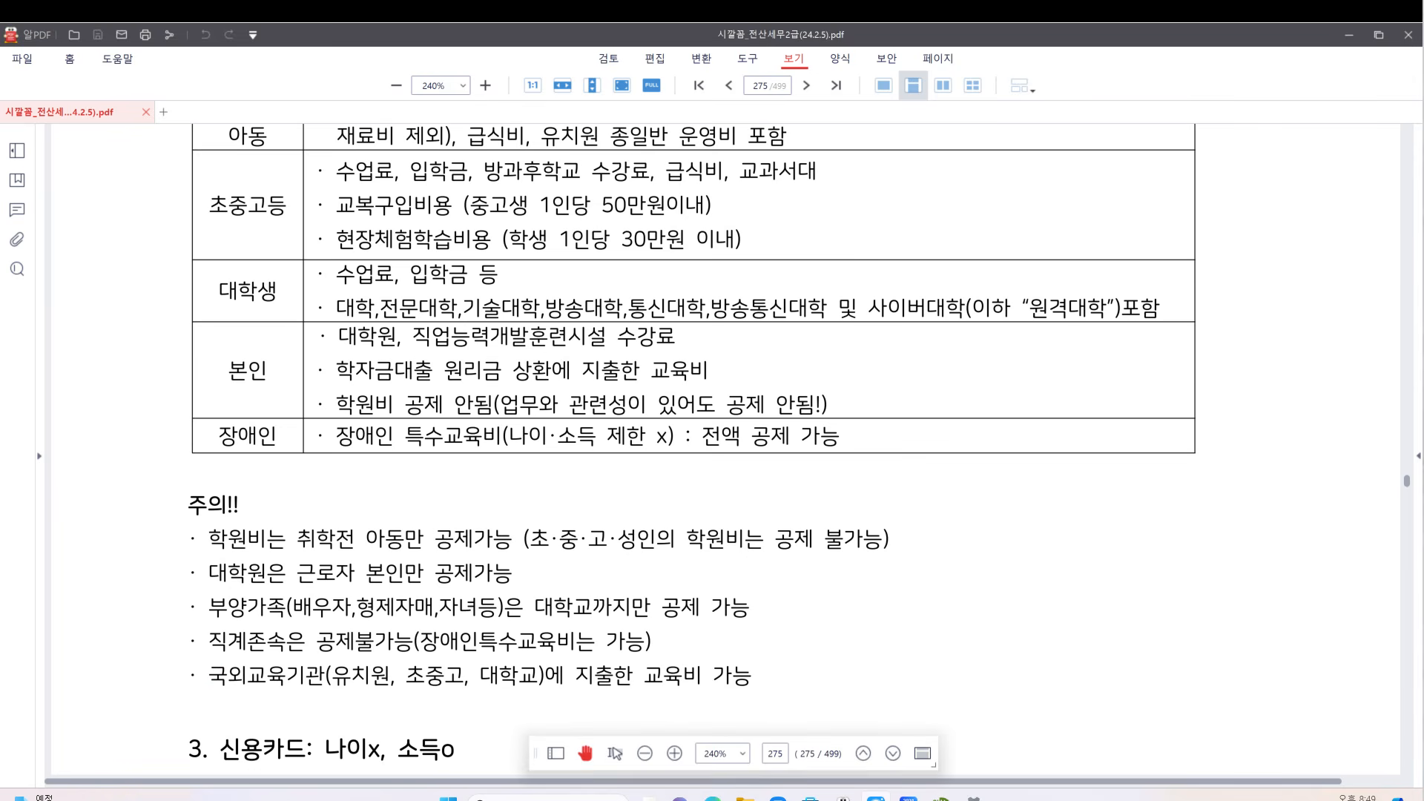
mouse_move(910, 506)
left_mouse_down()
mouse_move(941, 670)
mouse_move(851, 719)
left_mouse_up()
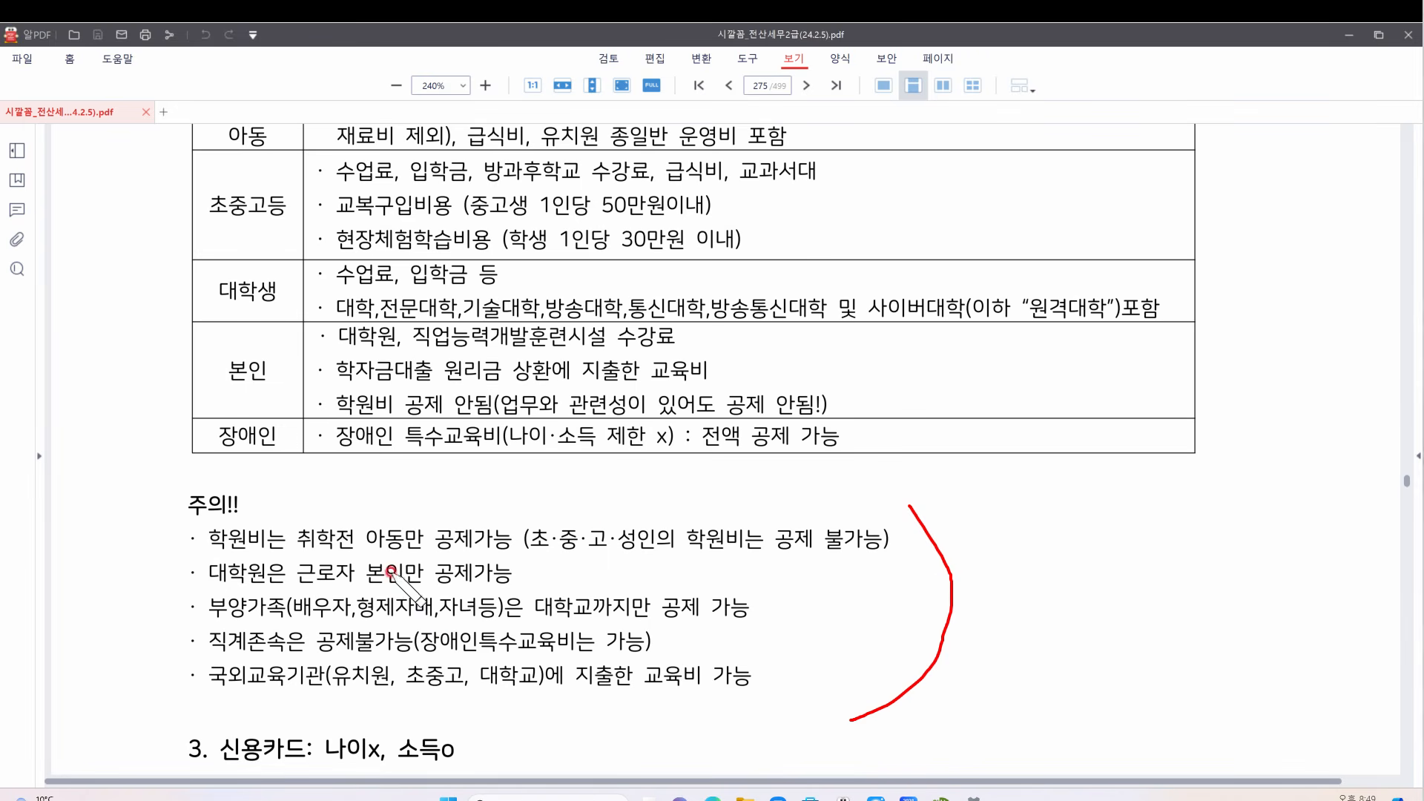
mouse_move(277, 544)
left_mouse_down()
mouse_move(215, 564)
mouse_move(278, 549)
mouse_move(207, 583)
mouse_move(287, 544)
left_mouse_up()
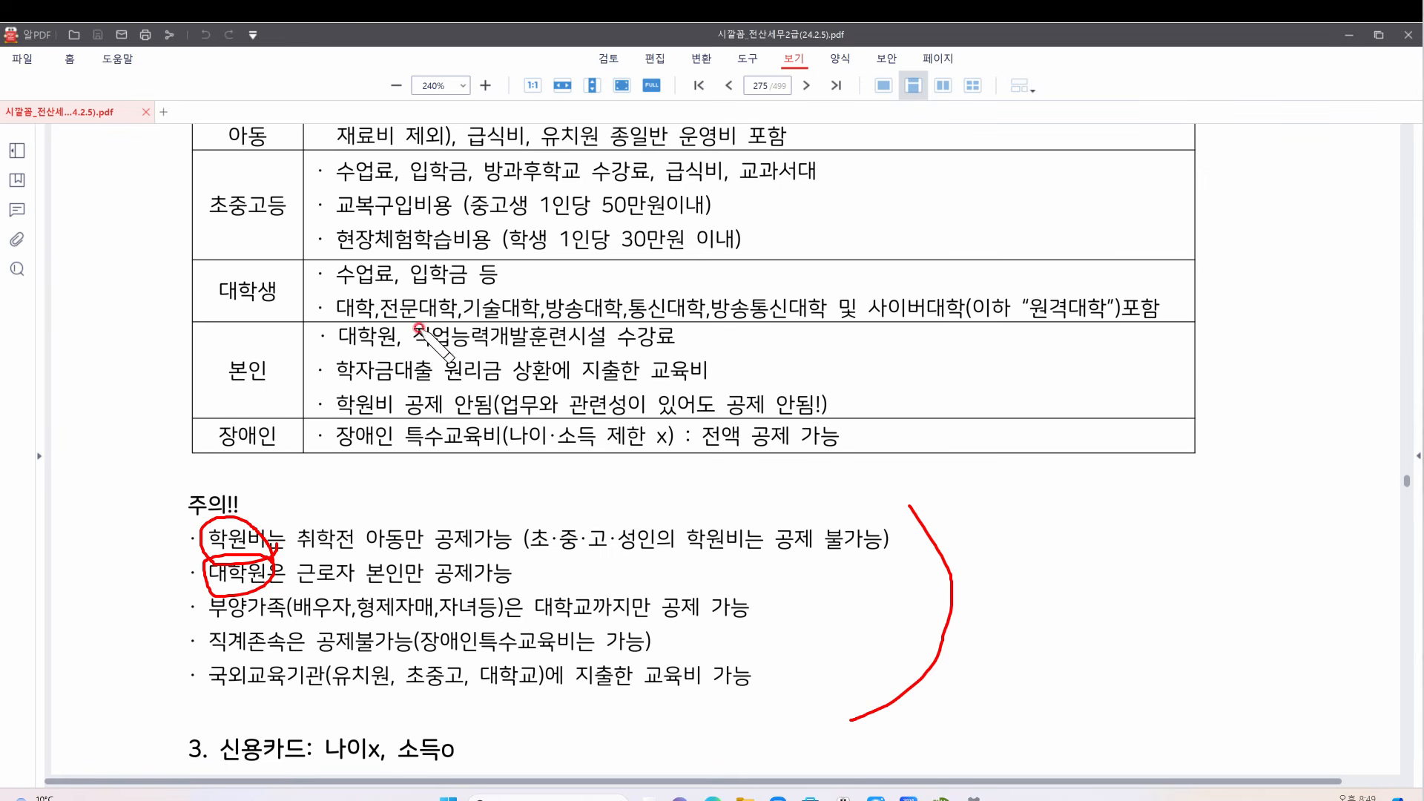
left_click_drag(329, 217, 745, 217)
left_click_drag(324, 254, 748, 257)
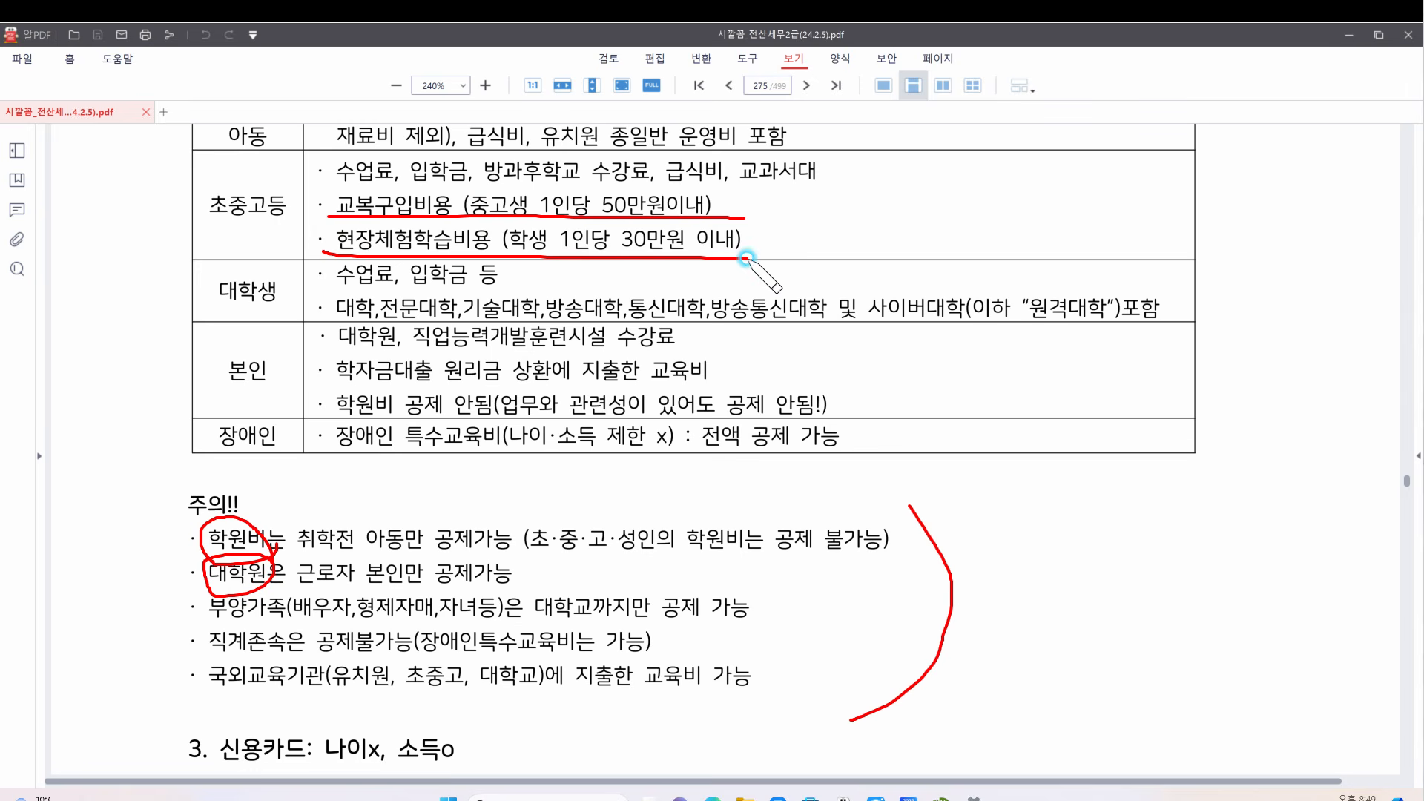
mouse_move(754, 199)
left_mouse_down()
mouse_move(800, 202)
mouse_move(766, 238)
left_mouse_up()
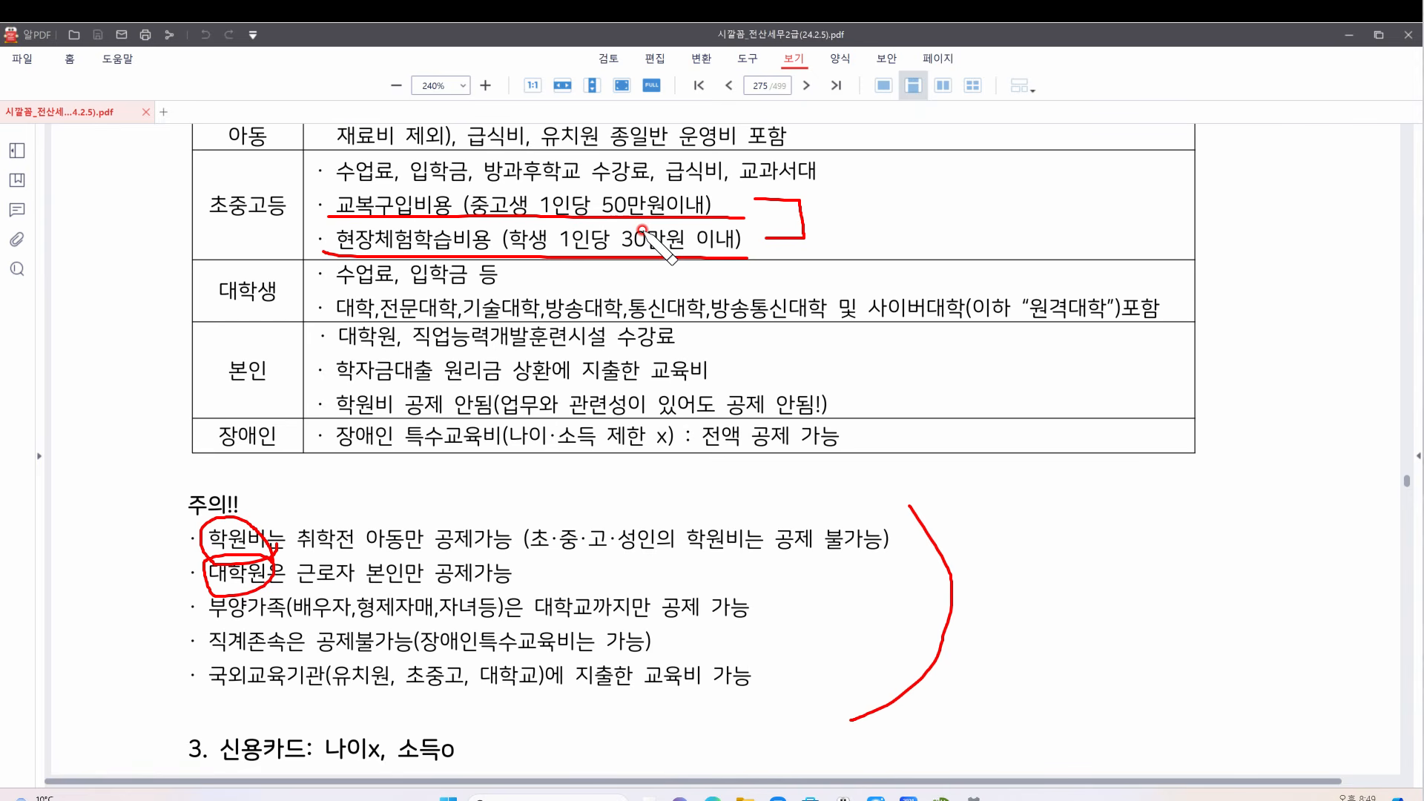
left_click(1402, 586)
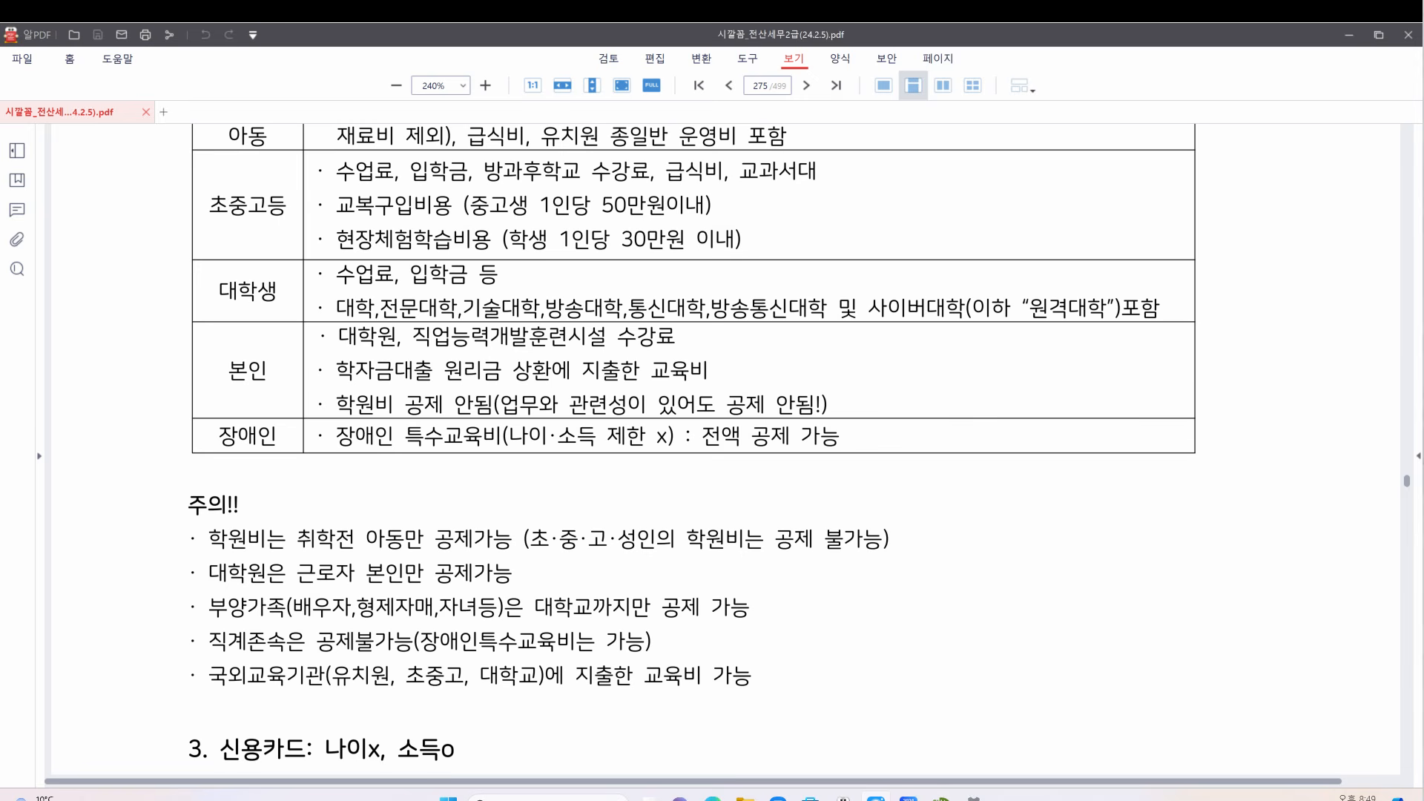
Scroll to the 3. 신용카드 table, underline 신용카드 제외, and write a circled red 4 note with an arrow
scroll(786, 348, "down", 4)
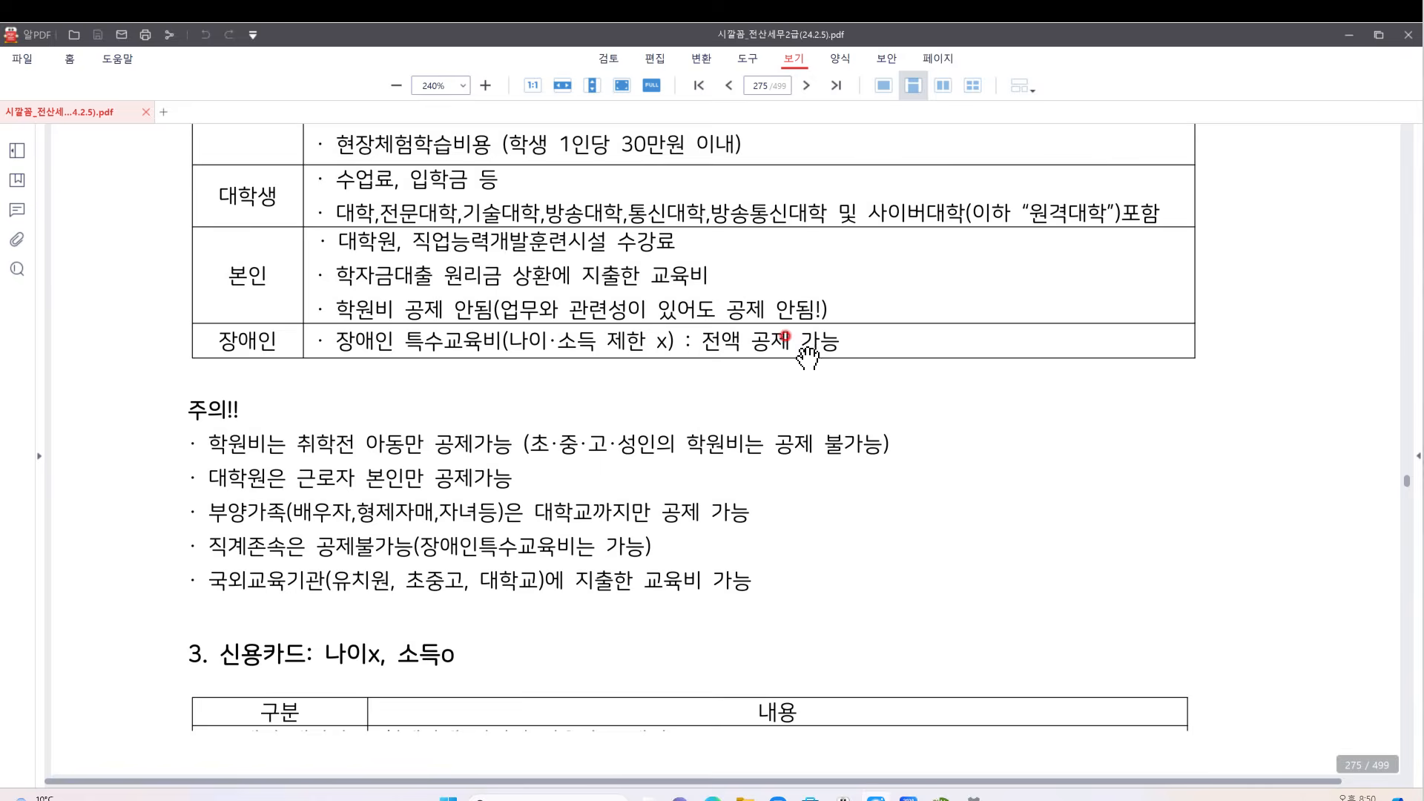
scroll(805, 349, "down", 4)
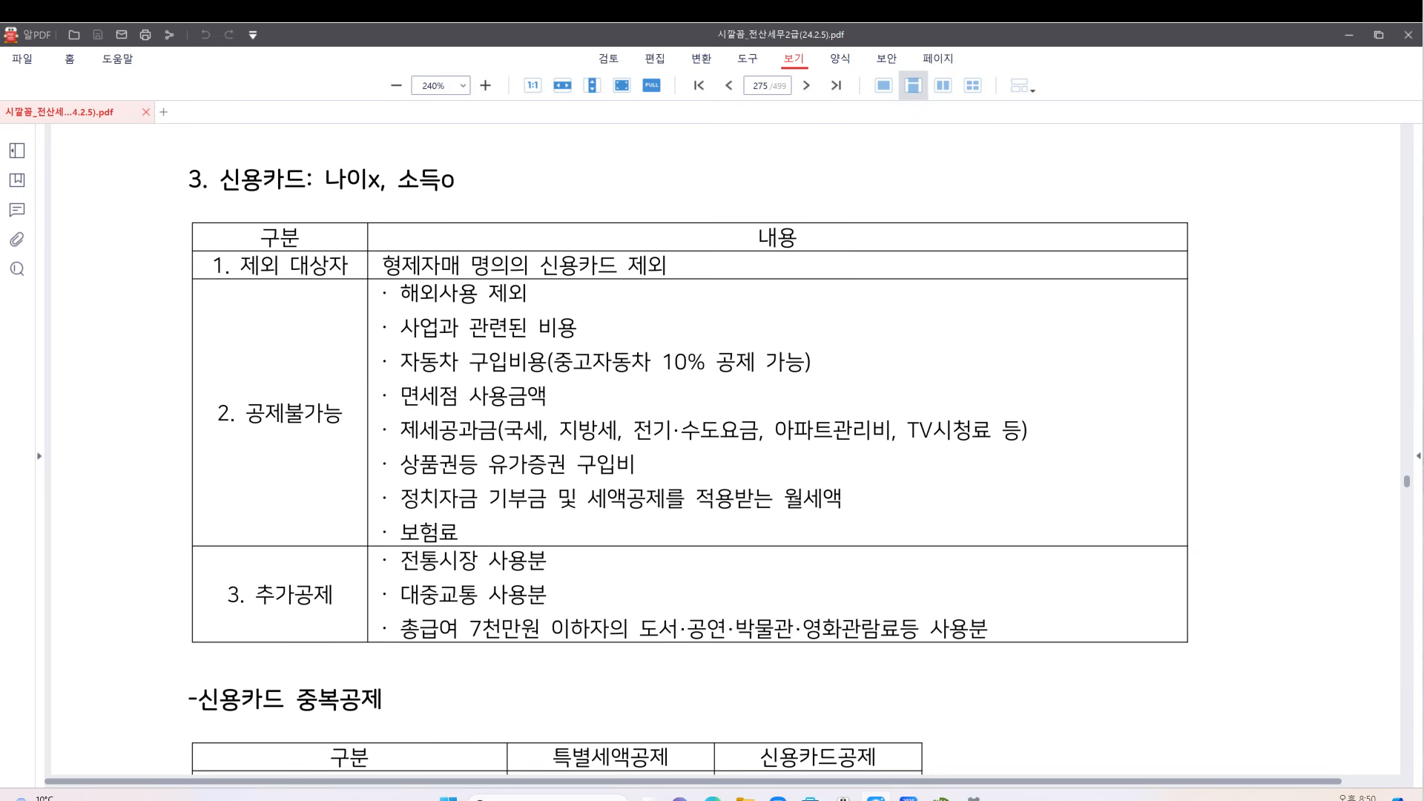
left_click_drag(523, 279, 682, 277)
mouse_move(577, 155)
left_mouse_down()
mouse_move(559, 175)
mouse_move(591, 177)
mouse_move(581, 193)
mouse_move(539, 199)
mouse_move(613, 182)
left_mouse_up()
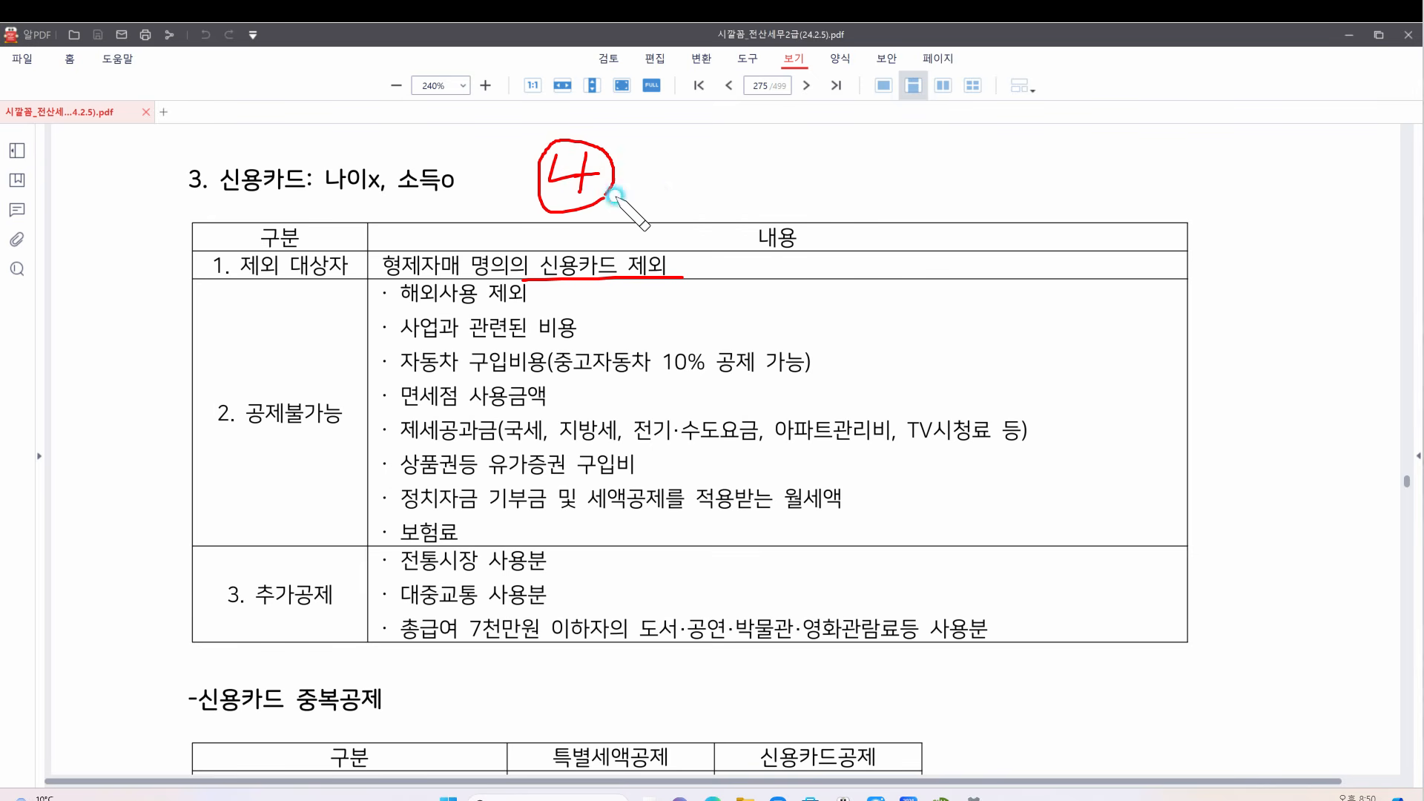
mouse_move(711, 154)
left_mouse_down()
mouse_move(789, 174)
mouse_move(677, 178)
mouse_move(794, 144)
mouse_move(793, 196)
left_mouse_up()
left_click(835, 188)
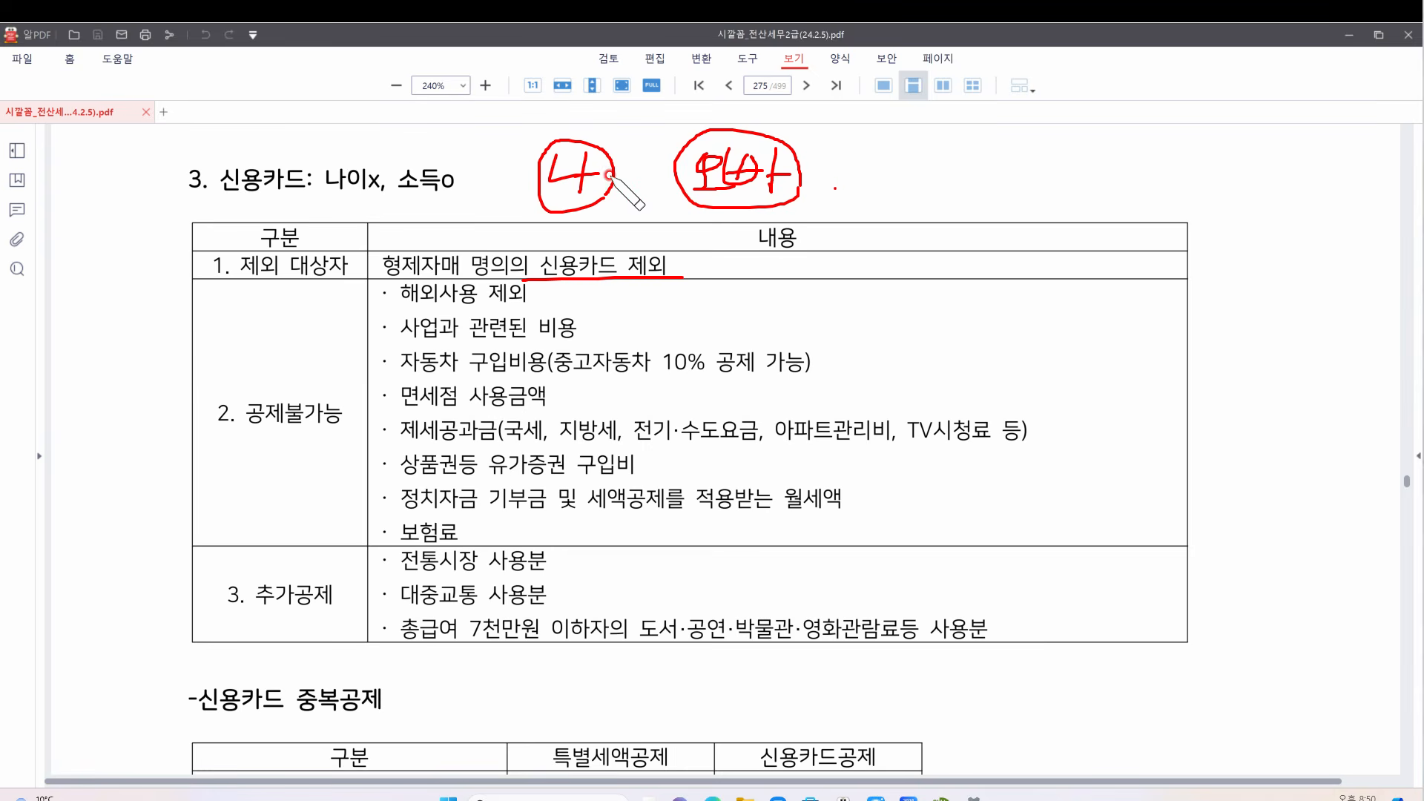
mouse_move(609, 175)
left_mouse_down()
mouse_move(657, 175)
mouse_move(622, 229)
mouse_move(676, 200)
mouse_move(622, 198)
mouse_move(681, 172)
mouse_move(651, 195)
left_mouse_up()
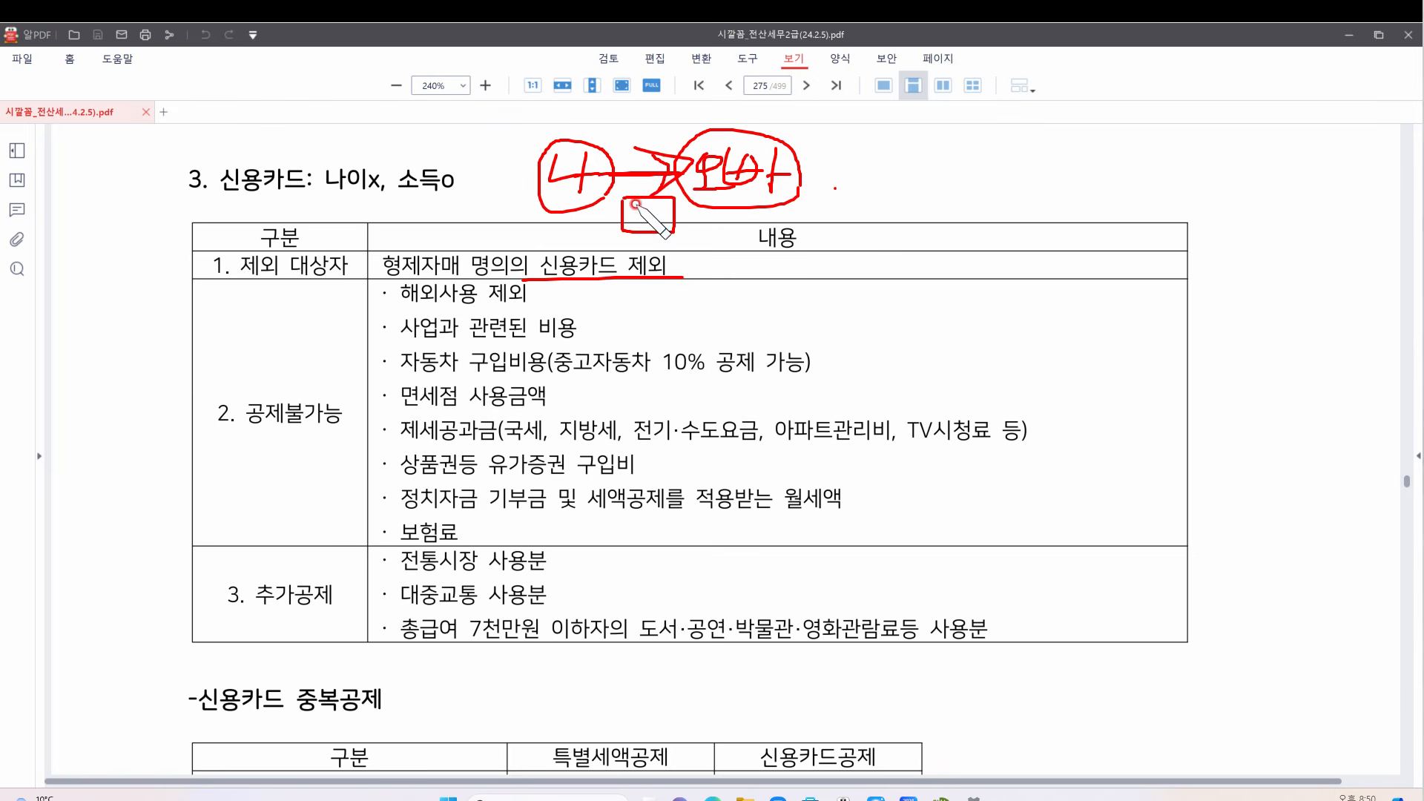
Box and circle 명의의 in the first row, thicken the arrowhead, then erase all pen markings
left_click_drag(632, 212, 663, 213)
mouse_move(670, 163)
left_mouse_down()
mouse_move(694, 160)
mouse_move(664, 195)
left_mouse_up()
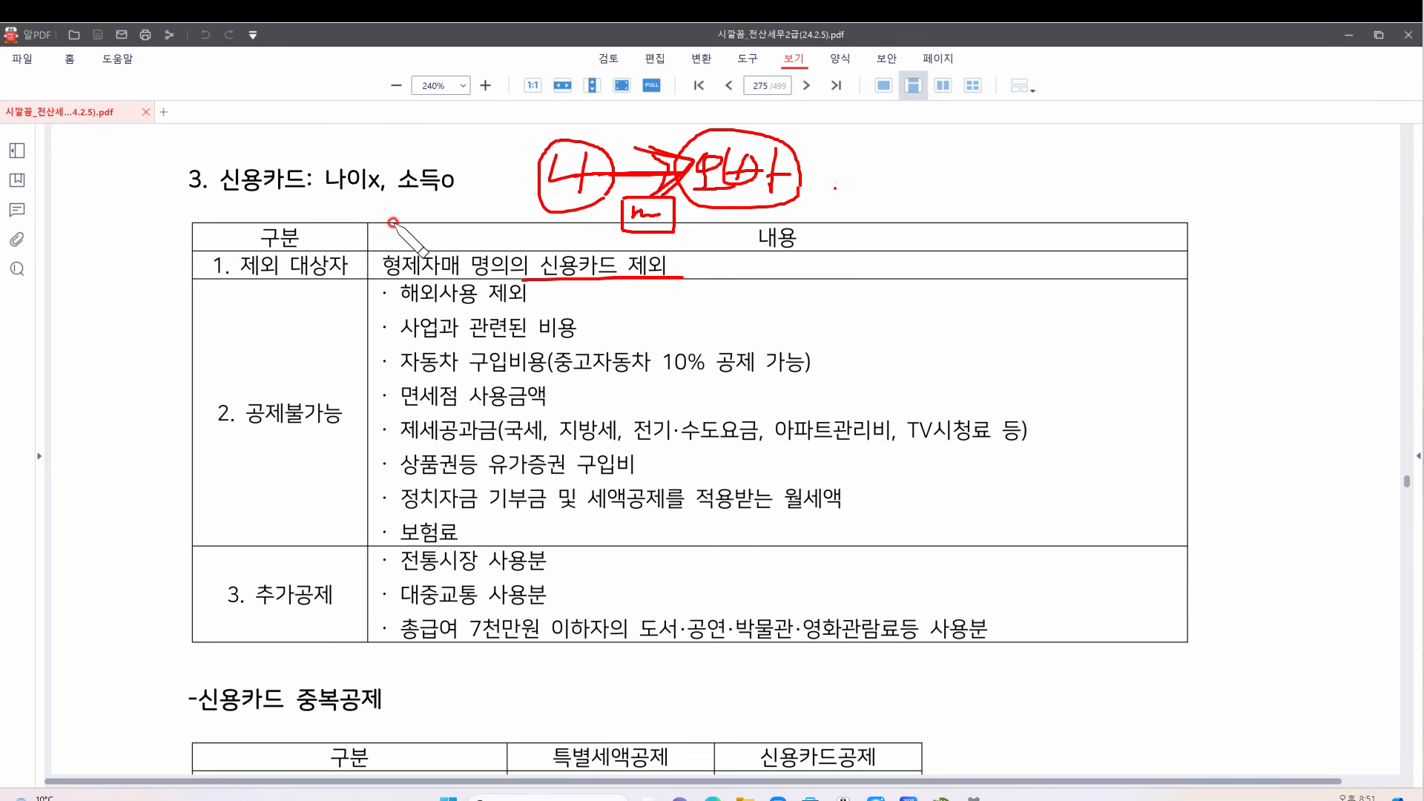
mouse_move(519, 239)
left_mouse_down()
mouse_move(473, 287)
mouse_move(517, 237)
mouse_move(481, 240)
left_mouse_up()
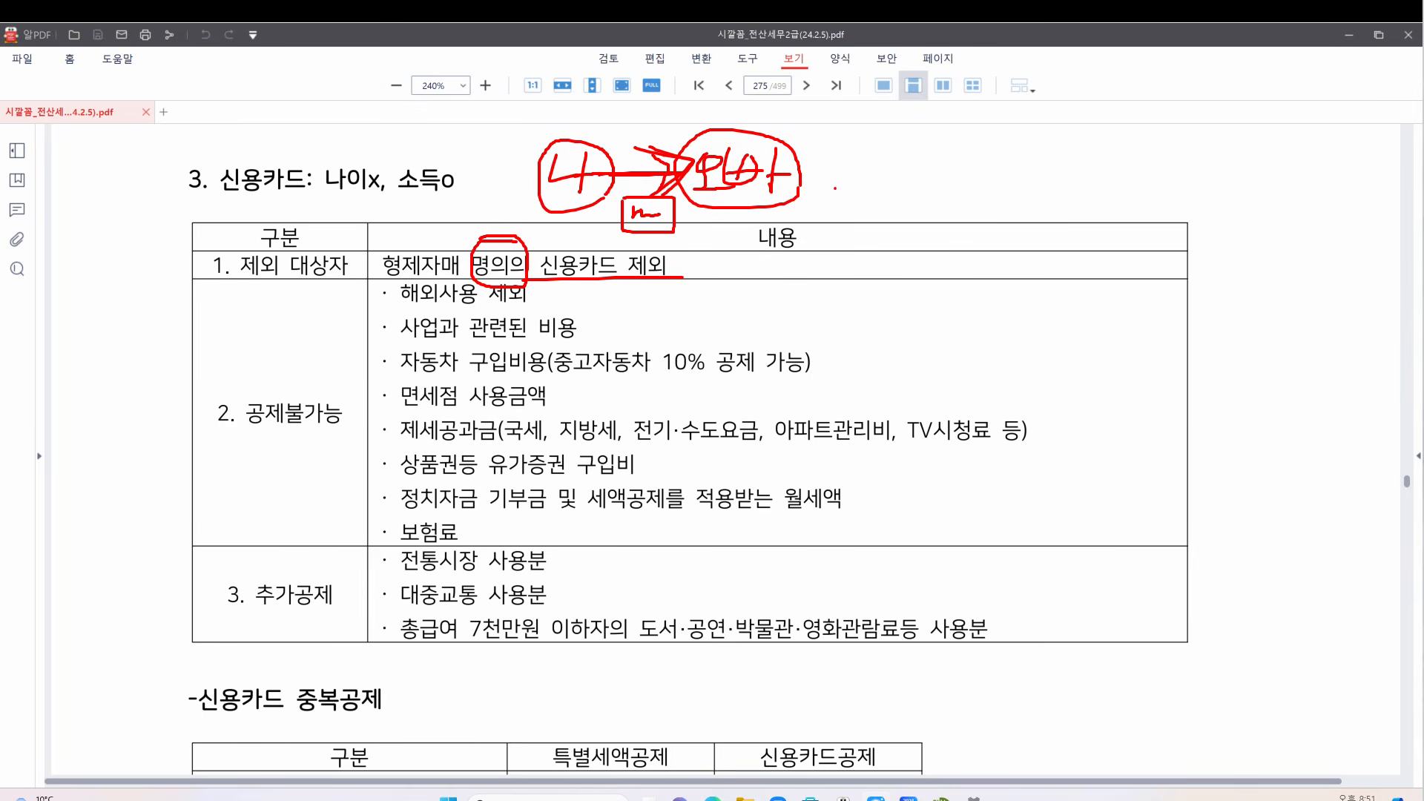
left_click(1339, 610)
mouse_move(531, 246)
left_mouse_down()
mouse_move(483, 287)
mouse_move(472, 251)
mouse_move(531, 241)
mouse_move(440, 239)
mouse_move(349, 196)
mouse_move(438, 195)
mouse_move(507, 161)
mouse_move(311, 160)
mouse_move(315, 195)
left_mouse_up()
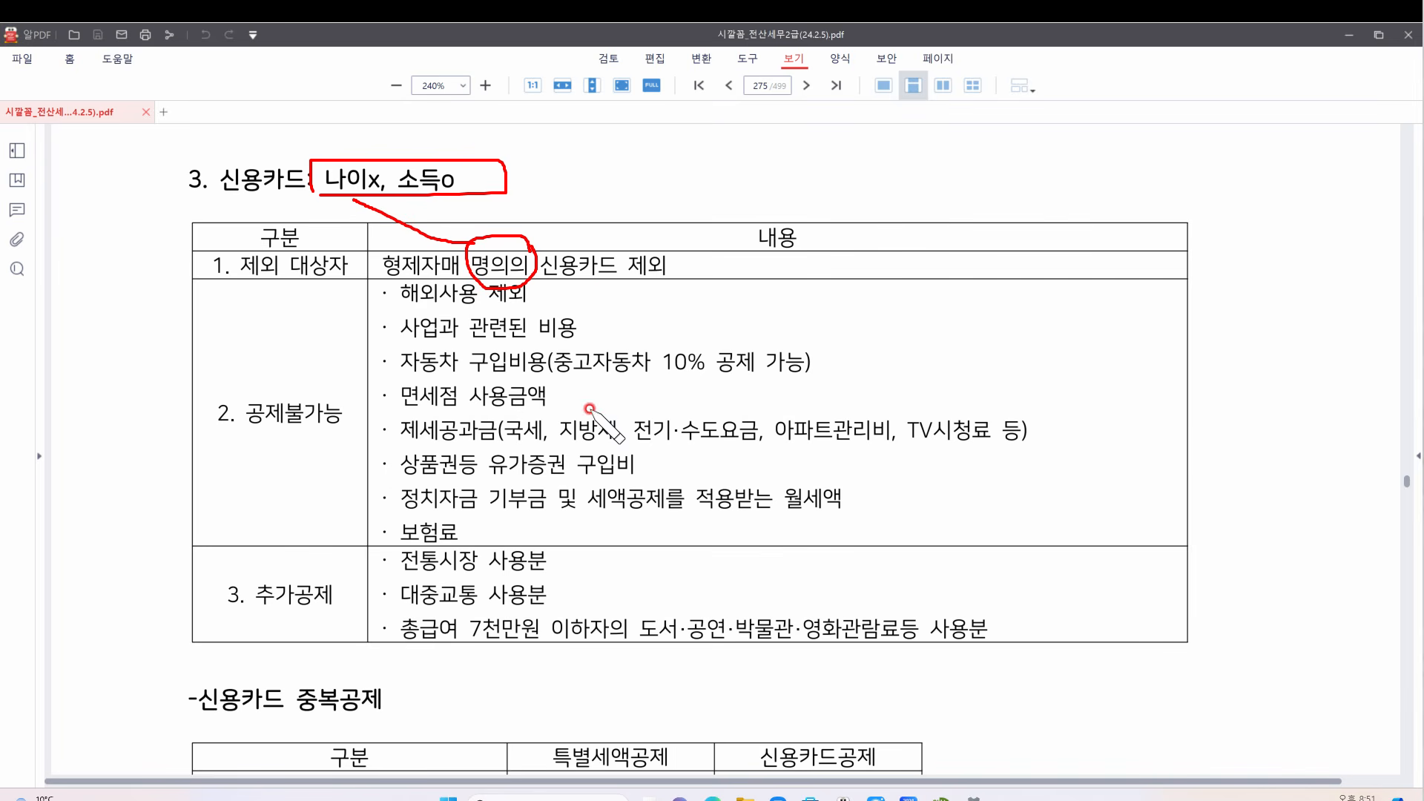
left_click(346, 572)
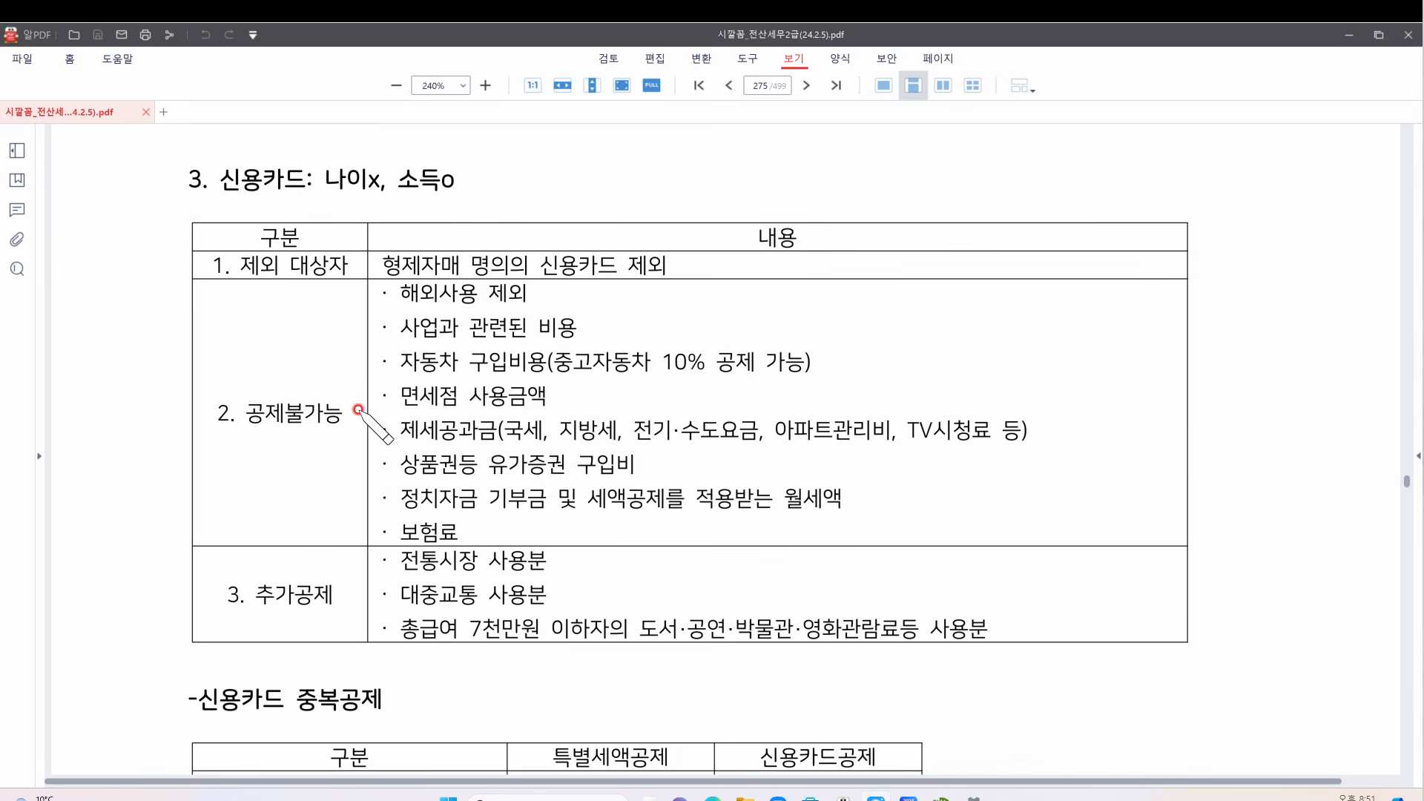
left_click_drag(391, 306, 590, 305)
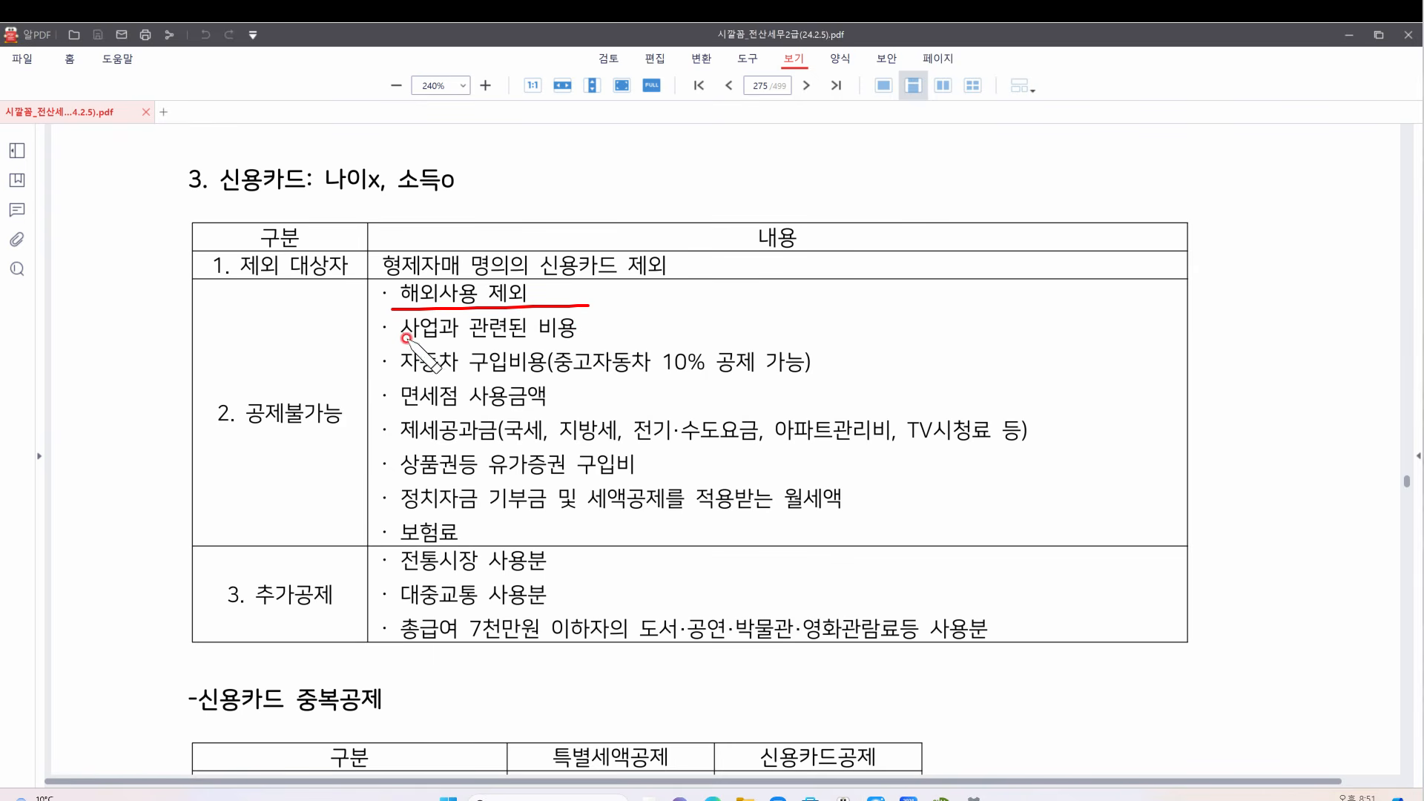
left_click_drag(401, 343, 609, 346)
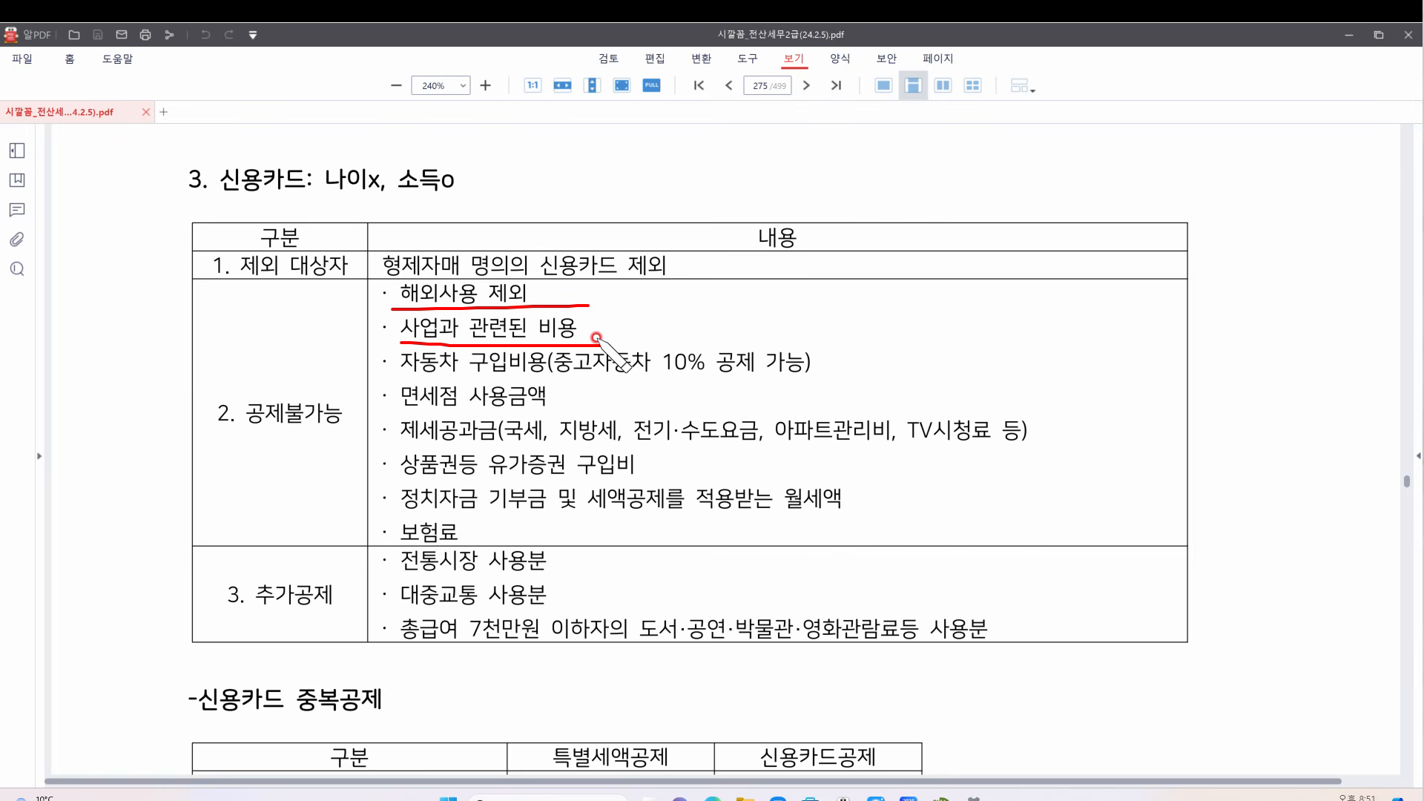
left_click_drag(597, 338, 610, 344)
mouse_move(401, 377)
left_mouse_down()
mouse_move(571, 389)
mouse_move(664, 377)
mouse_move(709, 345)
mouse_move(681, 385)
mouse_move(796, 384)
mouse_move(800, 363)
left_mouse_up()
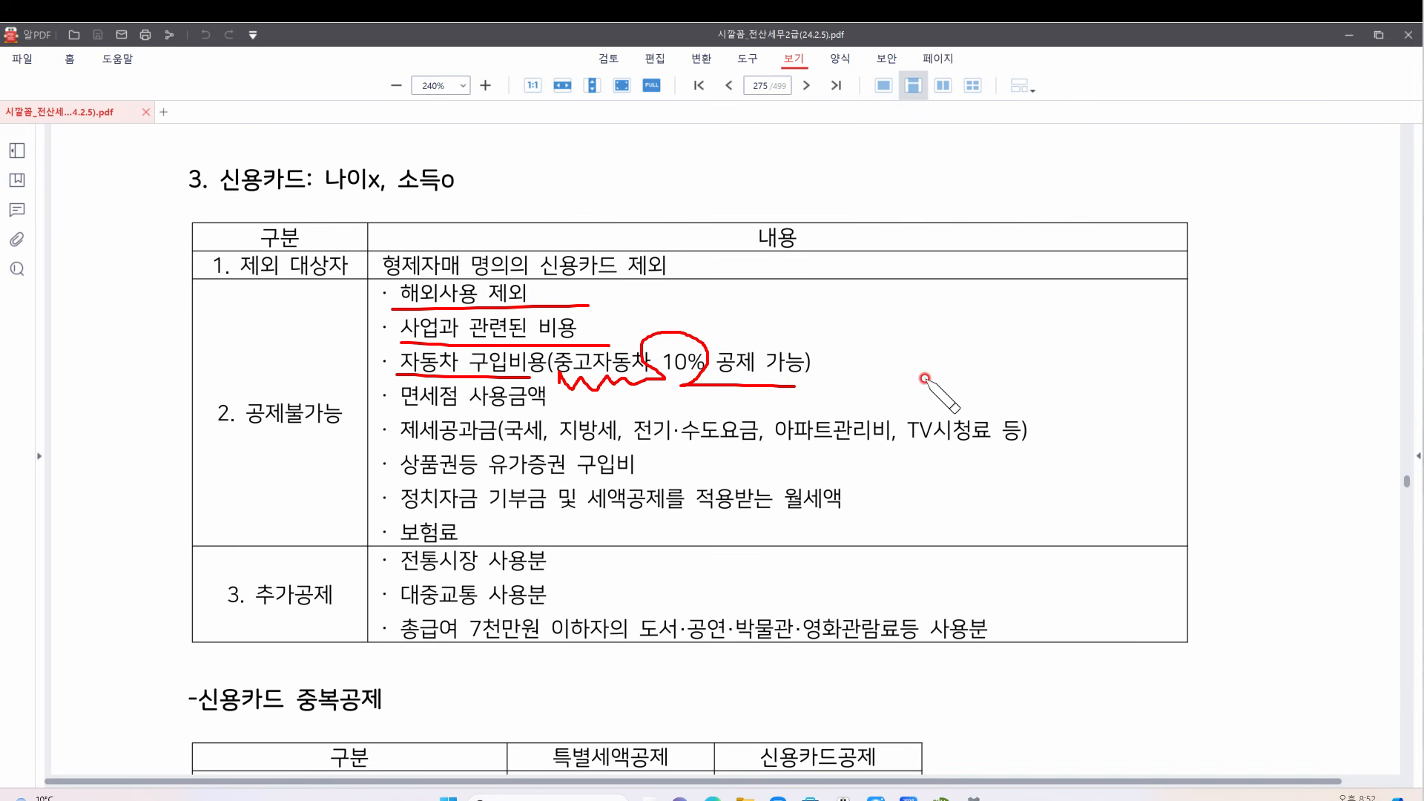
mouse_move(867, 359)
left_mouse_down()
mouse_move(895, 378)
mouse_move(1067, 367)
left_mouse_up()
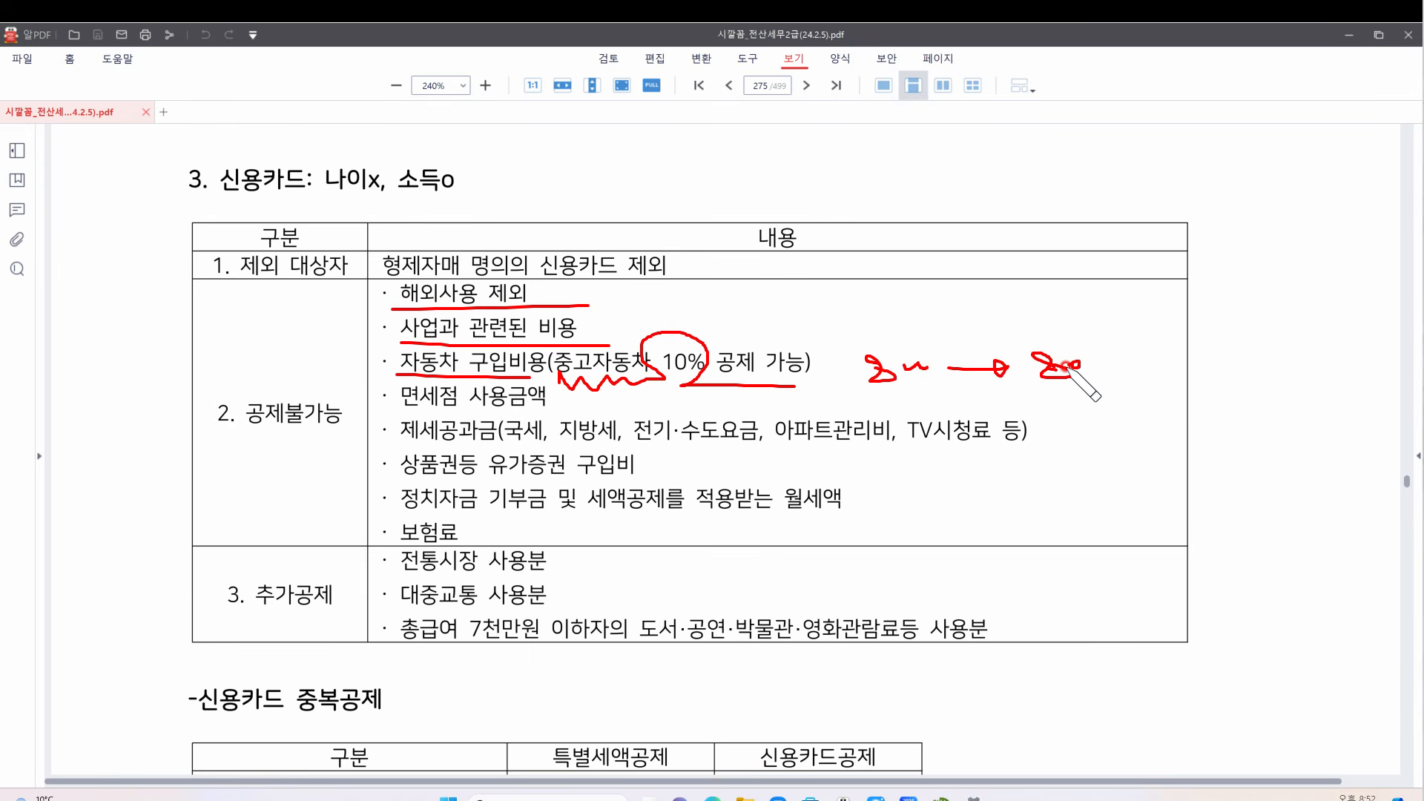
key("e")
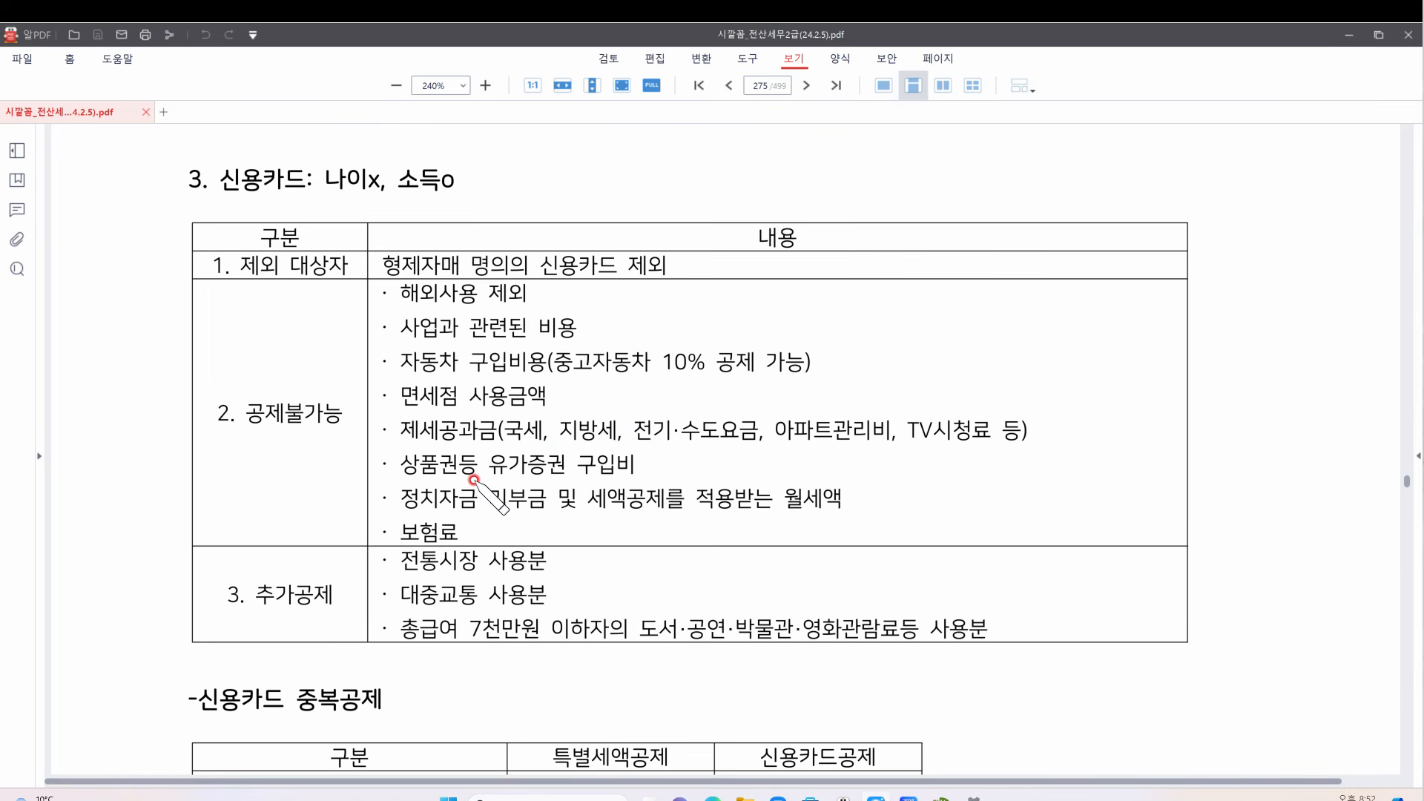
left_click_drag(406, 473, 443, 478)
mouse_move(547, 486)
left_mouse_down()
mouse_move(484, 505)
mouse_move(551, 511)
left_mouse_up()
mouse_move(833, 512)
left_mouse_down()
mouse_move(776, 499)
mouse_move(838, 510)
left_mouse_up()
mouse_move(445, 512)
left_mouse_down()
mouse_move(405, 530)
mouse_move(475, 545)
mouse_move(455, 512)
left_mouse_up()
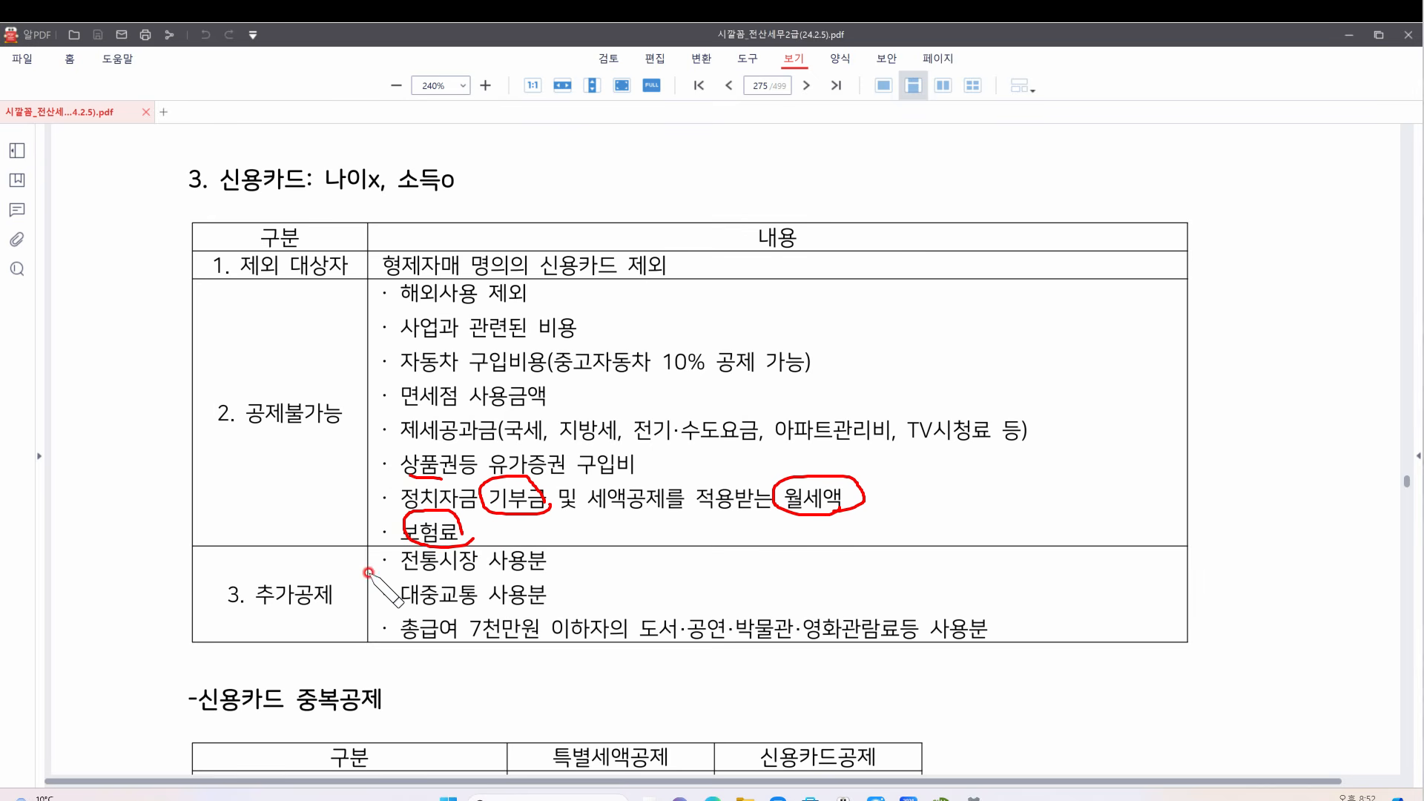
left_click_drag(368, 543, 359, 656)
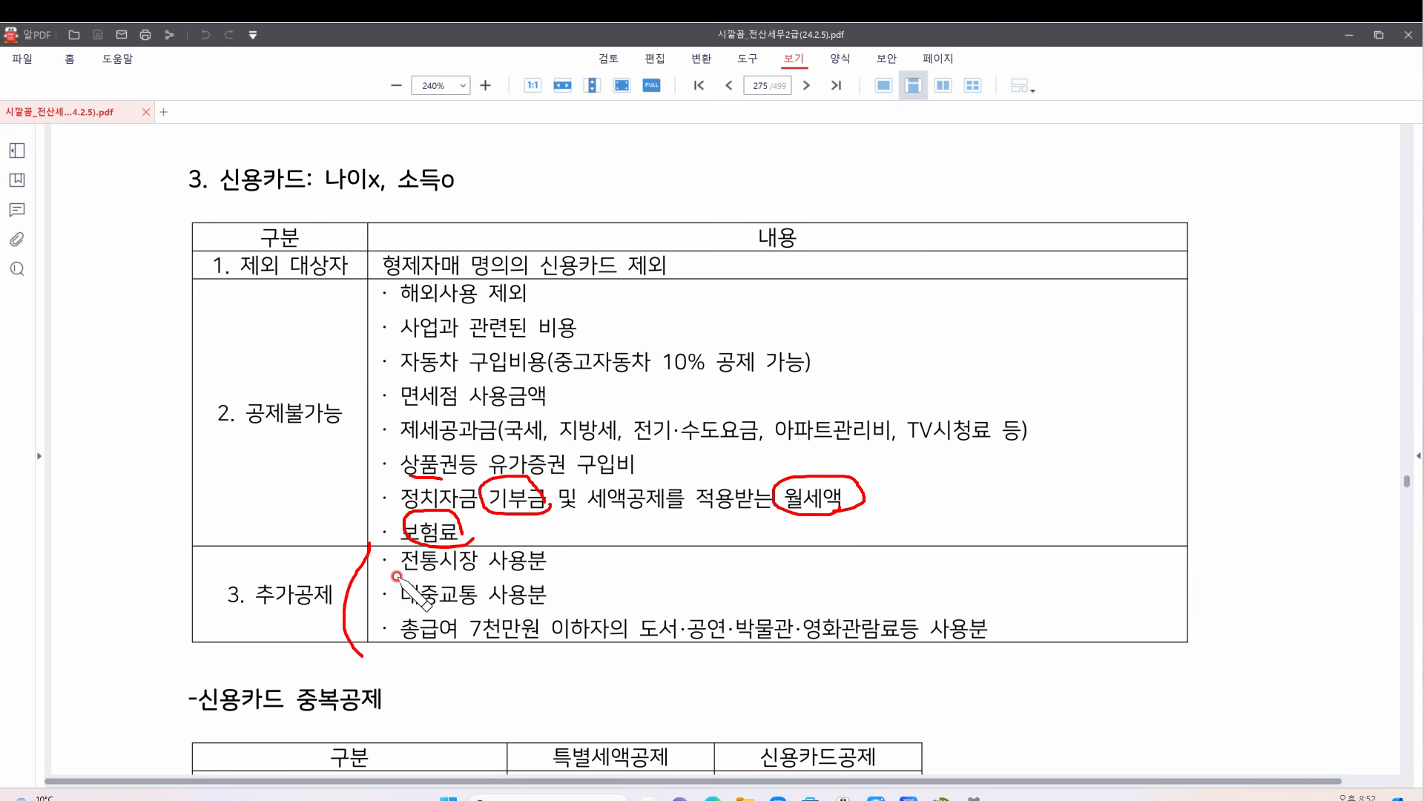
left_click_drag(386, 562, 579, 563)
left_click_drag(391, 607, 542, 600)
mouse_move(551, 552)
left_mouse_down()
mouse_move(627, 586)
mouse_move(565, 605)
left_mouse_up()
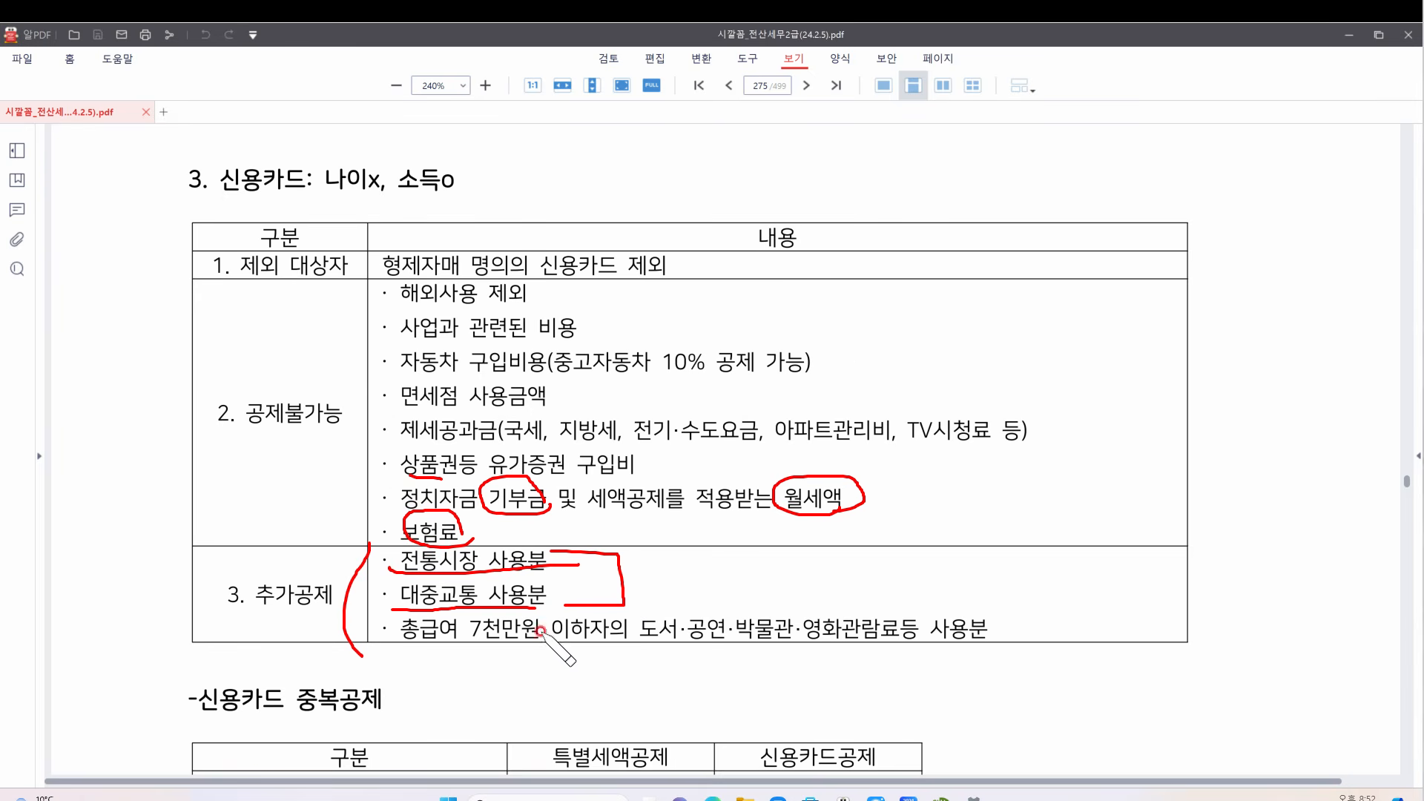
left_click_drag(457, 637, 608, 644)
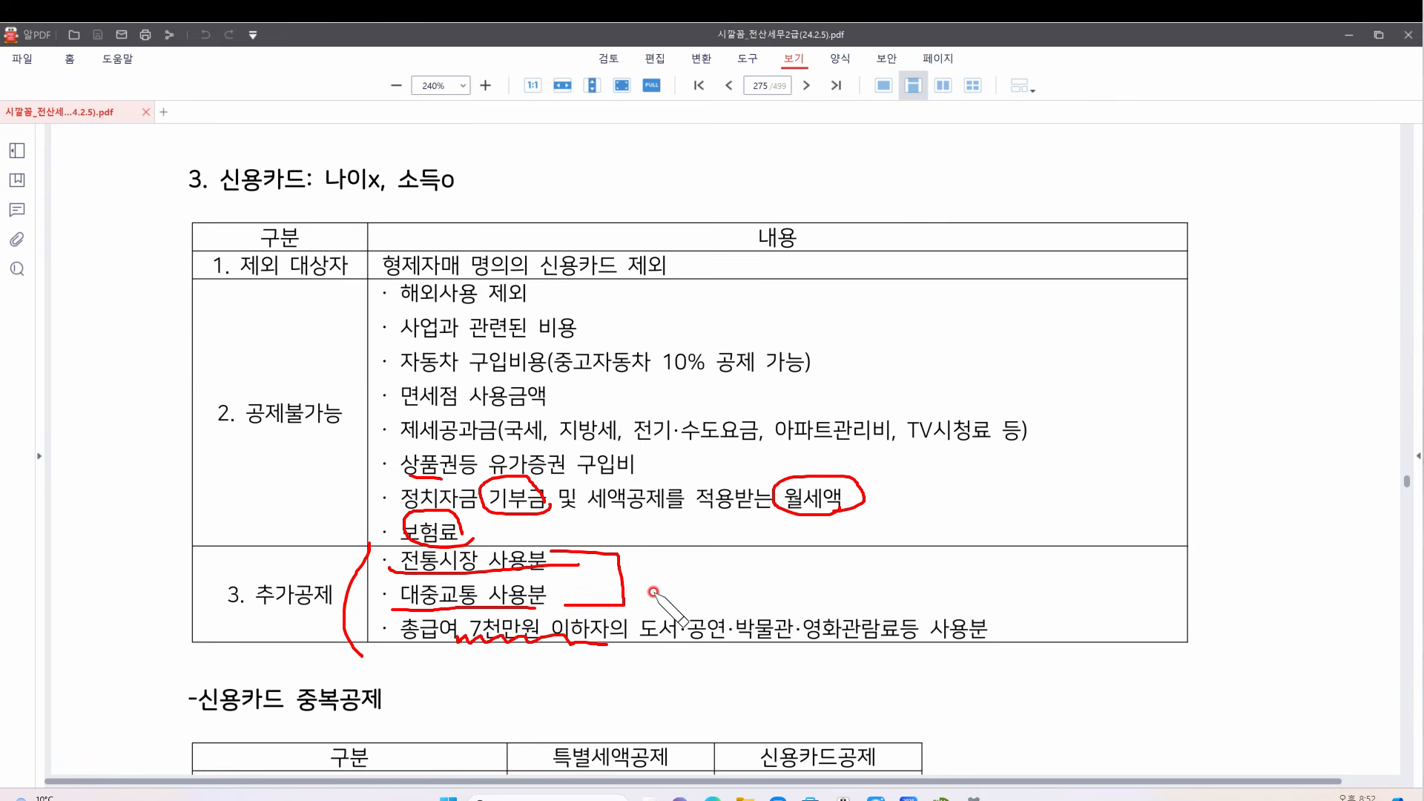
left_click_drag(653, 586, 844, 597)
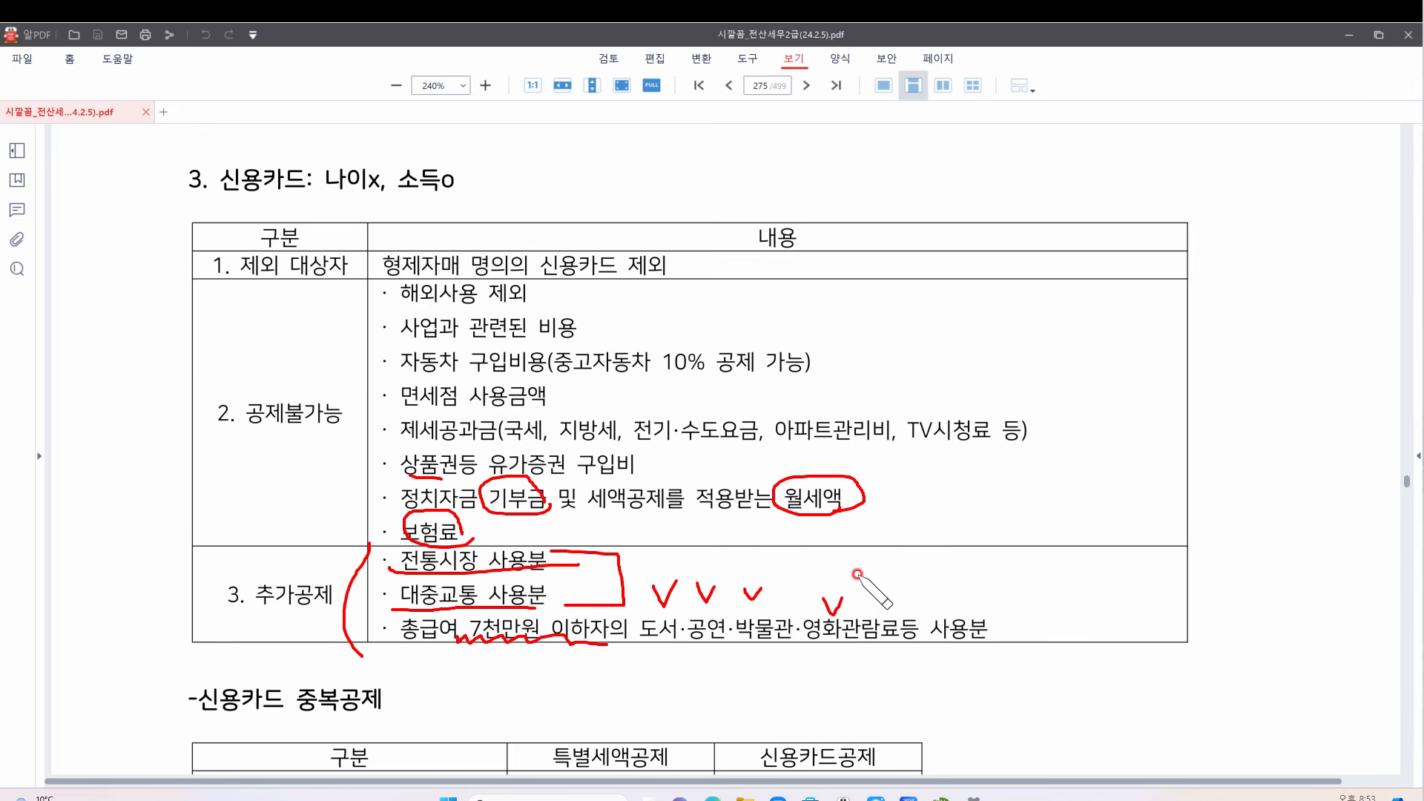
key("Delete")
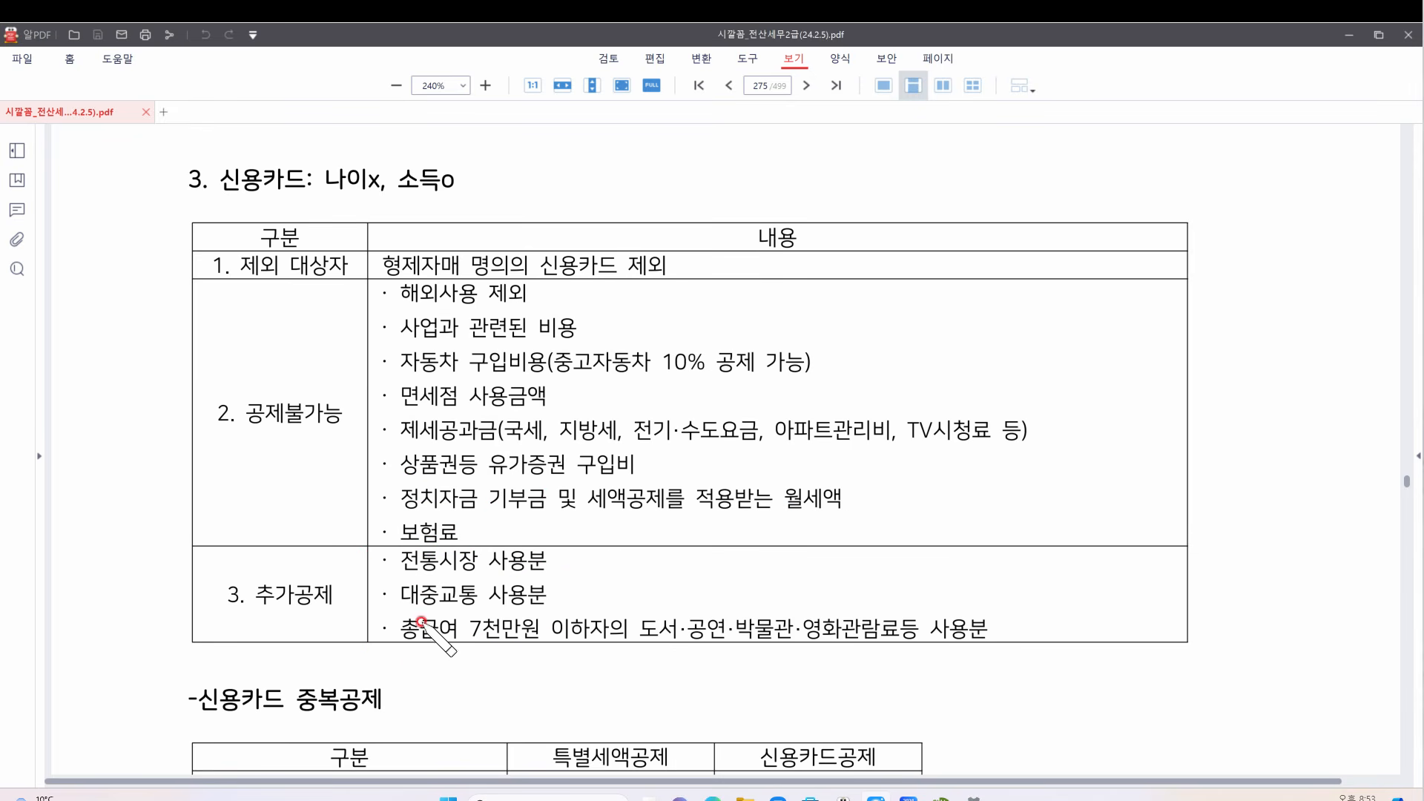
left_click_drag(399, 645, 595, 650)
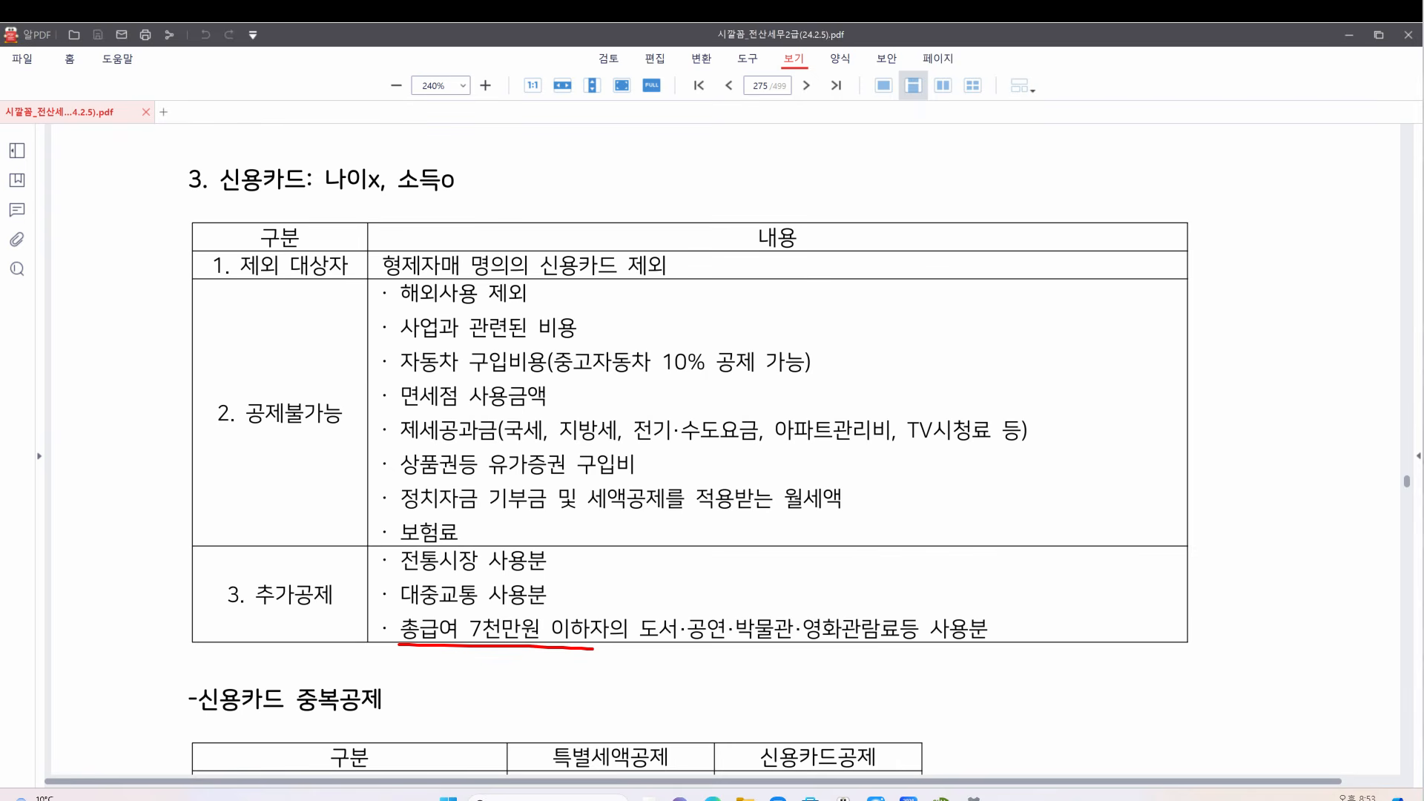
key("ctrl+z")
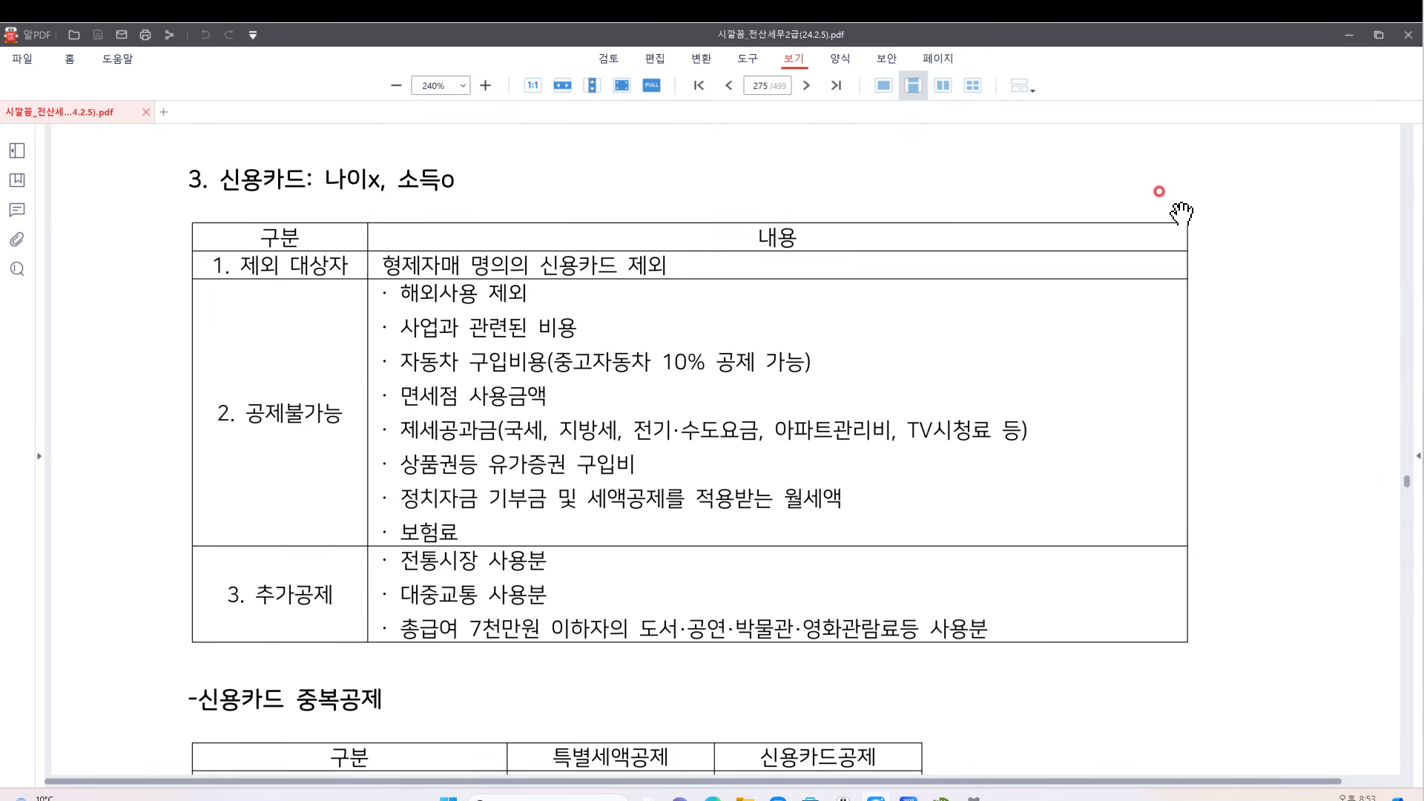
Underline 신용 and 특별세액공제, circle 의료비, 교육비, 보험료 and 기부금 in red, then erase them
scroll(1181, 212, "down", 3)
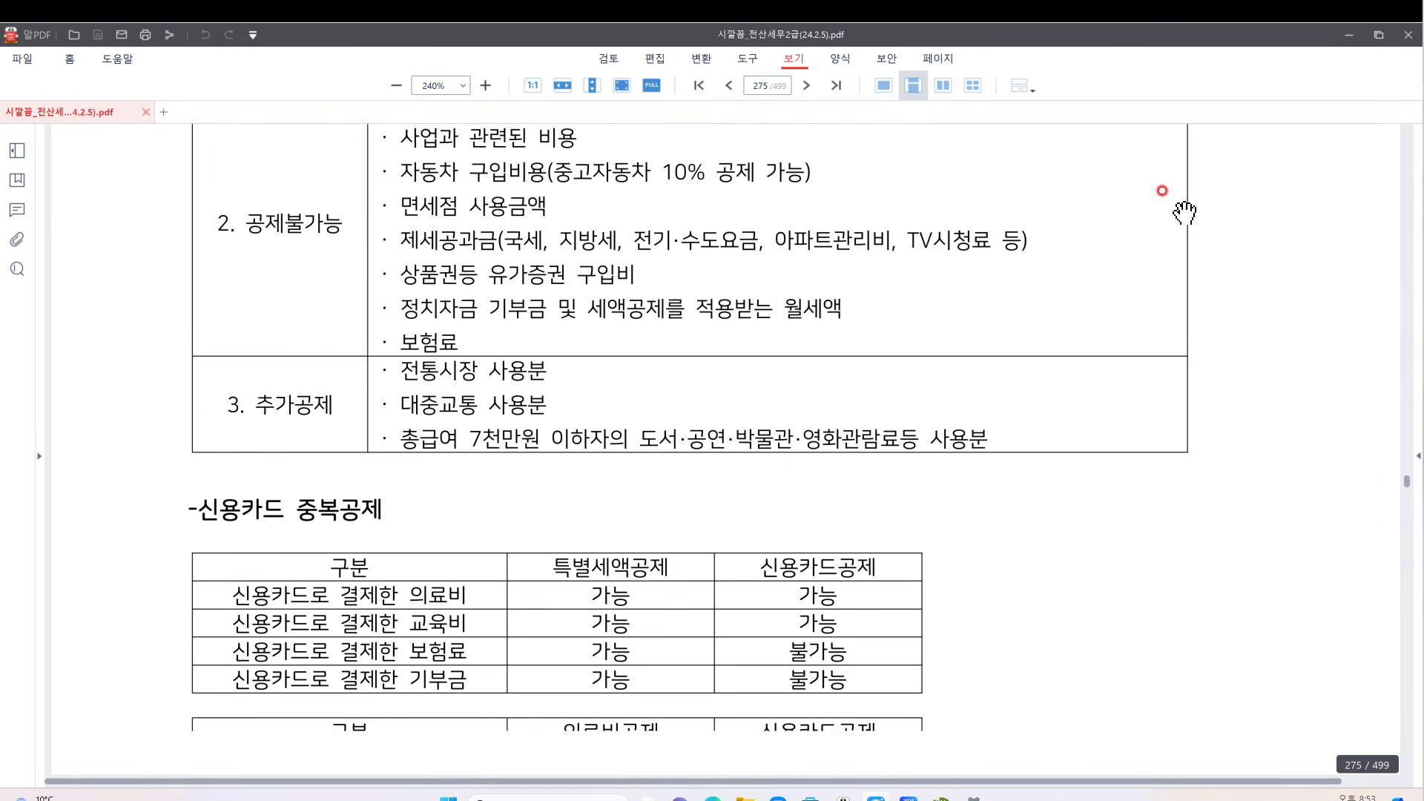
scroll(1185, 214, "down", 4)
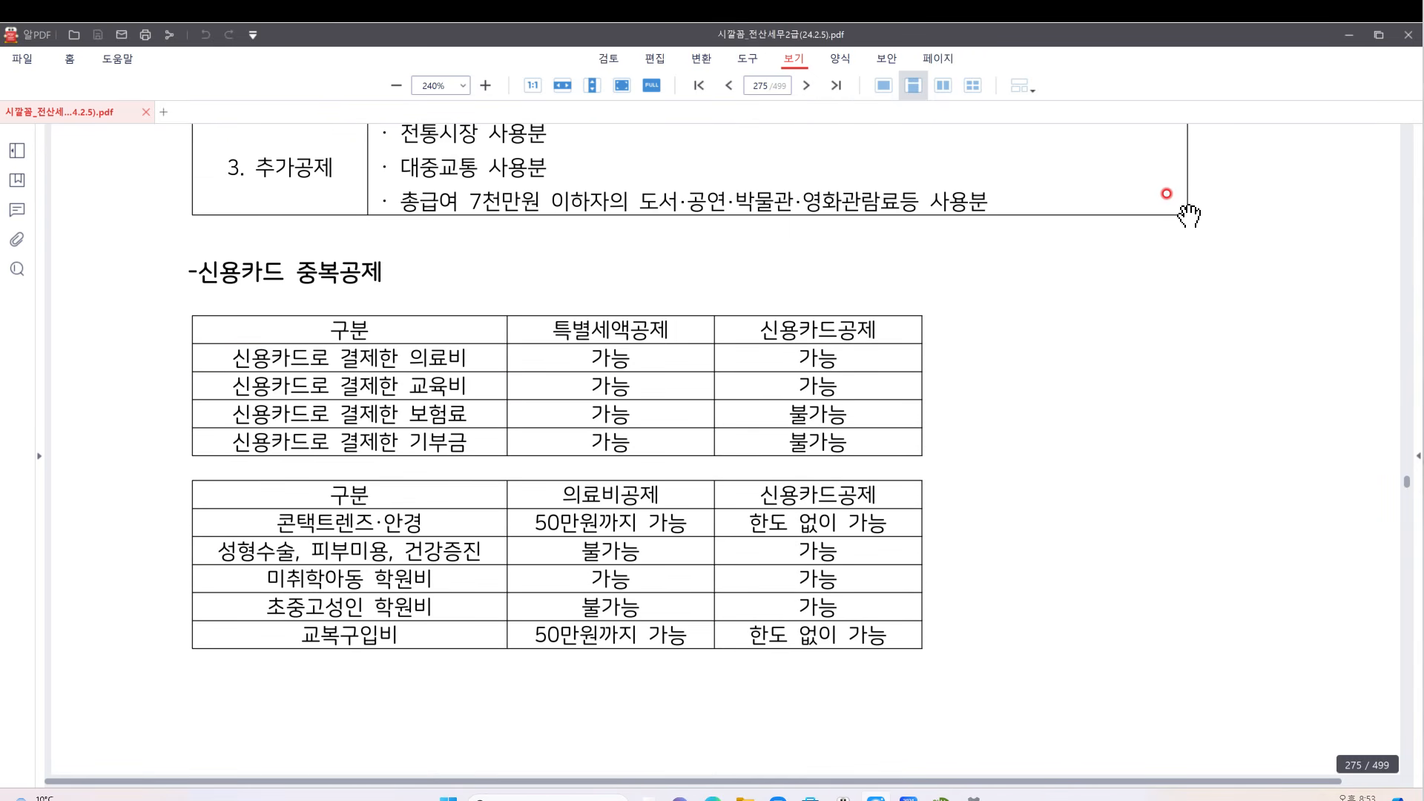
scroll(1191, 217, "down", 2)
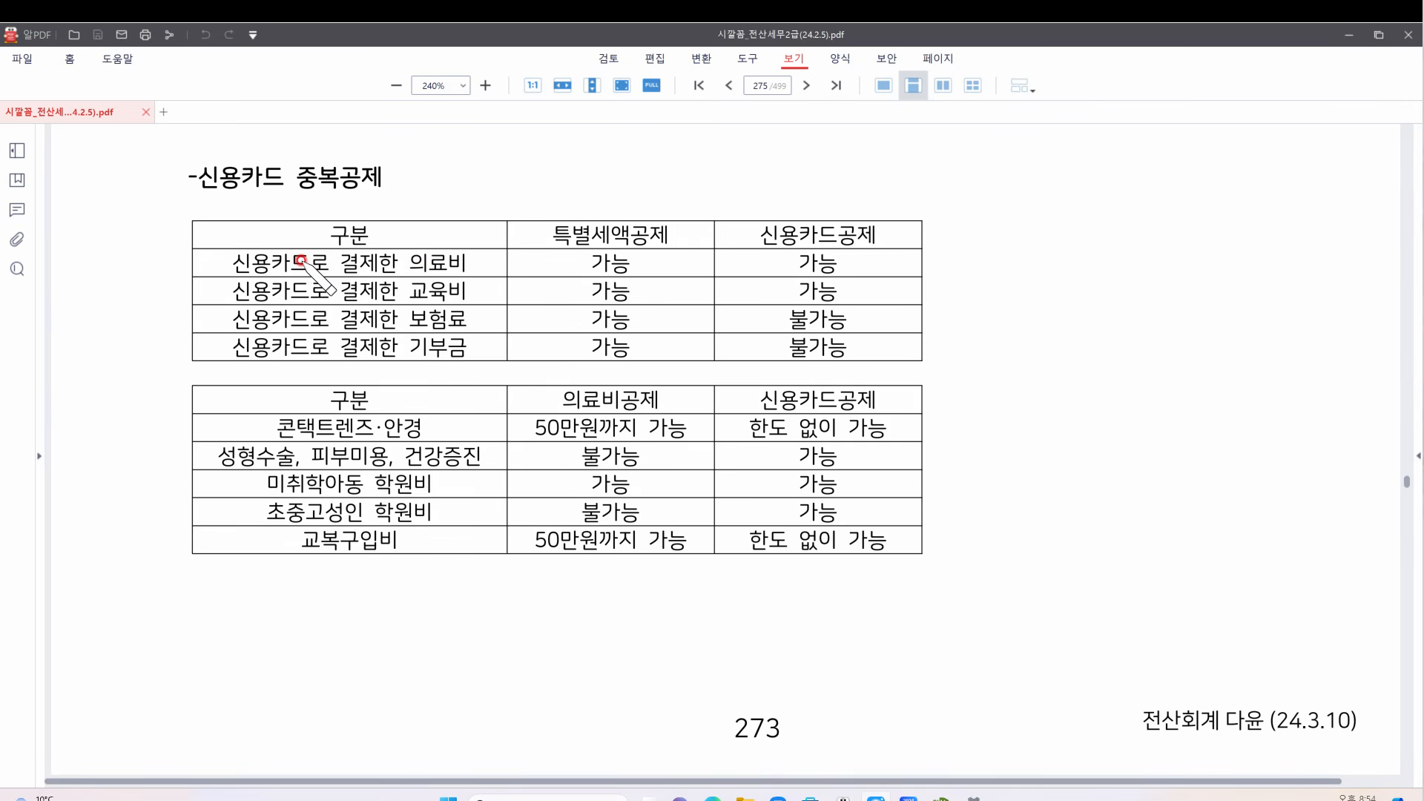
left_click_drag(234, 276, 297, 275)
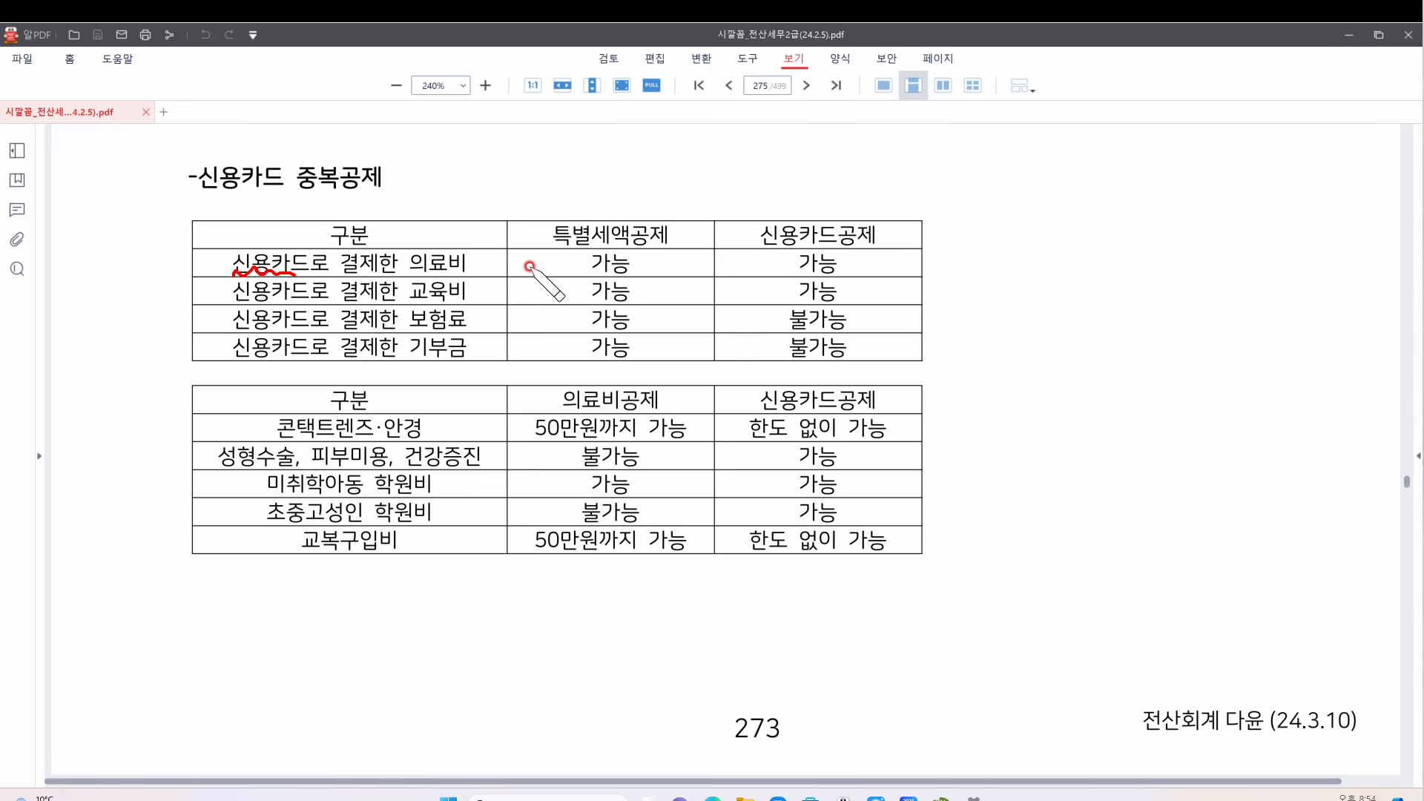
left_click_drag(553, 244, 660, 241)
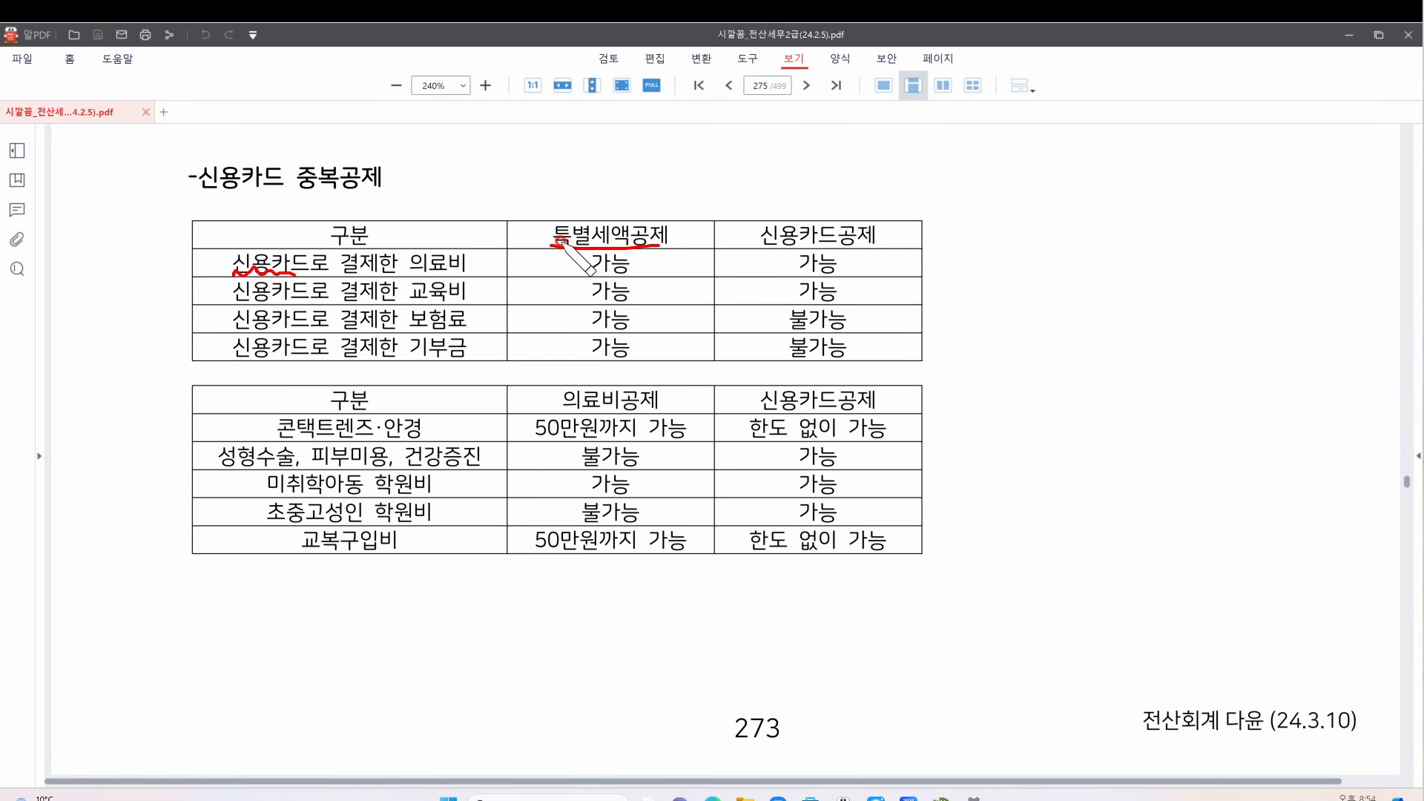
mouse_move(475, 276)
left_mouse_down()
mouse_move(415, 256)
mouse_move(540, 216)
left_mouse_up()
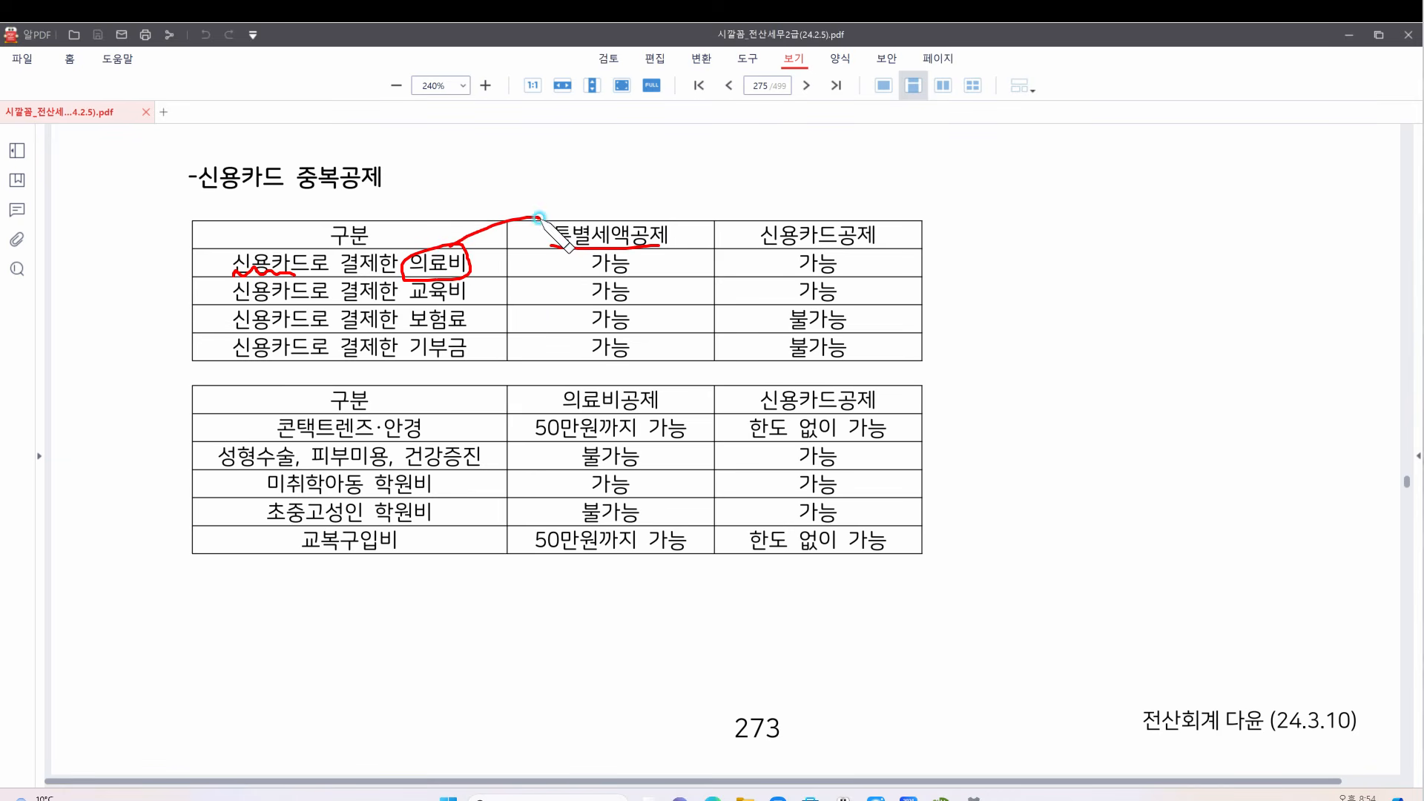
mouse_move(479, 282)
left_mouse_down()
mouse_move(477, 300)
mouse_move(416, 276)
mouse_move(462, 295)
mouse_move(532, 230)
left_mouse_up()
mouse_move(480, 303)
left_mouse_down()
mouse_move(463, 305)
mouse_move(584, 221)
left_mouse_up()
mouse_move(471, 344)
left_mouse_down()
mouse_move(457, 328)
mouse_move(553, 241)
left_mouse_up()
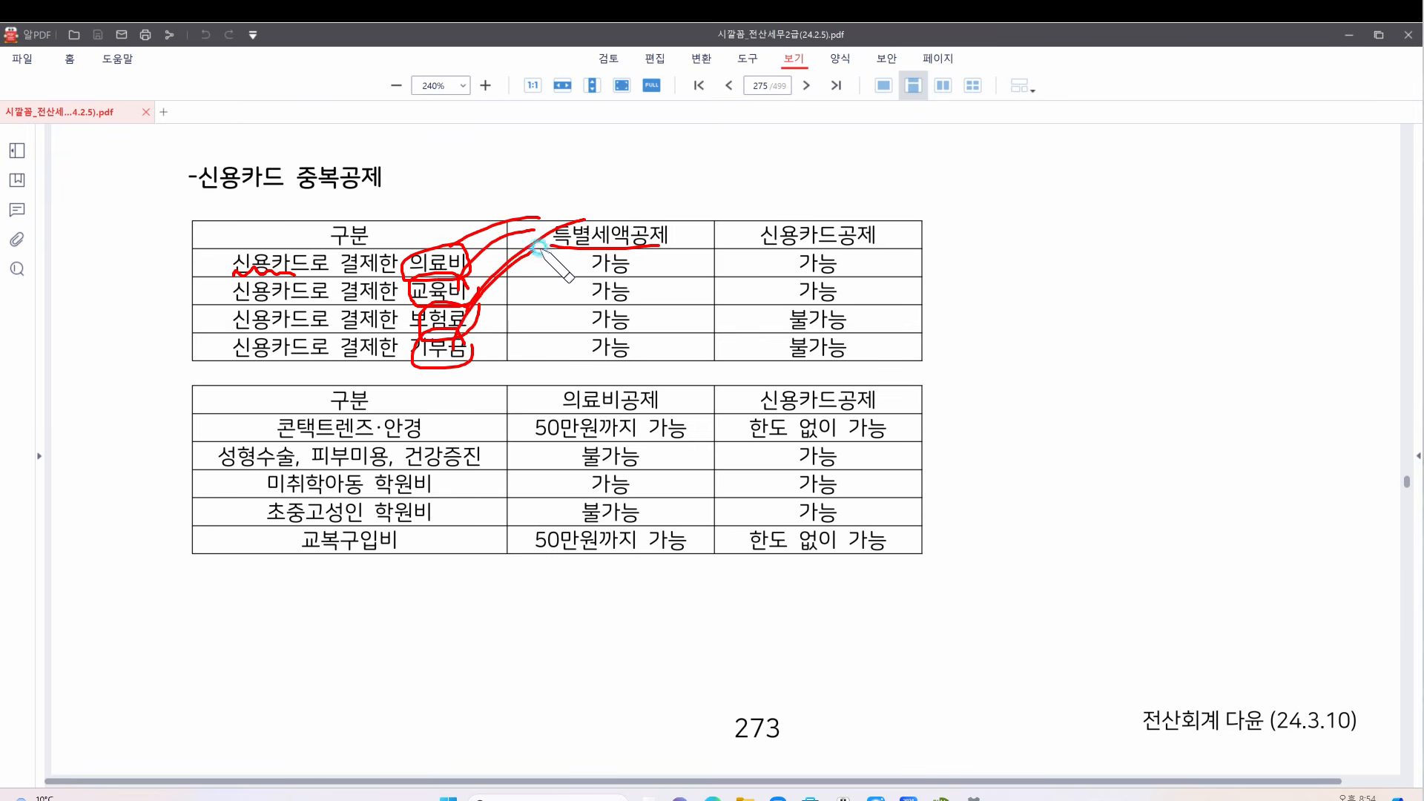
left_click(1372, 639)
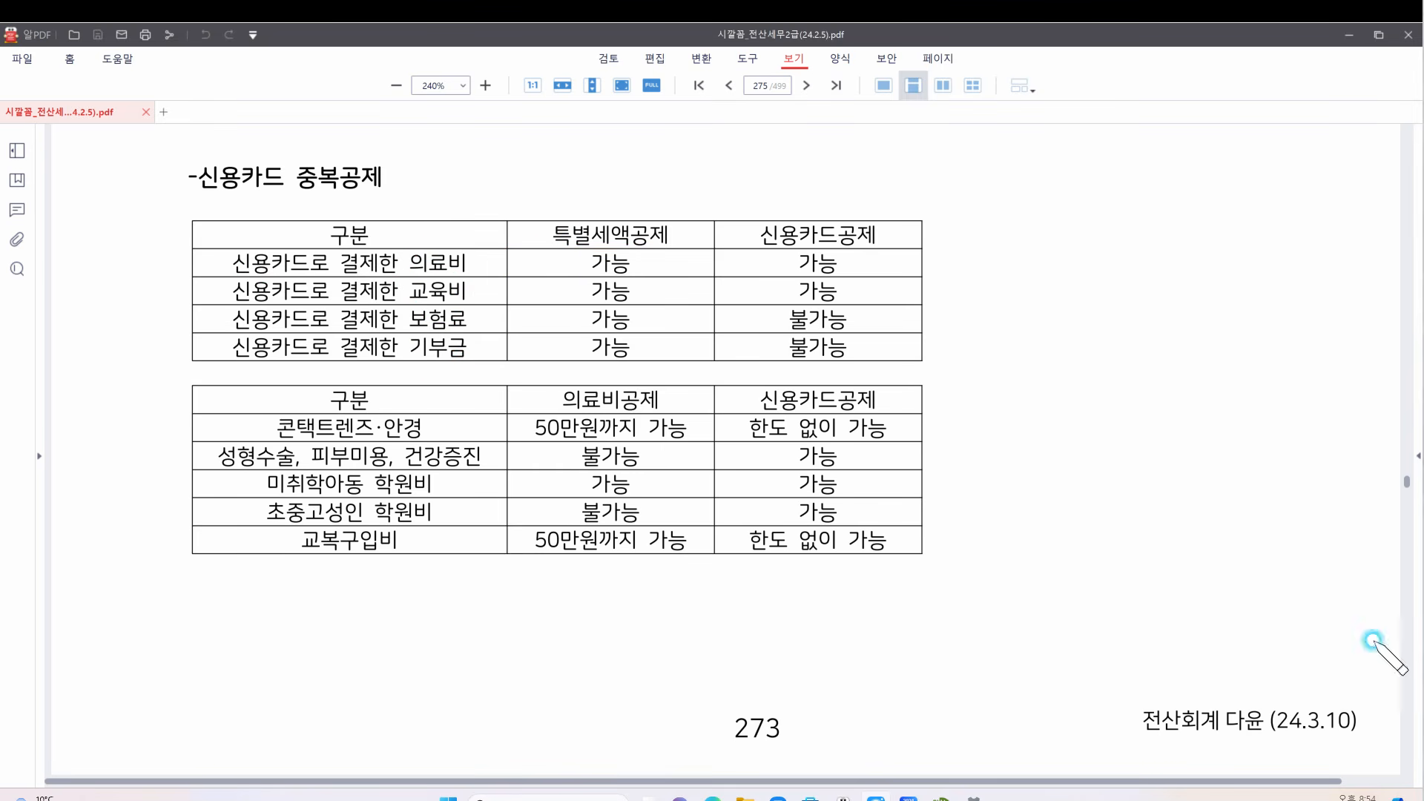
Bracket the four expense items, mark 신용카드공제 and cross out 불가능 cells, then clear all marks
mouse_move(480, 243)
left_mouse_down()
mouse_move(454, 244)
mouse_move(408, 297)
mouse_move(406, 365)
mouse_move(466, 375)
mouse_move(494, 312)
mouse_move(487, 238)
mouse_move(549, 315)
mouse_move(566, 261)
mouse_move(580, 304)
left_mouse_up()
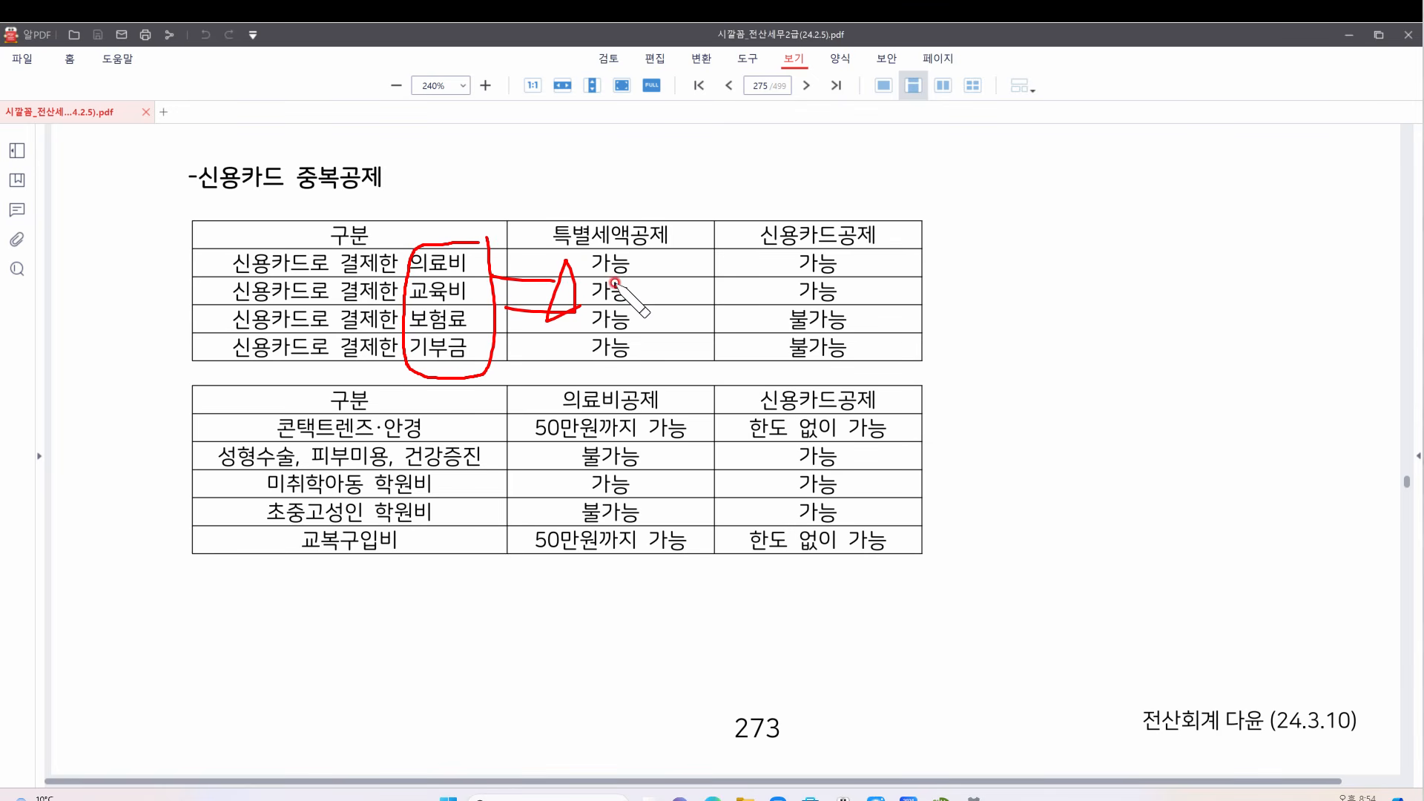
mouse_move(698, 249)
left_mouse_down()
mouse_move(750, 247)
mouse_move(714, 270)
left_mouse_up()
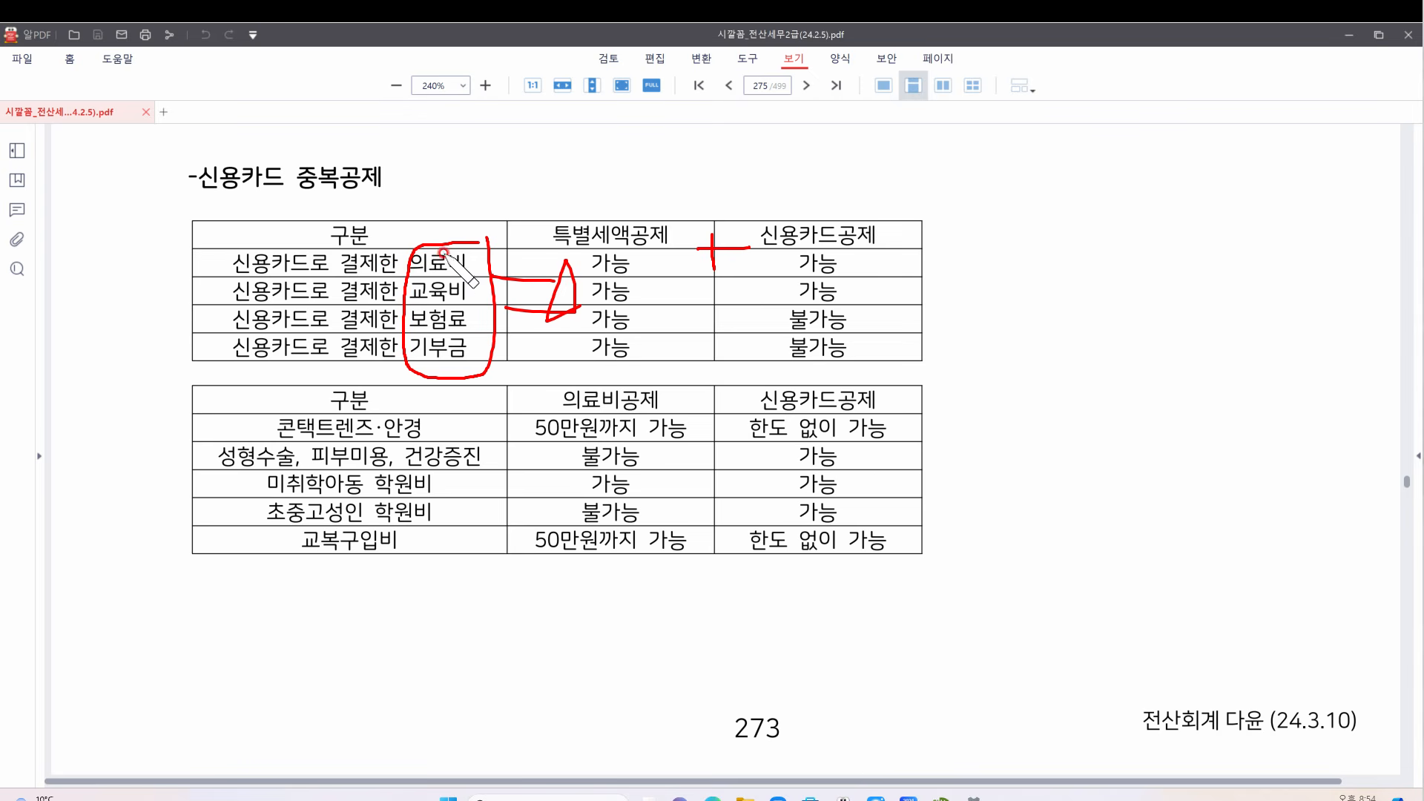
left_click_drag(764, 273, 853, 273)
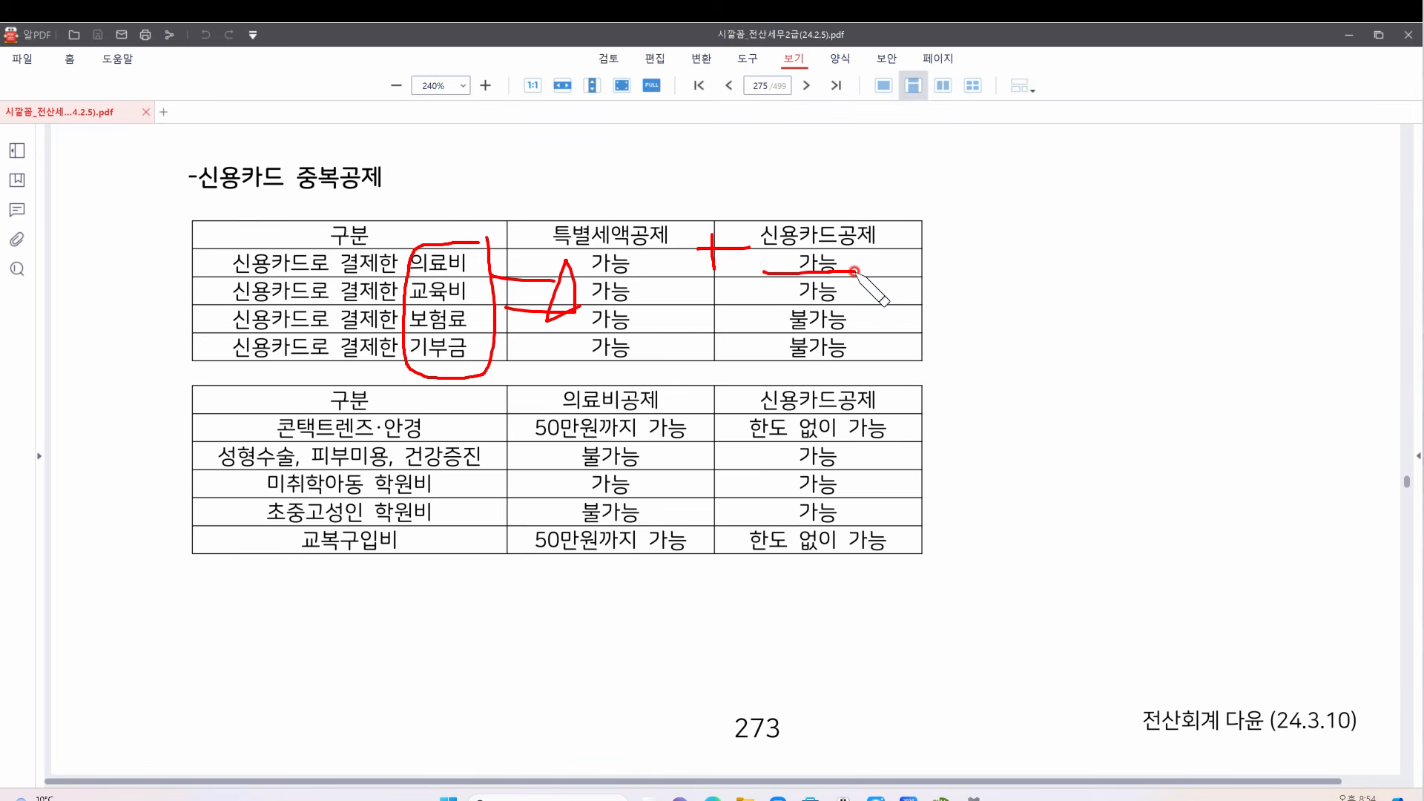
left_click_drag(589, 305, 900, 302)
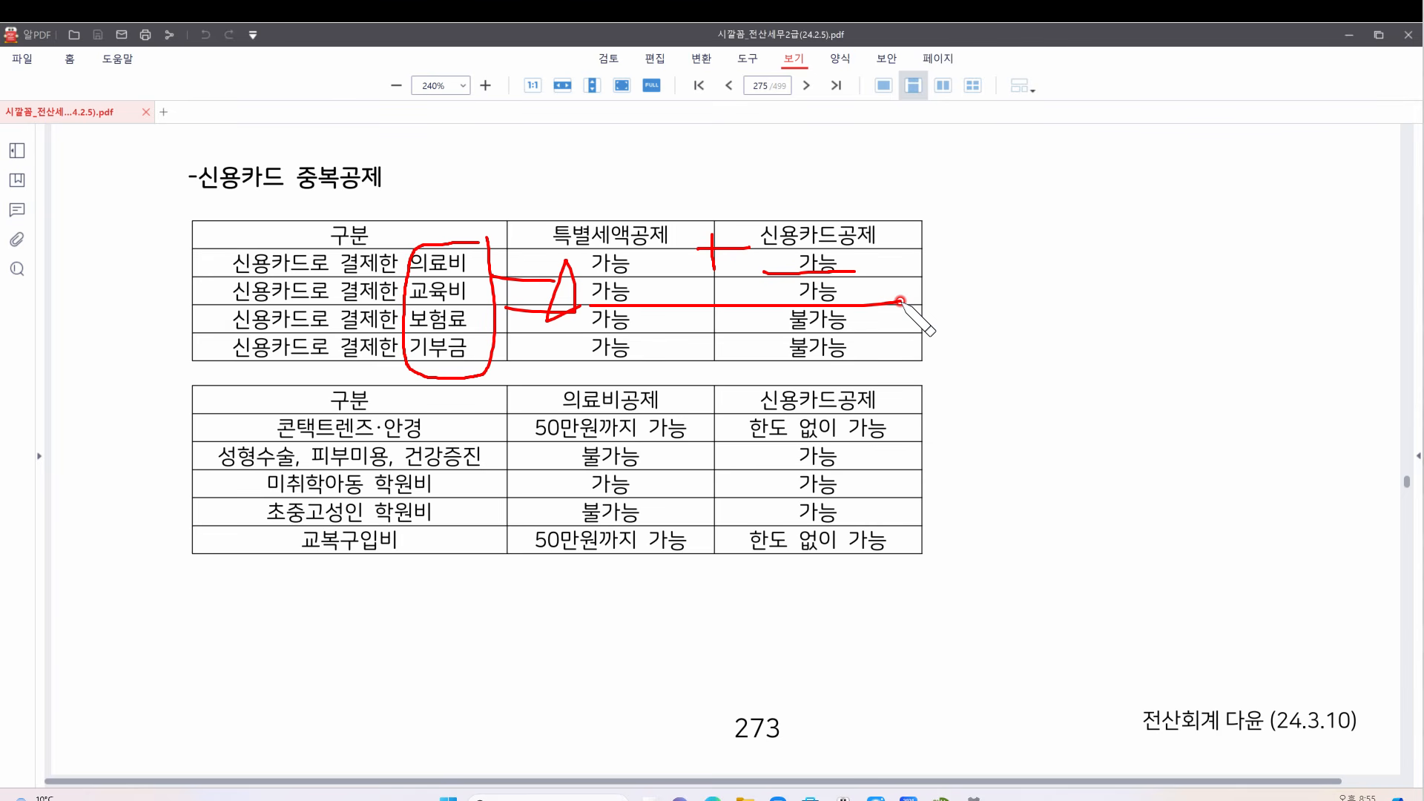
mouse_move(694, 296)
left_mouse_down()
mouse_move(734, 294)
mouse_move(708, 316)
left_mouse_up()
left_click_drag(834, 310, 791, 356)
left_click_drag(785, 299, 842, 349)
key("Escape")
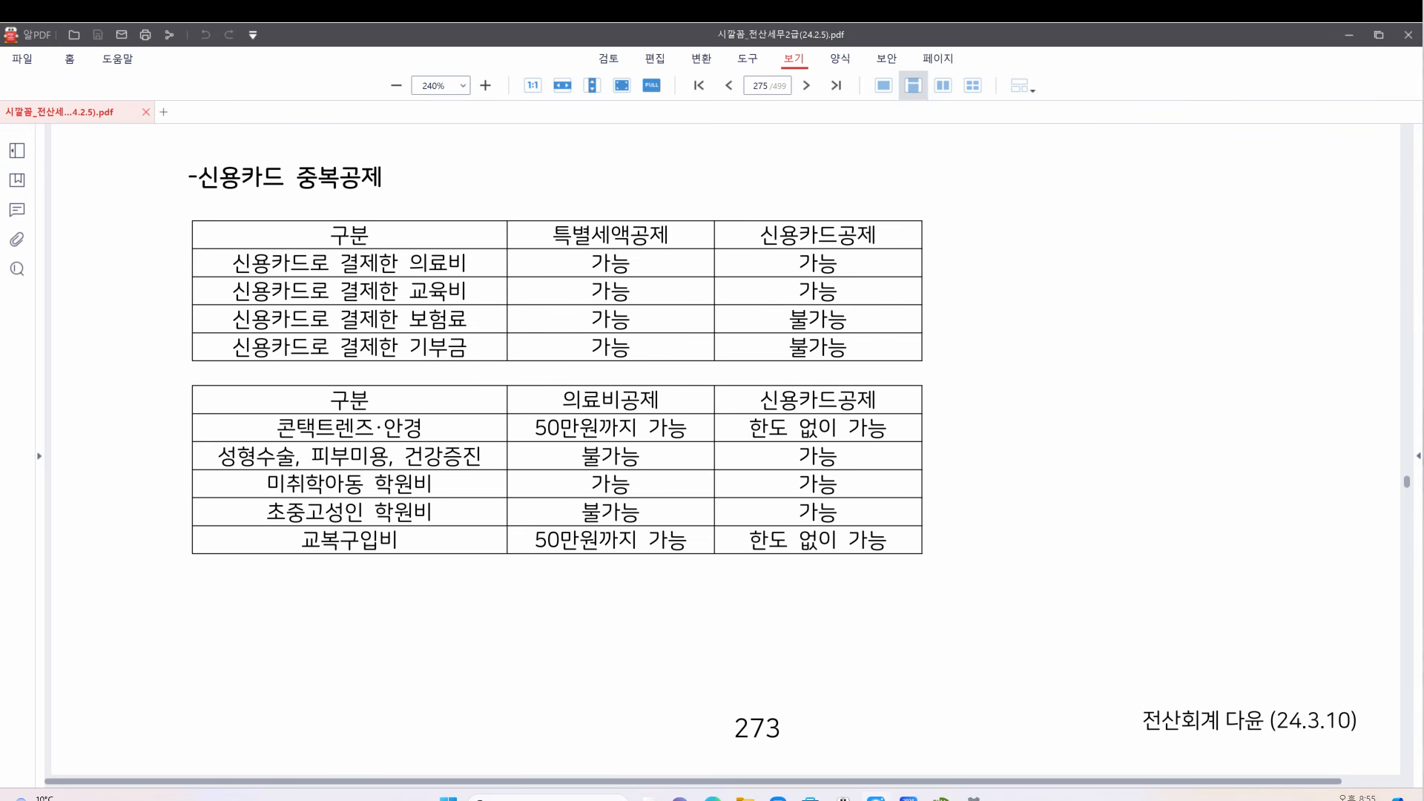
Circle the 가능 cells, erase them, then bracket 학원비/교복구입비 and write 교육비 above 의료비공제
mouse_move(814, 247)
left_mouse_down()
mouse_move(765, 271)
mouse_move(854, 294)
mouse_move(756, 240)
mouse_move(887, 241)
left_mouse_up()
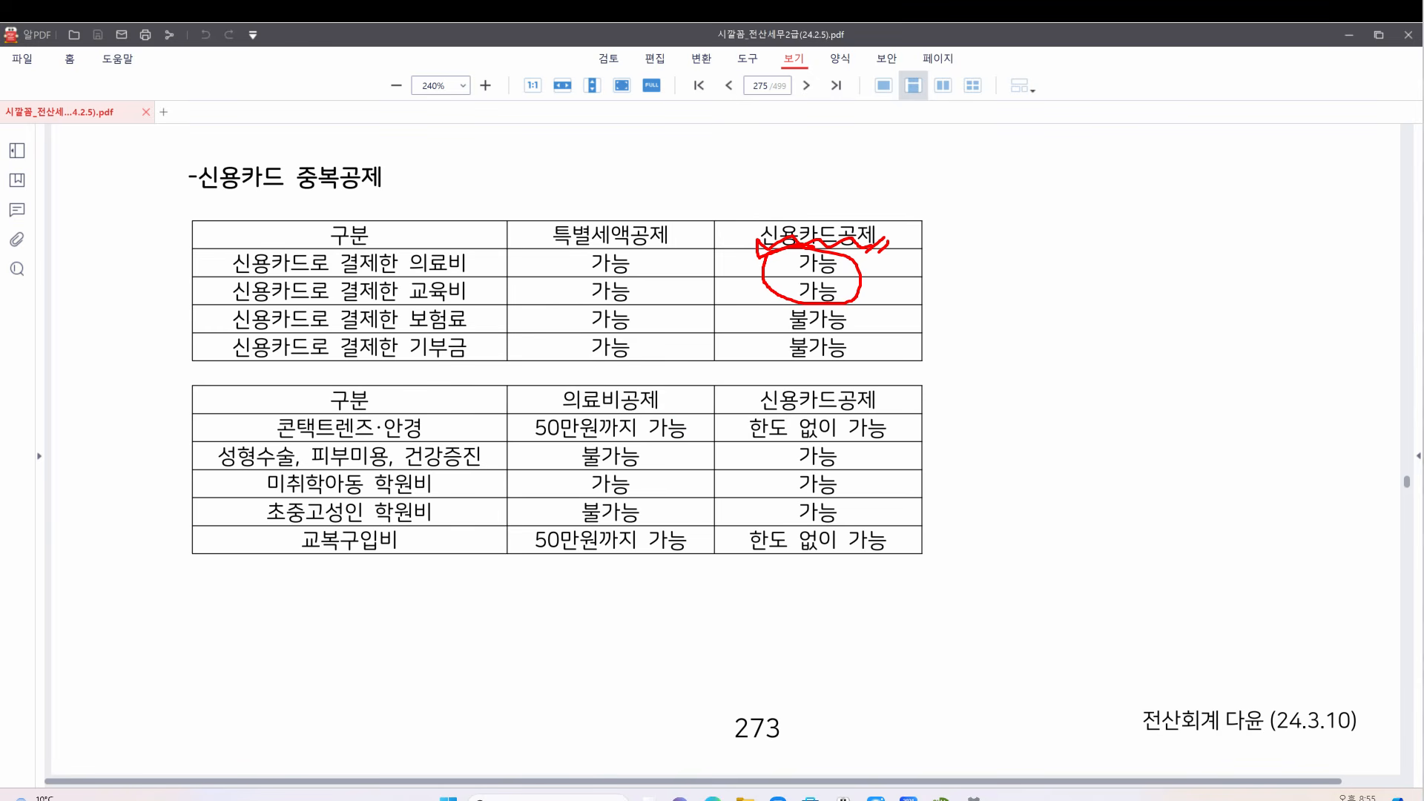
left_click(491, 545)
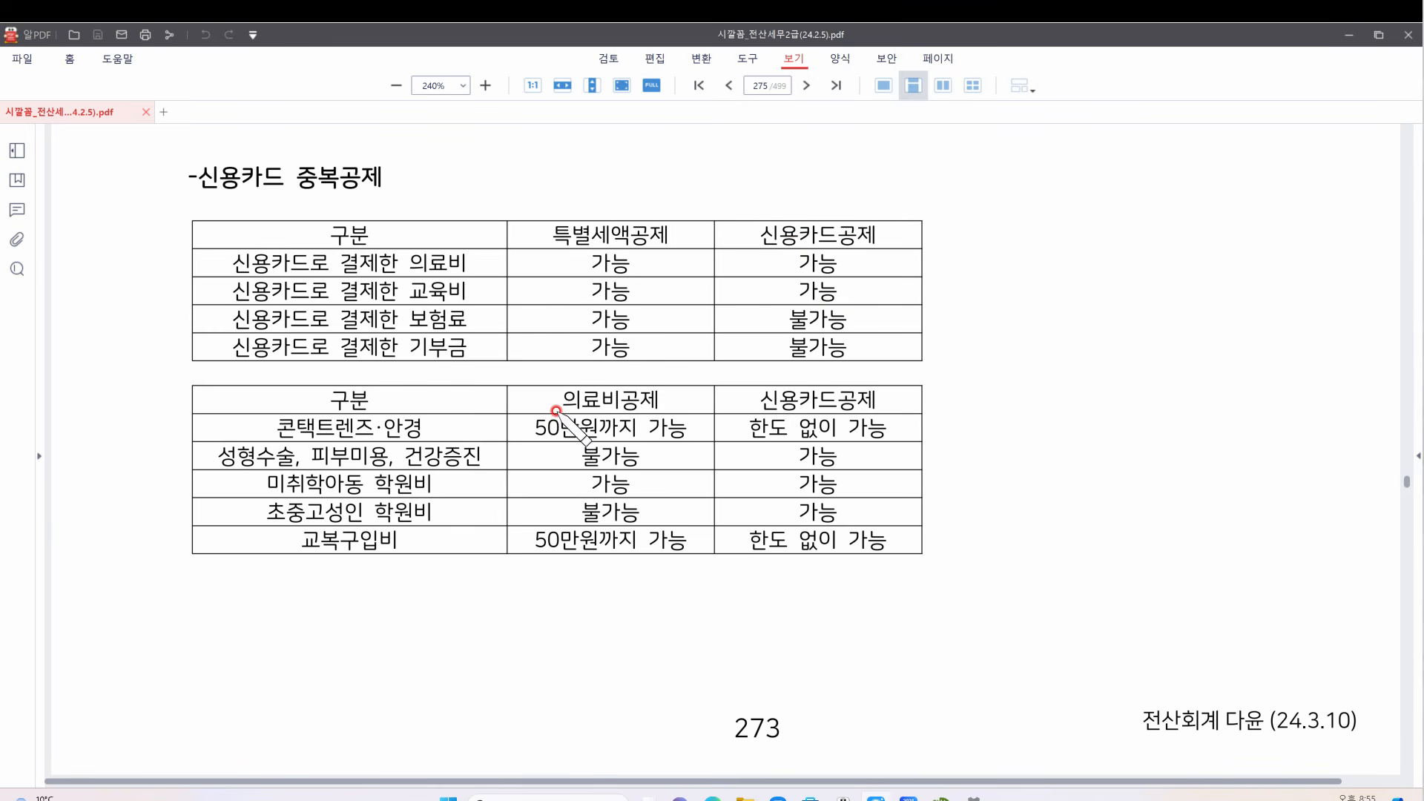
left_click_drag(613, 377, 625, 376)
left_click_drag(444, 475, 433, 549)
mouse_move(598, 365)
left_mouse_down()
mouse_move(633, 350)
mouse_move(628, 366)
mouse_move(671, 358)
mouse_move(672, 375)
left_mouse_up()
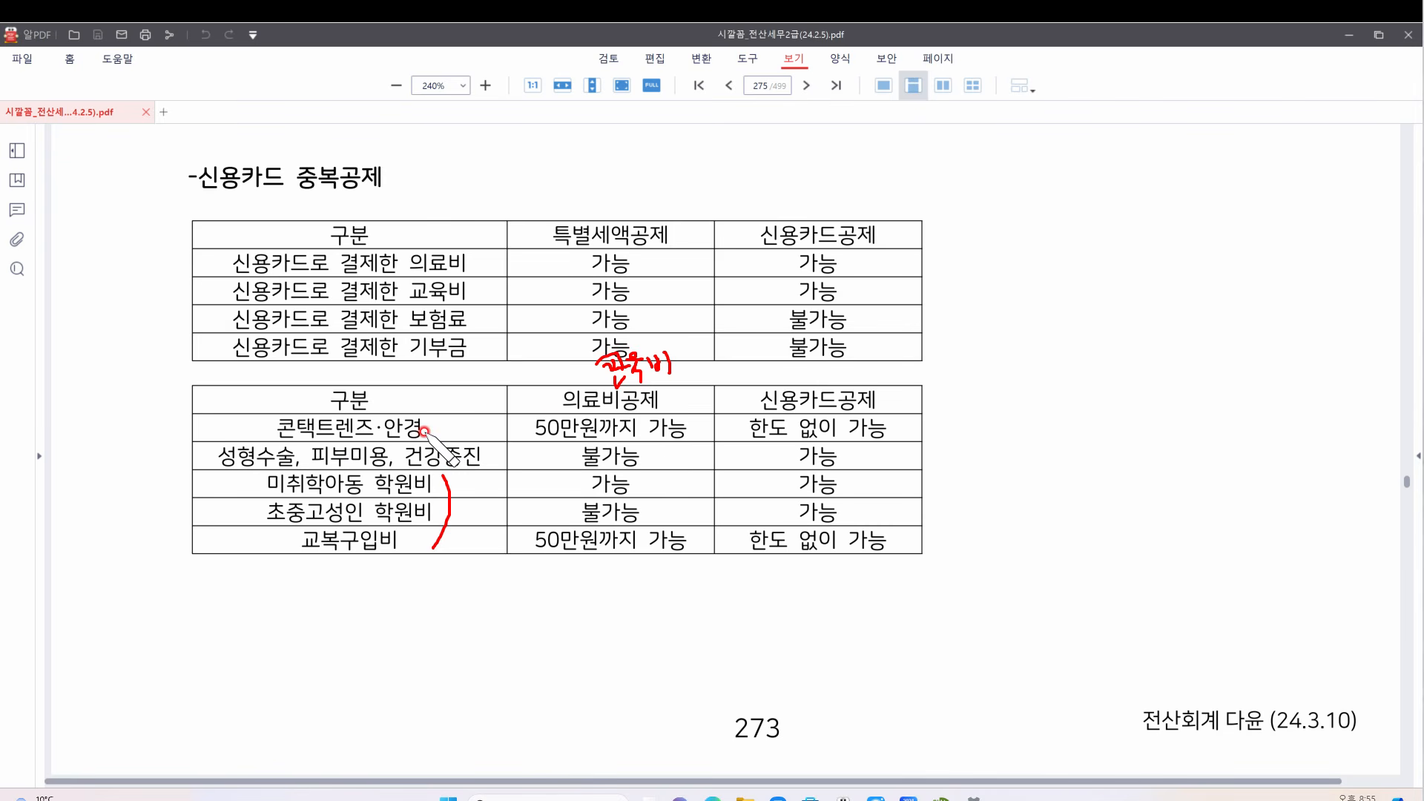
Circle 50만원, underline 한도 없이 가능, write 50 with arrows to both, then clear the marks
mouse_move(605, 430)
left_mouse_down()
mouse_move(536, 414)
mouse_move(593, 416)
mouse_move(603, 431)
left_mouse_up()
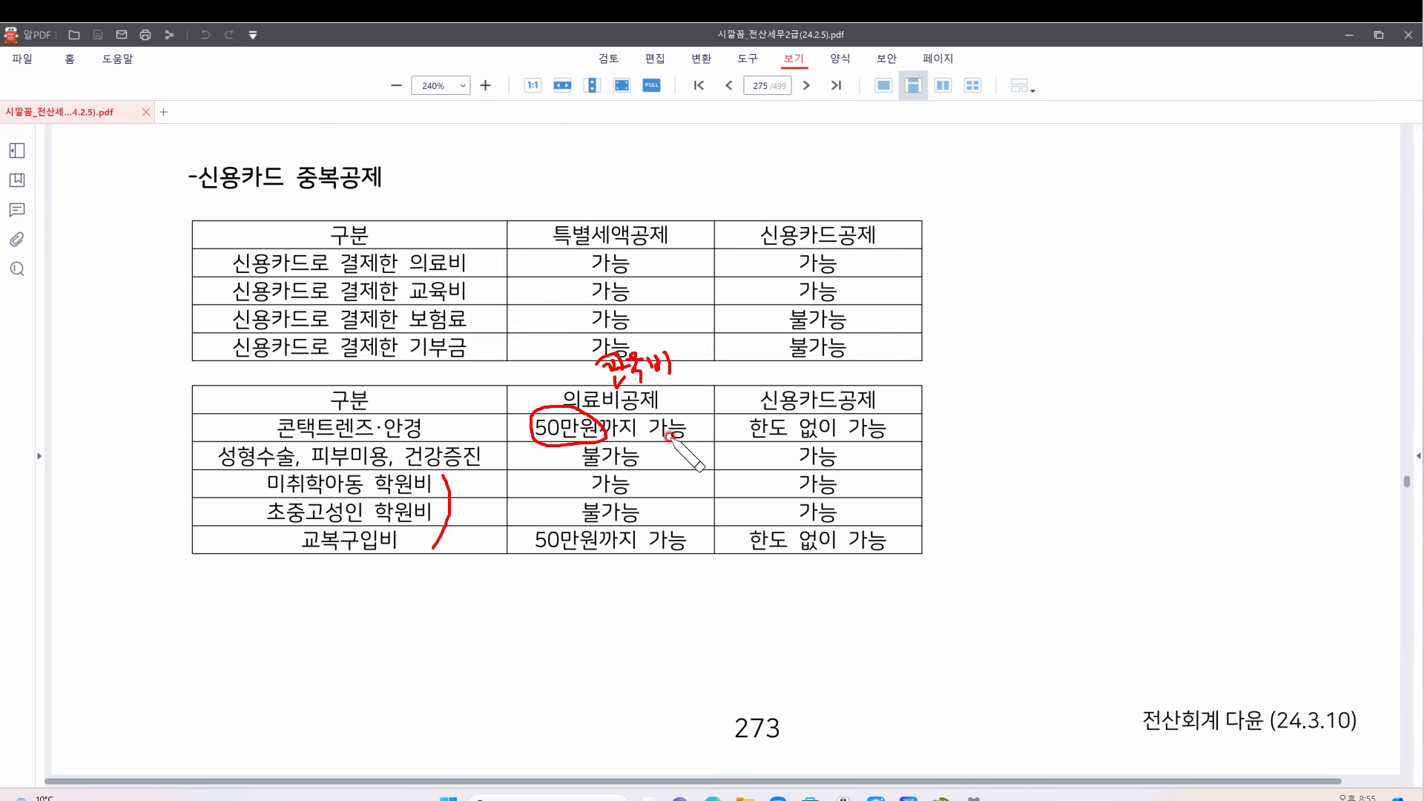
left_click_drag(745, 441, 899, 440)
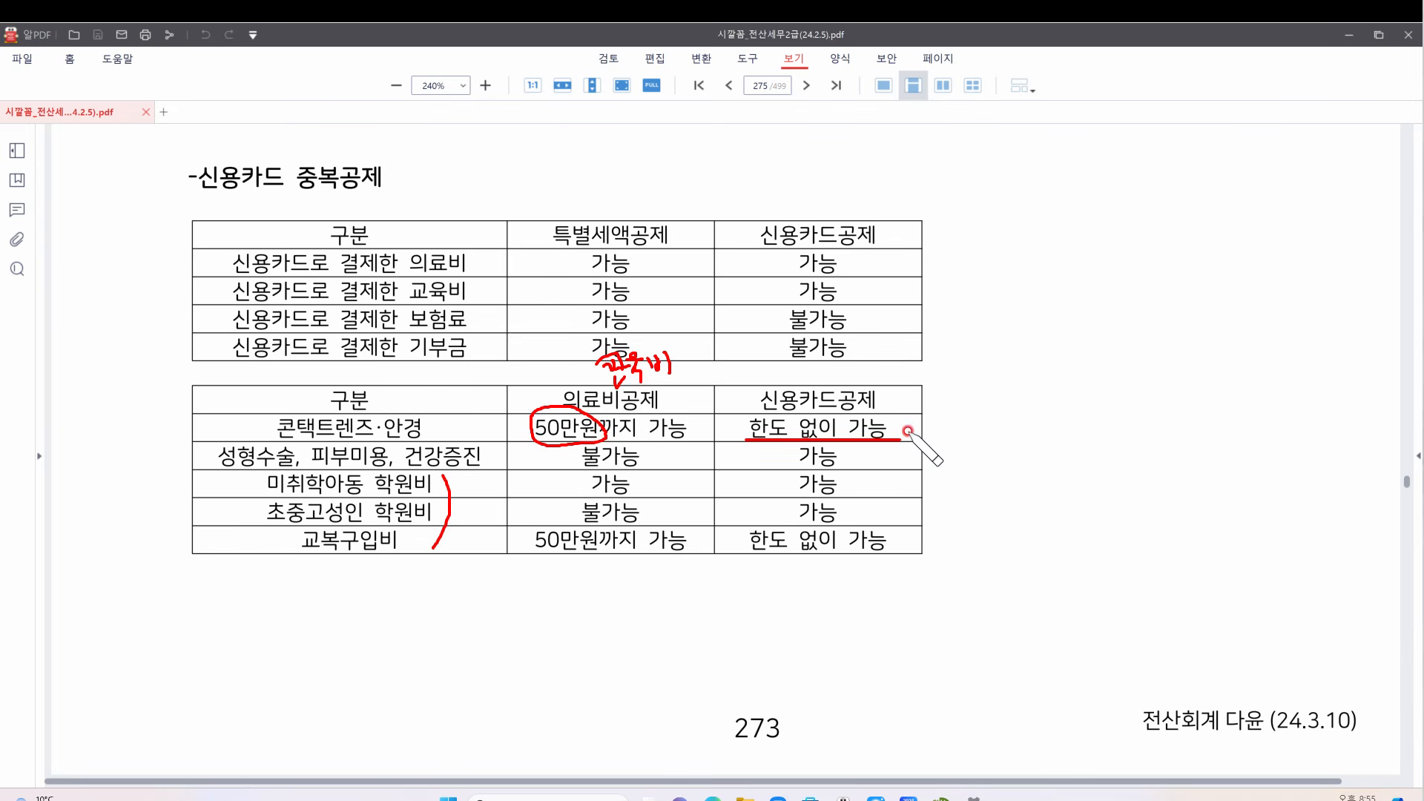
mouse_move(641, 642)
left_mouse_down()
mouse_move(644, 631)
mouse_move(671, 672)
left_mouse_up()
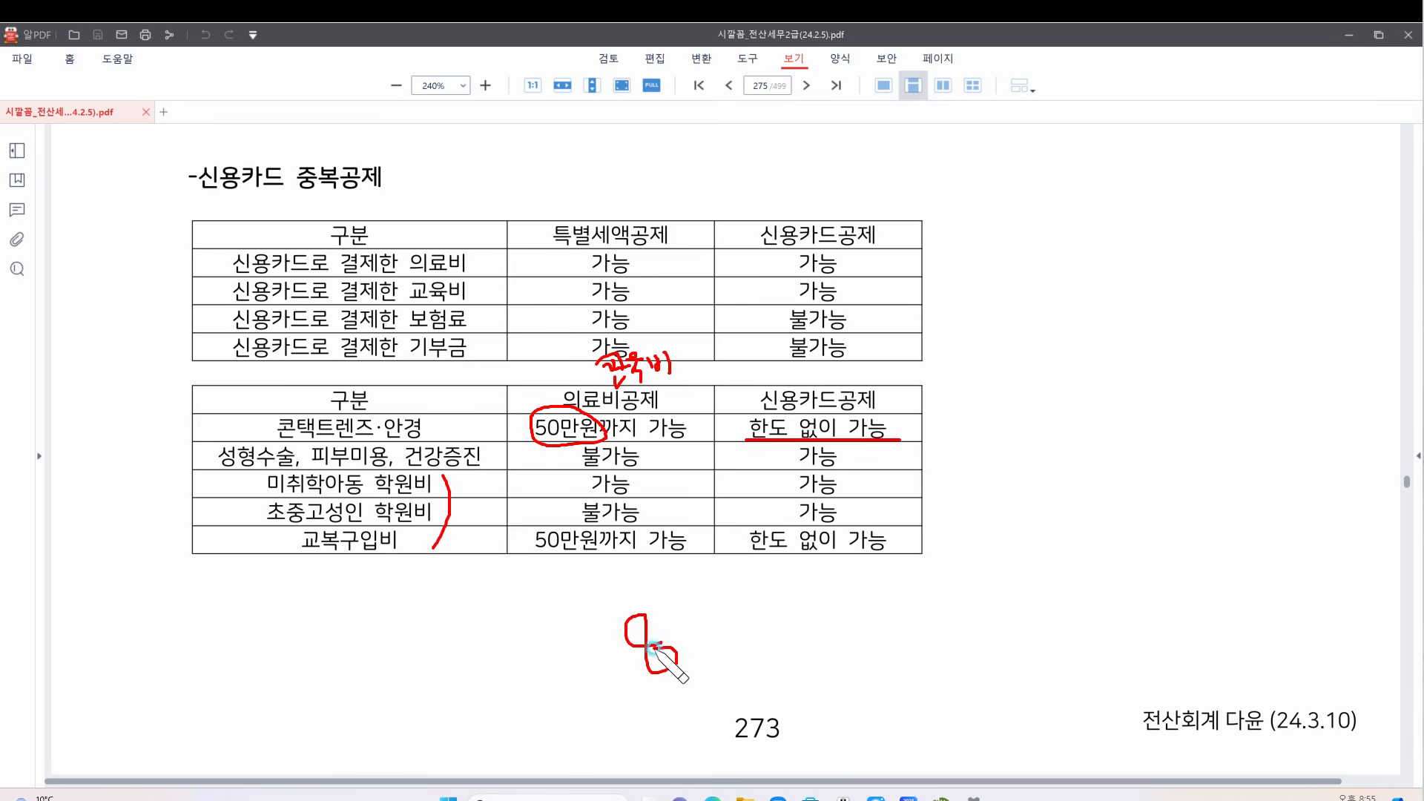
mouse_move(683, 616)
left_mouse_down()
mouse_move(688, 644)
mouse_move(695, 612)
mouse_move(690, 648)
left_mouse_up()
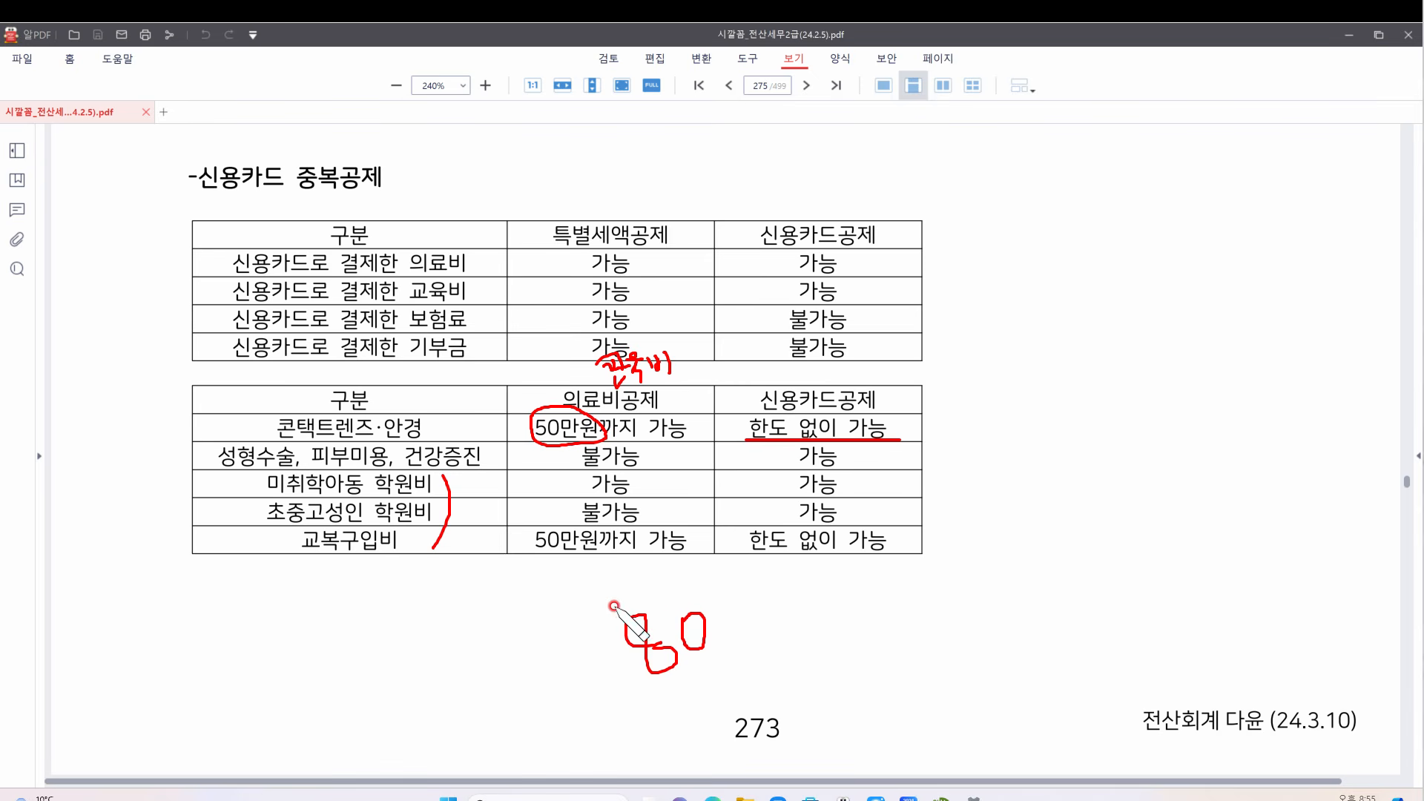
mouse_move(614, 608)
left_mouse_down()
mouse_move(568, 575)
mouse_move(561, 445)
mouse_move(593, 459)
mouse_move(570, 446)
left_mouse_up()
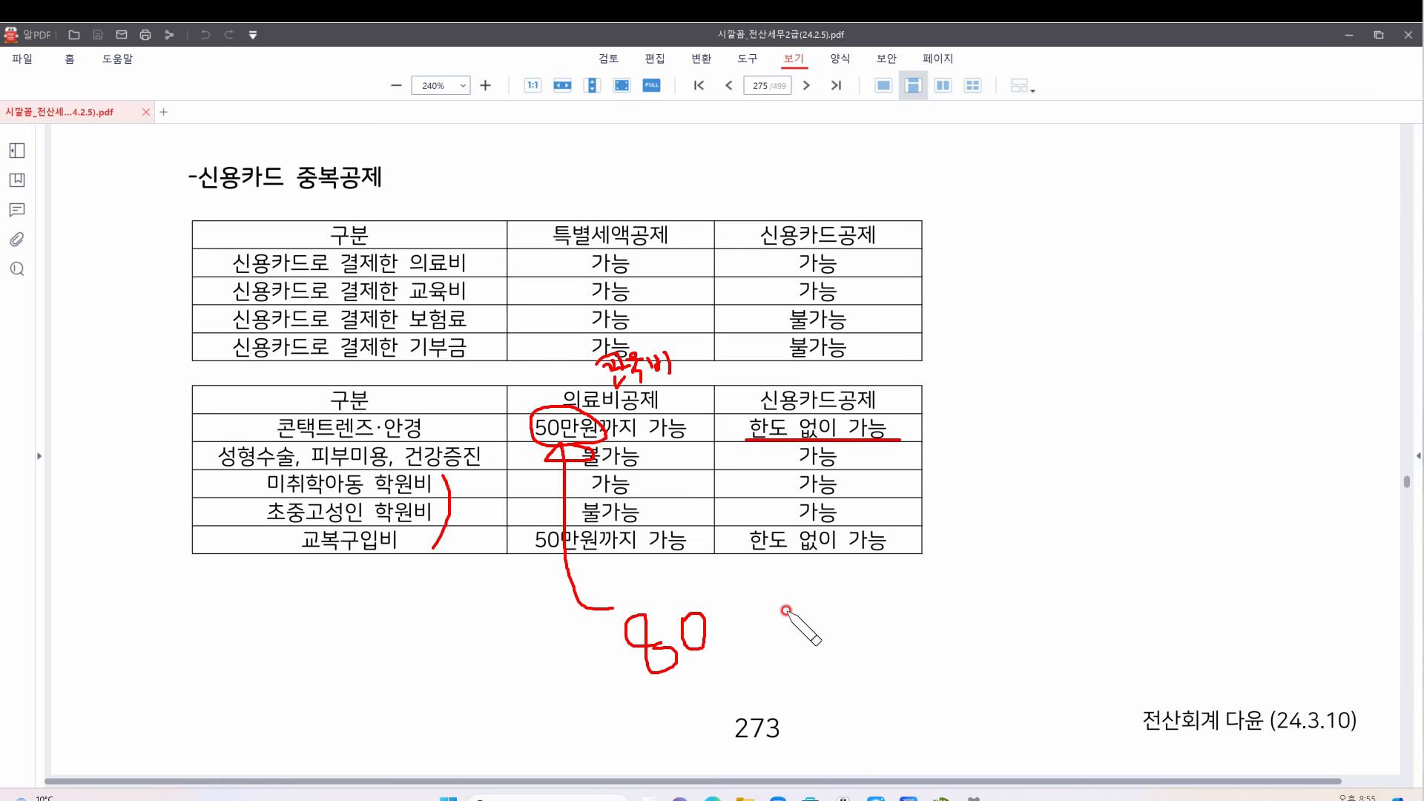
mouse_move(754, 608)
left_mouse_down()
mouse_move(912, 588)
mouse_move(902, 429)
mouse_move(920, 446)
mouse_move(923, 429)
mouse_move(956, 420)
left_mouse_up()
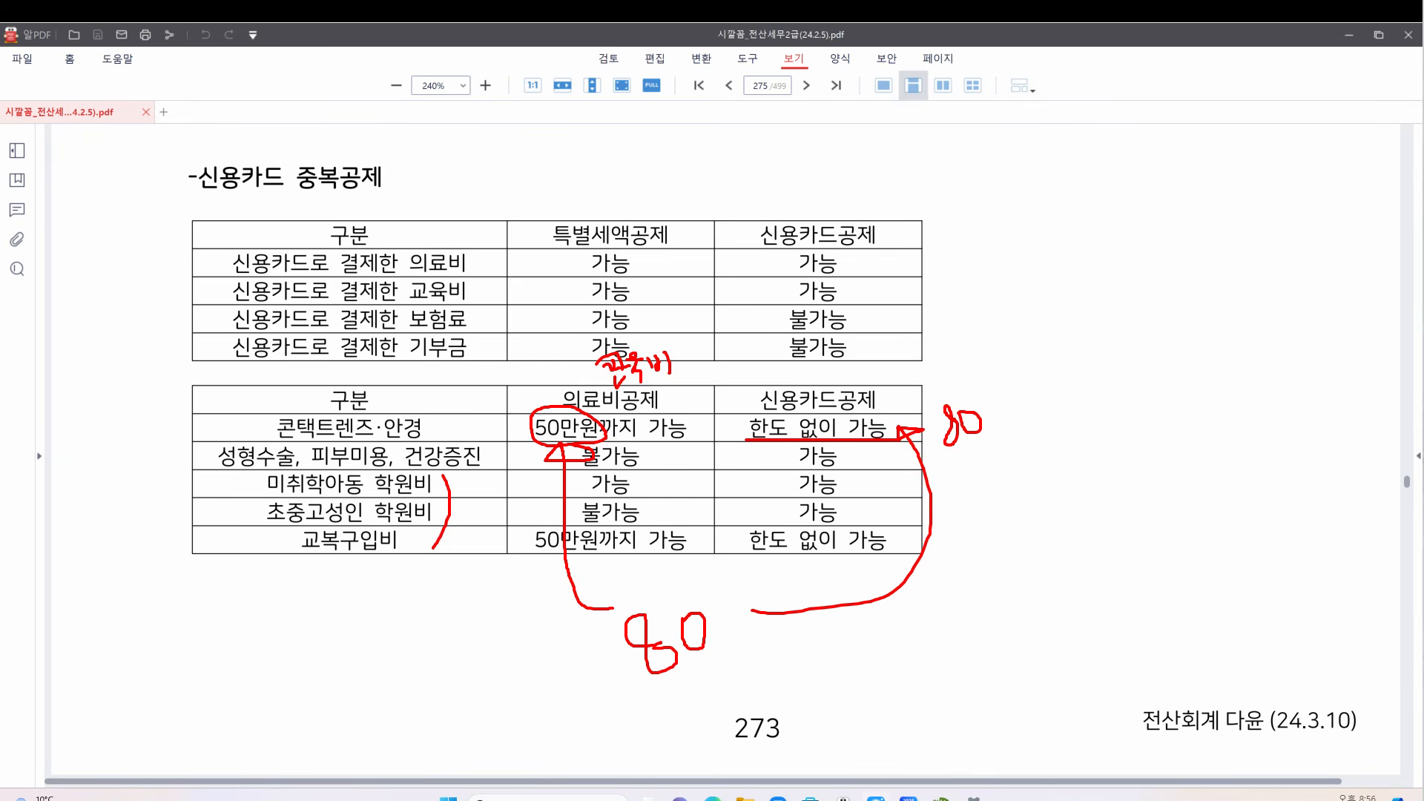
key("e")
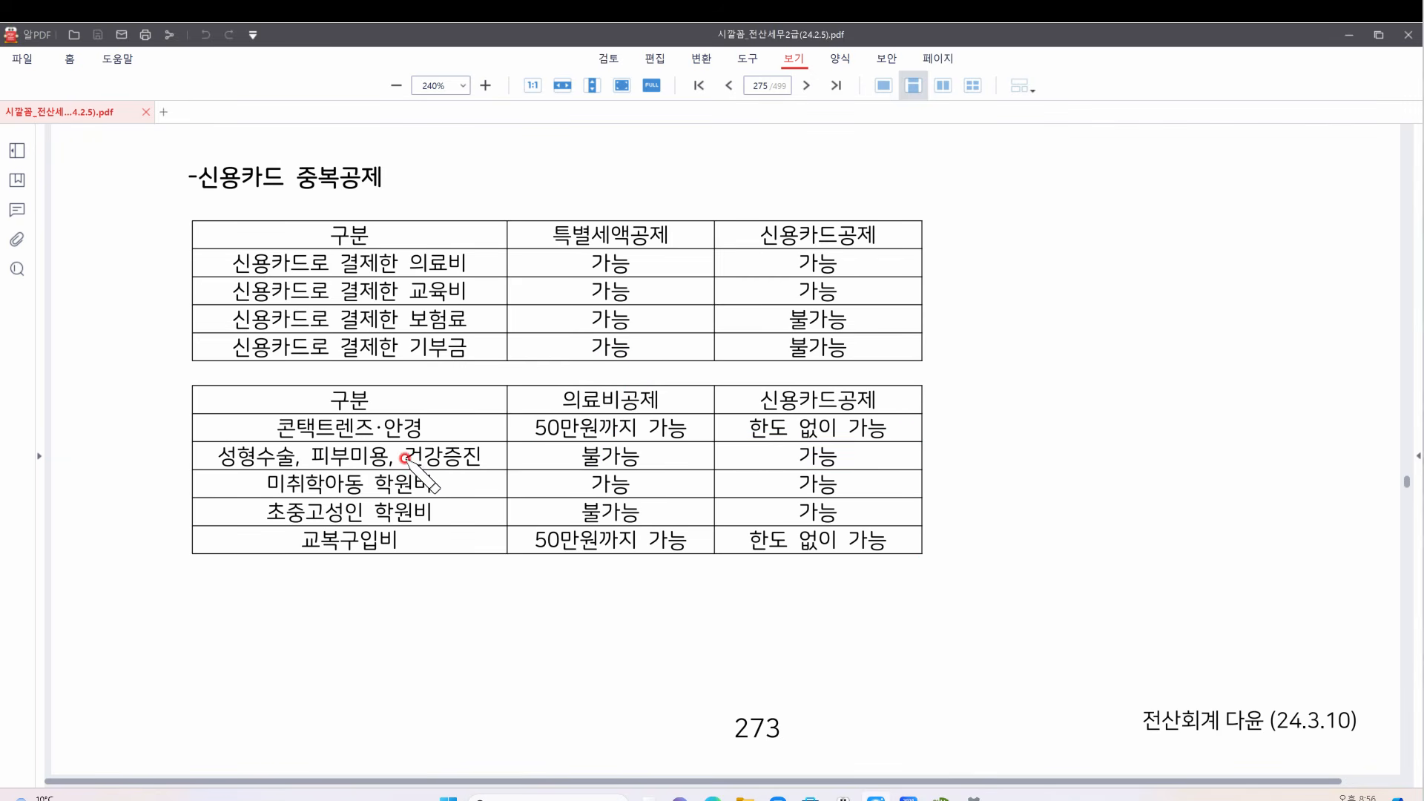
In the 성형수술 row, underline 피부미용, 불가능 and the card 가능, starring the 가능
left_click_drag(558, 468, 630, 470)
left_click_drag(787, 462, 855, 468)
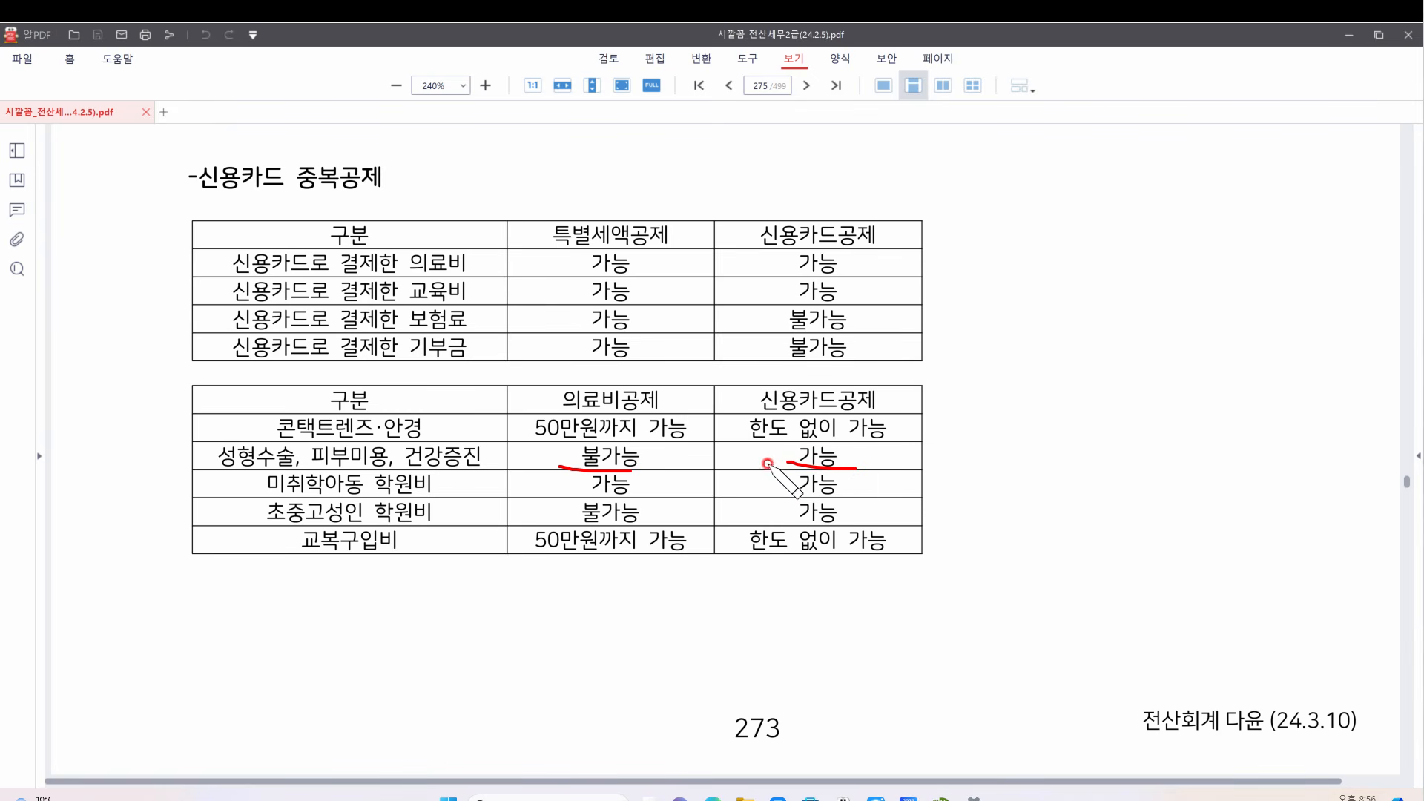
left_click_drag(875, 462, 852, 462)
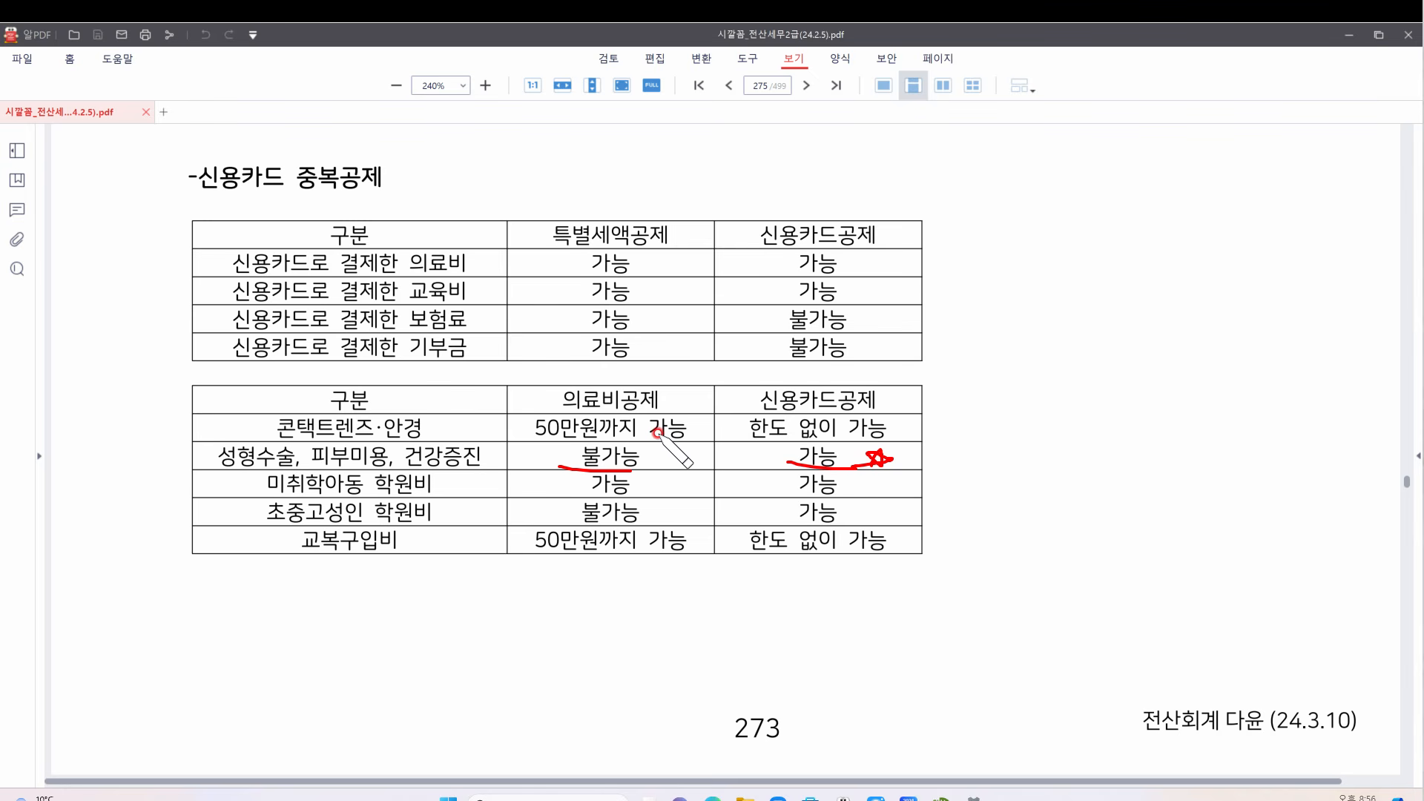
left_click_drag(304, 467, 384, 464)
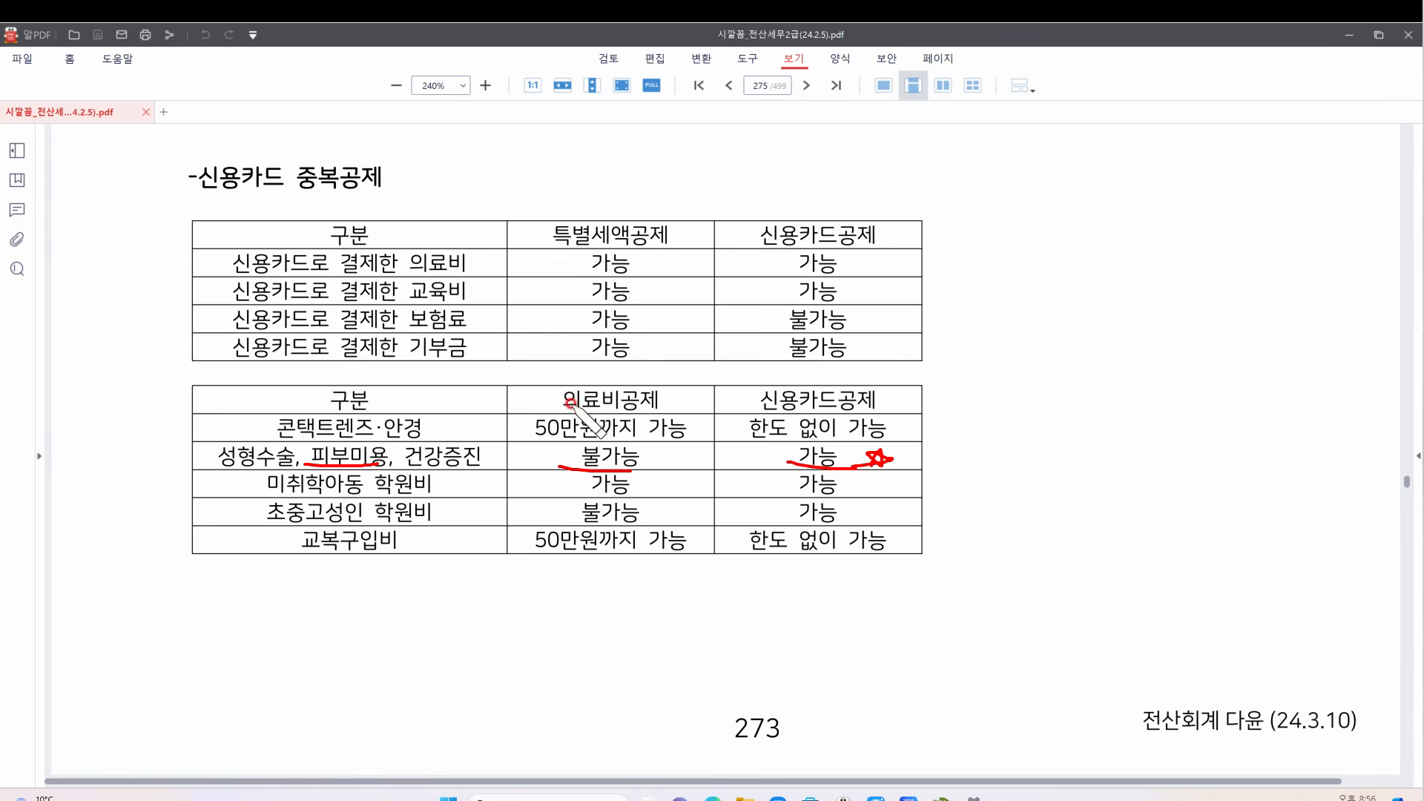
Underline the 가능/불가능 cells for 미취학아동 학원비 and 초중고성인 학원비, plus 초중고성인 학원비 itself
left_click_drag(577, 493, 624, 495)
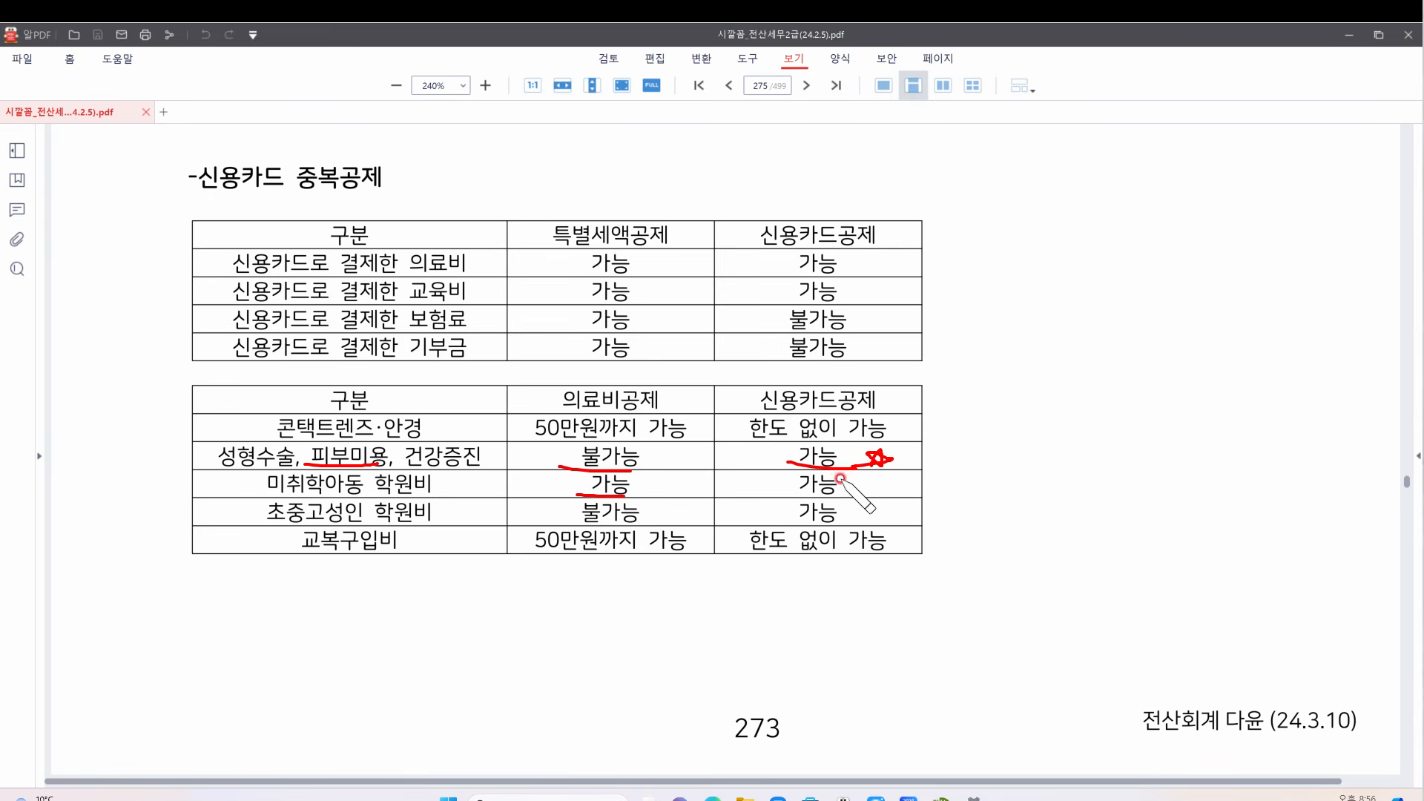
left_click_drag(783, 505, 848, 505)
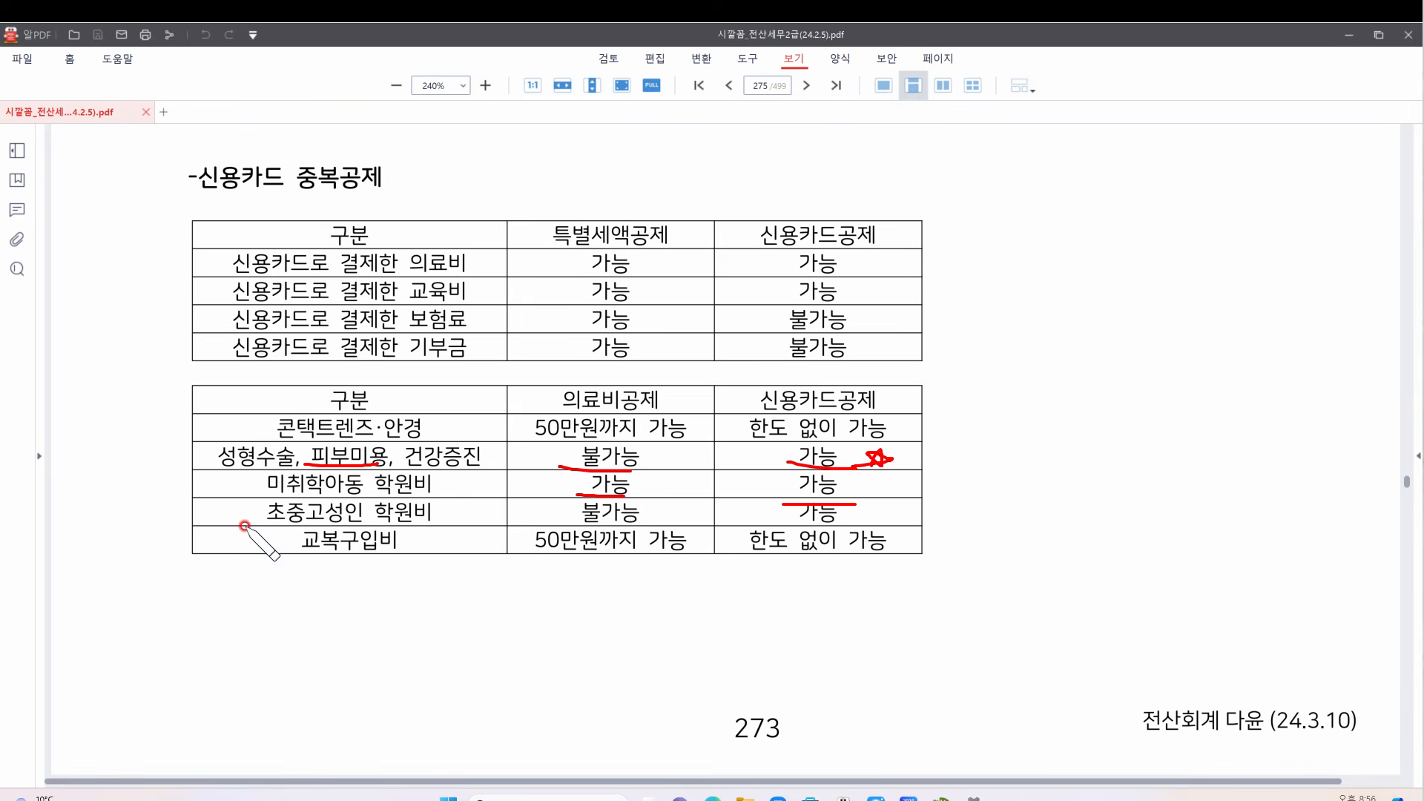
left_click_drag(243, 524, 467, 523)
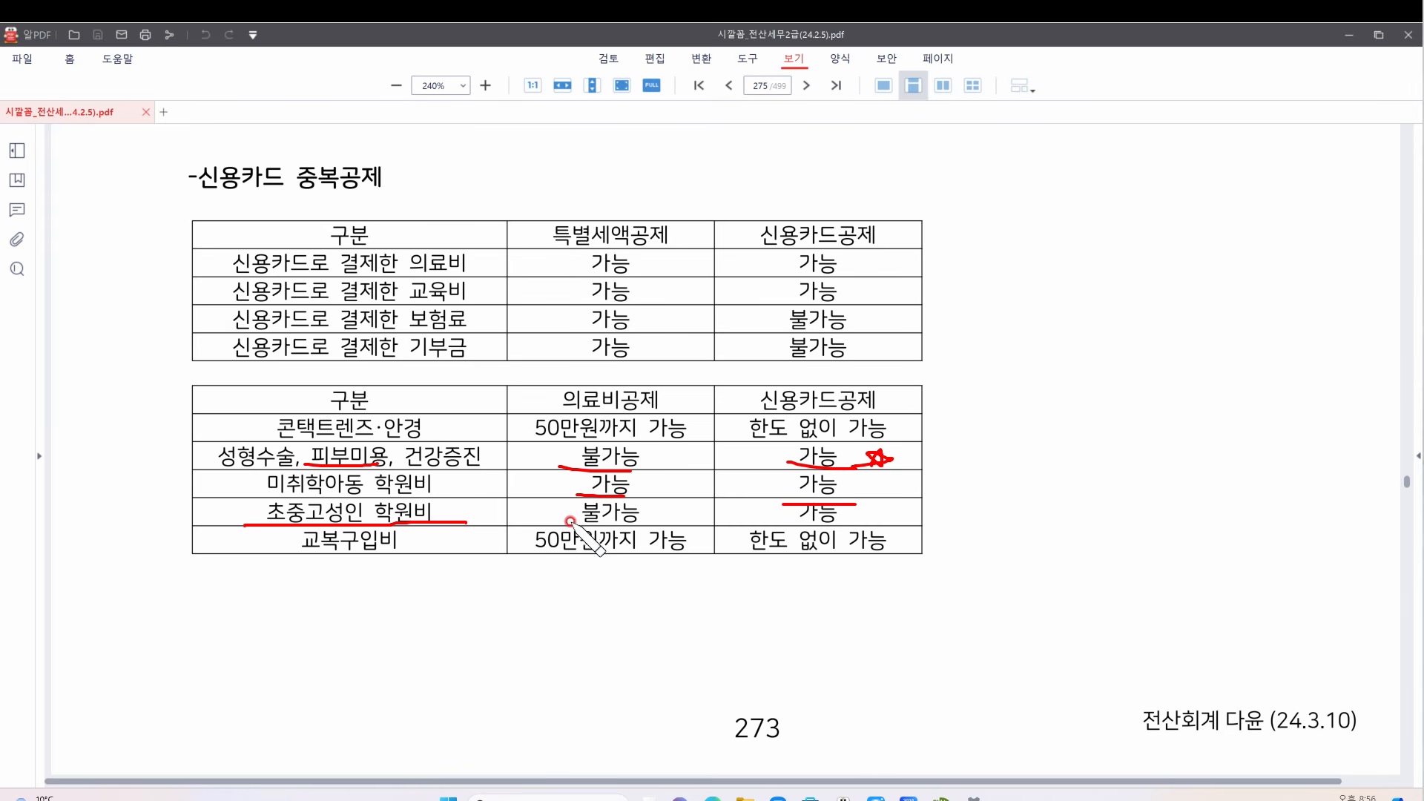
left_click_drag(569, 524, 629, 524)
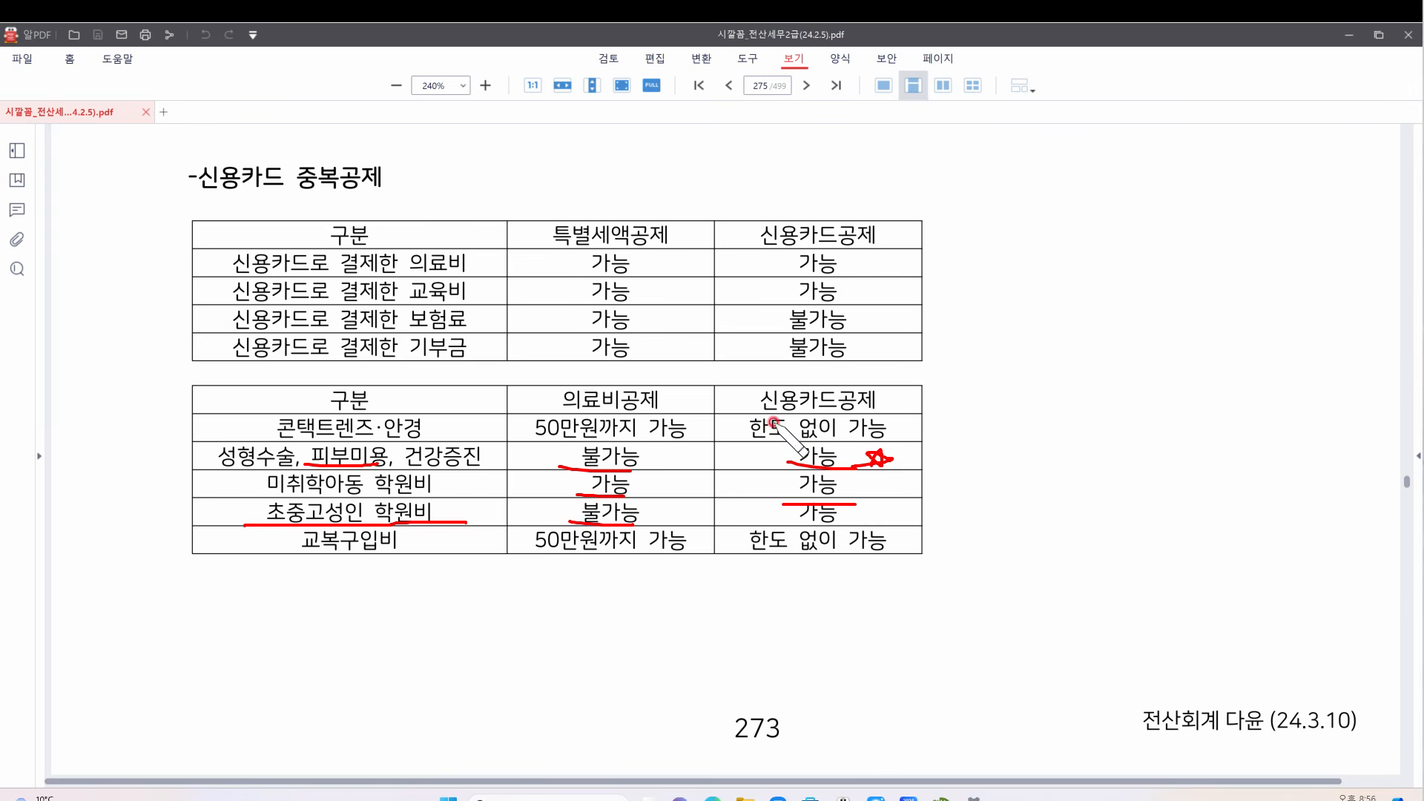
left_click_drag(797, 523, 863, 528)
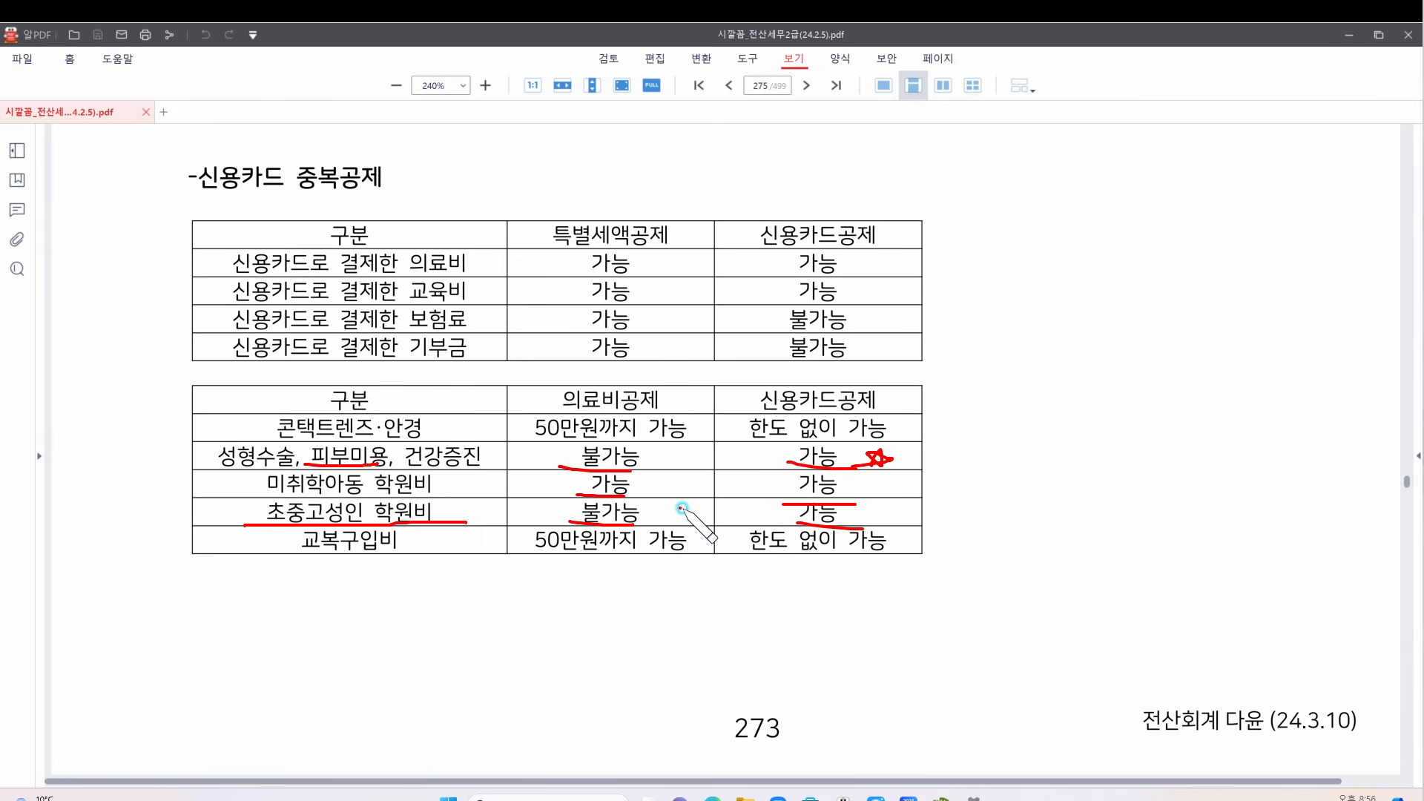
Draw an arrow from 불가능 to 가능, add a circled note, and check the card-deductible 가능
left_click_drag(679, 509, 745, 510)
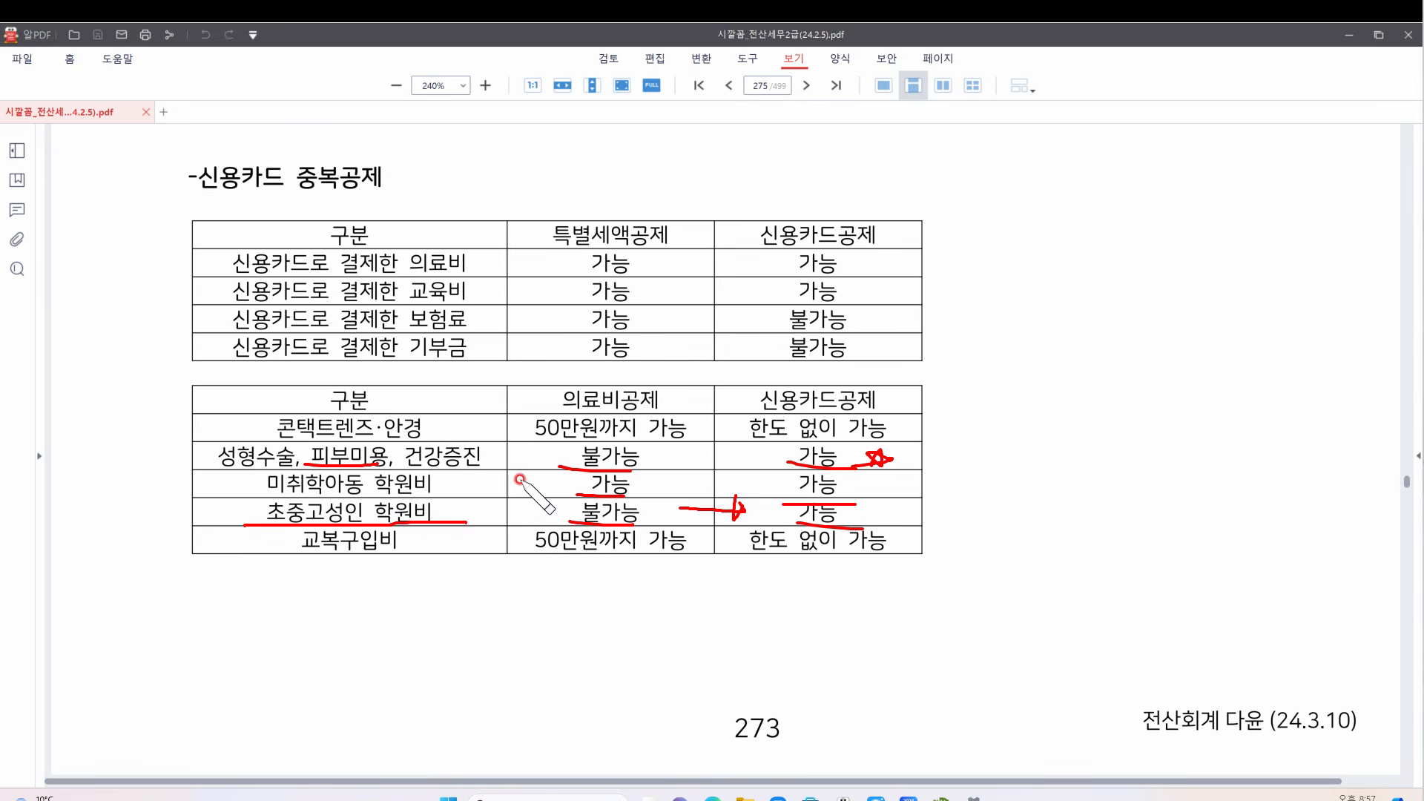
mouse_move(519, 511)
left_mouse_down()
mouse_move(565, 513)
mouse_move(512, 523)
mouse_move(549, 481)
mouse_move(567, 523)
mouse_move(528, 507)
left_mouse_up()
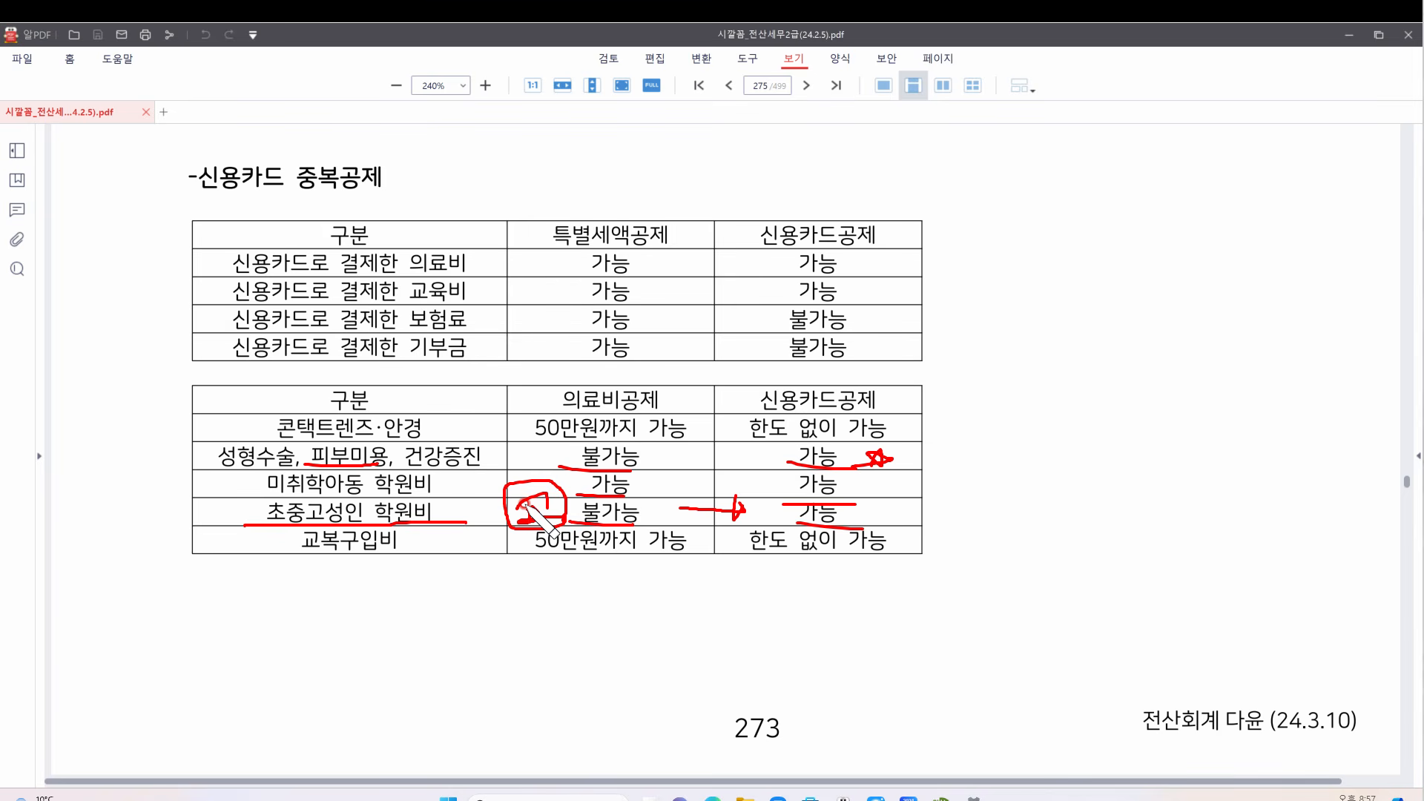
left_click_drag(526, 506, 537, 516)
left_click_drag(866, 503, 890, 490)
Underline 교복구입비, 50만원까지 and 한도 없이 가능 in the uniform row, then clear all marks
left_click_drag(308, 552, 400, 556)
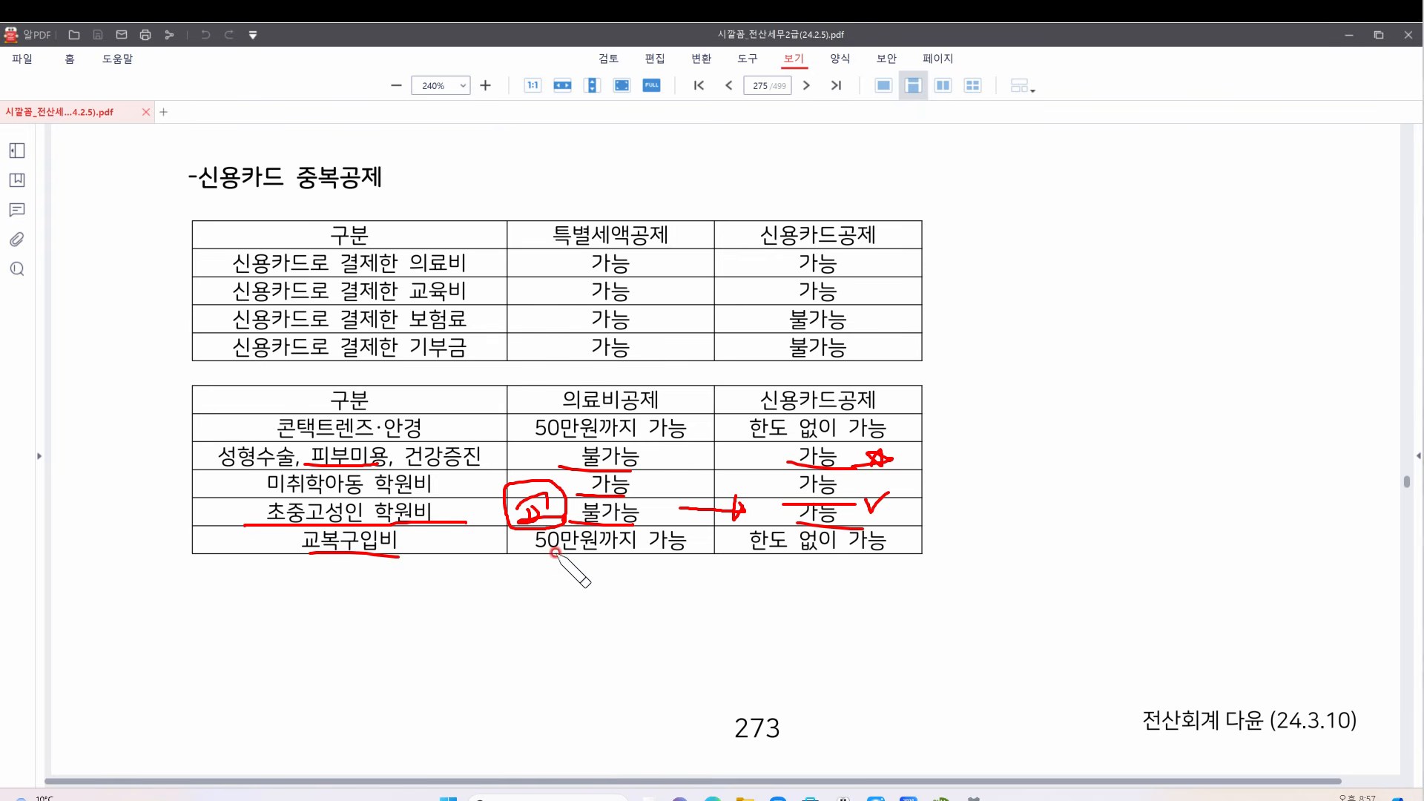
left_click_drag(544, 556, 624, 556)
left_click_drag(732, 553, 875, 552)
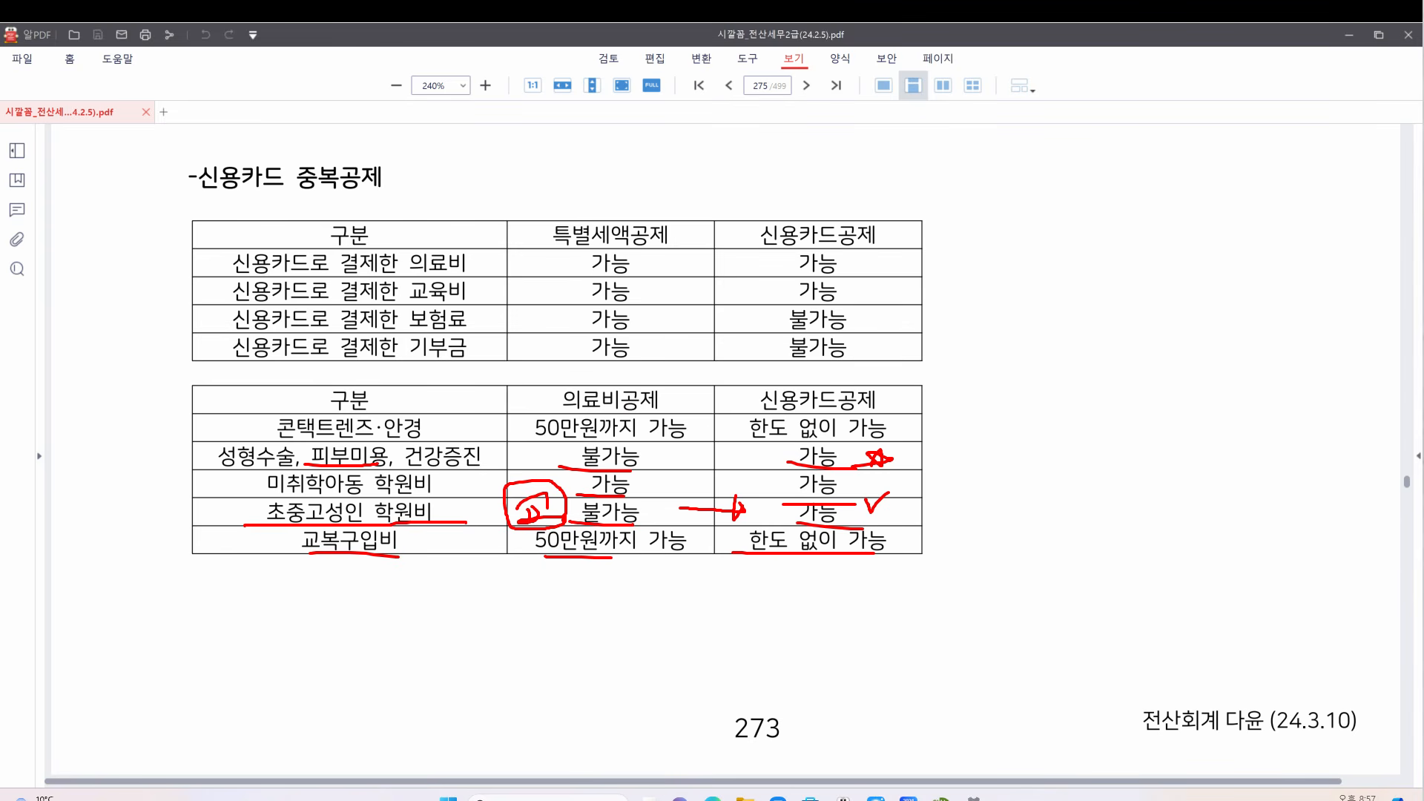
key("ctrl+shift+7")
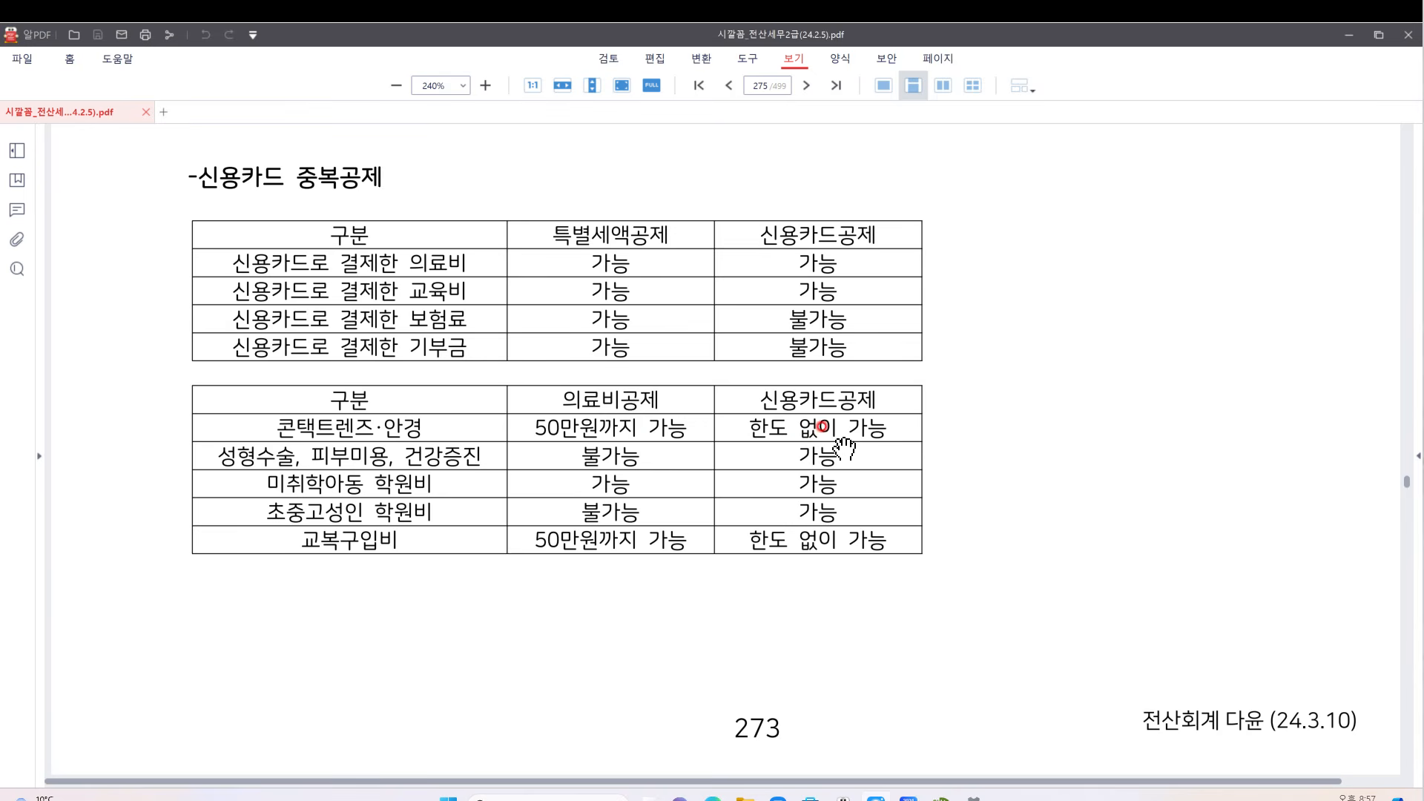
Circle 정치자금 and 본인만, and underline 국방헌금, 구호금품 and 학교 및 공공의료기관등 in red
scroll(746, 460, "down", 6)
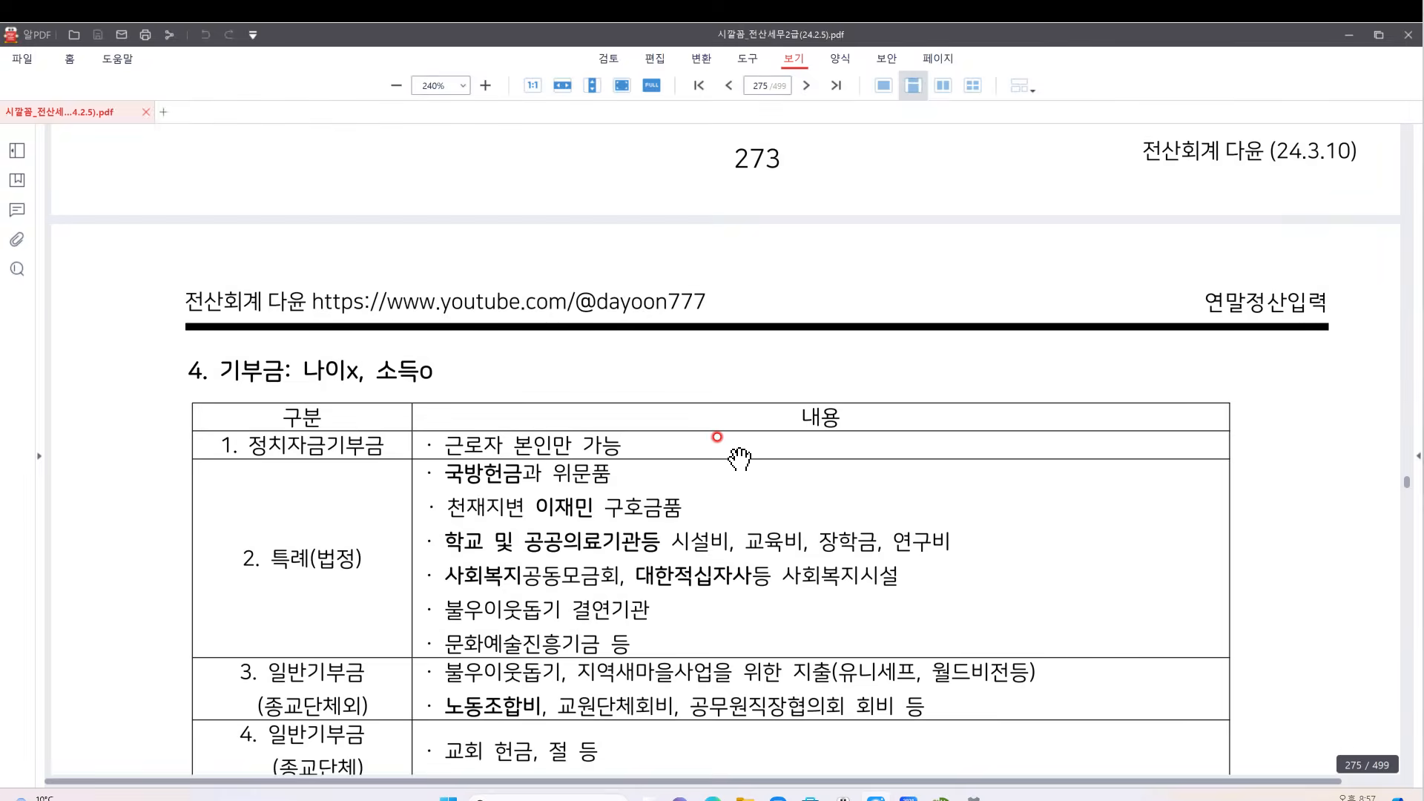
scroll(740, 459, "down", 3)
scroll(749, 449, "up", 1)
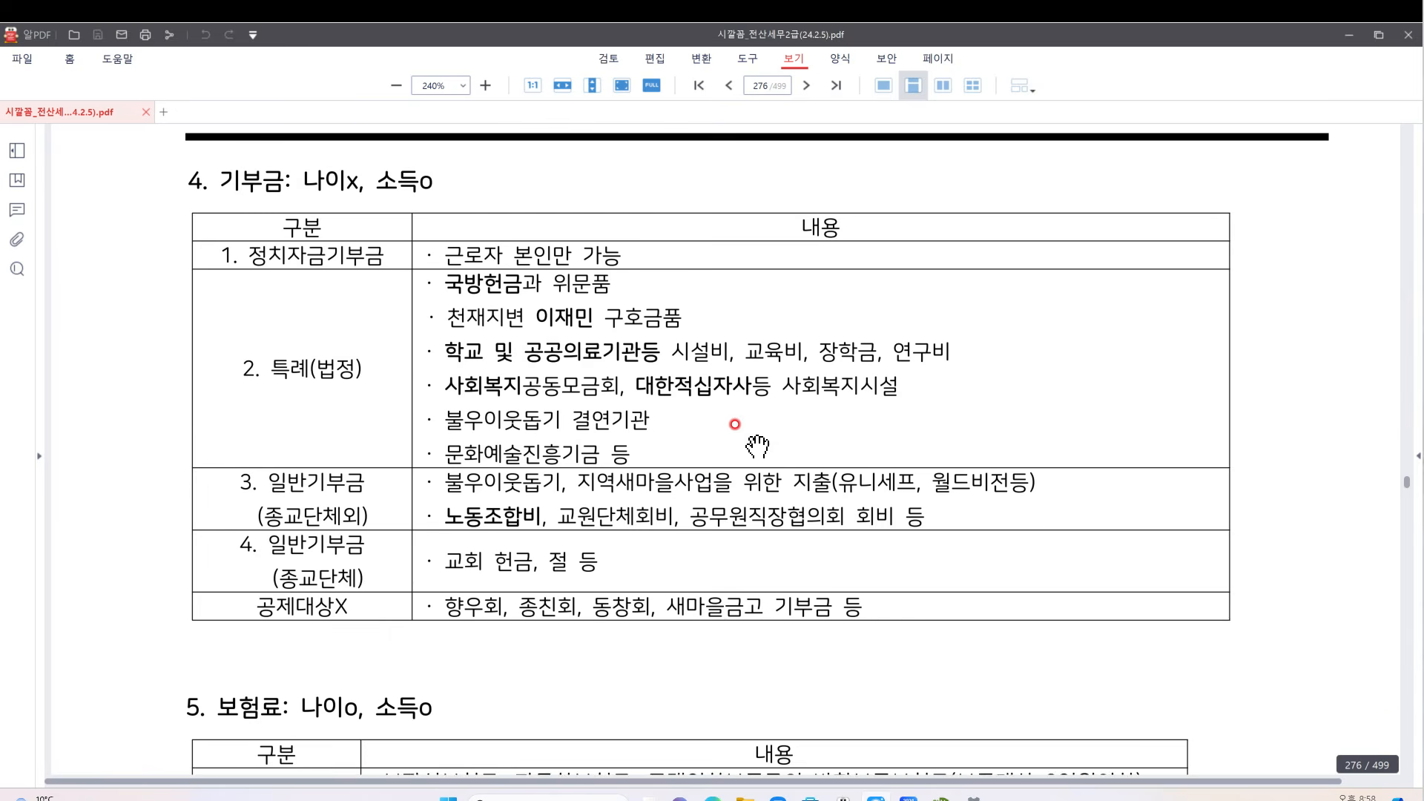
mouse_move(331, 260)
left_mouse_down()
mouse_move(281, 272)
mouse_move(331, 260)
left_mouse_up()
mouse_move(592, 260)
left_mouse_down()
mouse_move(557, 272)
mouse_move(581, 268)
left_mouse_up()
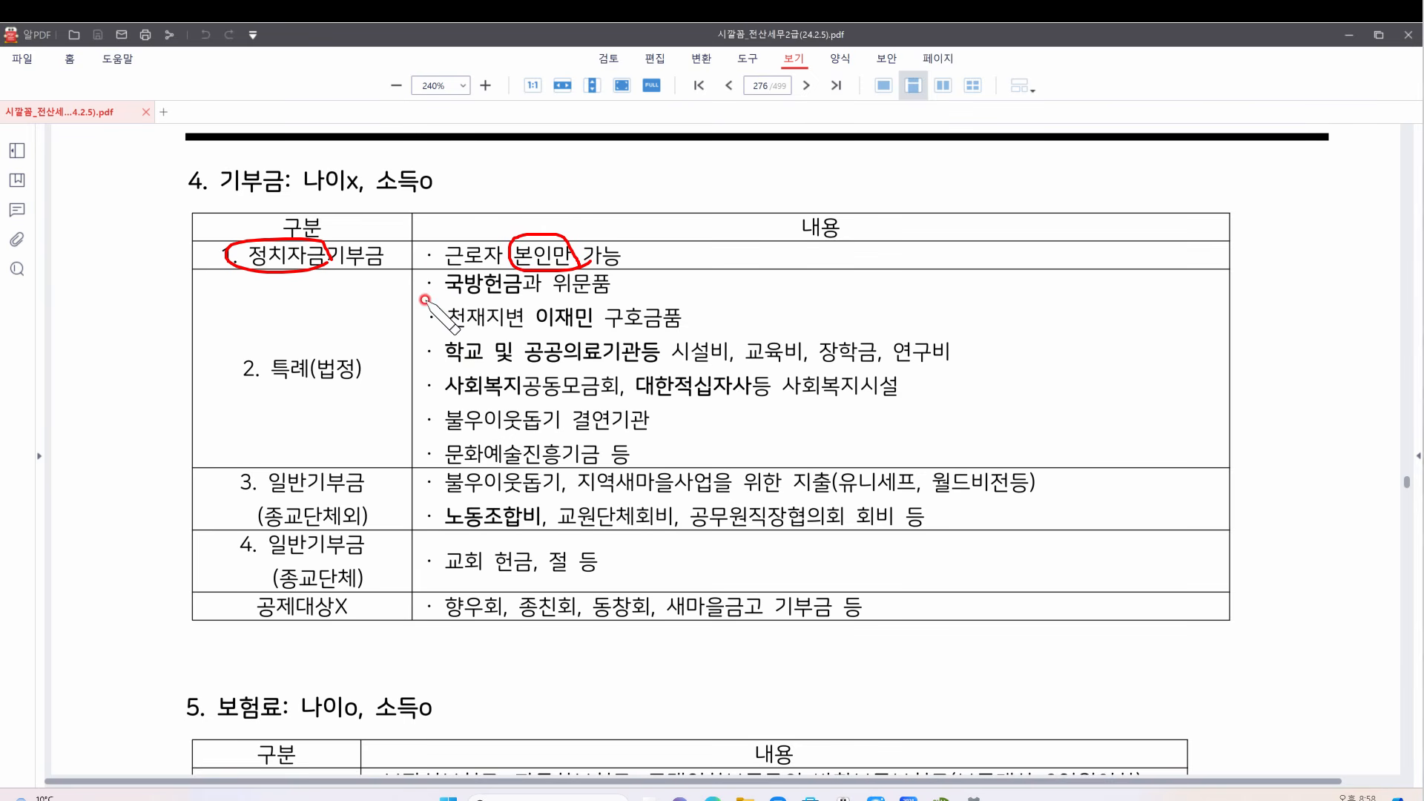
left_click_drag(422, 300, 527, 298)
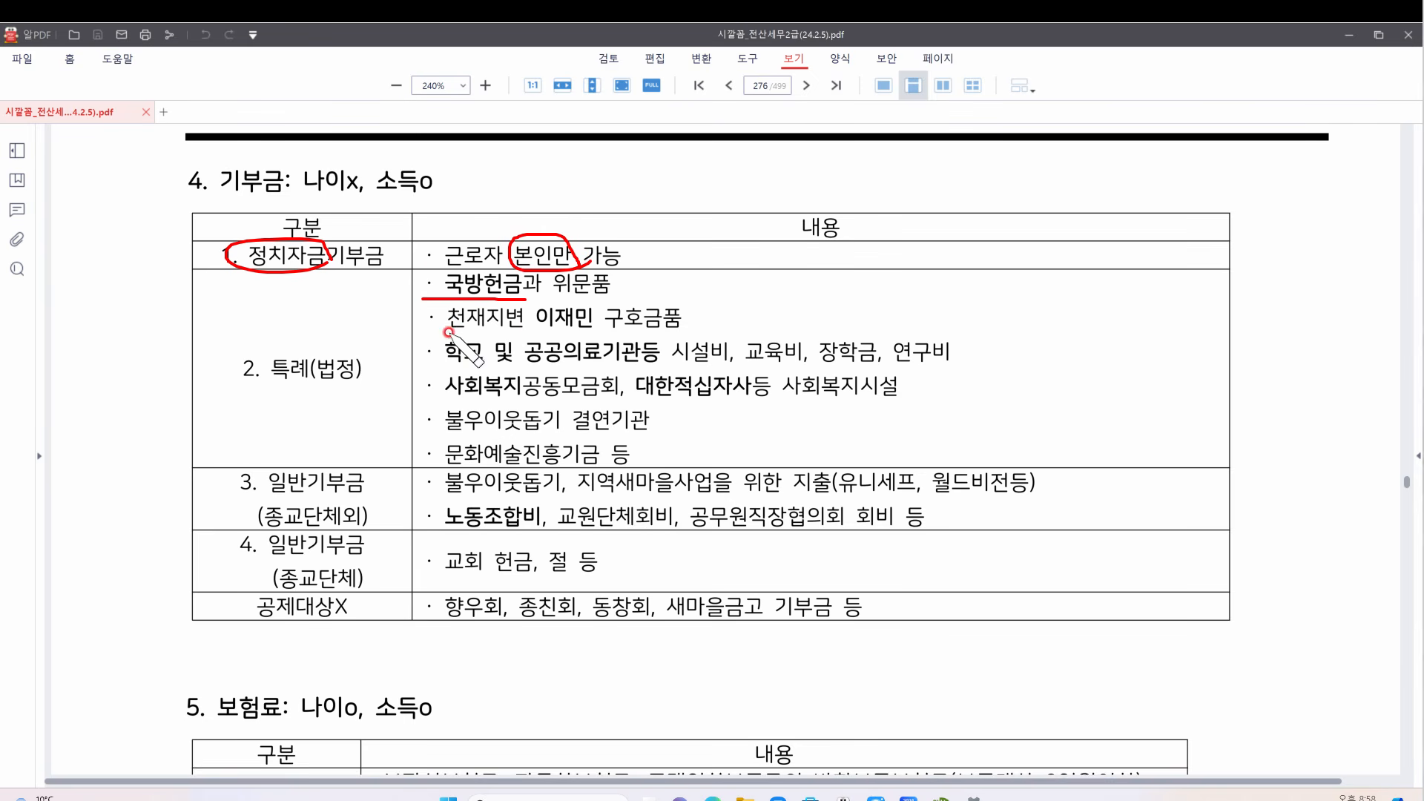
left_click_drag(447, 334, 703, 328)
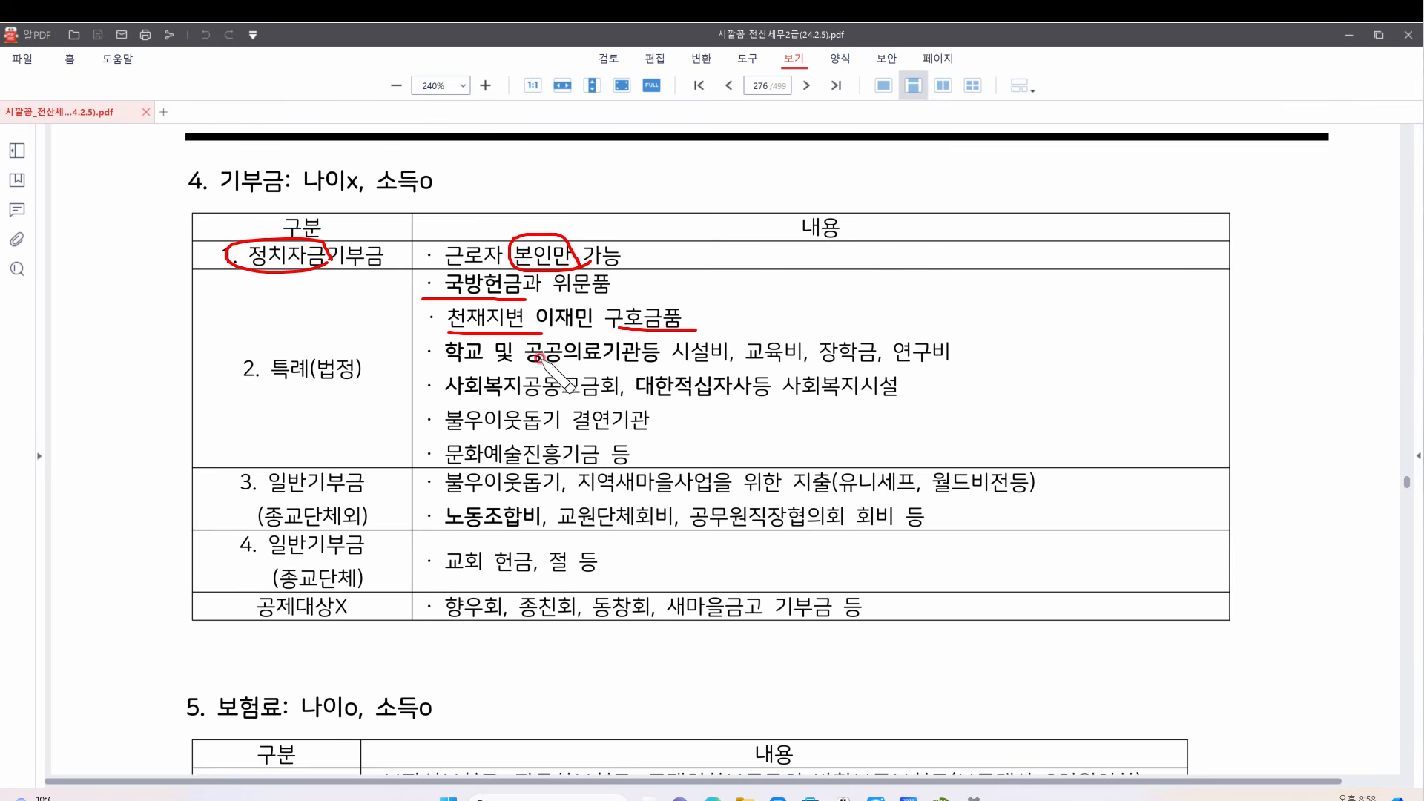
left_click_drag(432, 361, 665, 367)
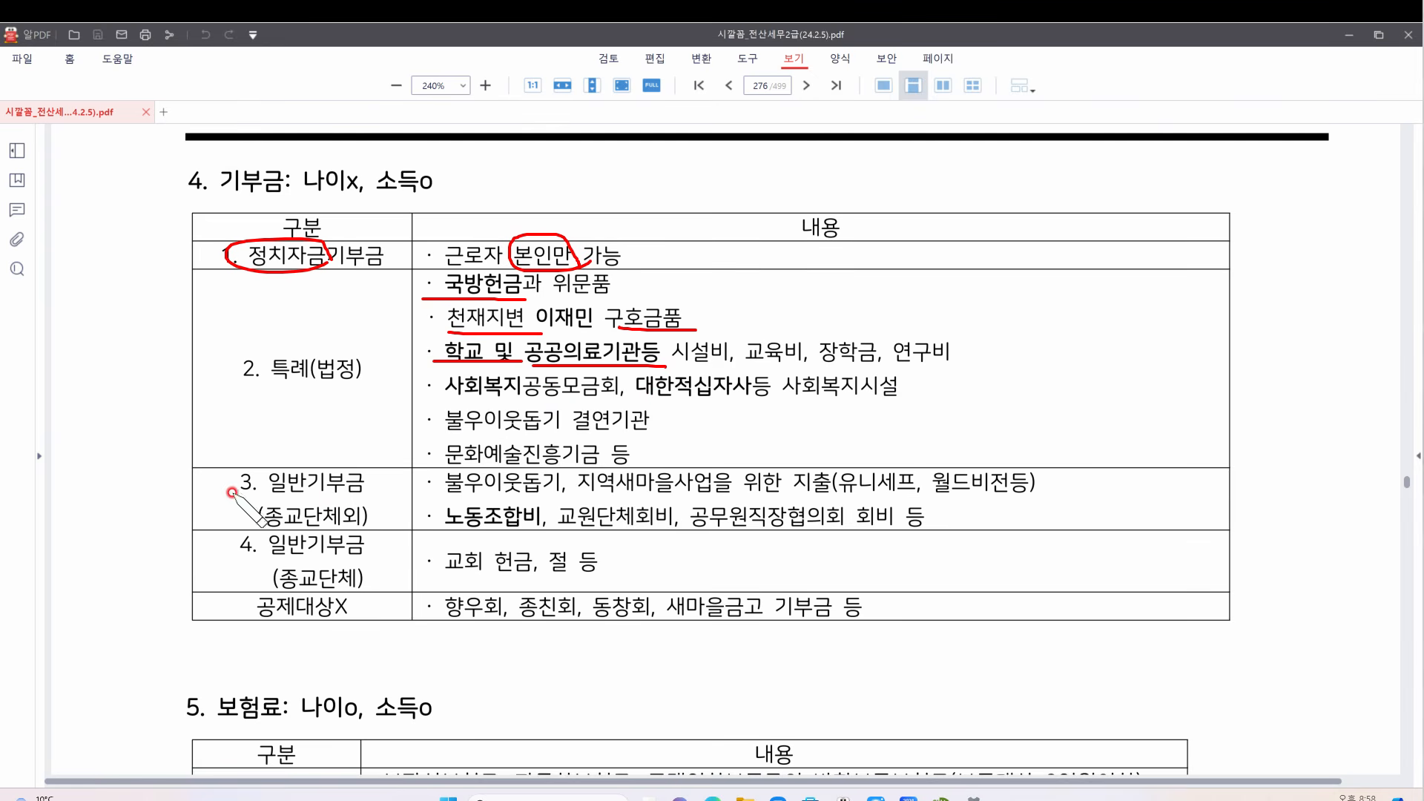
Bracket the general donation rows, tick 교회 and 절, and underline 종교단체외, 유니세프/월드비전 and 노동조합비
mouse_move(234, 481)
left_mouse_down()
mouse_move(189, 508)
mouse_move(219, 551)
mouse_move(377, 592)
left_mouse_up()
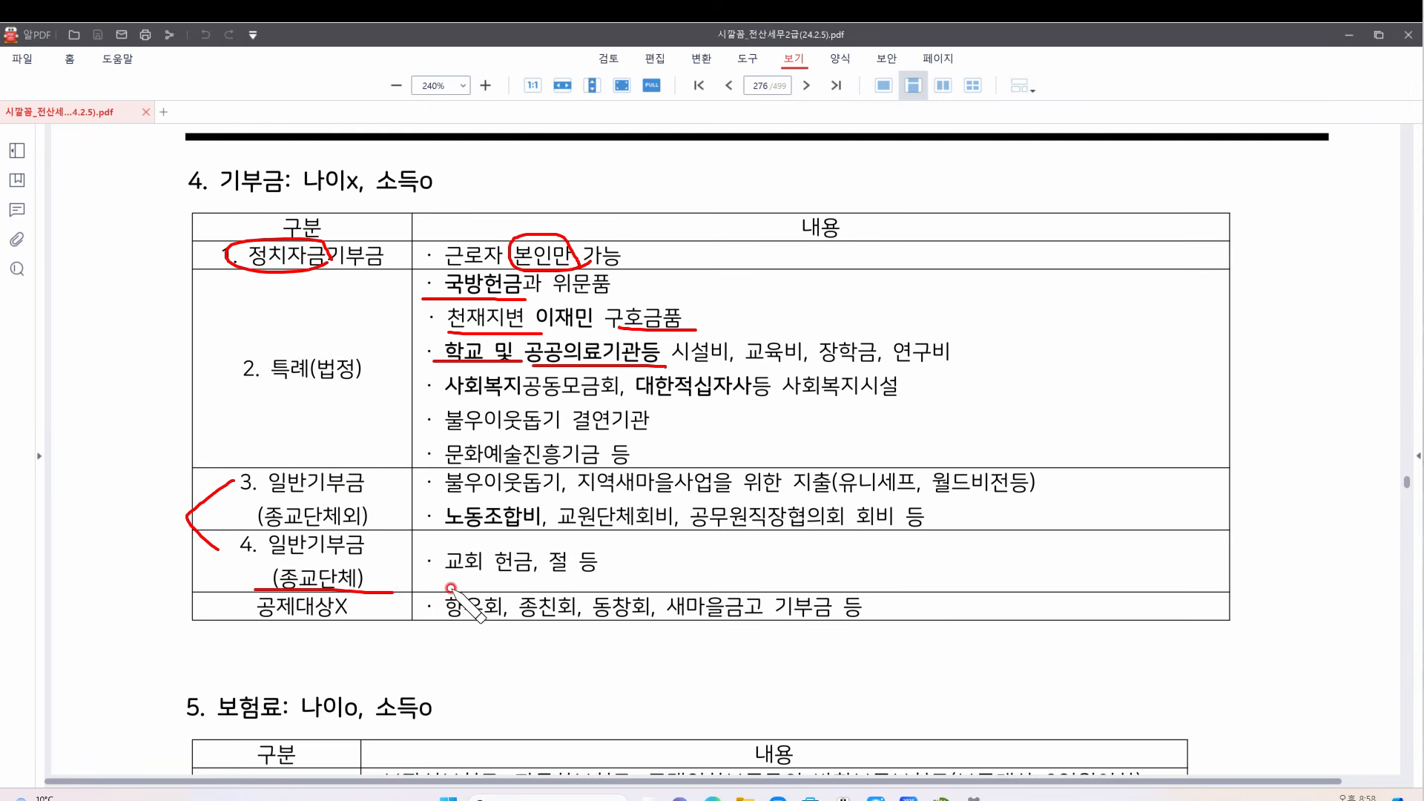
left_click_drag(252, 528, 357, 528)
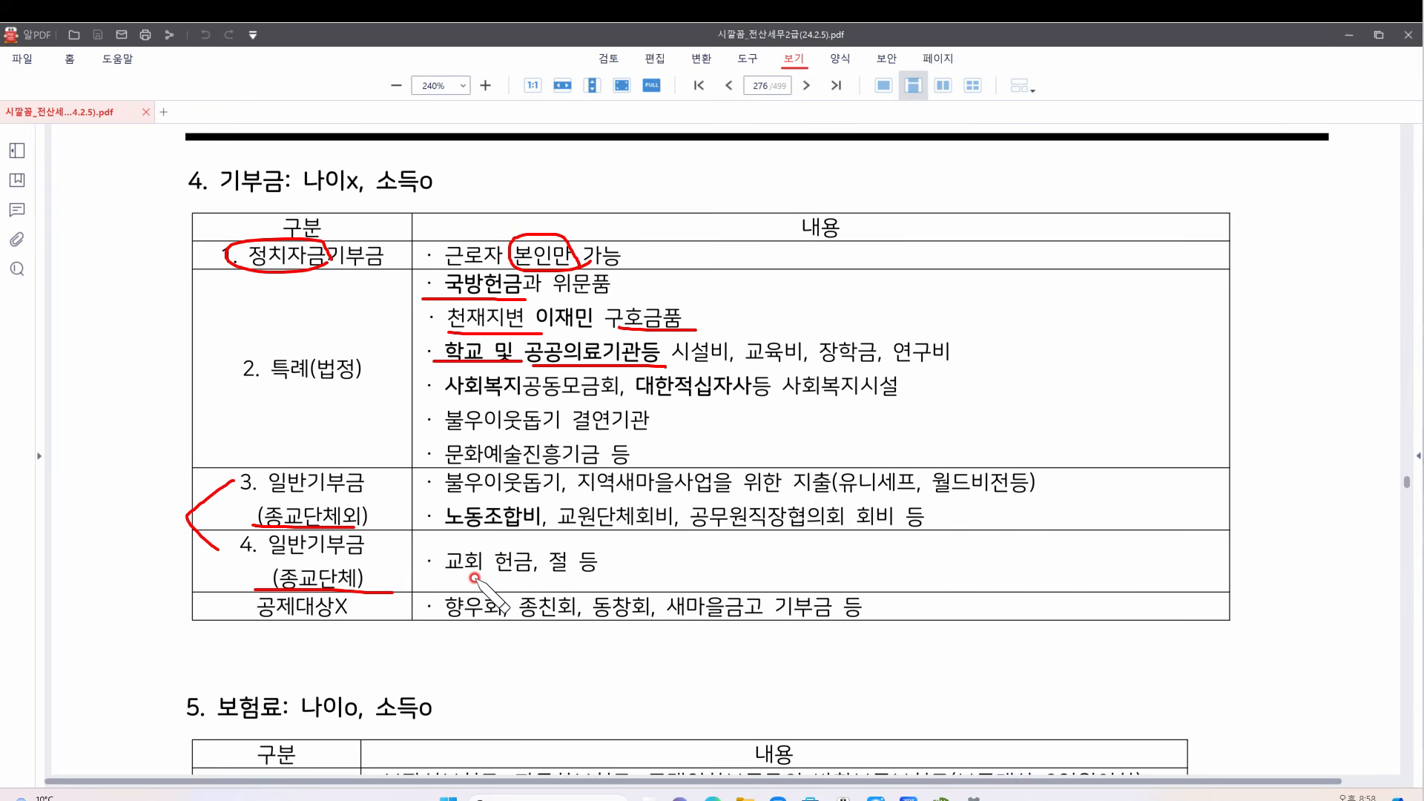
left_click_drag(465, 536, 492, 531)
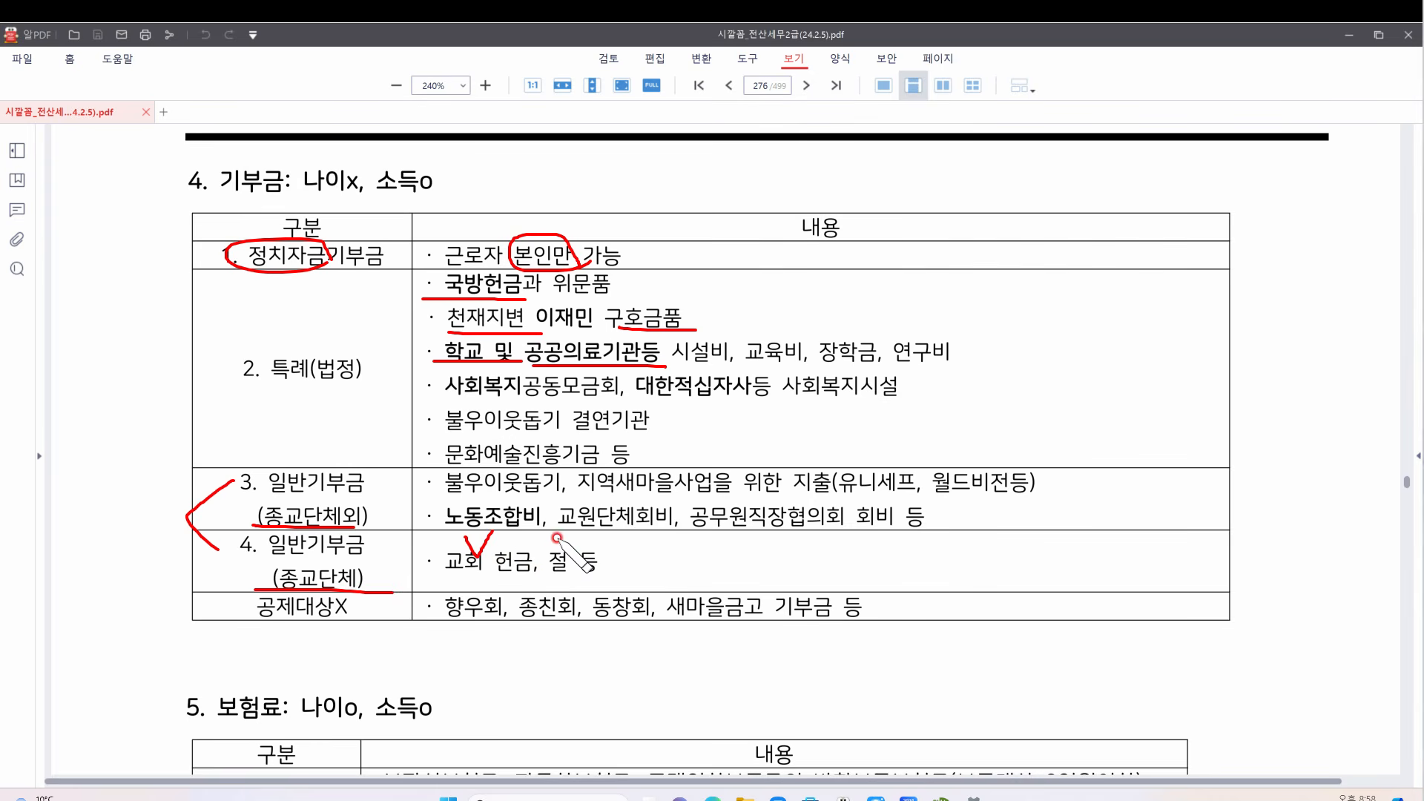
mouse_move(551, 535)
left_mouse_down()
mouse_move(556, 550)
mouse_move(574, 522)
left_mouse_up()
left_click_drag(834, 493, 1046, 499)
left_click_drag(436, 522, 706, 526)
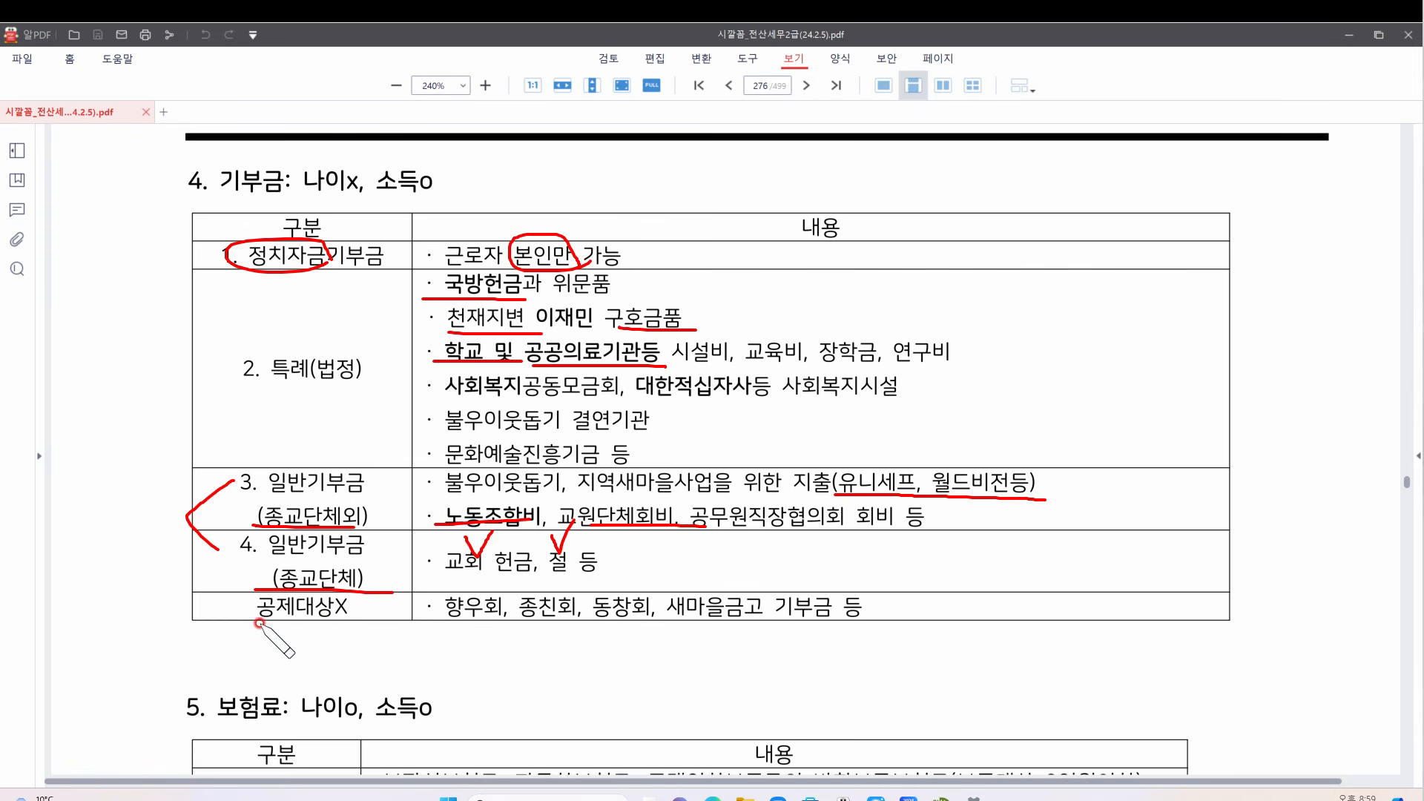
Squiggle under 공제대상X and circle 향우회, then clear all red marks from the donation table
left_click_drag(257, 636, 353, 621)
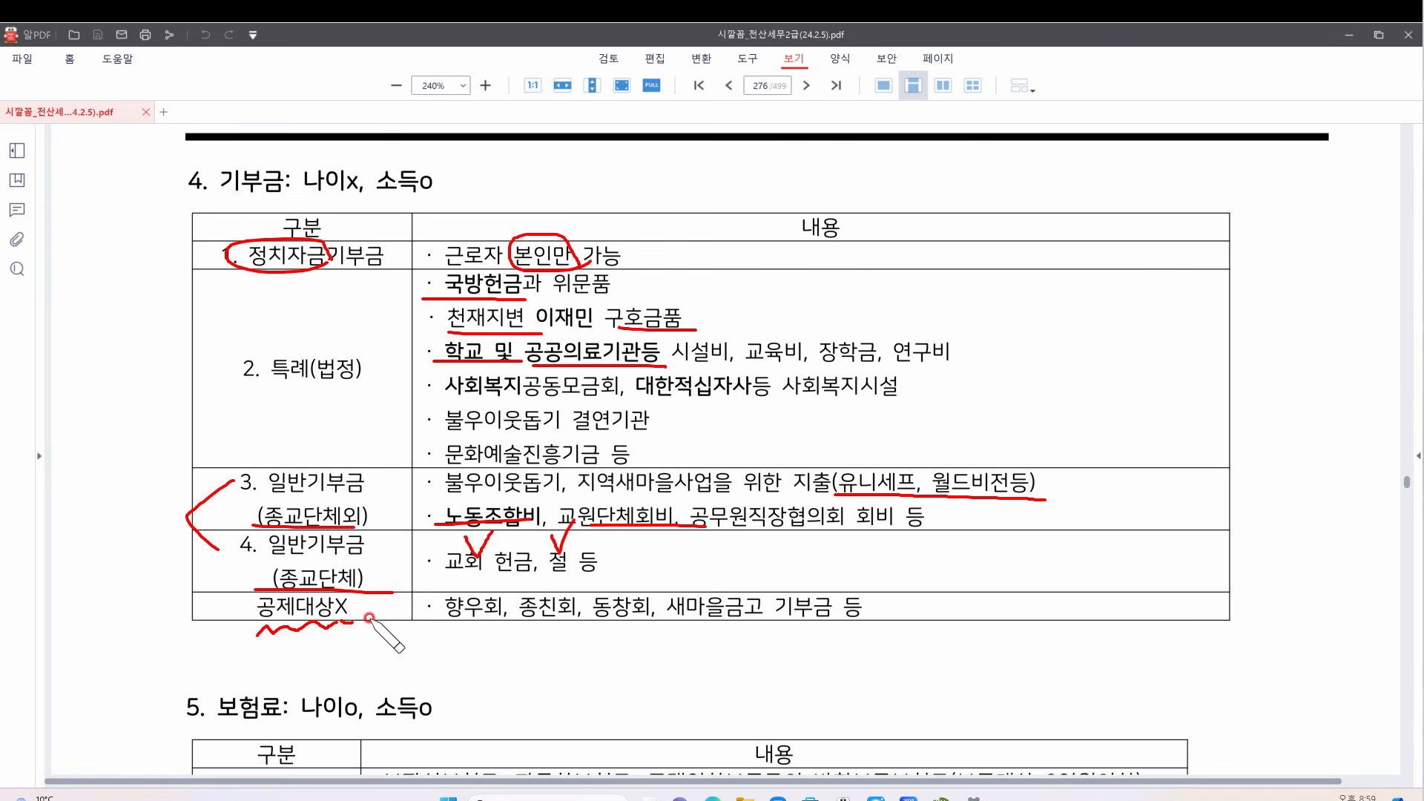
left_click_drag(489, 624, 804, 617)
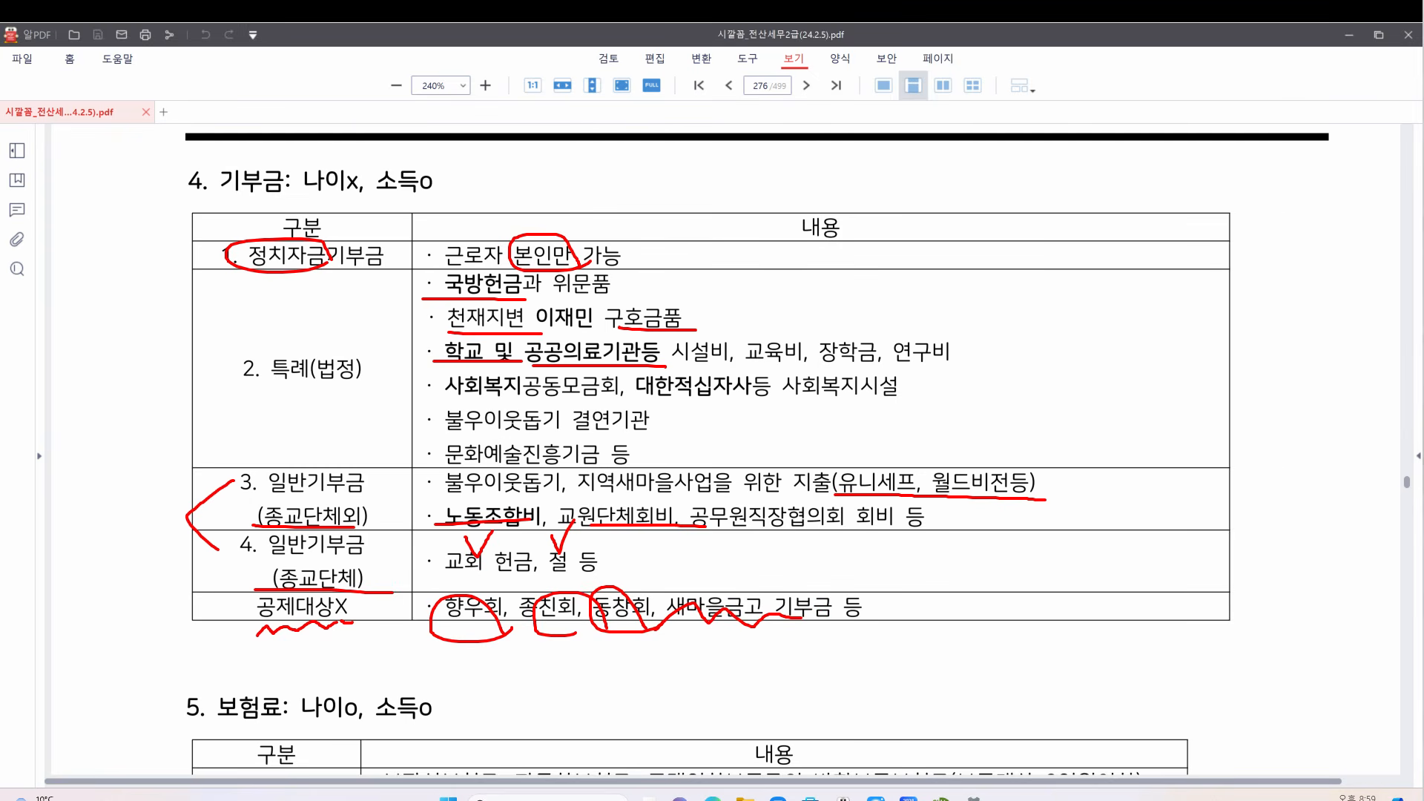
key("Escape")
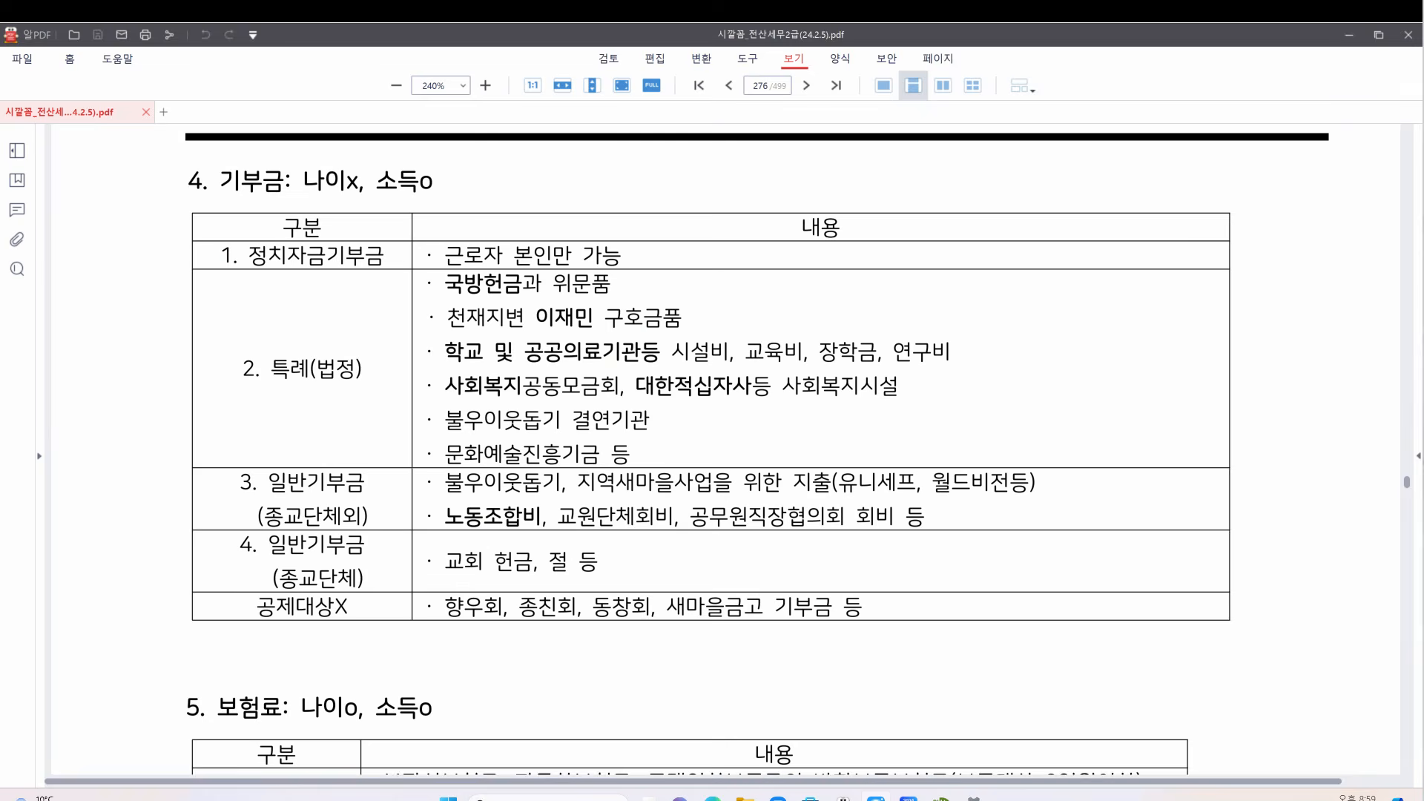
scroll(793, 336, "down", 5)
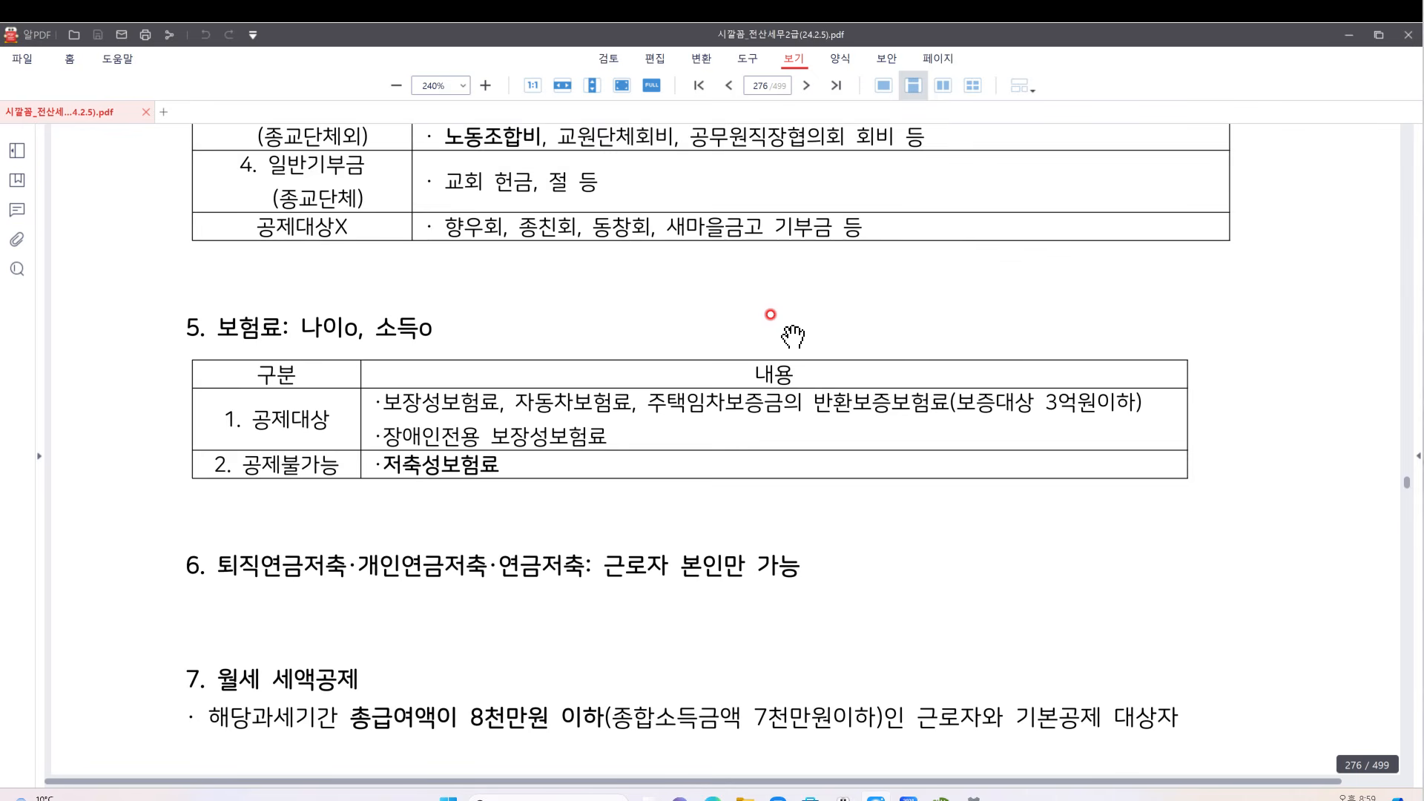
Tick 보장성보험료 and 자동차보험료 as deductible and handwrite 월세 beside section 6
scroll(793, 336, "down", 3)
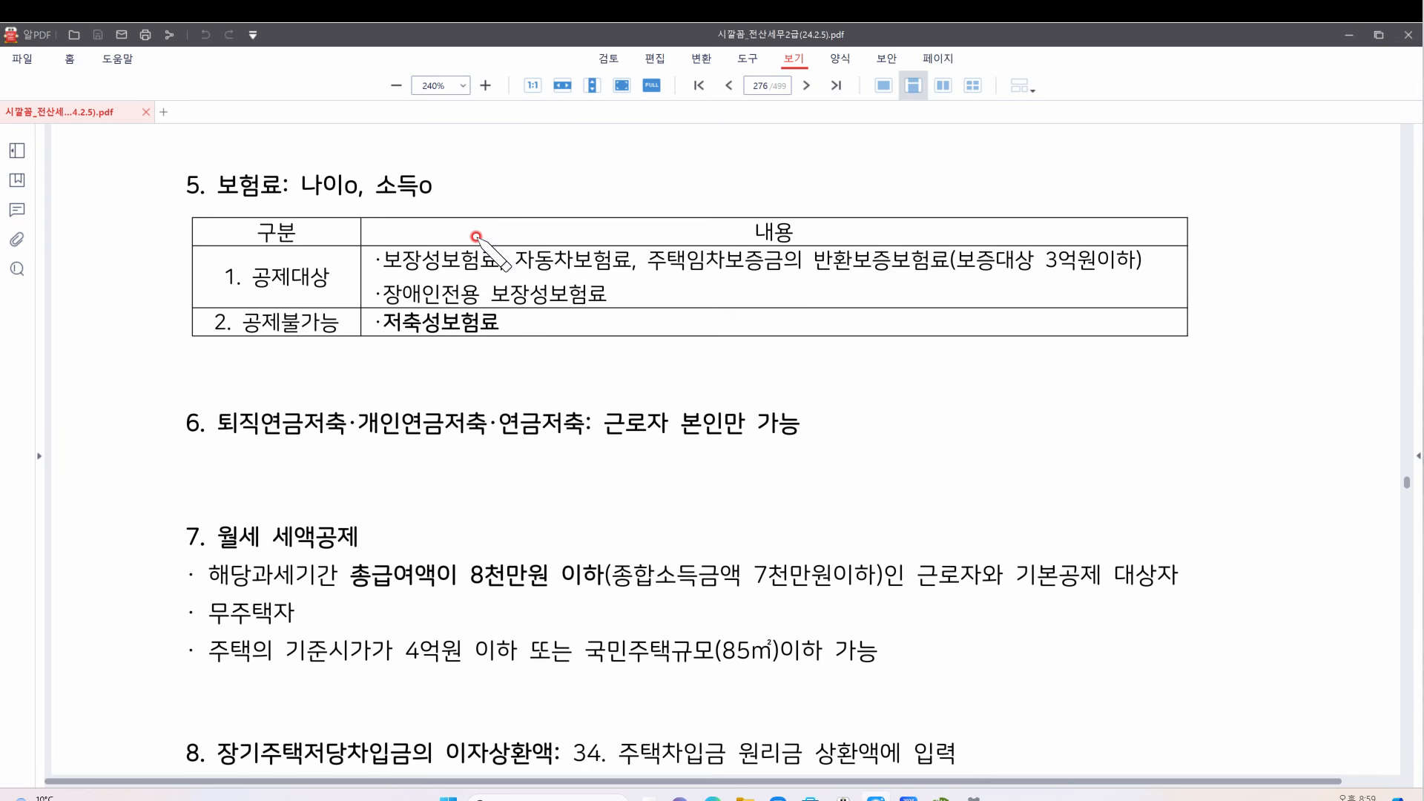
left_click_drag(459, 228, 571, 247)
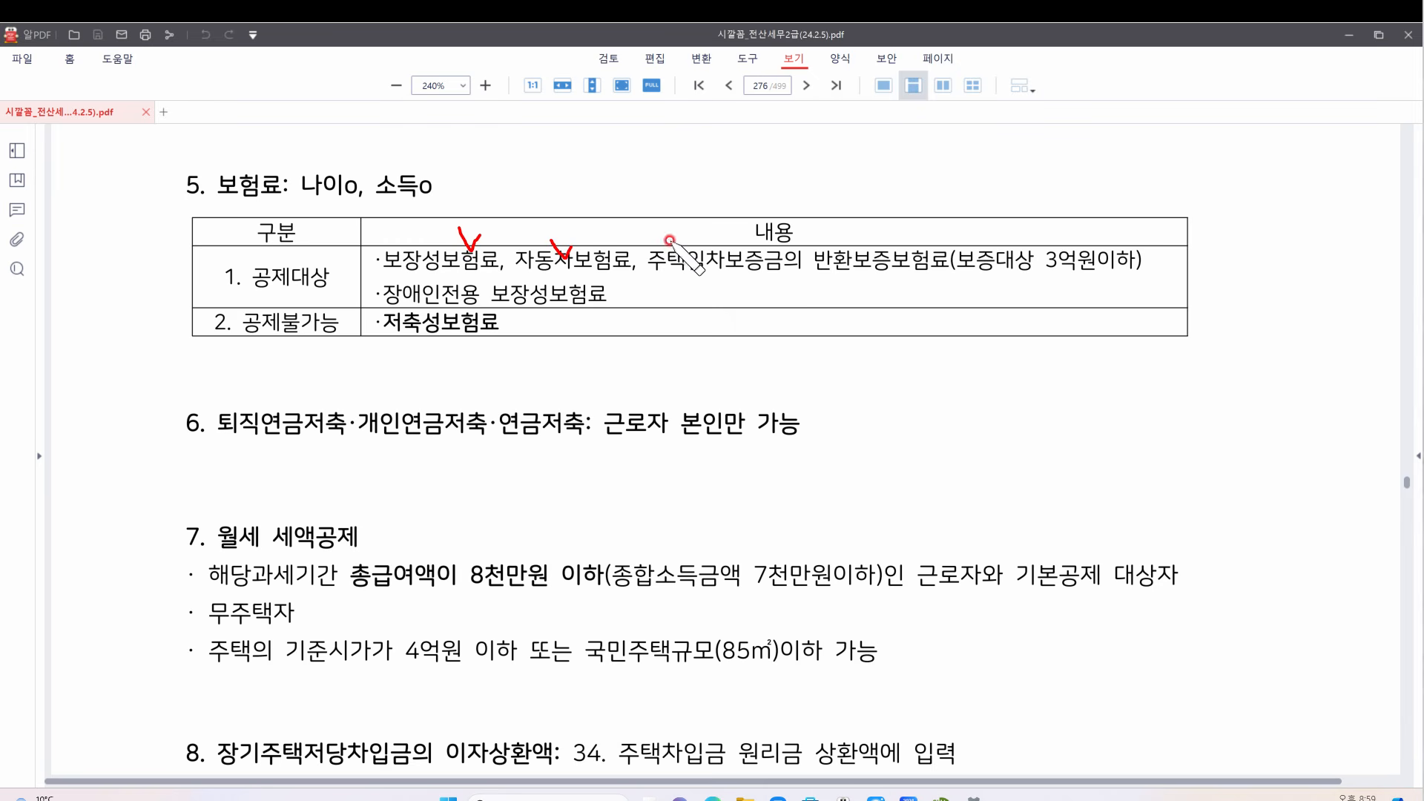
mouse_move(670, 242)
left_mouse_down()
mouse_move(781, 279)
mouse_move(965, 277)
left_mouse_up()
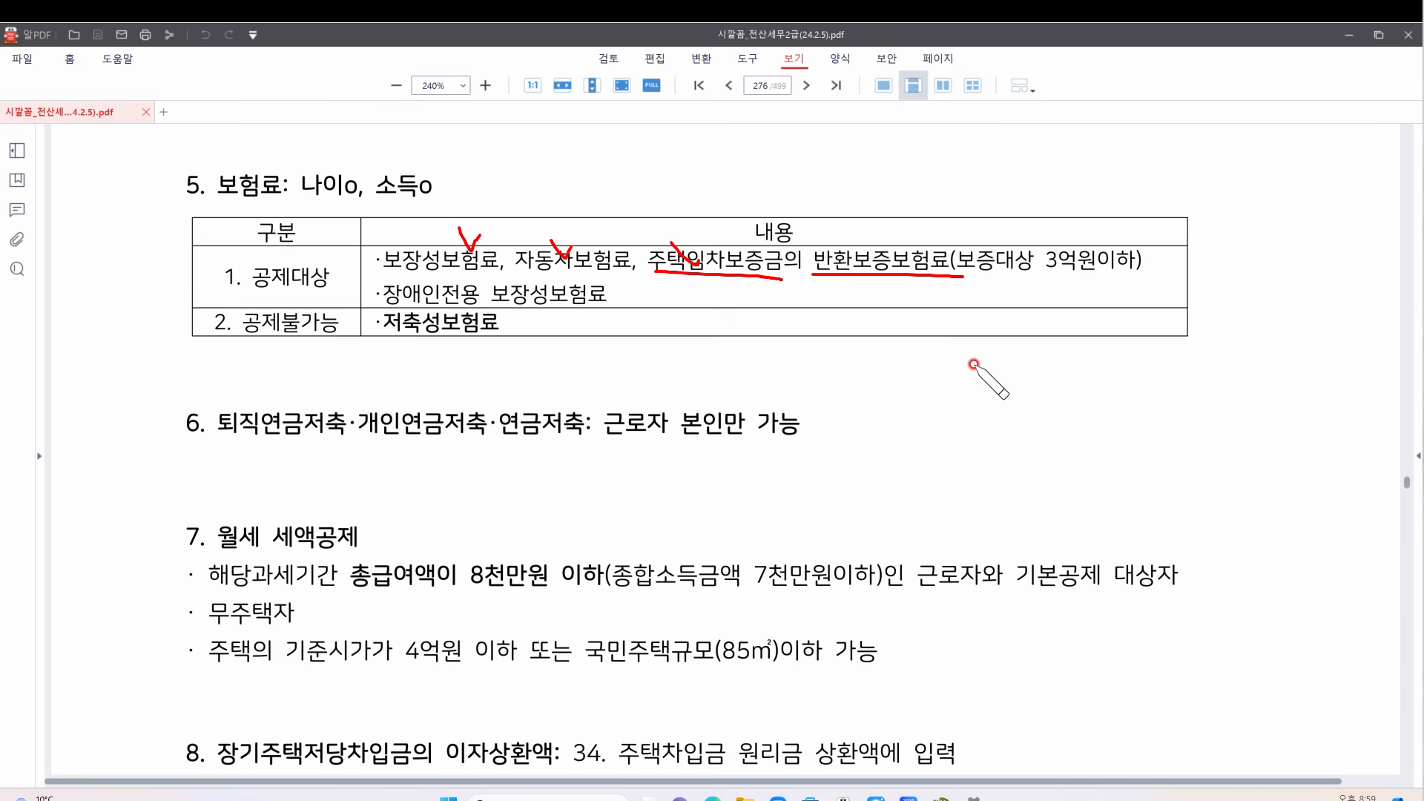
mouse_move(962, 362)
left_mouse_down()
mouse_move(957, 378)
mouse_move(983, 392)
left_mouse_up()
mouse_move(965, 401)
left_mouse_down()
mouse_move(940, 413)
mouse_move(994, 367)
mouse_move(992, 416)
mouse_move(1023, 388)
mouse_move(1055, 415)
left_mouse_up()
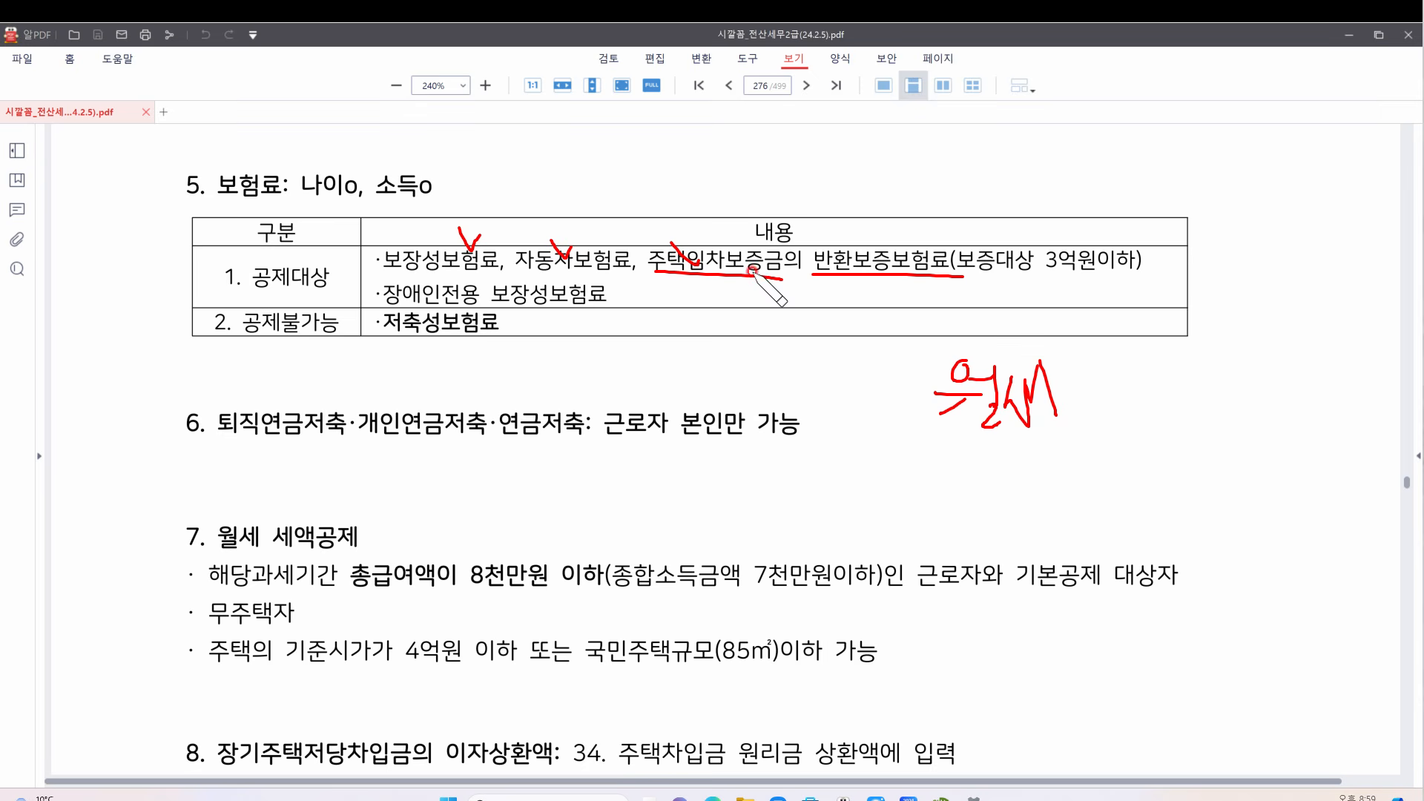
Tick 주택임차보증금, link a note to 반환보증보험료, and underline the 보증대상 3억원이하 limit
left_click_drag(724, 217, 764, 199)
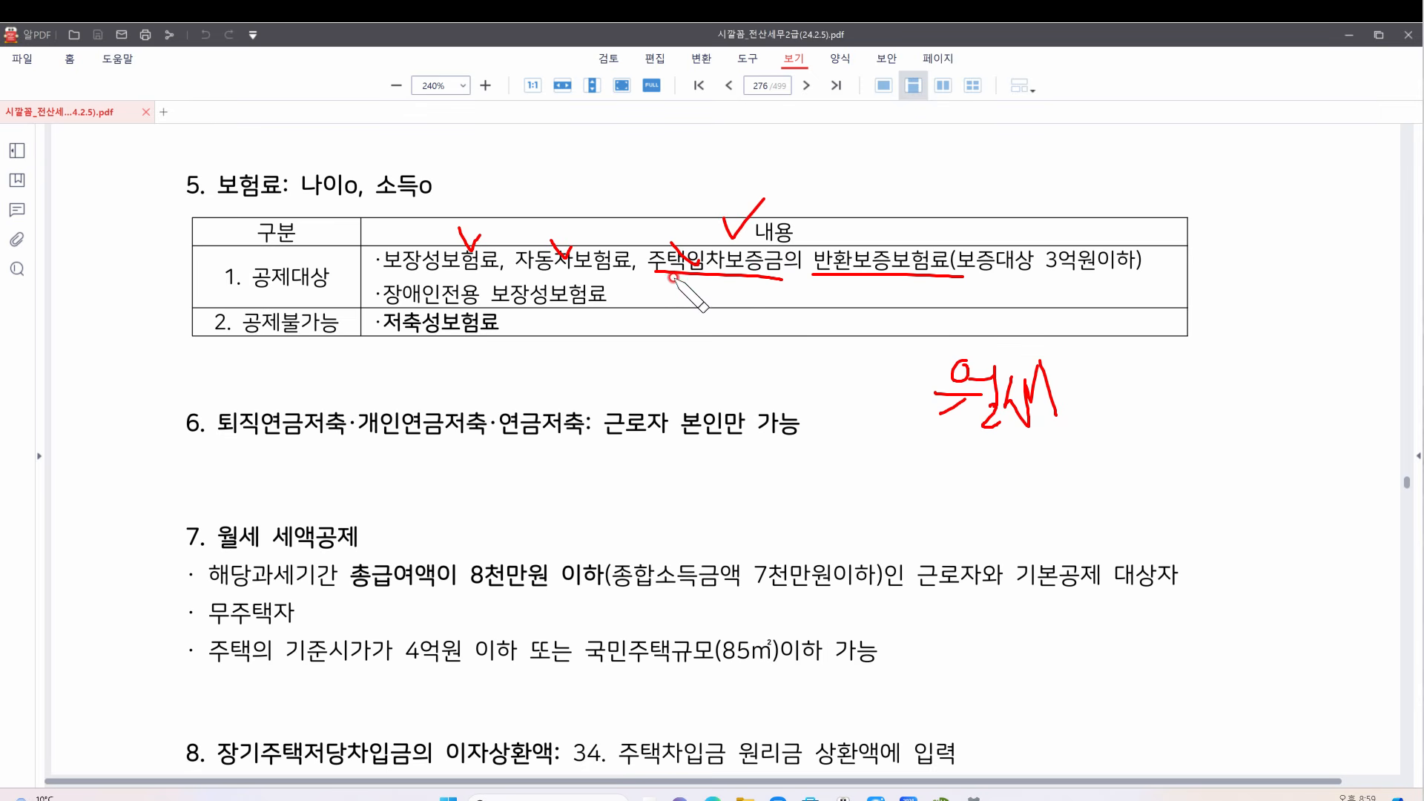
mouse_move(663, 276)
left_mouse_down()
mouse_move(661, 301)
mouse_move(725, 302)
mouse_move(751, 280)
left_mouse_up()
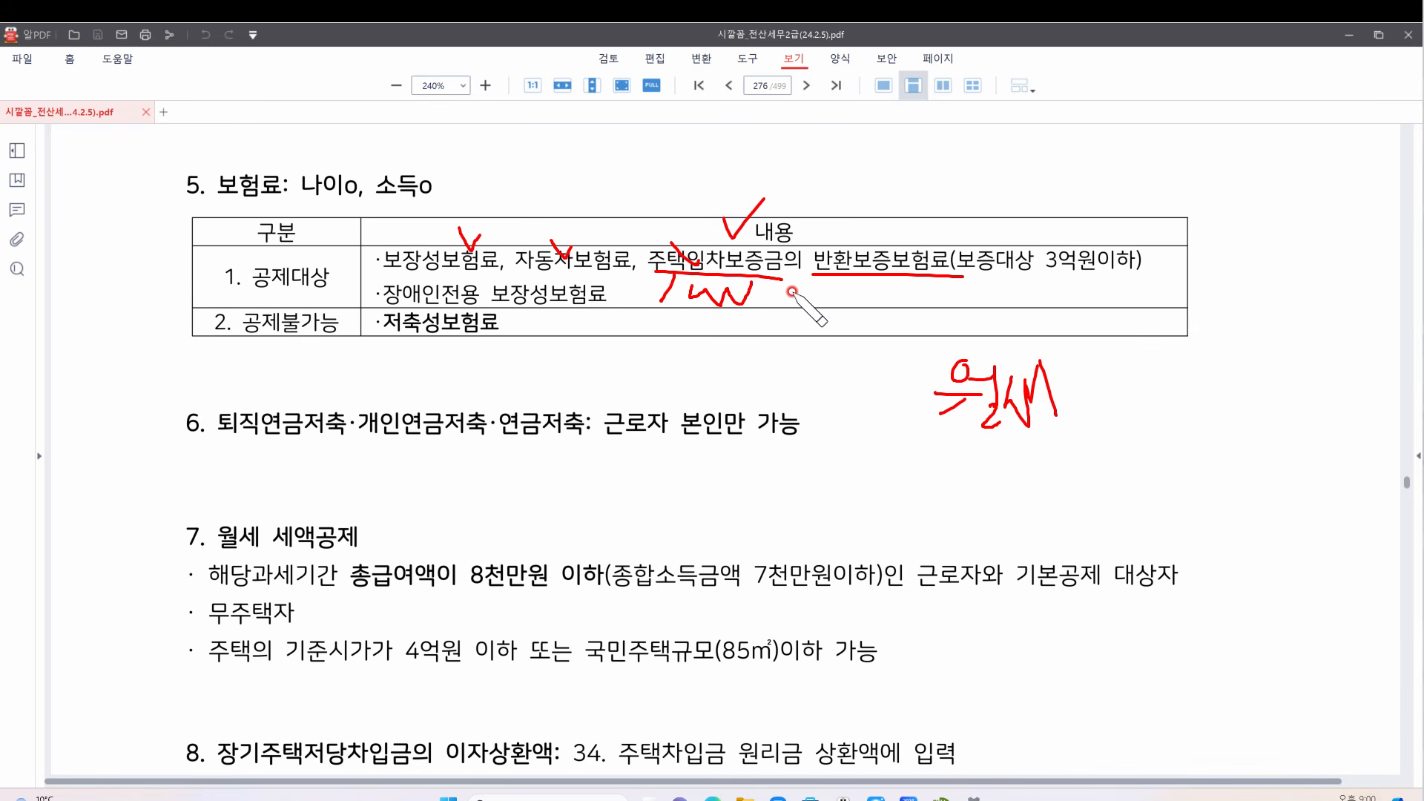
mouse_move(768, 281)
left_mouse_down()
mouse_move(816, 301)
mouse_move(881, 273)
left_mouse_up()
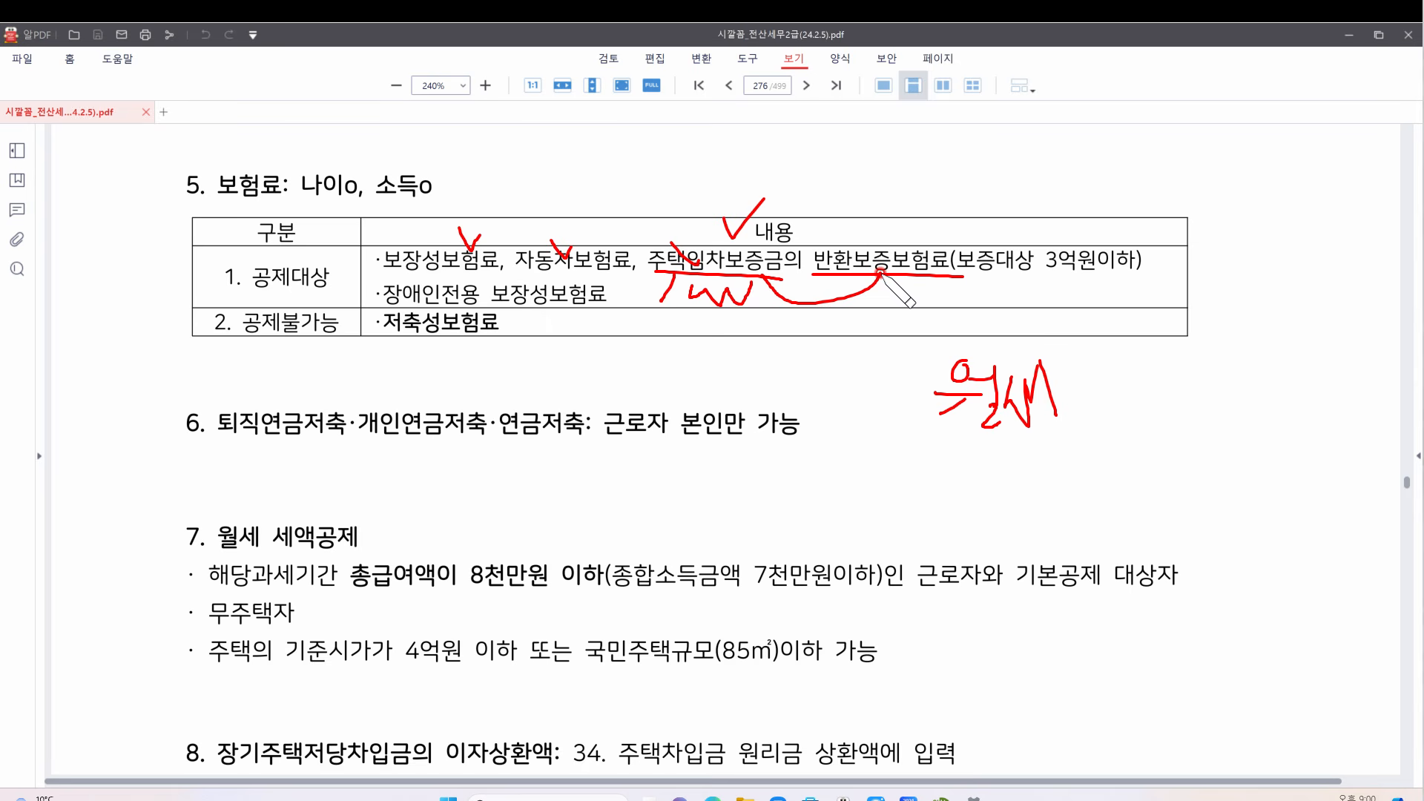
mouse_move(973, 273)
left_mouse_down()
mouse_move(1108, 275)
mouse_move(1028, 256)
mouse_move(1135, 252)
mouse_move(1061, 279)
left_mouse_up()
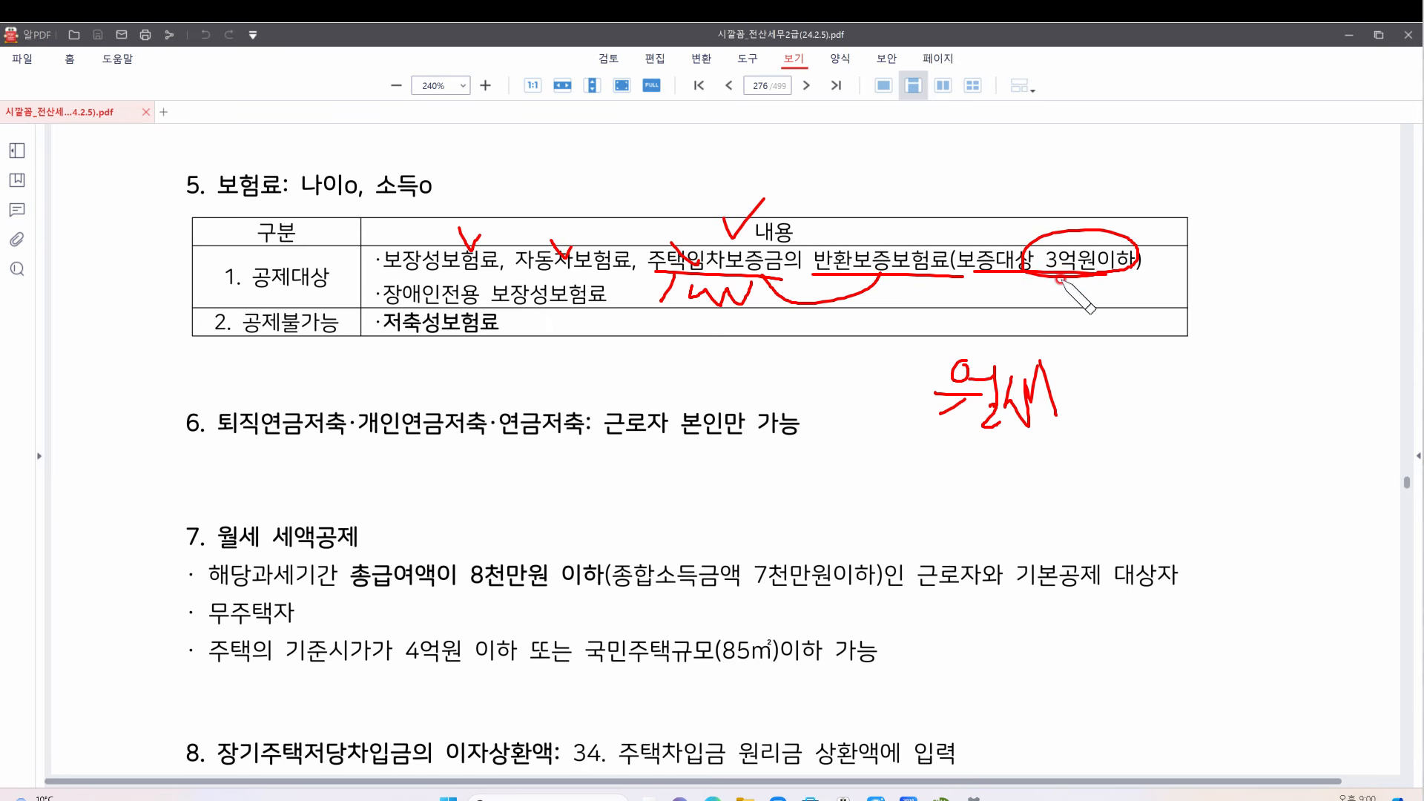
Wavy-underline and star 공제불가능, circle 저축성보험료, then clear those pen marks
left_click(1291, 581)
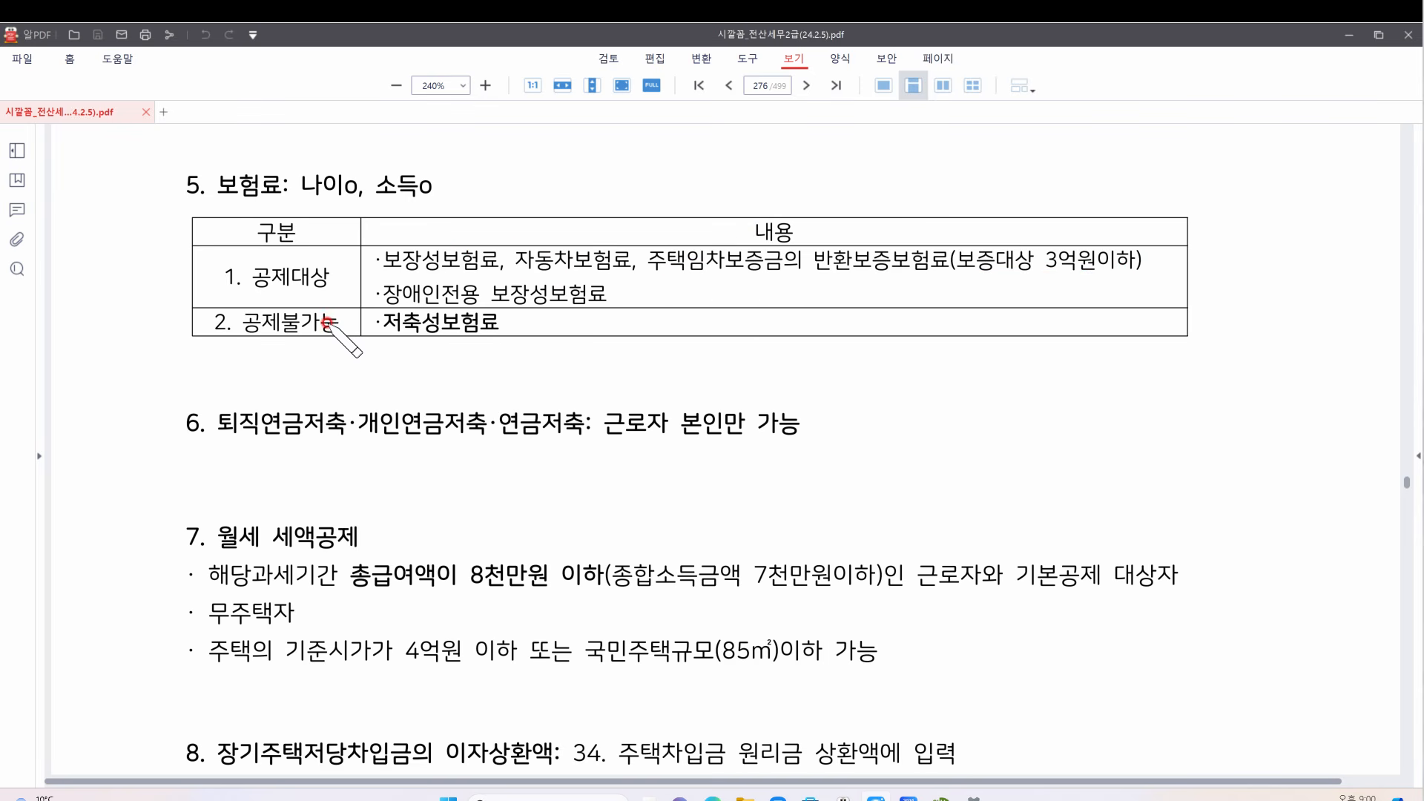
mouse_move(236, 346)
left_mouse_down()
mouse_move(289, 361)
mouse_move(329, 339)
left_mouse_up()
mouse_move(147, 343)
left_mouse_down()
mouse_move(197, 304)
mouse_move(128, 340)
left_mouse_up()
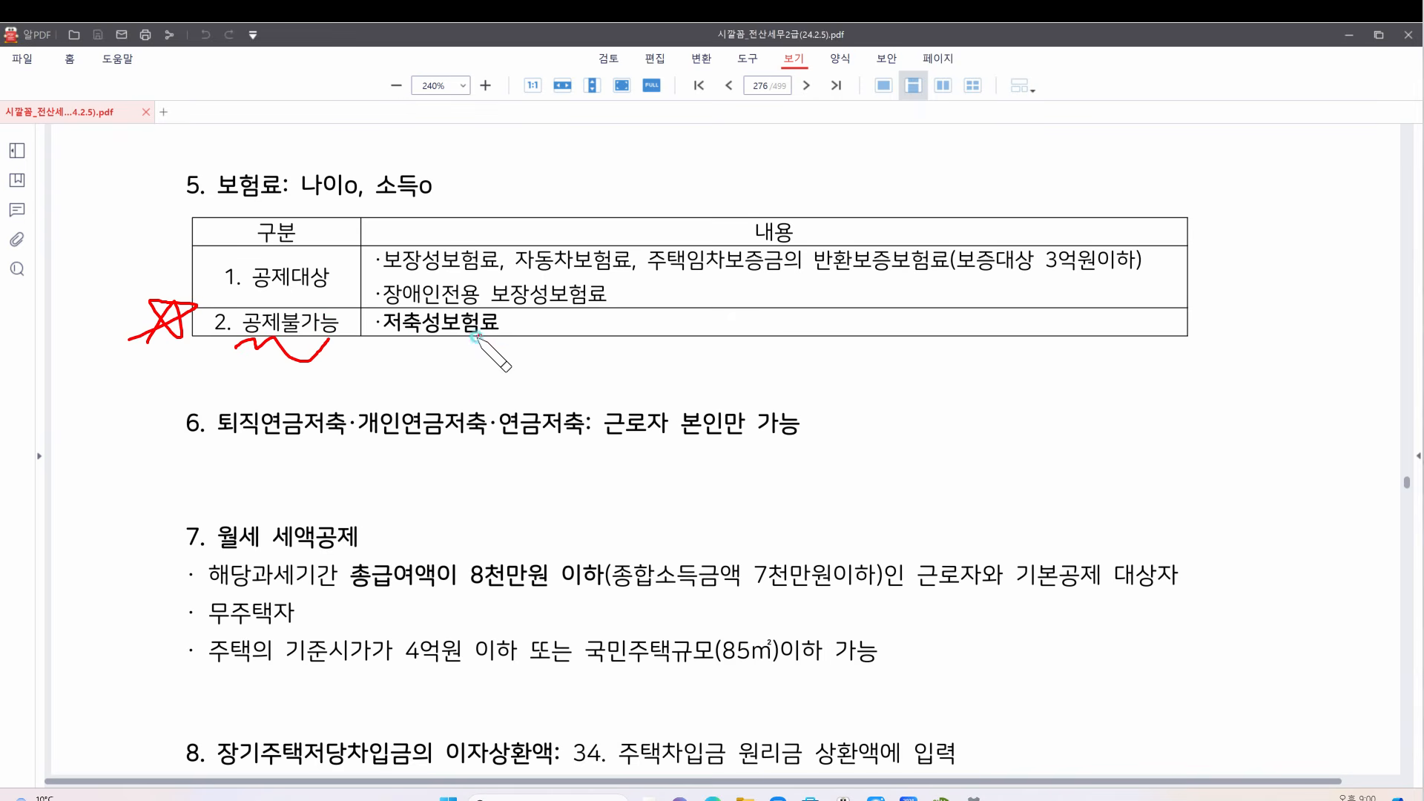
mouse_move(481, 336)
left_mouse_down()
mouse_move(438, 300)
mouse_move(479, 340)
left_mouse_up()
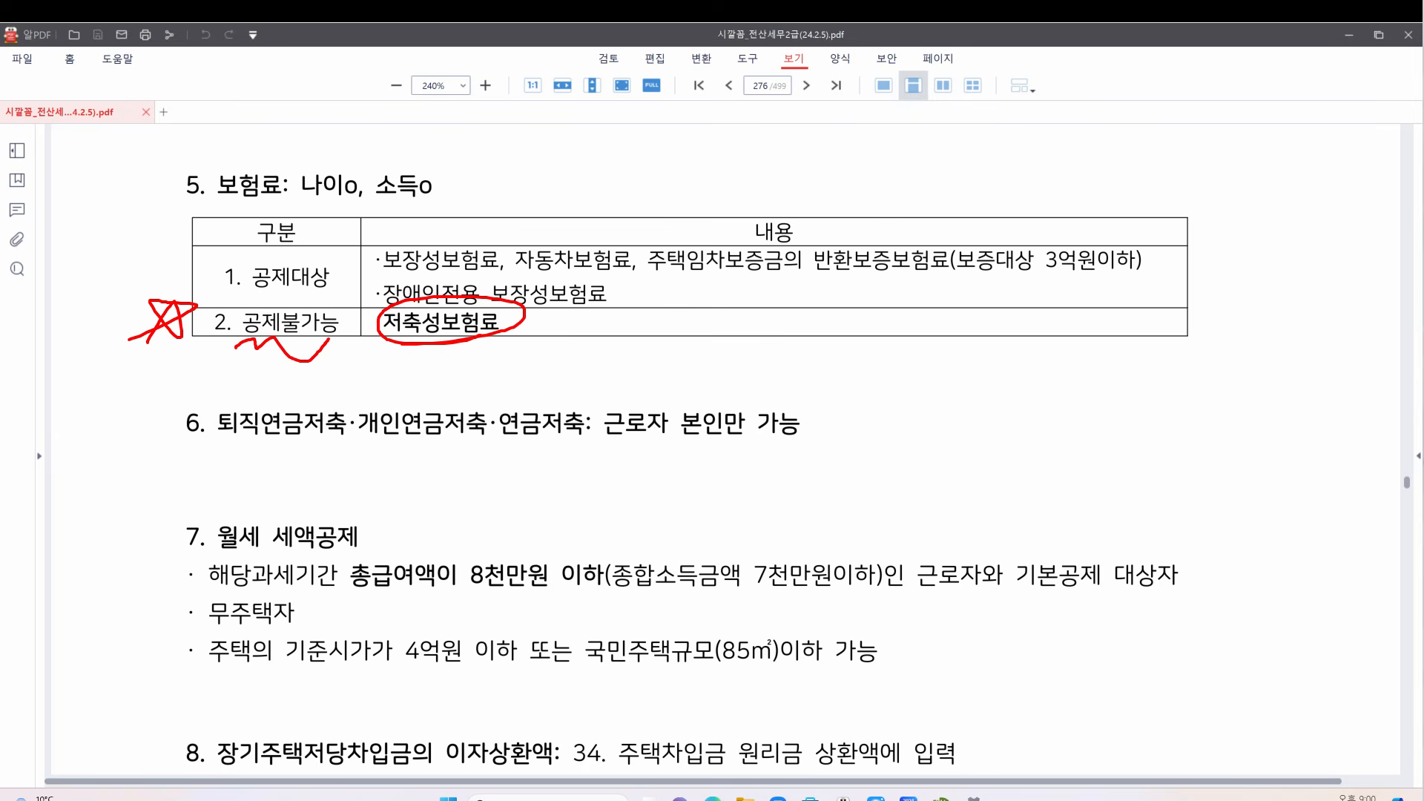
key("Escape")
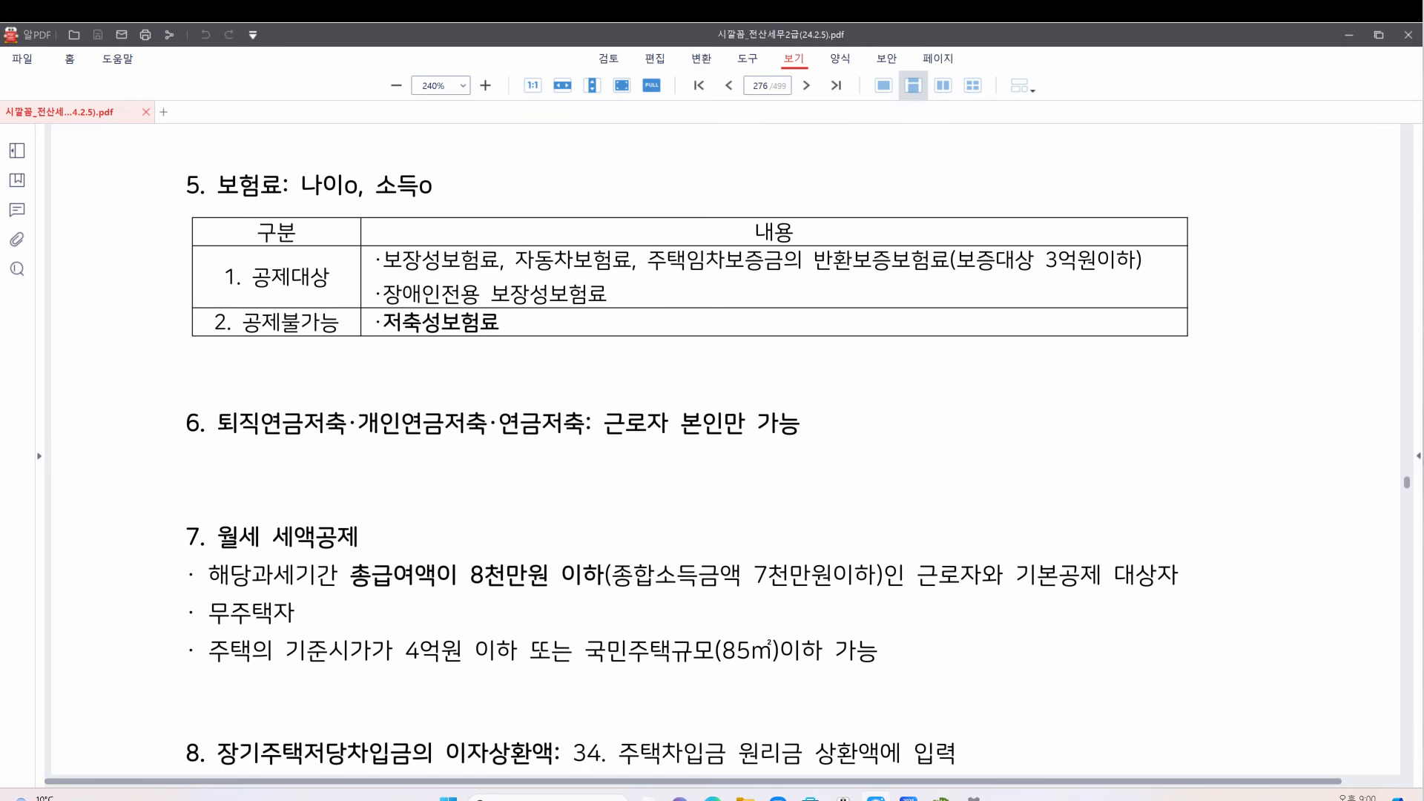
Add a '납입금액 < 만기금액' note, underline 저축성보험료, write 120 and 130, then clear everything
left_click(391, 356)
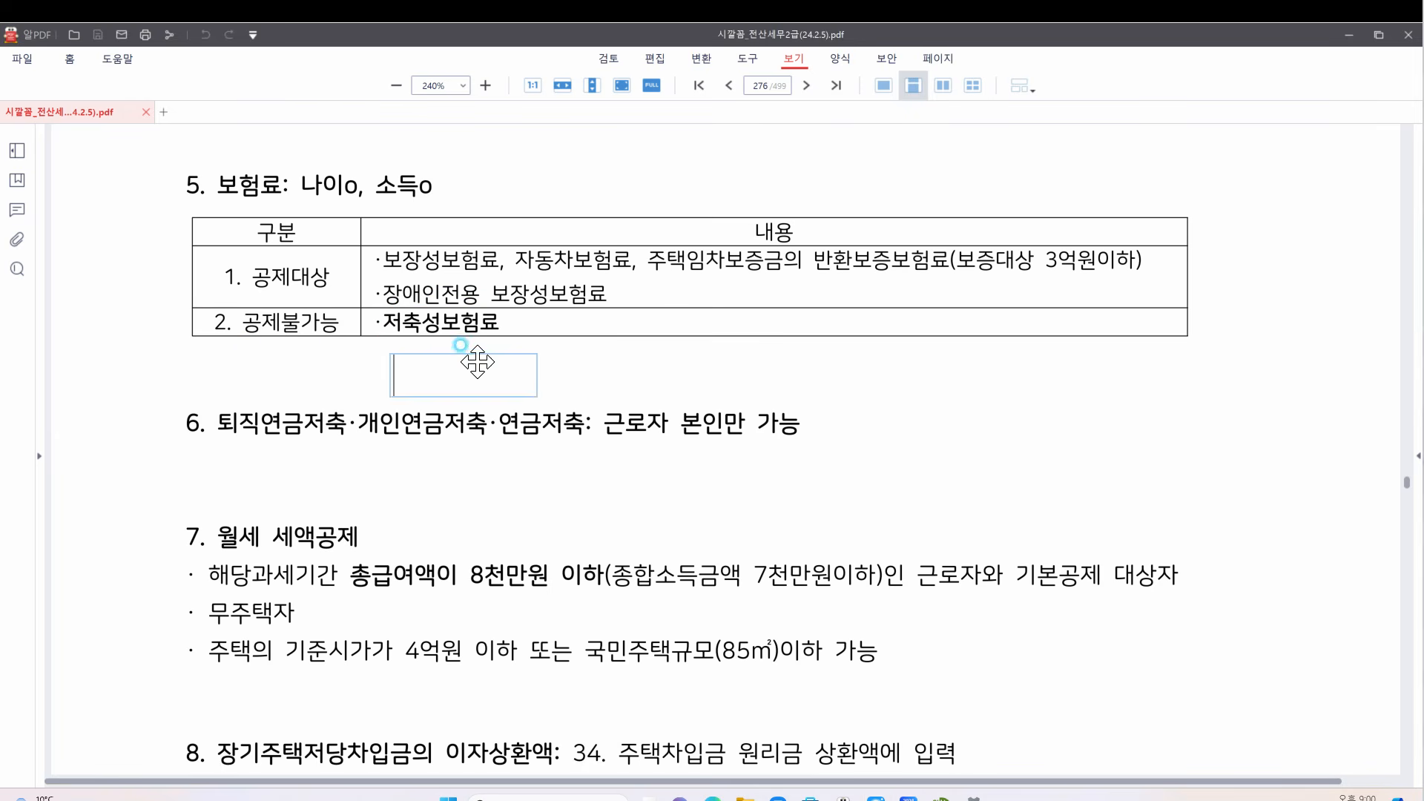
type("ㄴㅂ입")
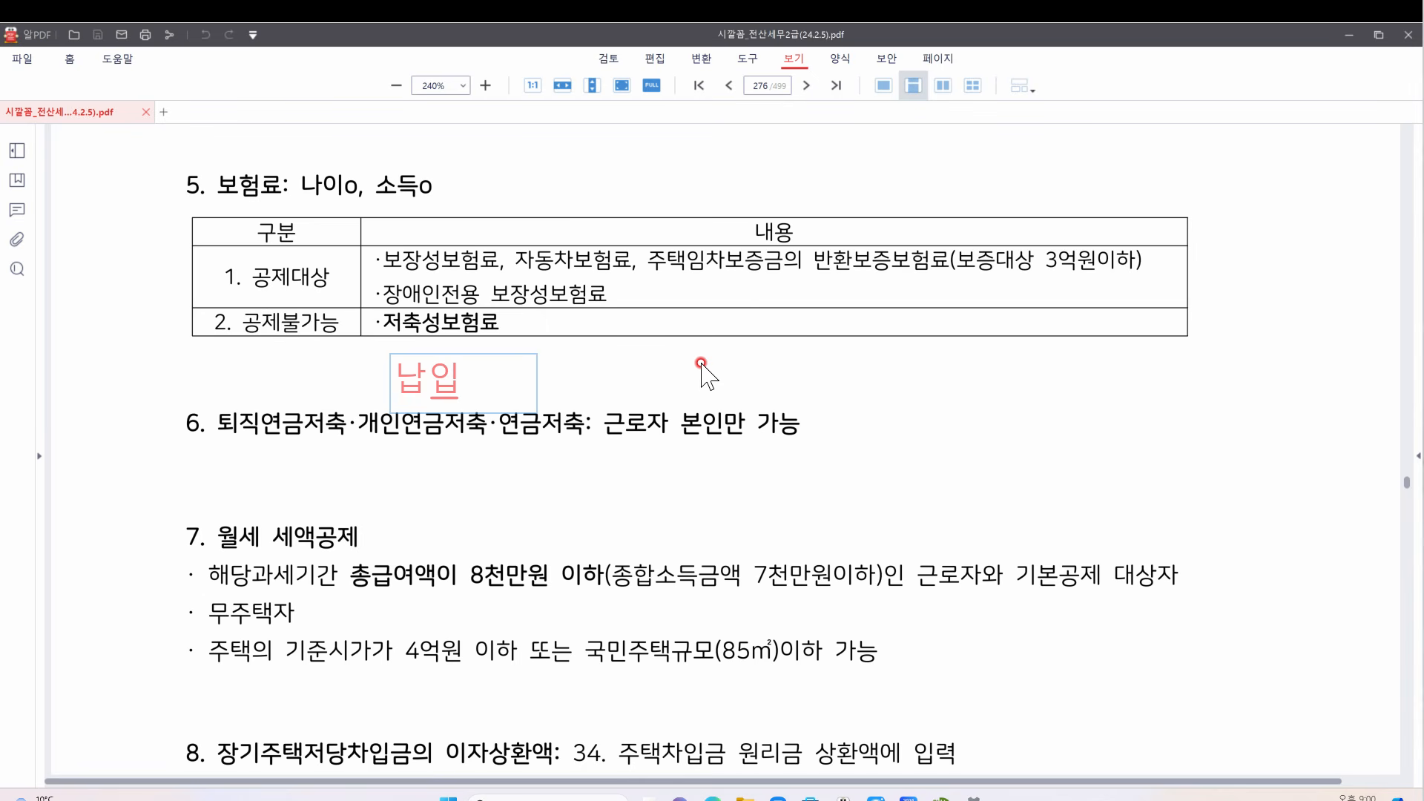
type("금액 ")
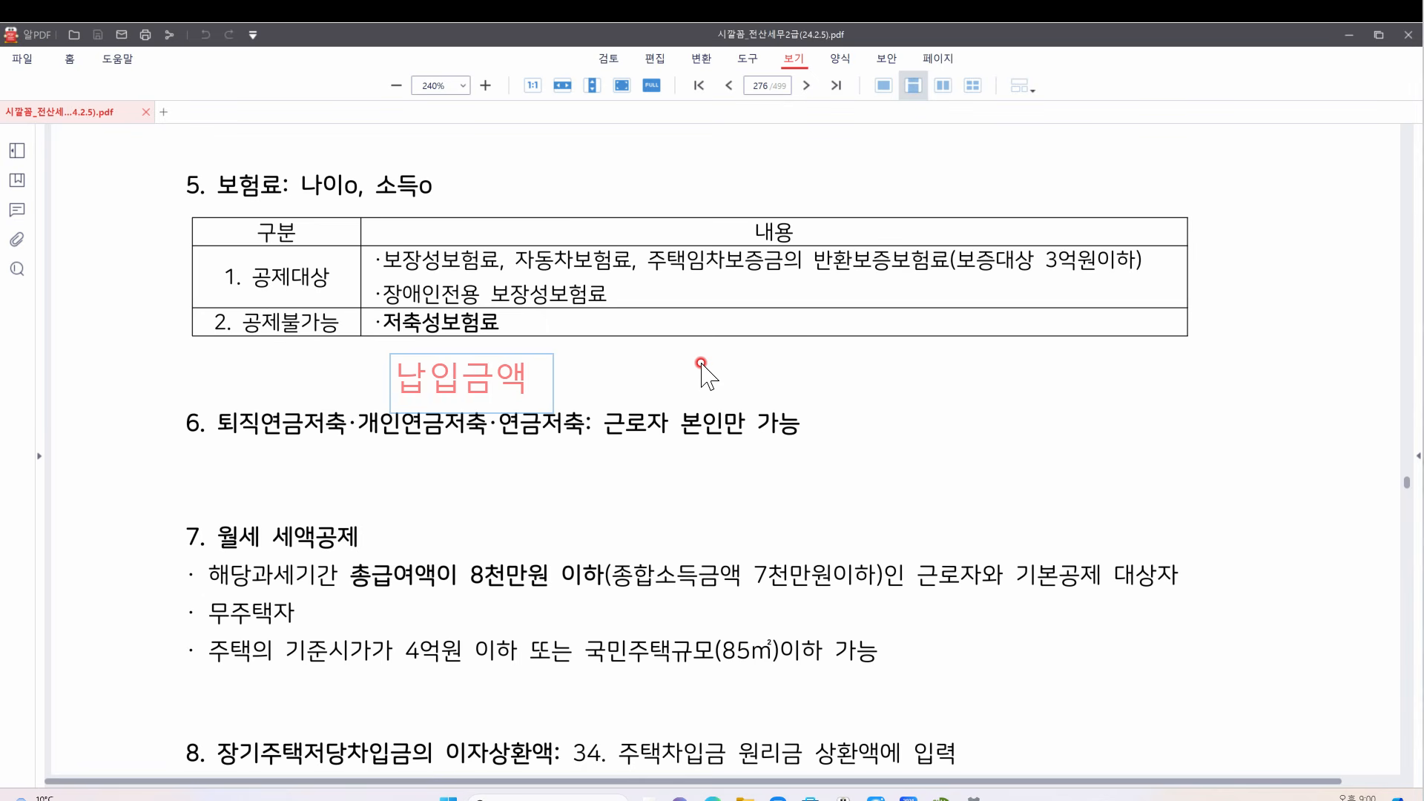
type("< 만기")
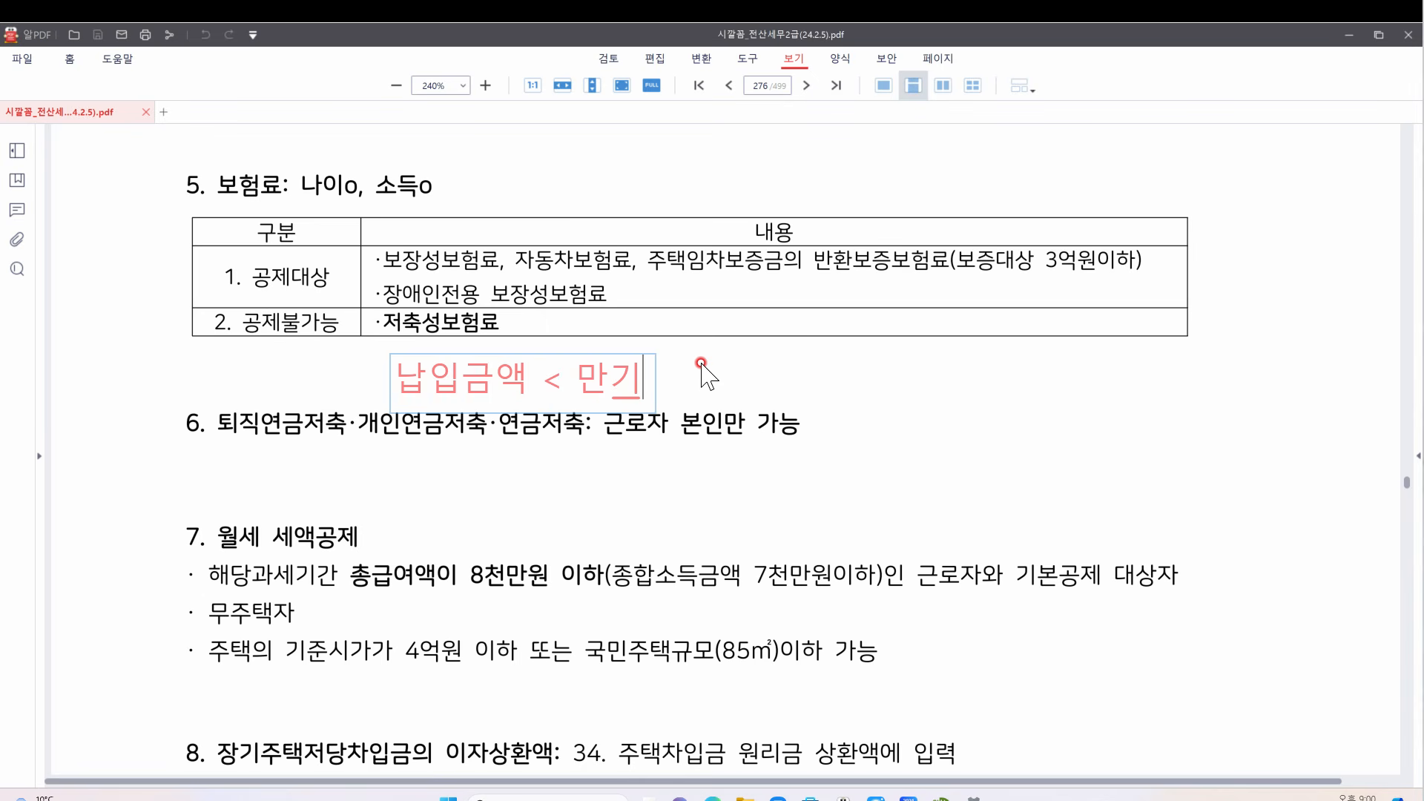
type("금액")
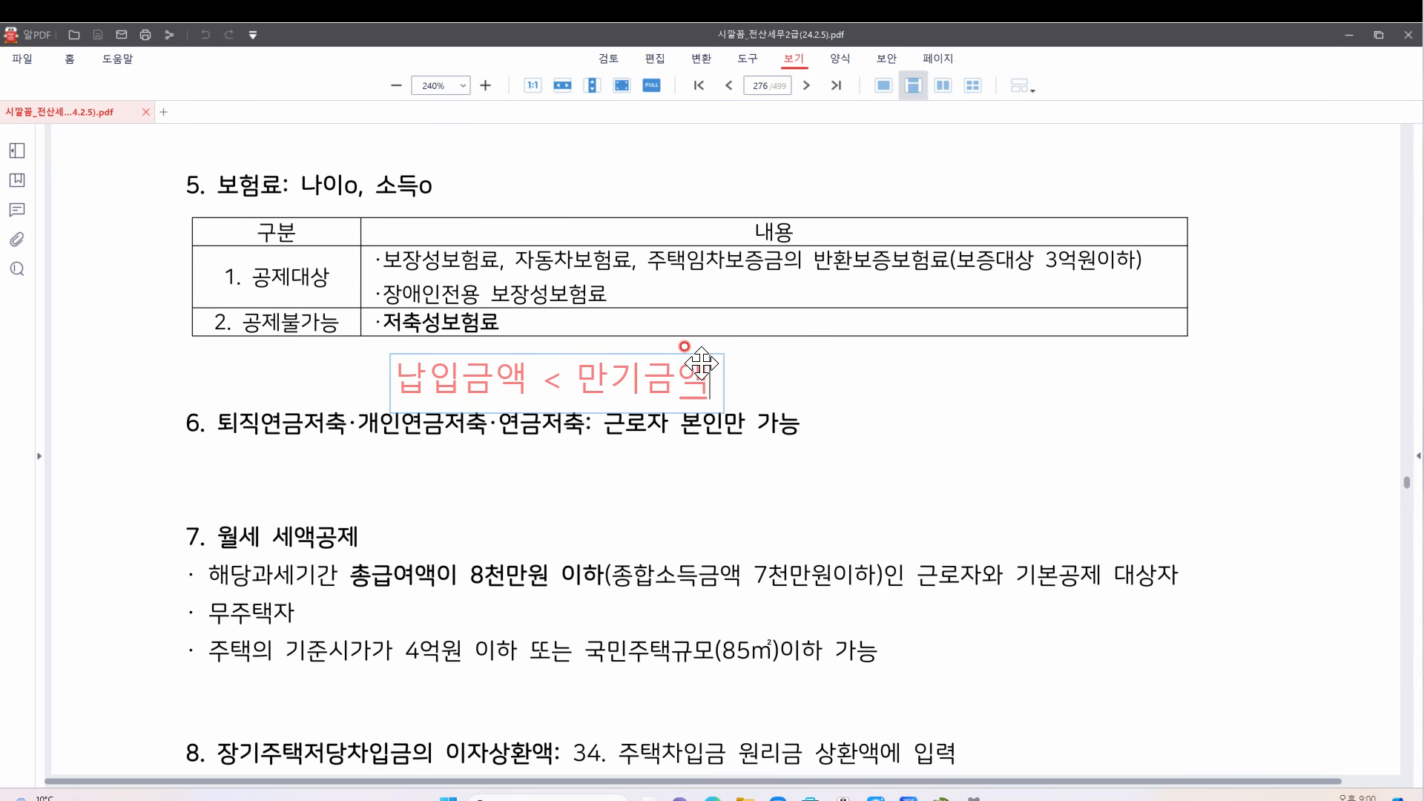
left_click(825, 345)
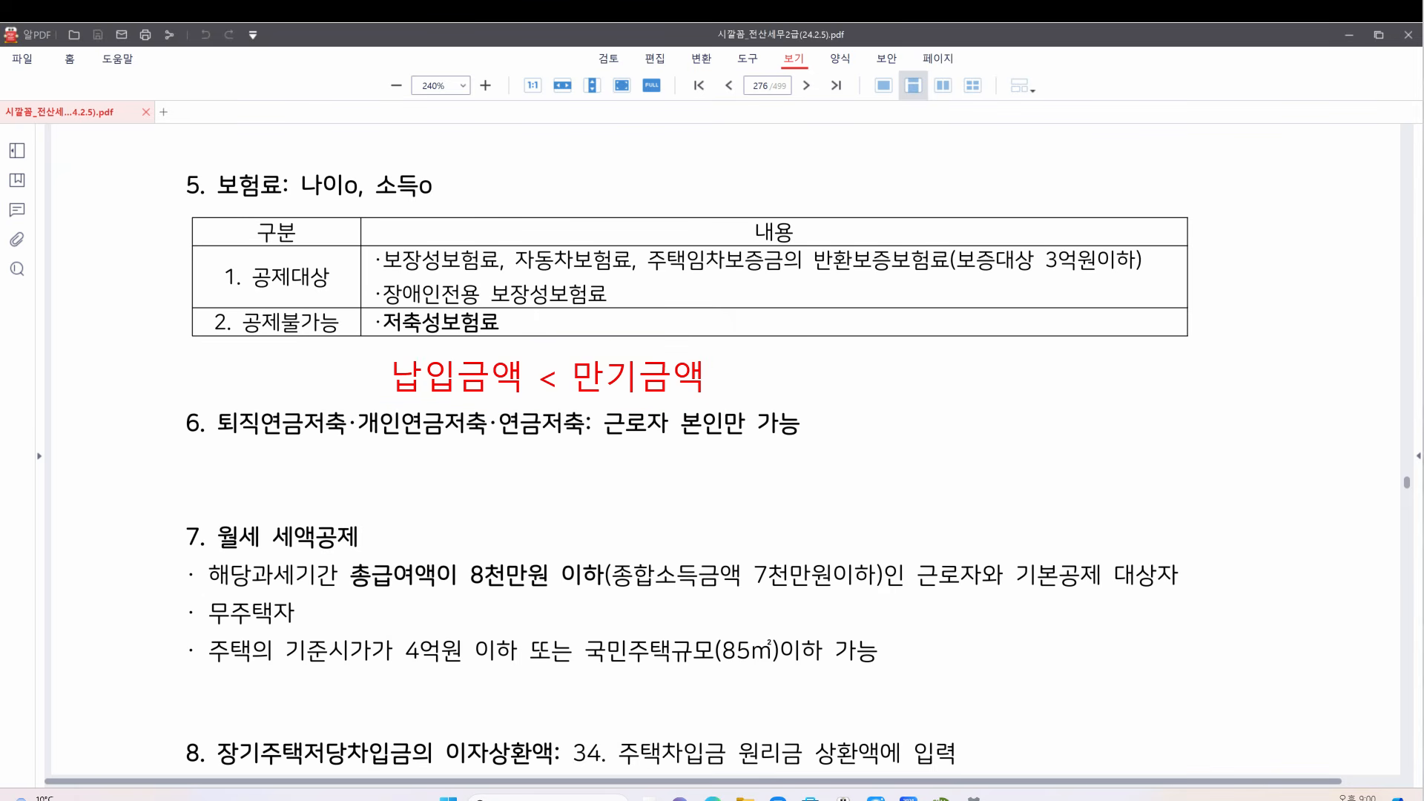
mouse_move(361, 339)
left_mouse_down()
mouse_move(522, 321)
mouse_move(483, 350)
mouse_move(516, 337)
mouse_move(556, 384)
mouse_move(528, 341)
left_mouse_up()
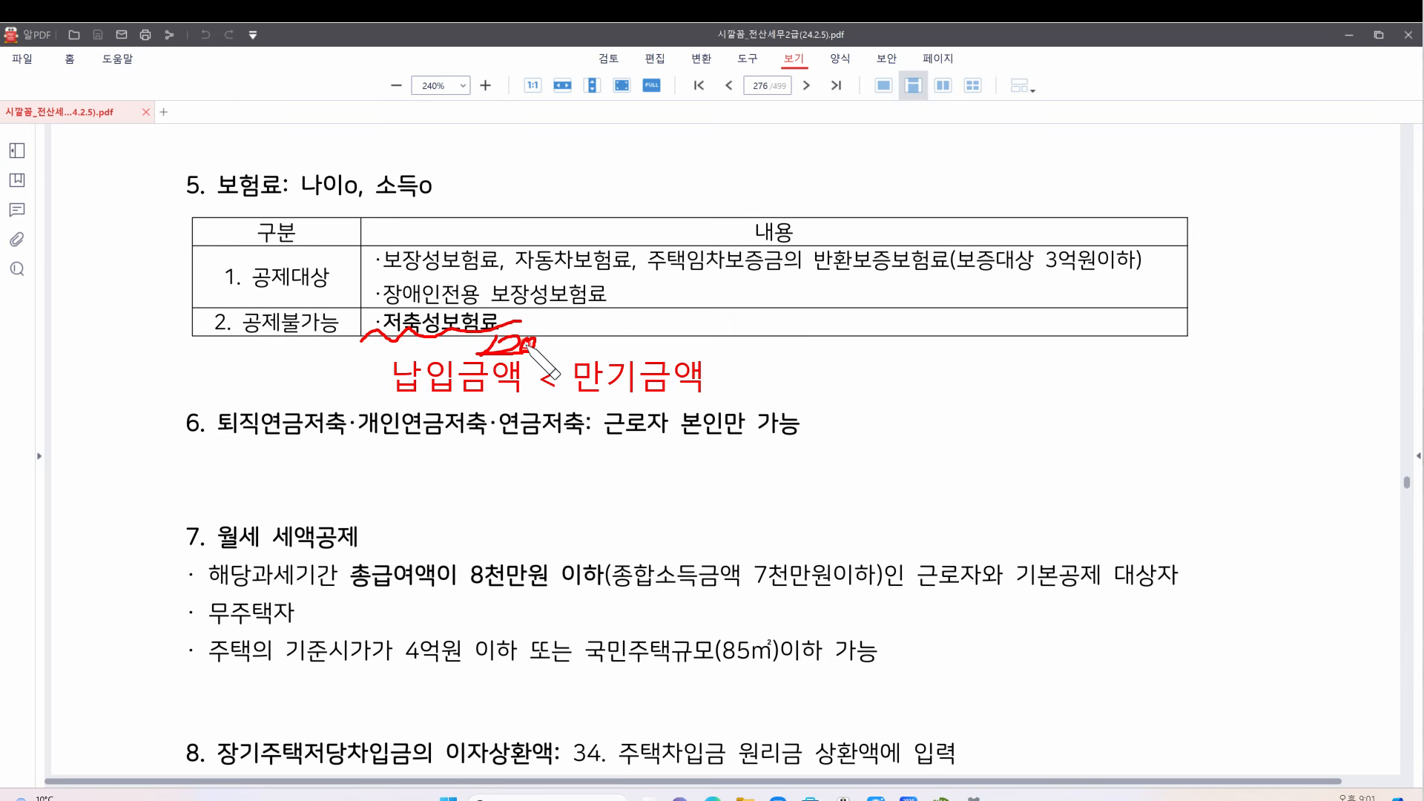
left_click_drag(526, 345, 534, 340)
mouse_move(638, 330)
left_mouse_down()
mouse_move(623, 349)
mouse_move(696, 337)
left_mouse_up()
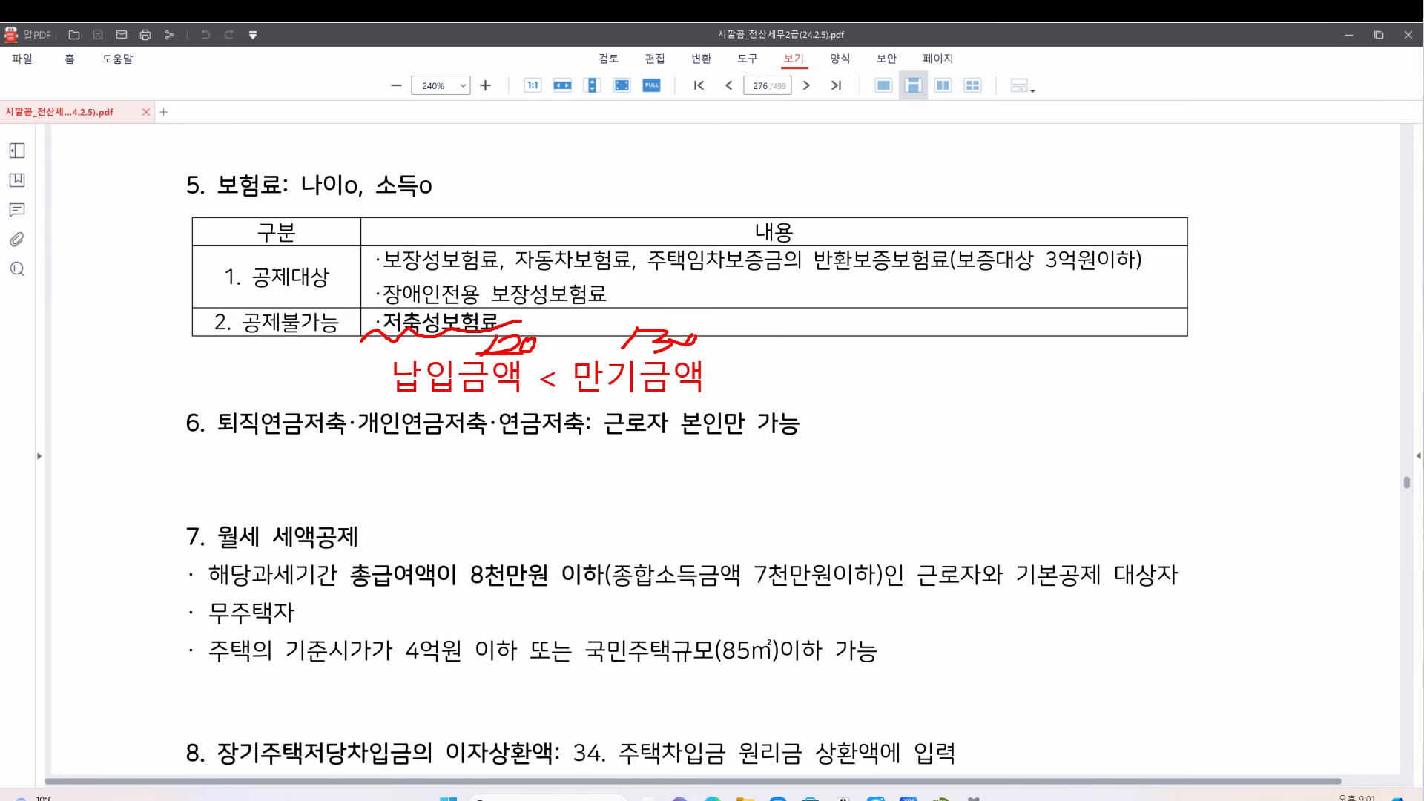
left_click(876, 798)
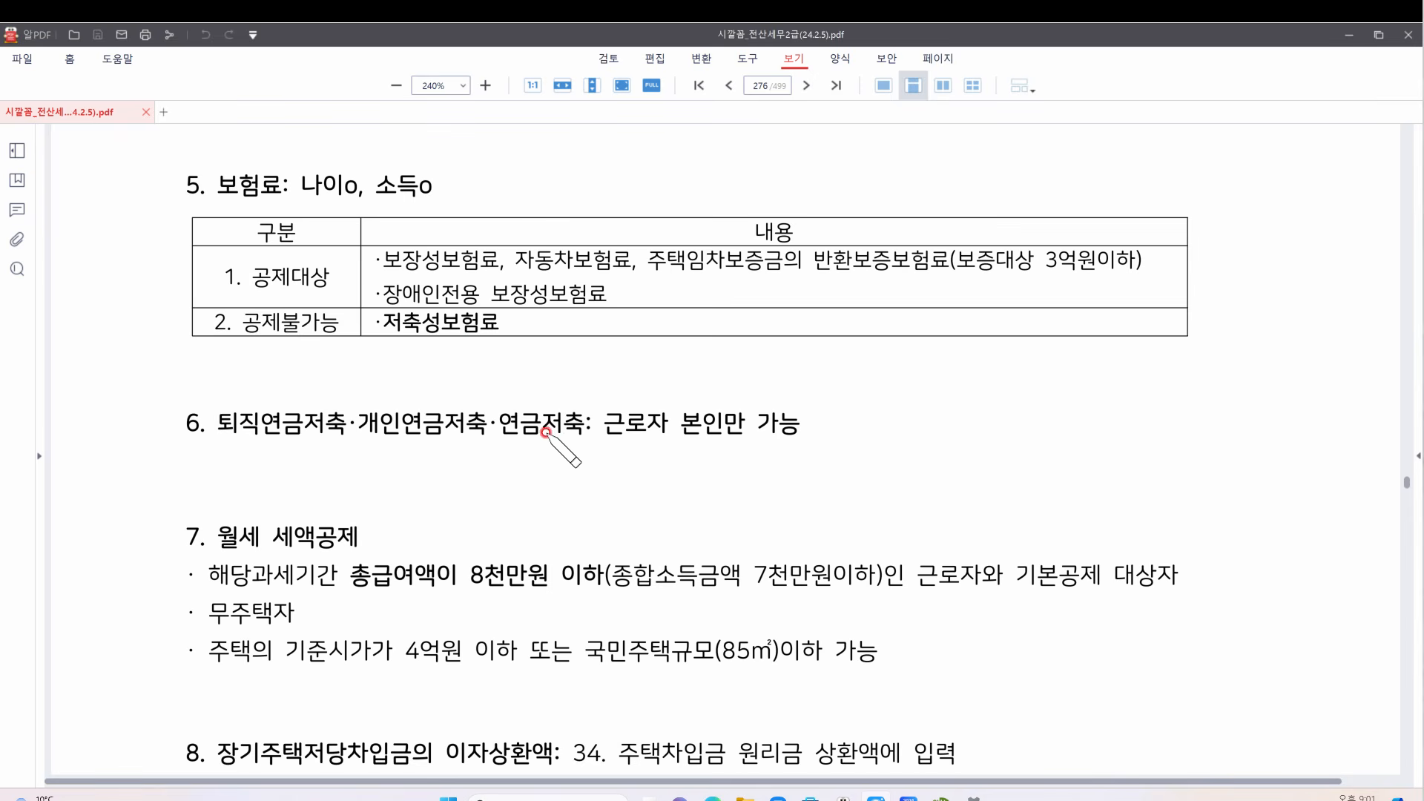
Underline 총급여액이 8천만원 이하 and check it, after undoing a stray circle on 근로자 본인만
mouse_move(683, 445)
left_mouse_down()
mouse_move(712, 391)
mouse_move(673, 447)
left_mouse_up()
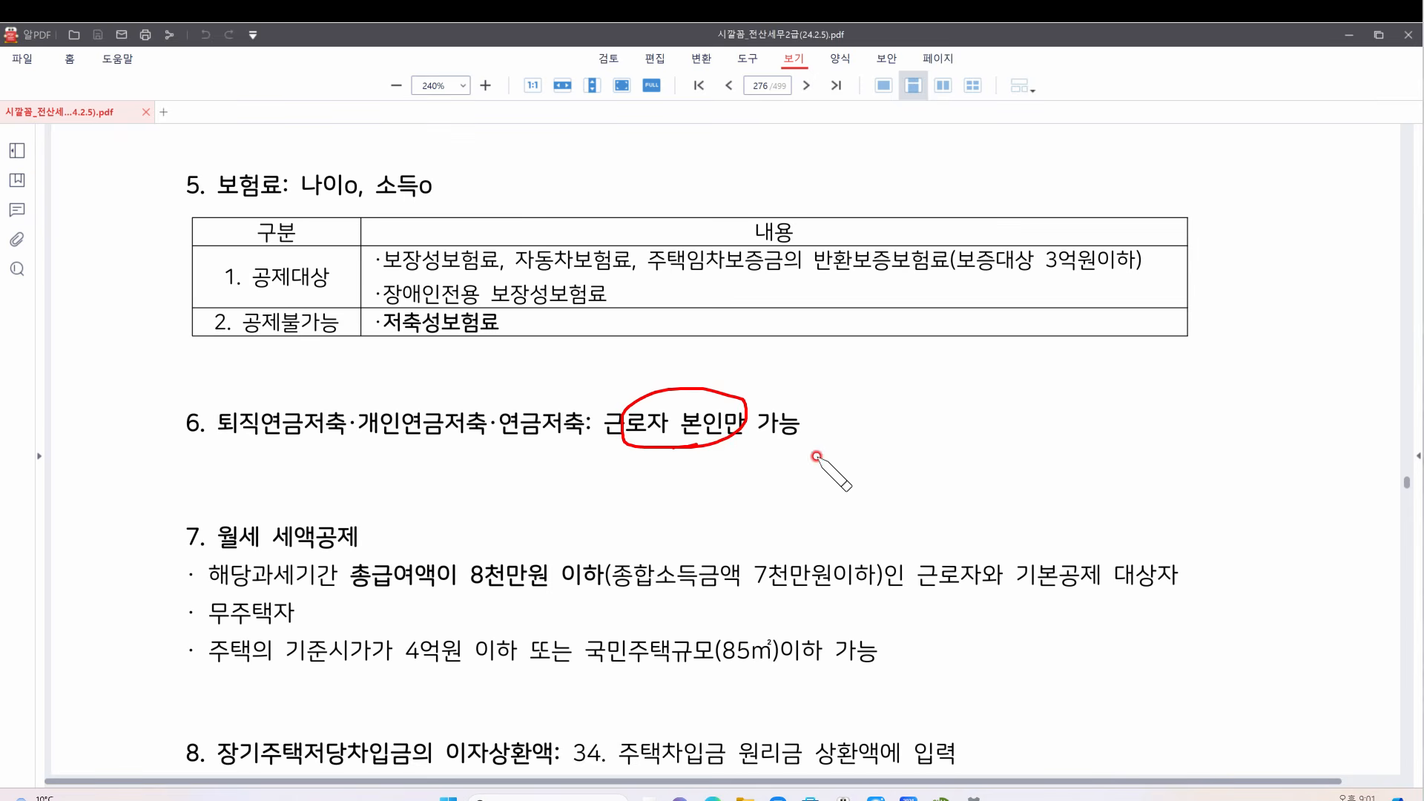
key("ctrl+z")
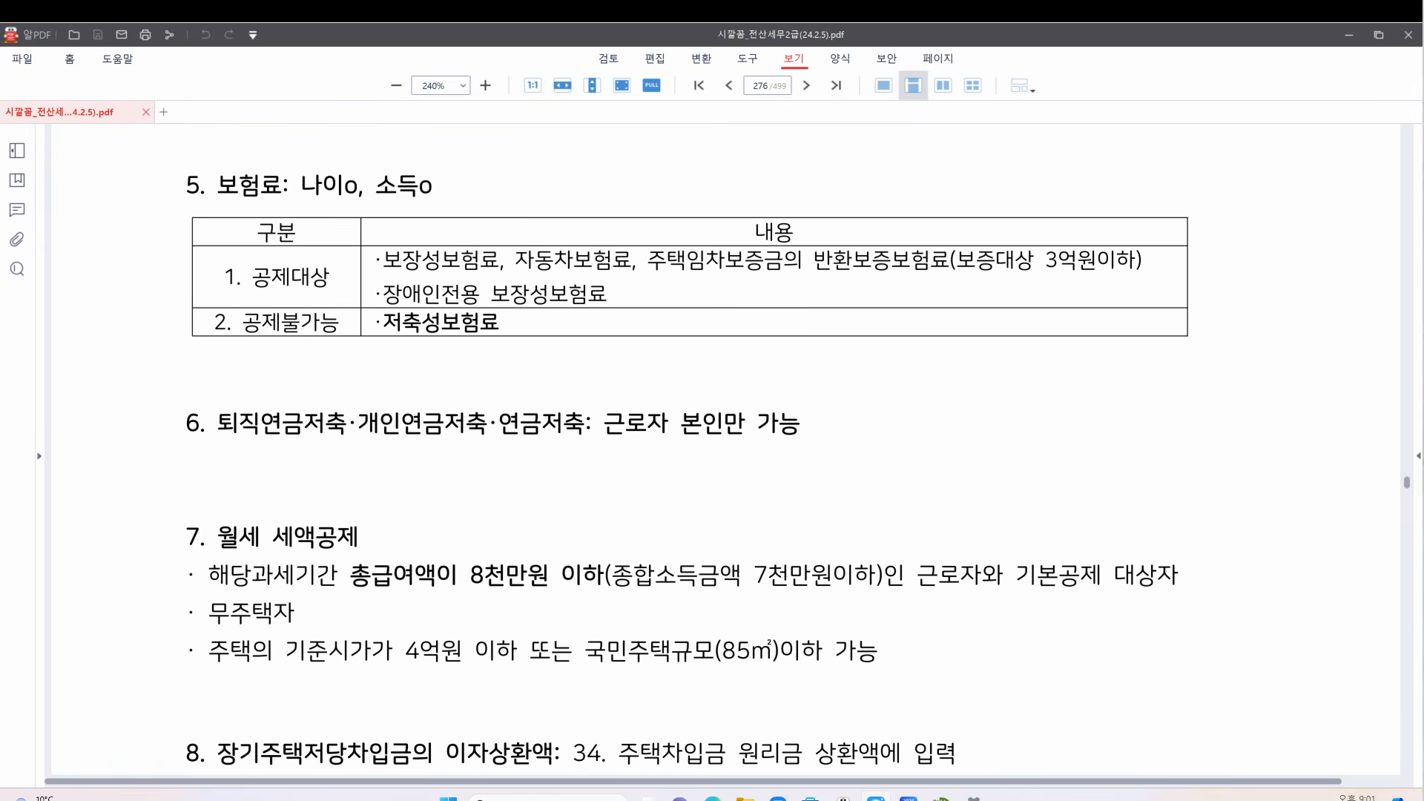
scroll(738, 419, "down", 5)
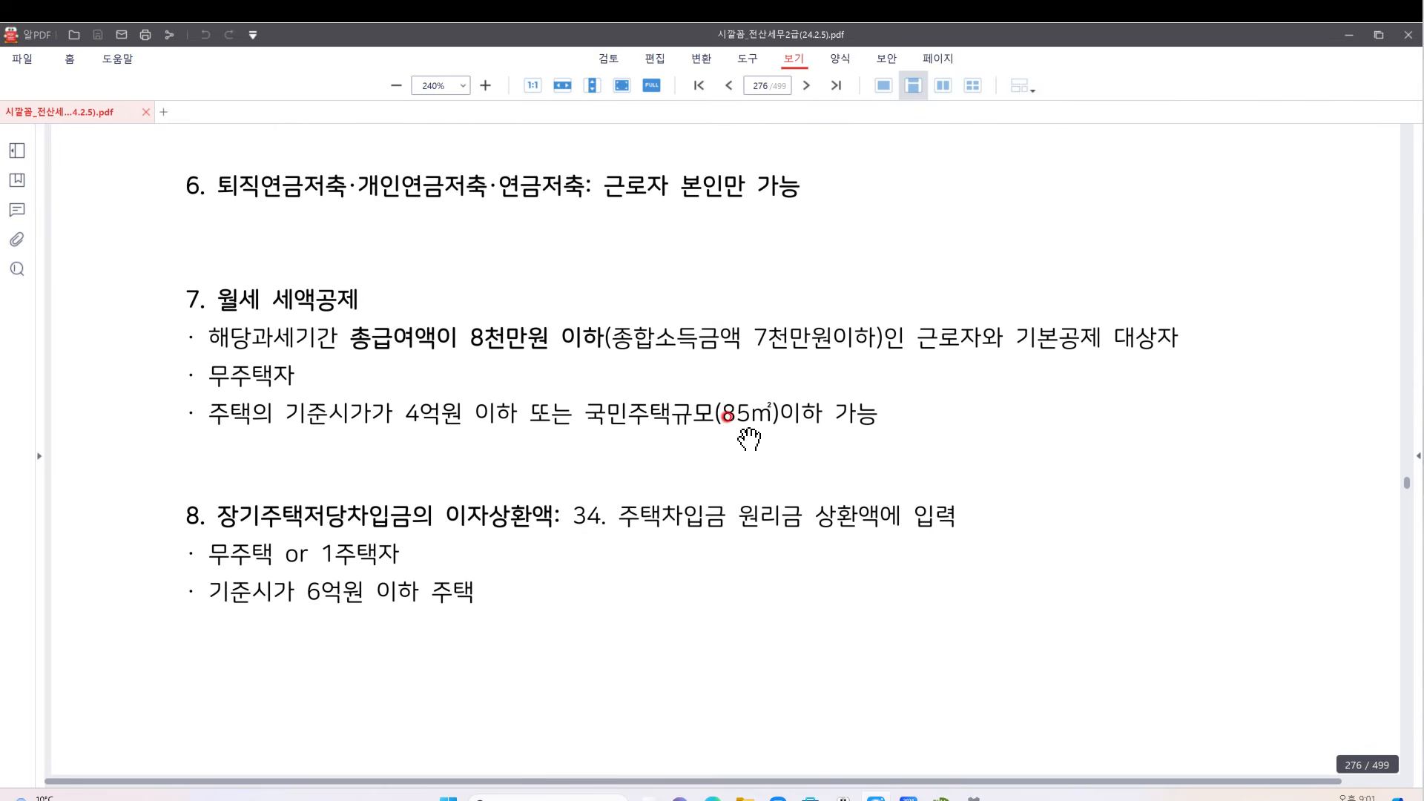
scroll(728, 420, "down", 1)
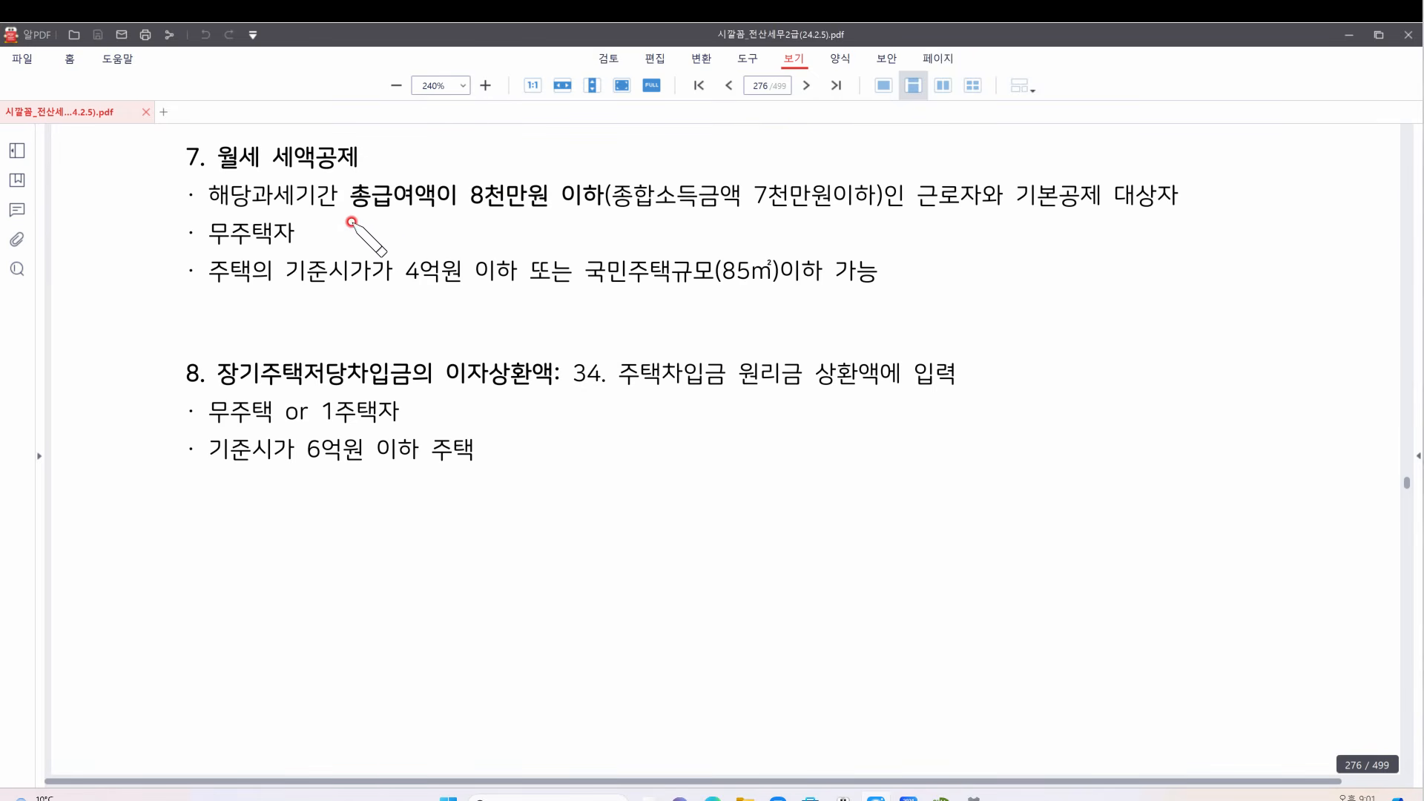
left_click_drag(345, 211, 604, 211)
mouse_move(462, 145)
left_mouse_down()
mouse_move(476, 160)
mouse_move(501, 137)
left_mouse_up()
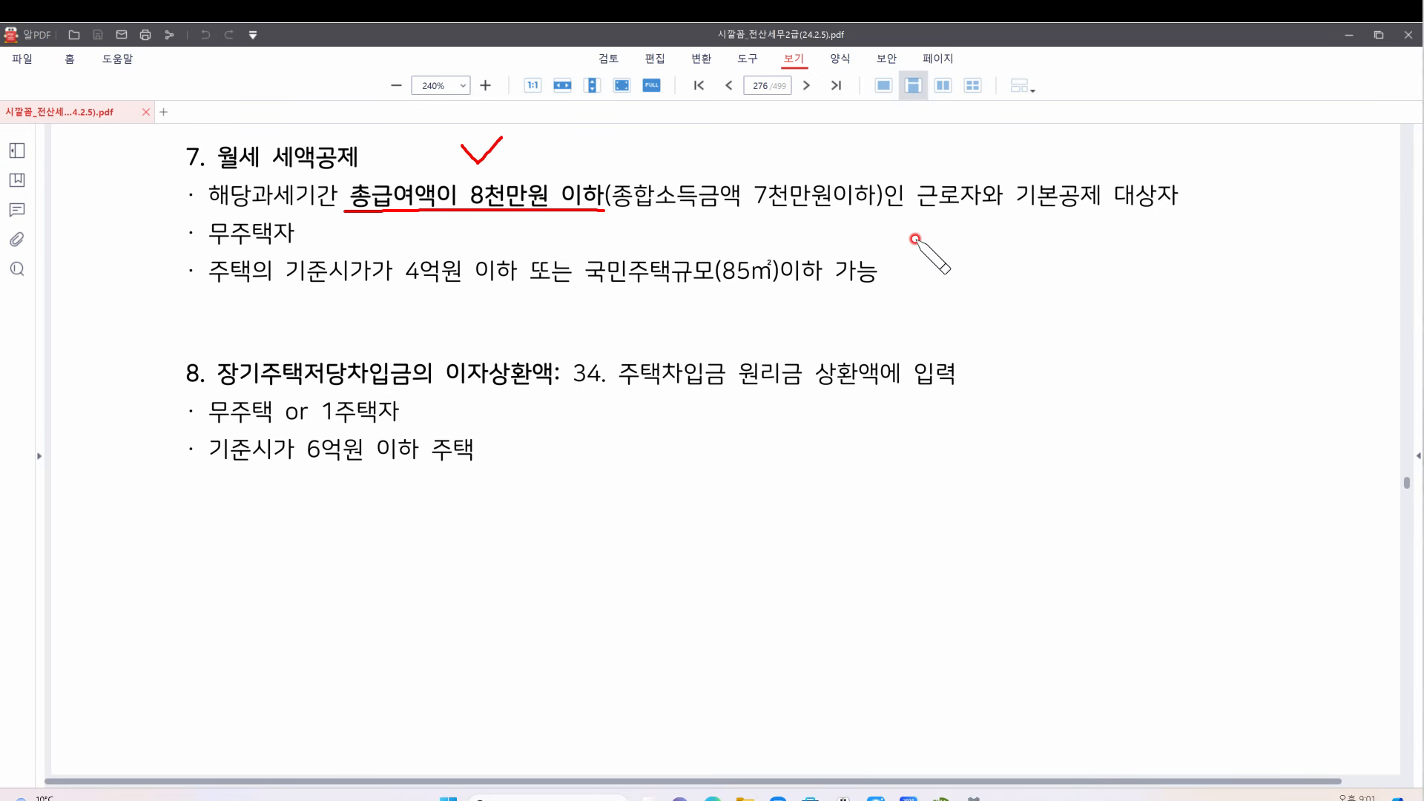
Underline 무주택자 and 85㎡, circle 4억원, and wavy-underline 이하 또는 in red
left_click_drag(196, 252, 339, 244)
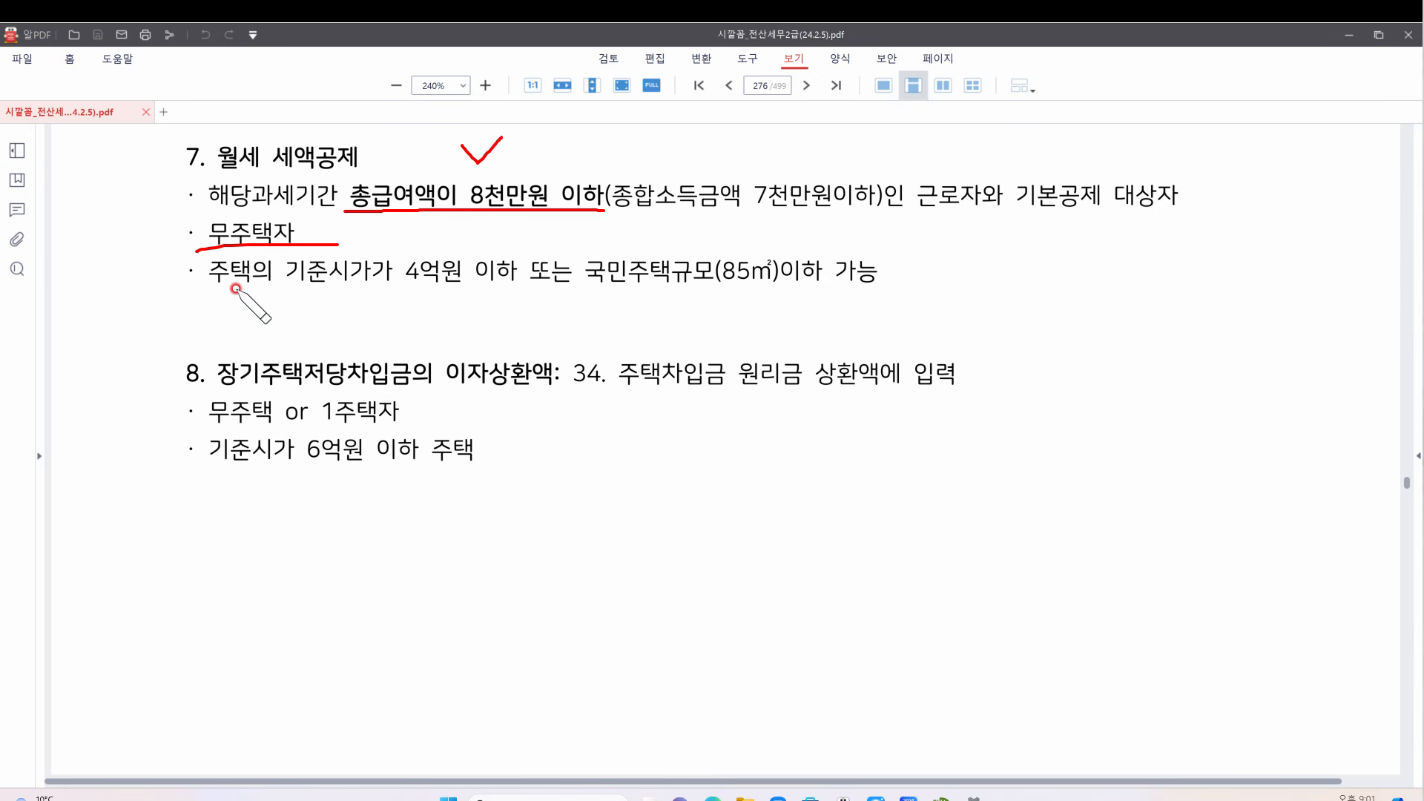
mouse_move(466, 288)
left_mouse_down()
mouse_move(404, 249)
mouse_move(466, 277)
left_mouse_up()
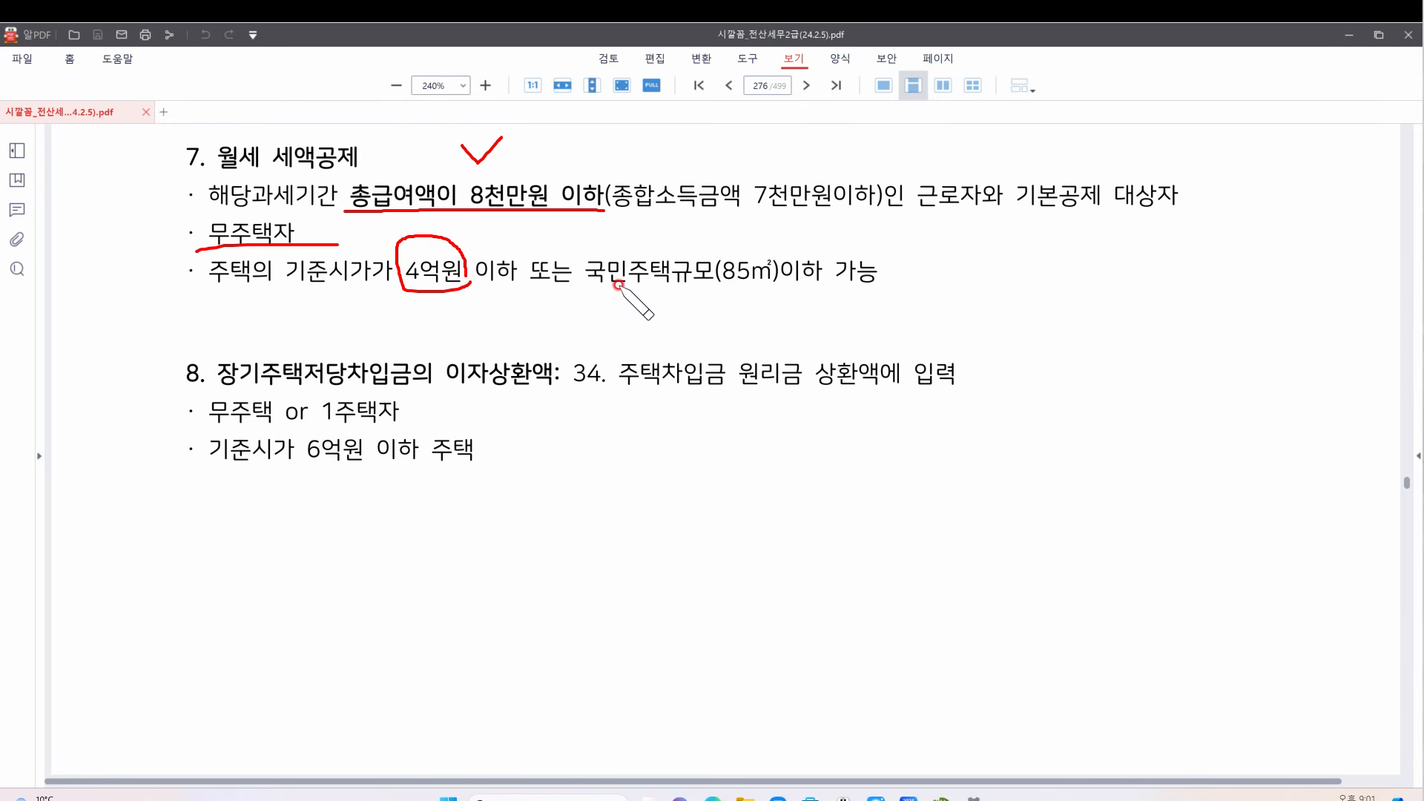
left_click_drag(719, 284, 786, 285)
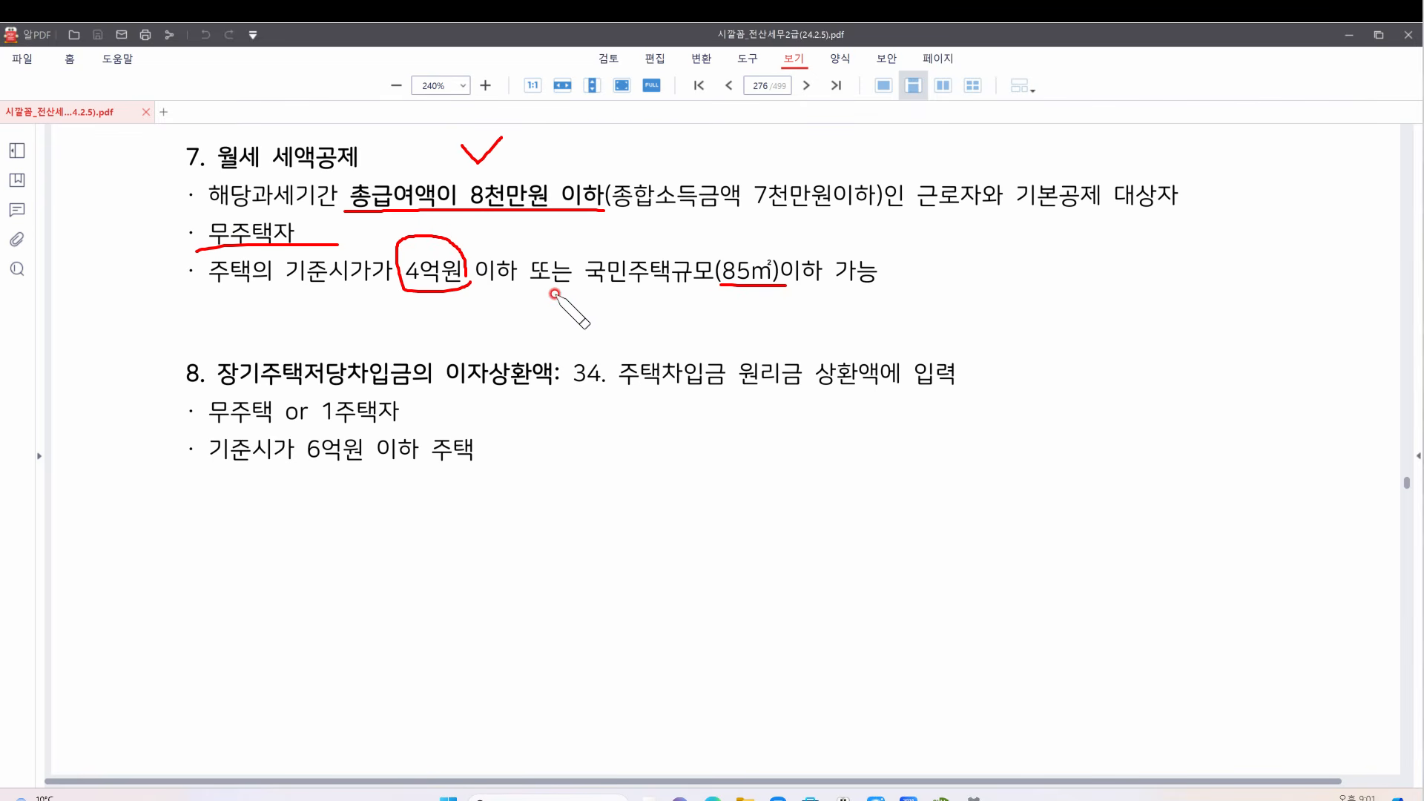
left_click_drag(492, 291, 583, 296)
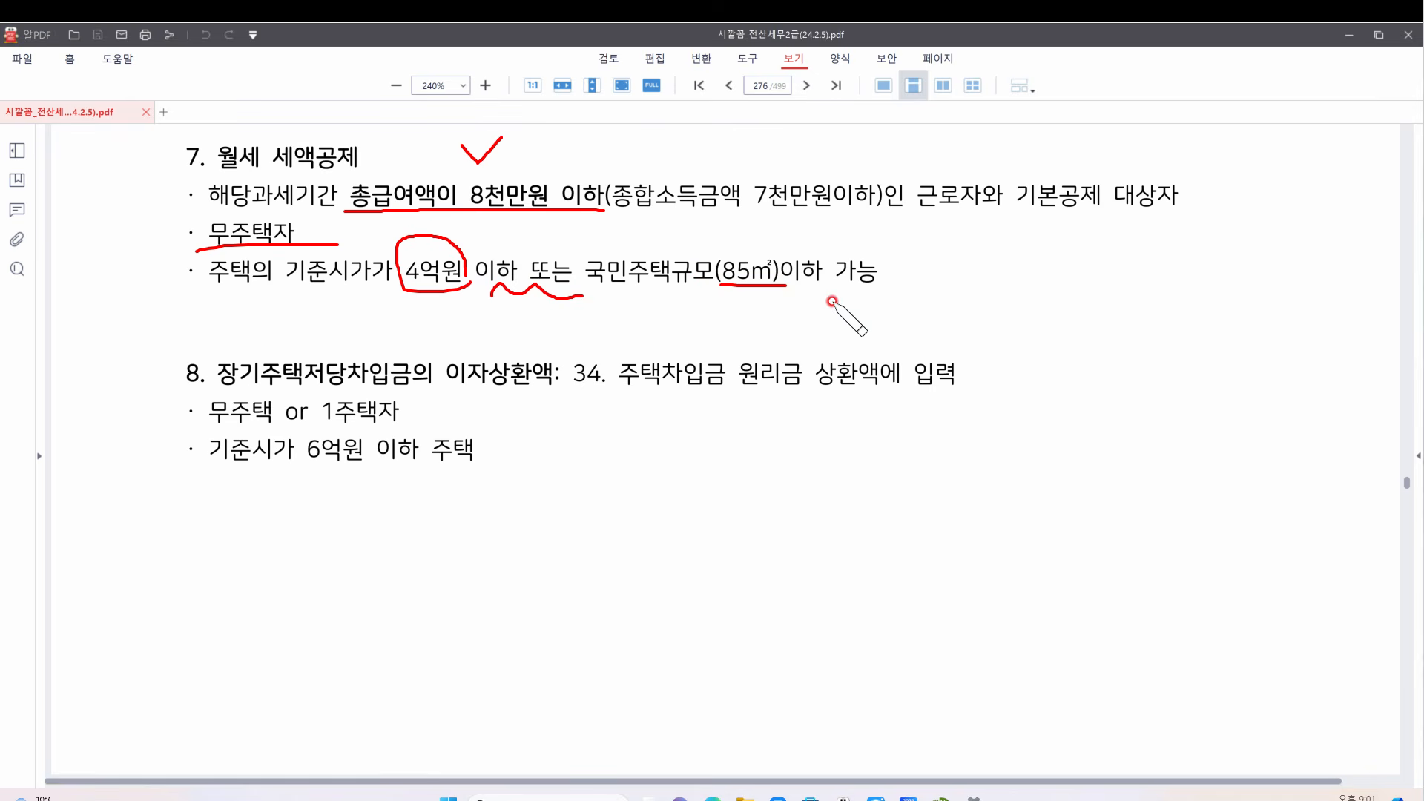
Handwrite area figures beside section 7's 가능 and section 8's heading
mouse_move(983, 263)
left_mouse_down()
mouse_move(1003, 298)
mouse_move(982, 293)
mouse_move(987, 314)
left_mouse_up()
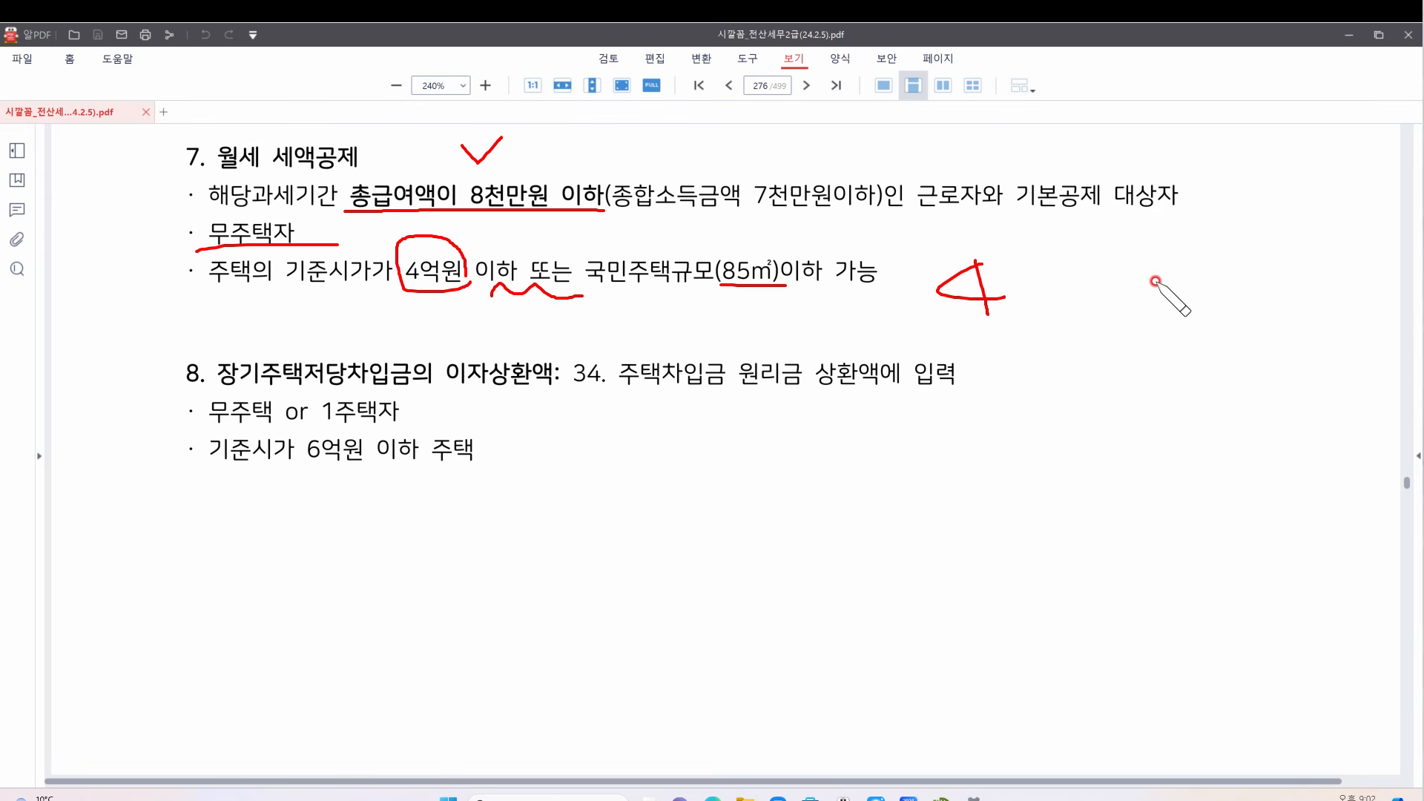
mouse_move(1168, 258)
left_mouse_down()
mouse_move(1166, 308)
mouse_move(1201, 294)
mouse_move(1228, 305)
mouse_move(1245, 270)
mouse_move(1325, 293)
left_mouse_up()
left_click_drag(1306, 237, 1307, 302)
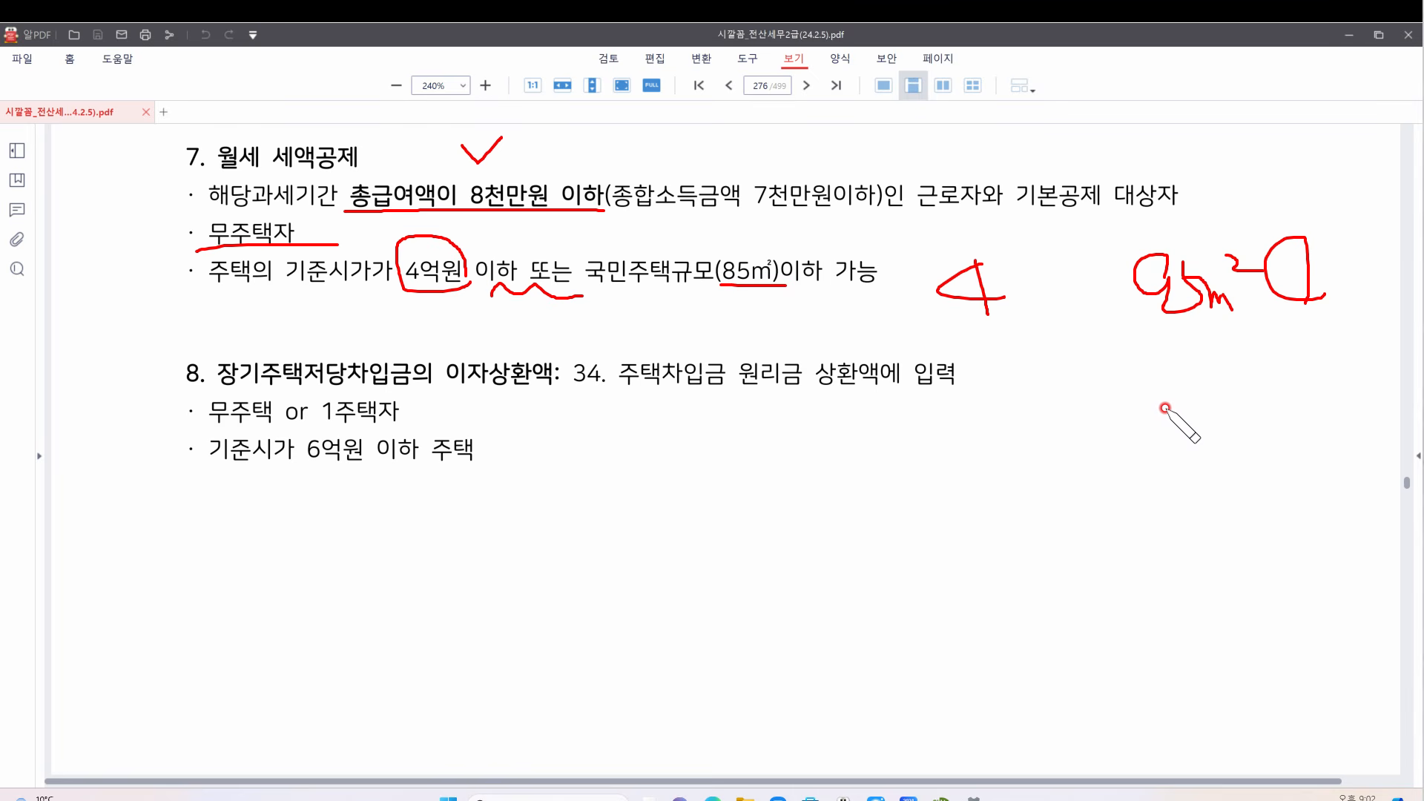
mouse_move(998, 391)
left_mouse_down()
mouse_move(1017, 401)
mouse_move(991, 397)
left_mouse_up()
mouse_move(1187, 382)
left_mouse_down()
mouse_move(1194, 406)
mouse_move(1169, 396)
left_mouse_up()
mouse_move(1198, 379)
left_mouse_down()
mouse_move(1211, 425)
mouse_move(1234, 439)
mouse_move(1265, 401)
mouse_move(1261, 375)
mouse_move(1282, 415)
left_mouse_up()
left_click_drag(1127, 436, 1264, 427)
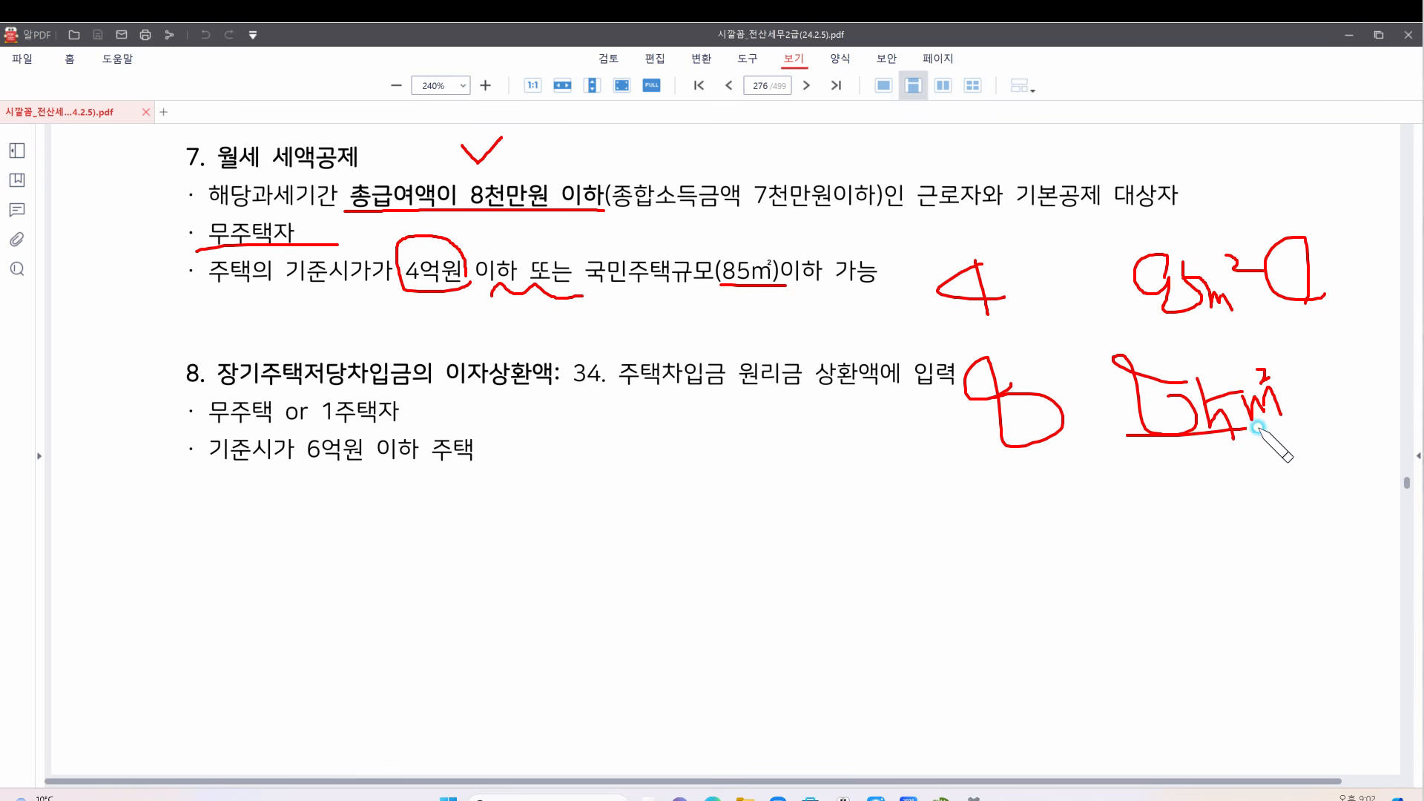
left_click_drag(1340, 376, 1354, 387)
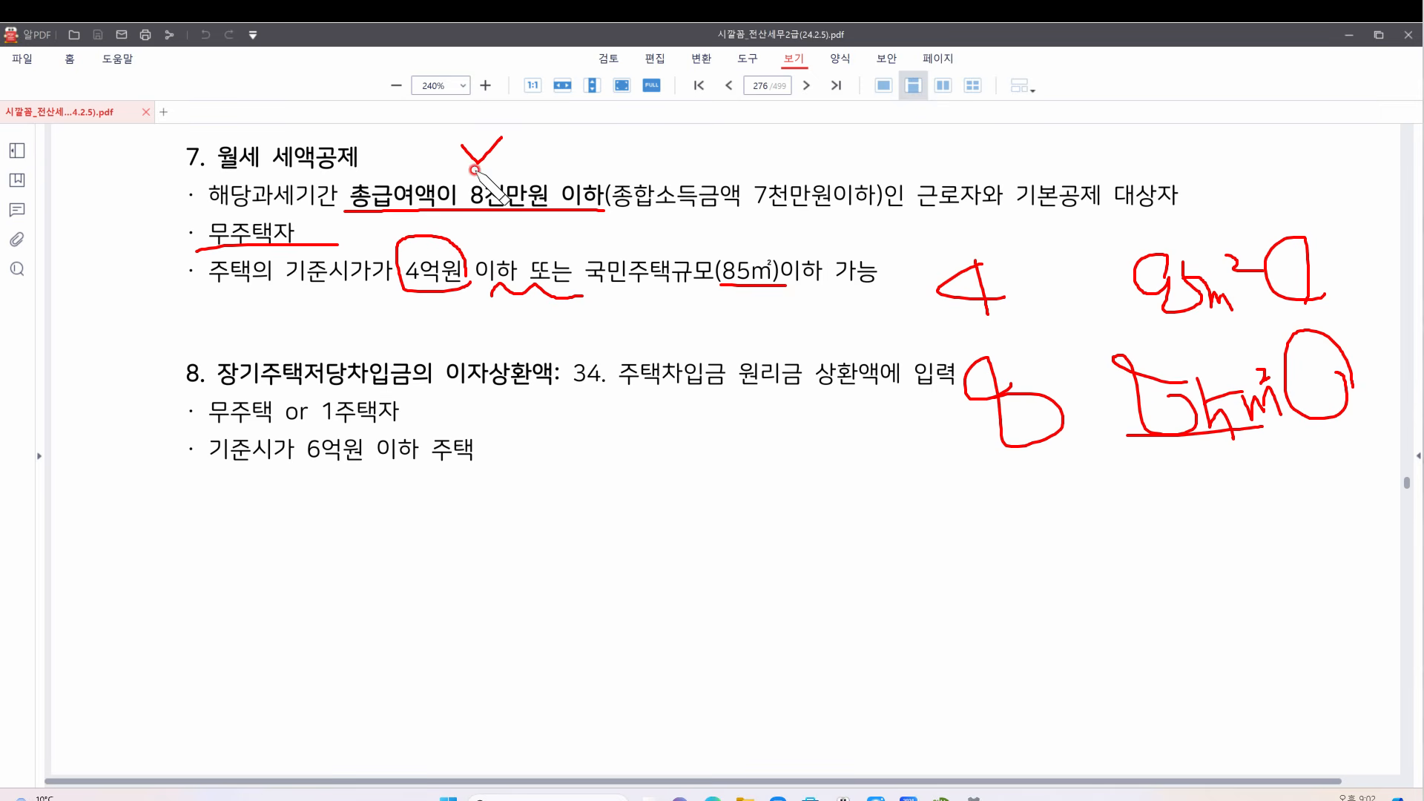
Clear the old marks, underline the section 8 heading and circle 이자
left_click(842, 167)
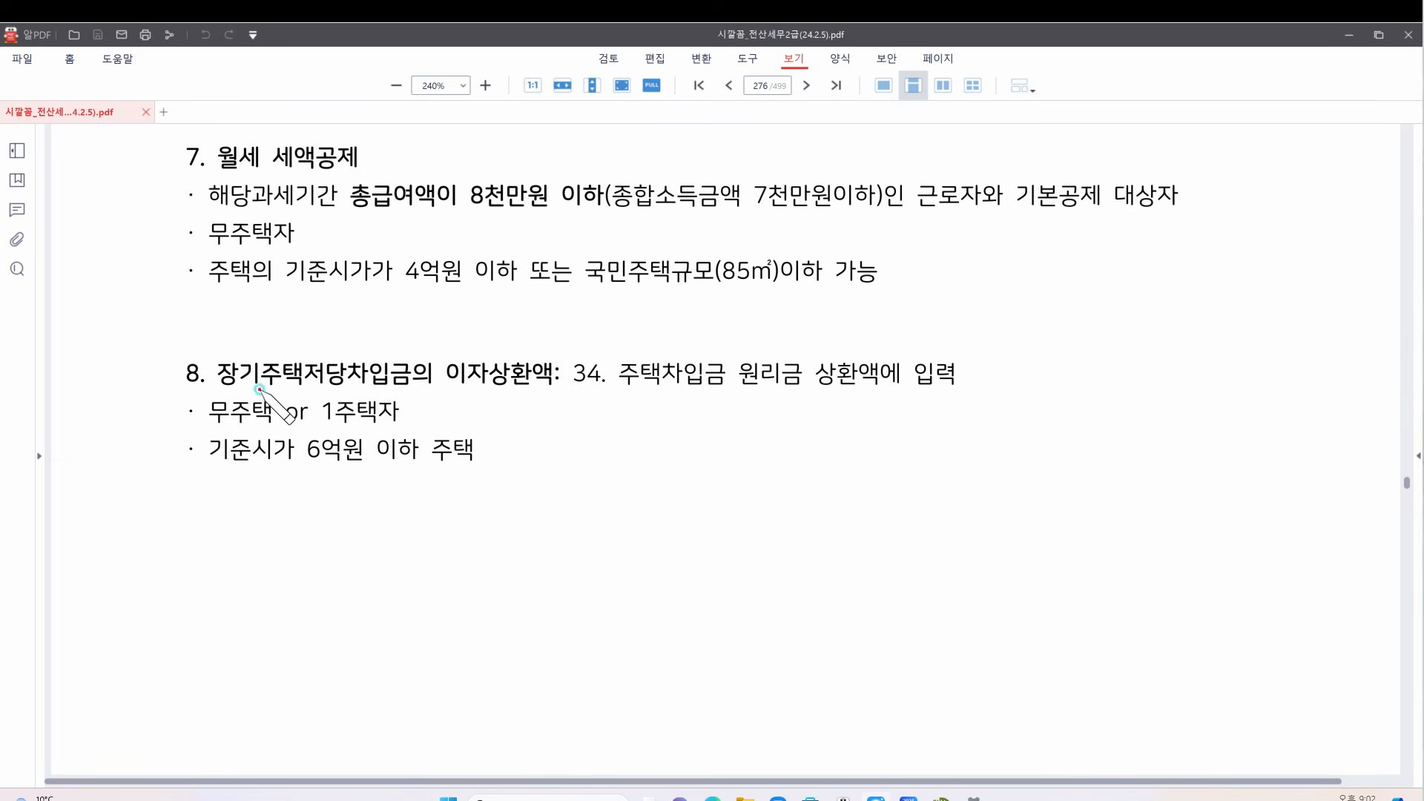
left_click_drag(258, 387, 314, 390)
left_click_drag(336, 386, 433, 388)
mouse_move(495, 386)
left_mouse_down()
mouse_move(432, 382)
mouse_move(475, 342)
mouse_move(493, 373)
mouse_move(473, 392)
mouse_move(543, 391)
left_mouse_up()
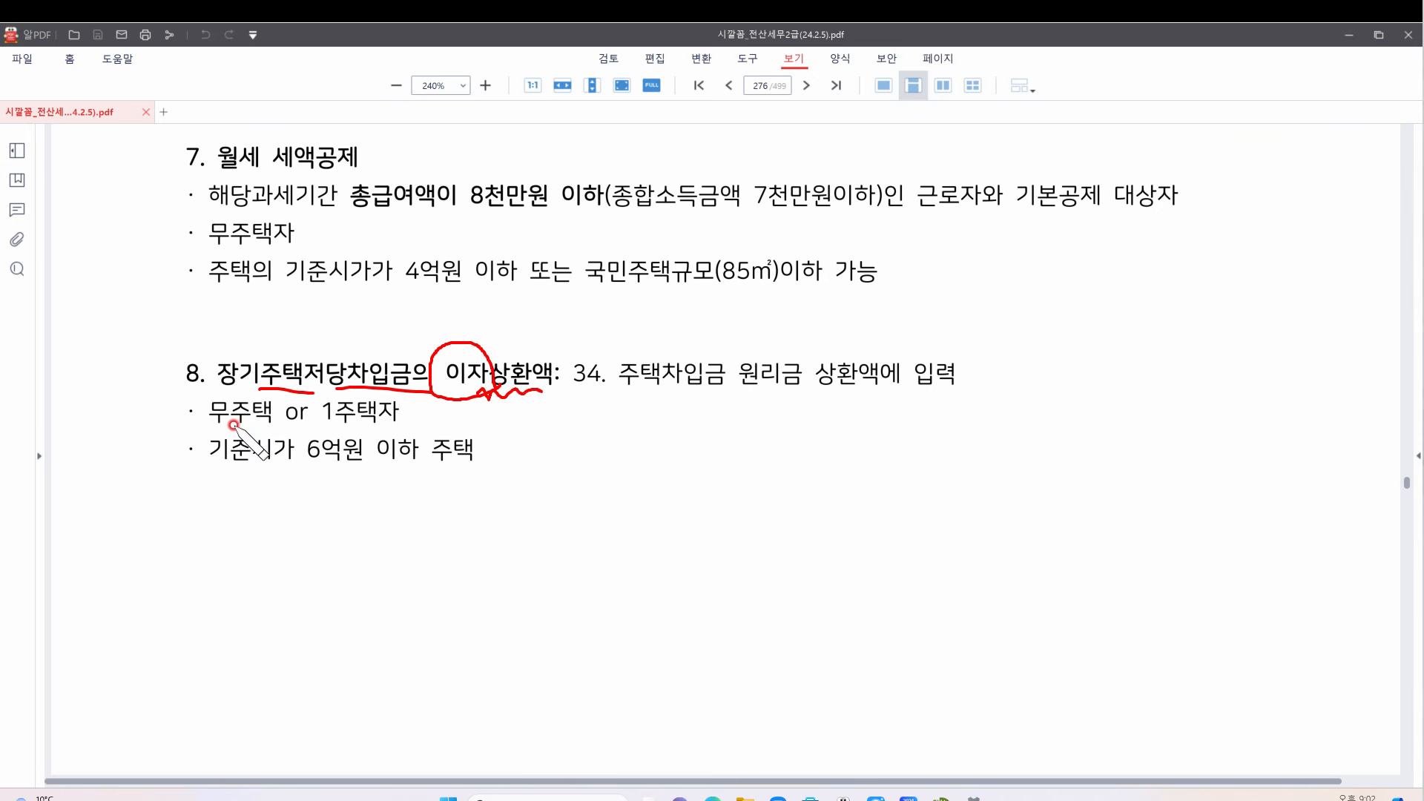
Underline 무주택 or 1주택자, circle 6억원, and draw a line from section 7 to section 8
left_click_drag(210, 424, 397, 428)
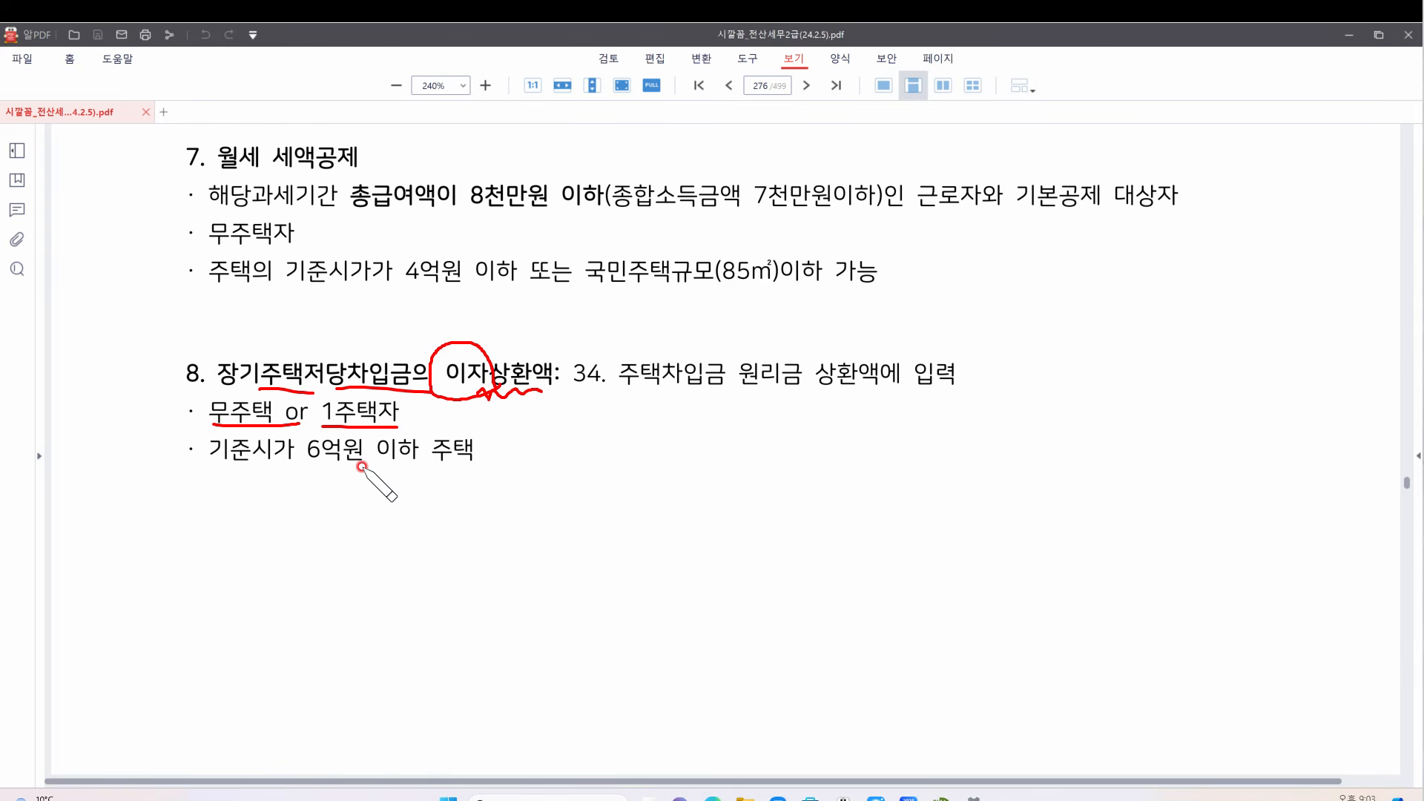
mouse_move(363, 471)
left_mouse_down()
mouse_move(296, 446)
mouse_move(355, 420)
mouse_move(357, 460)
mouse_move(494, 462)
mouse_move(476, 481)
left_mouse_up()
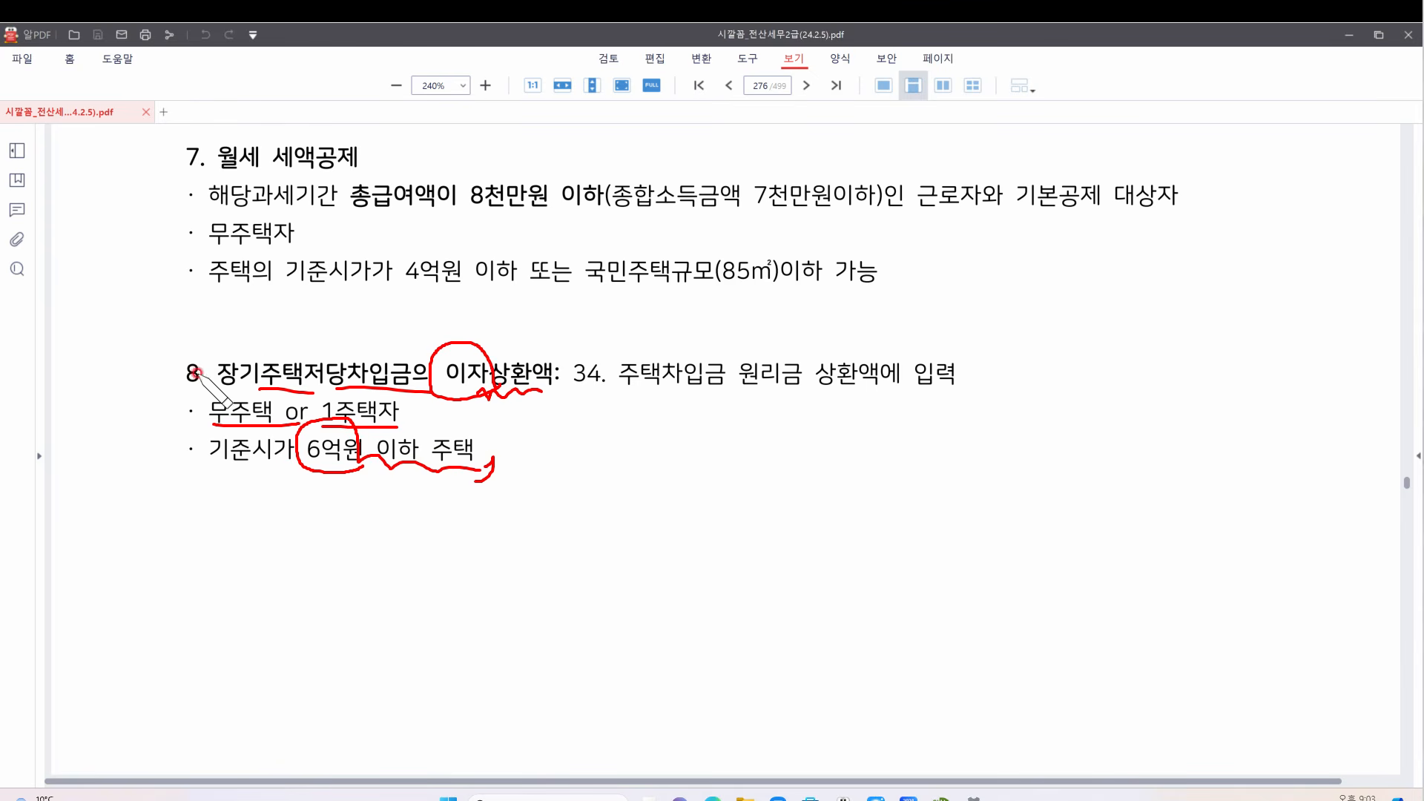
left_click_drag(206, 163, 240, 390)
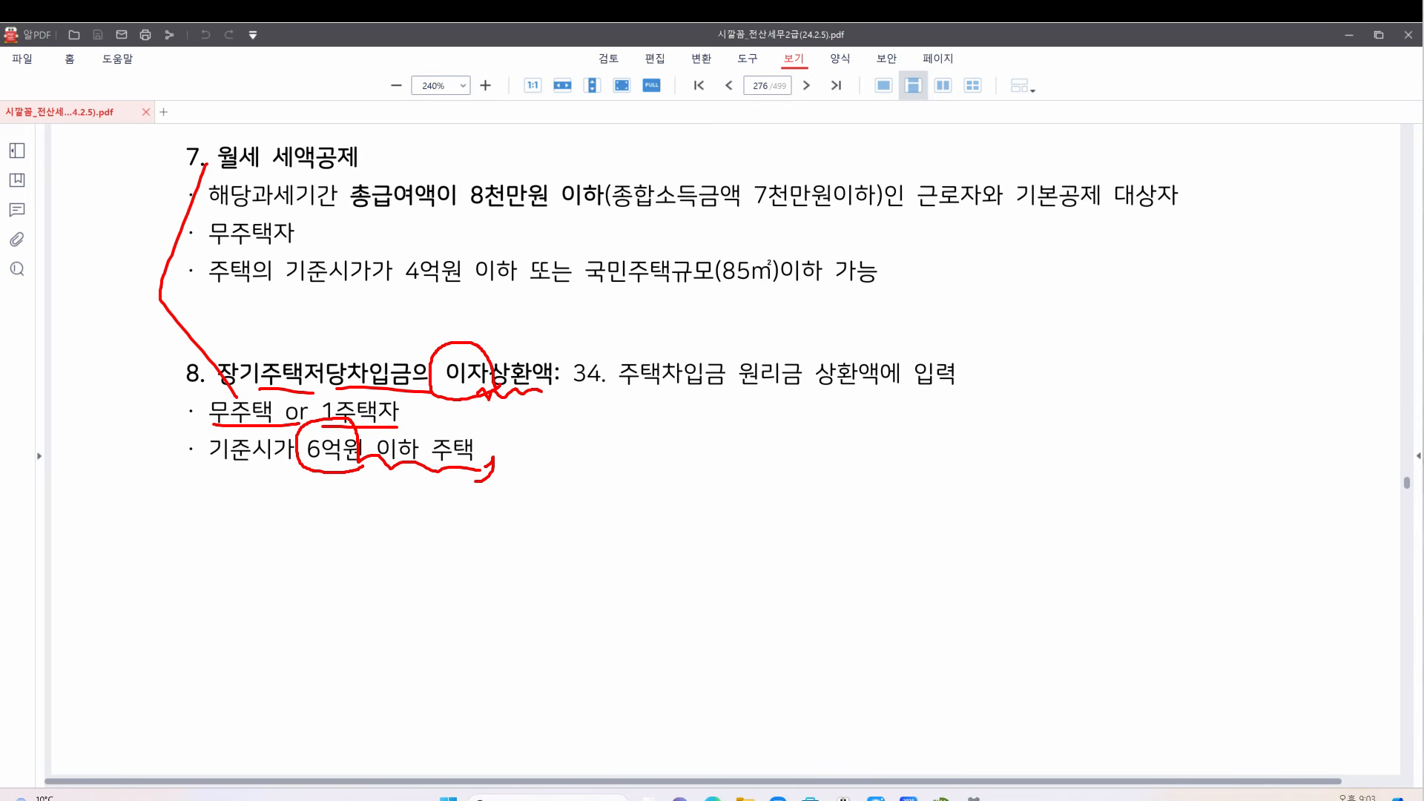
Clear the red pen marks from the mortgage interest notes and scroll past page 274
key("Escape")
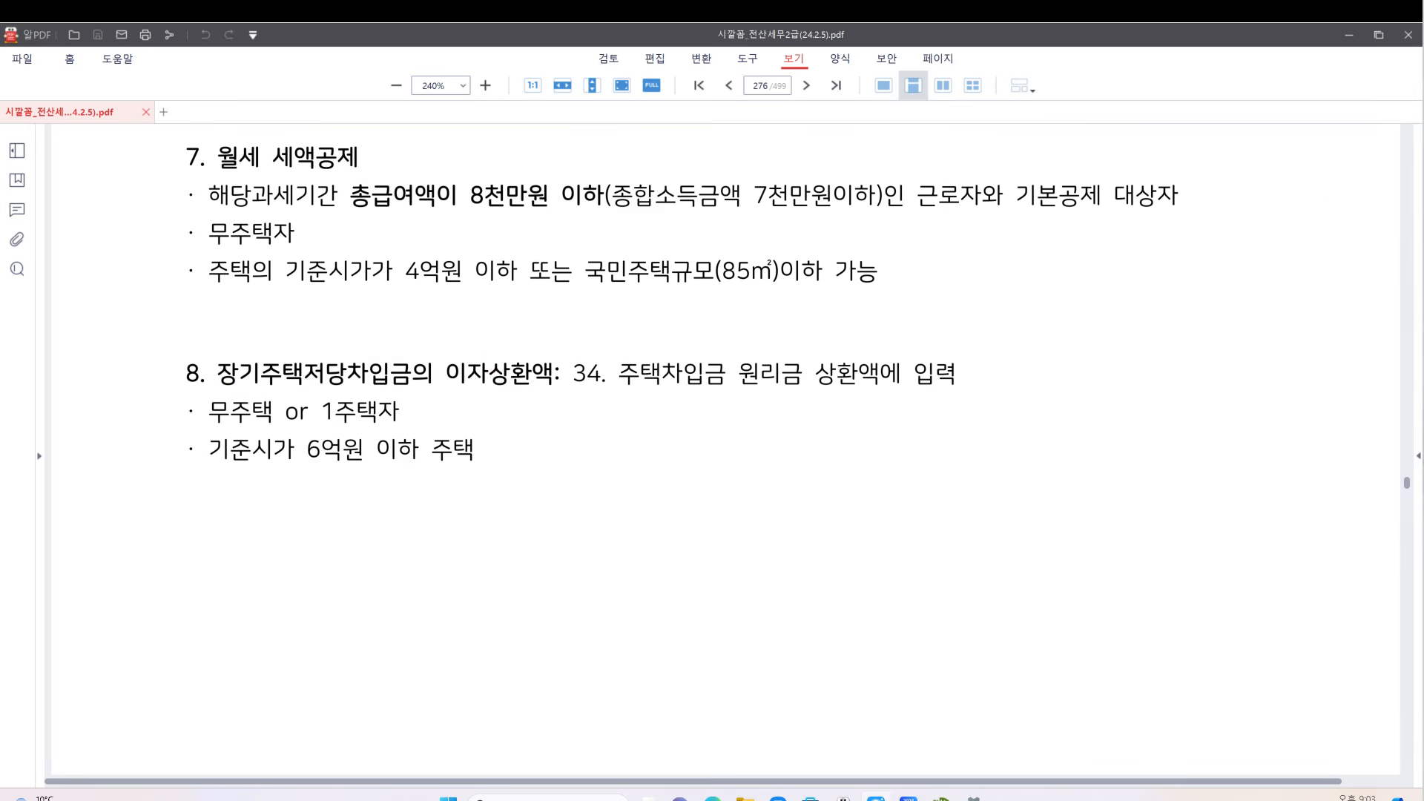
left_click(985, 300)
scroll(661, 286, "down", 7)
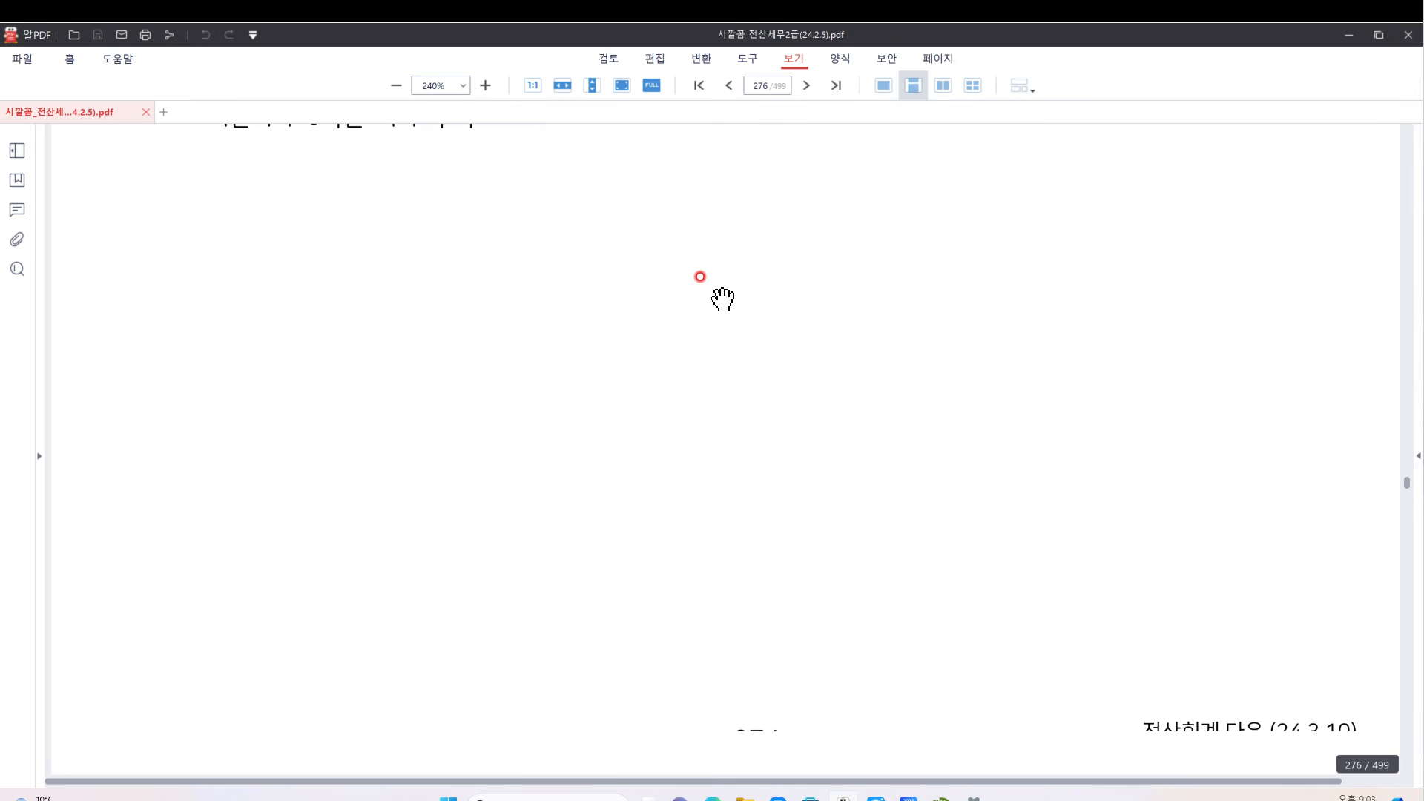
Scroll to problem [1] on page 277 and handwrite and underline 2024 beside it
scroll(723, 299, "down", 12)
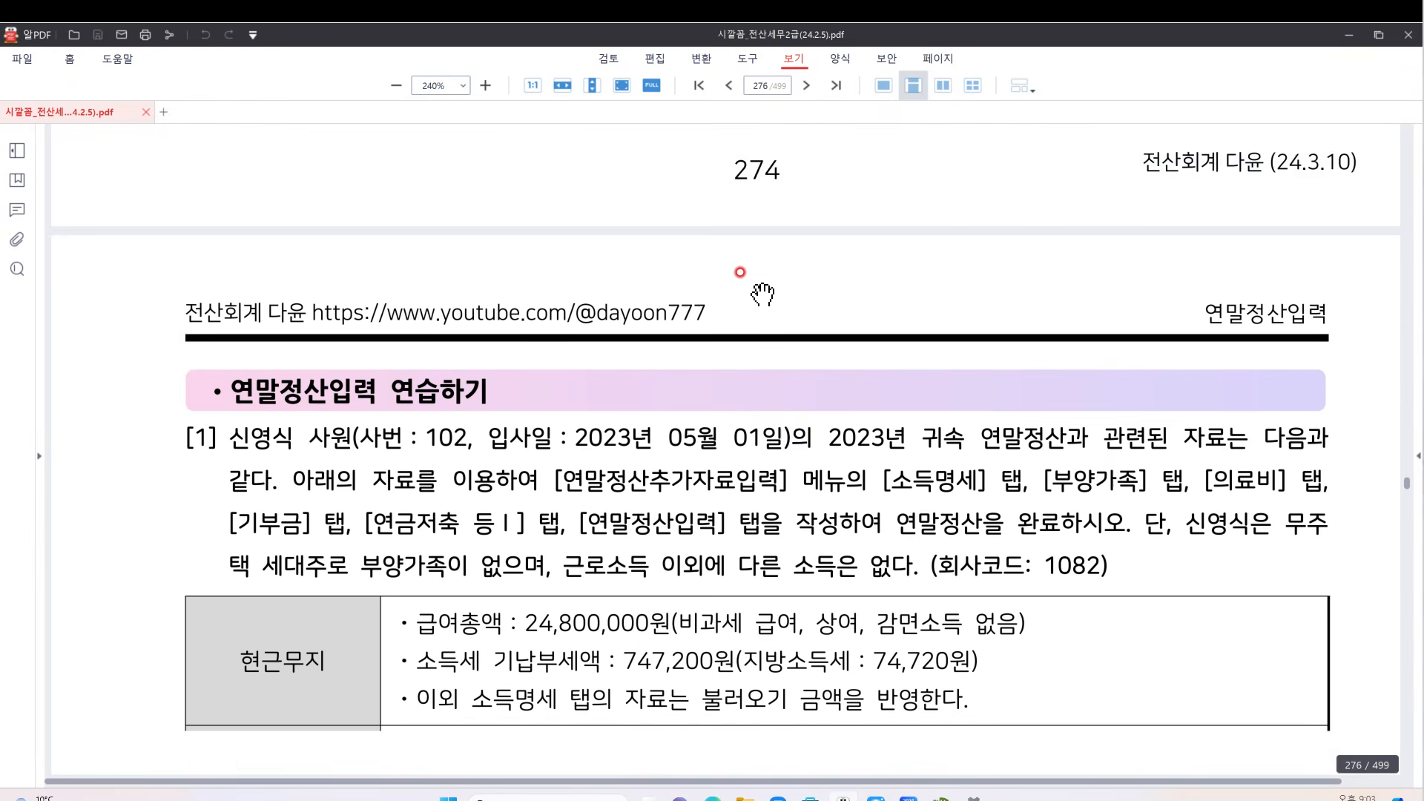
scroll(763, 294, "down", 5)
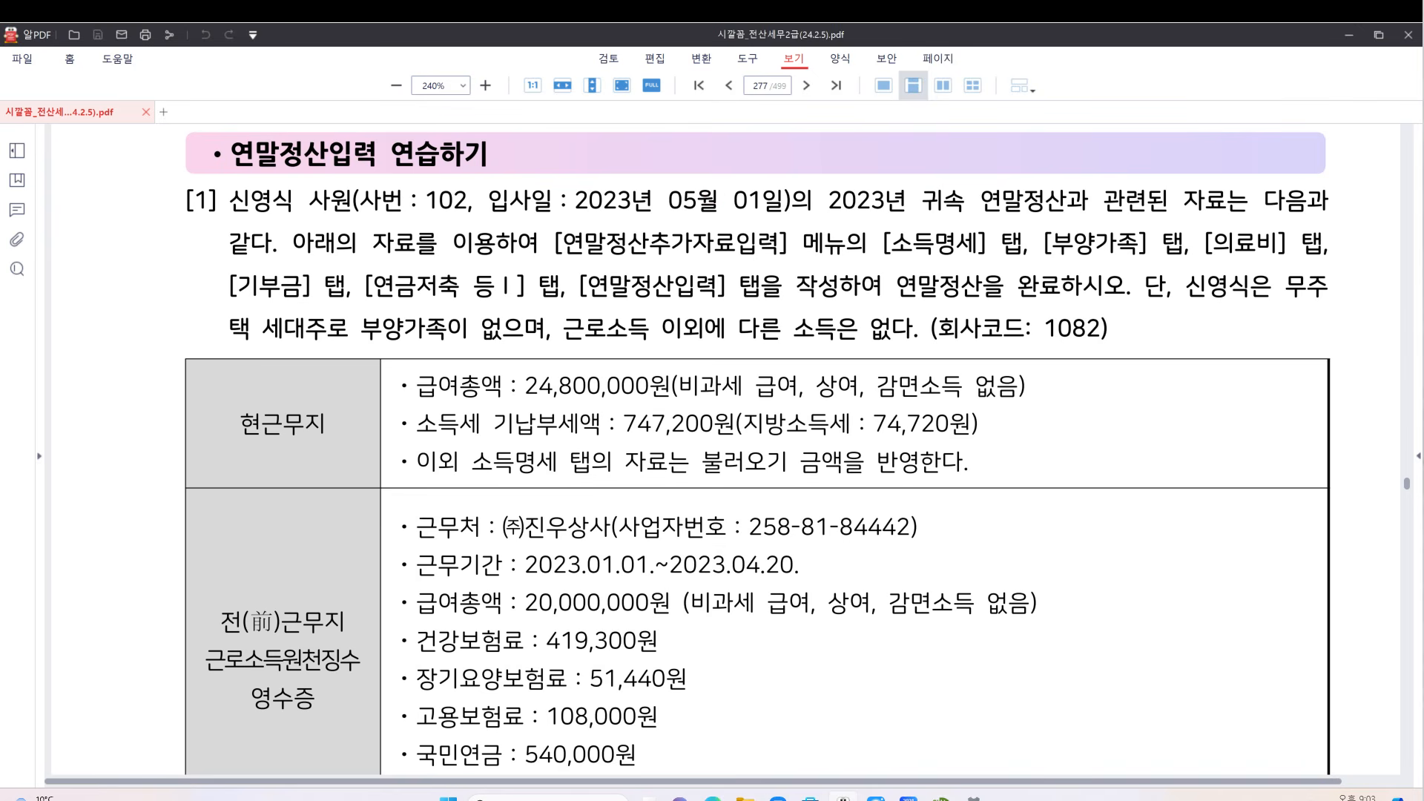
scroll(793, 460, "down", 1)
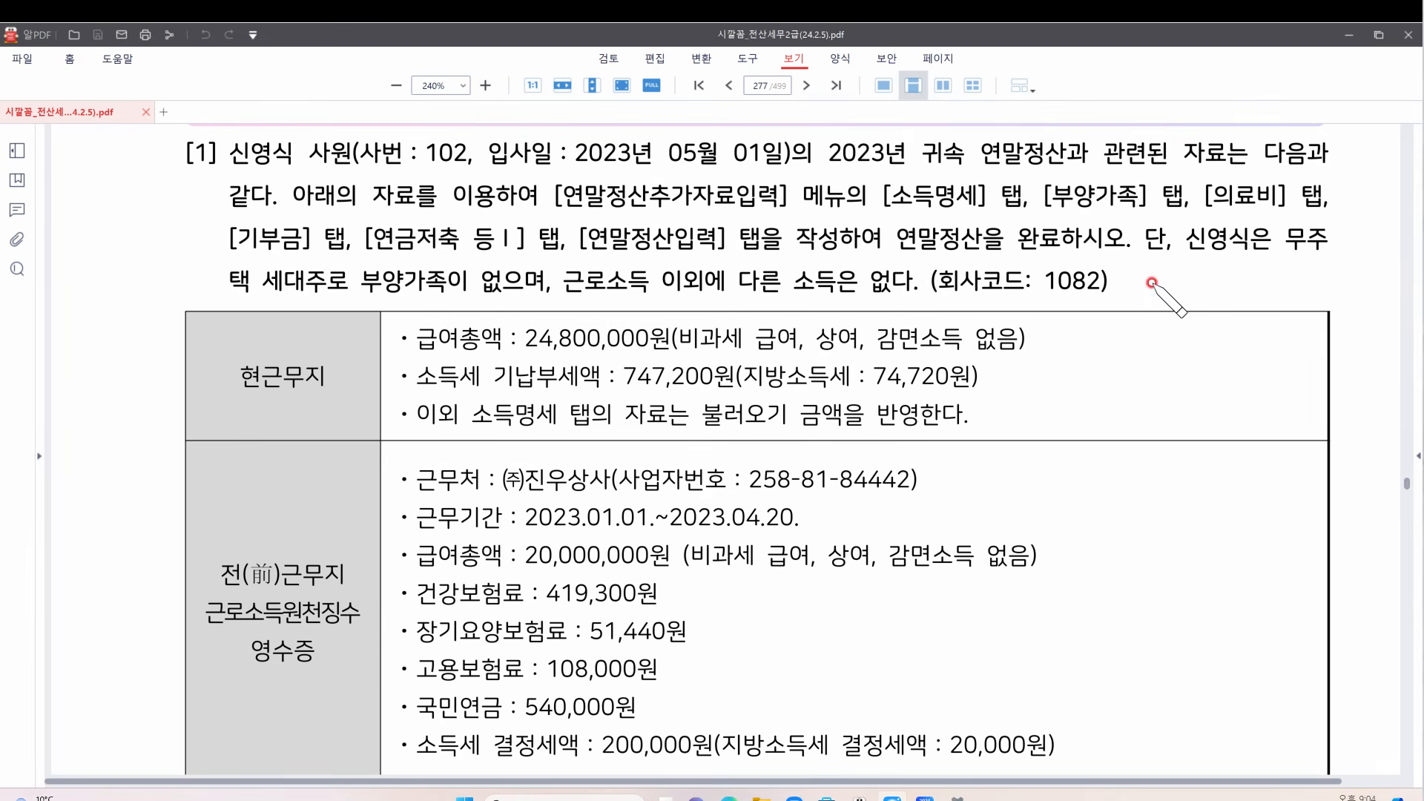
mouse_move(1154, 277)
left_mouse_down()
mouse_move(1193, 298)
mouse_move(1221, 288)
left_mouse_up()
left_click_drag(1229, 269, 1243, 279)
left_click_drag(1237, 259, 1238, 288)
left_click_drag(1136, 312, 1287, 299)
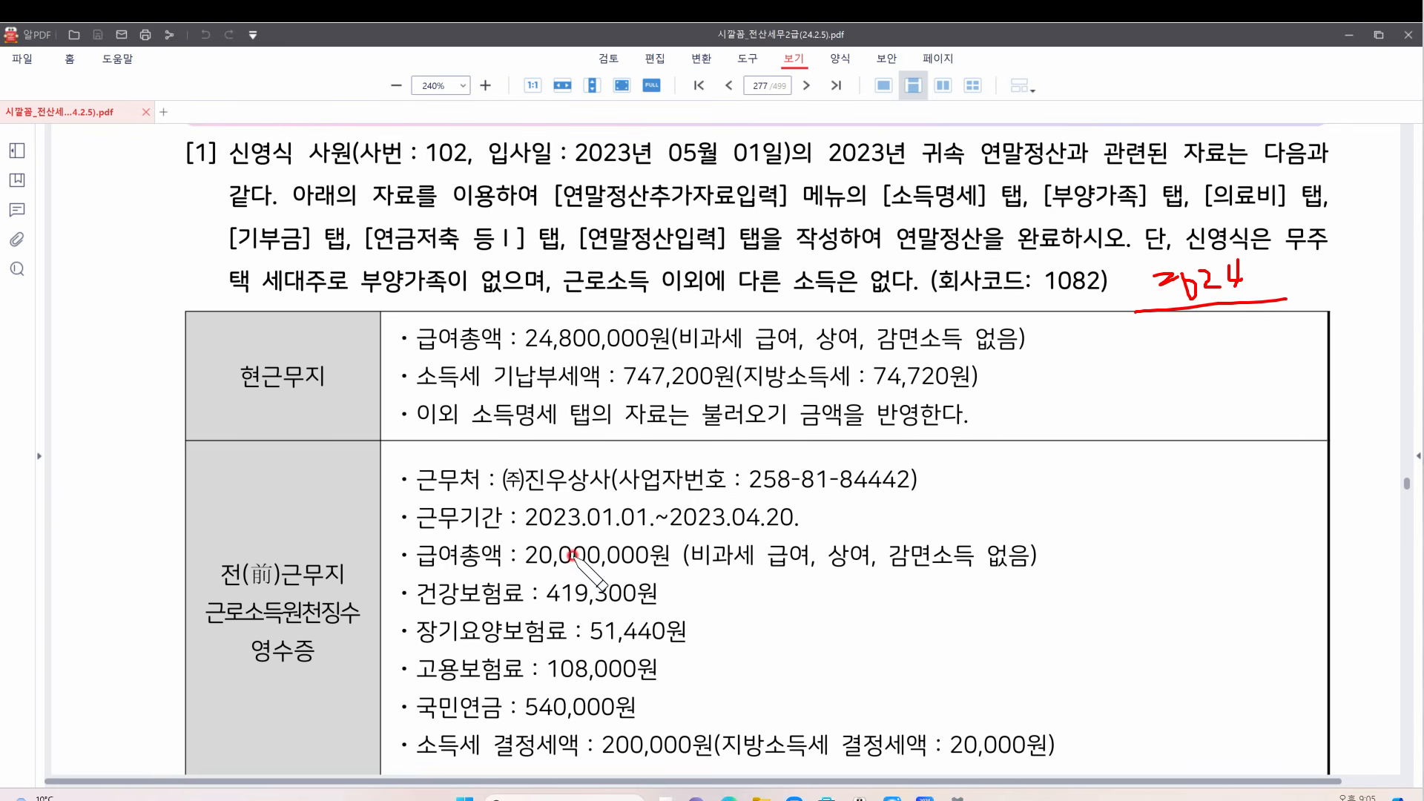
Mark the 2023.01.01~2023.04.20 period, the 2023 hire year and previous-workplace details, then clear everything
left_click_drag(525, 529, 581, 528)
mouse_move(620, 526)
left_mouse_down()
mouse_move(815, 520)
mouse_move(776, 536)
left_mouse_up()
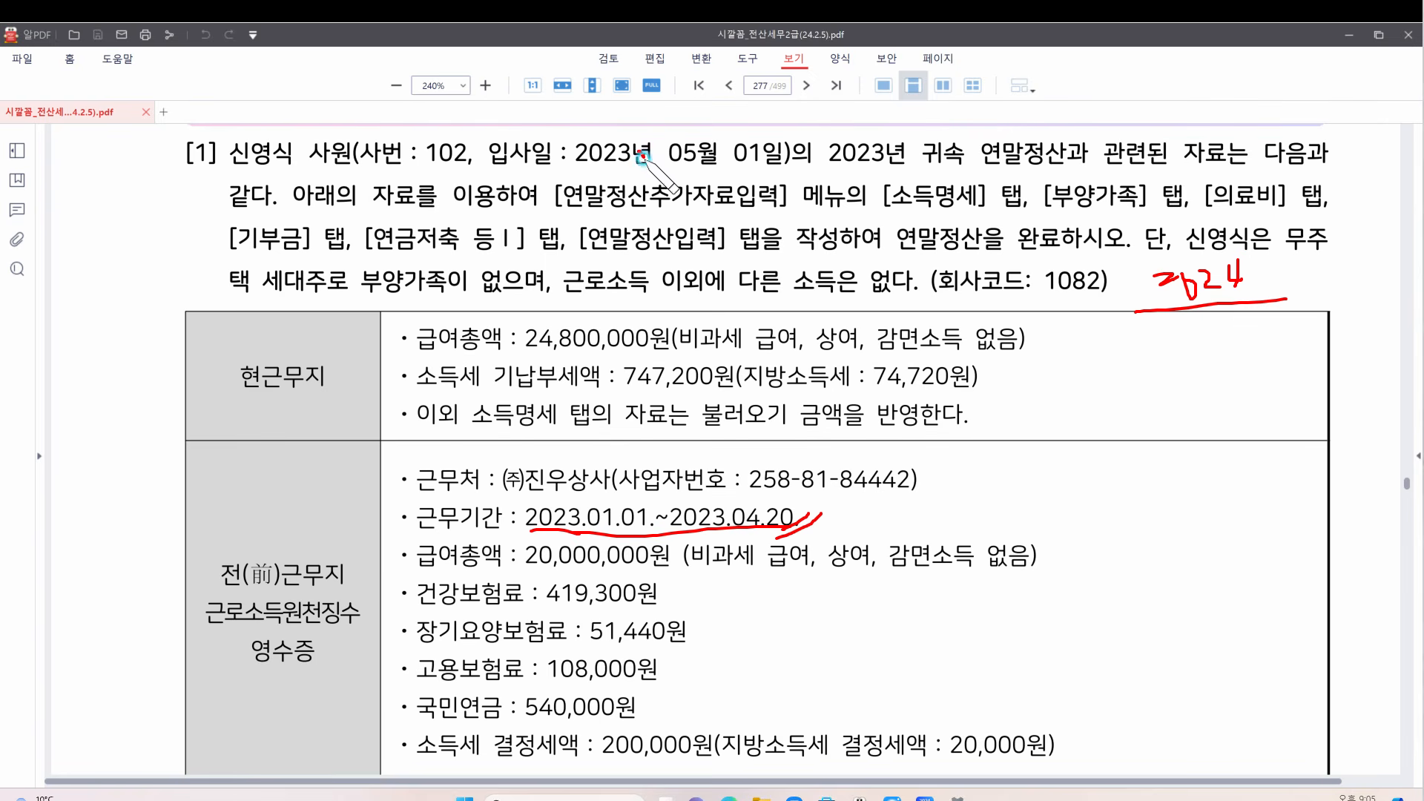
mouse_move(642, 156)
left_mouse_down()
mouse_move(582, 133)
mouse_move(654, 161)
left_mouse_up()
mouse_move(1077, 434)
left_mouse_down()
mouse_move(1133, 563)
mouse_move(1114, 752)
left_mouse_up()
left_click_drag(1192, 639, 1247, 665)
mouse_move(1245, 595)
left_mouse_down()
mouse_move(1292, 617)
mouse_move(1255, 785)
left_mouse_up()
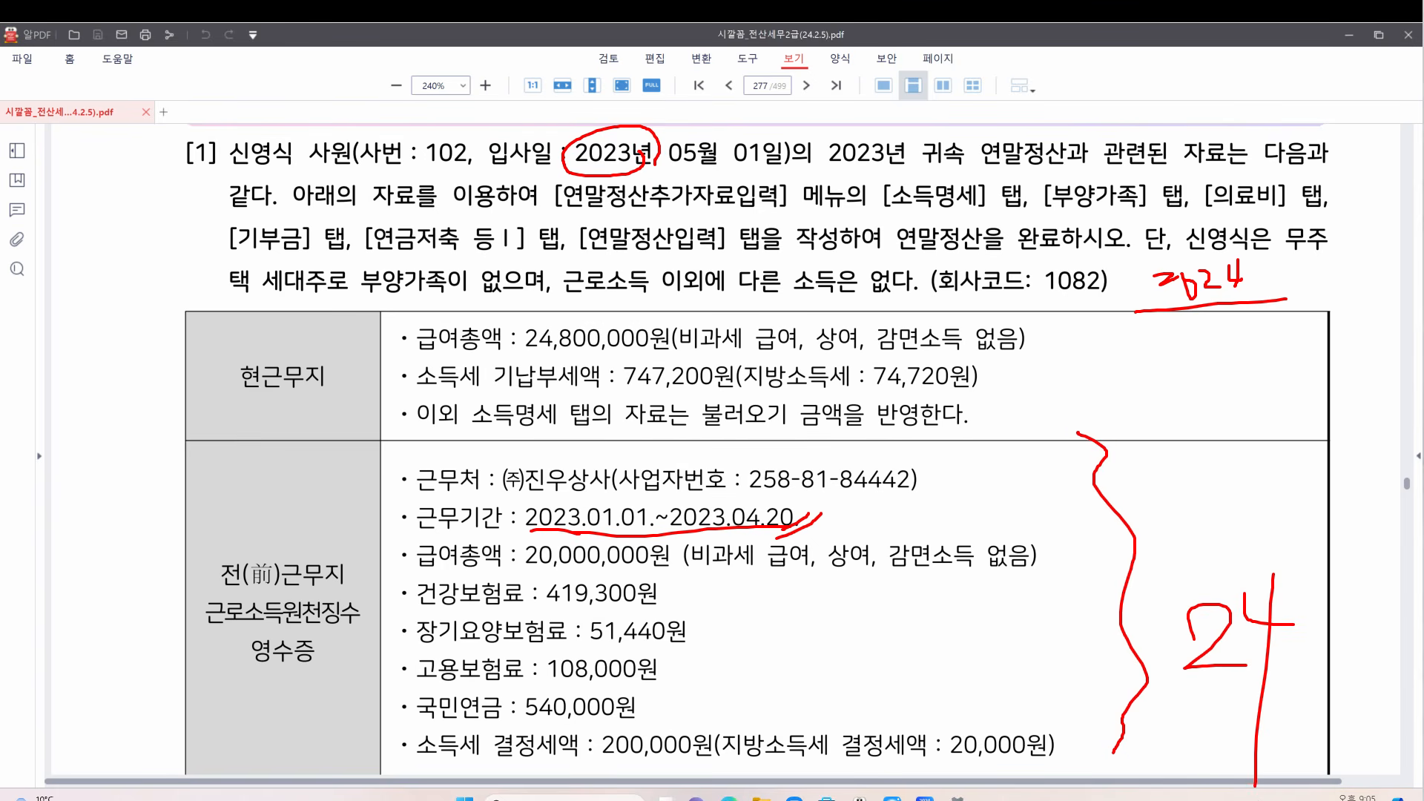
key("Escape")
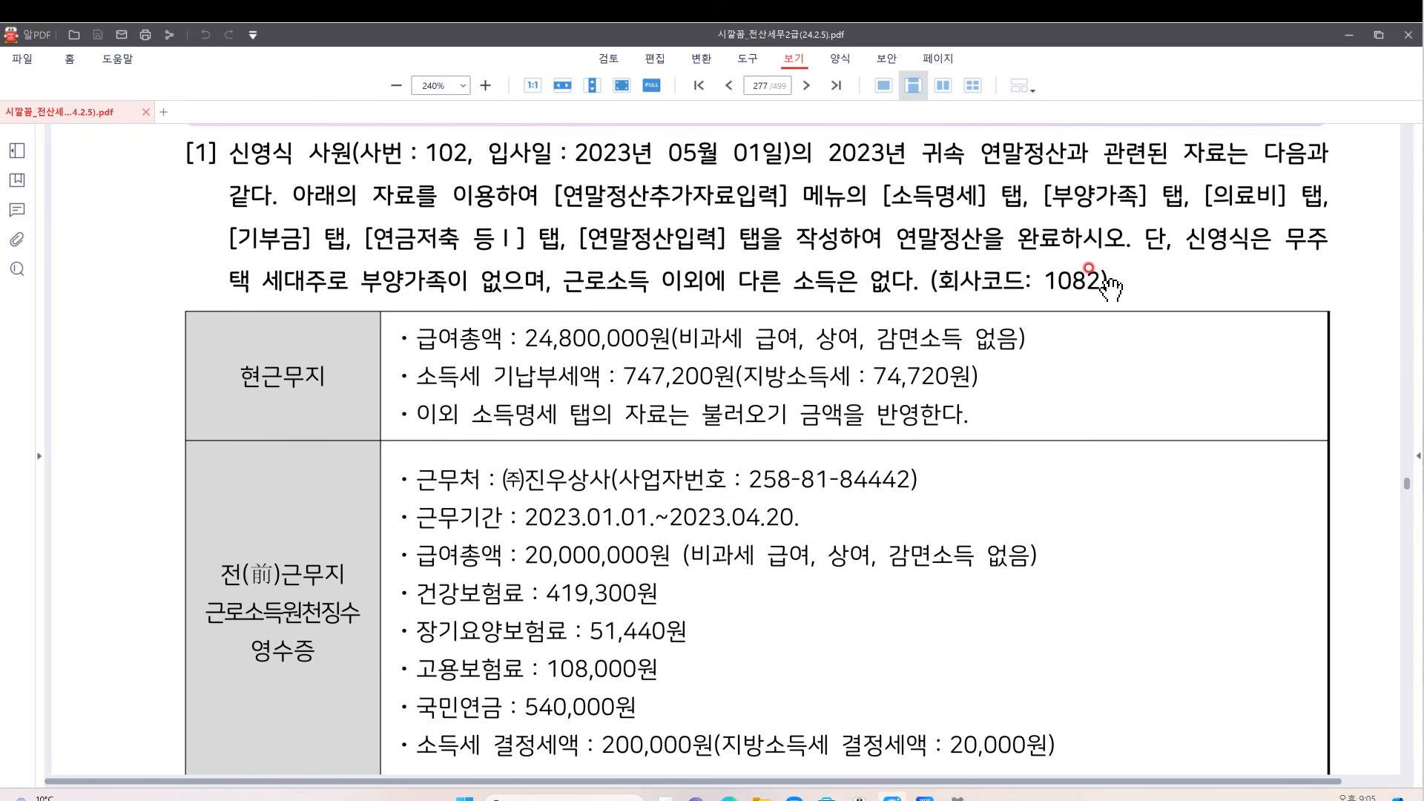
scroll(903, 359, "down", 5)
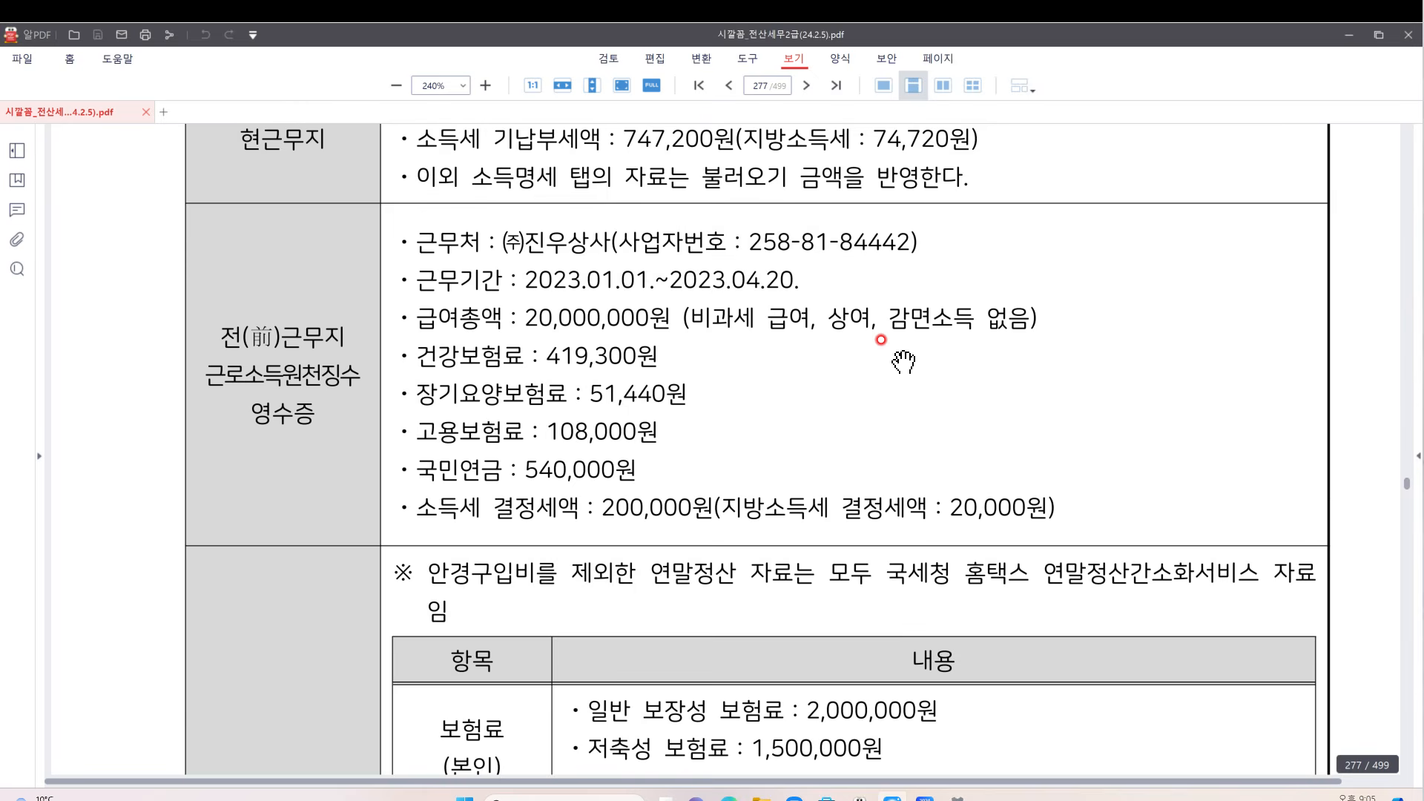
scroll(904, 360, "down", 7)
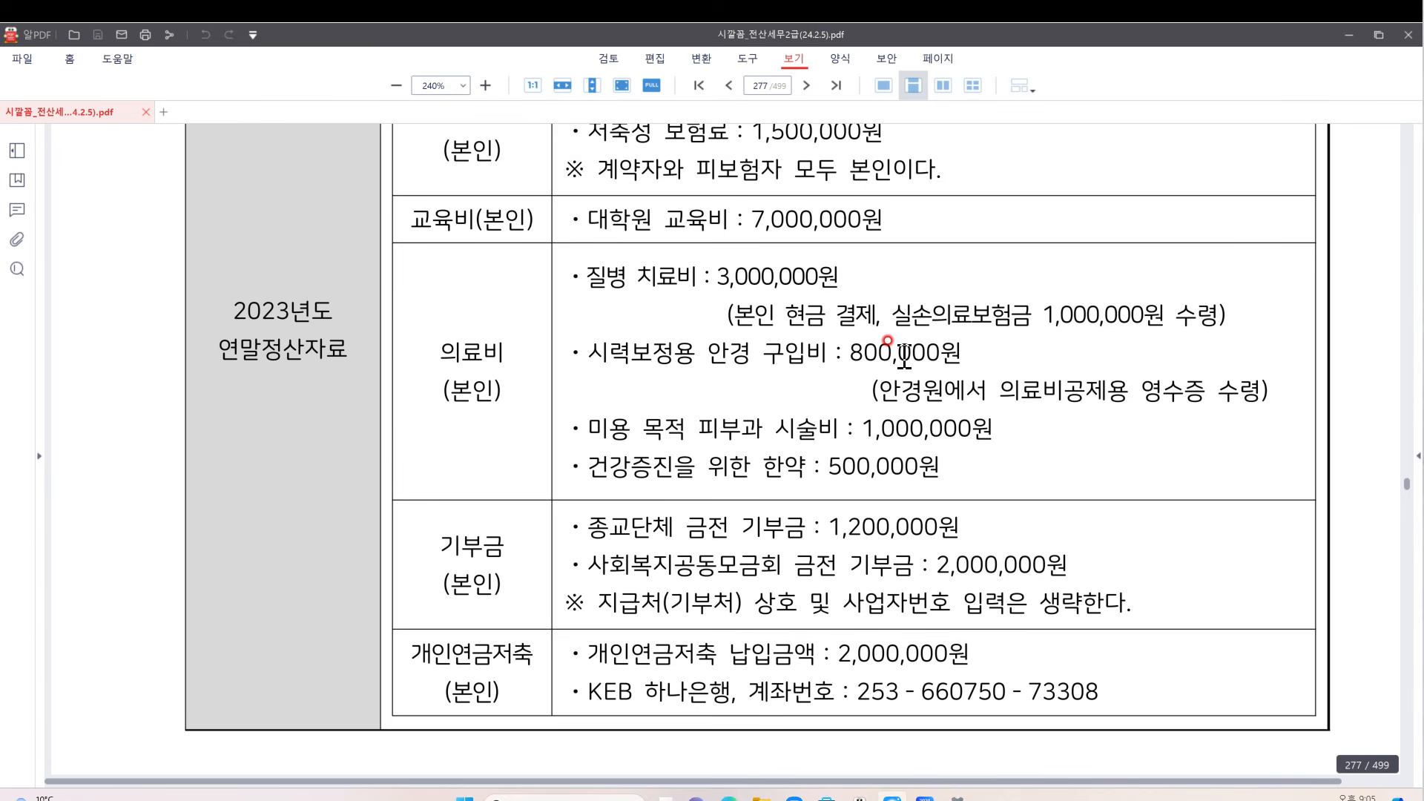
scroll(903, 352, "up", 3)
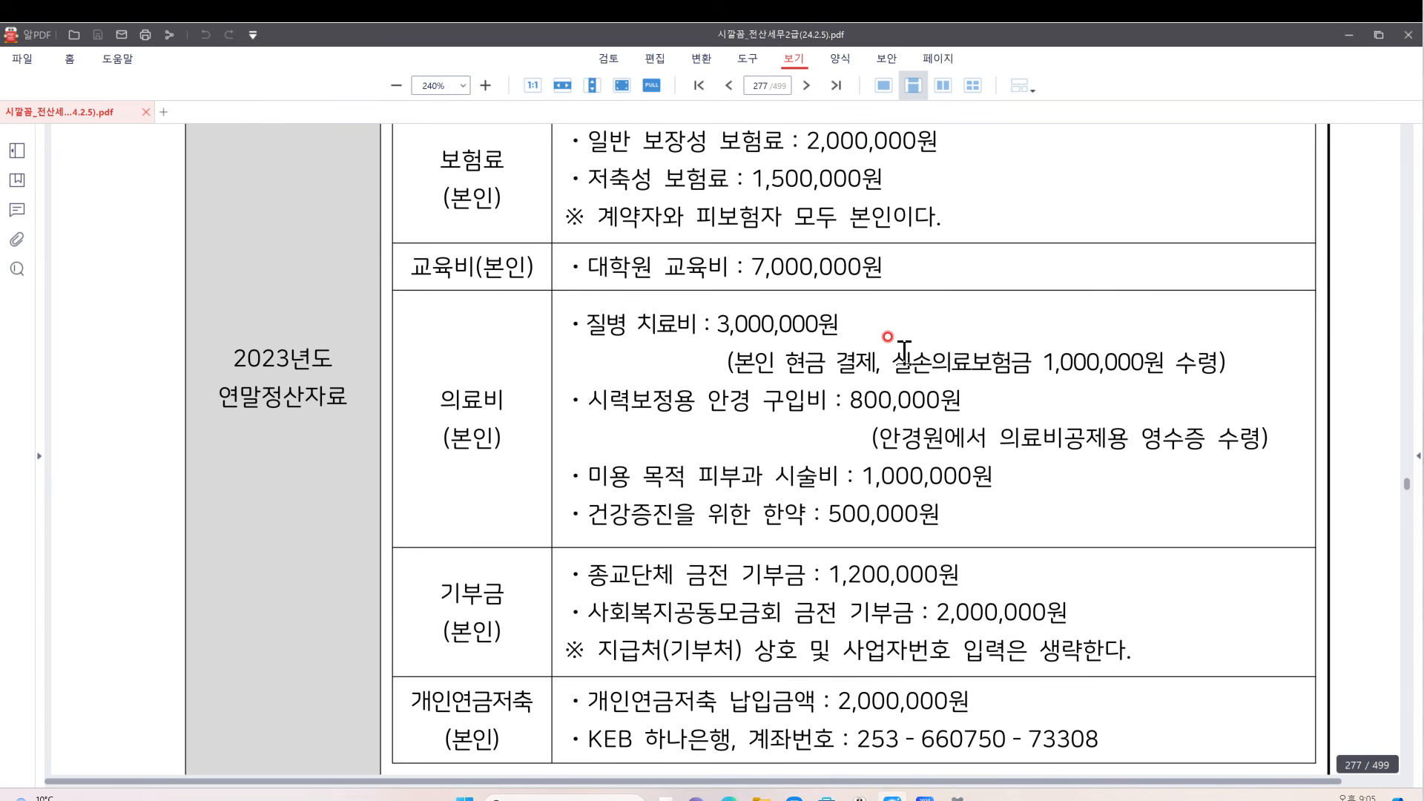
scroll(905, 352, "down", 5)
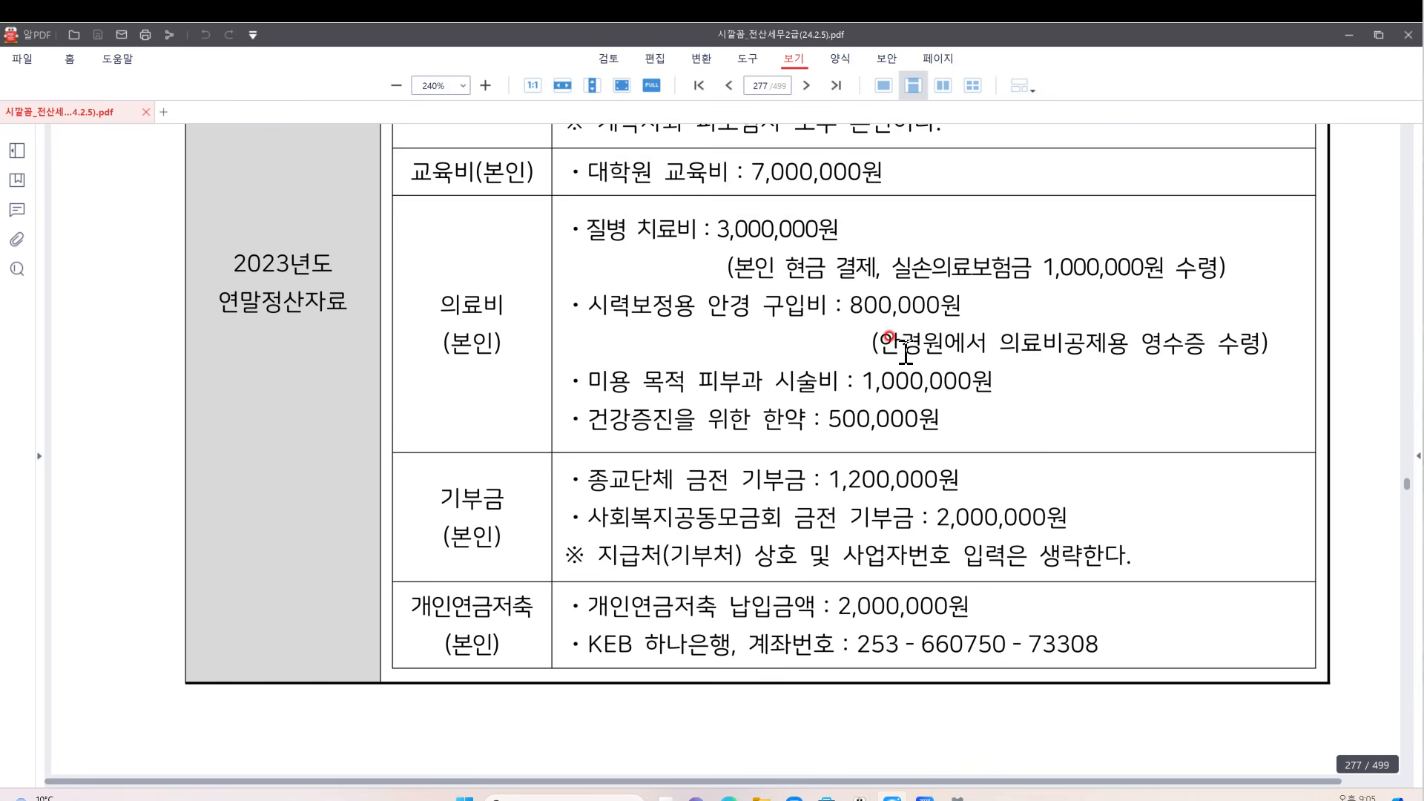
scroll(1024, 186, "up", 6)
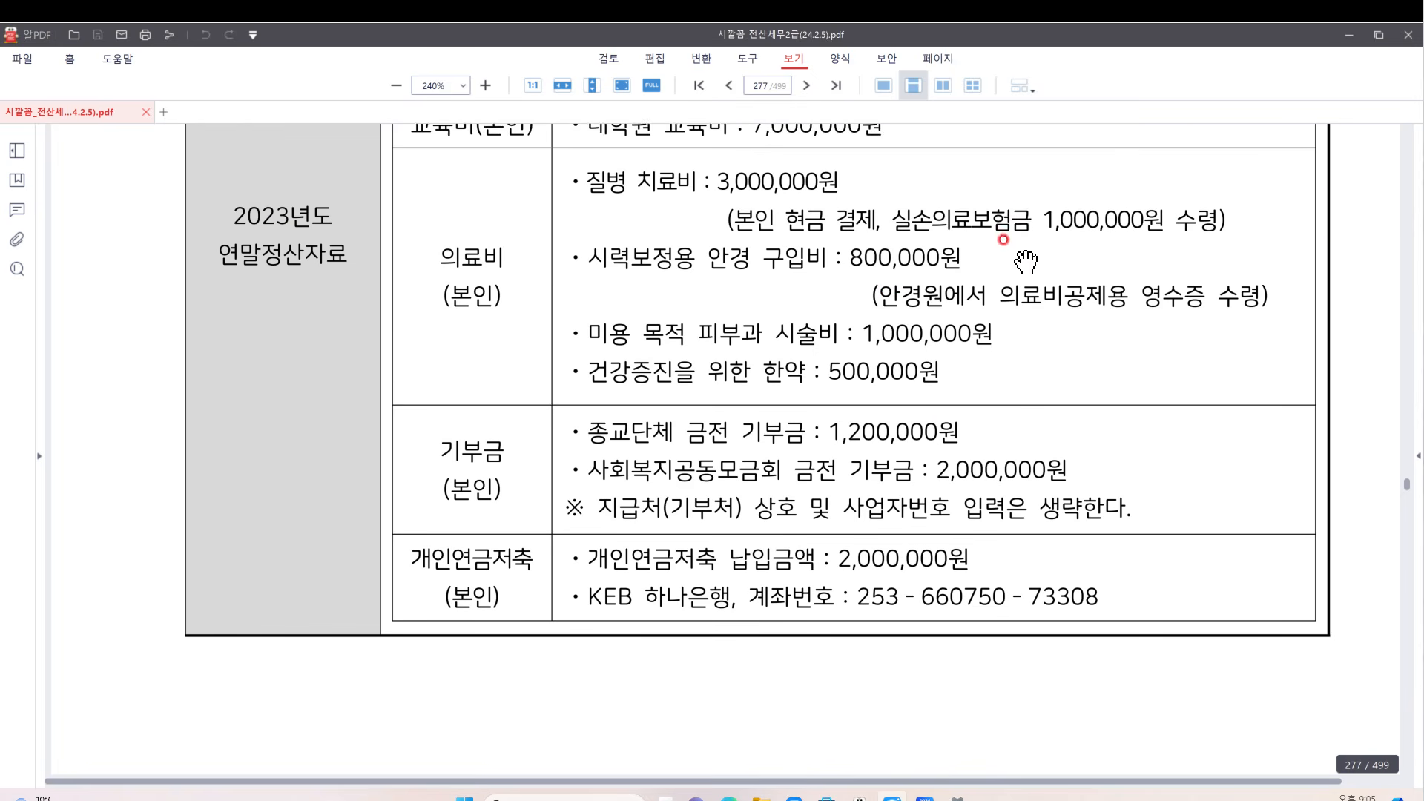
scroll(1029, 275, "up", 5)
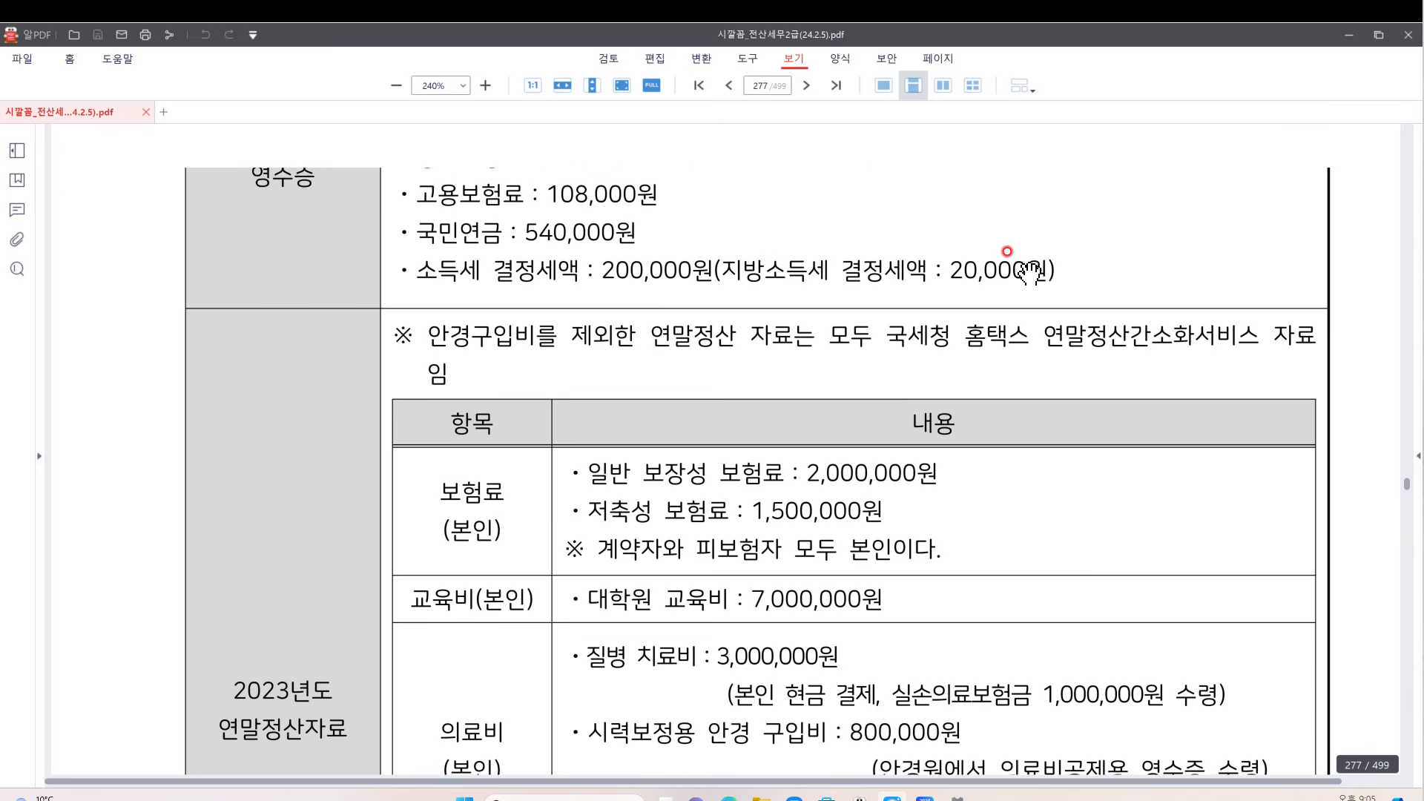
scroll(814, 310, "up", 1)
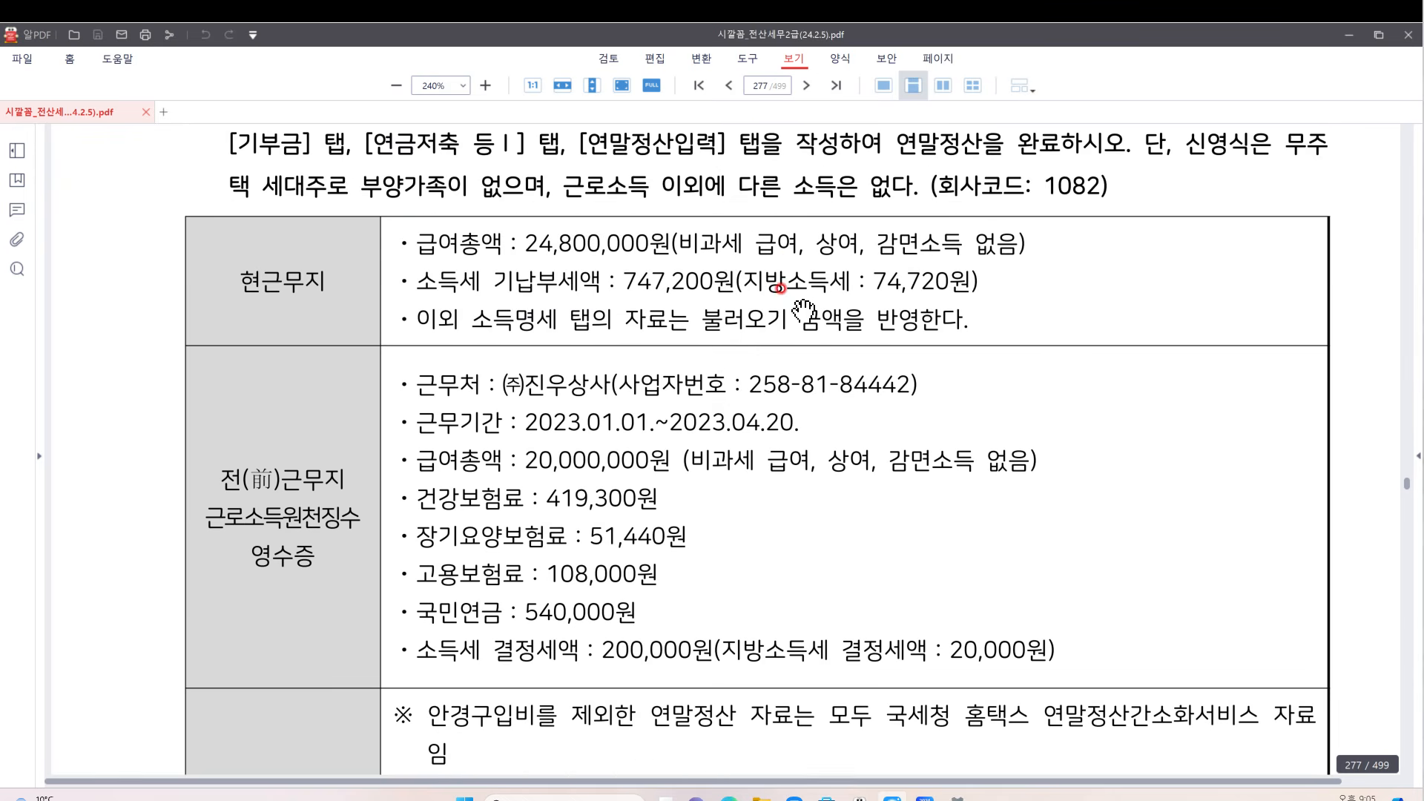
scroll(810, 305, "up", 1)
scroll(808, 305, "down", 1)
scroll(808, 304, "down", 2)
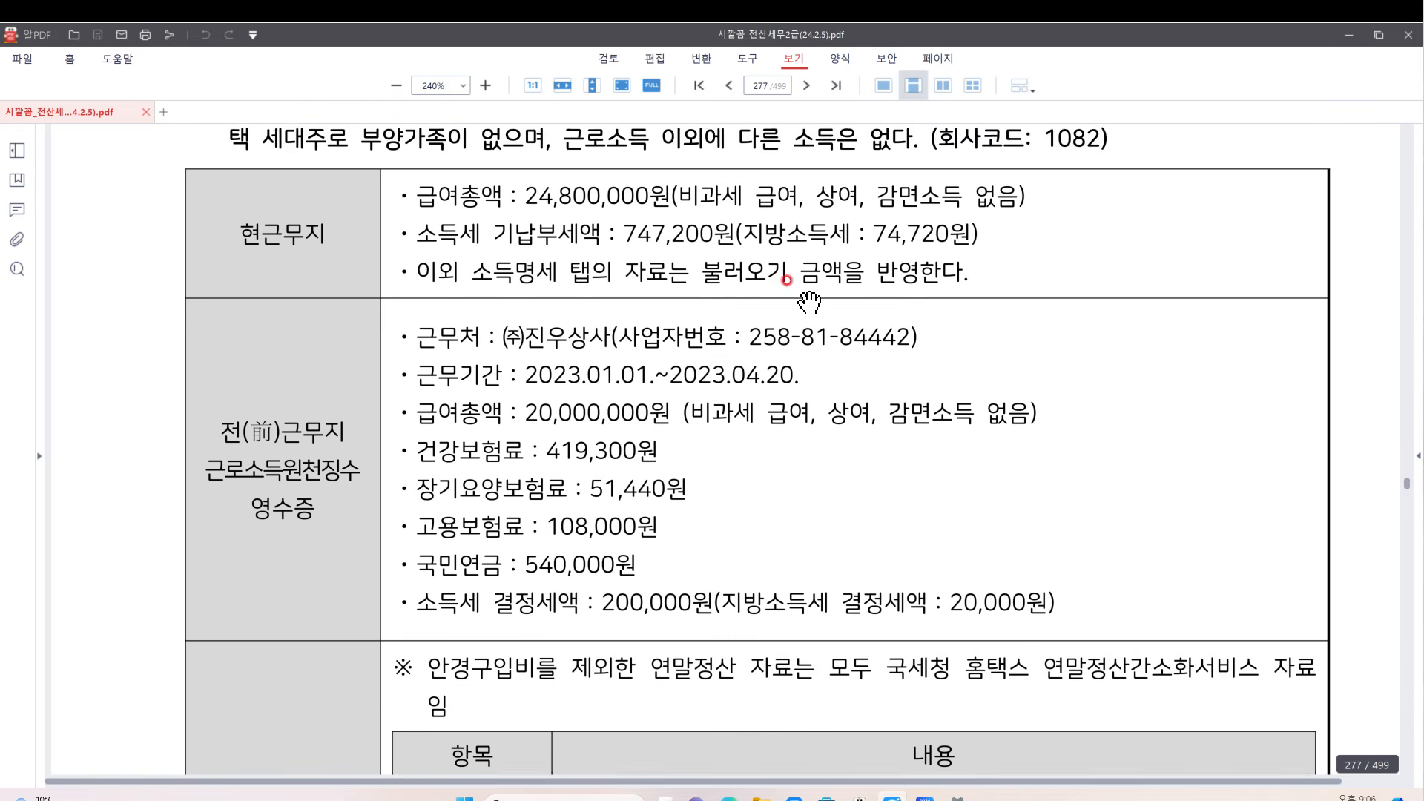
scroll(363, 189, "up", 1)
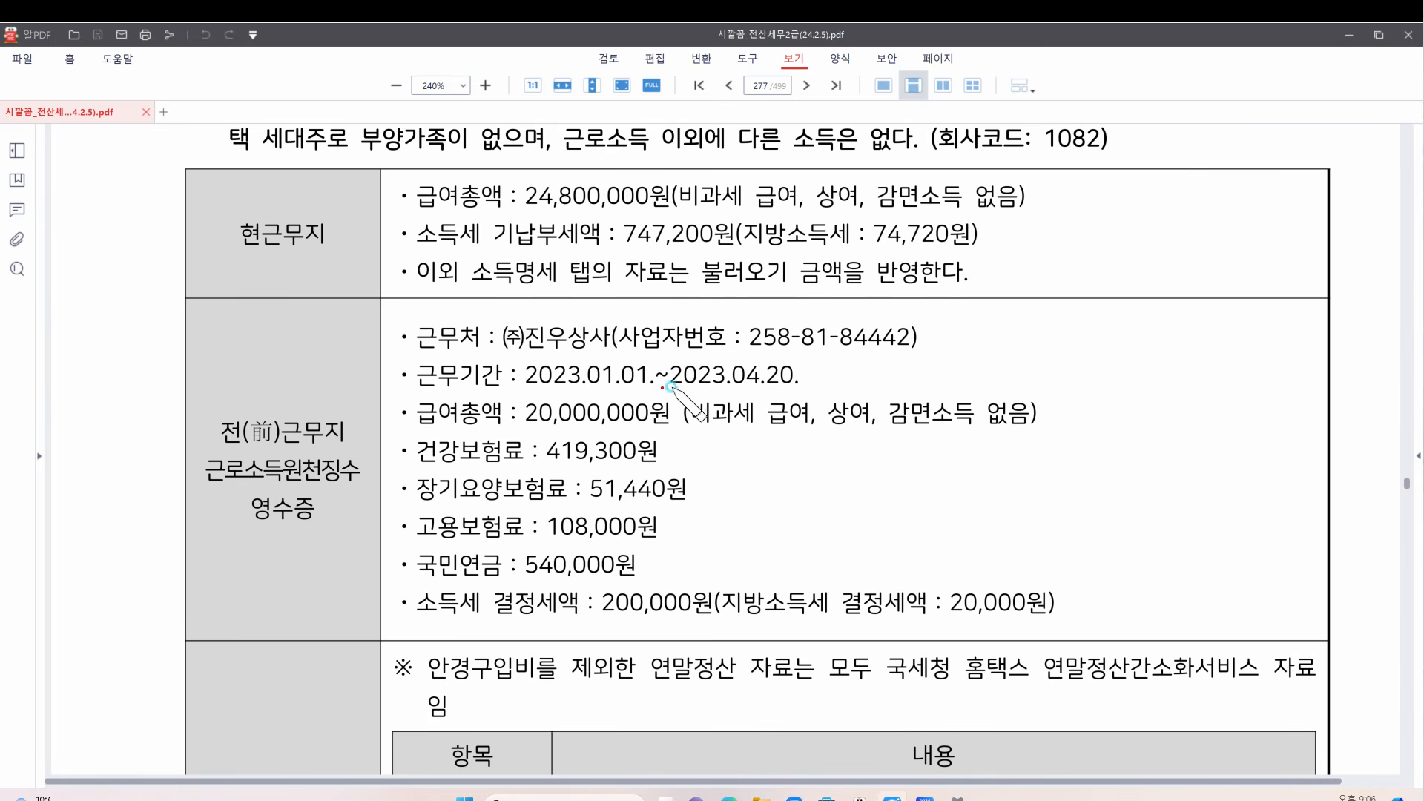
left_click_drag(664, 385, 832, 373)
mouse_move(619, 343)
left_mouse_down()
mouse_move(538, 297)
mouse_move(615, 348)
left_mouse_up()
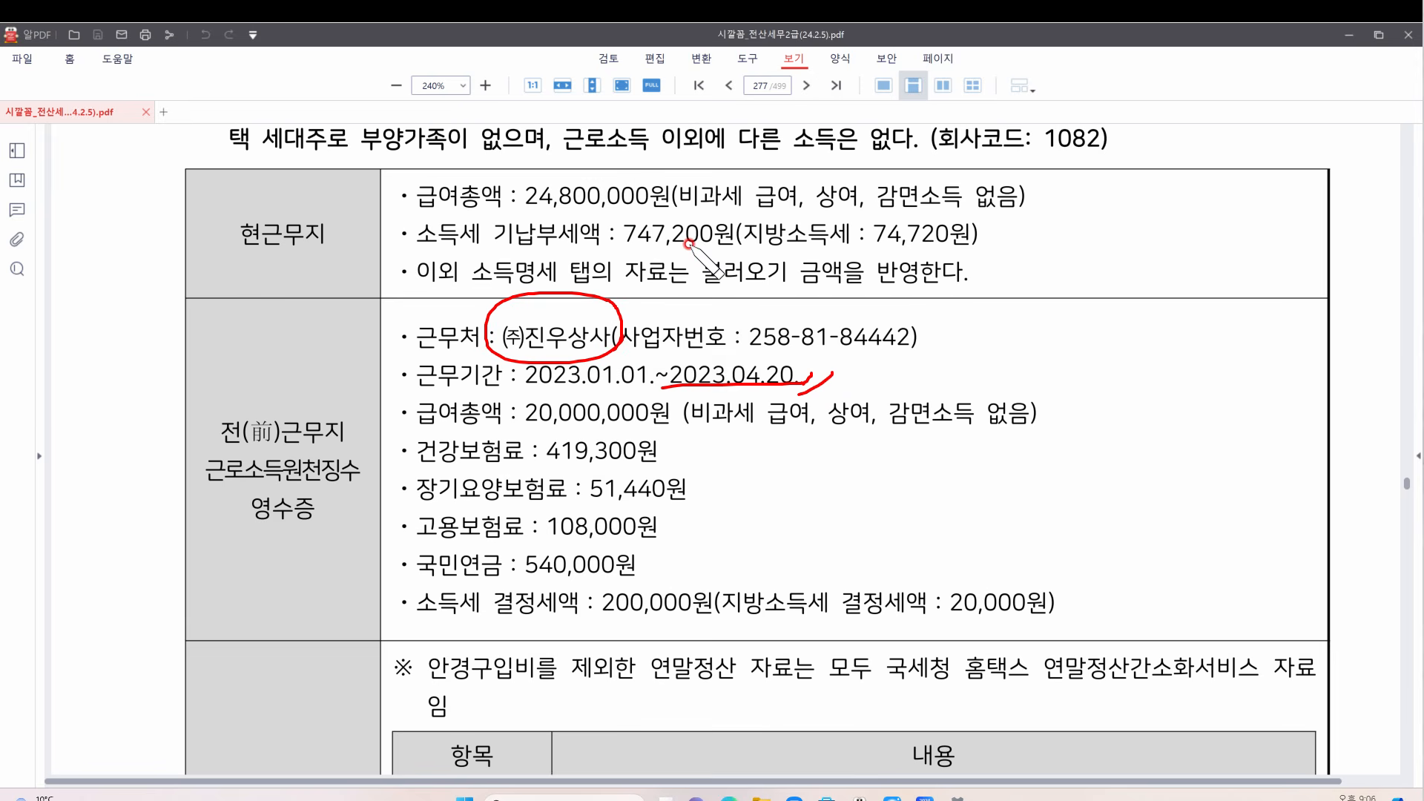
mouse_move(956, 198)
left_mouse_down()
mouse_move(968, 220)
mouse_move(1005, 167)
left_mouse_up()
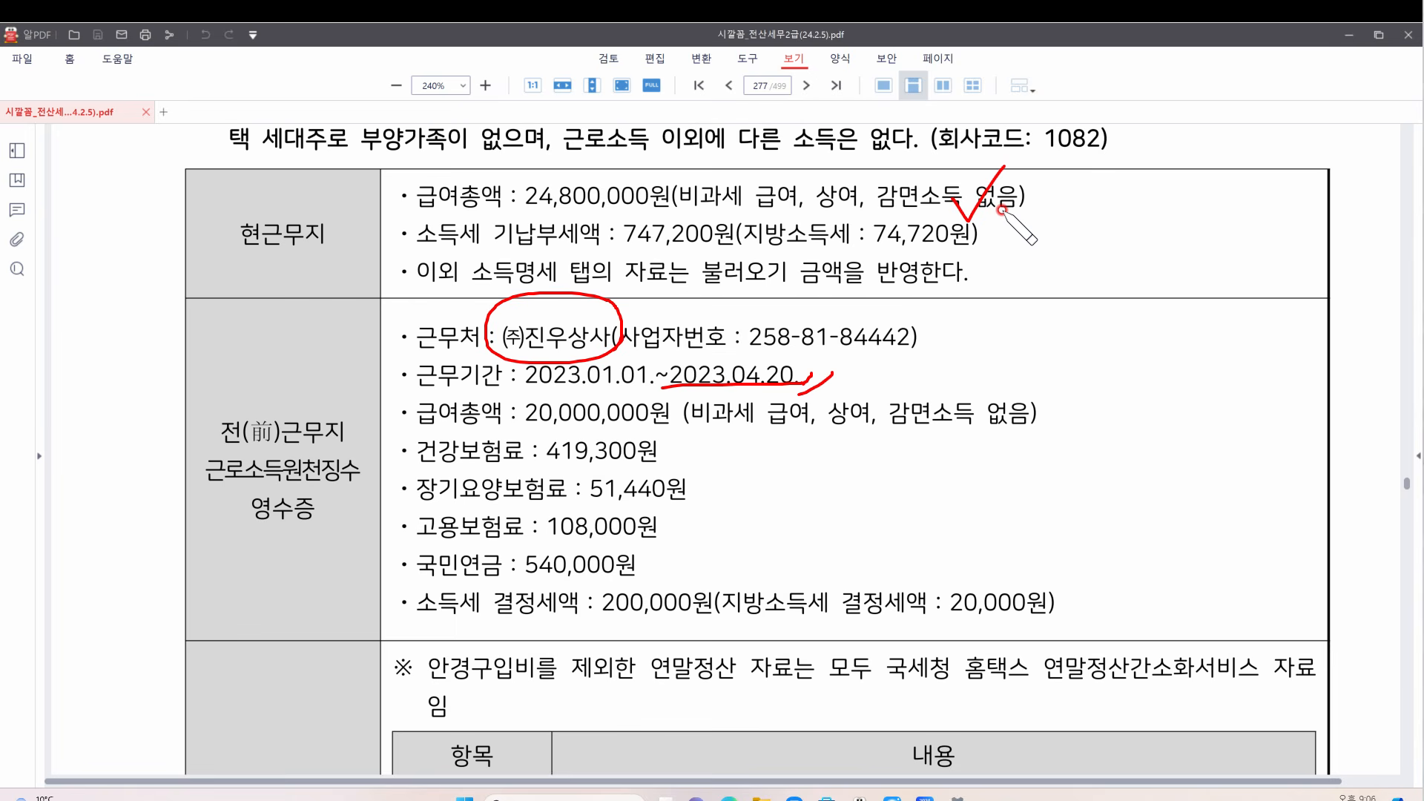
mouse_move(1075, 223)
left_mouse_down()
mouse_move(1162, 253)
mouse_move(1174, 216)
mouse_move(1149, 259)
left_mouse_up()
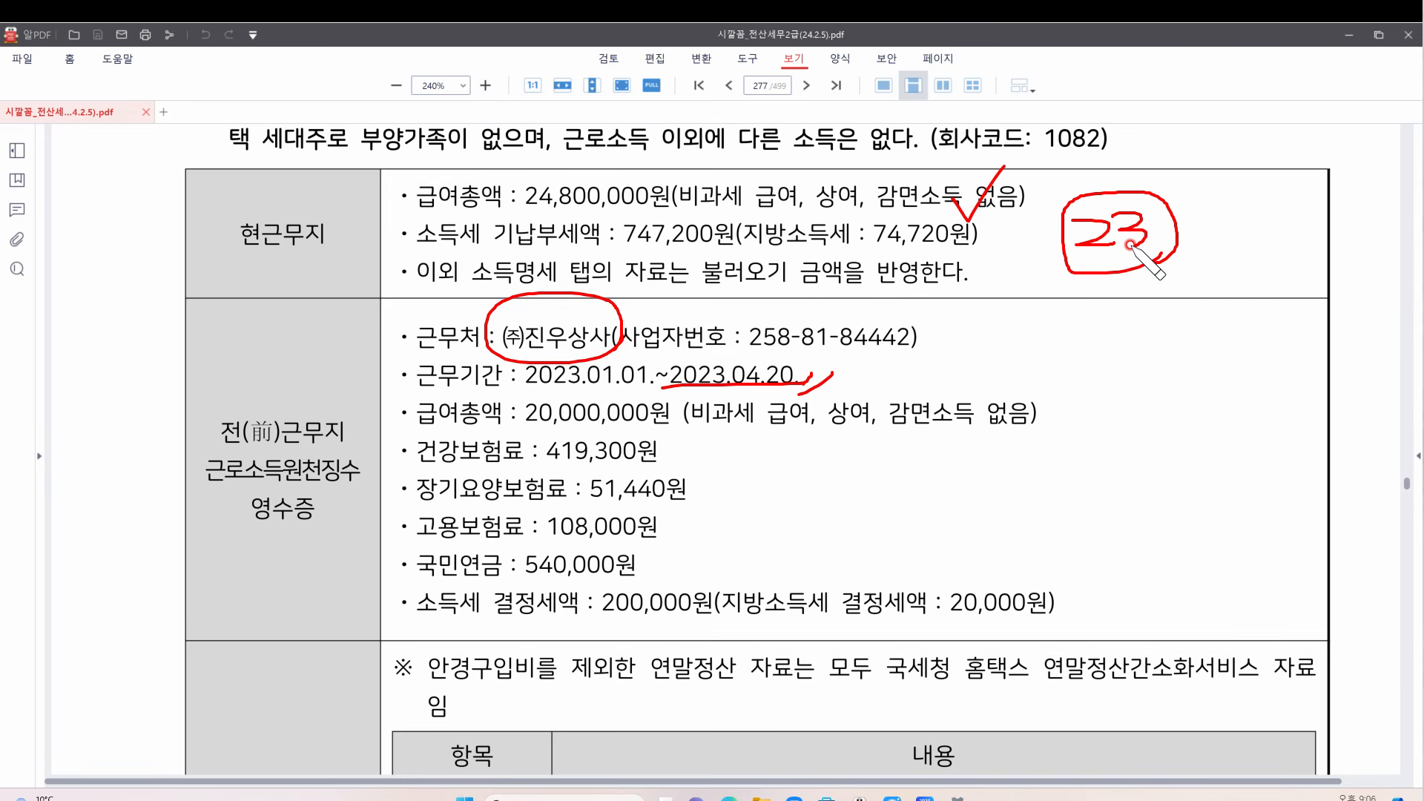
left_click_drag(214, 448, 372, 444)
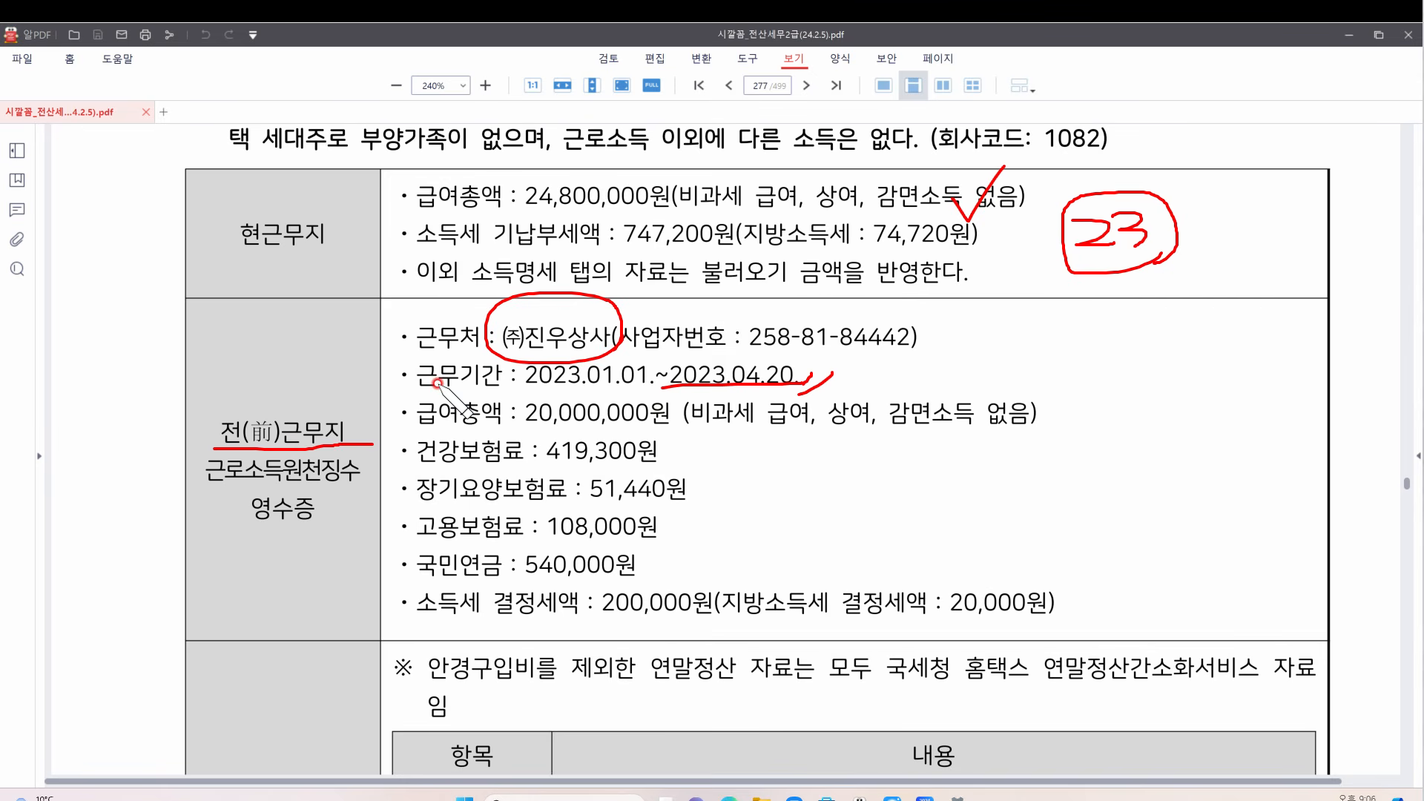
mouse_move(434, 429)
left_mouse_down()
mouse_move(414, 469)
mouse_move(416, 564)
mouse_move(481, 553)
left_mouse_up()
left_click_drag(788, 546, 876, 552)
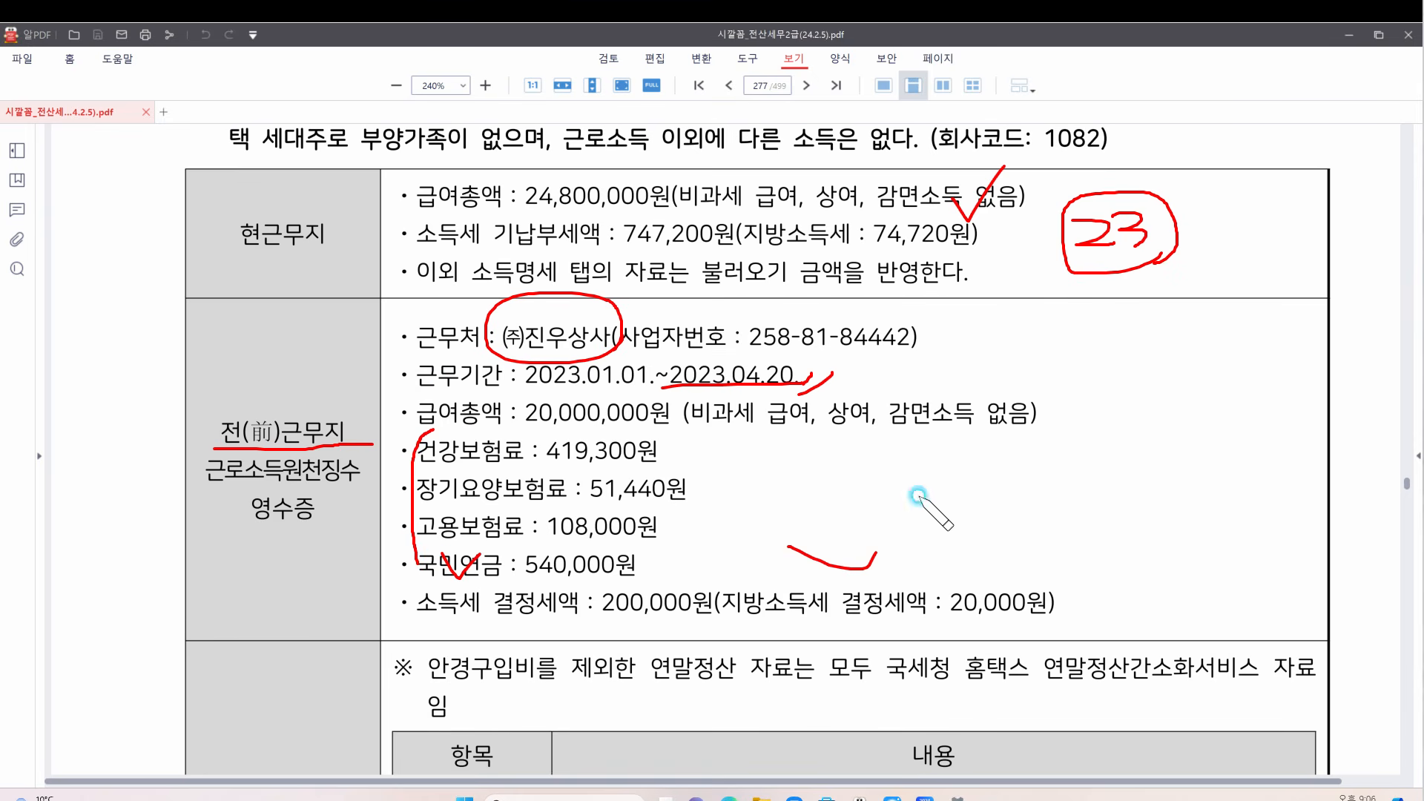
key("Escape")
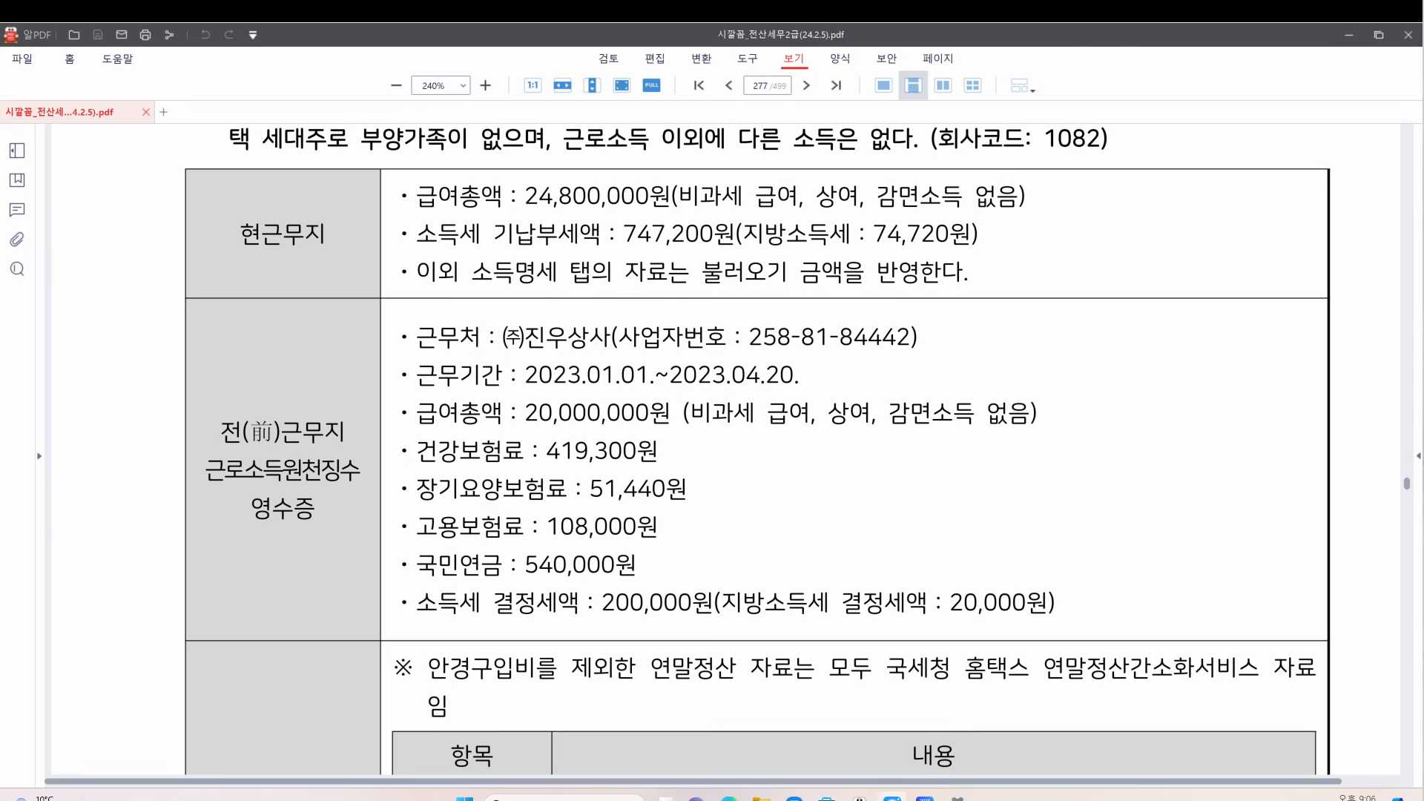
Switch KcLep to company 1082 (주)세아산업
left_click(924, 798)
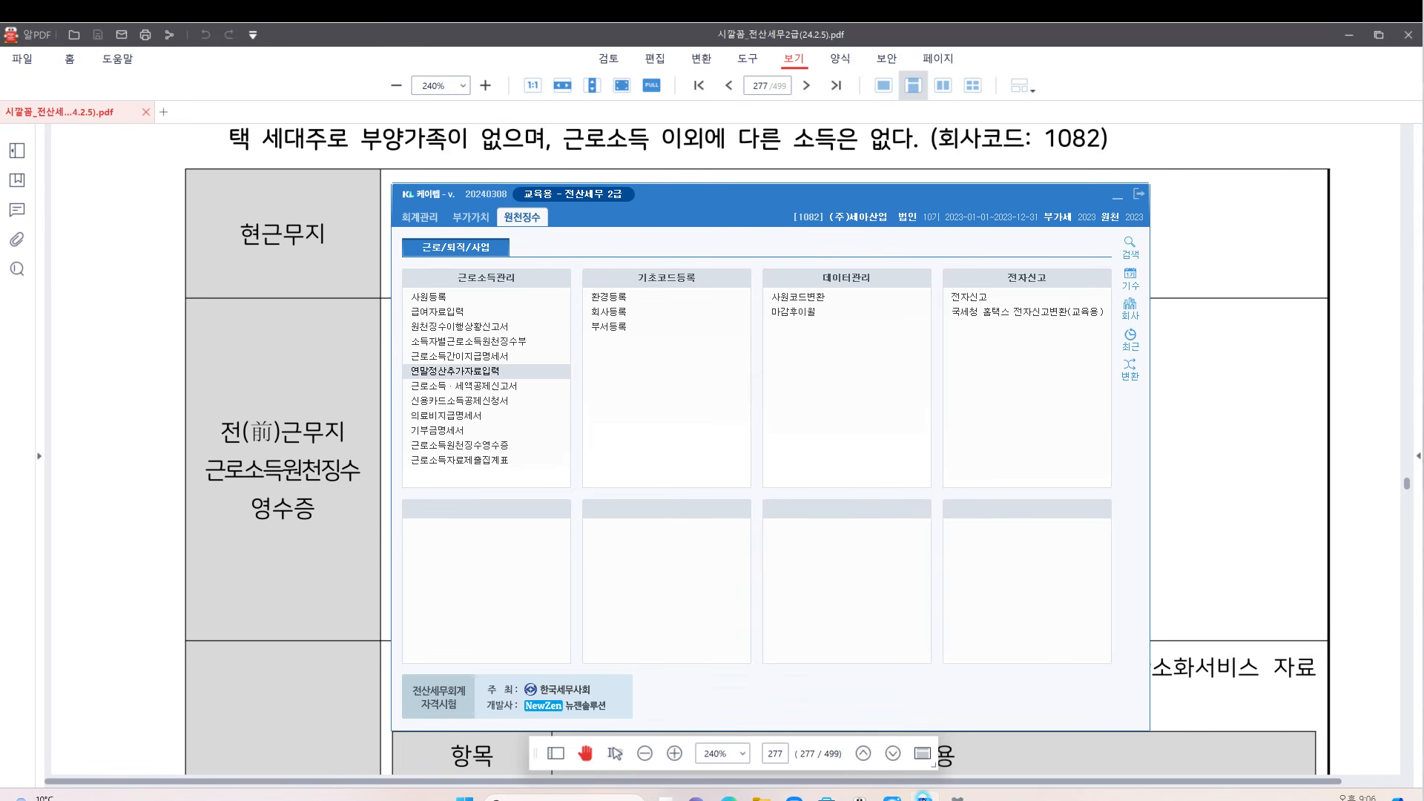
left_click(1141, 305)
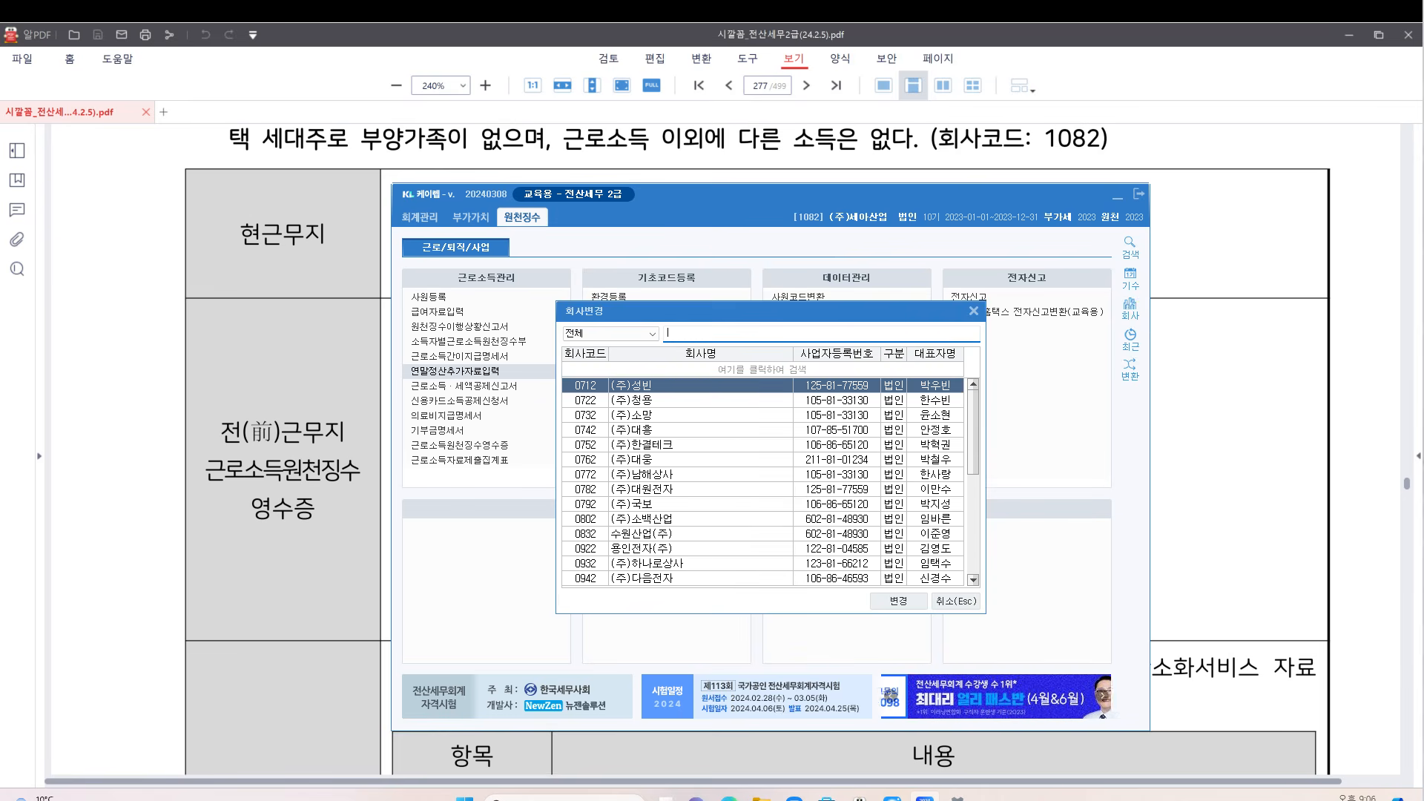
type("1082")
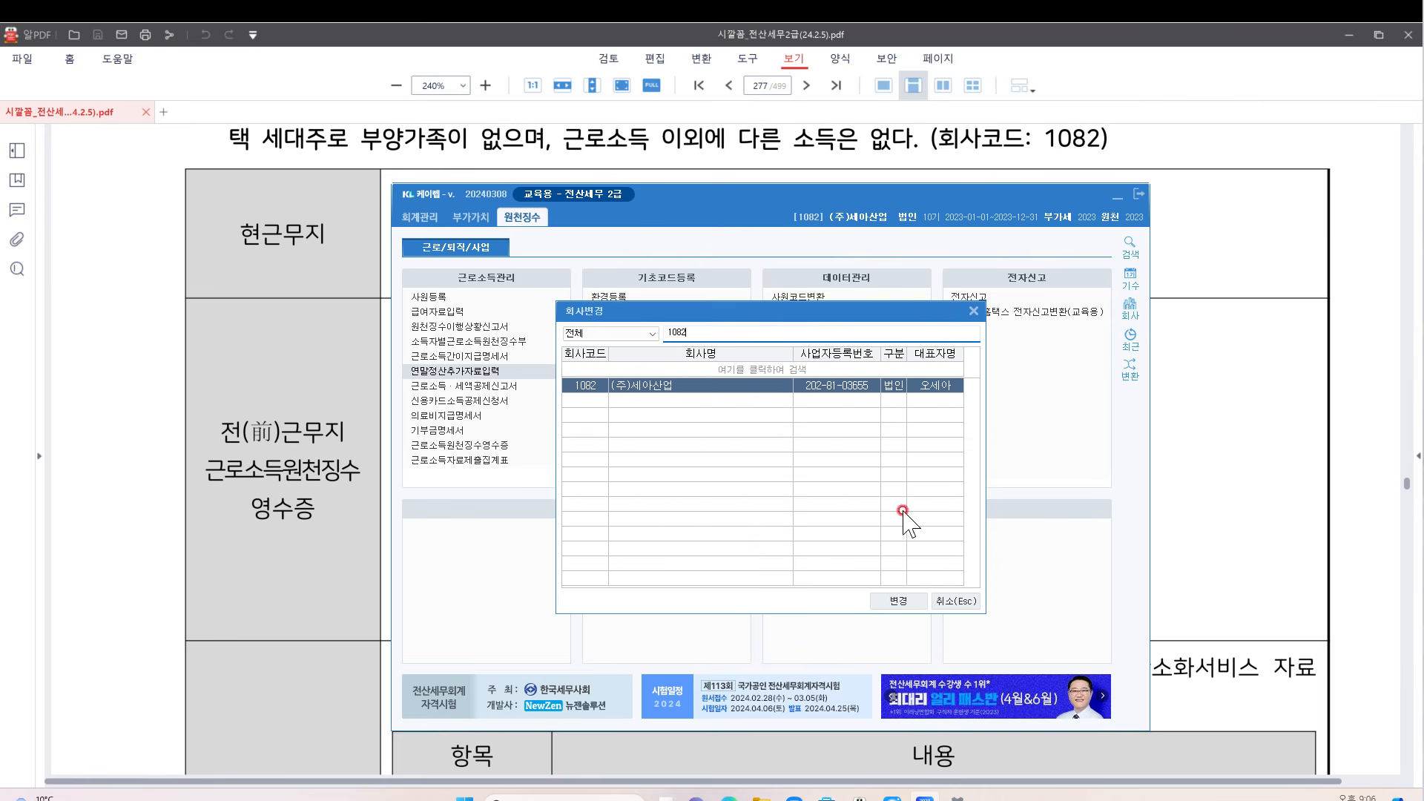
left_click(909, 600)
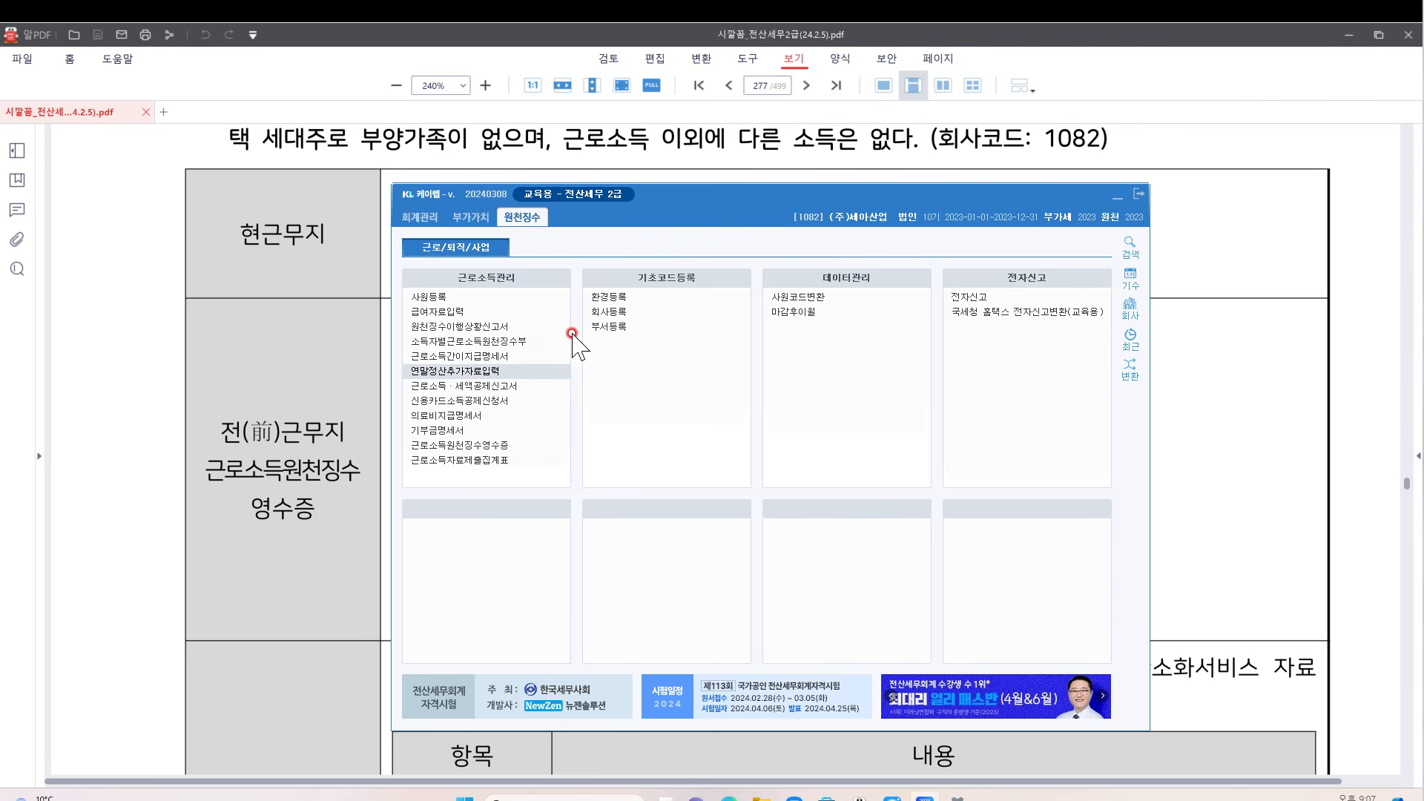
Open 연말정산추가자료입력 and position its window over the PDF
left_click(455, 371)
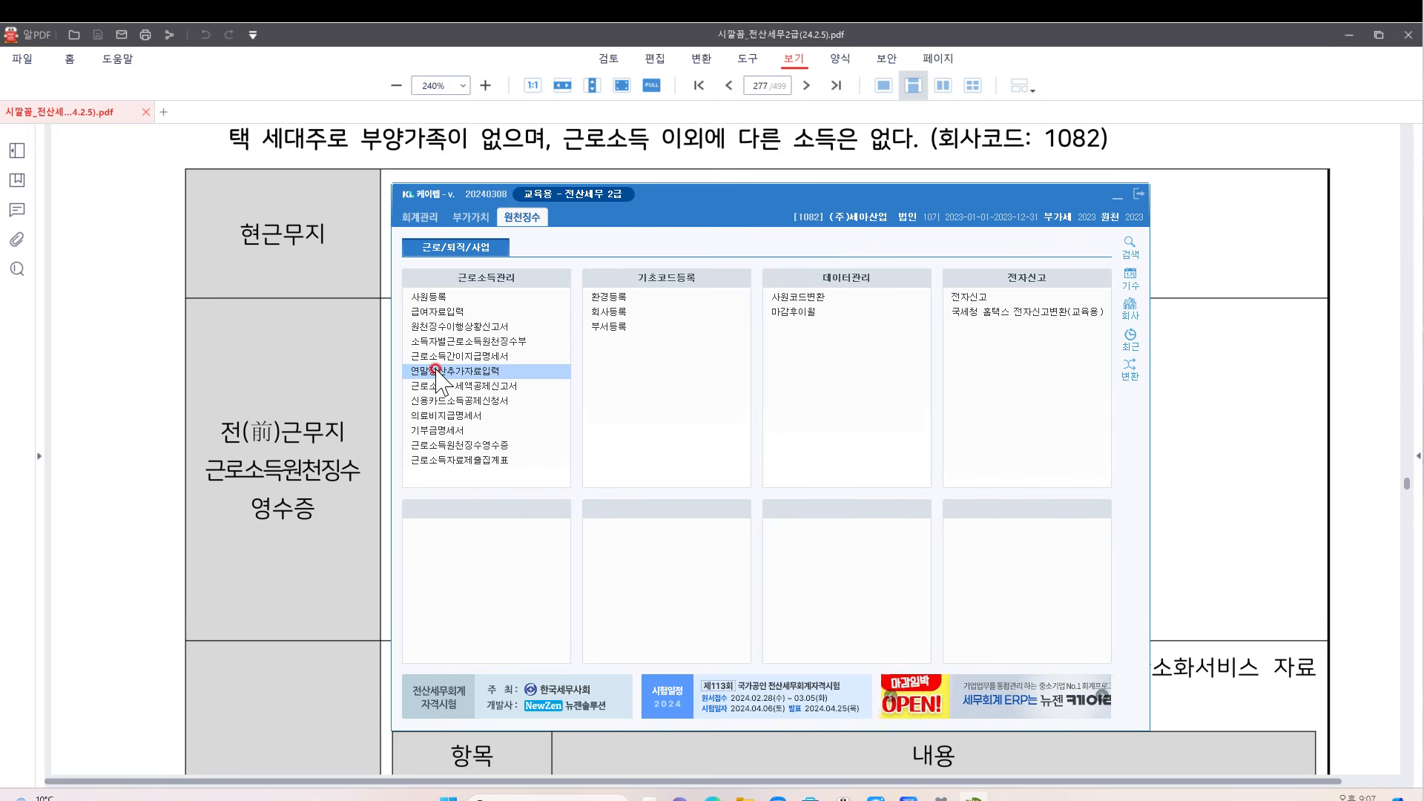
left_click(440, 327)
left_click(1354, 353)
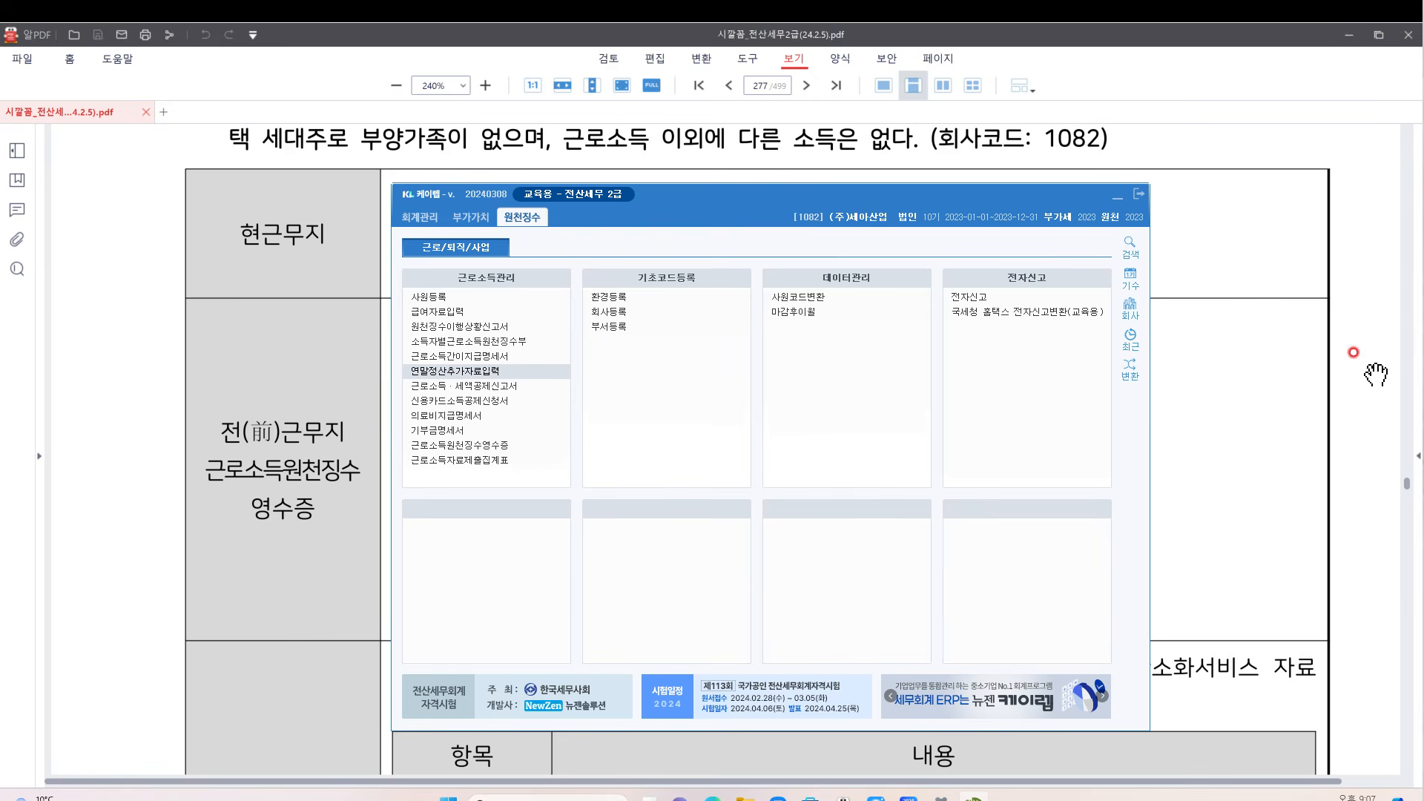
left_click_drag(1423, 29, 676, 176)
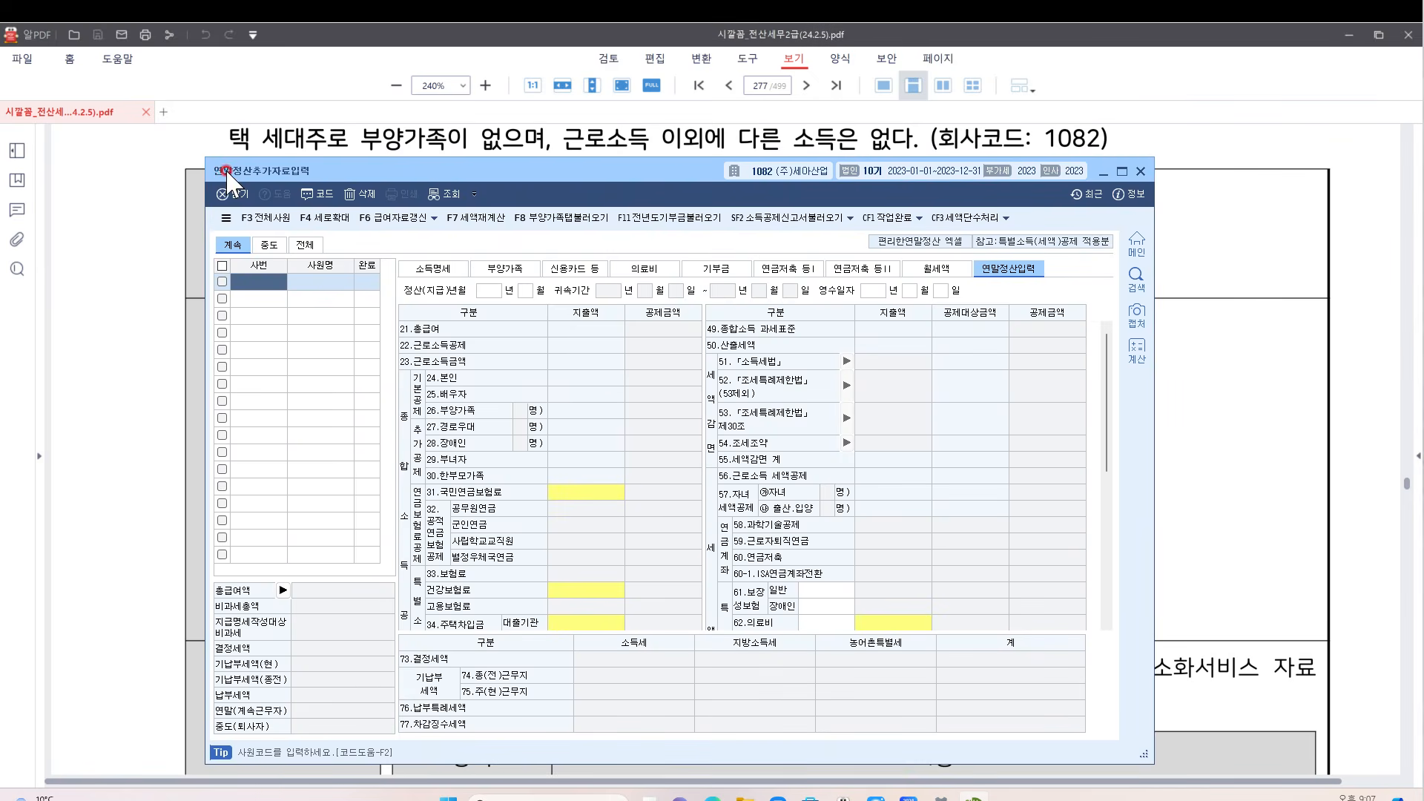
Try the all, mid-year leaver and continuing employee filters, then rearrange the windows
left_click(316, 172)
left_click(283, 172)
left_click(236, 245)
key("Right")
key("Right")
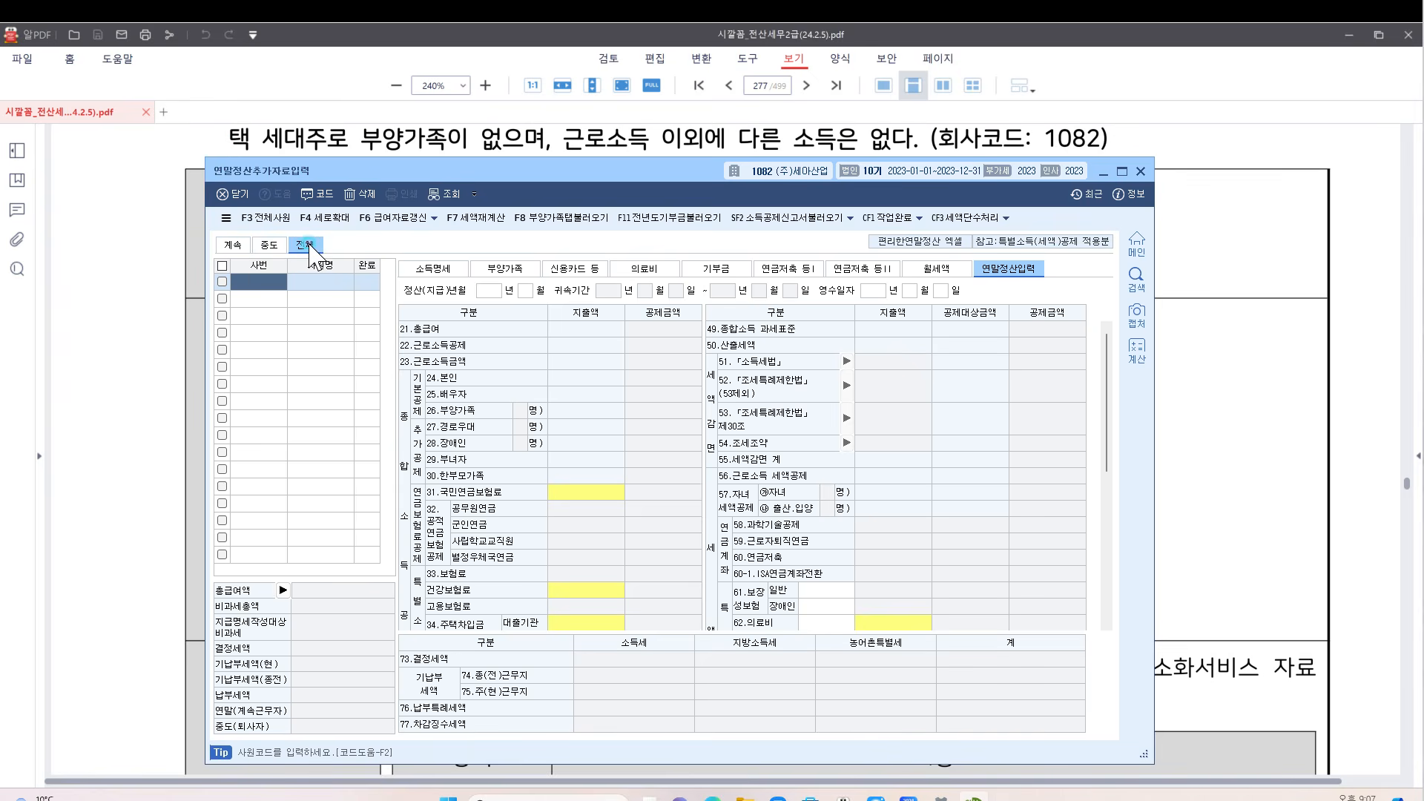
left_click(262, 246)
left_click(236, 248)
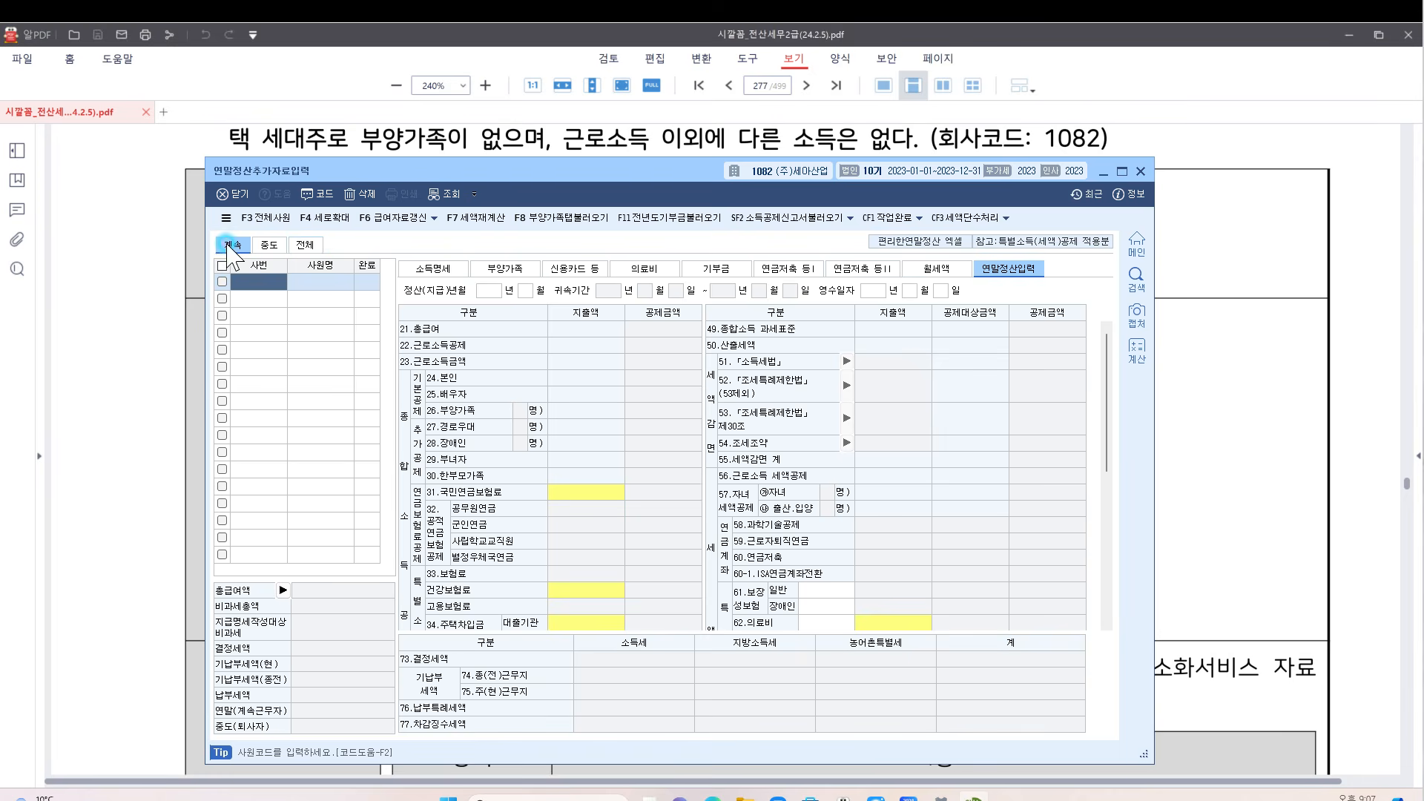
left_click(315, 245)
left_click_drag(613, 189, 630, 285)
left_click(1043, 238)
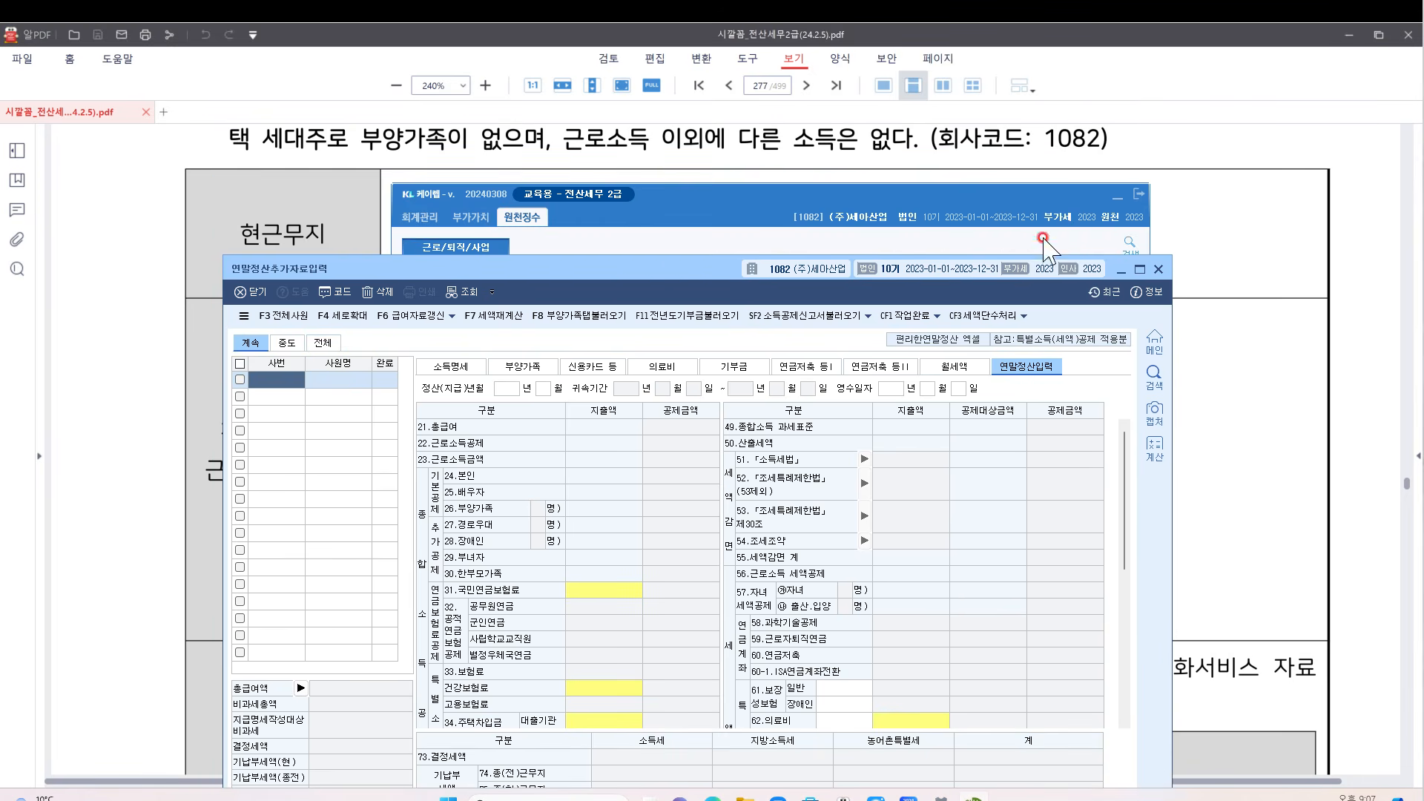
left_click(1117, 199)
scroll(656, 207, "up", 2)
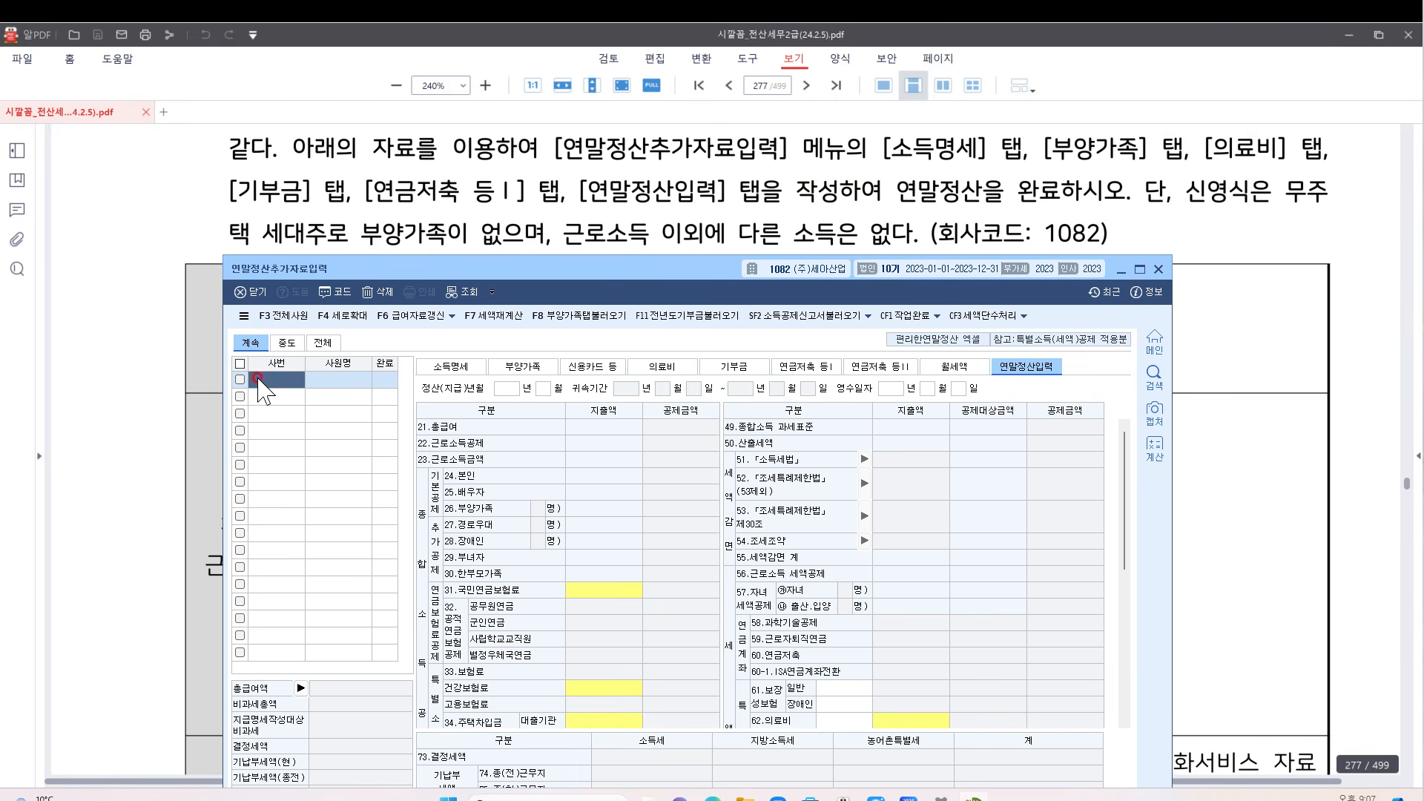
Load employee 102 through the F2 code lookup and show their income details
key("F2")
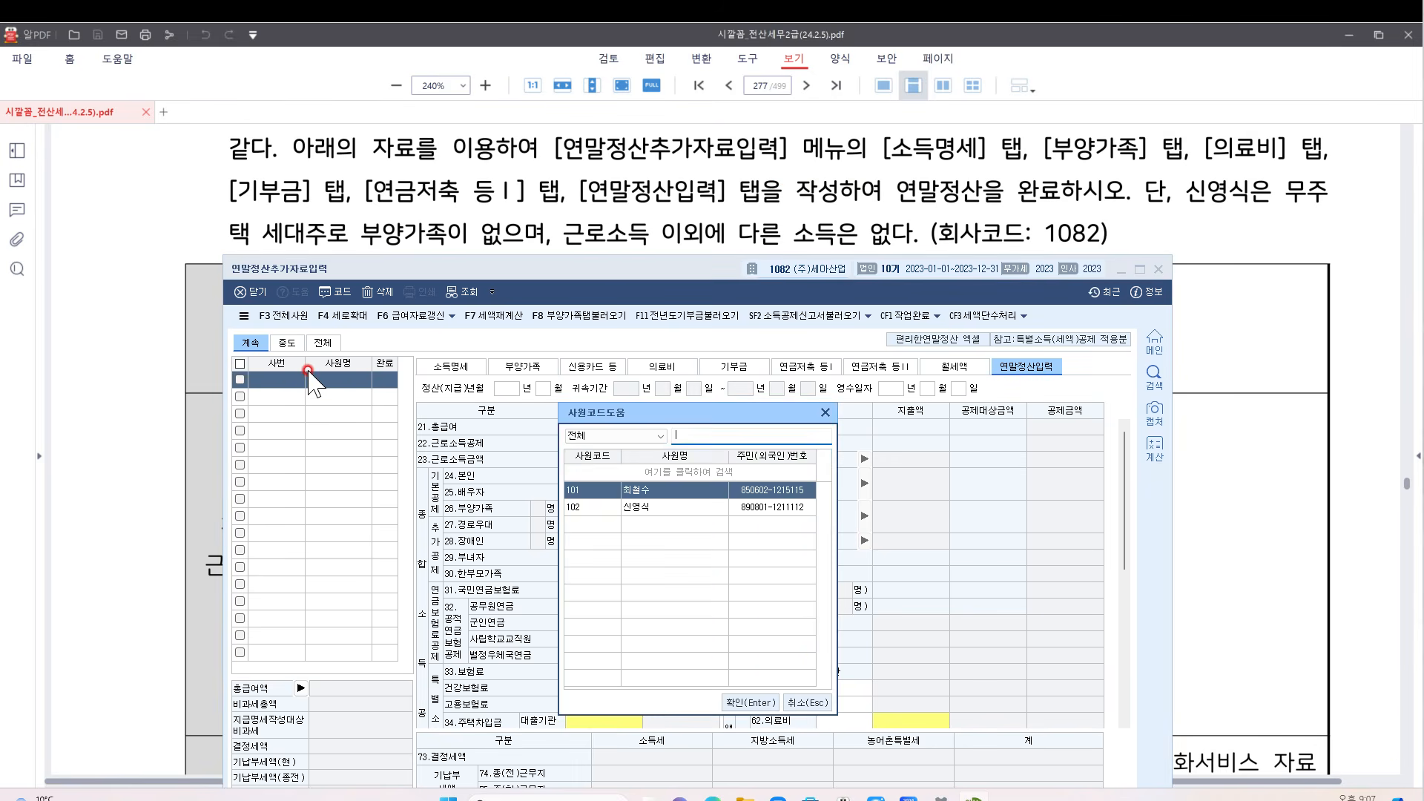
left_click(624, 508)
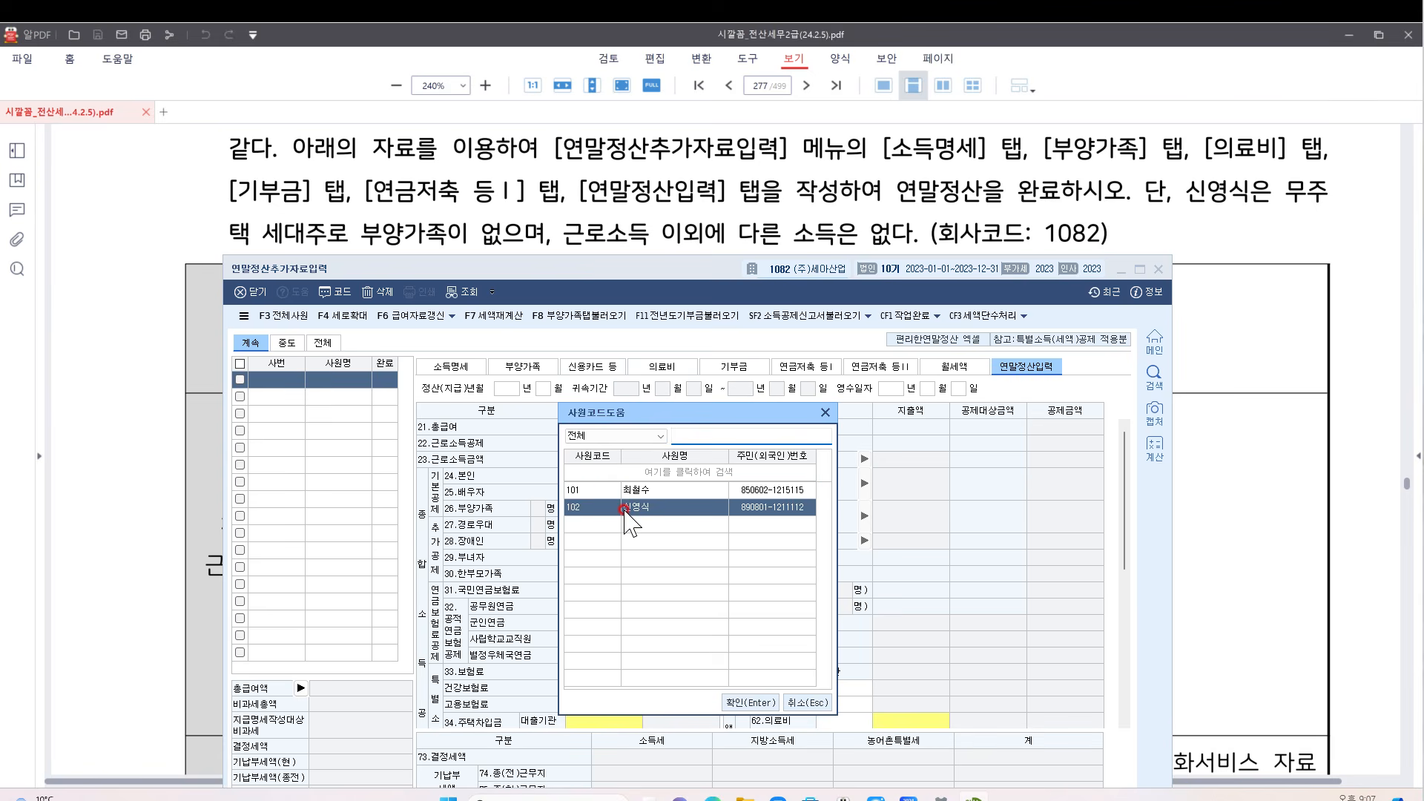
double_click(624, 508)
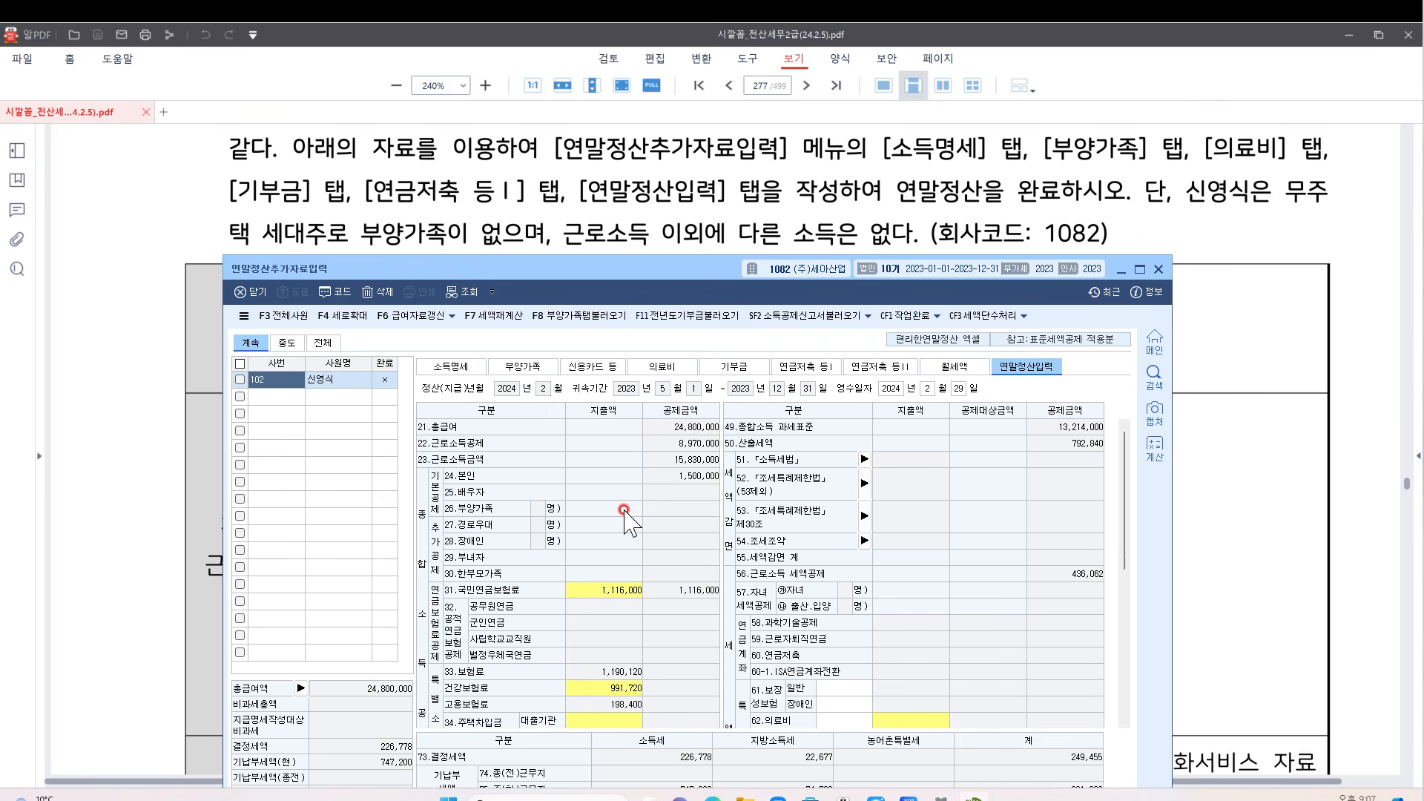
left_click(454, 367)
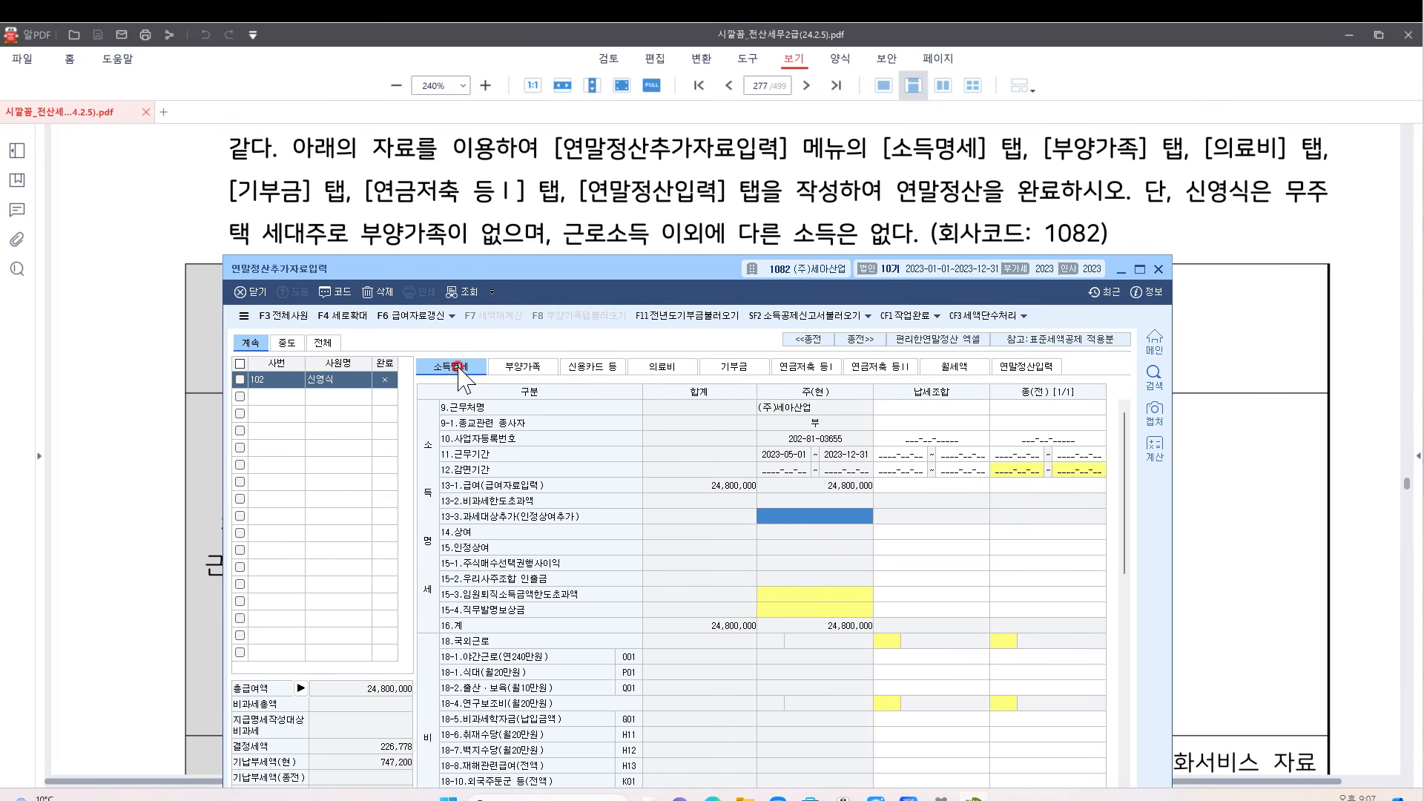
Look through the dependants, card, medical, donation, pension and rent tabs, then return to 소득명세
left_click(523, 367)
left_click(592, 367)
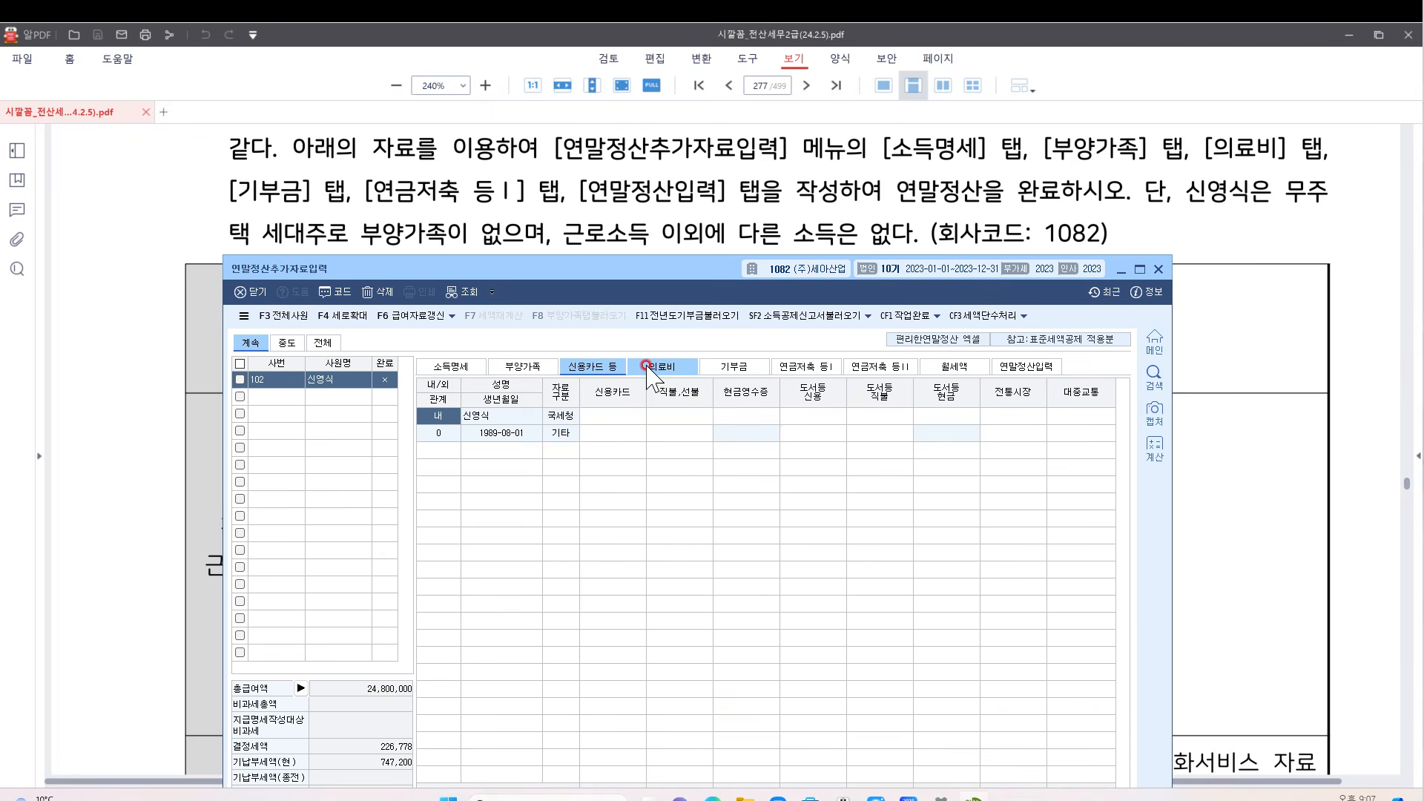
left_click(650, 366)
left_click(734, 367)
left_click(807, 366)
left_click(881, 366)
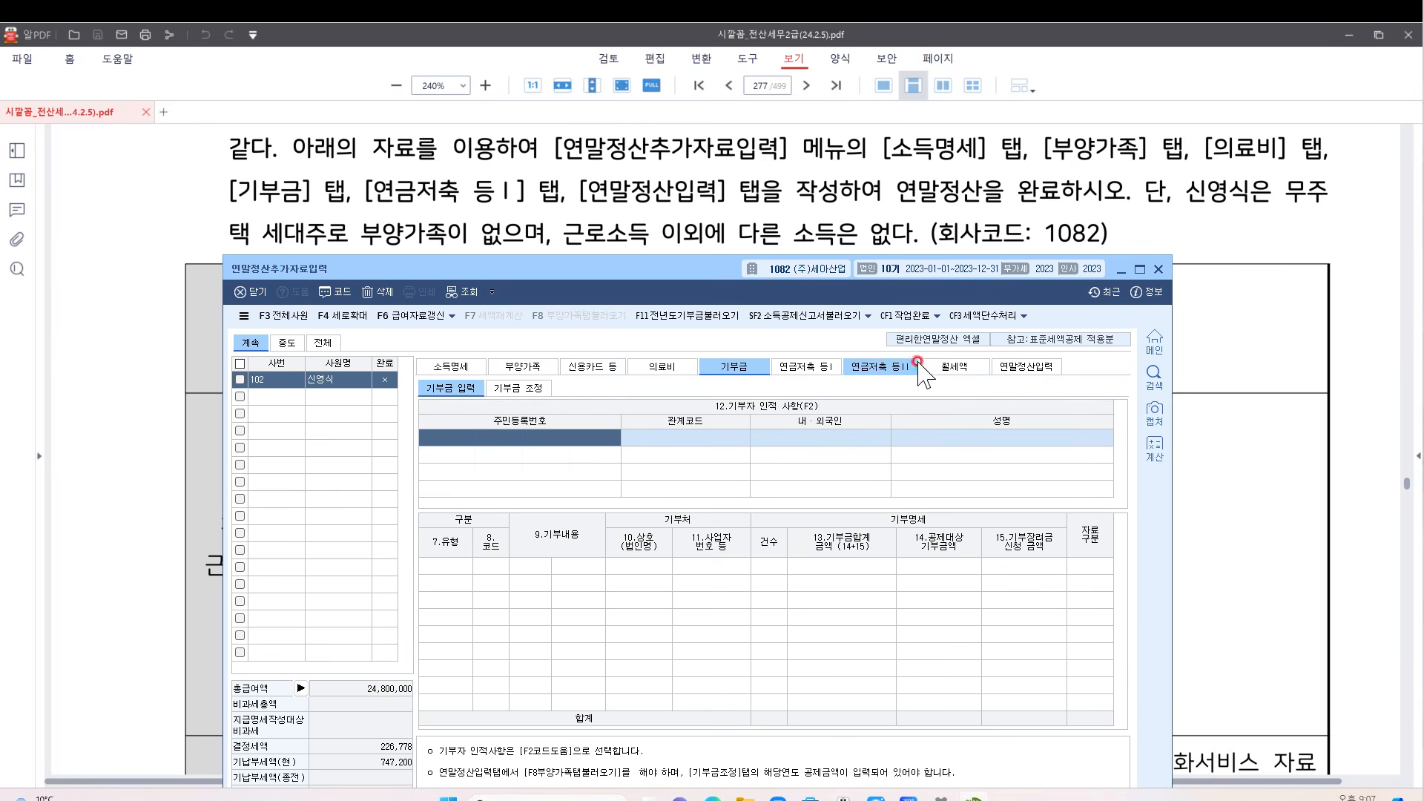
left_click(957, 367)
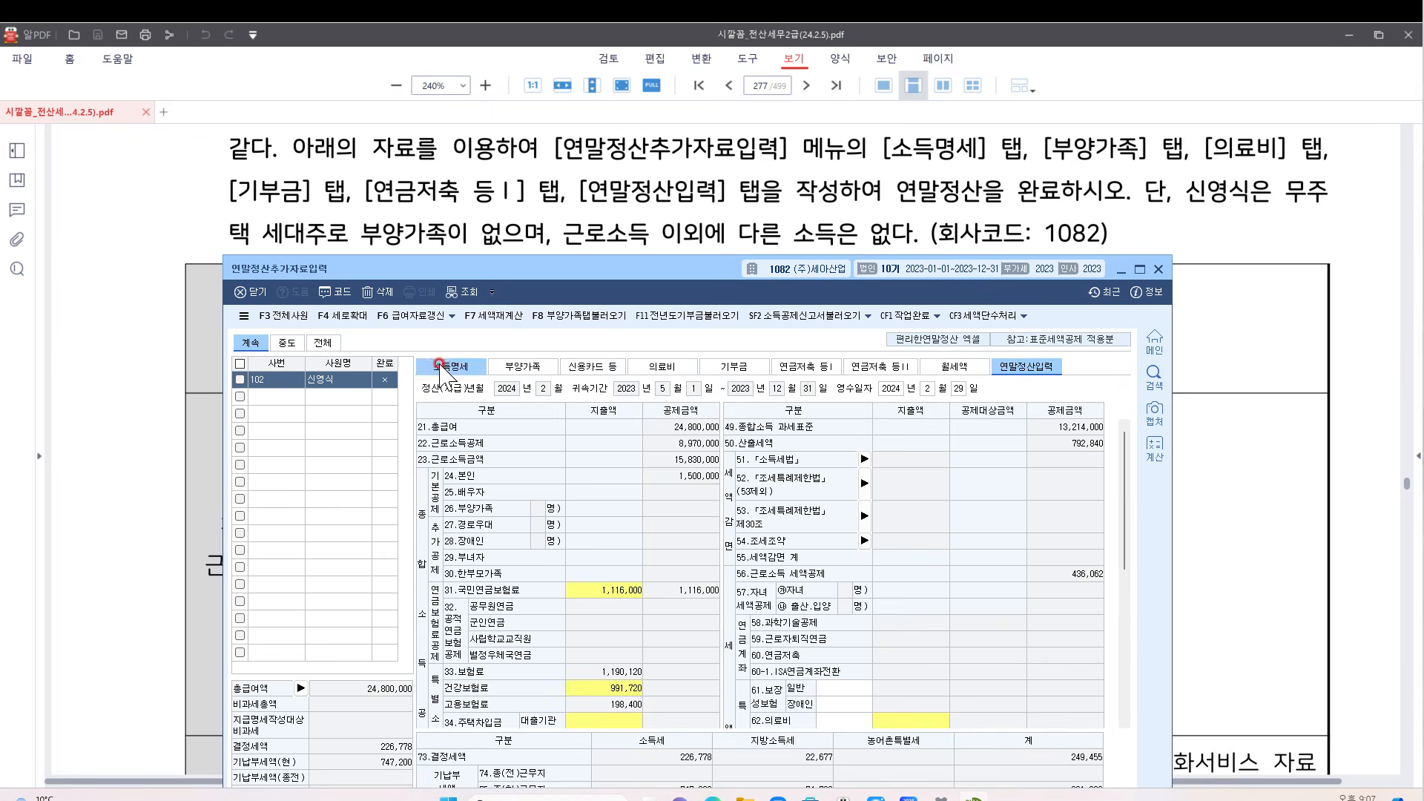
left_click(444, 367)
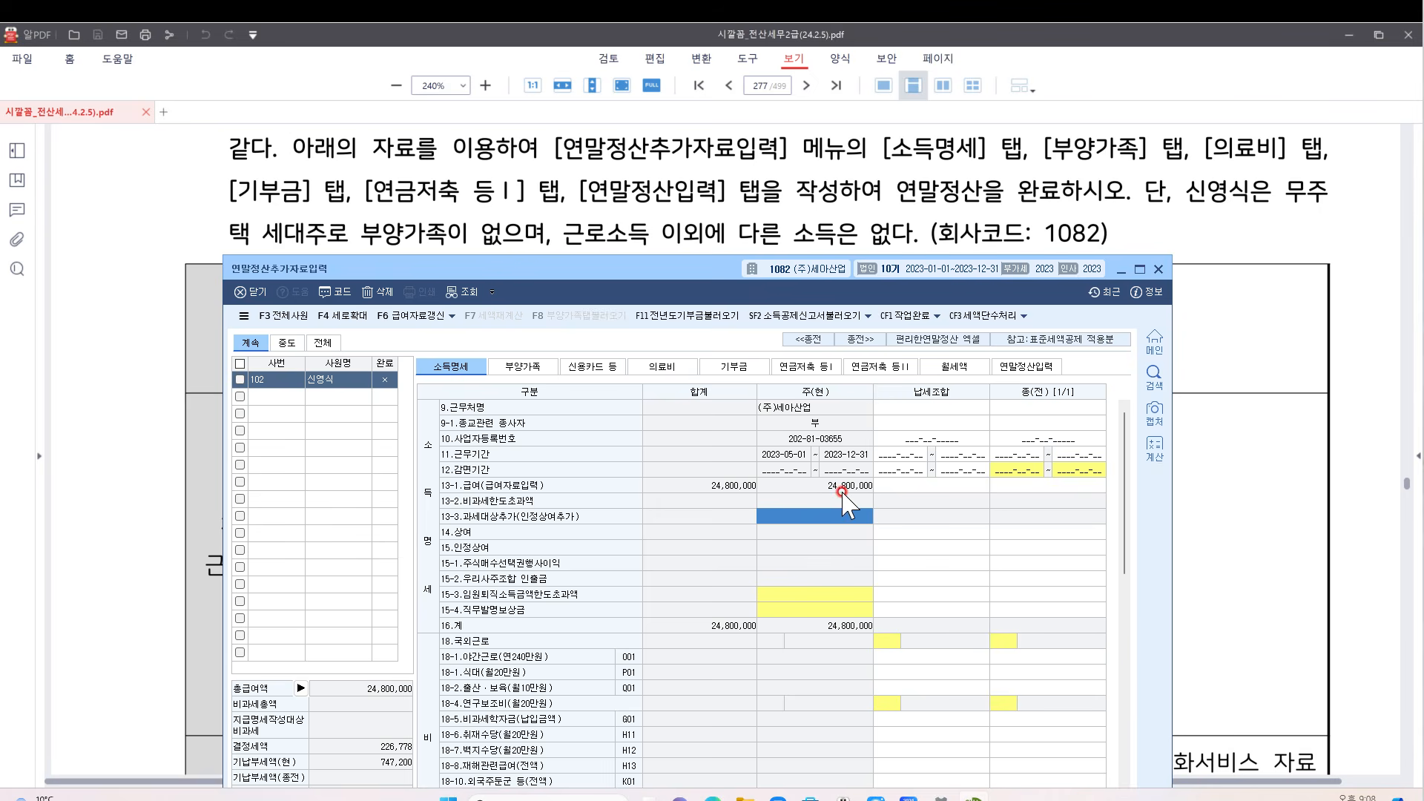
scroll(845, 490, "down", 10)
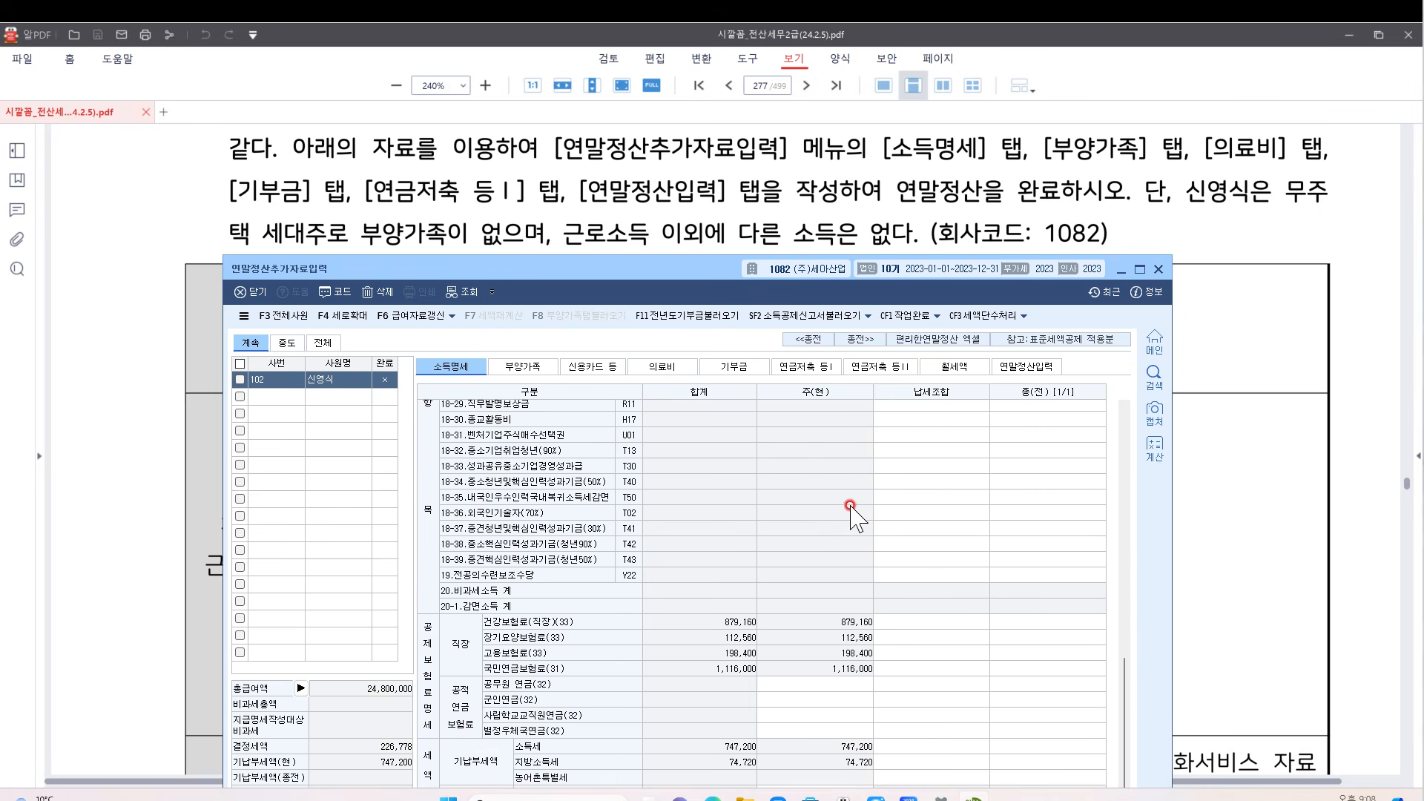
left_click_drag(733, 274, 733, 144)
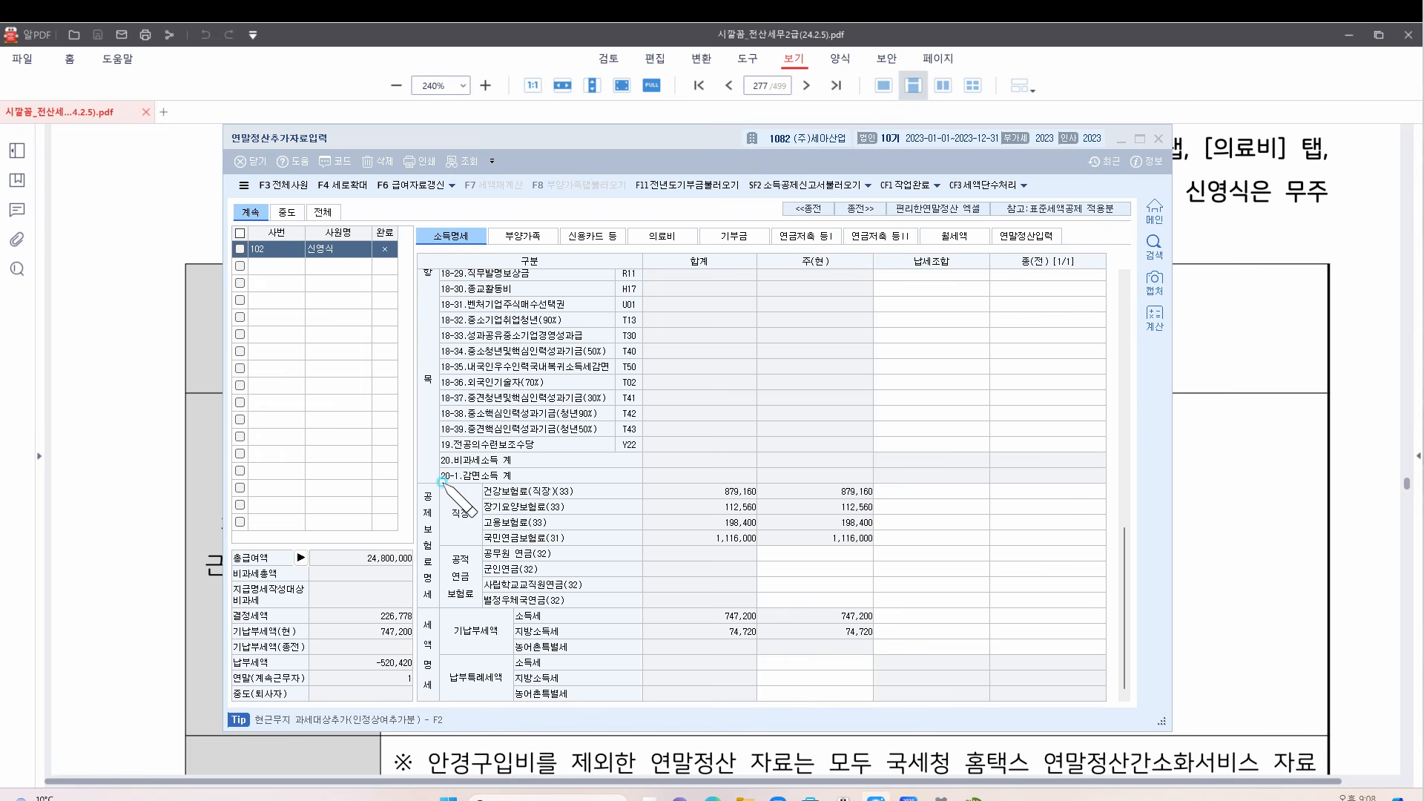
mouse_move(442, 483)
left_mouse_down()
mouse_move(484, 542)
mouse_move(867, 547)
mouse_move(816, 482)
mouse_move(464, 489)
left_mouse_up()
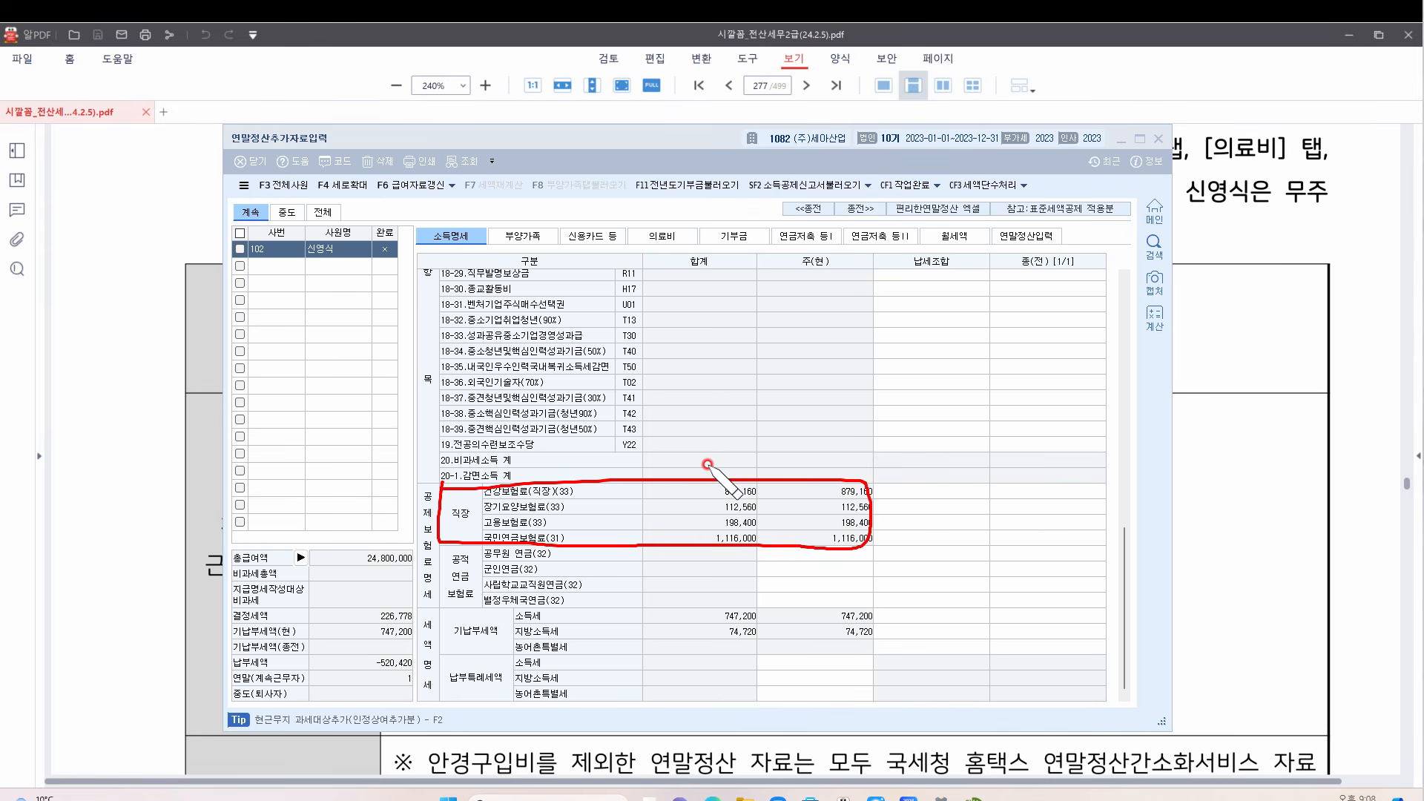
mouse_move(881, 603)
left_mouse_down()
mouse_move(413, 603)
mouse_move(429, 640)
mouse_move(877, 640)
mouse_move(879, 603)
left_mouse_up()
left_click_drag(772, 582, 811, 555)
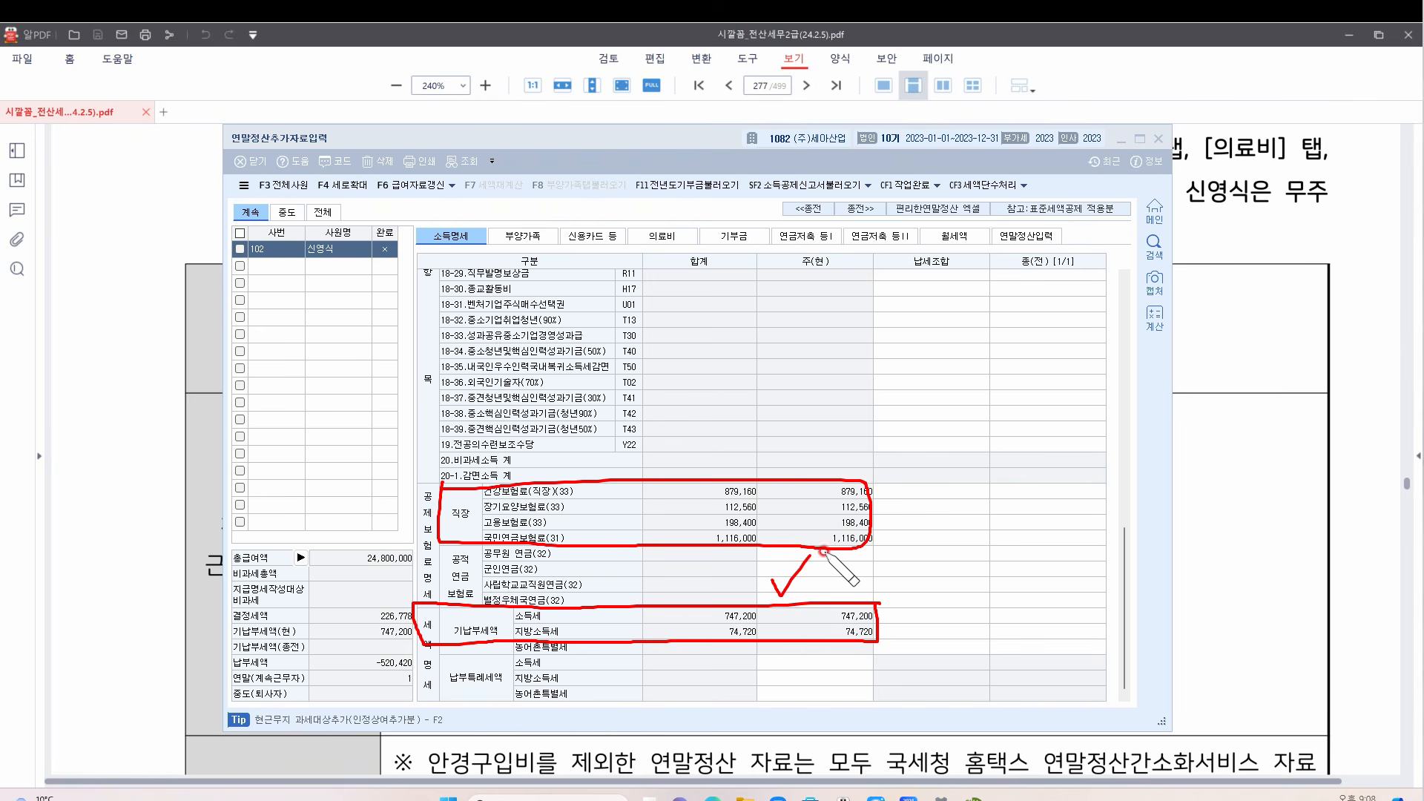
key("Escape")
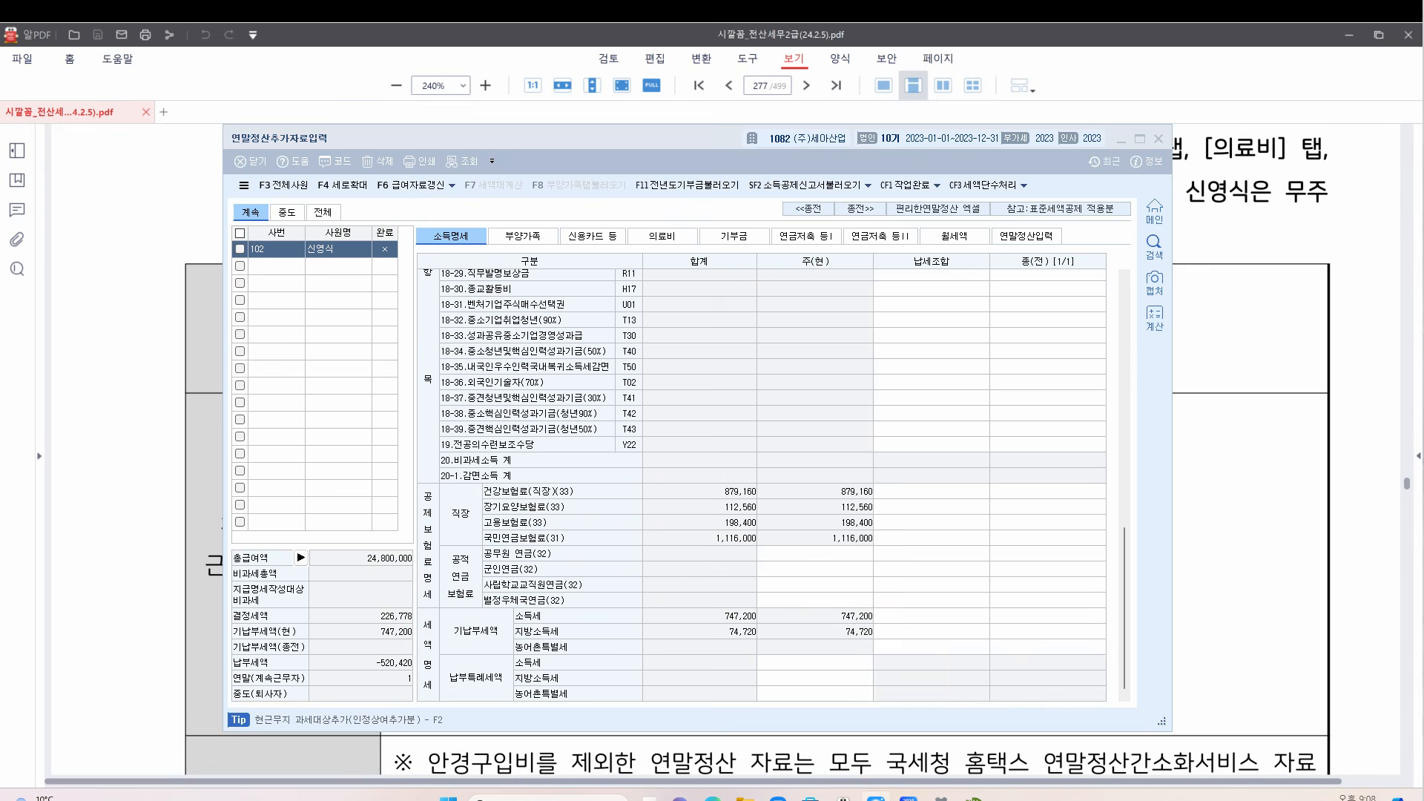
left_click(1047, 334)
Select the 종(전) 근무처명 cell and bring the exam's ㈜진우상사 details alongside the form
scroll(1047, 334, "up", 10)
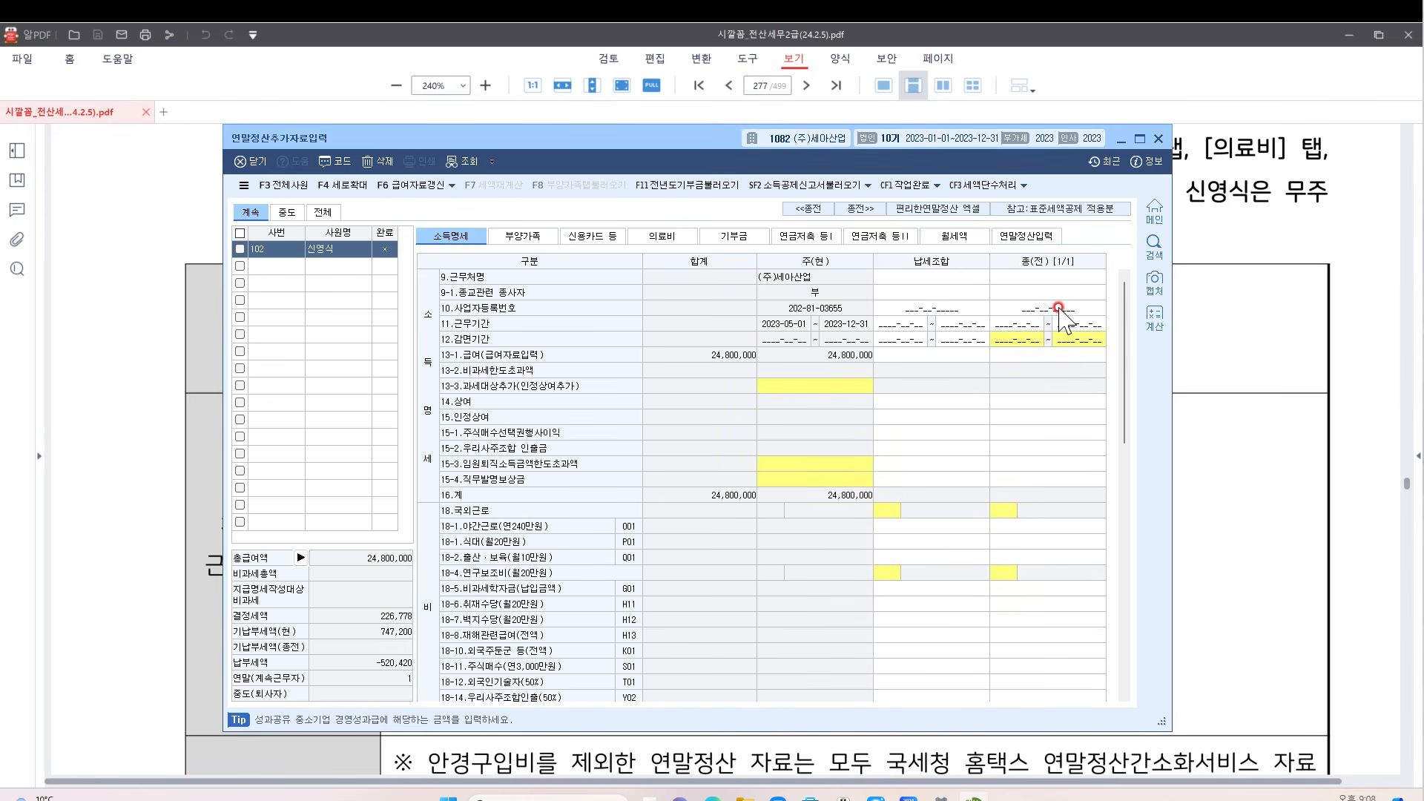
left_click(1050, 276)
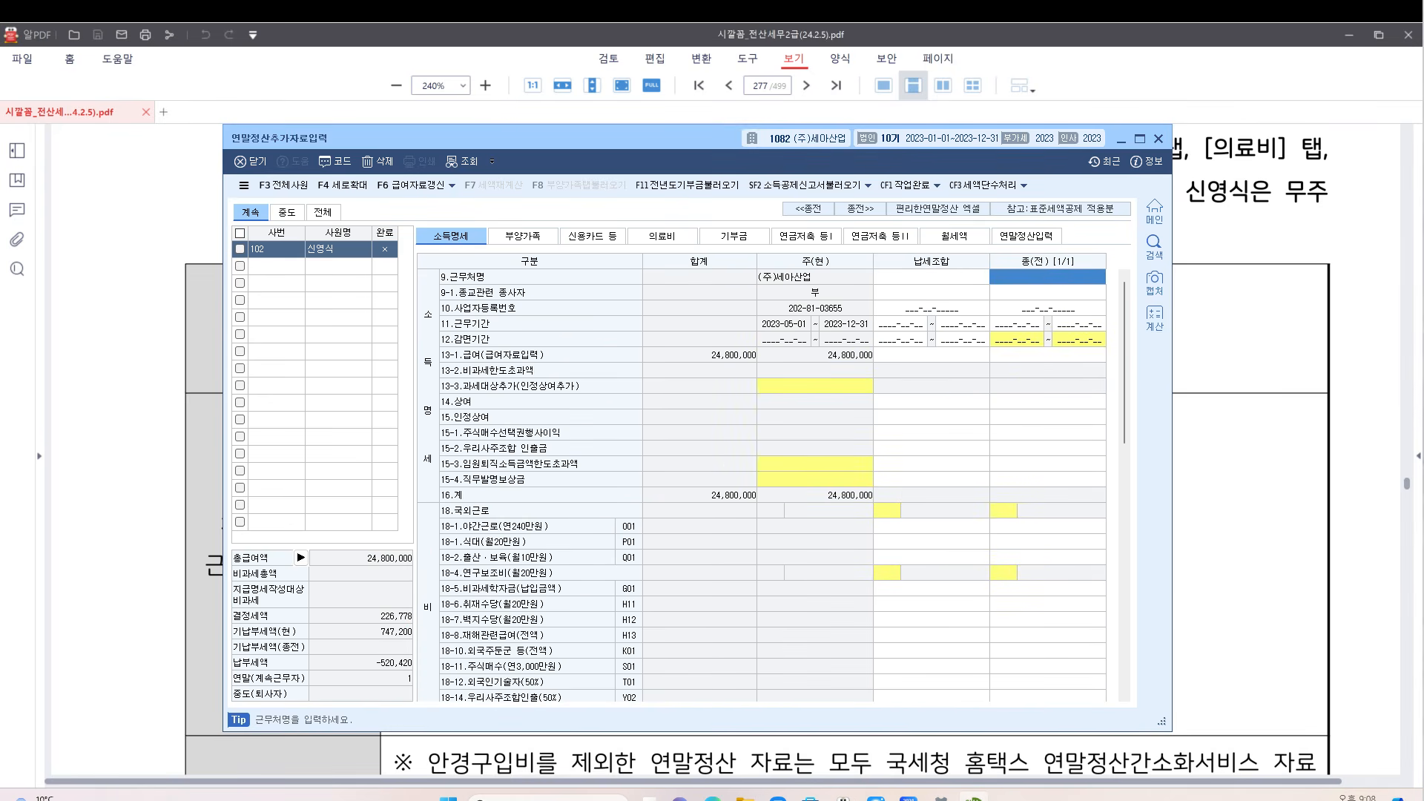
key("ctrl+alt+g")
mouse_move(1113, 256)
left_mouse_down()
mouse_move(1080, 275)
mouse_move(1039, 224)
mouse_move(1108, 254)
left_mouse_up()
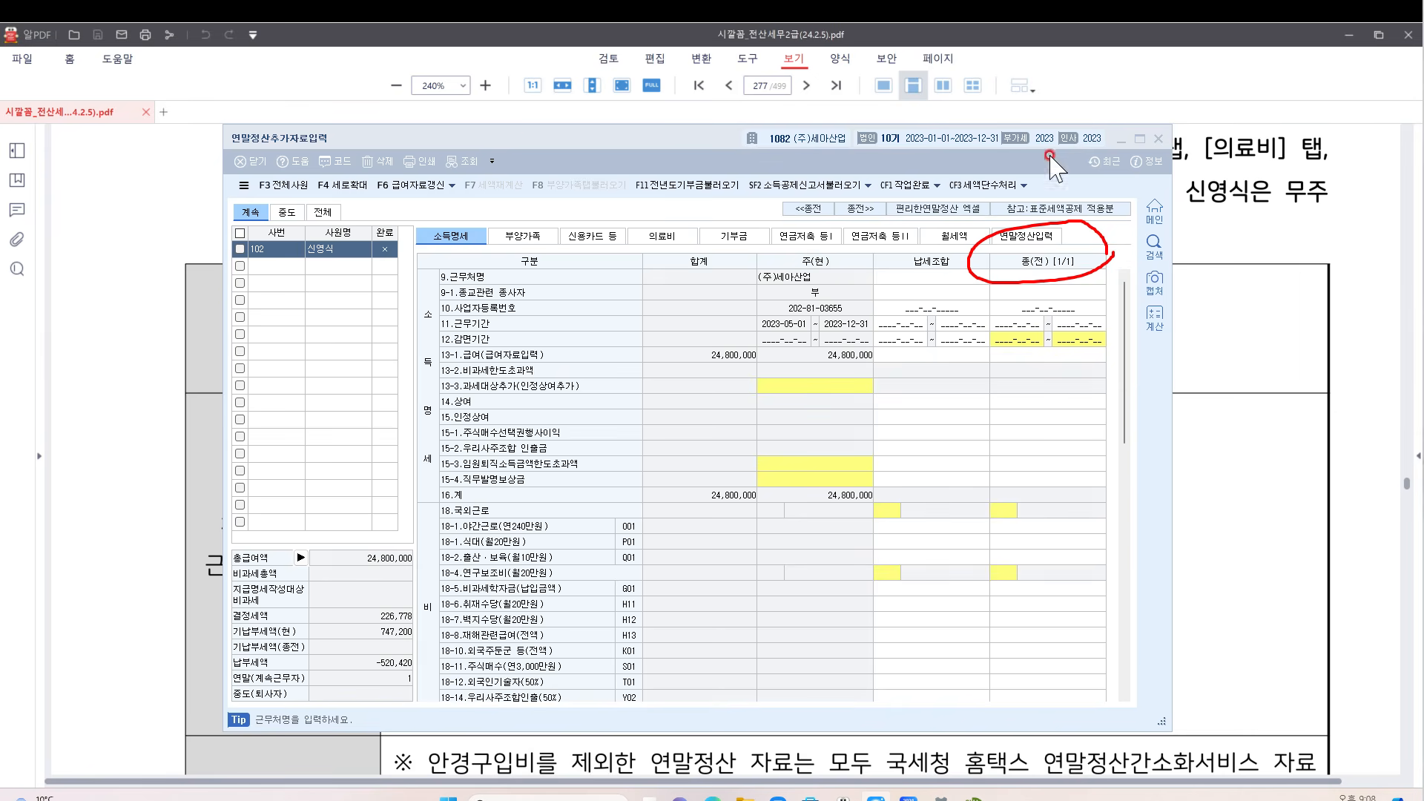
left_click(1046, 276)
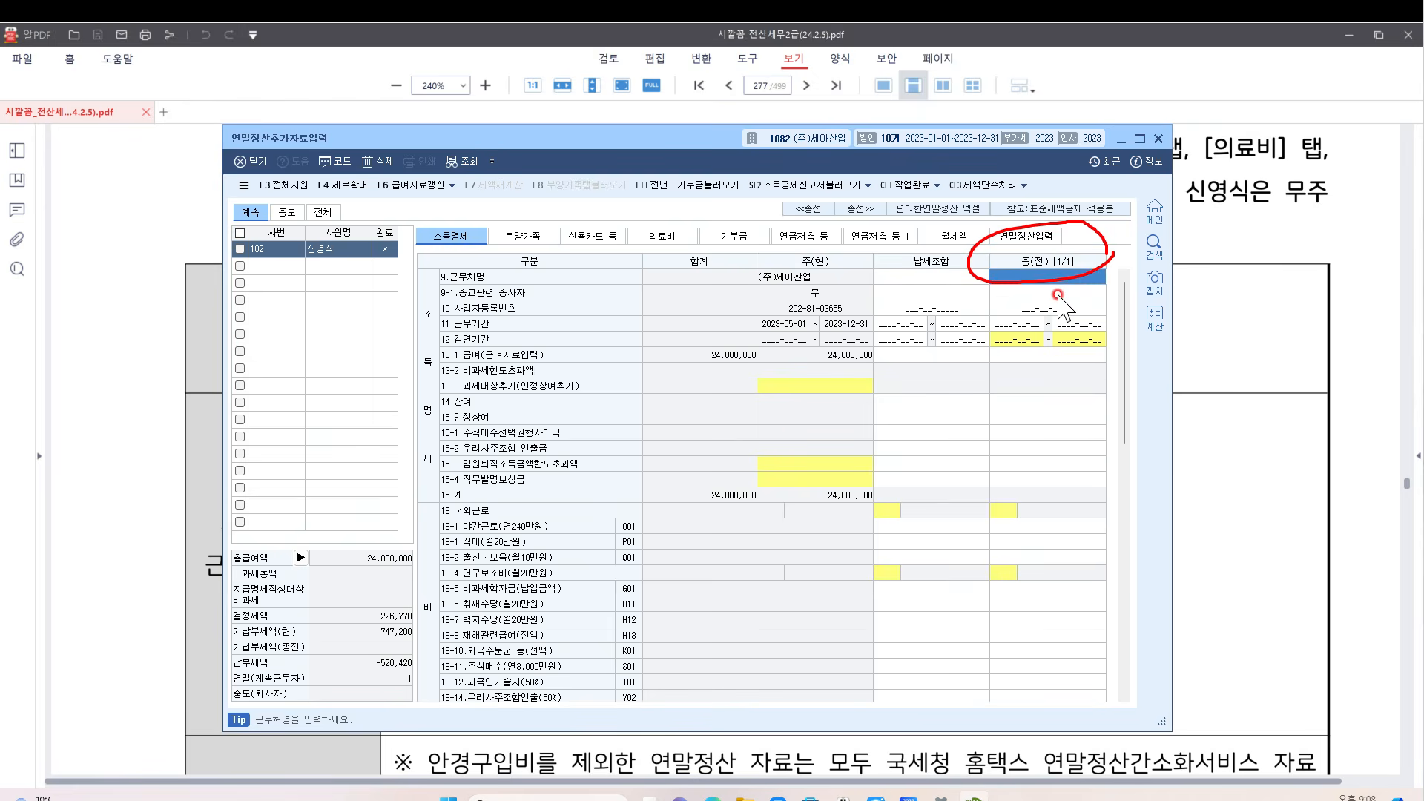
left_click(1141, 138)
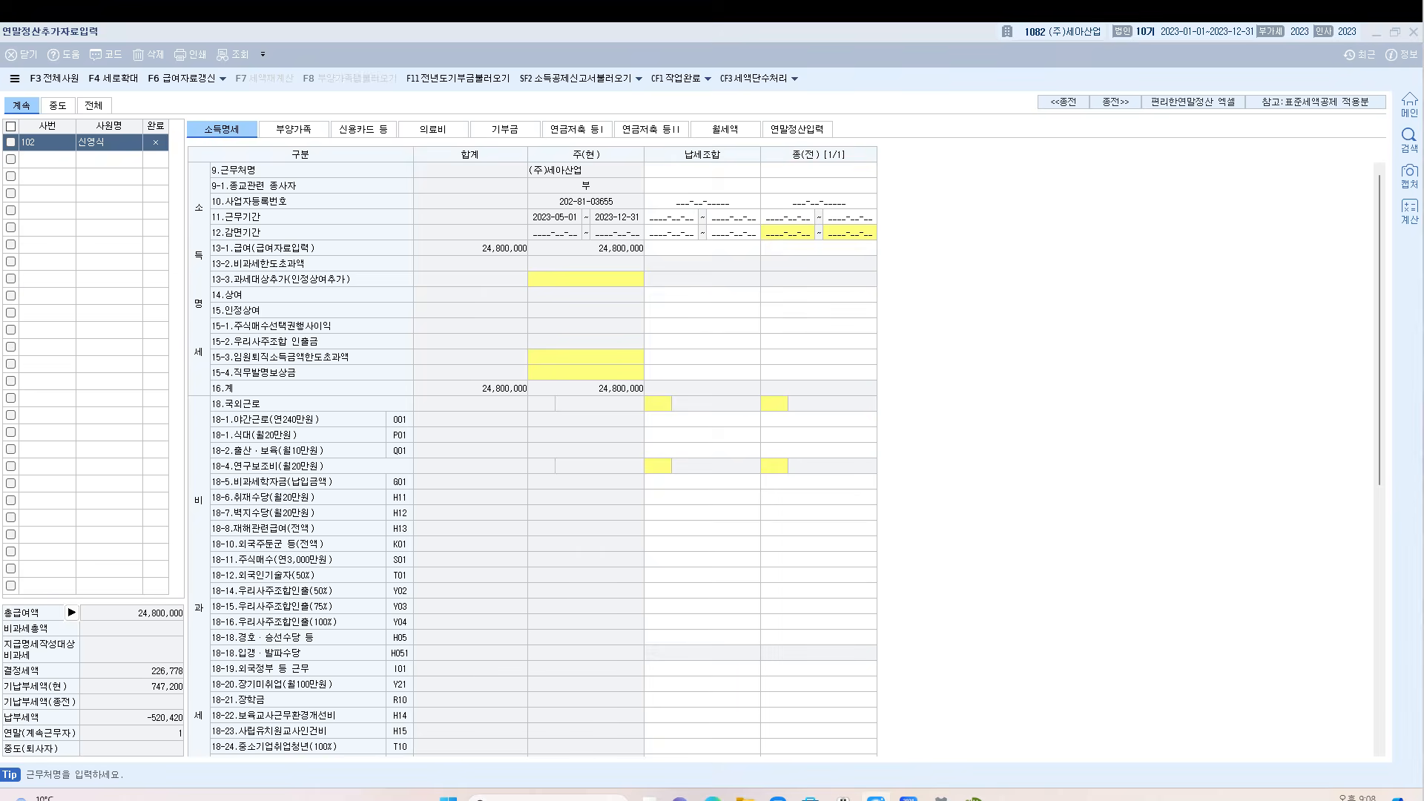
left_click(846, 175)
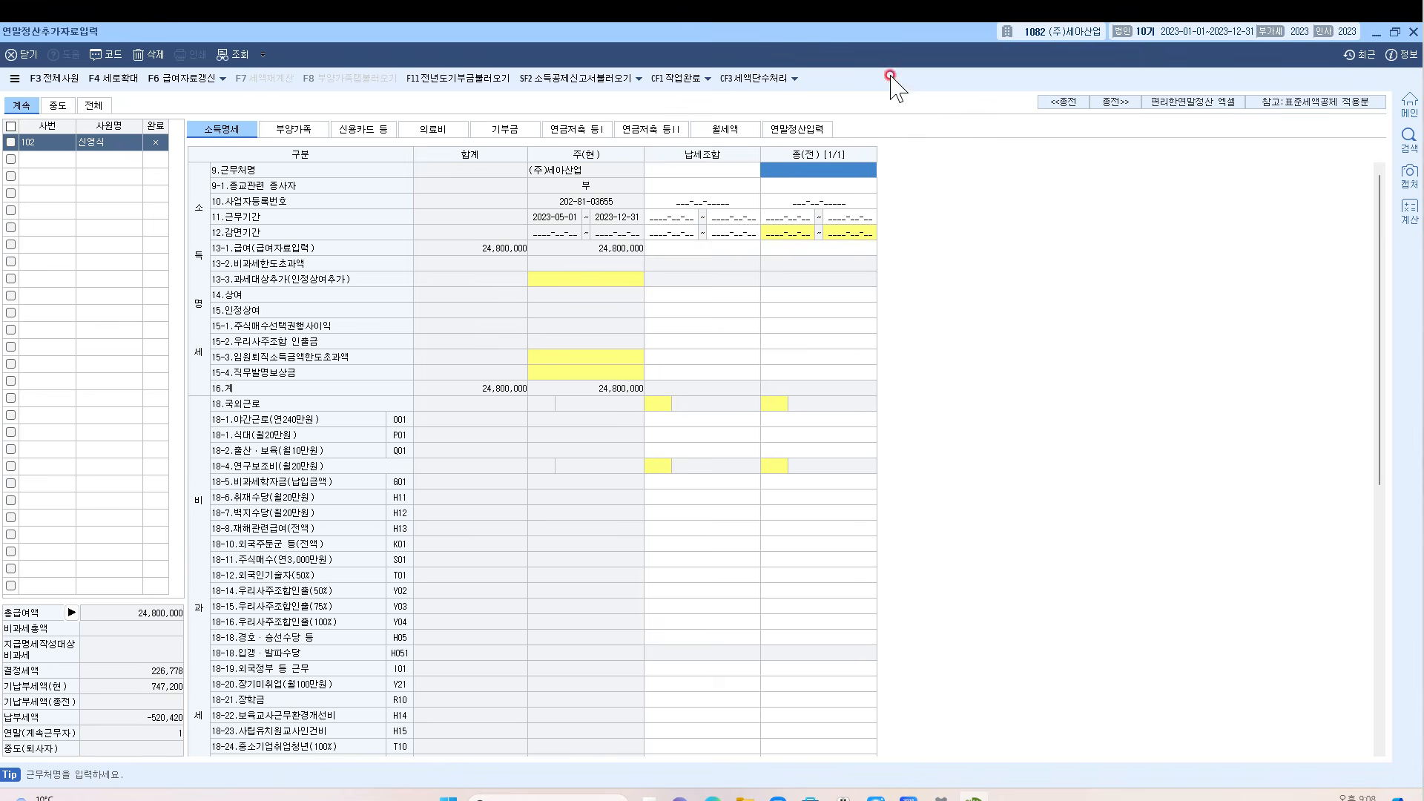
left_click_drag(905, 28, 838, 341)
scroll(844, 280, "down", 3)
scroll(846, 280, "down", 3)
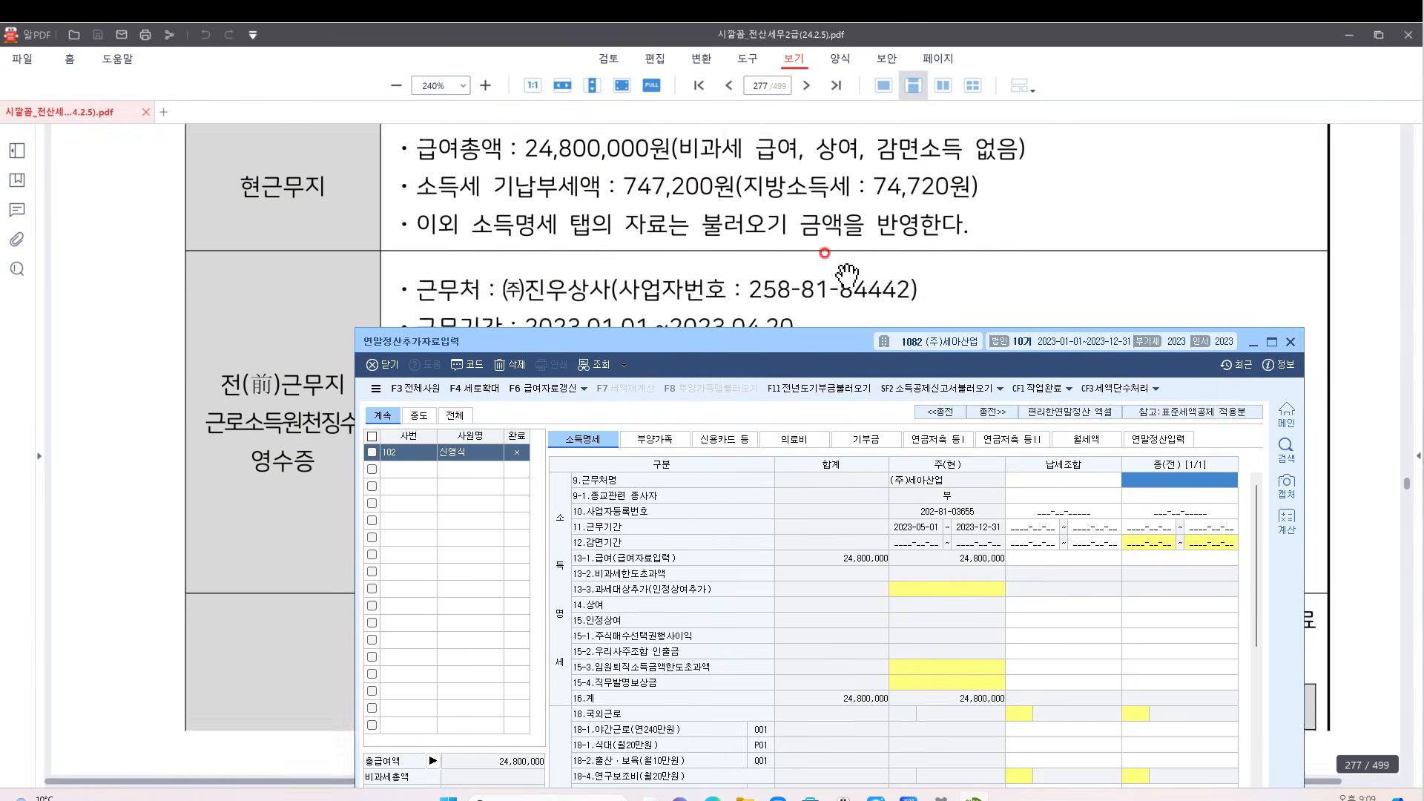
Enter previous employer (주)진우상사 as non-religious work with its business registration number
left_click_drag(815, 342, 716, 364)
scroll(764, 306, "down", 1)
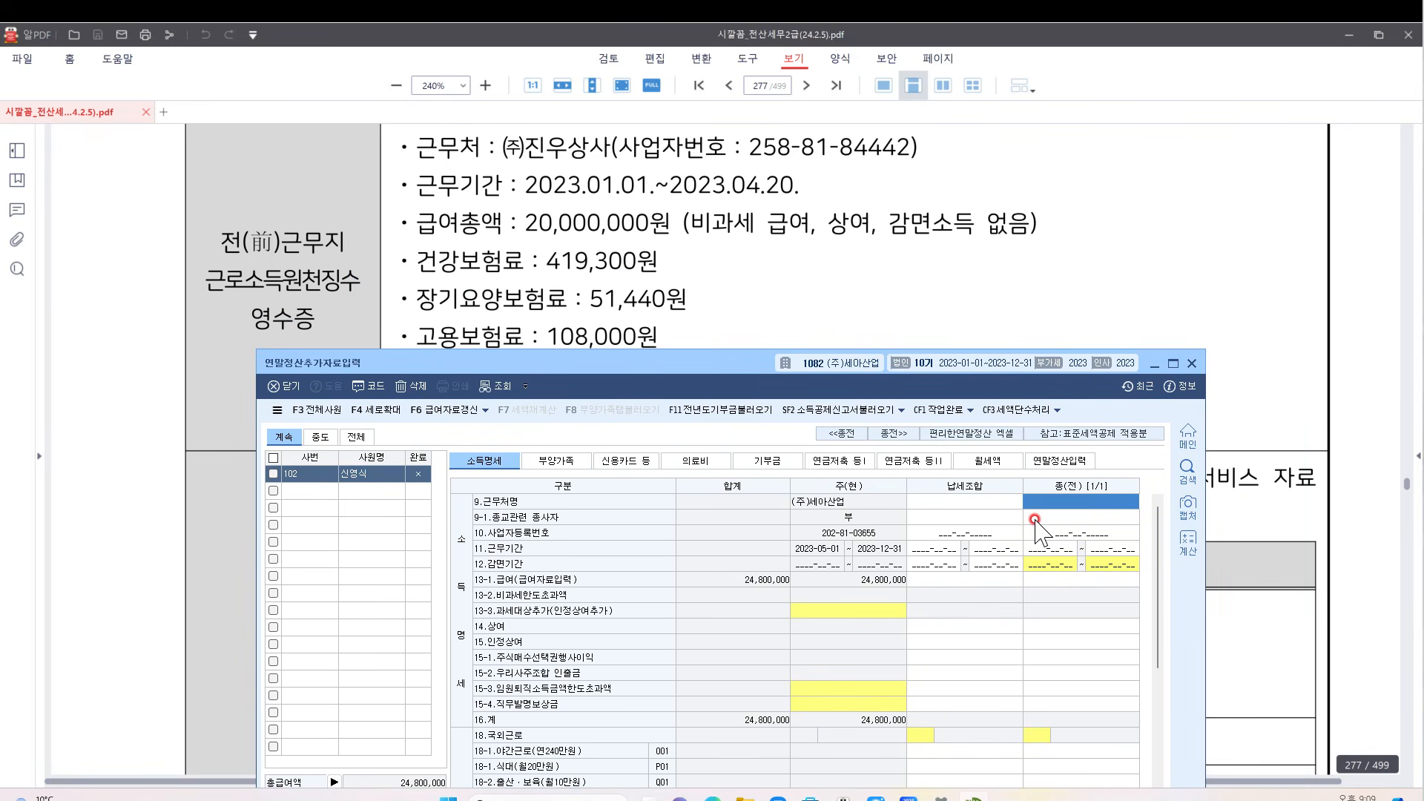
type("(주")
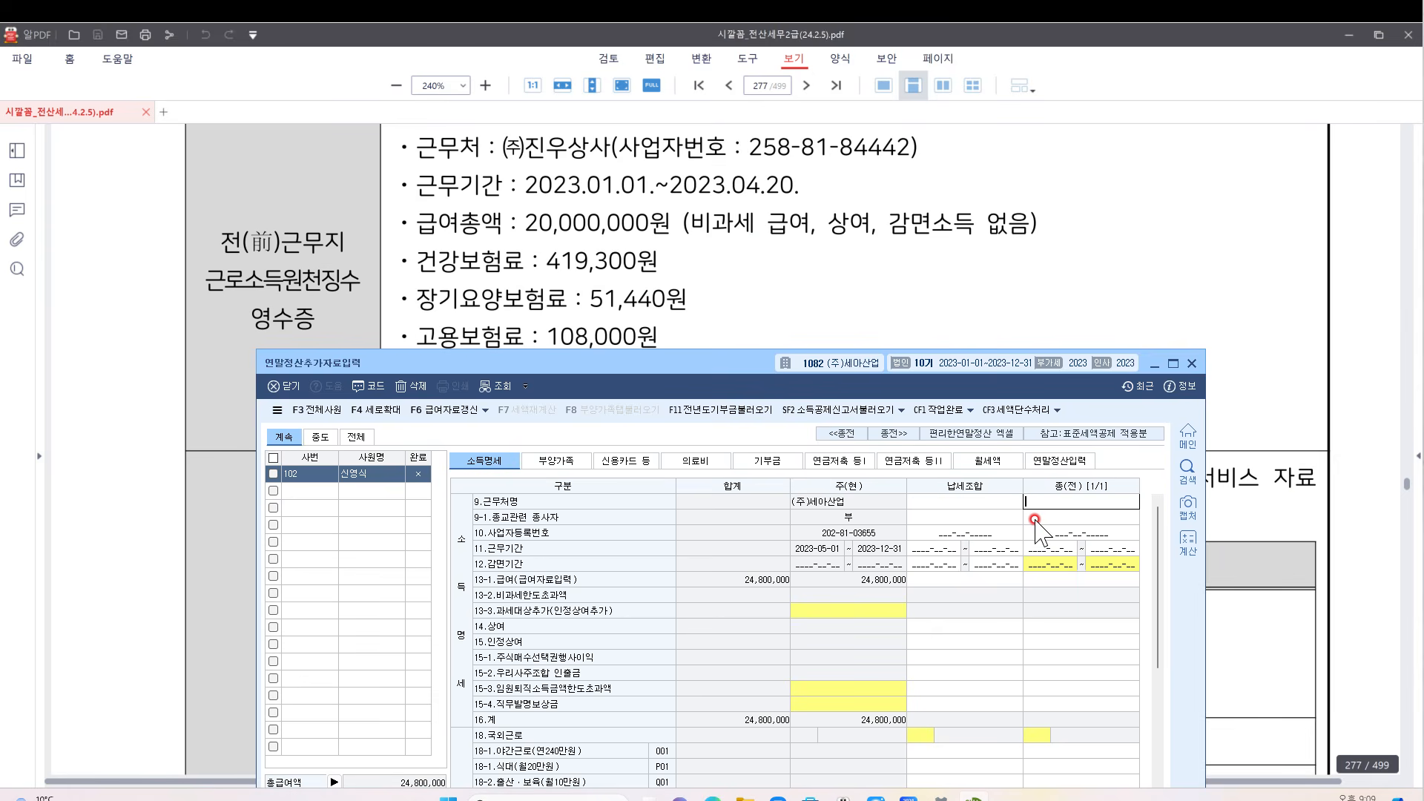
type(")진우상사")
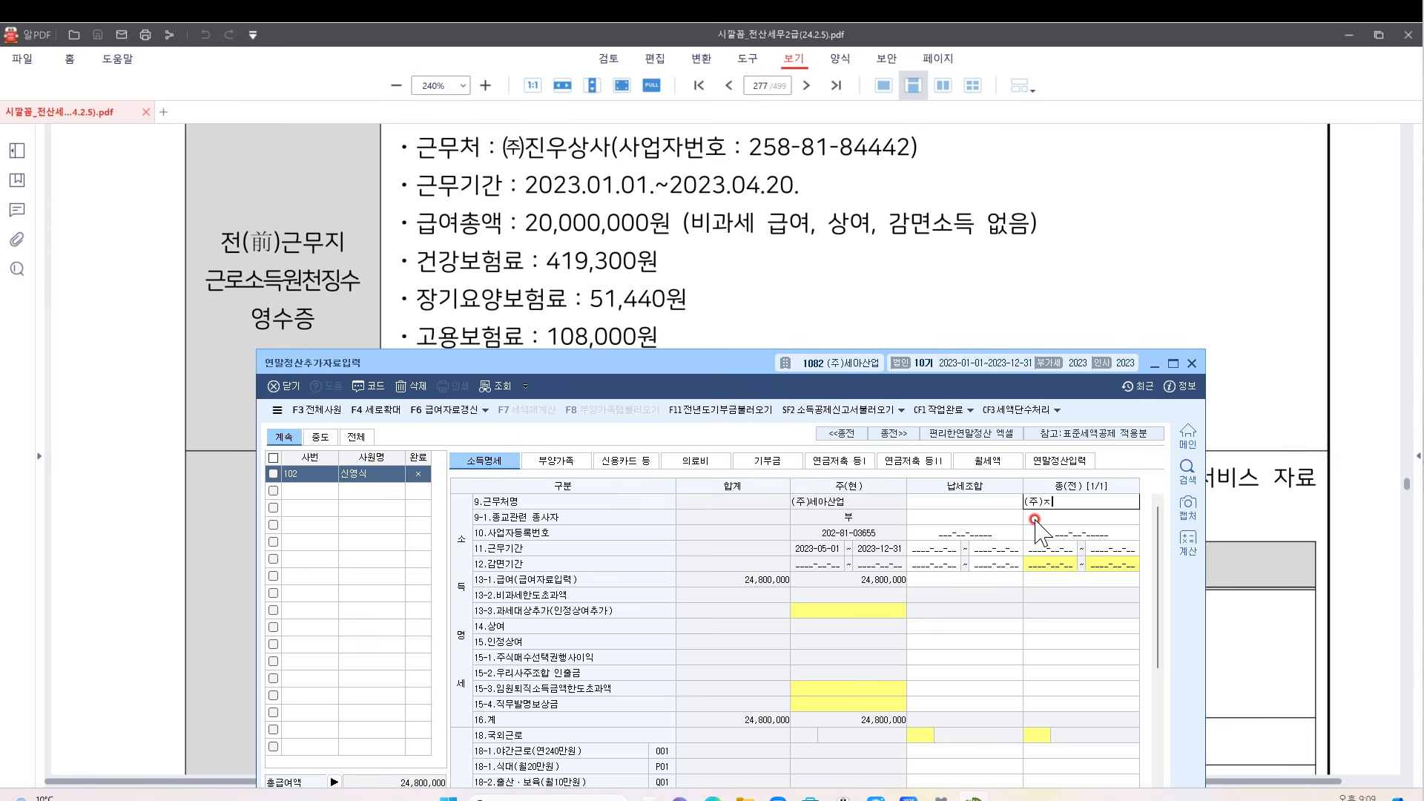
key("Return")
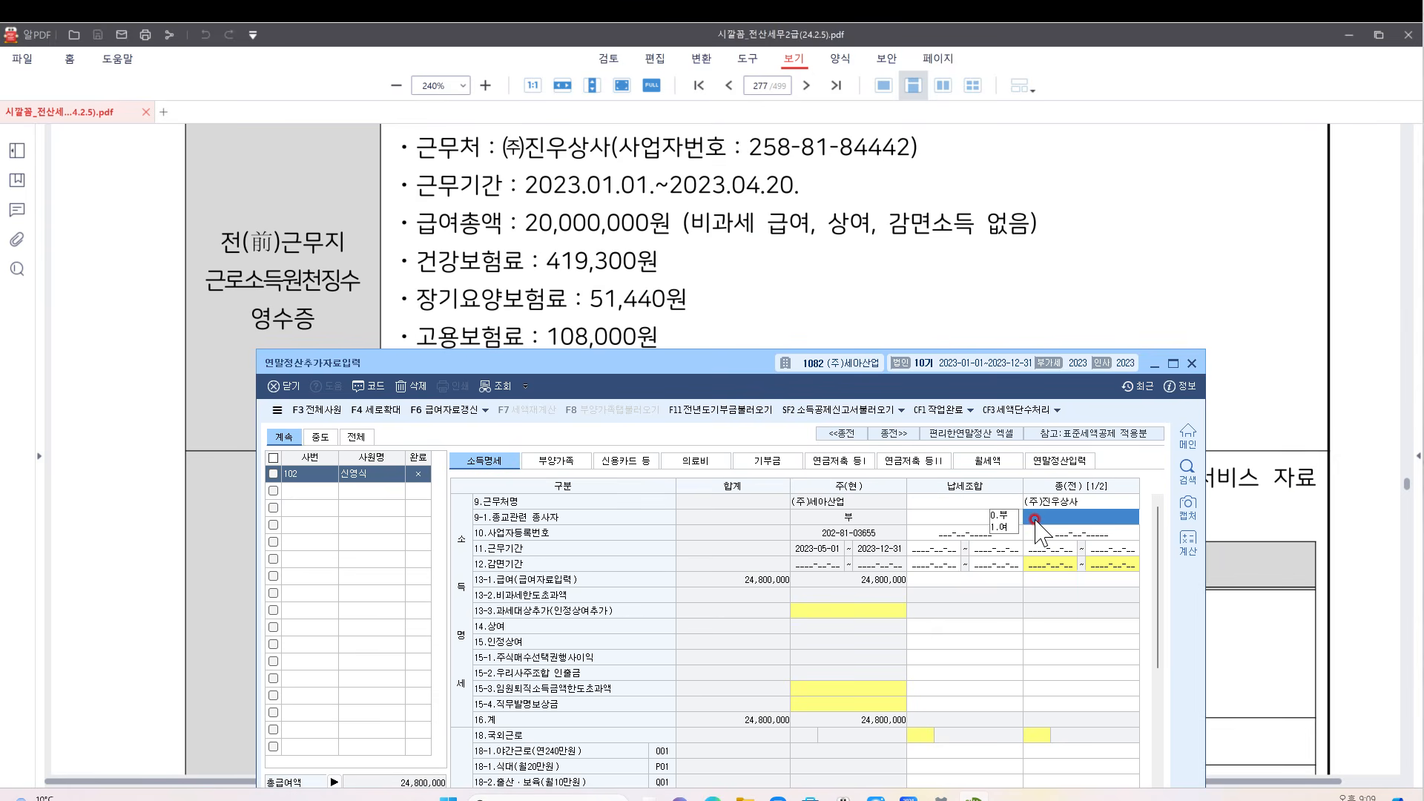
left_click_drag(946, 363, 899, 325)
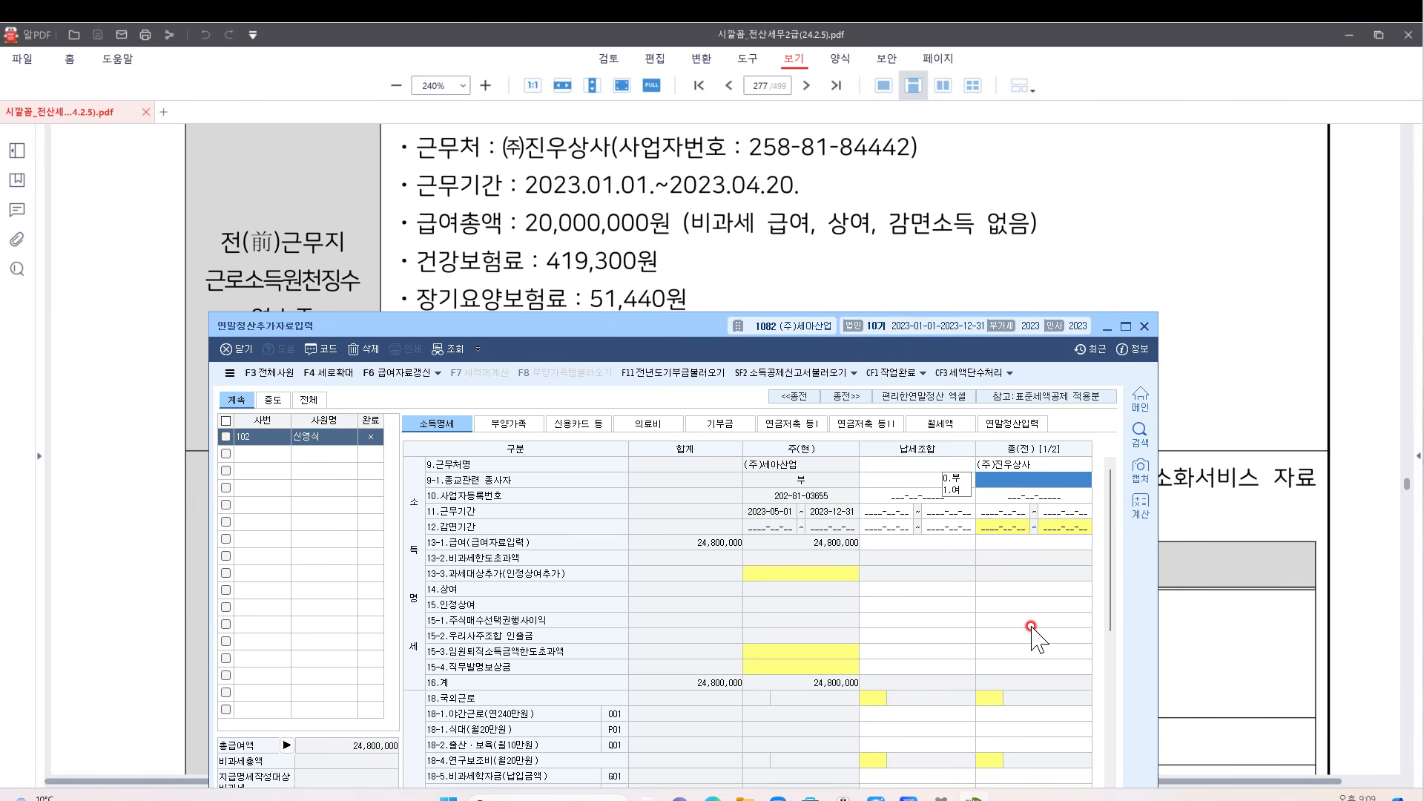
key("Return")
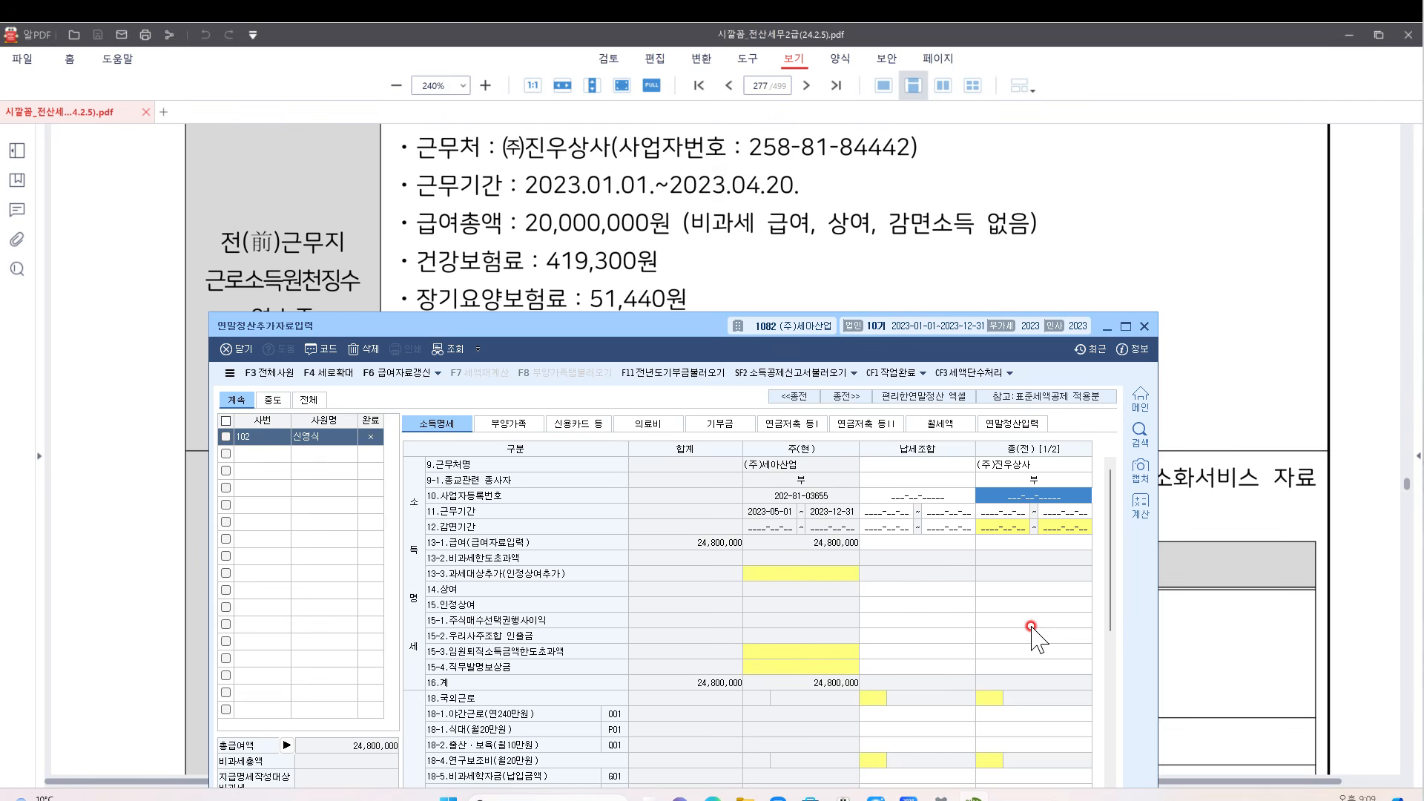
type("258-81-8444")
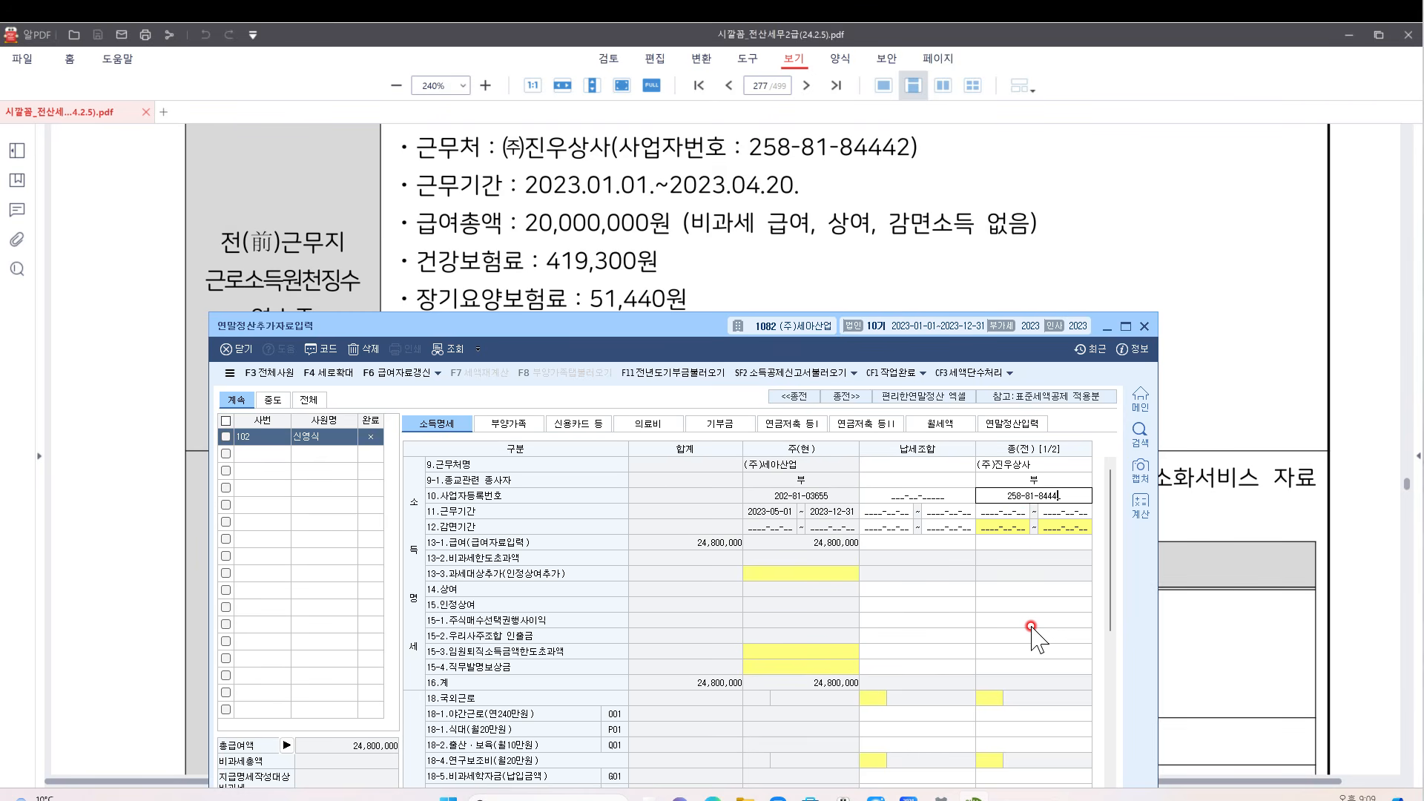
type("2")
key("Return")
key("Return")
key("Return")
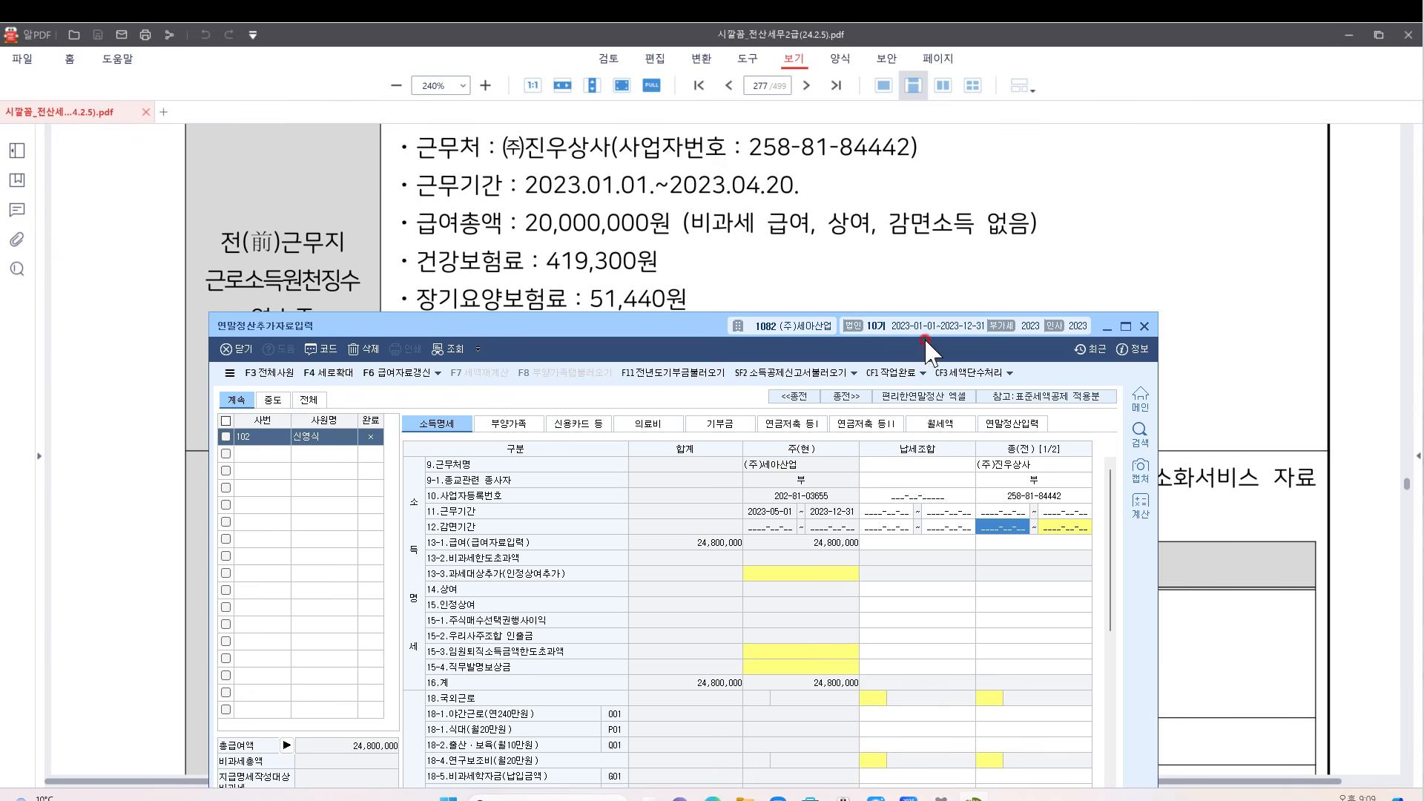
left_click_drag(922, 339, 929, 144)
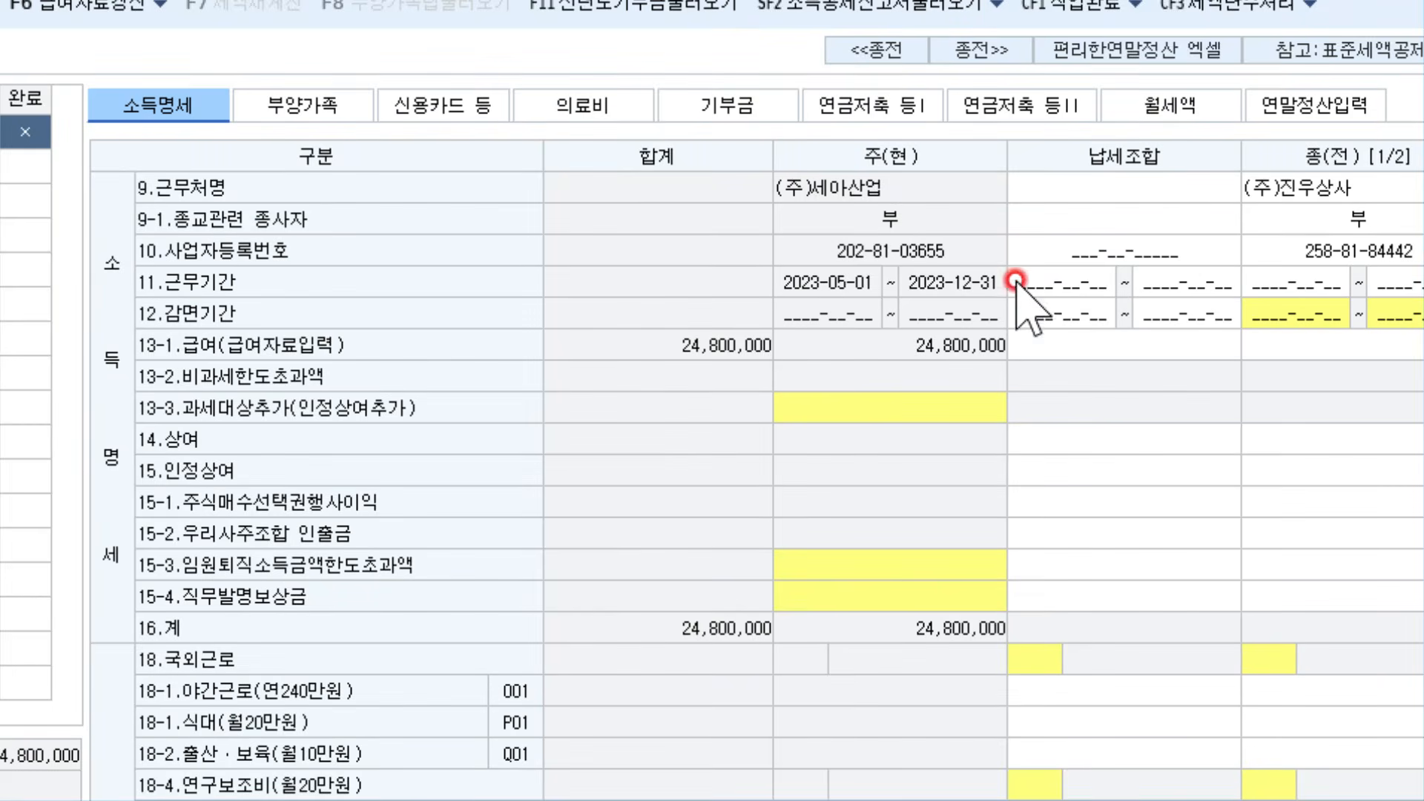
Enter the 2023-01-01 ~ 2023-04-20 work period and 20,000,000 salary for the previous employer
left_click(1295, 313)
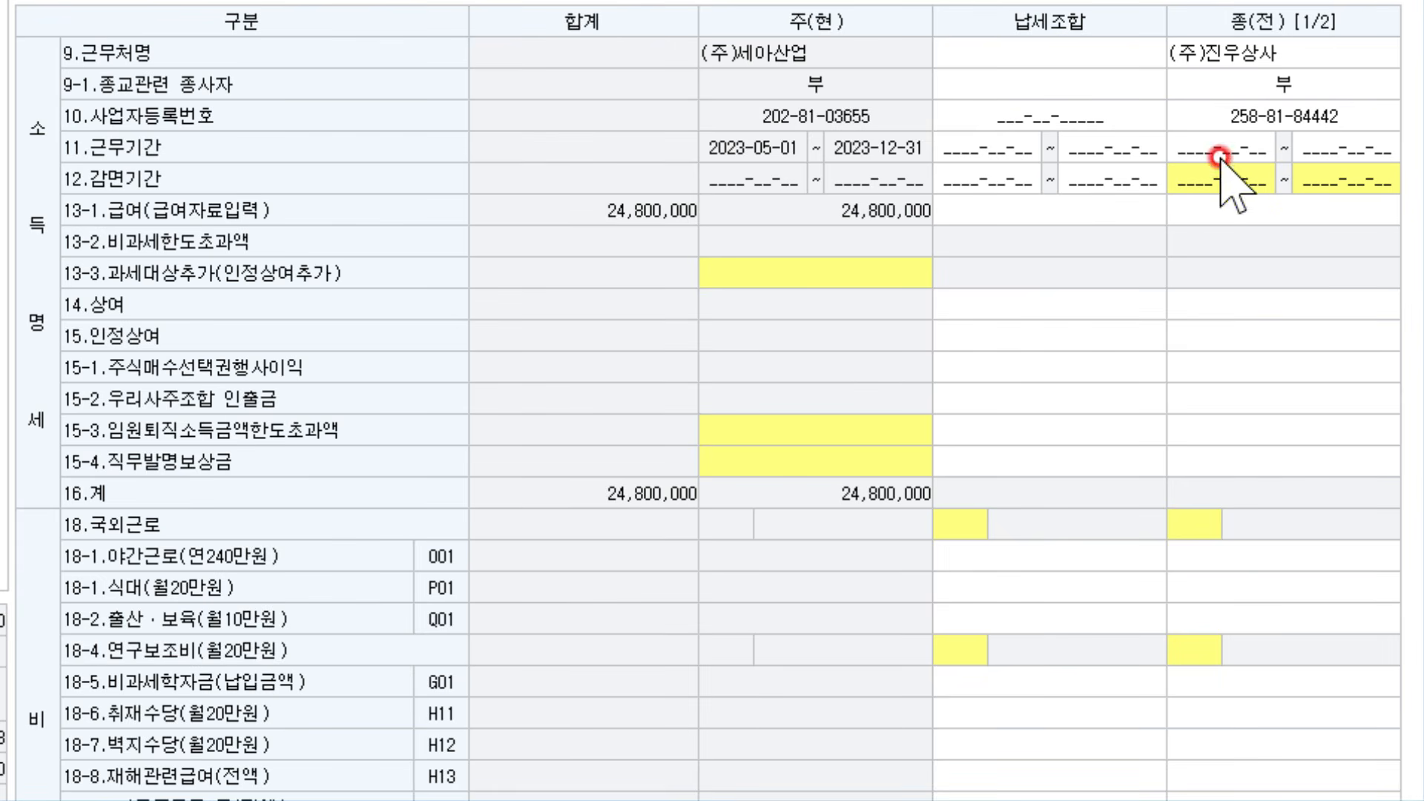
left_click(1214, 149)
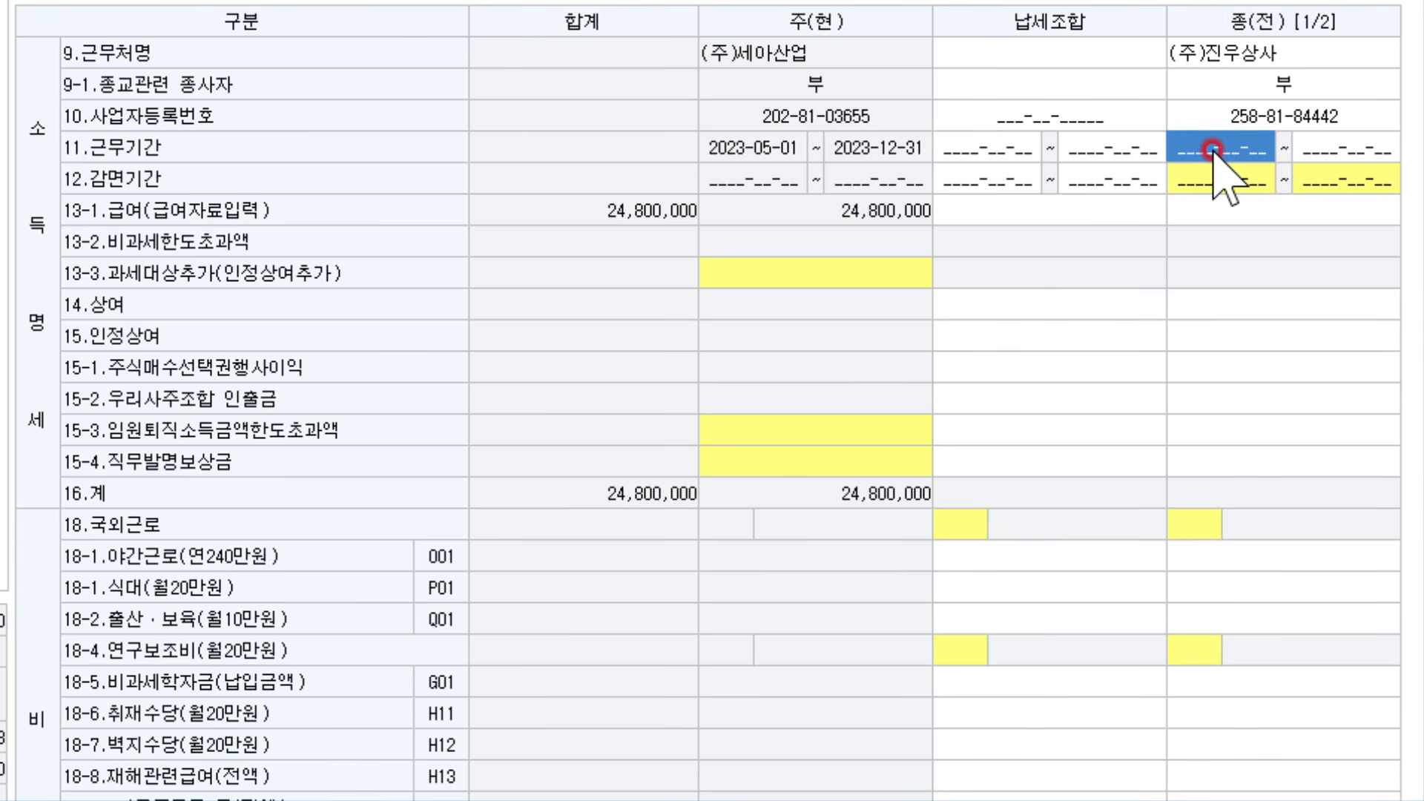
type("2023-0")
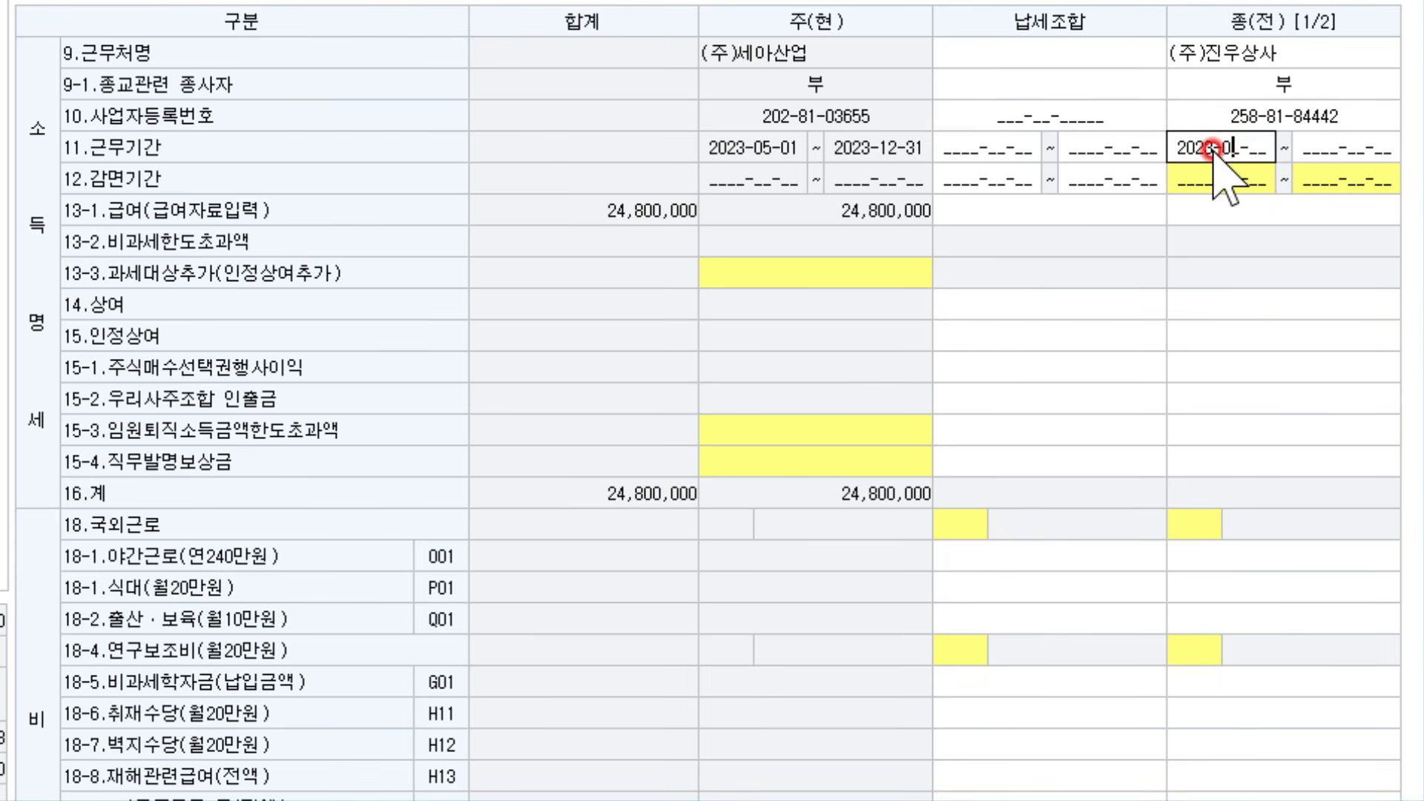
type("1-01 ~ 2023-04-20")
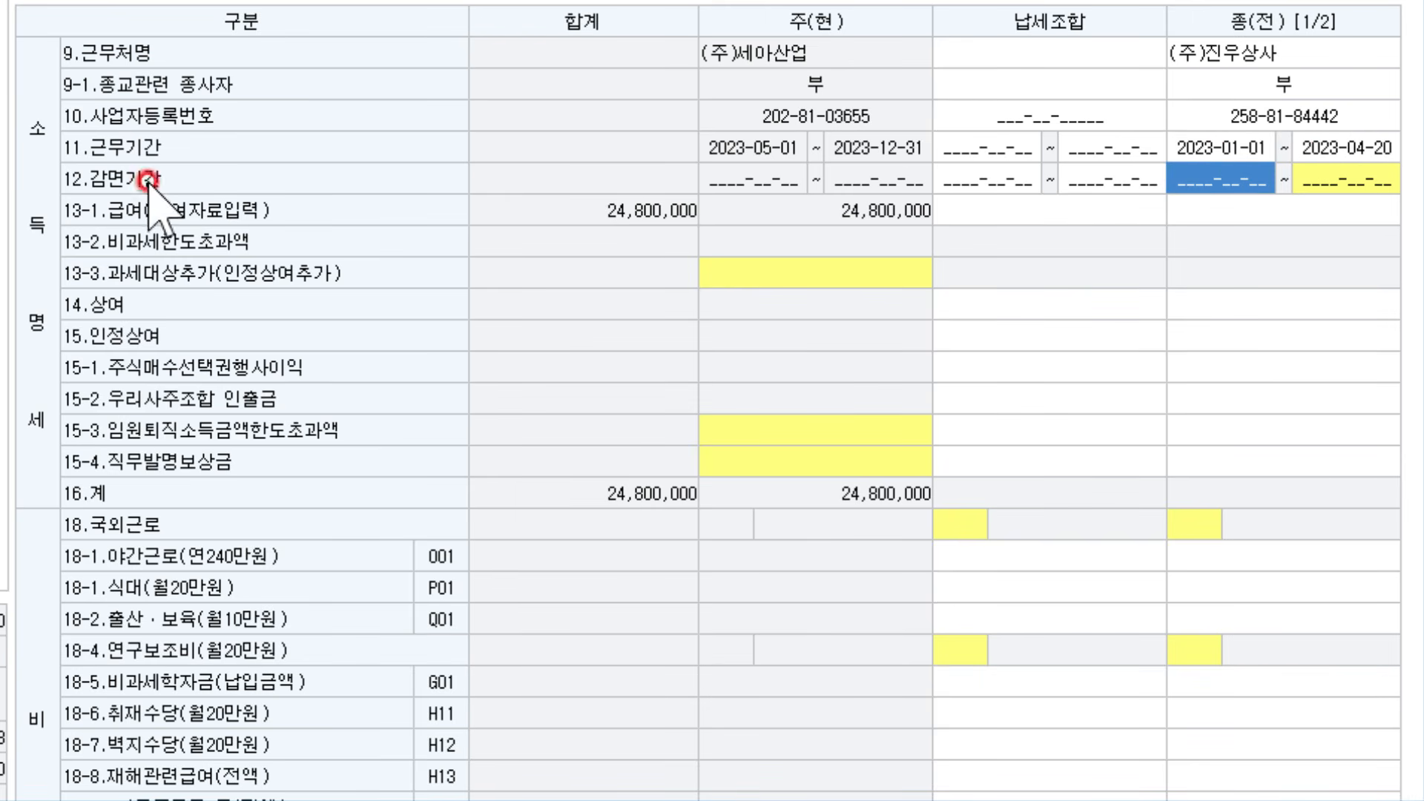
key("Return")
key("Return")
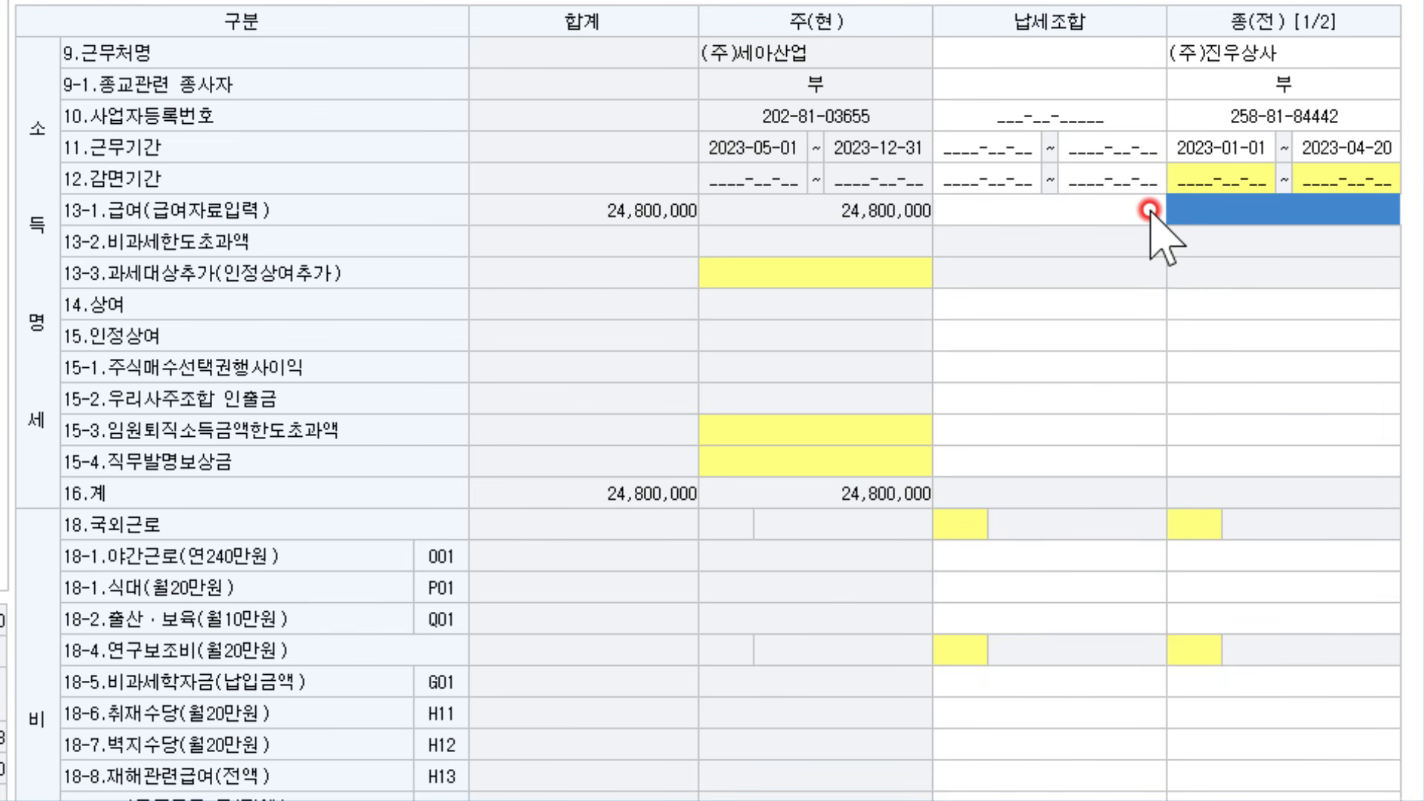
type("20000000")
key("Return")
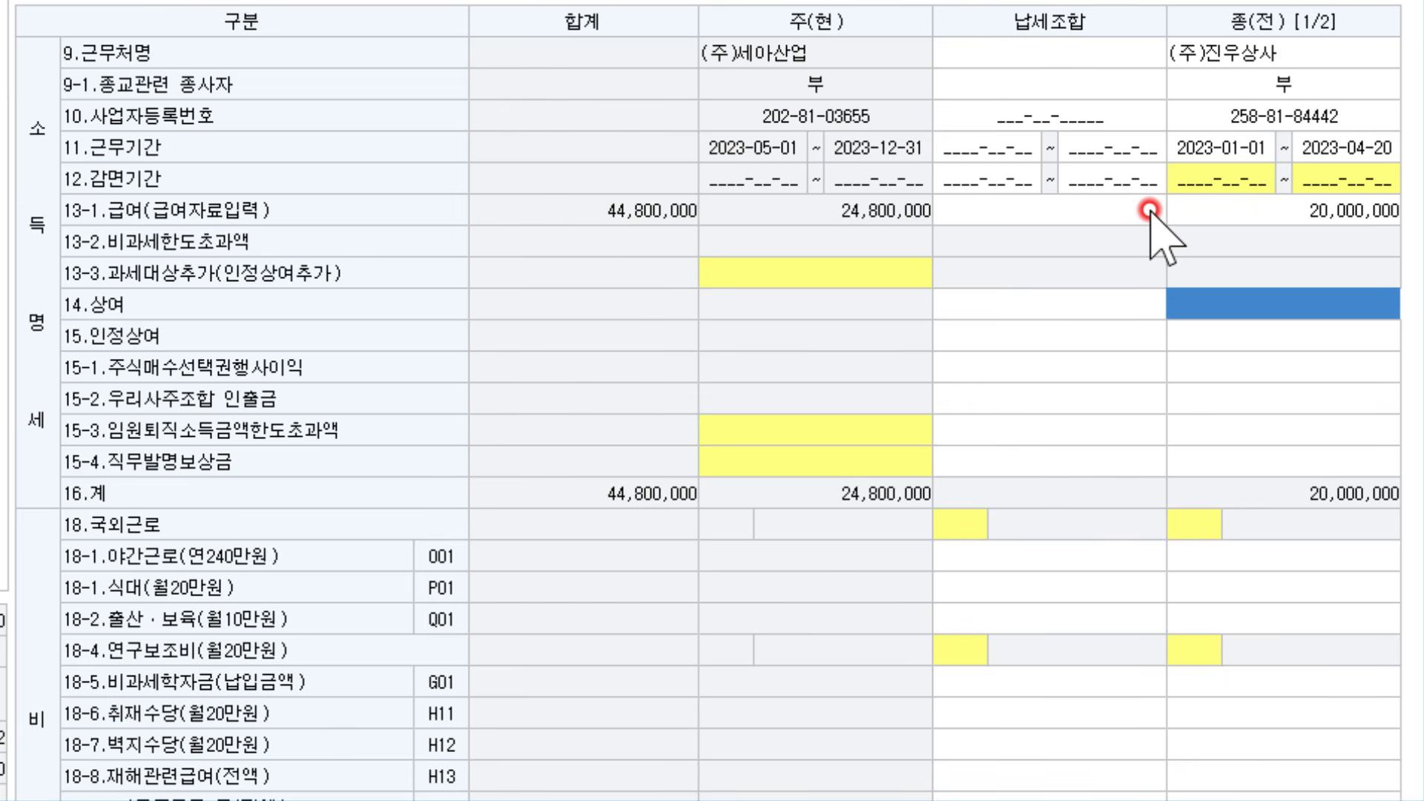
left_click(1184, 322)
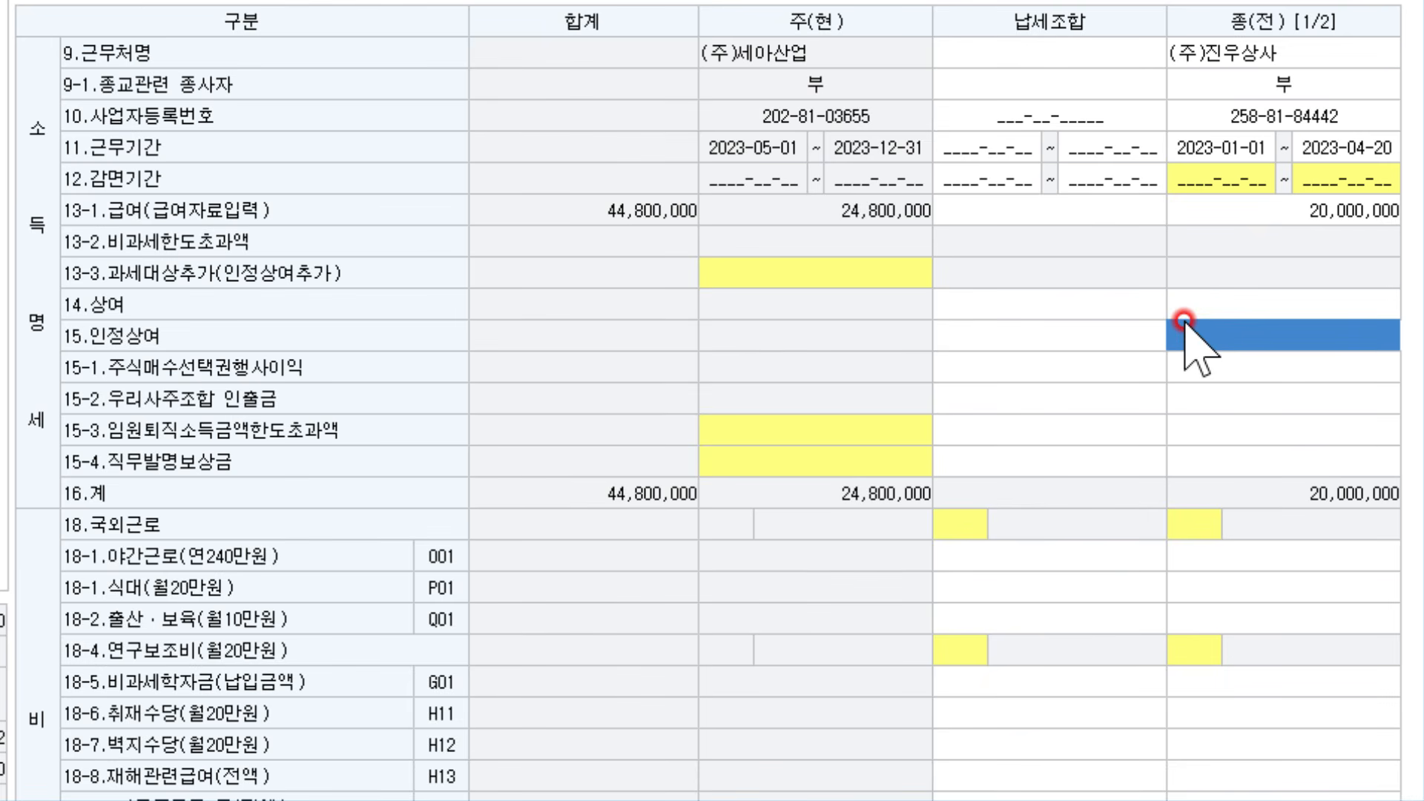
key("Return")
key("Return")
key("Return")
key("Return")
key("Return")
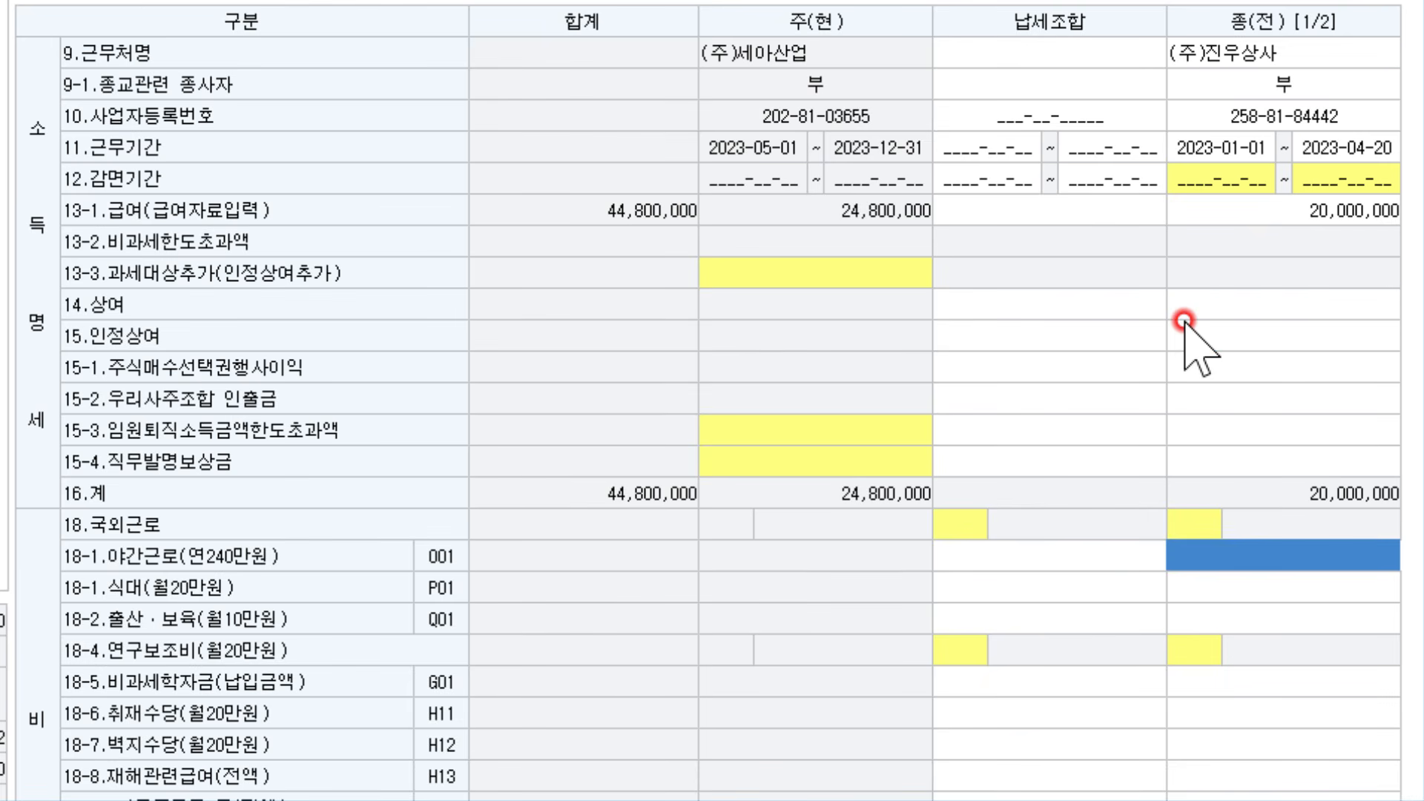
scroll(1186, 324, "down", 4)
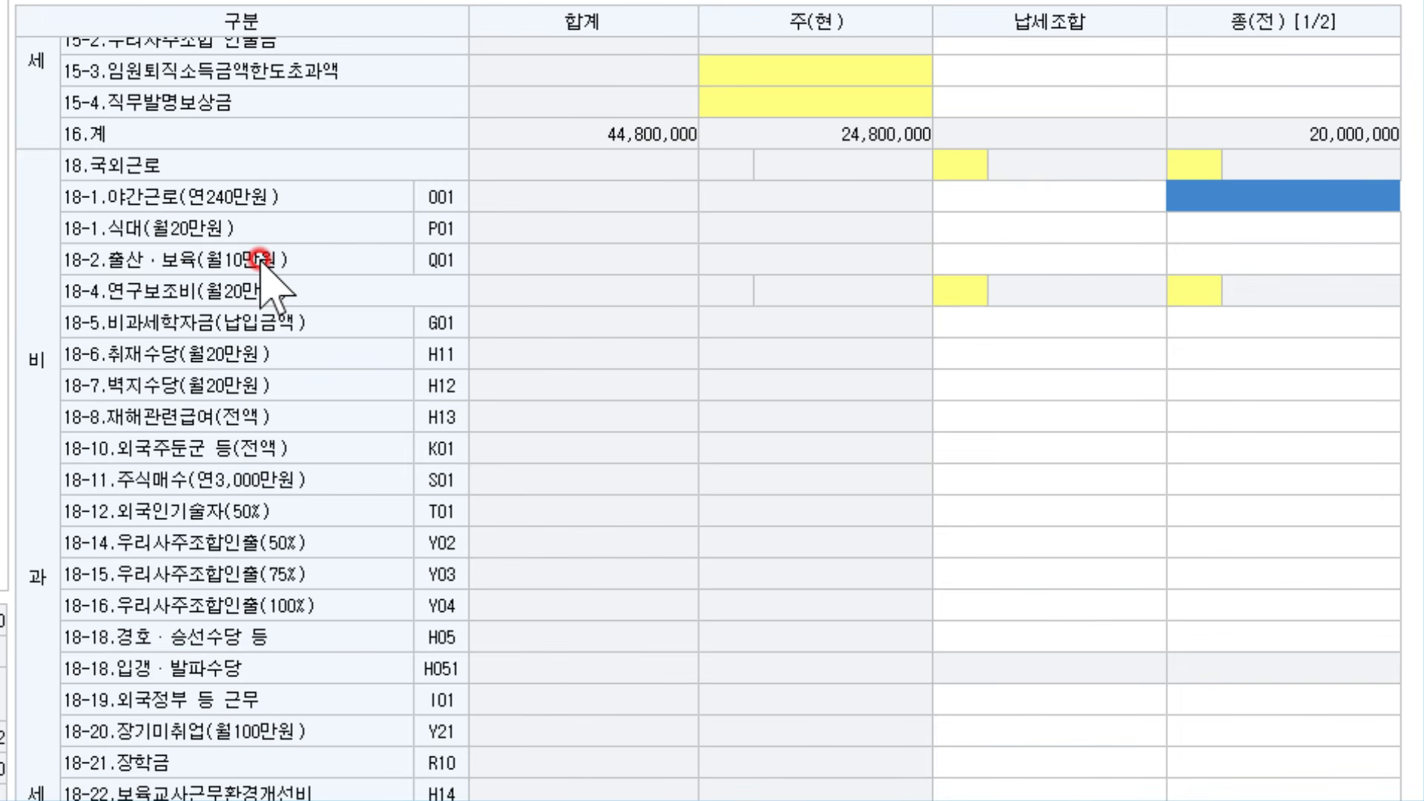
Enter previous-employer premiums: health 419,300, long-term care 51,480, employment 108,000, pension 540,000
key("Return")
key("Return")
key("Return")
key("Return")
key("Return")
key("Return")
key("Return")
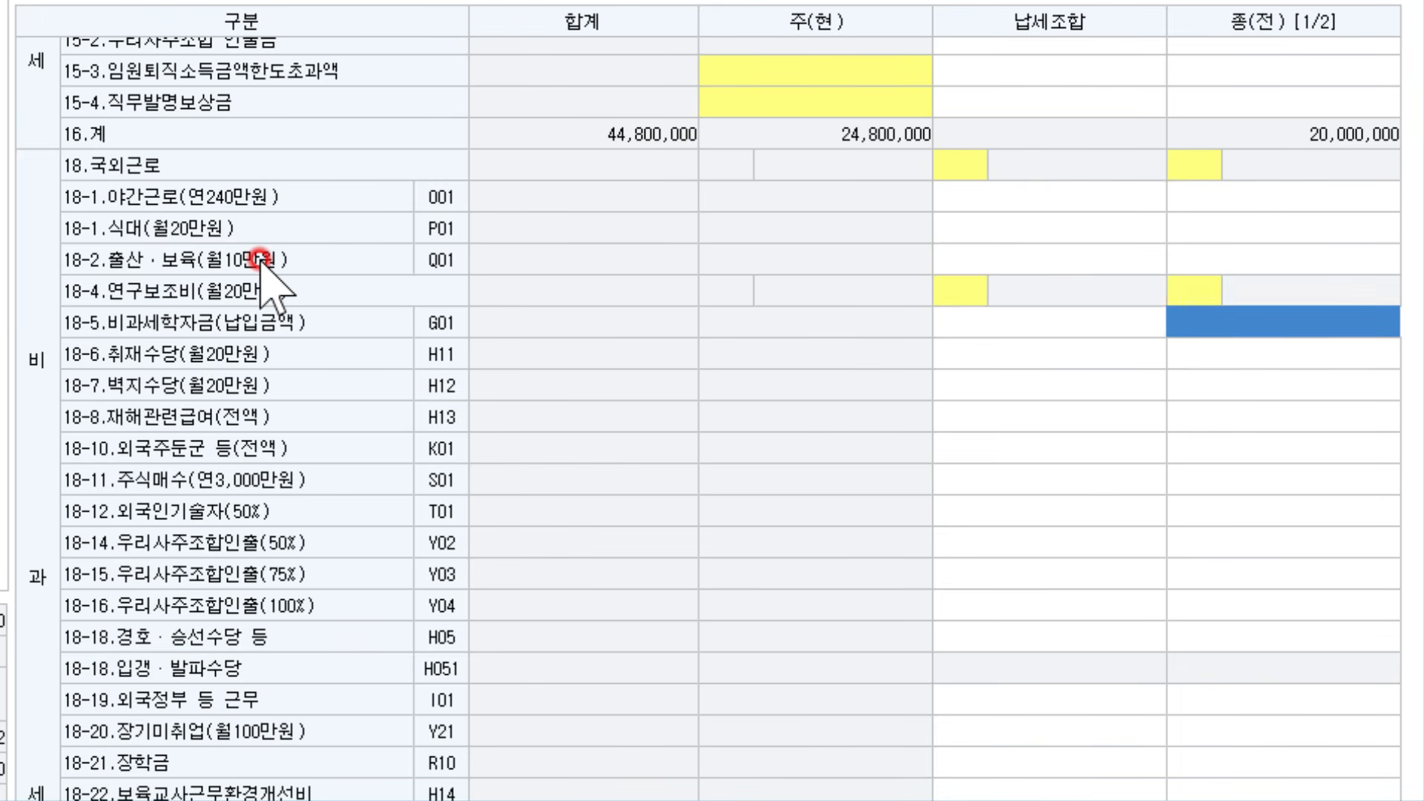
key("Return")
key("Return")
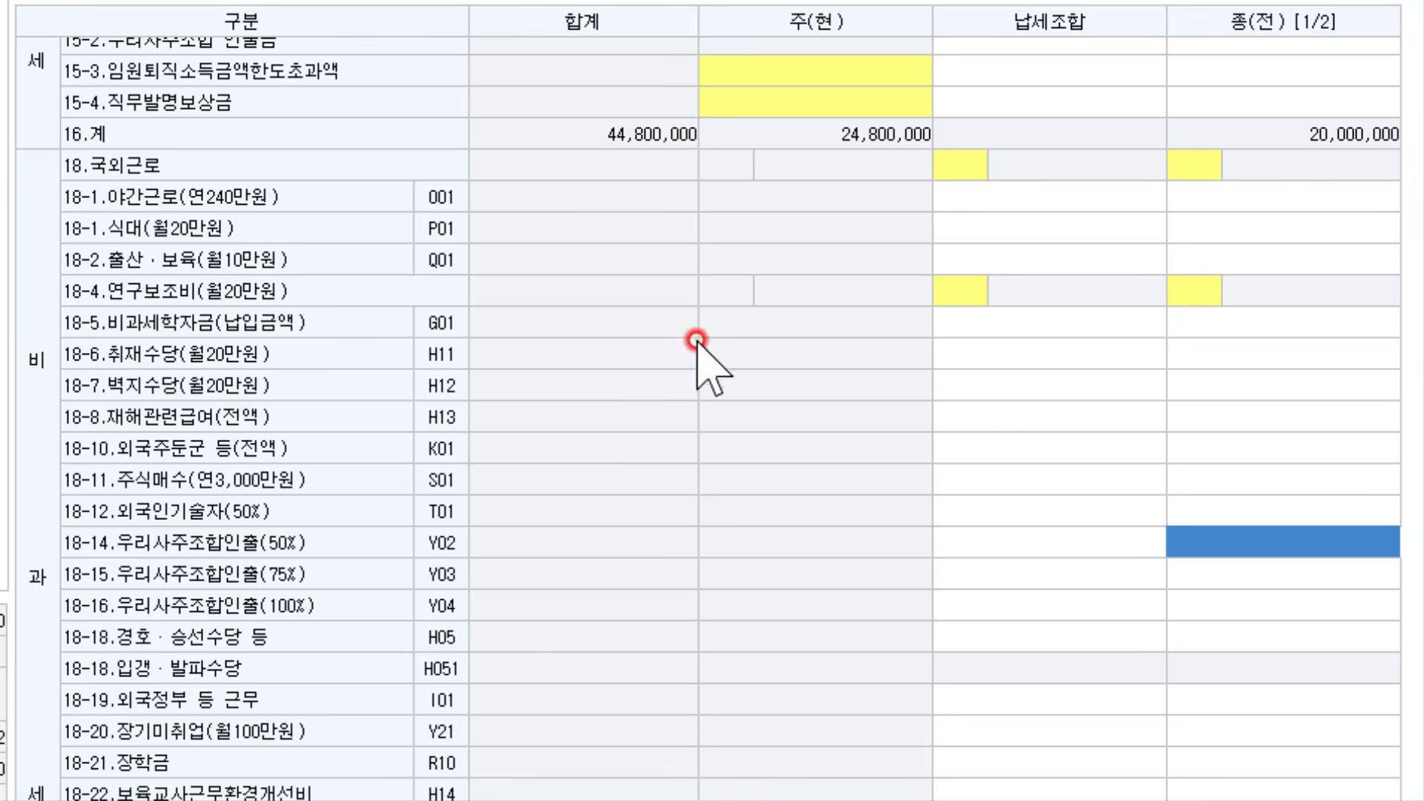
scroll(1114, 318, "down", 10)
scroll(1113, 318, "down", 1)
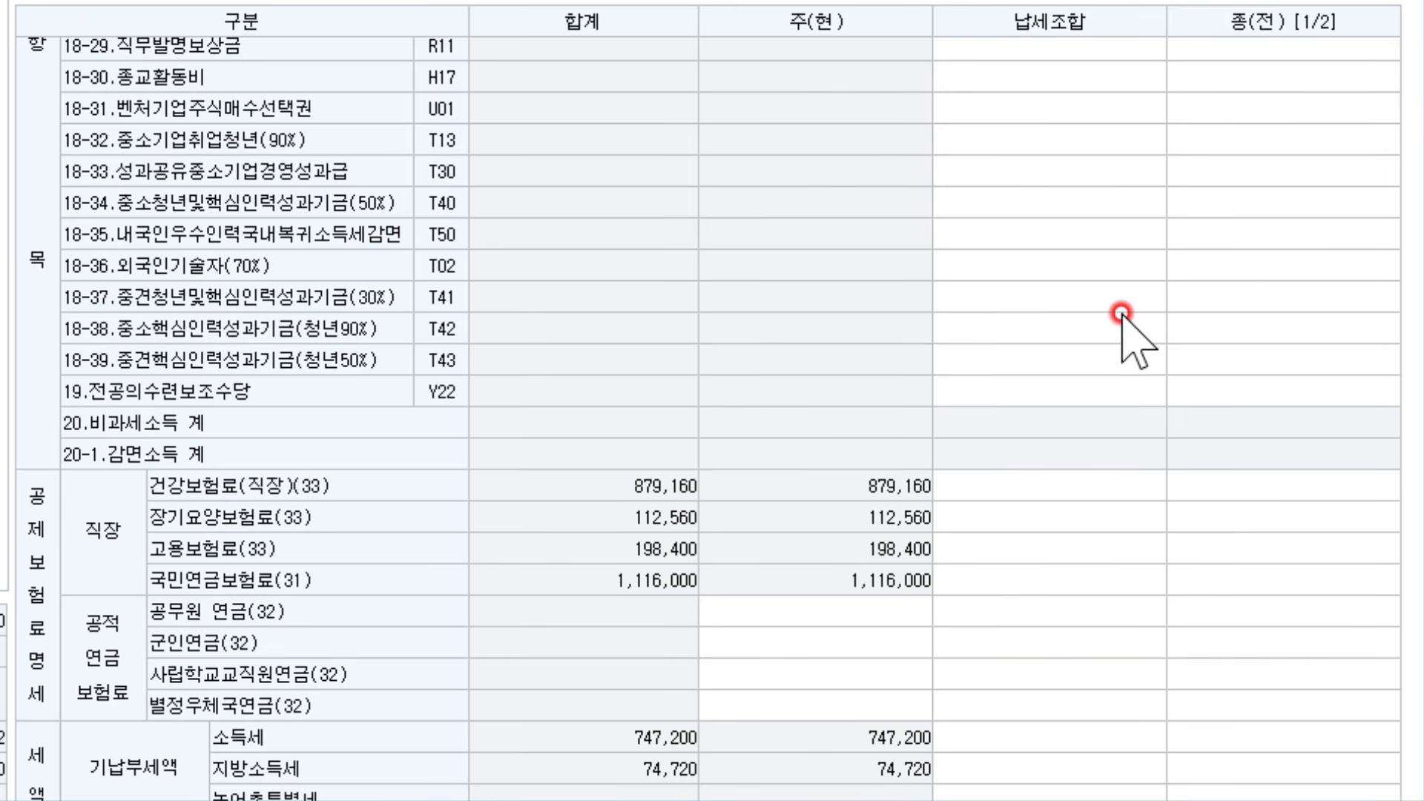
left_click(1236, 488)
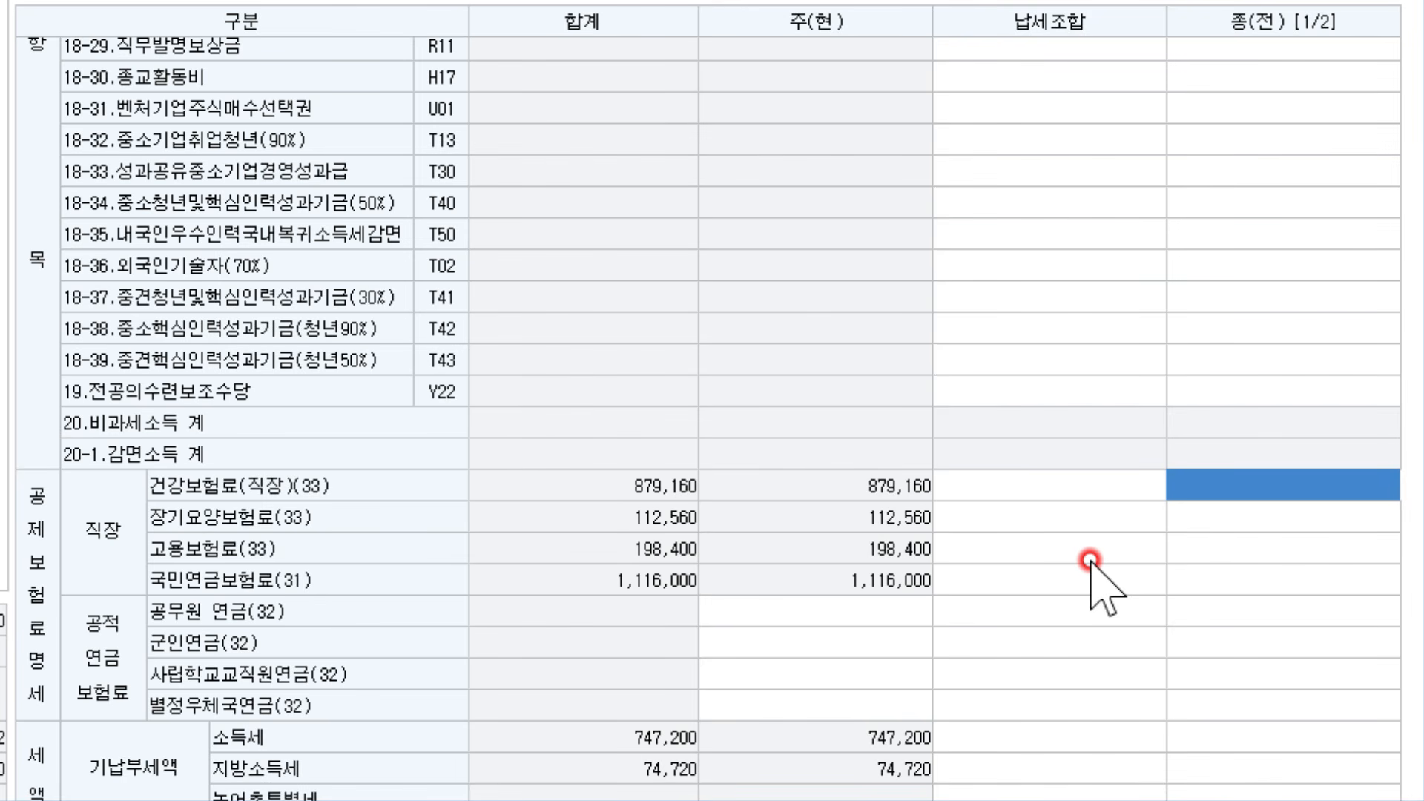
type("419300")
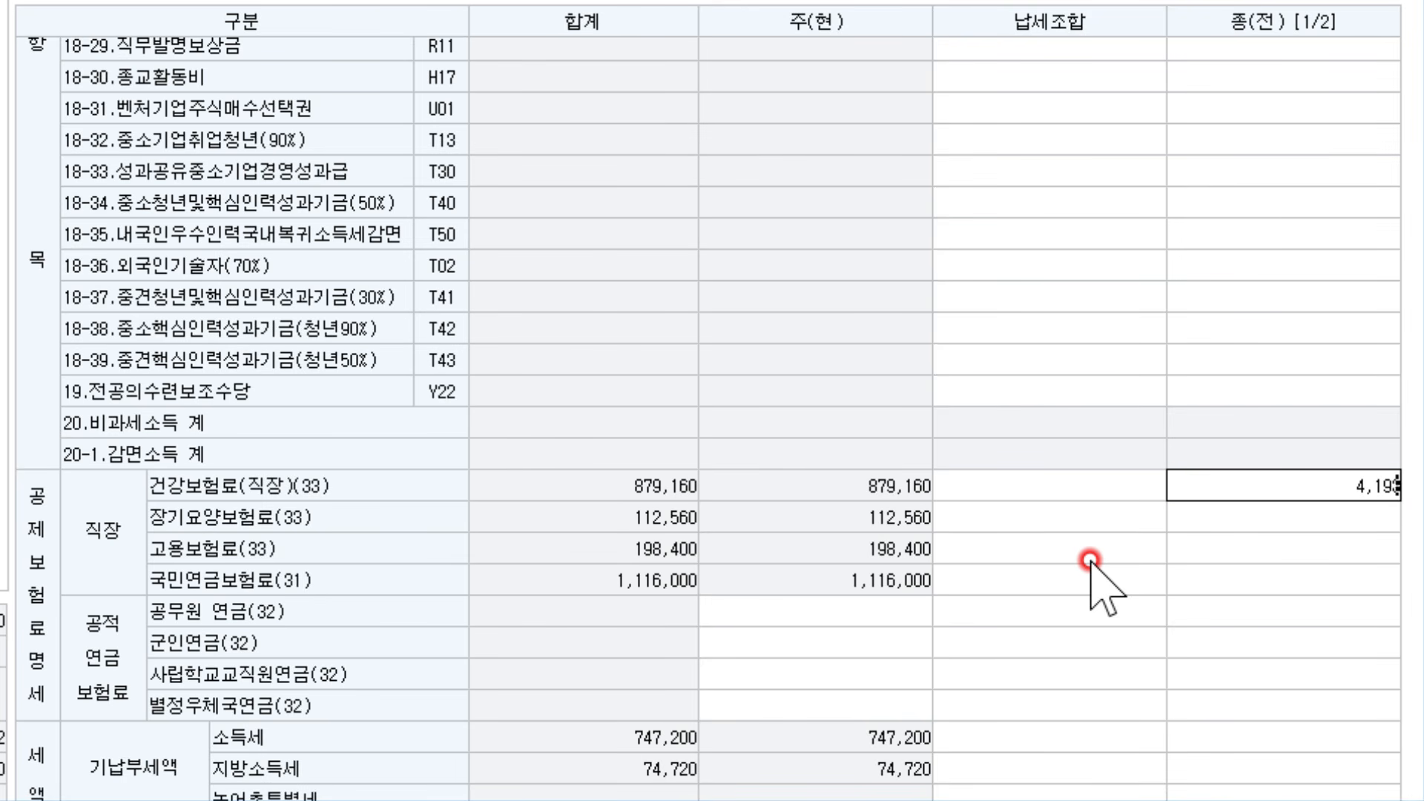
key("Return")
type("5")
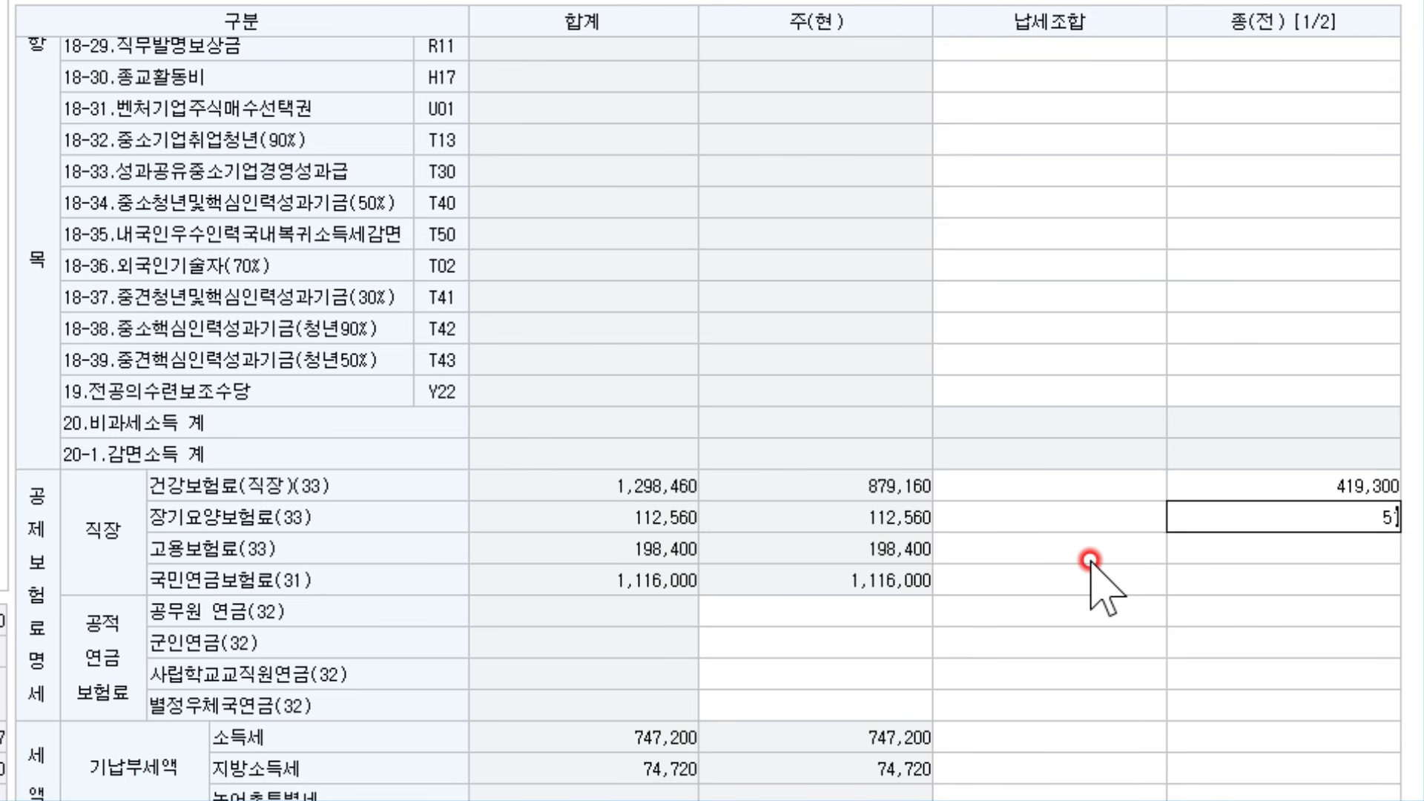
type("1480")
key("Return")
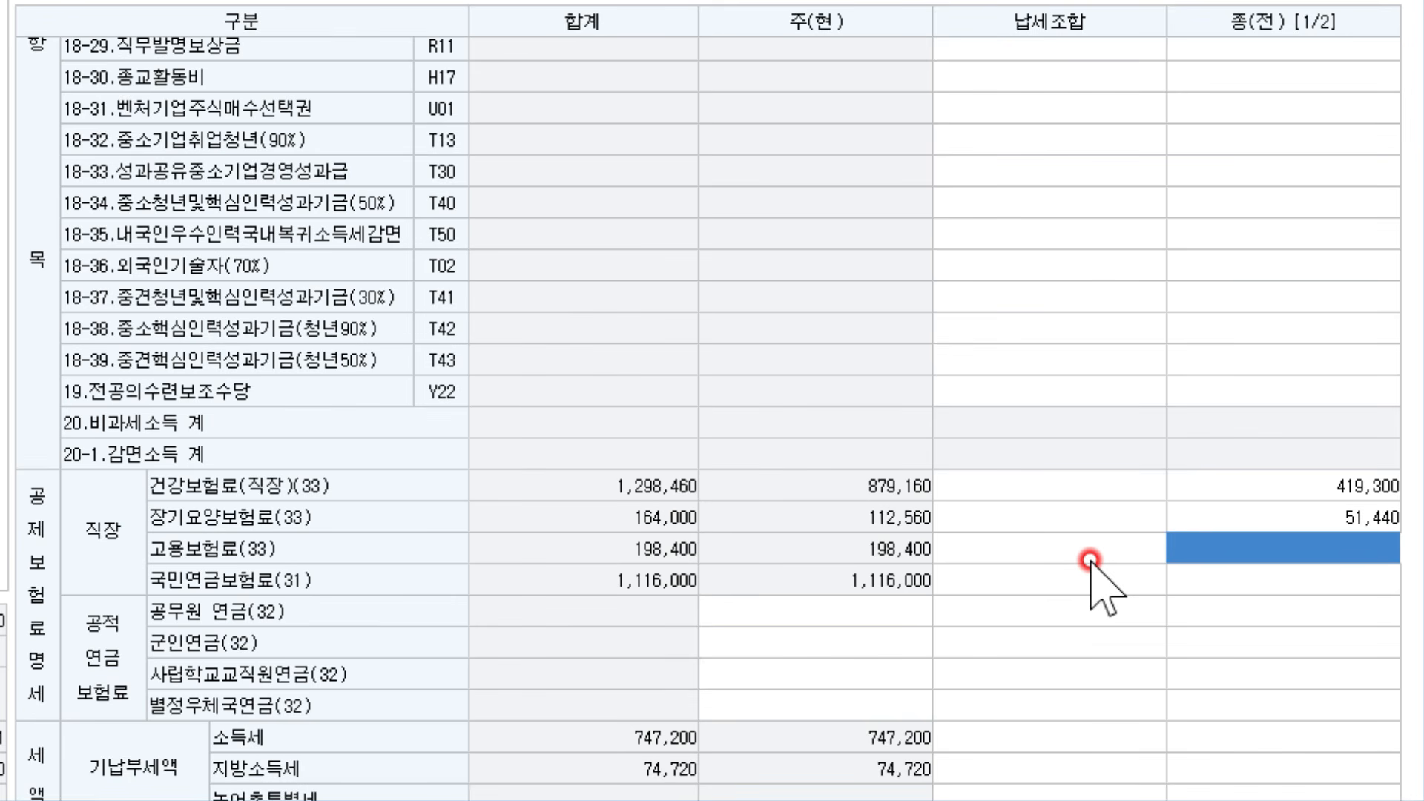
type("1098")
key("BackSpace")
key("BackSpace")
key("BackSpace")
key("BackSpace")
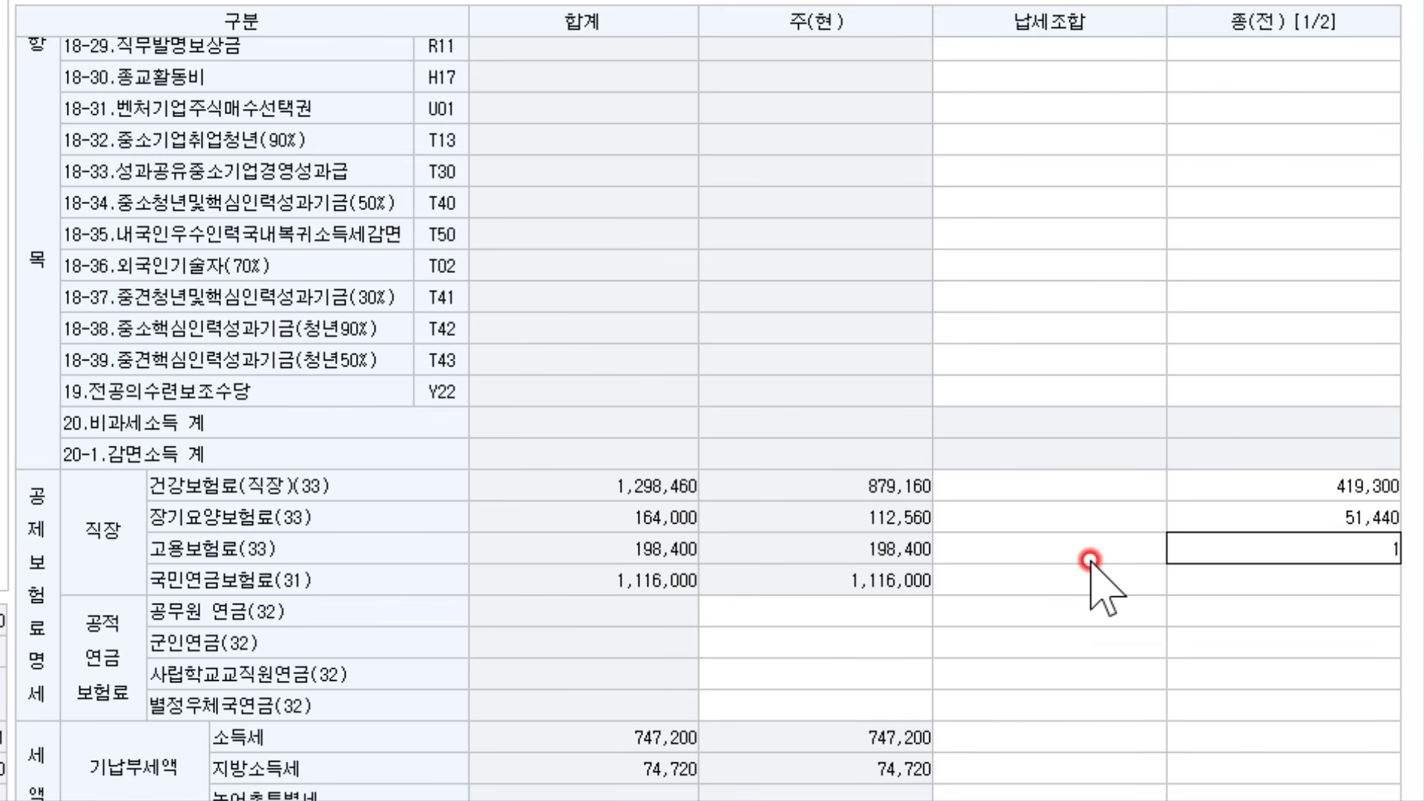
type("108,000")
key("Return")
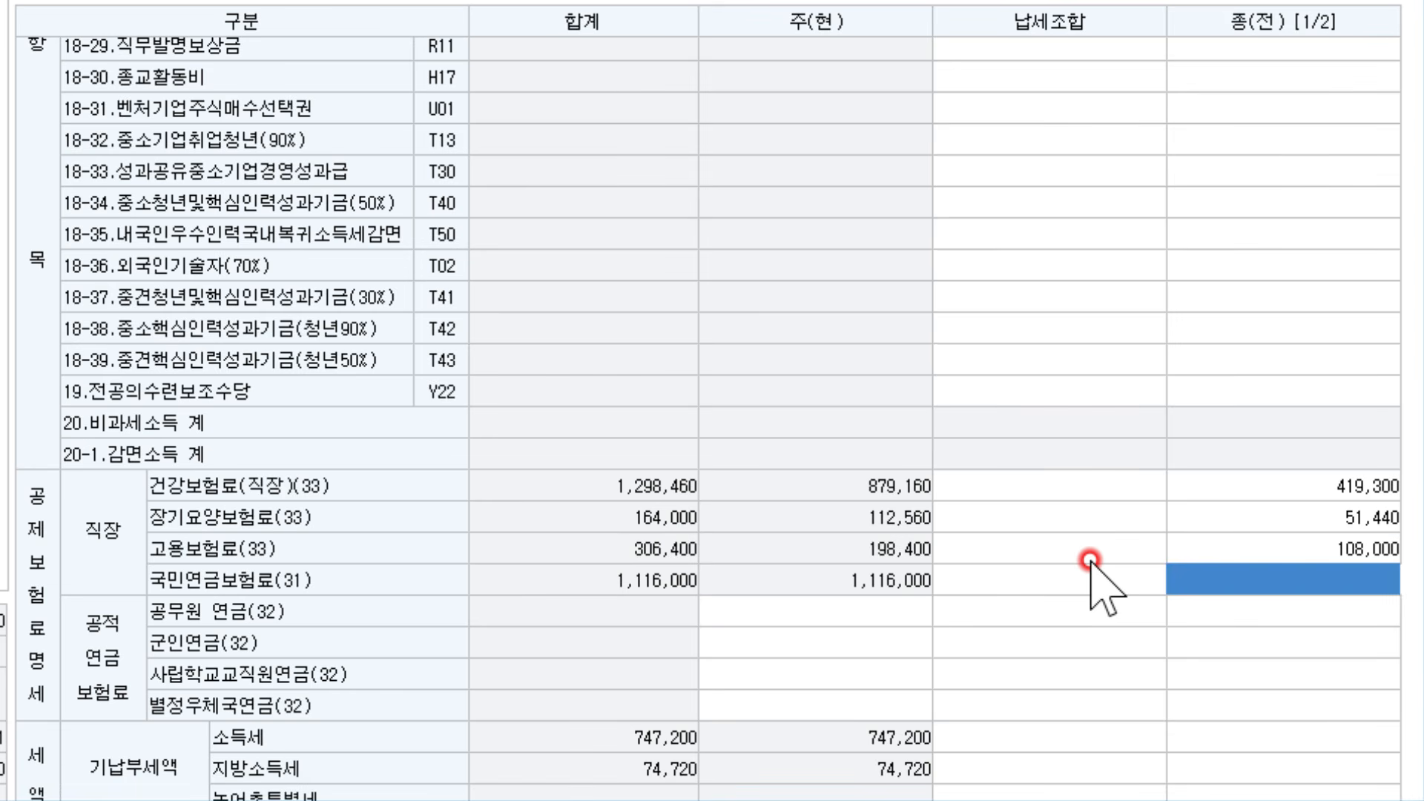
type("5")
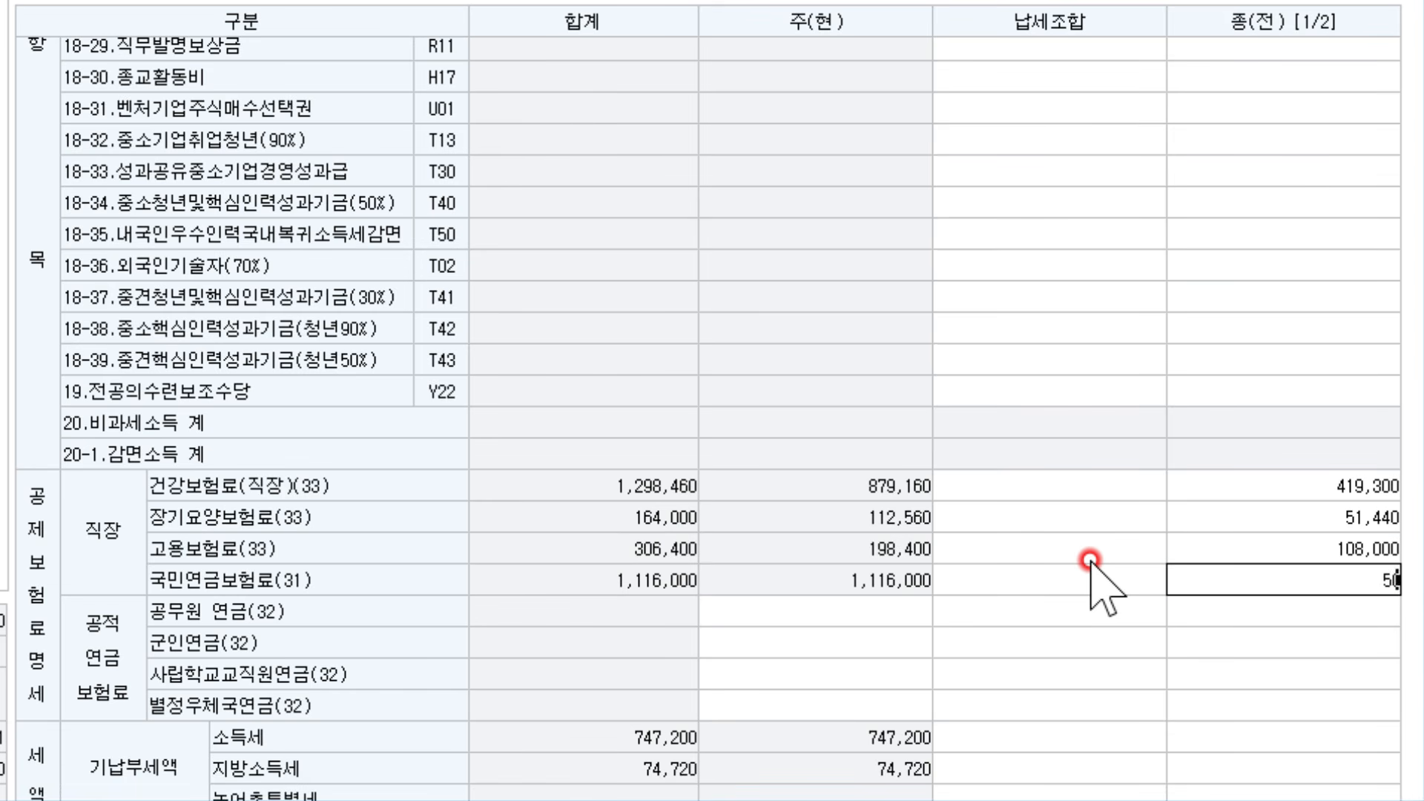
type("40,000")
key("Return")
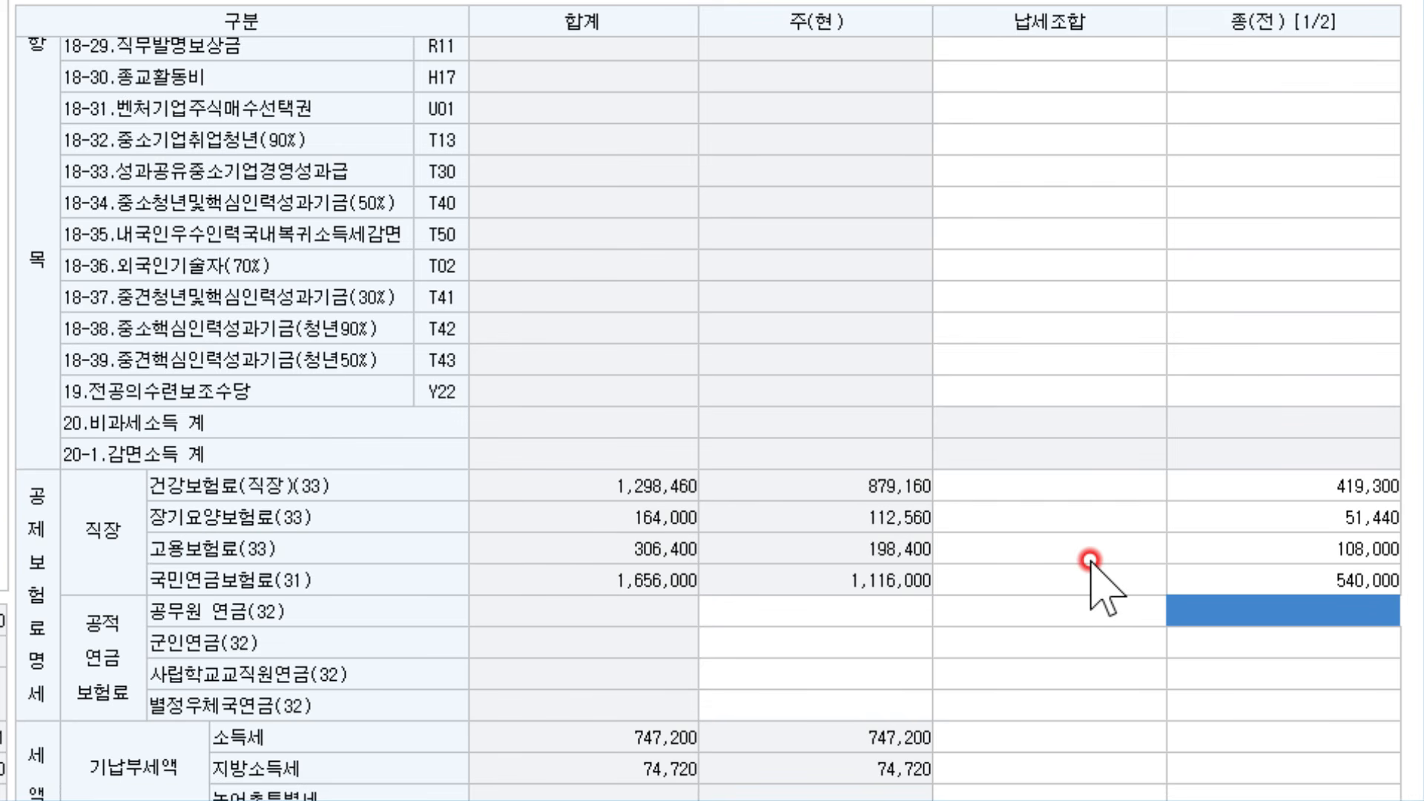
Enter the previous employer's withheld income tax 200,000 and local income tax 20,000
key("Down")
key("Down")
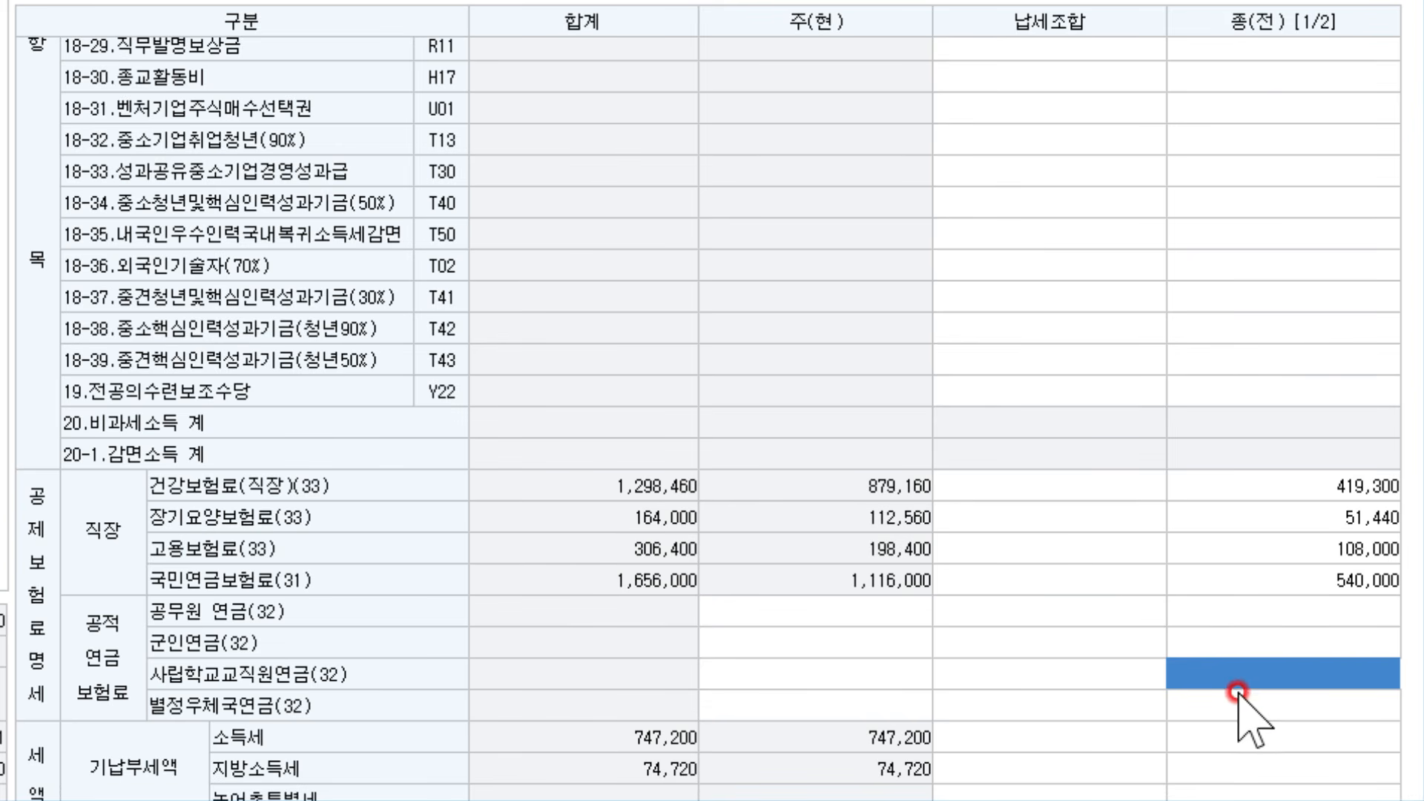
left_click(1256, 740)
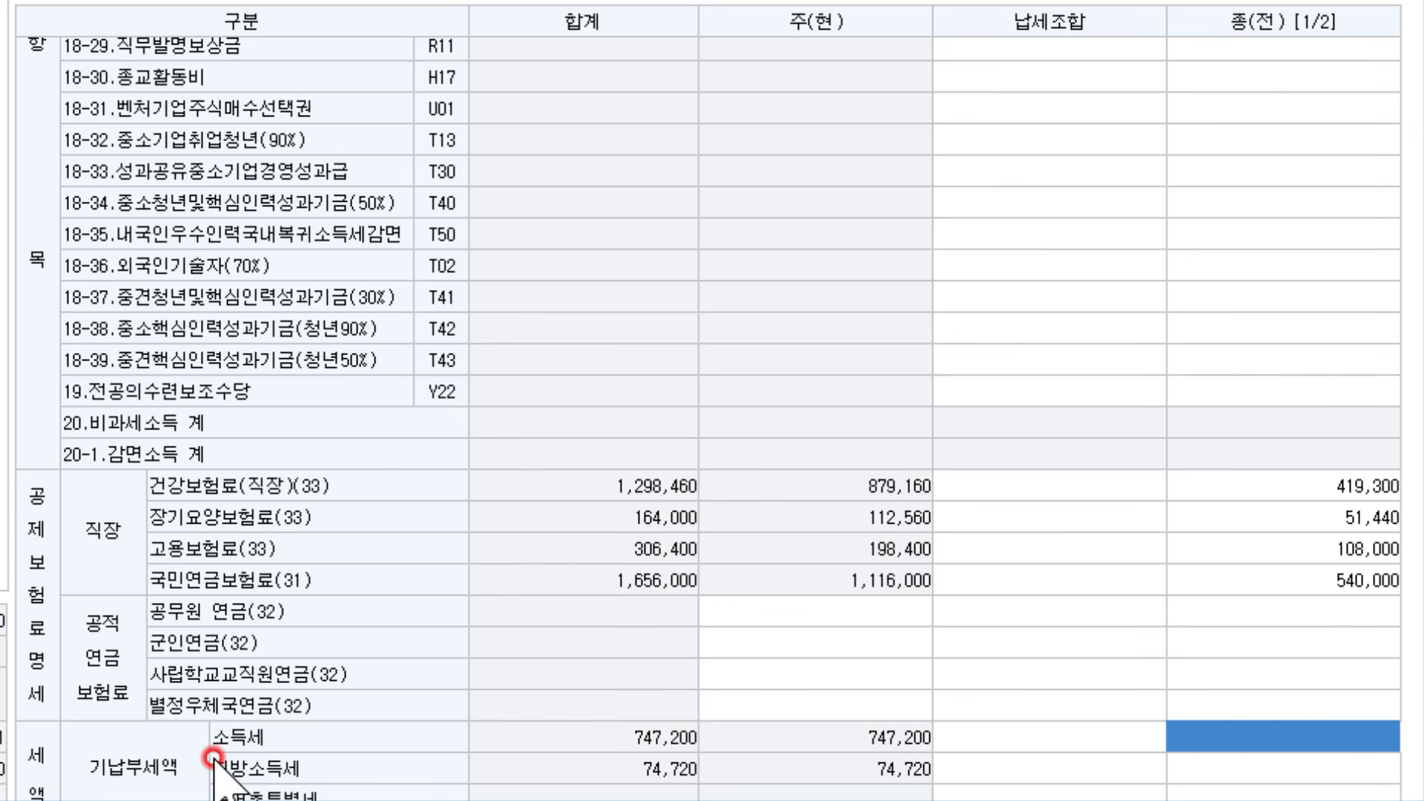
type("2000000")
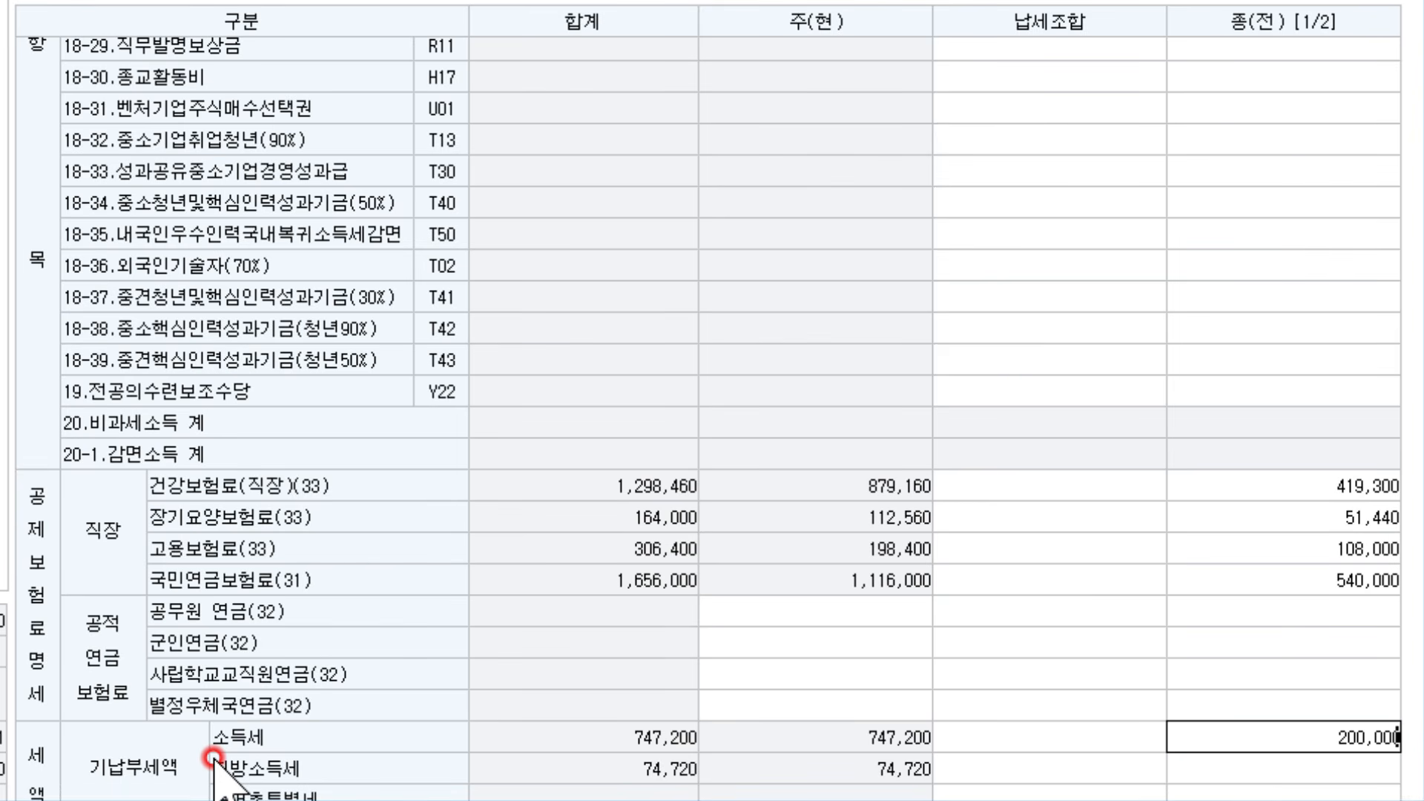
key("Return")
type("200000")
key("Return")
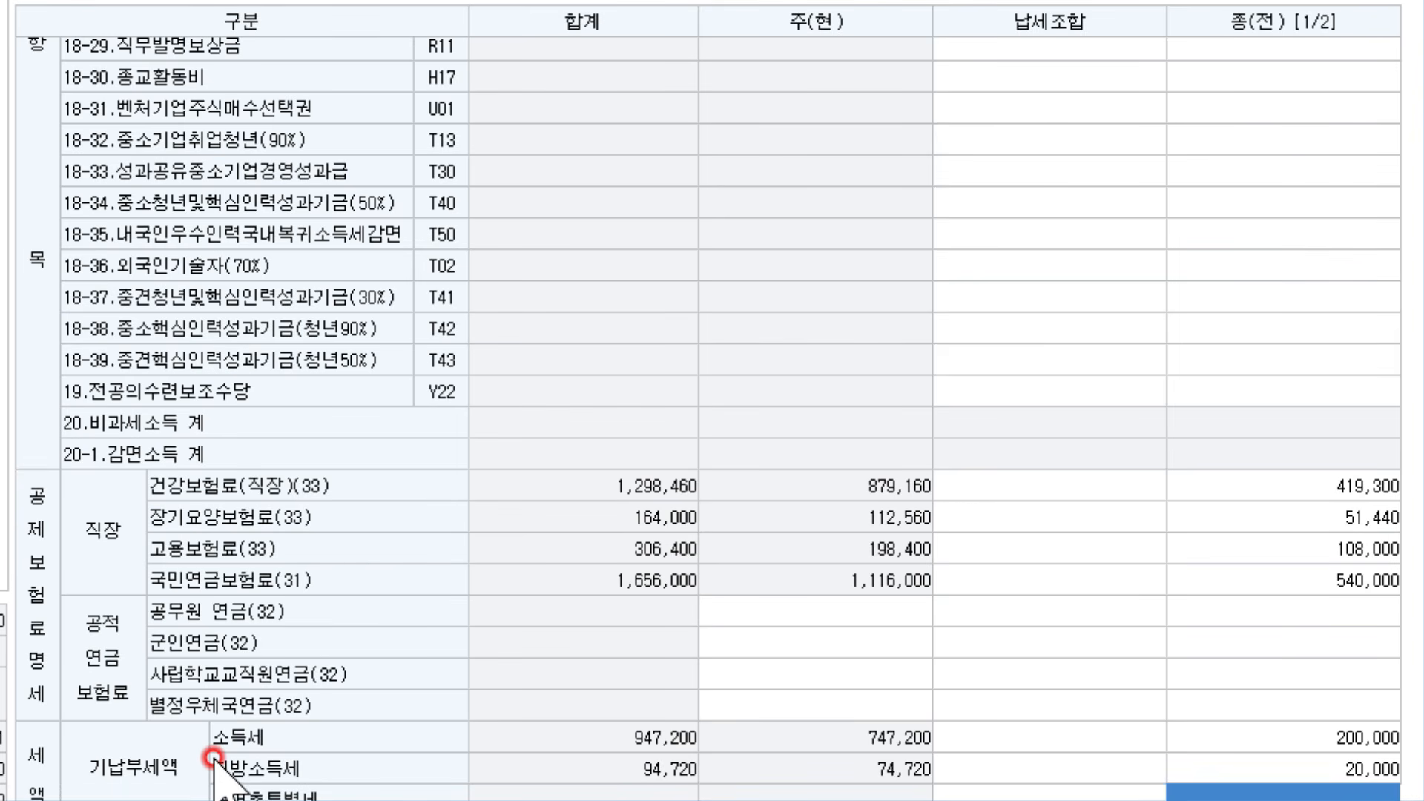
left_click(1236, 742)
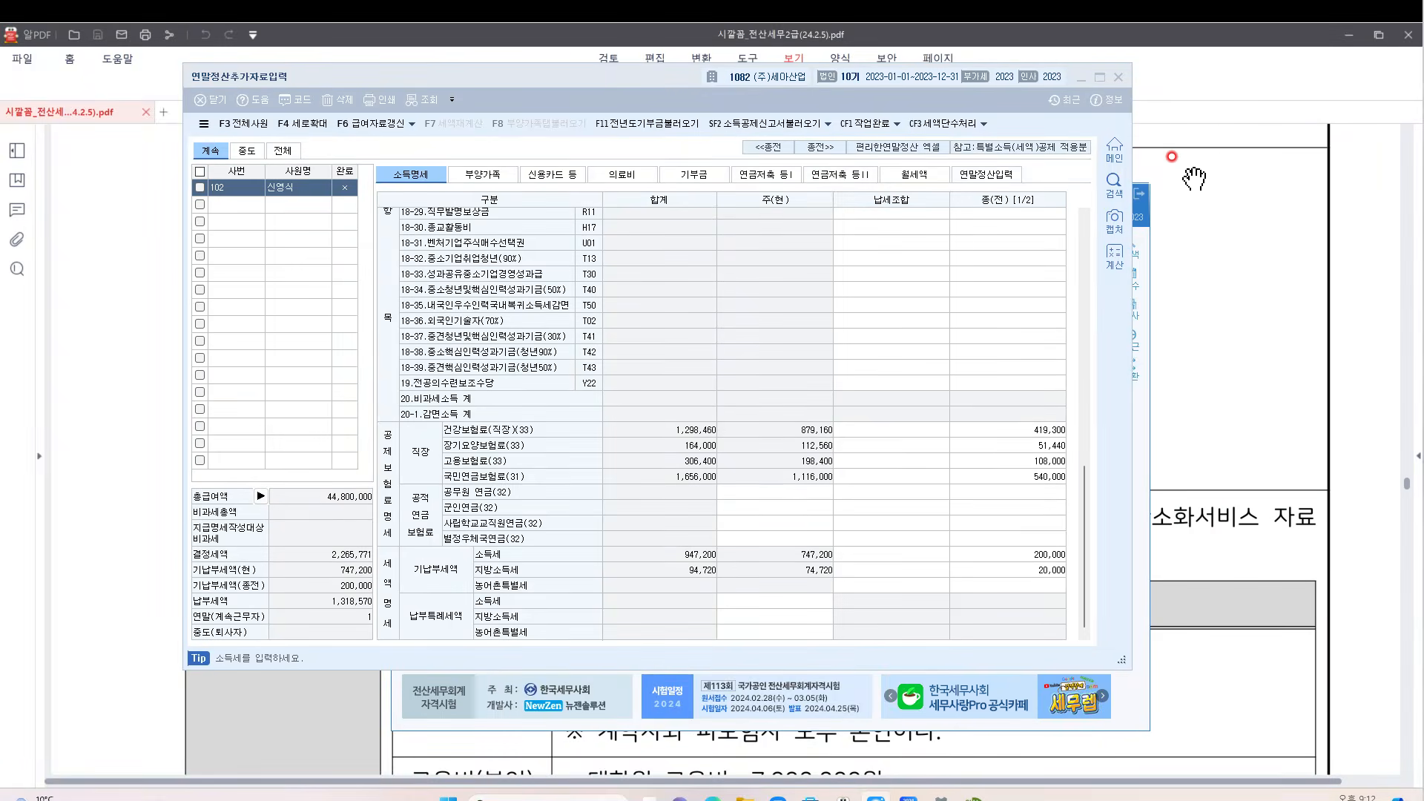
Read the 2023 연말정산자료 deduction table in the exam PDF
left_click(1182, 182)
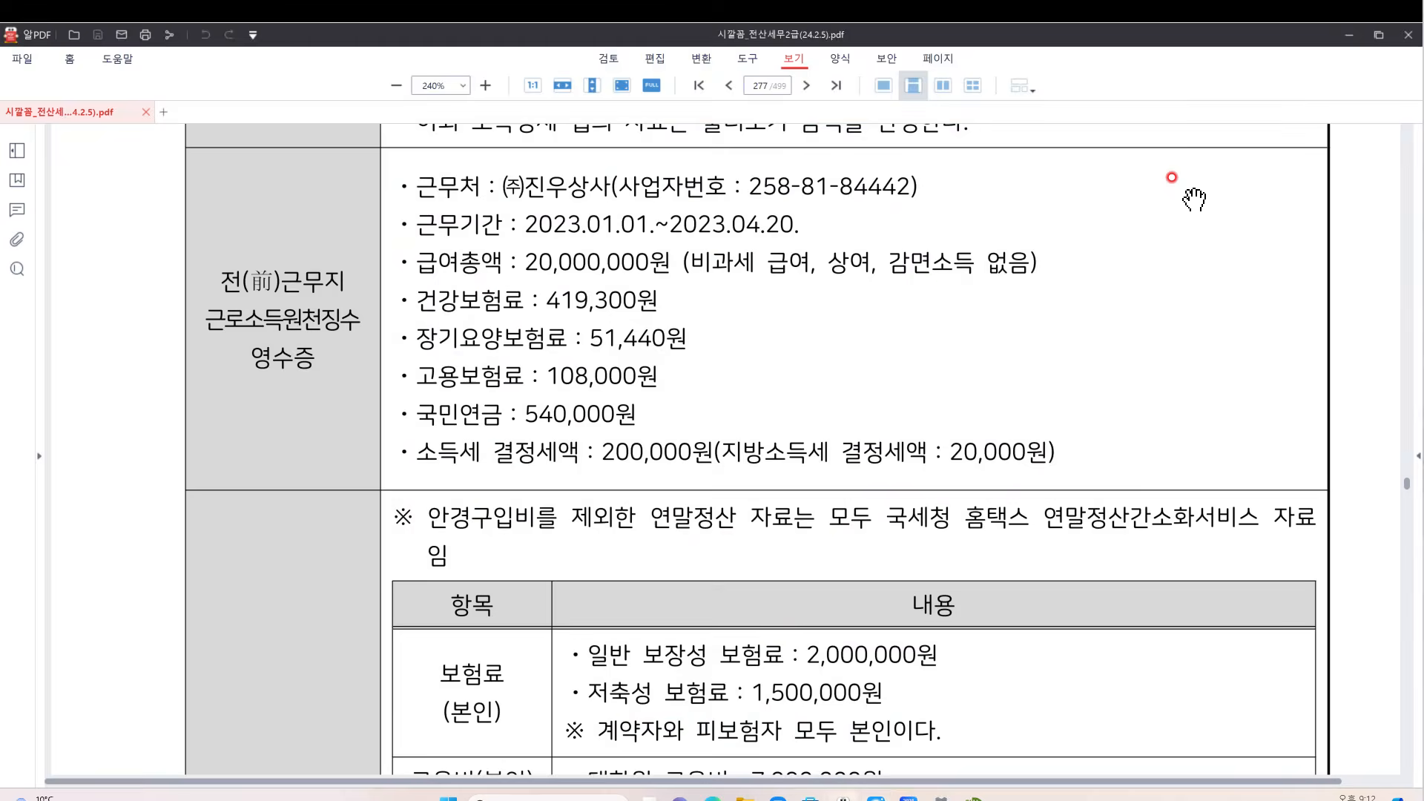
scroll(777, 466, "down", 5)
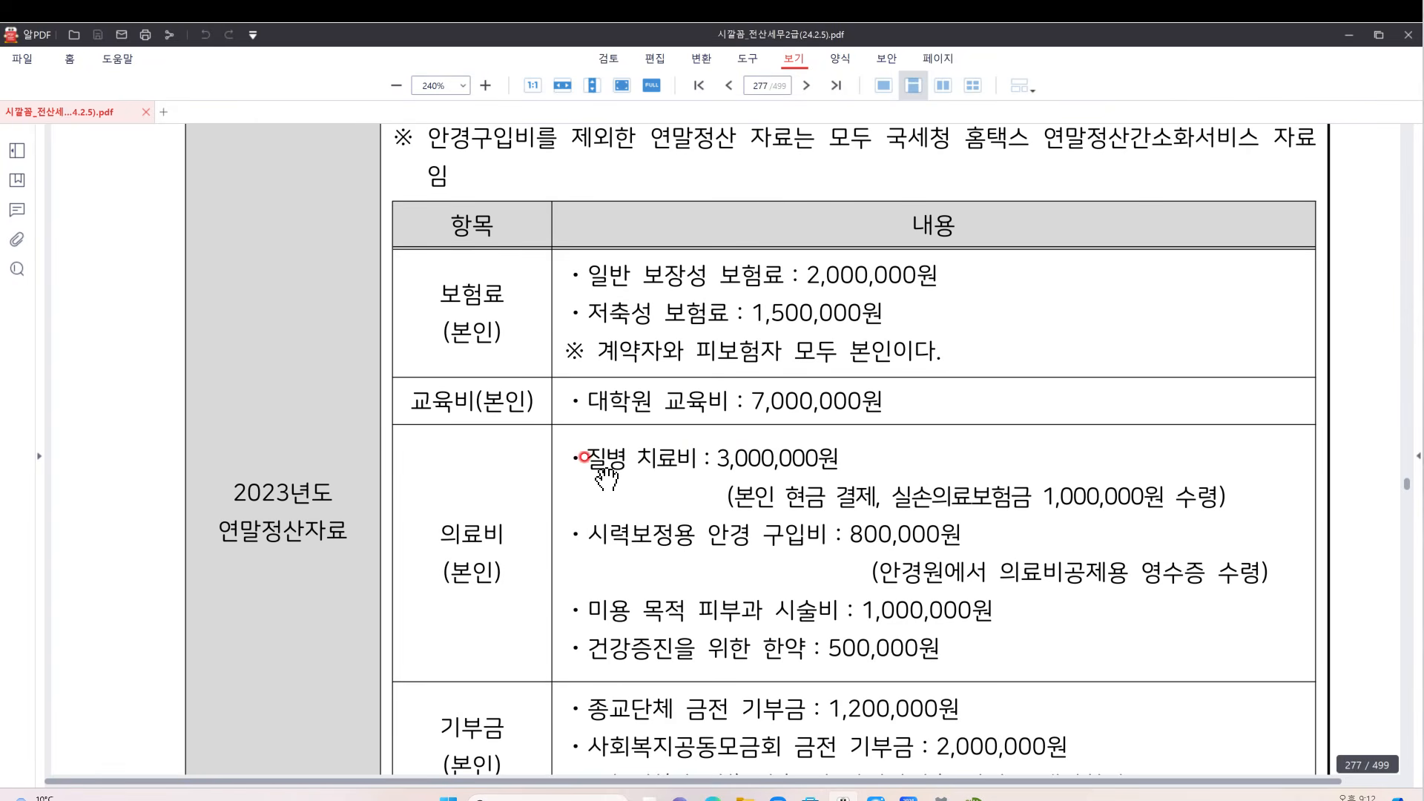
scroll(618, 470, "up", 1)
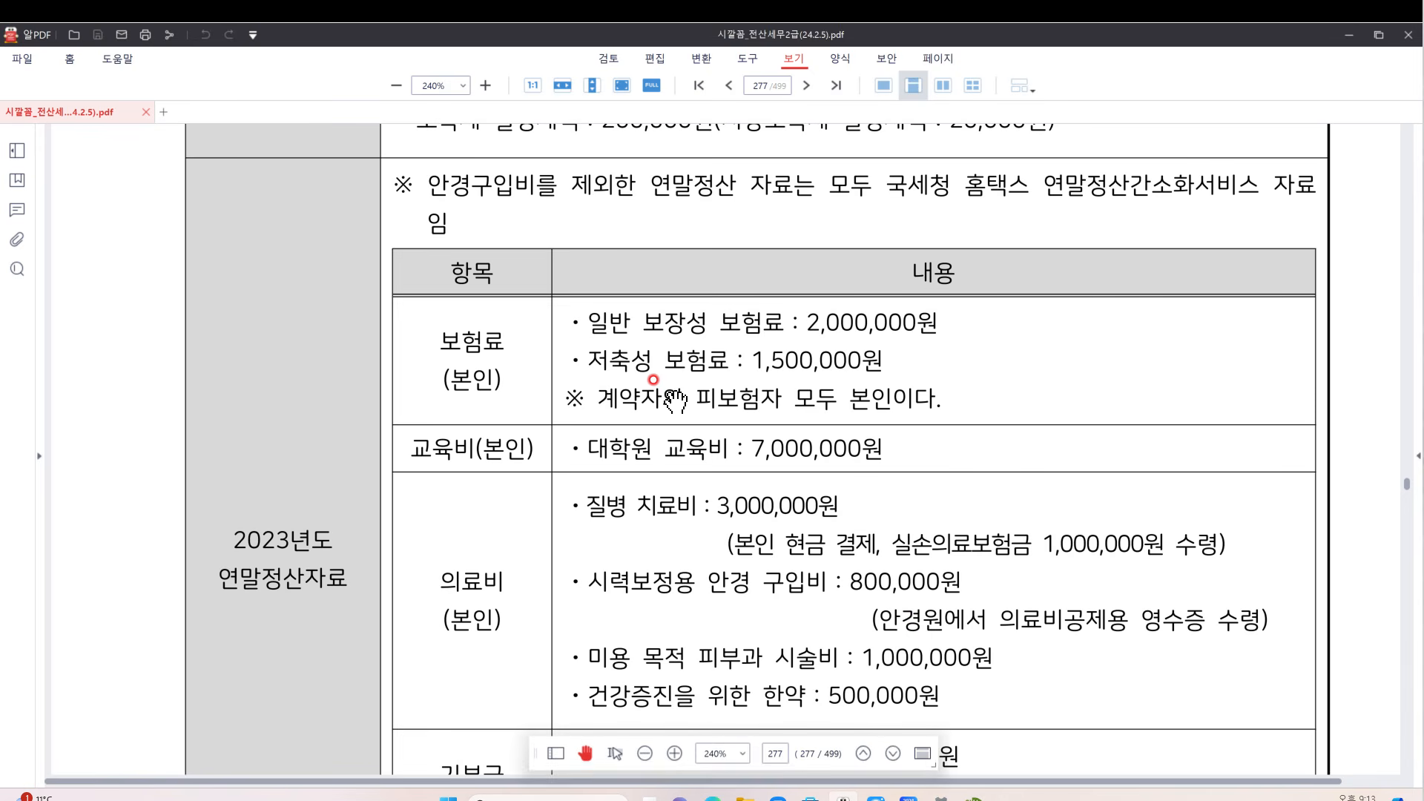
scroll(653, 397, "down", 1)
scroll(568, 332, "down", 2)
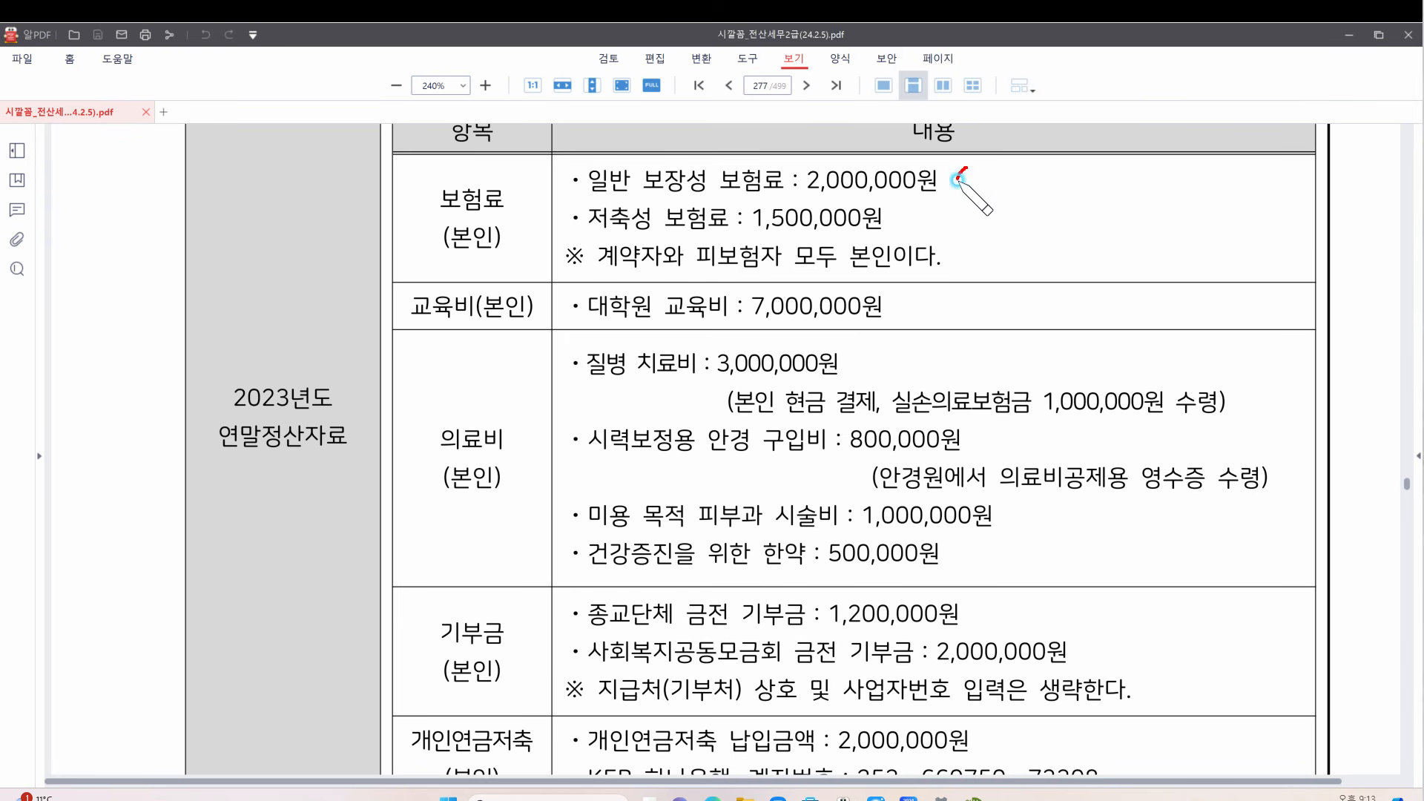
Mark the savings-type insurance line and 계약자/피보험자 note, clear the marks, and return to KcLep
mouse_move(927, 208)
left_mouse_down()
mouse_move(884, 230)
mouse_move(931, 224)
left_mouse_up()
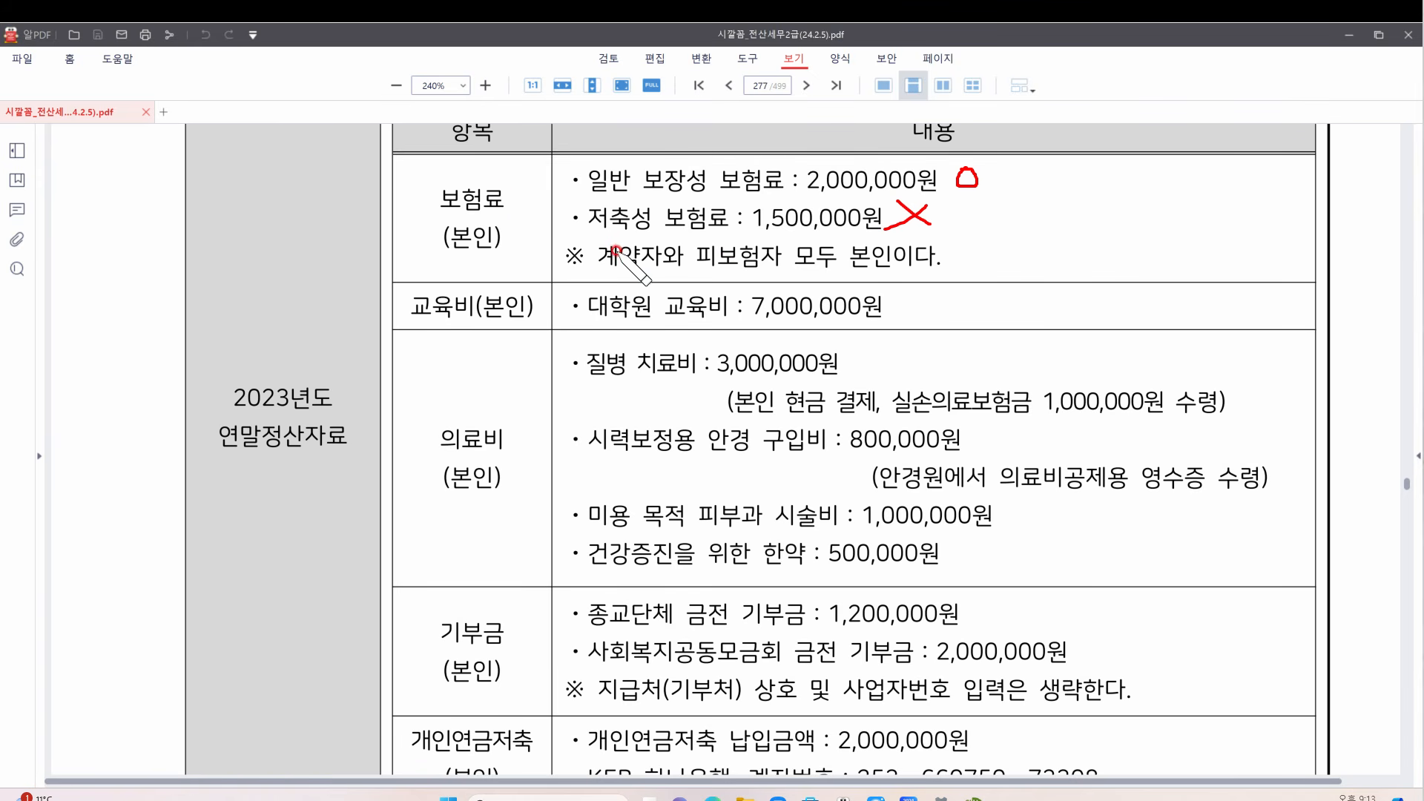
left_click_drag(593, 273, 660, 268)
left_click_drag(692, 272, 779, 267)
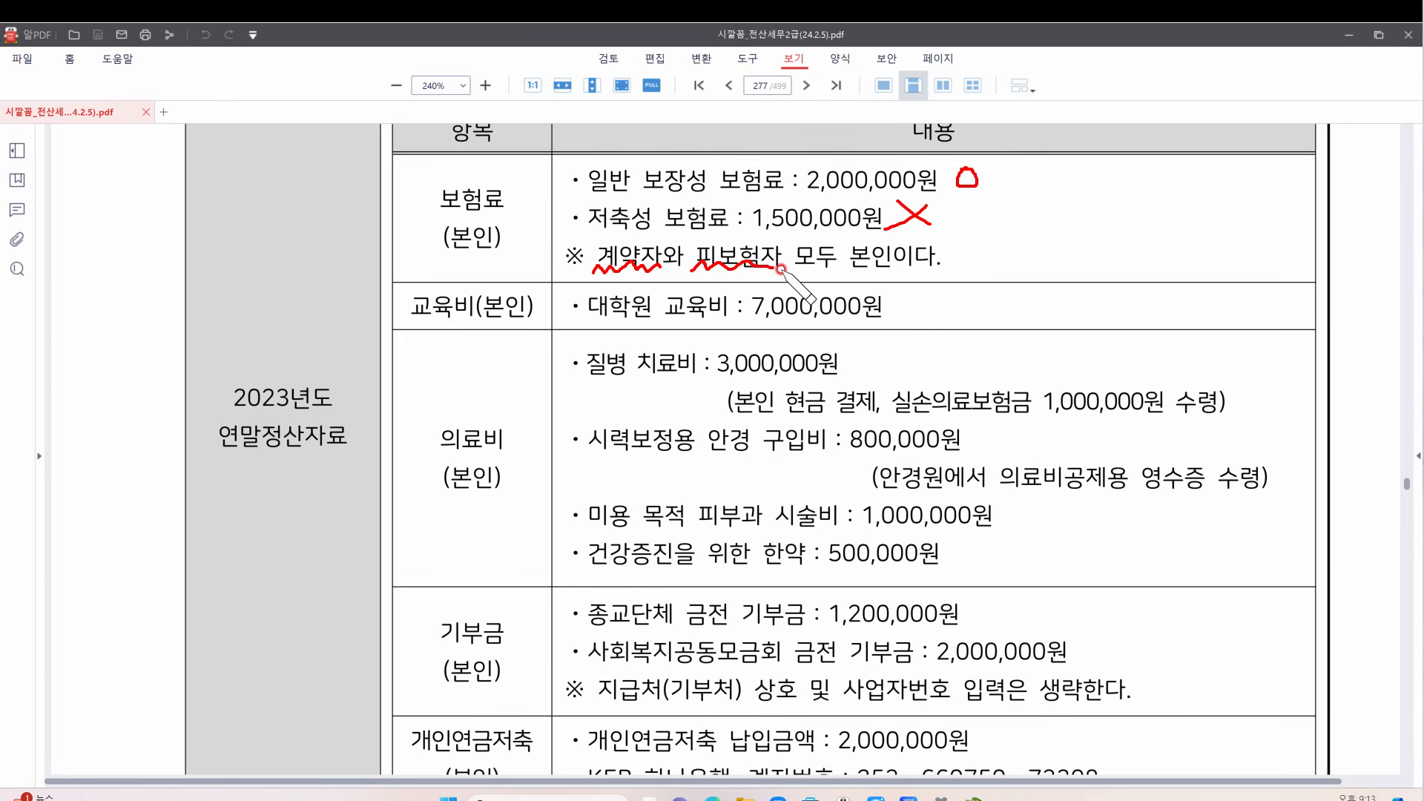
left_click_drag(932, 273, 936, 276)
key("Escape")
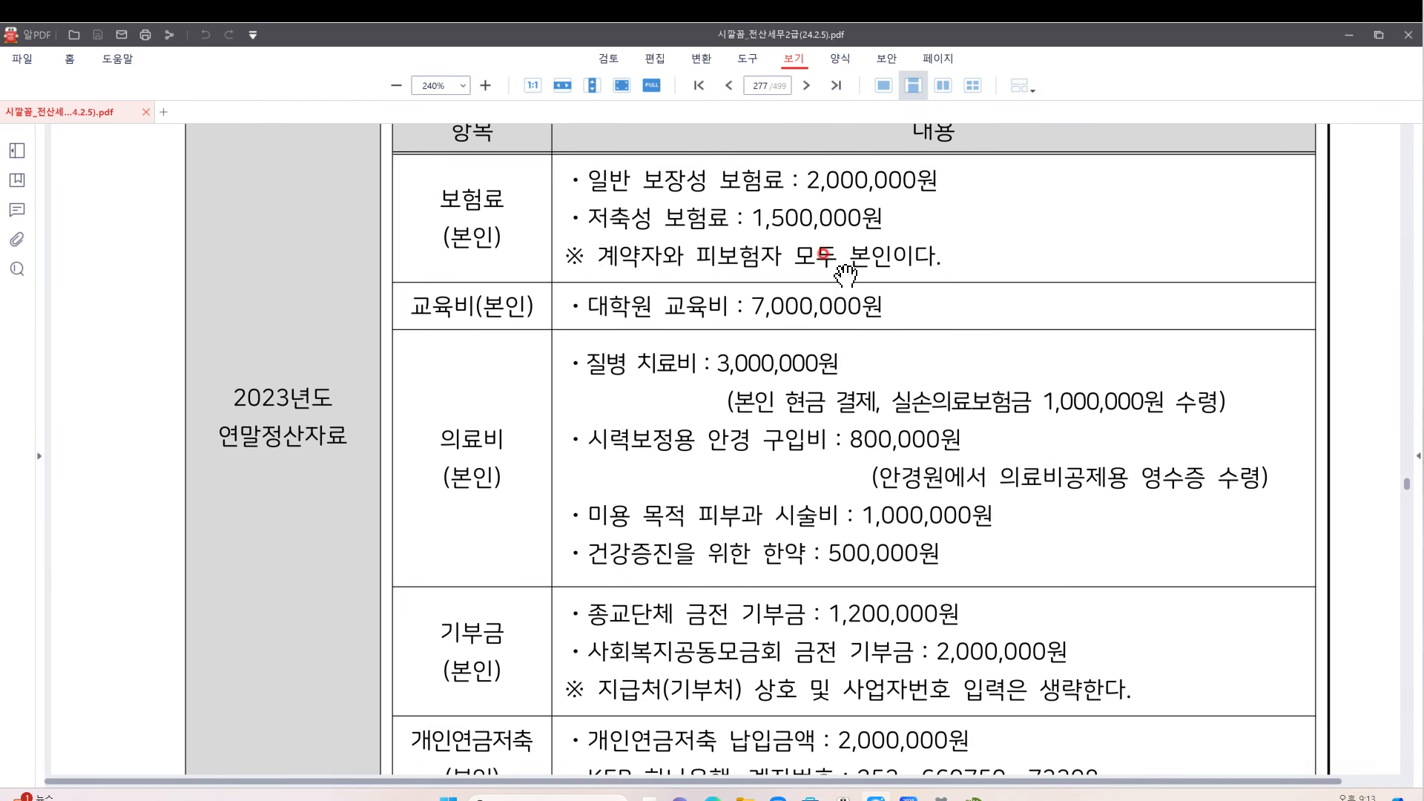
left_click(975, 799)
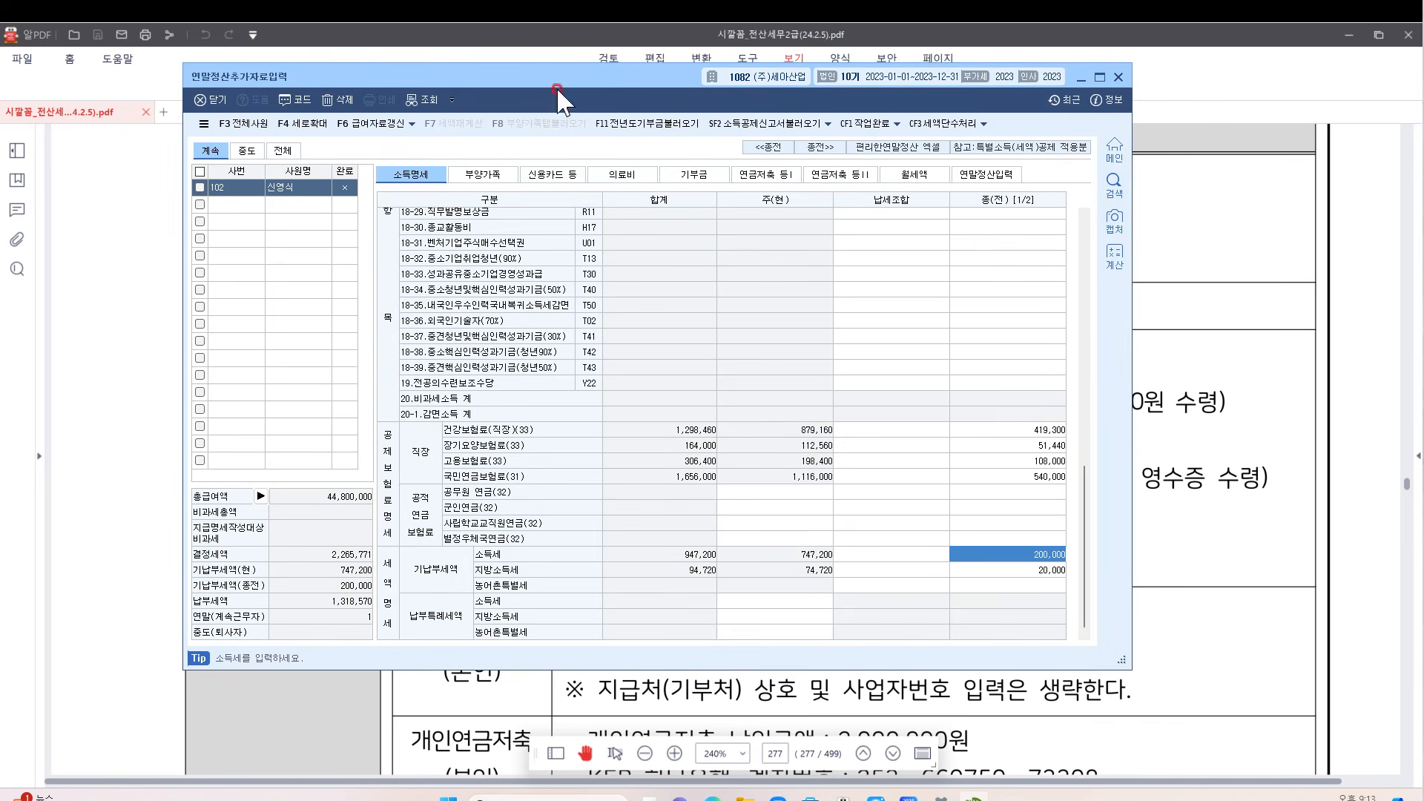
On the 부양가족 tab, check the insurance amounts and open the 보험료 등 공제대상금액 breakdown from the 일반보장성 cell
left_click(483, 175)
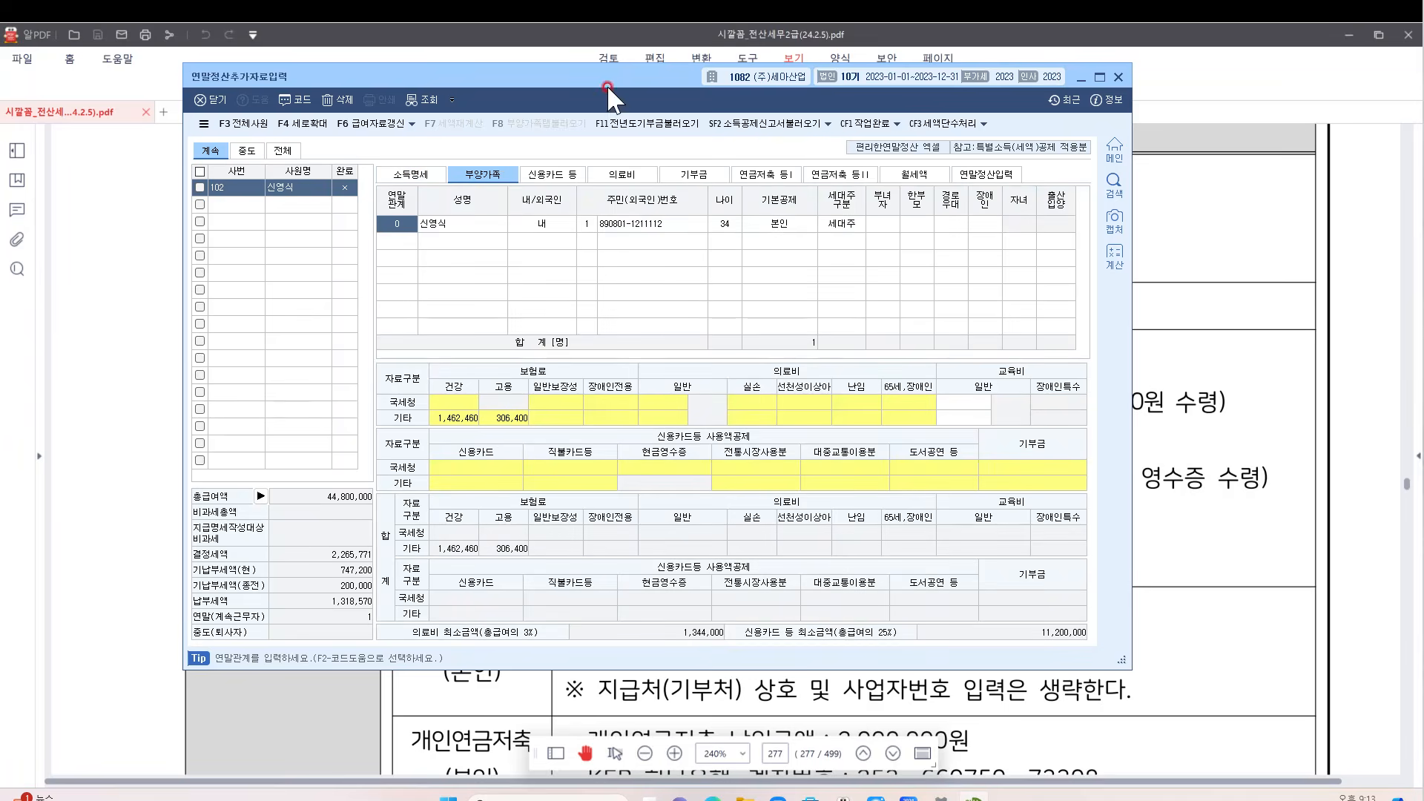
left_click_drag(652, 74, 777, 75)
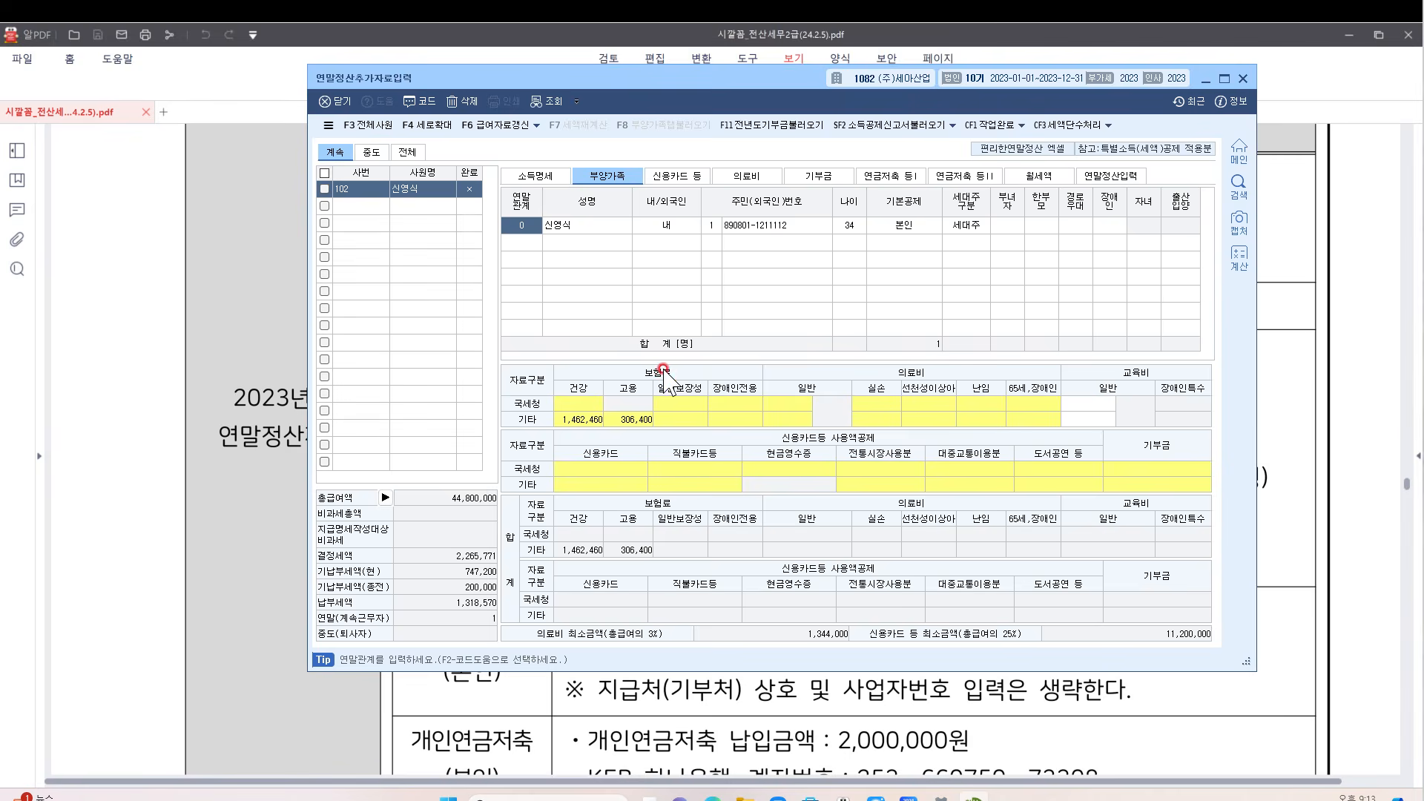
left_click(672, 403)
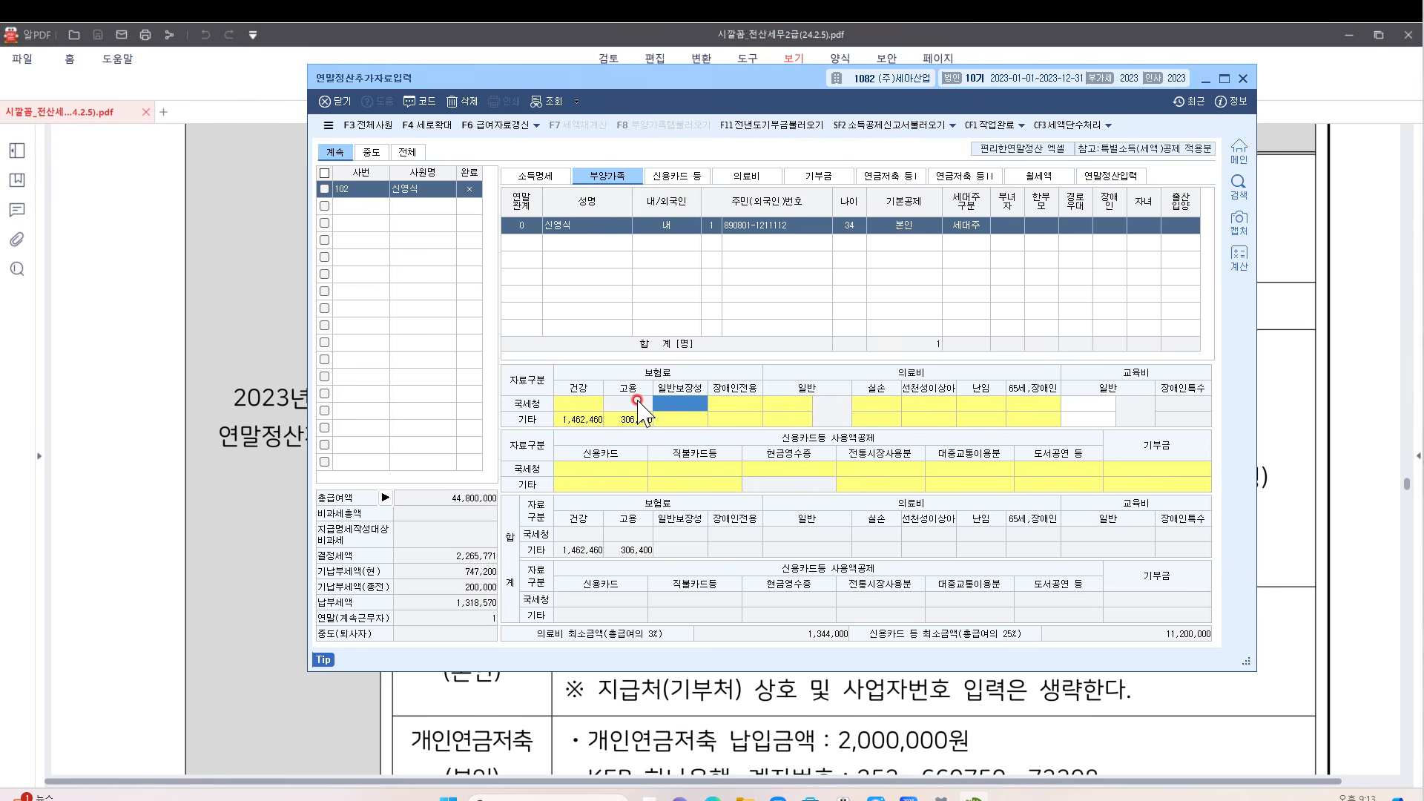
left_click(580, 420)
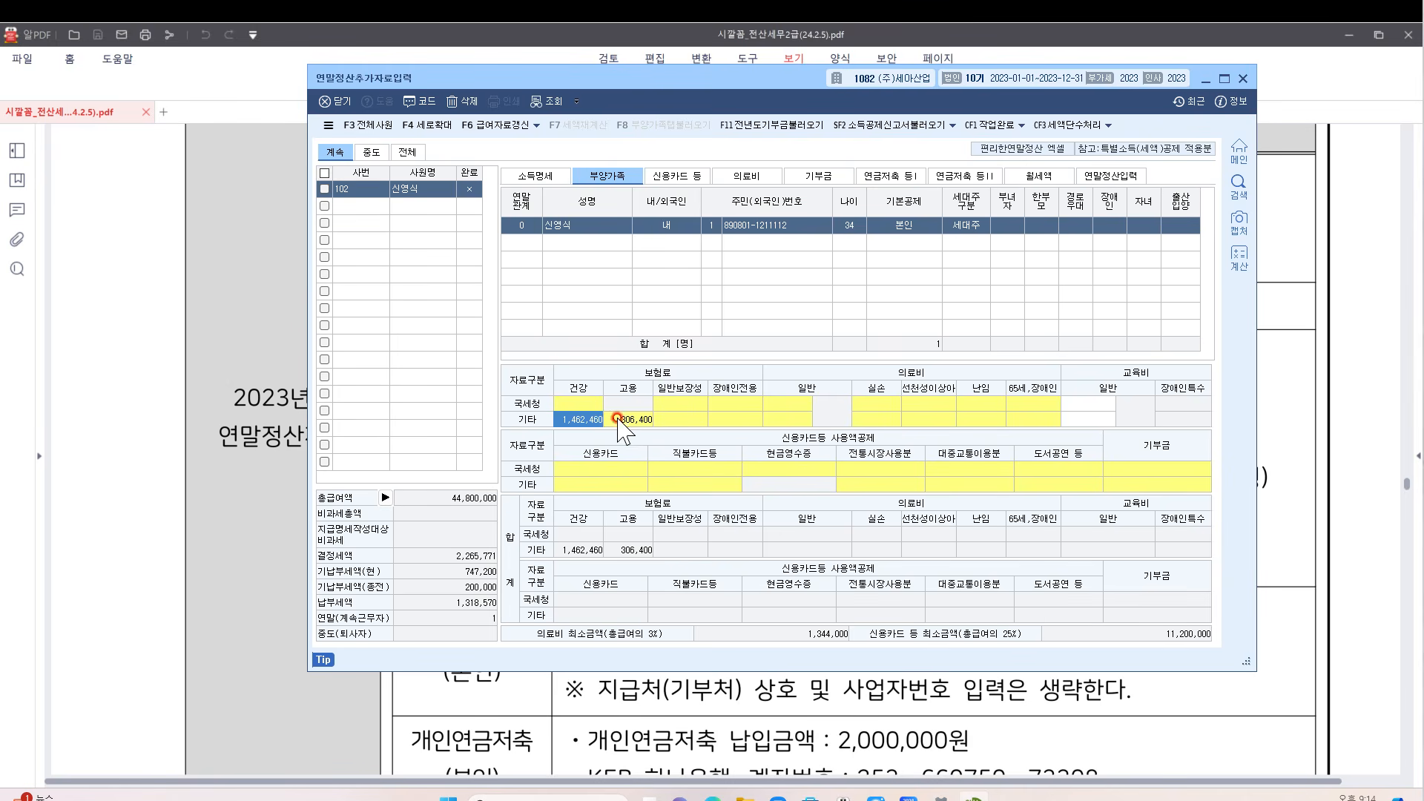
left_click(627, 420)
left_click(576, 418)
left_click(637, 417)
left_click(671, 403)
double_click(671, 403)
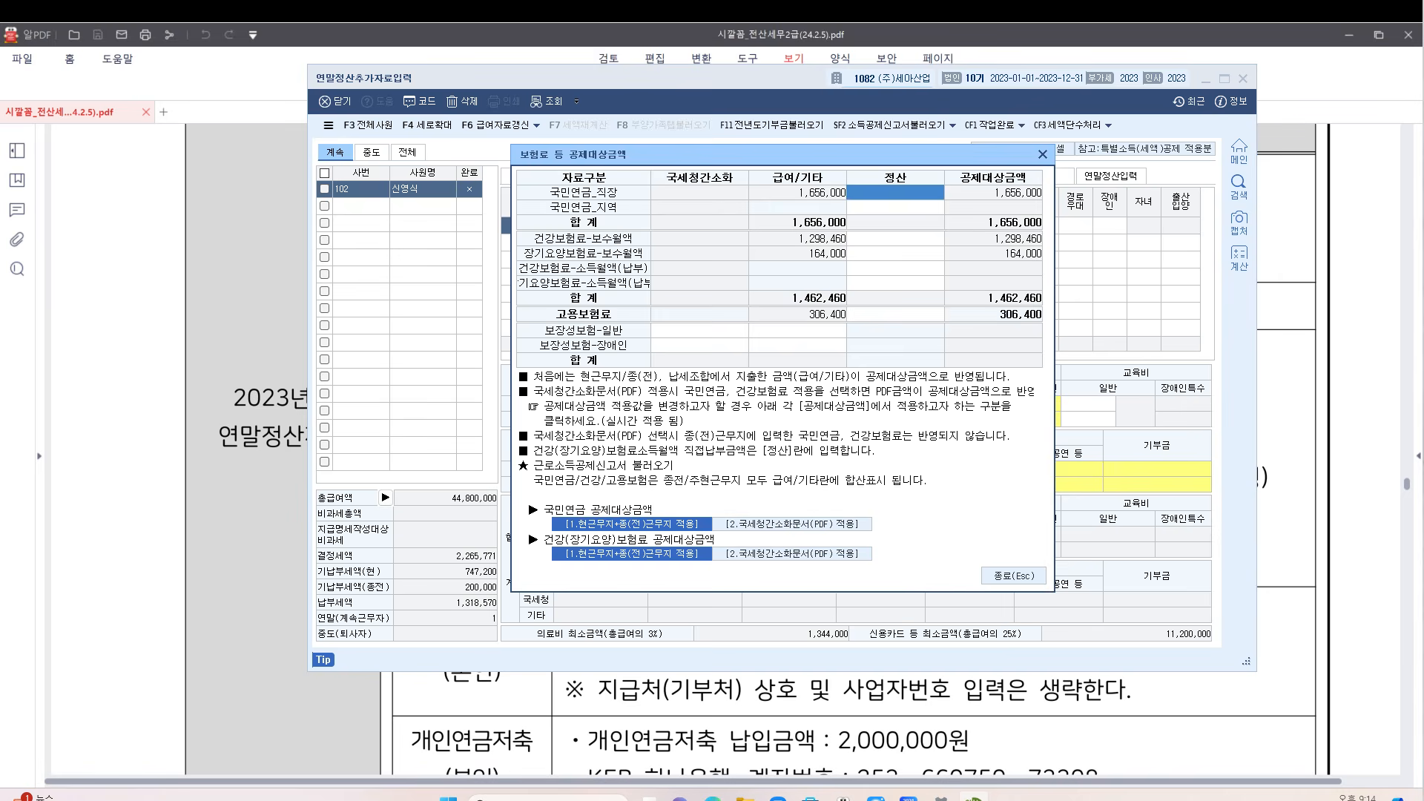
Enter 2,000,000 as the general protective insurance premium from the NTS data
key("ctrl+alt+g")
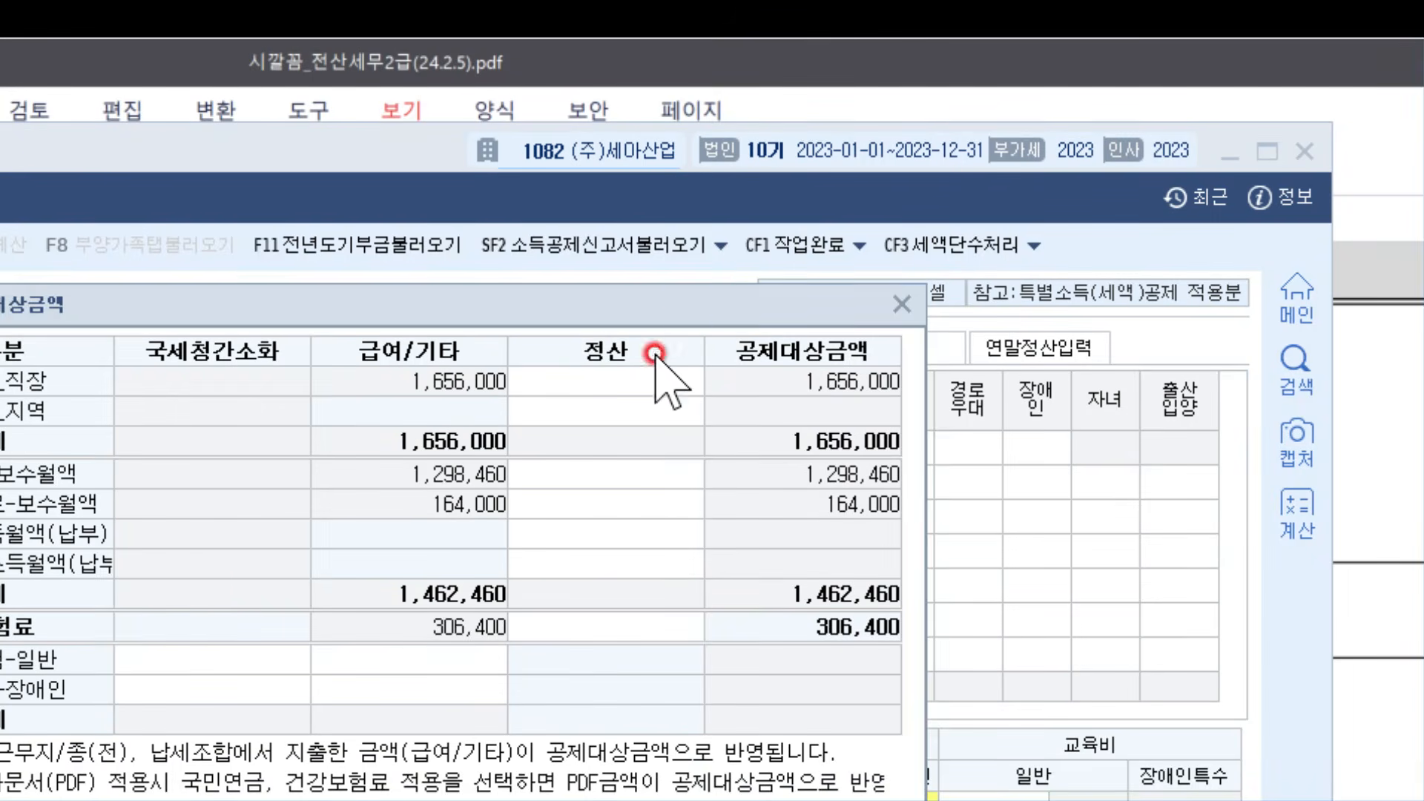
left_click(220, 582)
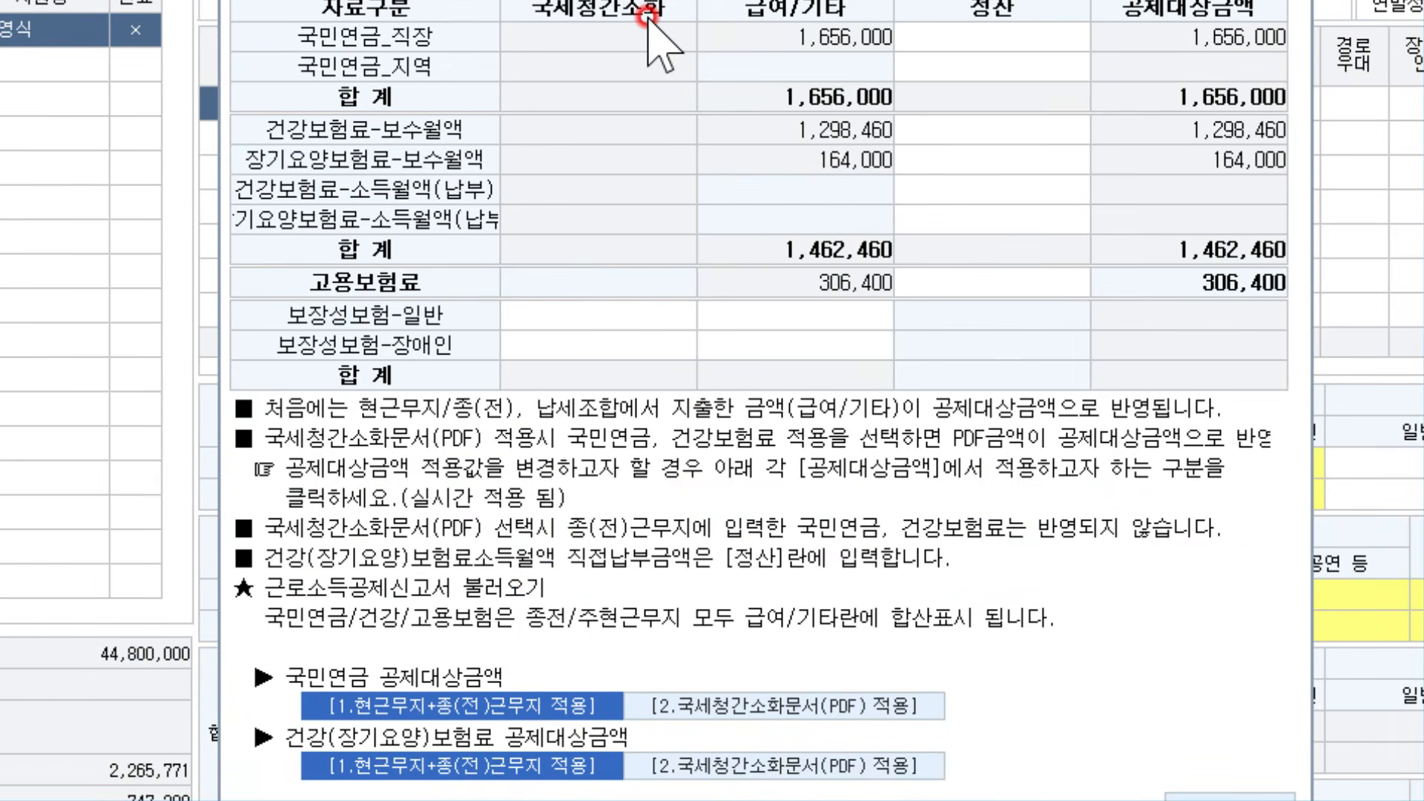
left_click(586, 316)
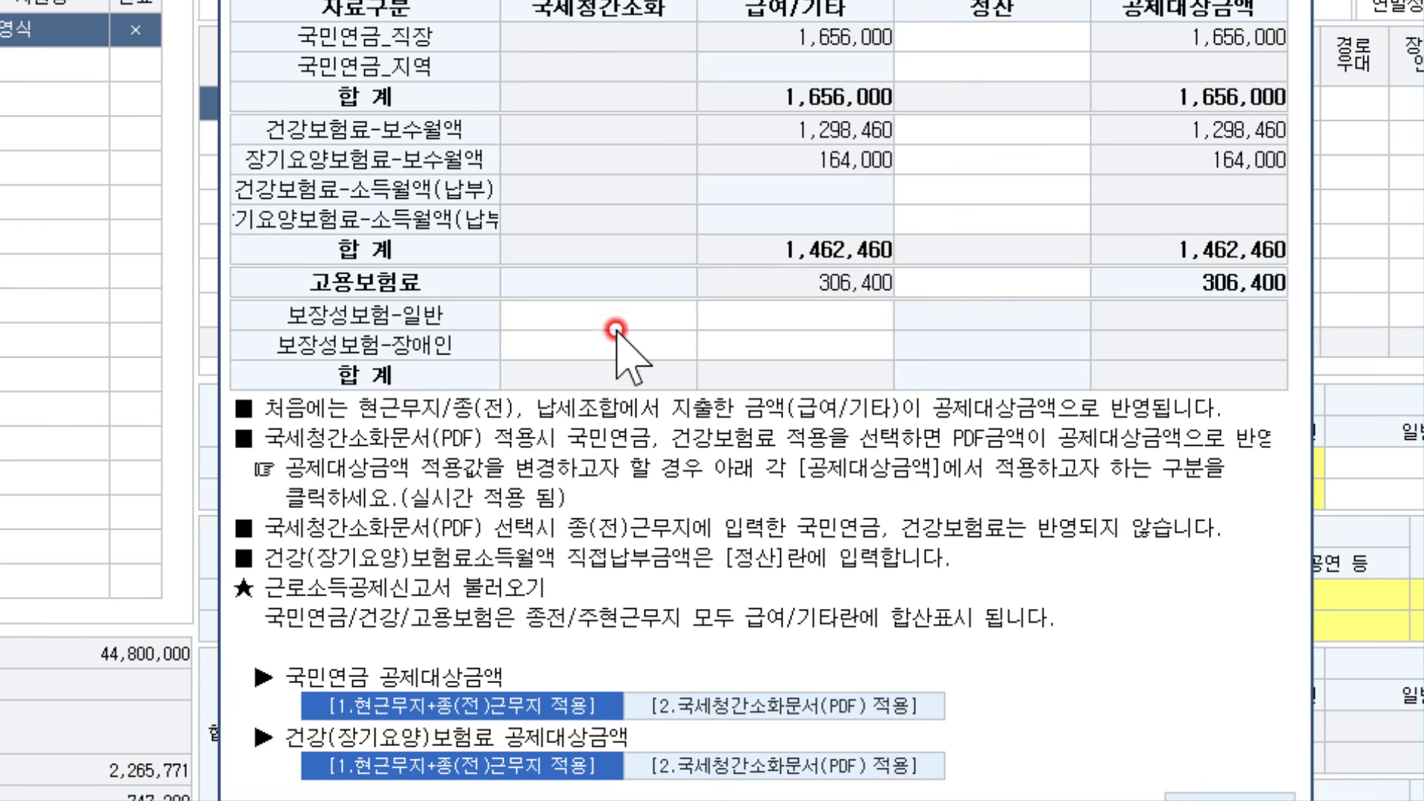
left_click(613, 315)
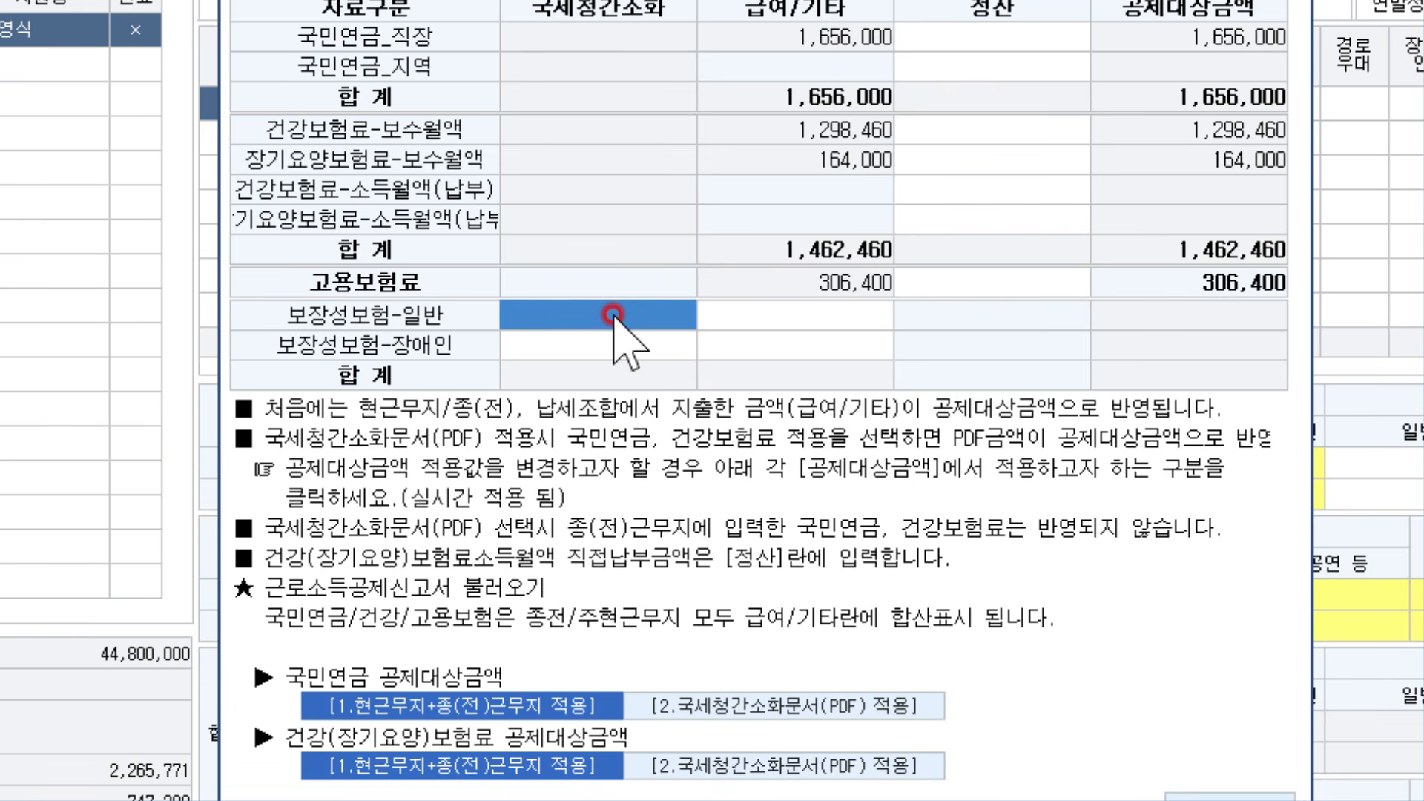
type("2000000")
key("Return")
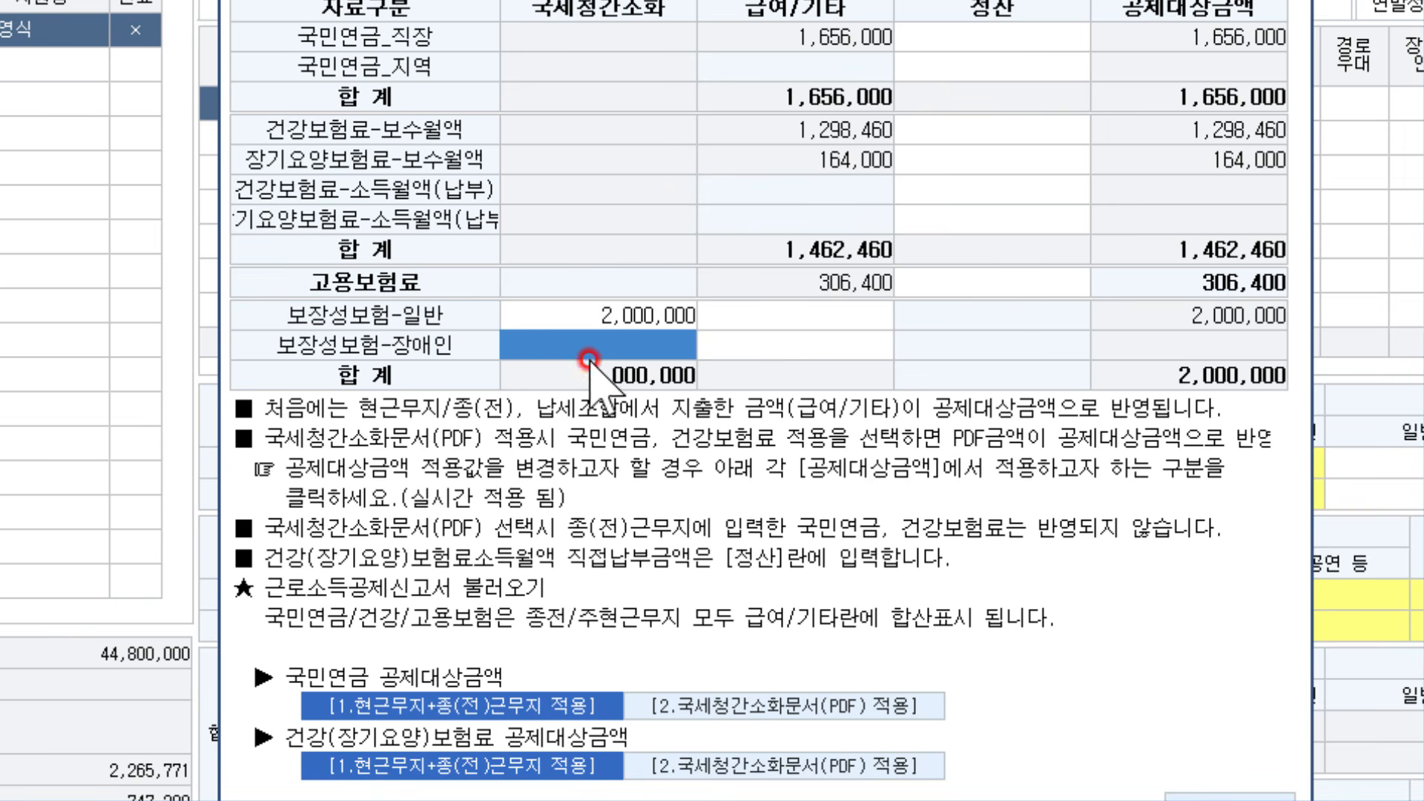
Clear the disabled-dedicated insurance amount, apply the breakdown, and return to the PDF sheet
left_click(583, 309)
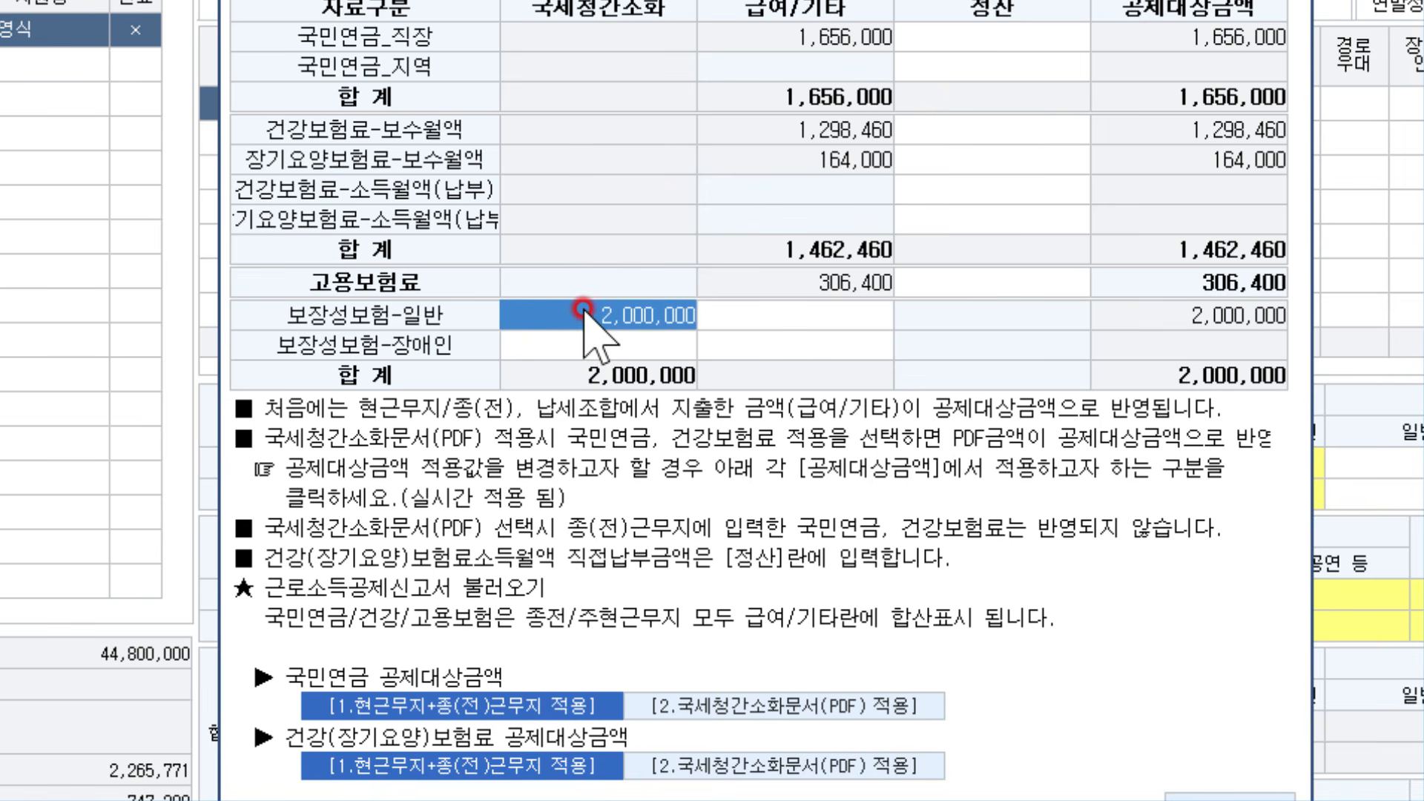
left_click(582, 339)
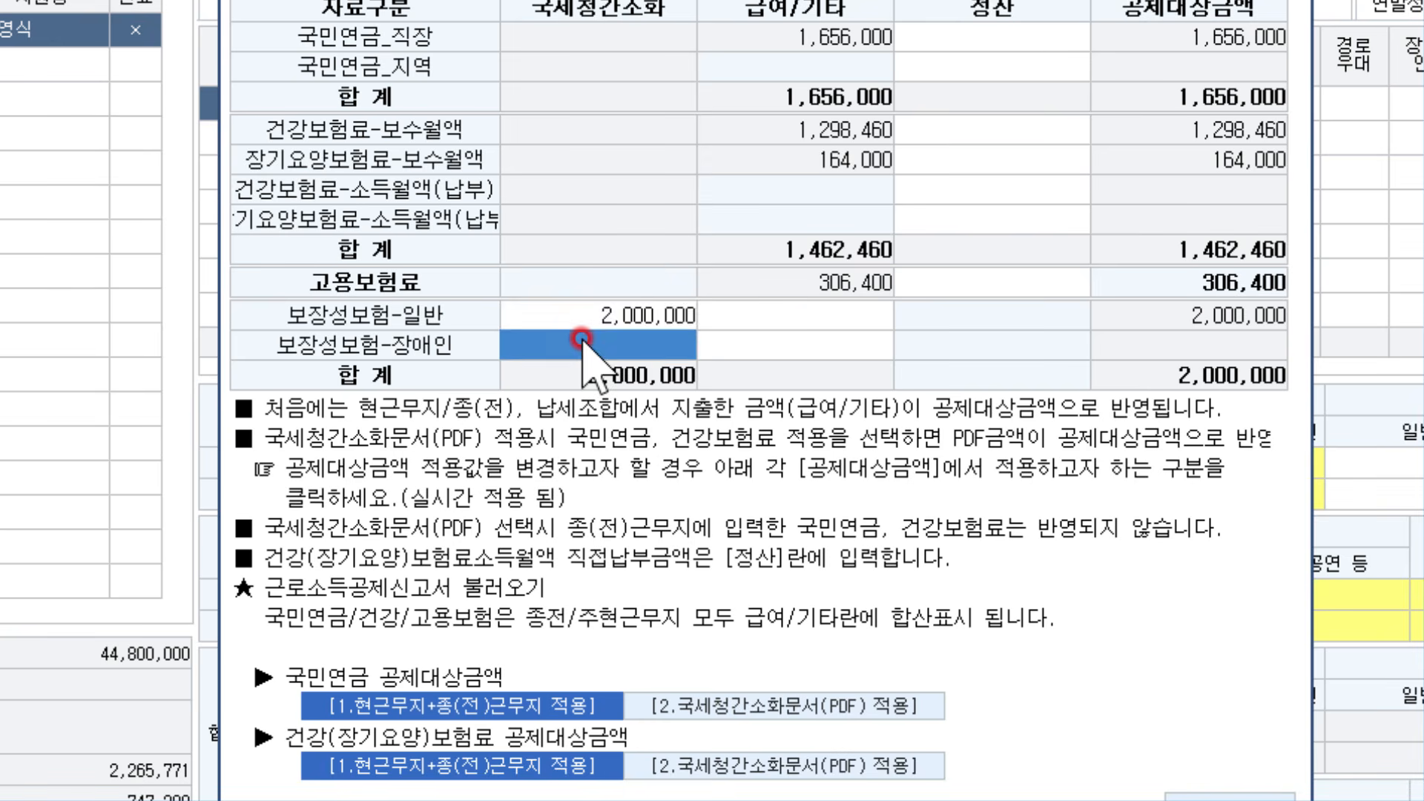
left_click(586, 321)
left_click(589, 349)
type("3000000")
key("Return")
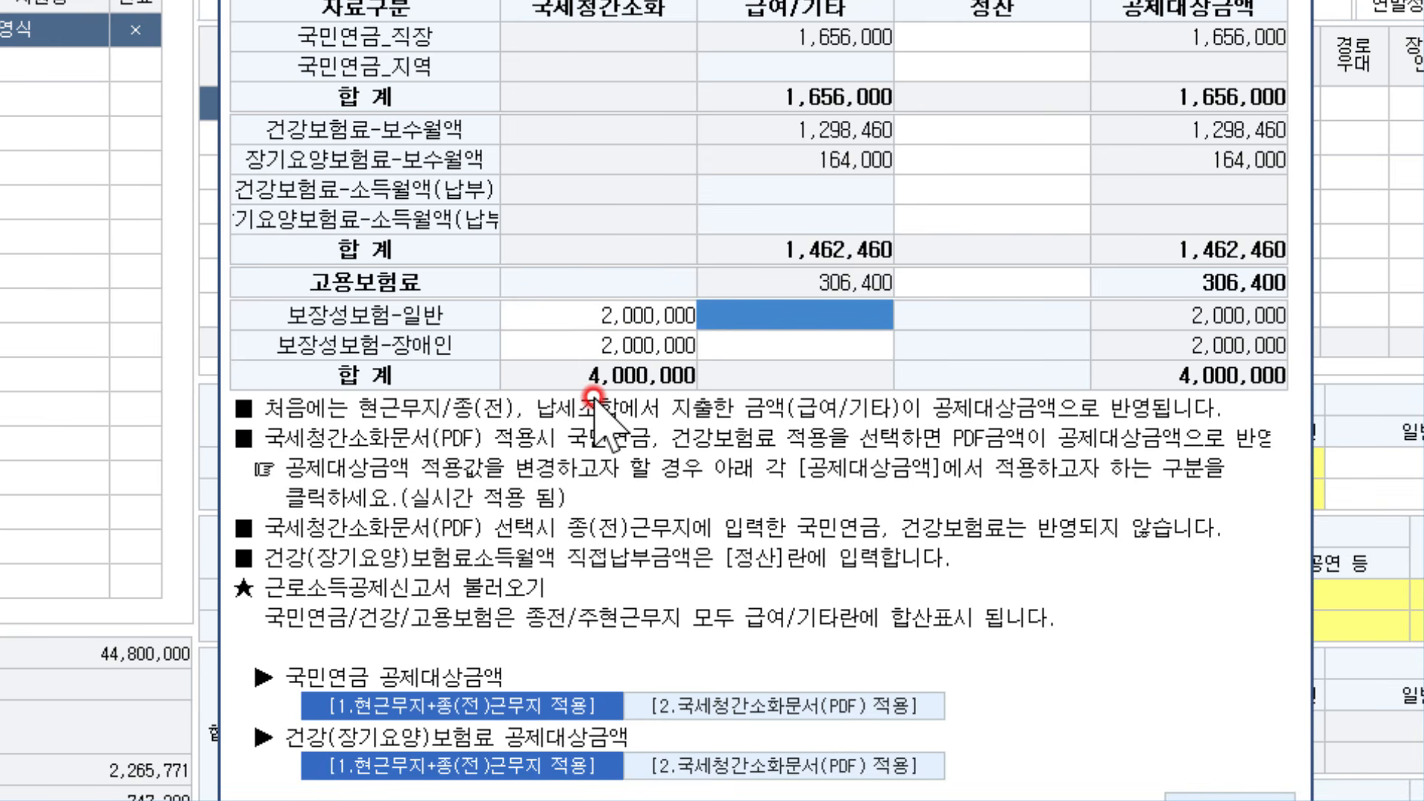
left_click(567, 349)
type("1000000")
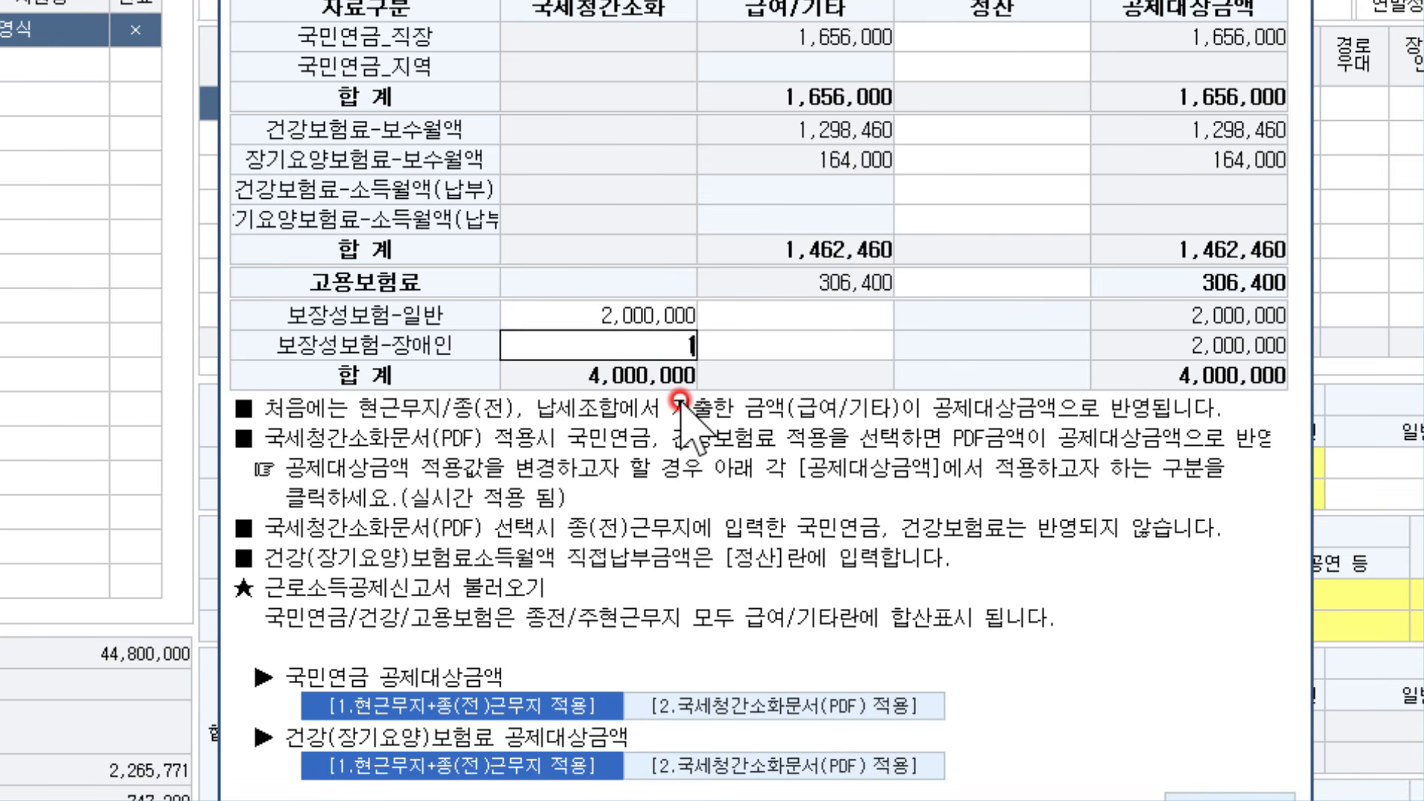
key("Return")
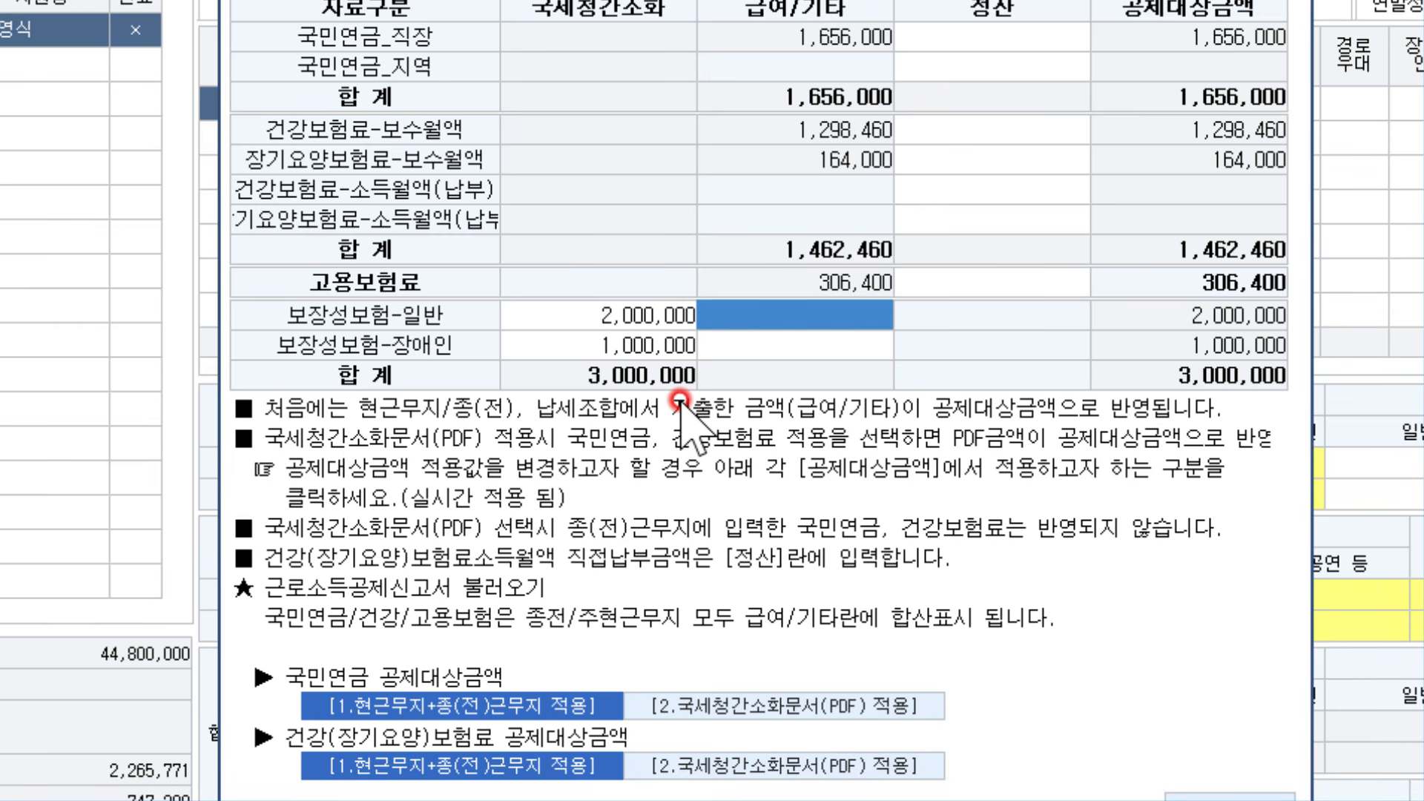
left_click(677, 348)
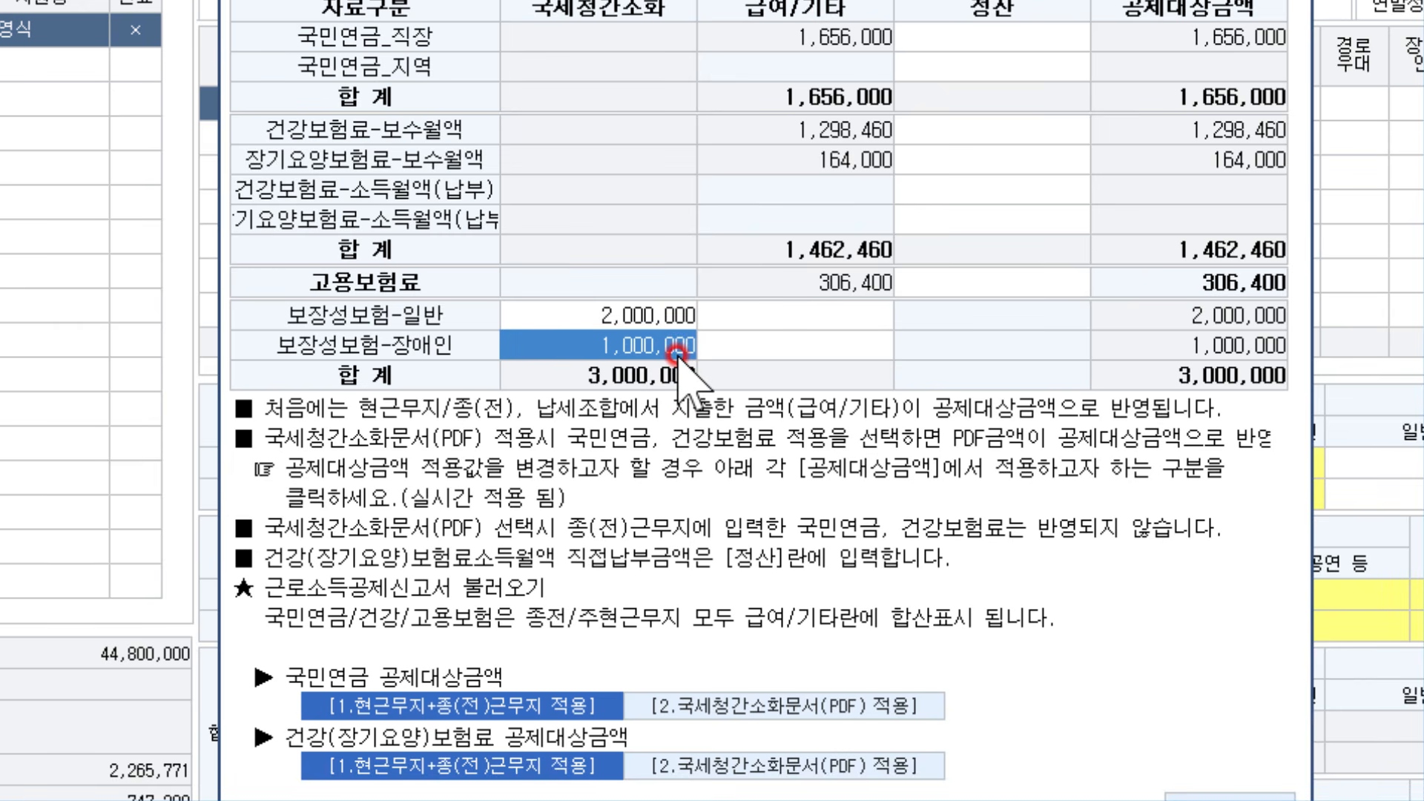
type("2000000")
key("Return")
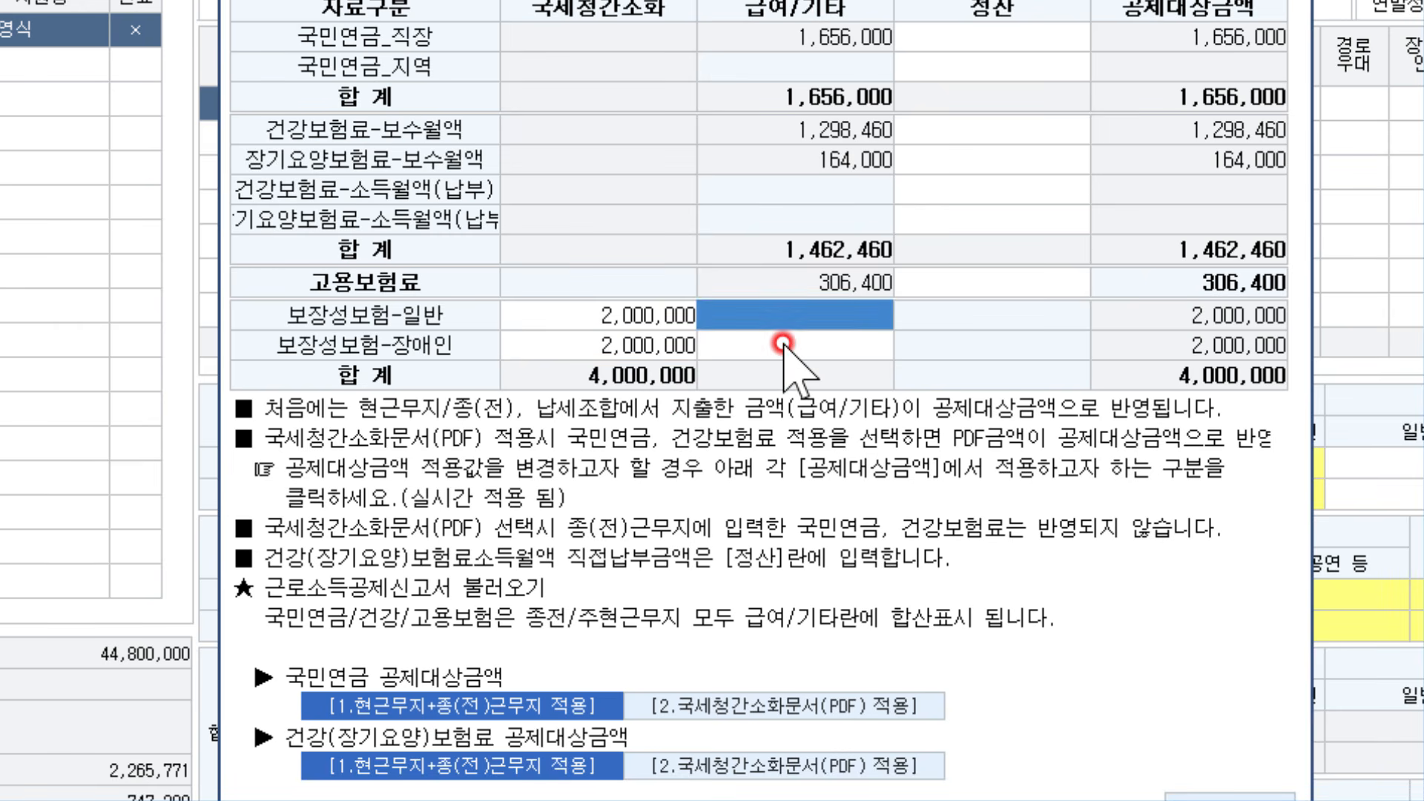
left_click(634, 343)
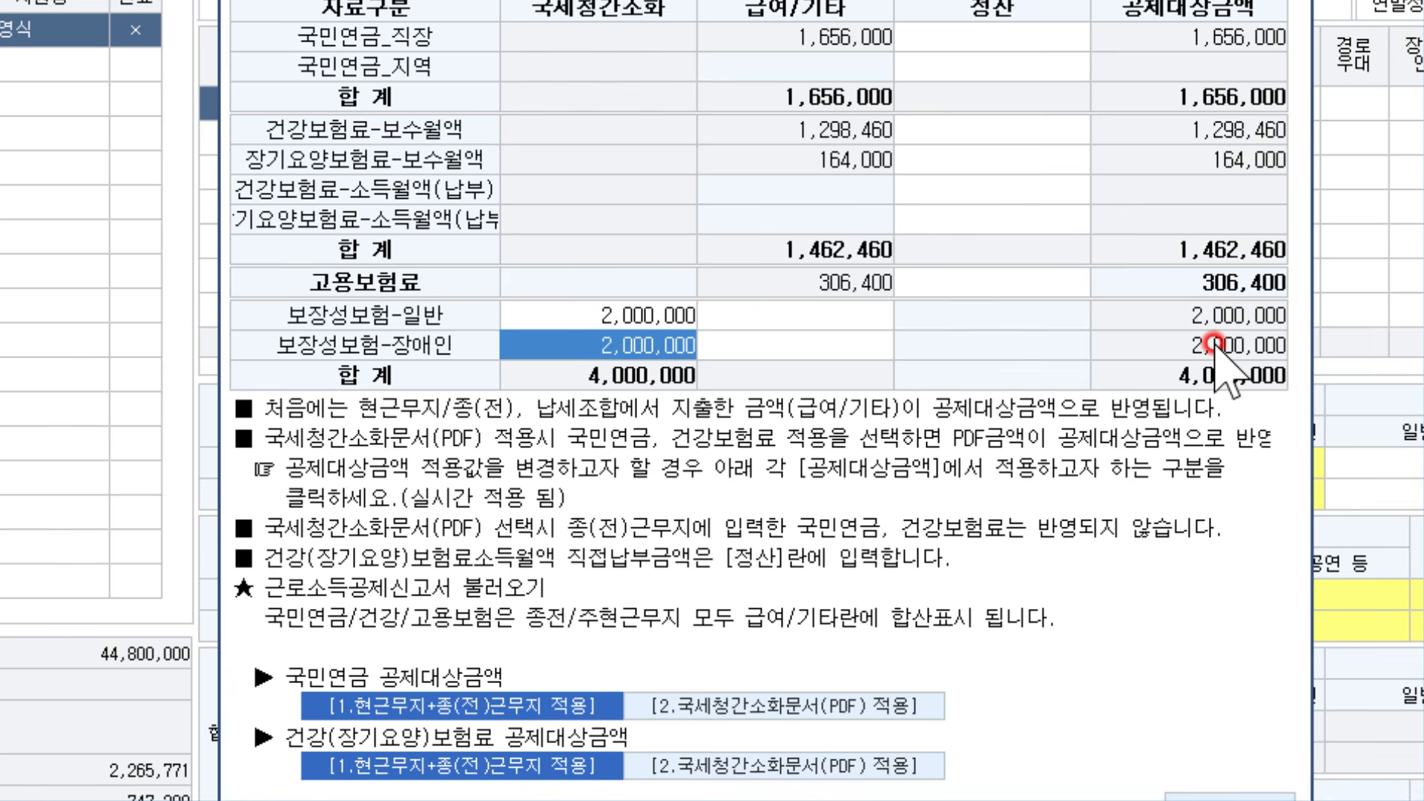
key("BackSpace")
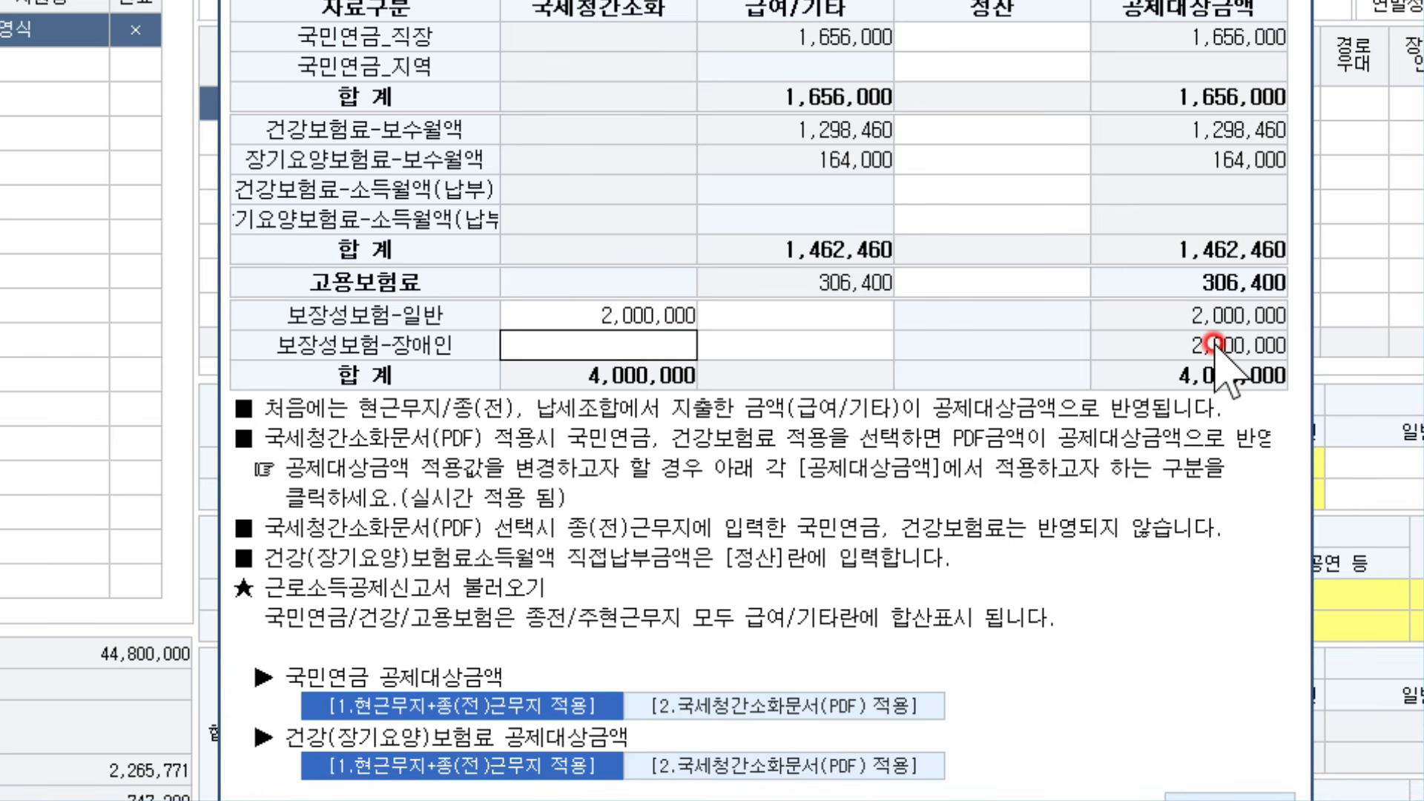
key("Return")
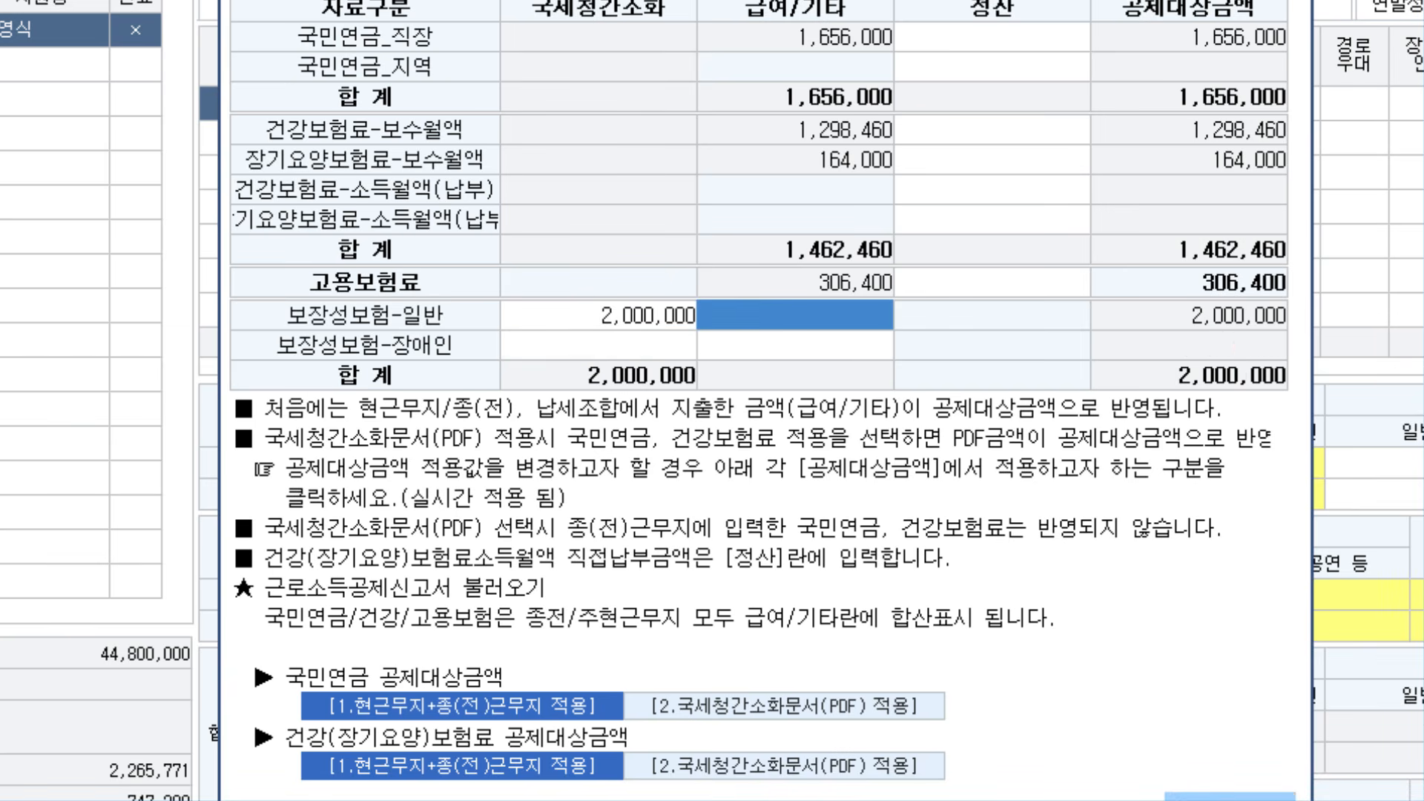
left_click(1230, 797)
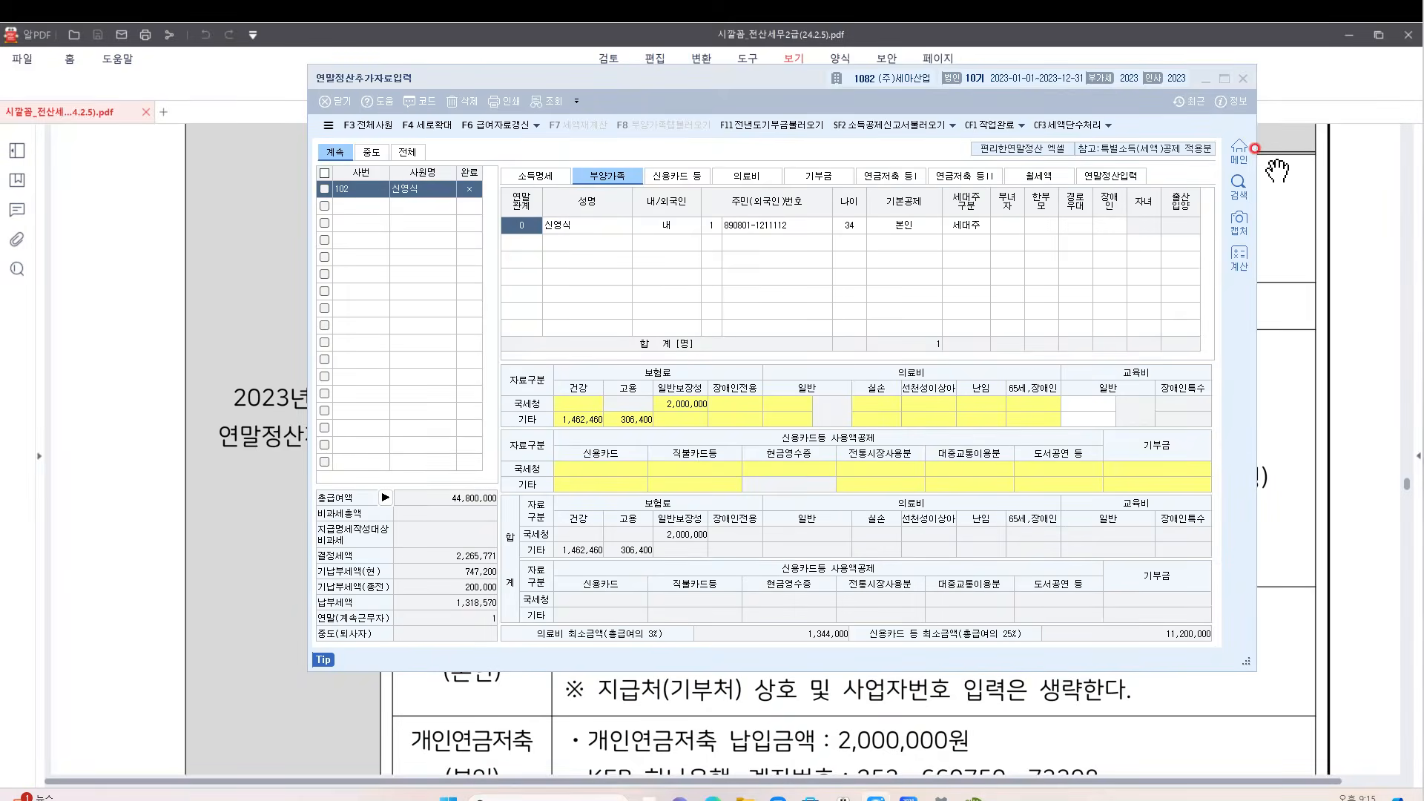
left_click(1268, 189)
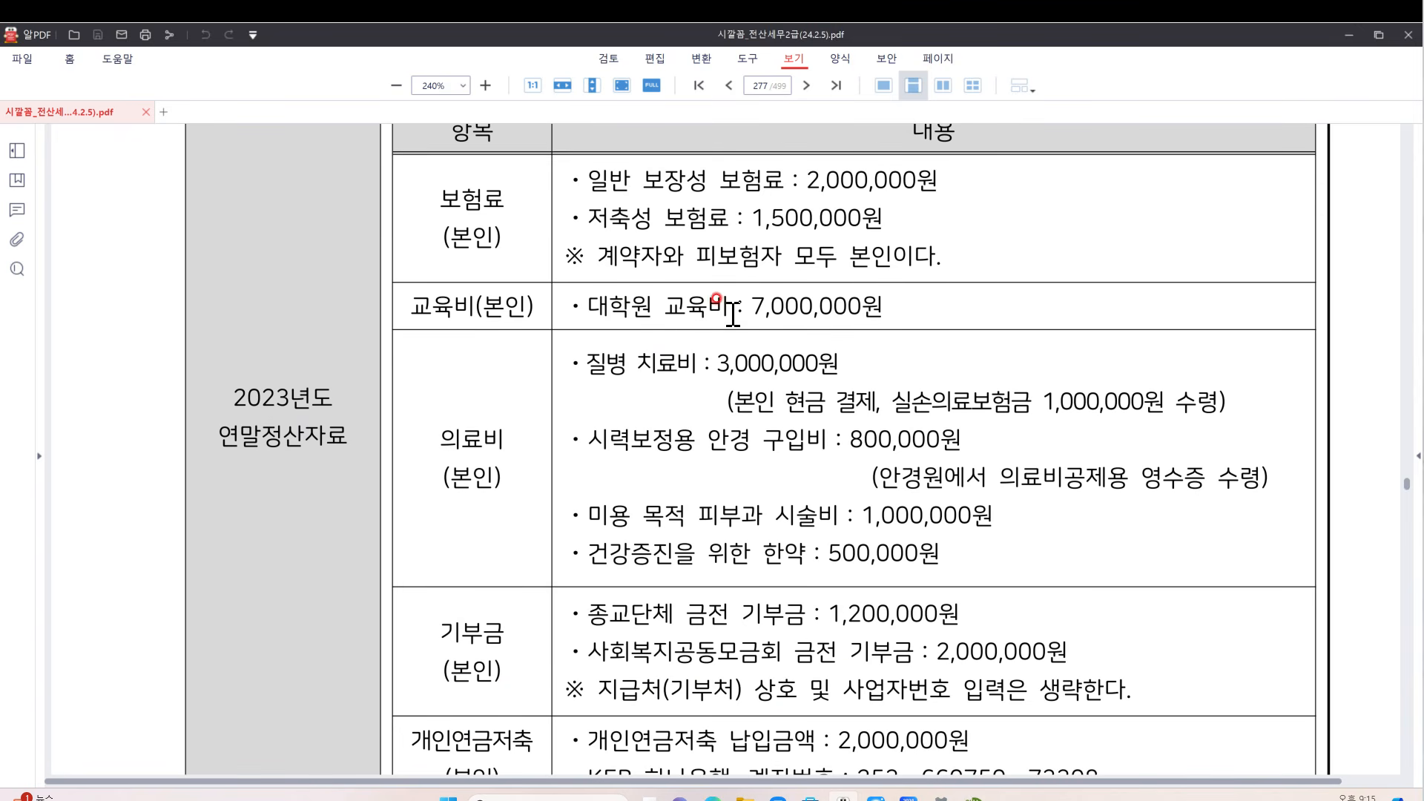
Record the 7,000,000 graduate tuition as education expense under code 4.본인, then return to the PDF
left_click(972, 797)
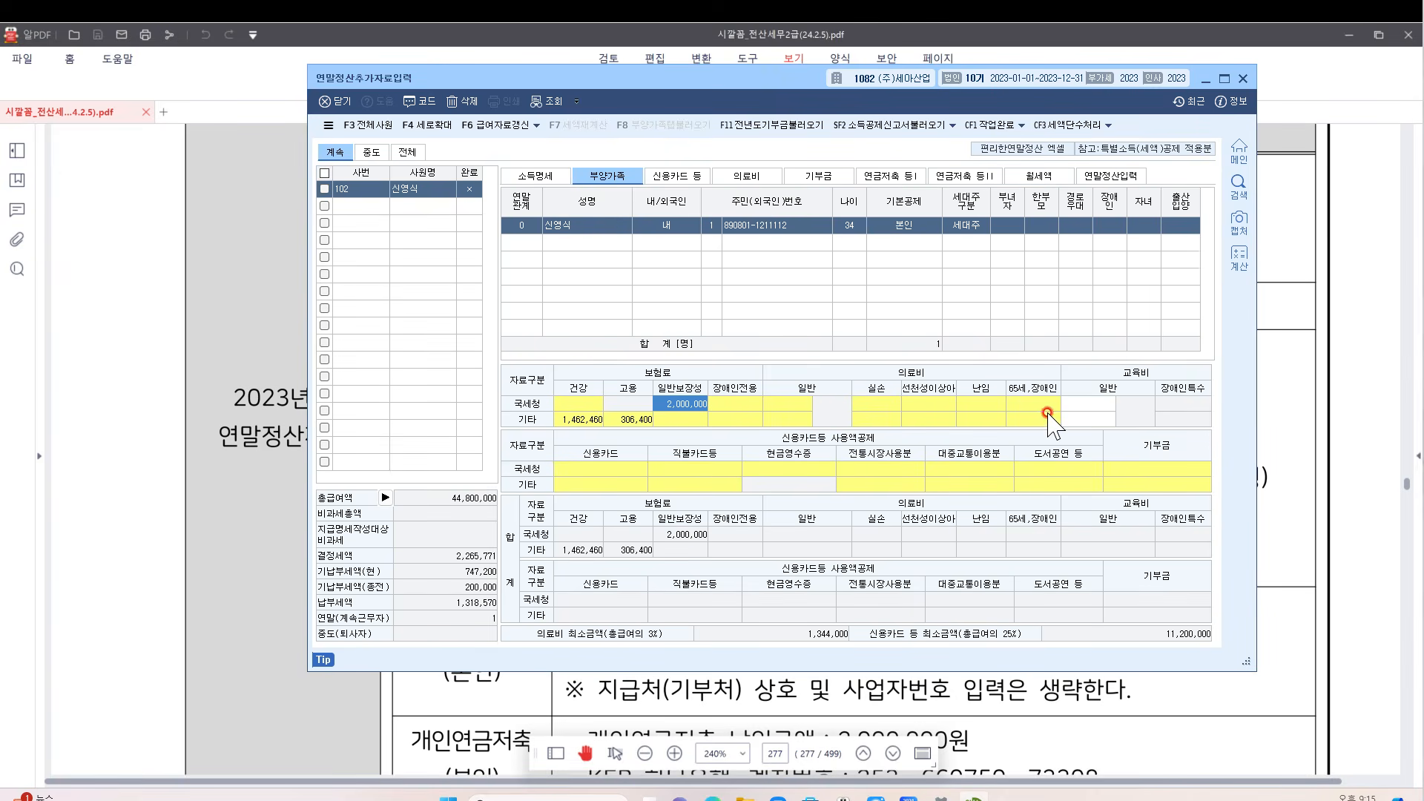
left_click(1084, 403)
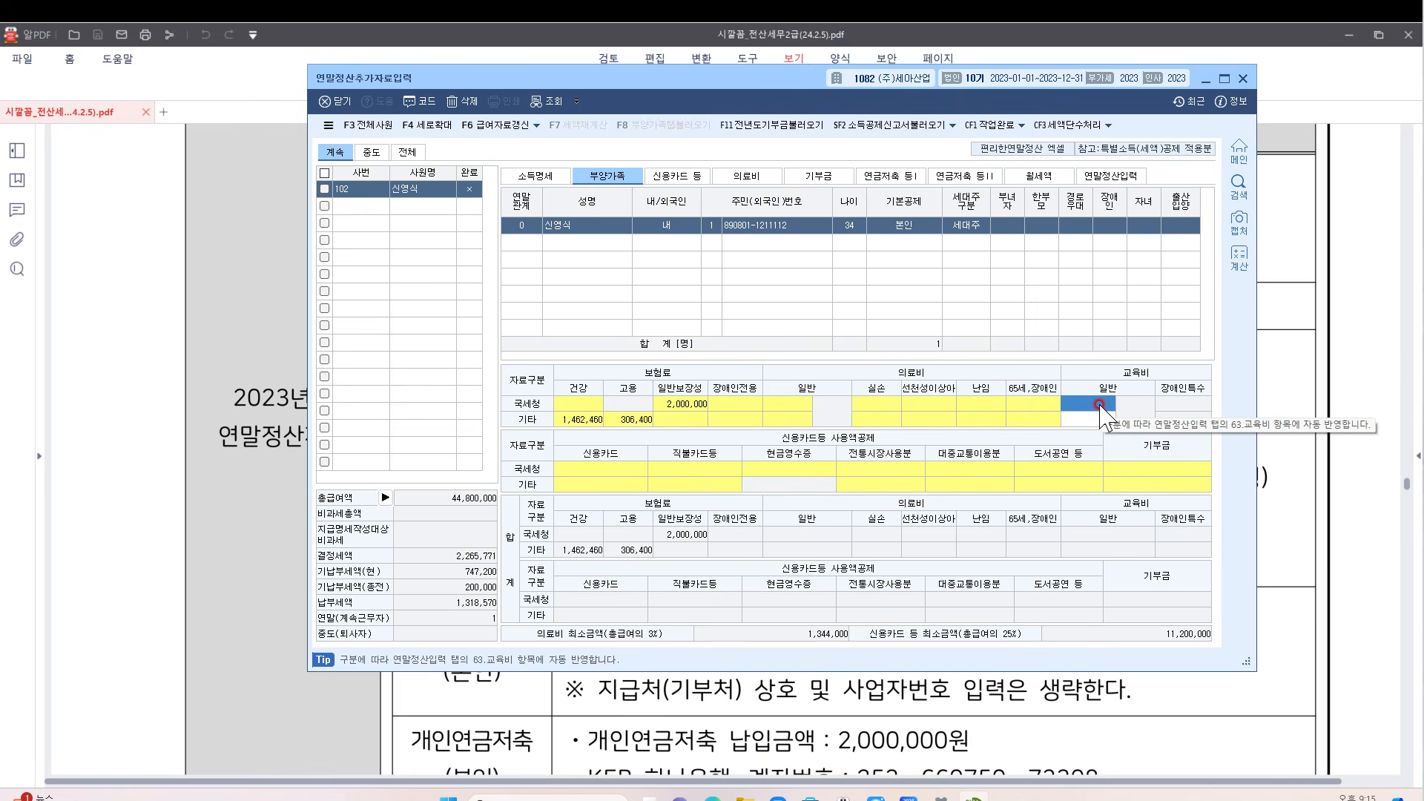
left_click(1098, 405)
key("Return")
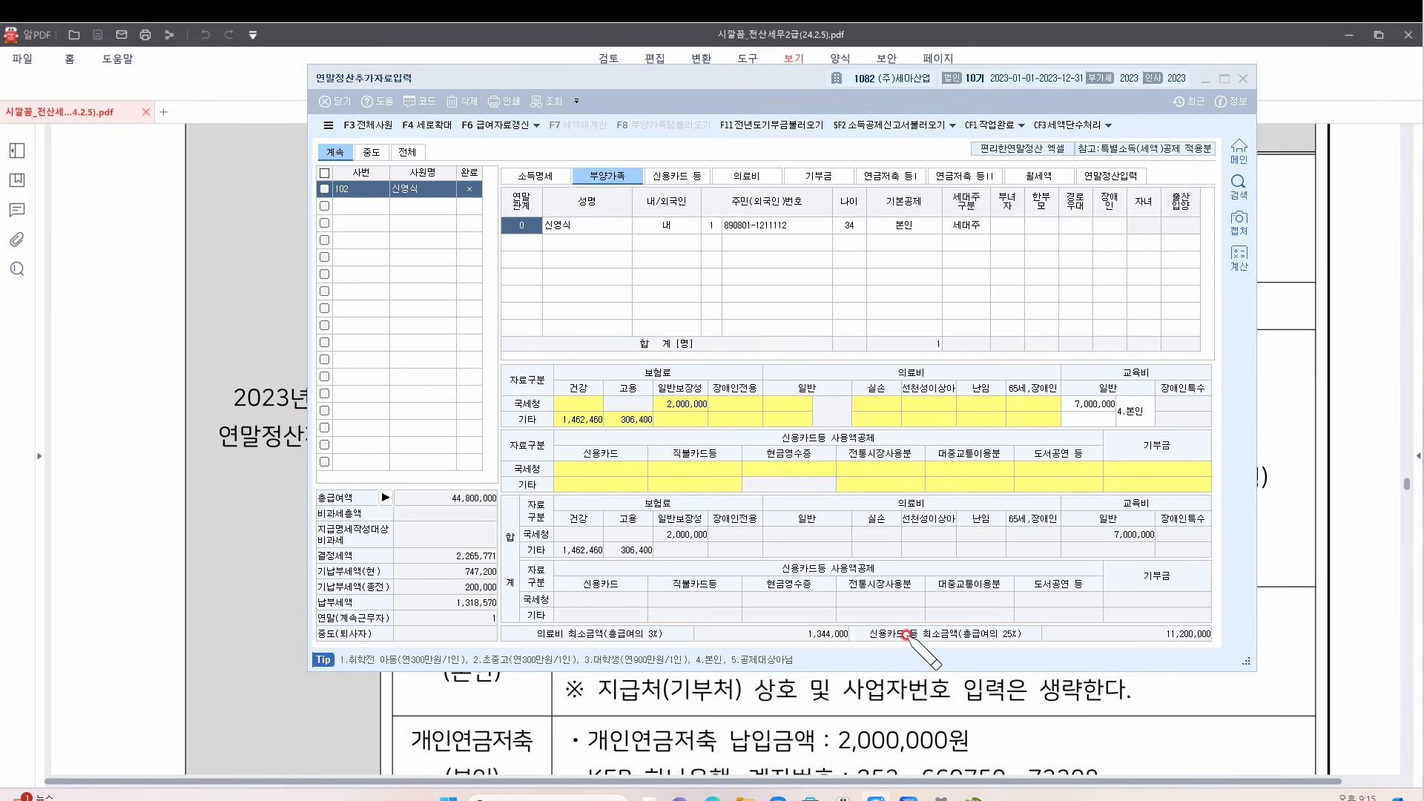
mouse_move(787, 651)
left_mouse_down()
mouse_move(363, 644)
mouse_move(336, 657)
mouse_move(386, 674)
mouse_move(809, 677)
mouse_move(748, 642)
left_mouse_up()
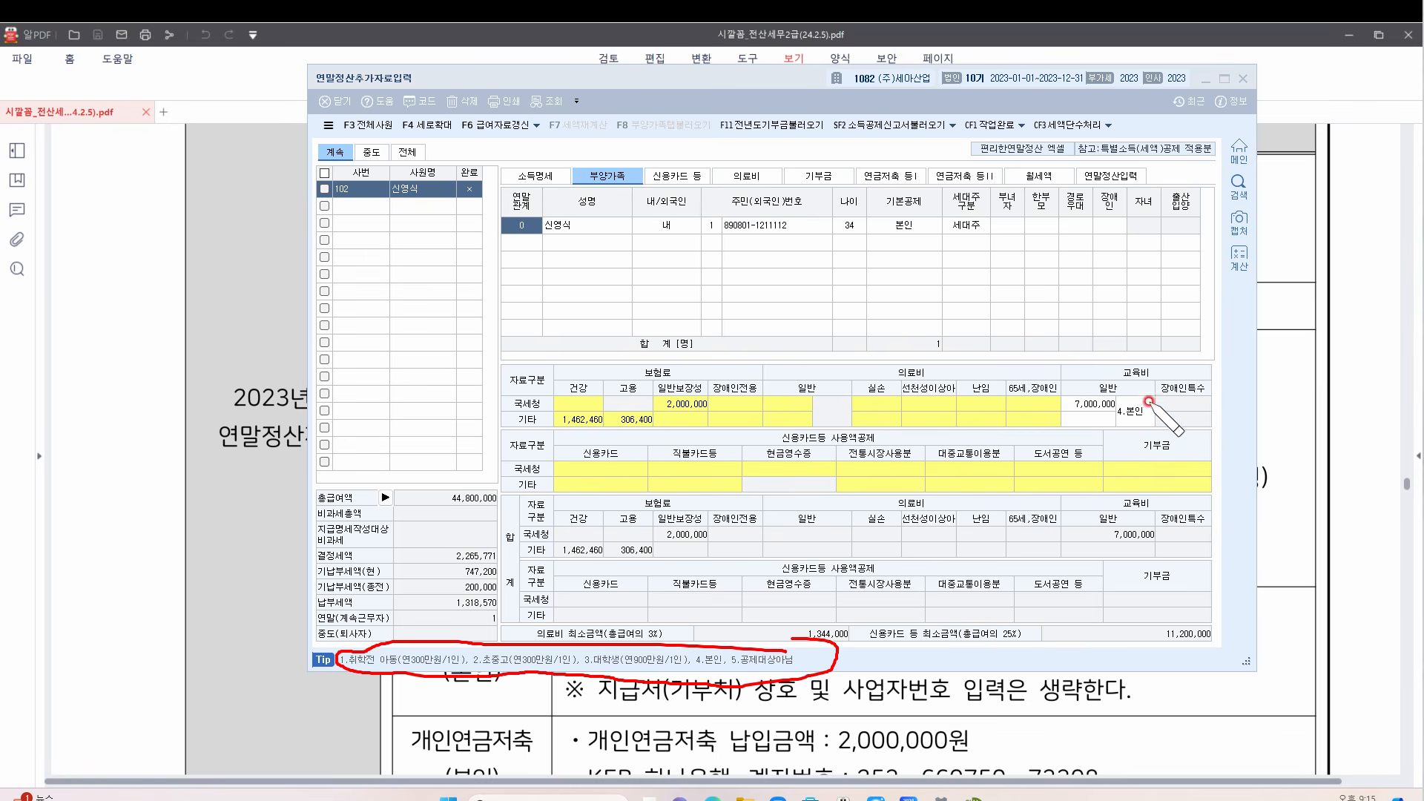
left_click_drag(1127, 425, 1141, 399)
key("Escape")
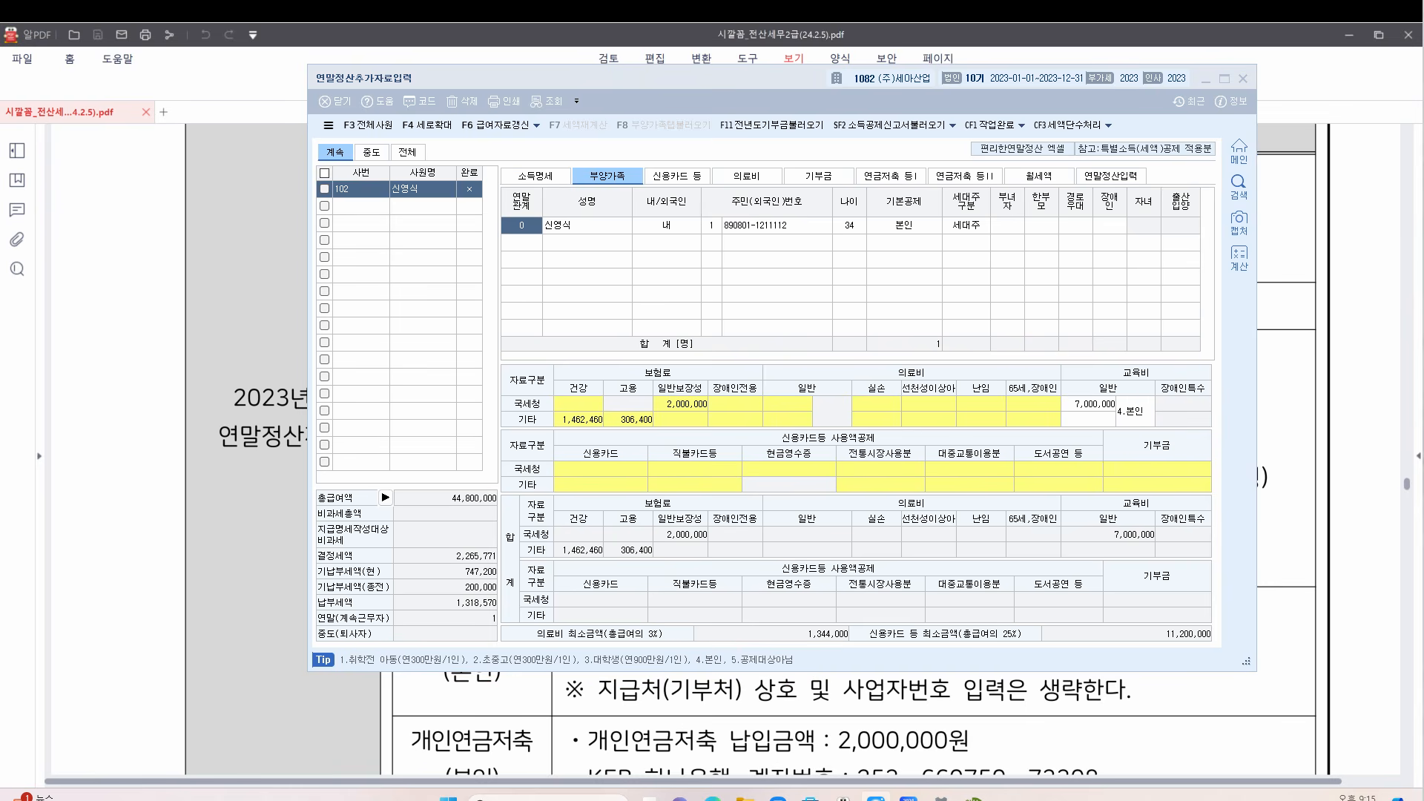
left_click(1283, 279)
scroll(913, 432, "down", 3)
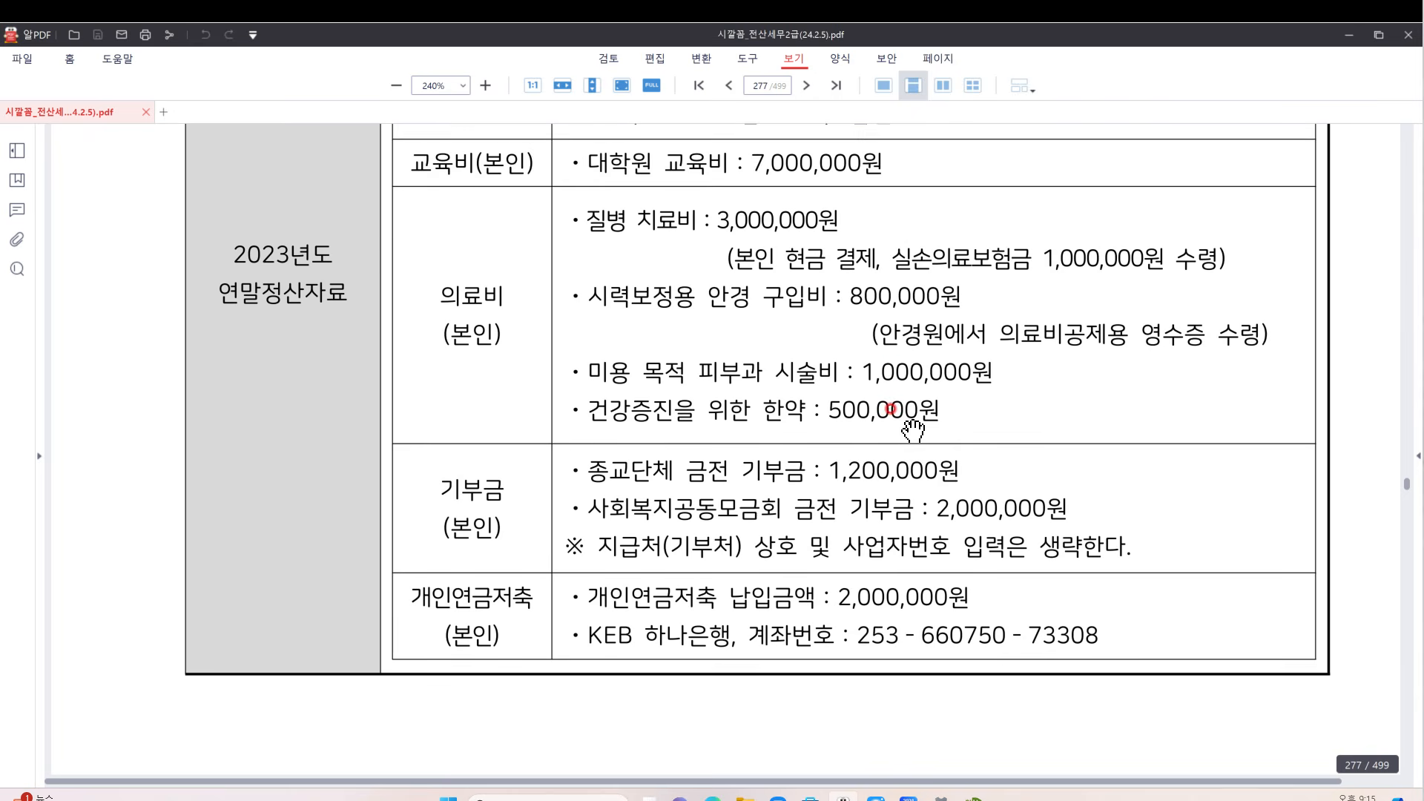
Mark the cosmetic and supplement items as non-deductible on the PDF, clear the marks, then open KcLep's 의료비 tab
scroll(913, 430, "down", 1)
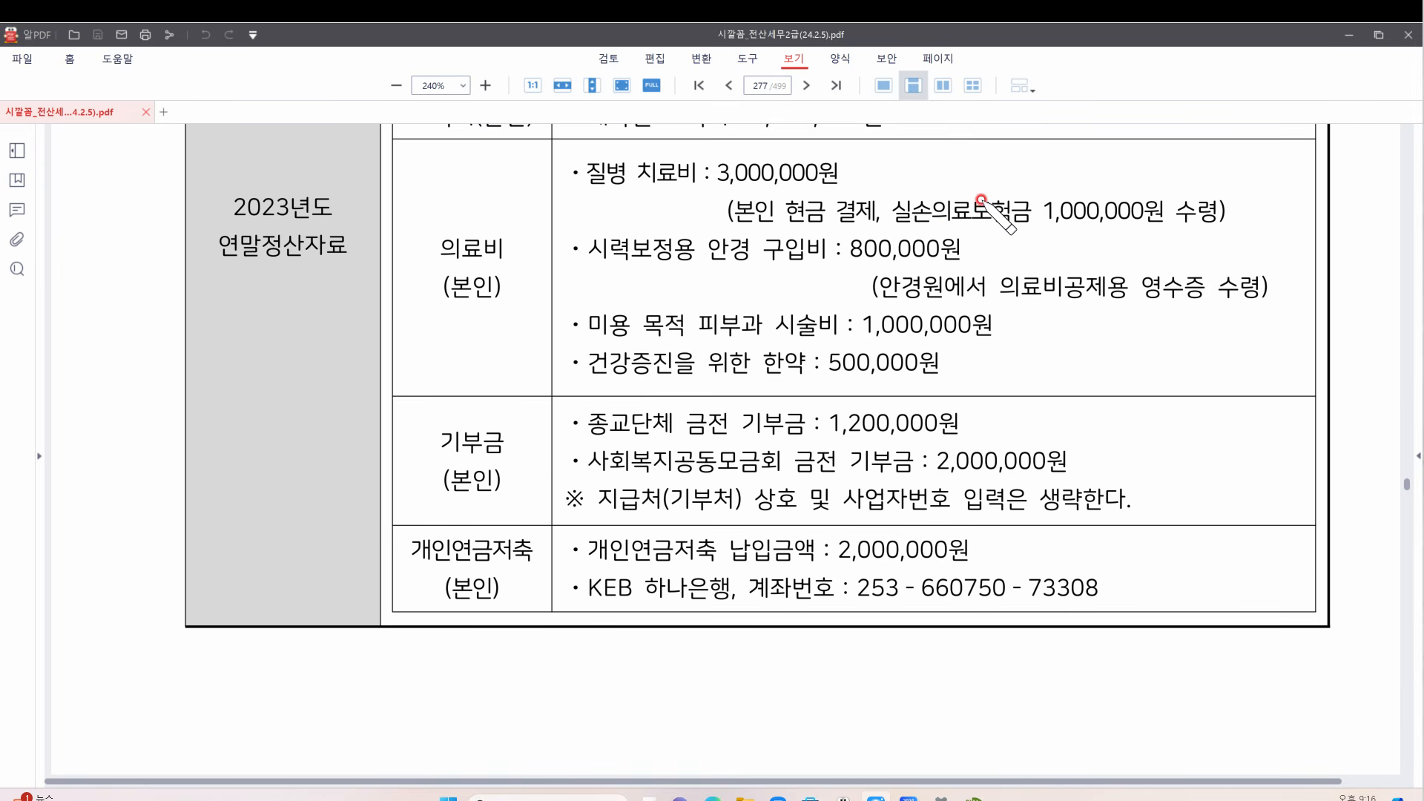
mouse_move(999, 183)
left_mouse_down()
mouse_move(1033, 183)
mouse_move(1009, 201)
mouse_move(1035, 164)
mouse_move(1046, 196)
left_mouse_up()
mouse_move(972, 236)
left_mouse_down()
mouse_move(1009, 231)
mouse_move(1002, 252)
mouse_move(1030, 244)
mouse_move(1023, 261)
left_mouse_up()
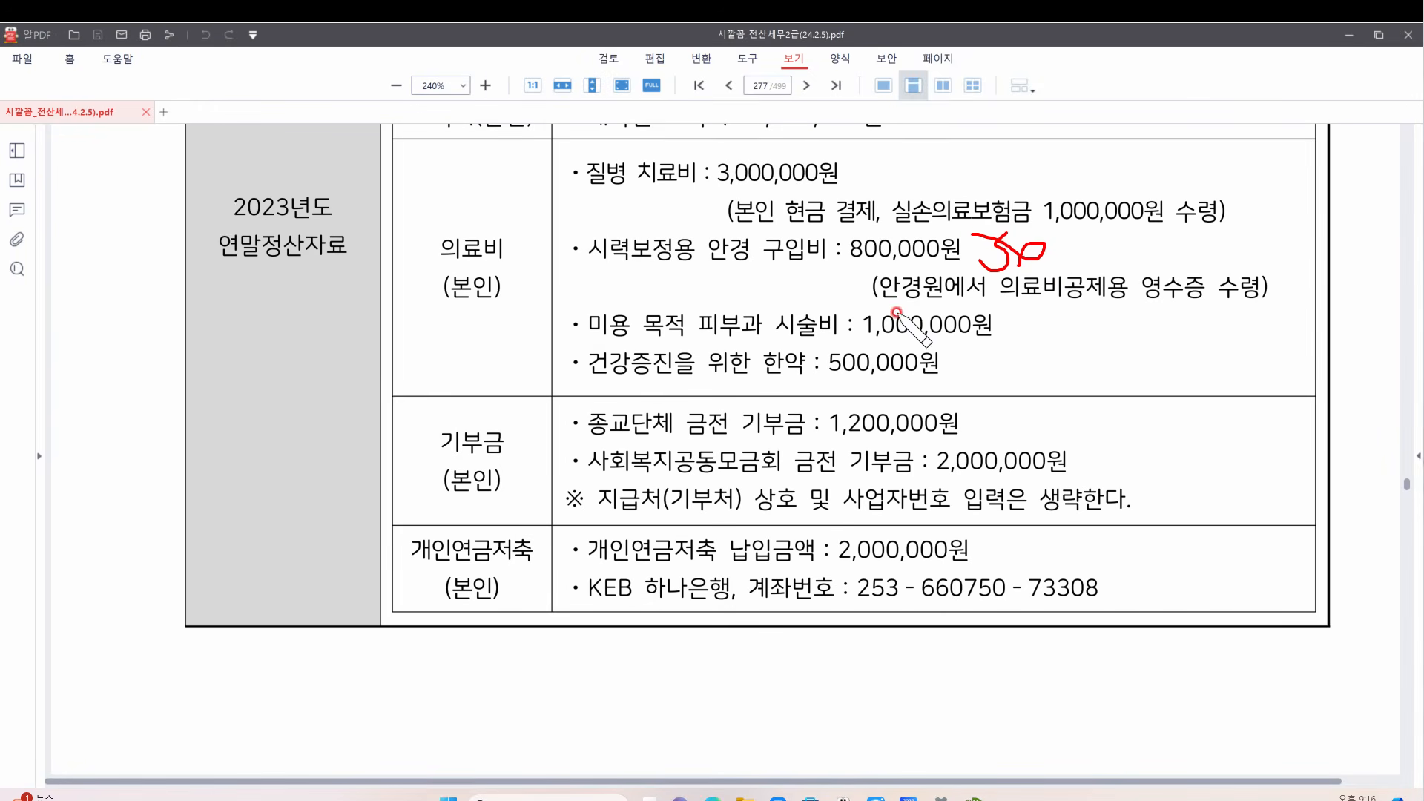
left_click_drag(881, 303, 1129, 305)
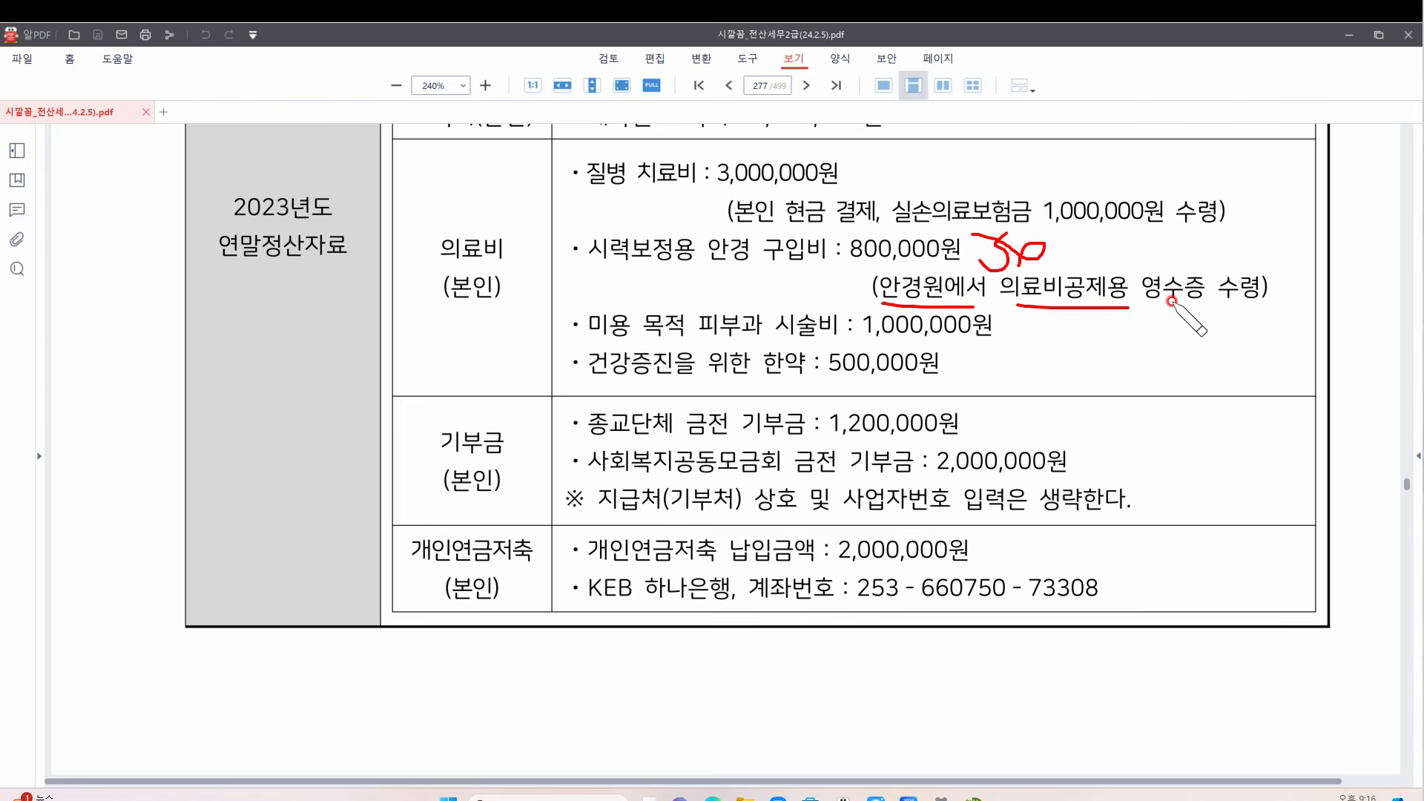
mouse_move(610, 341)
left_mouse_down()
mouse_move(695, 310)
mouse_move(740, 344)
mouse_move(595, 387)
mouse_move(736, 370)
left_mouse_up()
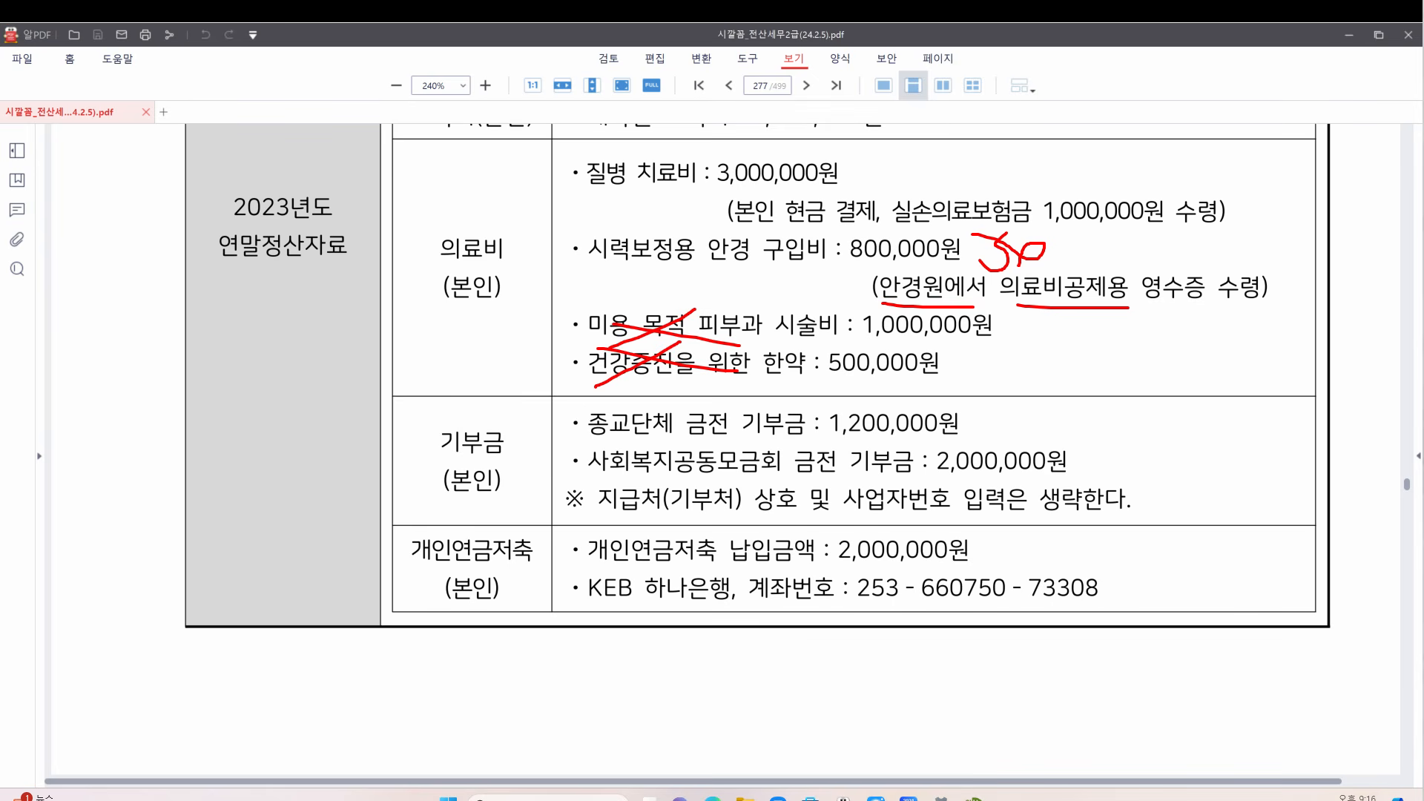
key("Escape")
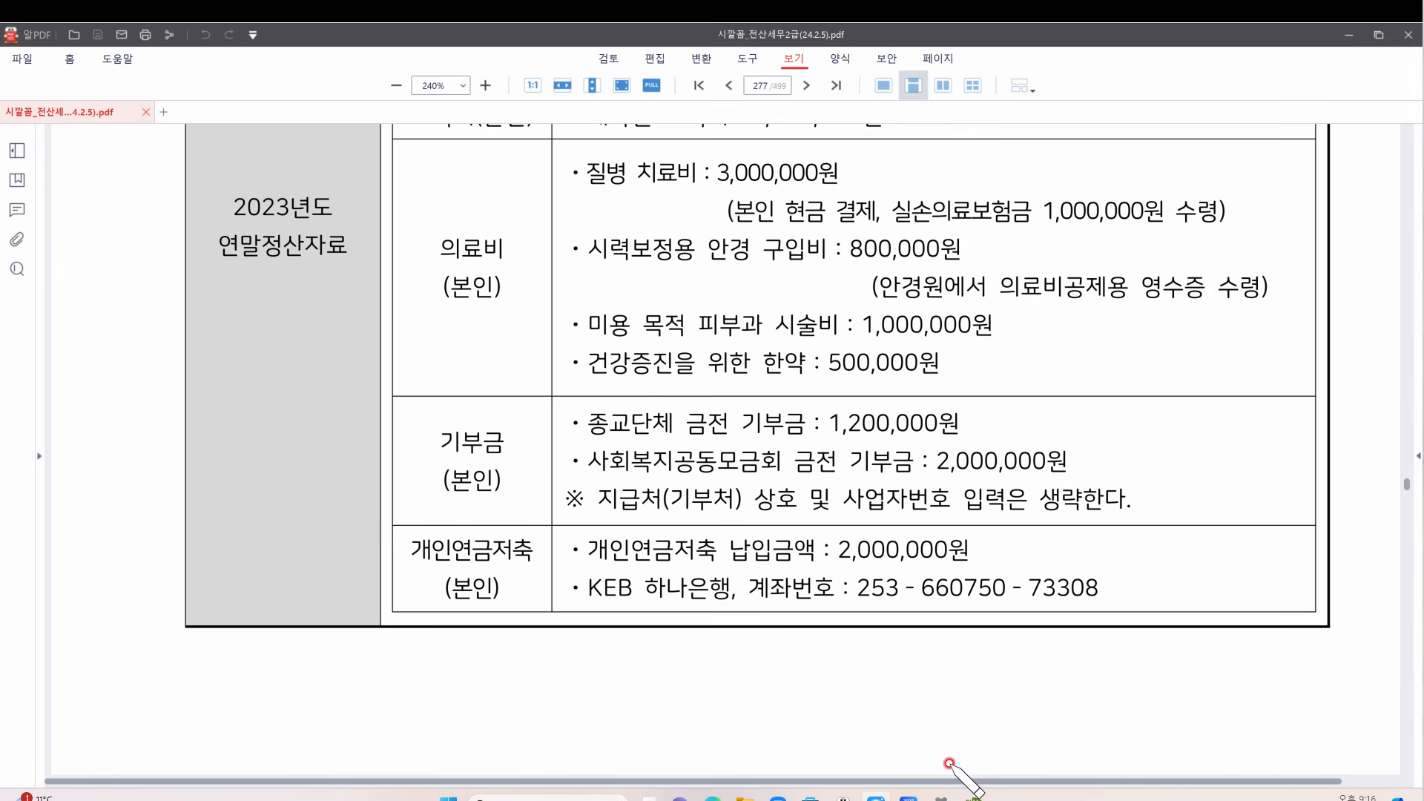
left_click(974, 799)
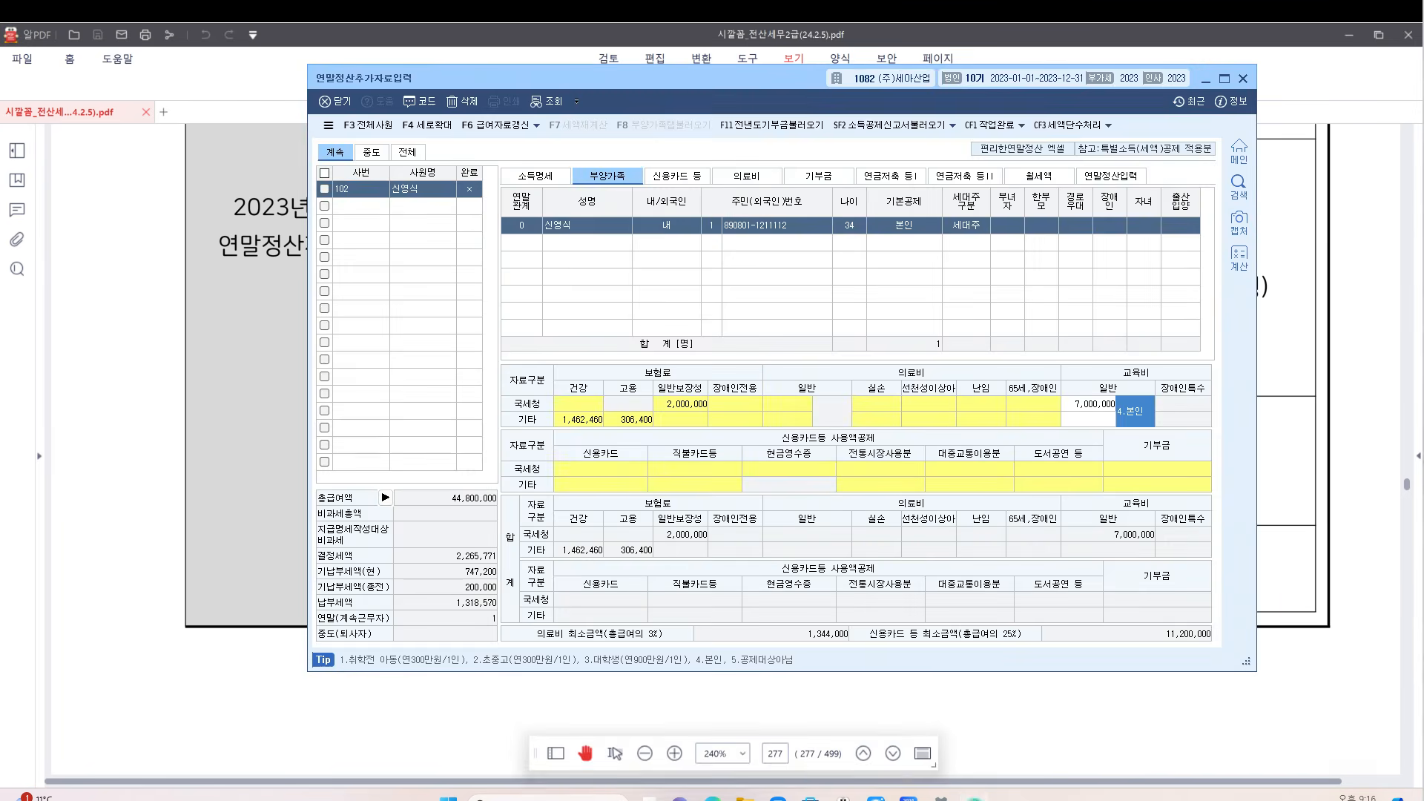
left_click(747, 176)
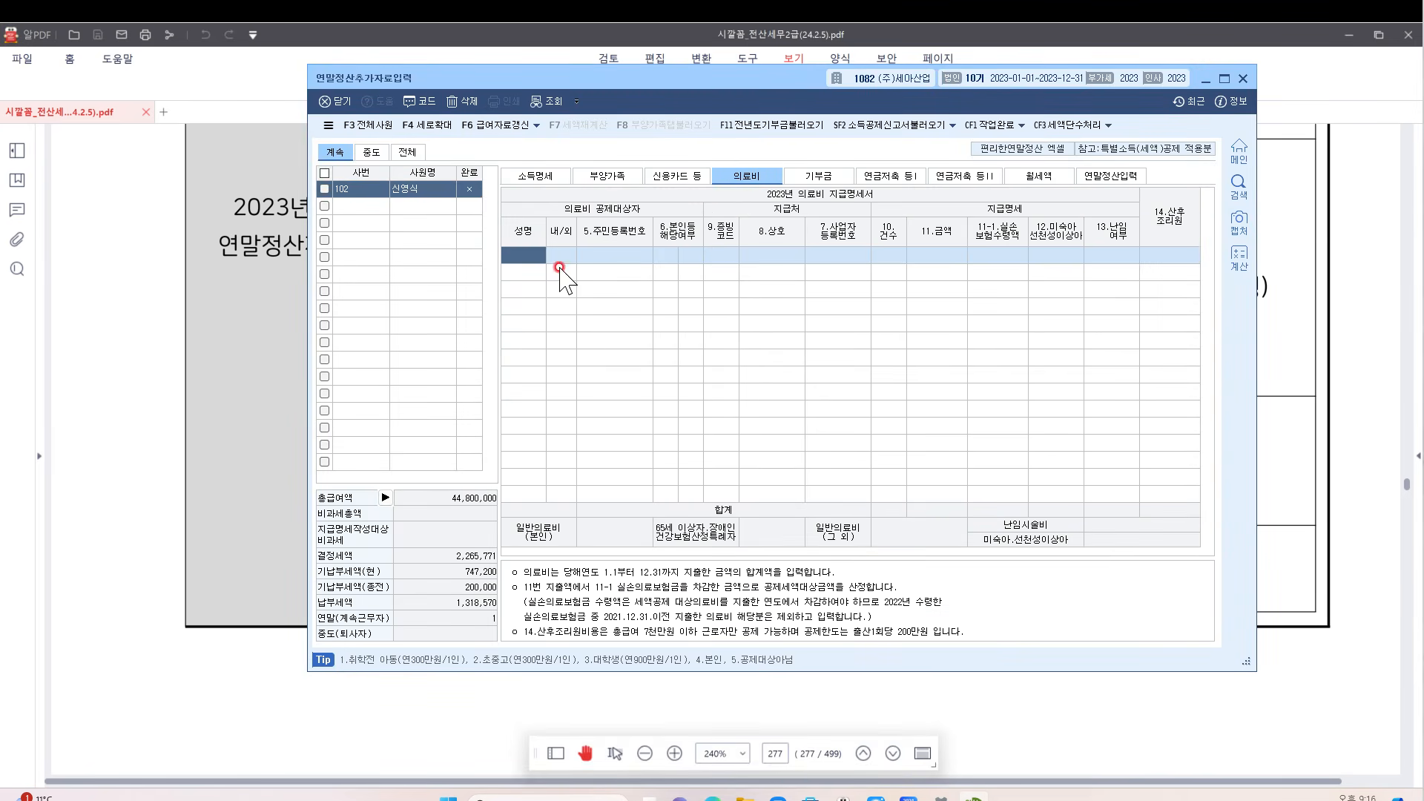
Add the employee's 3,000,000 medical expense under receipt code 1, count 1, with 1,000,000 reimbursed
left_click(525, 254)
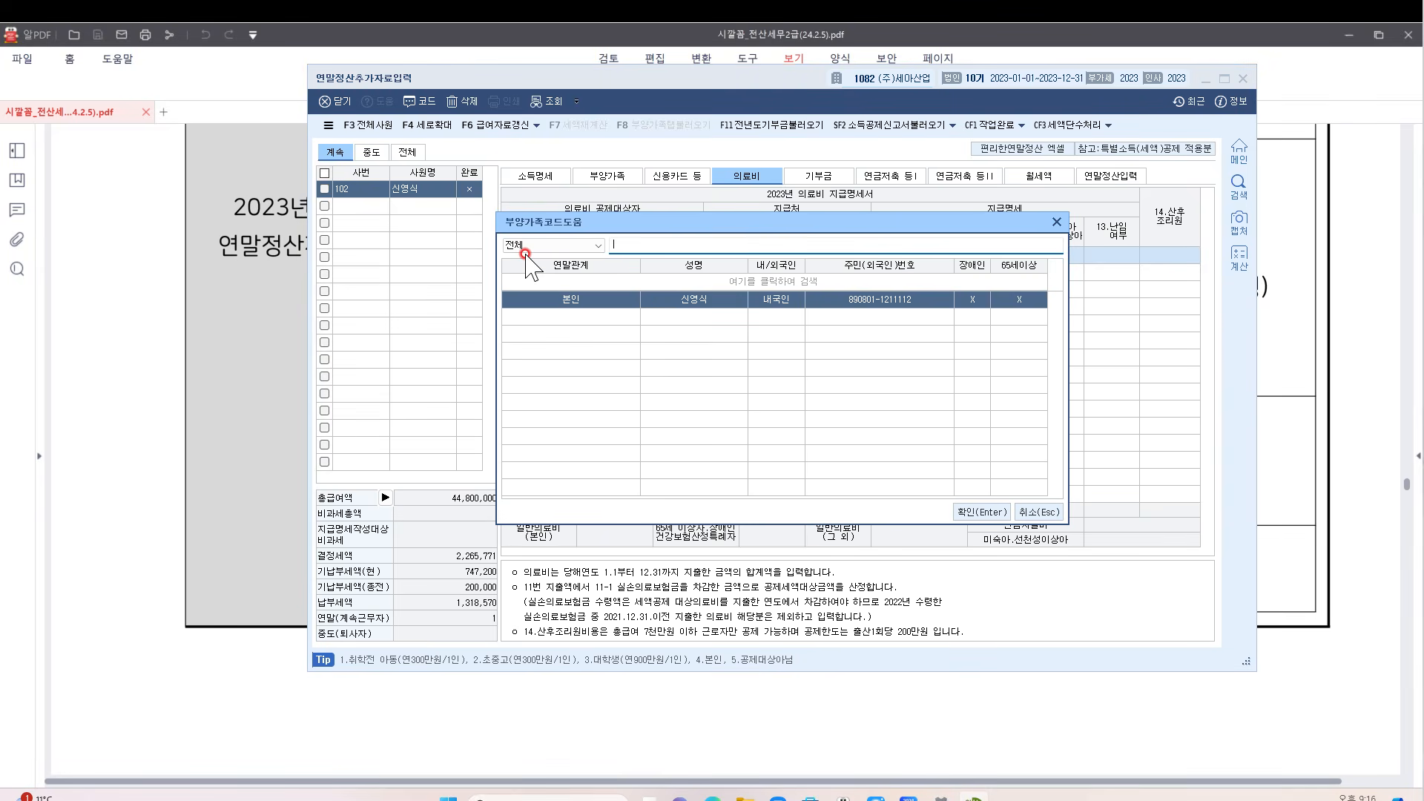
key("Return")
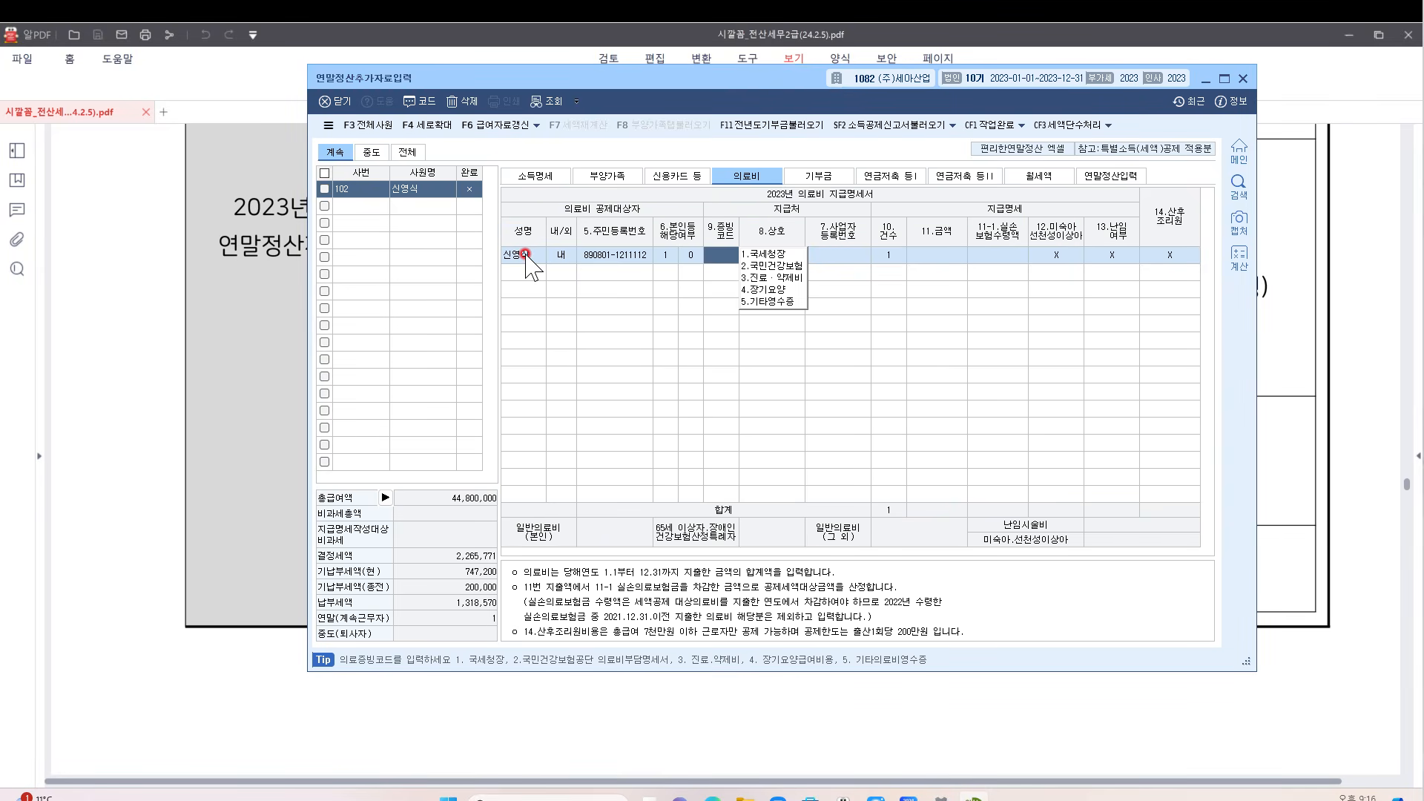
left_click_drag(719, 77, 780, 244)
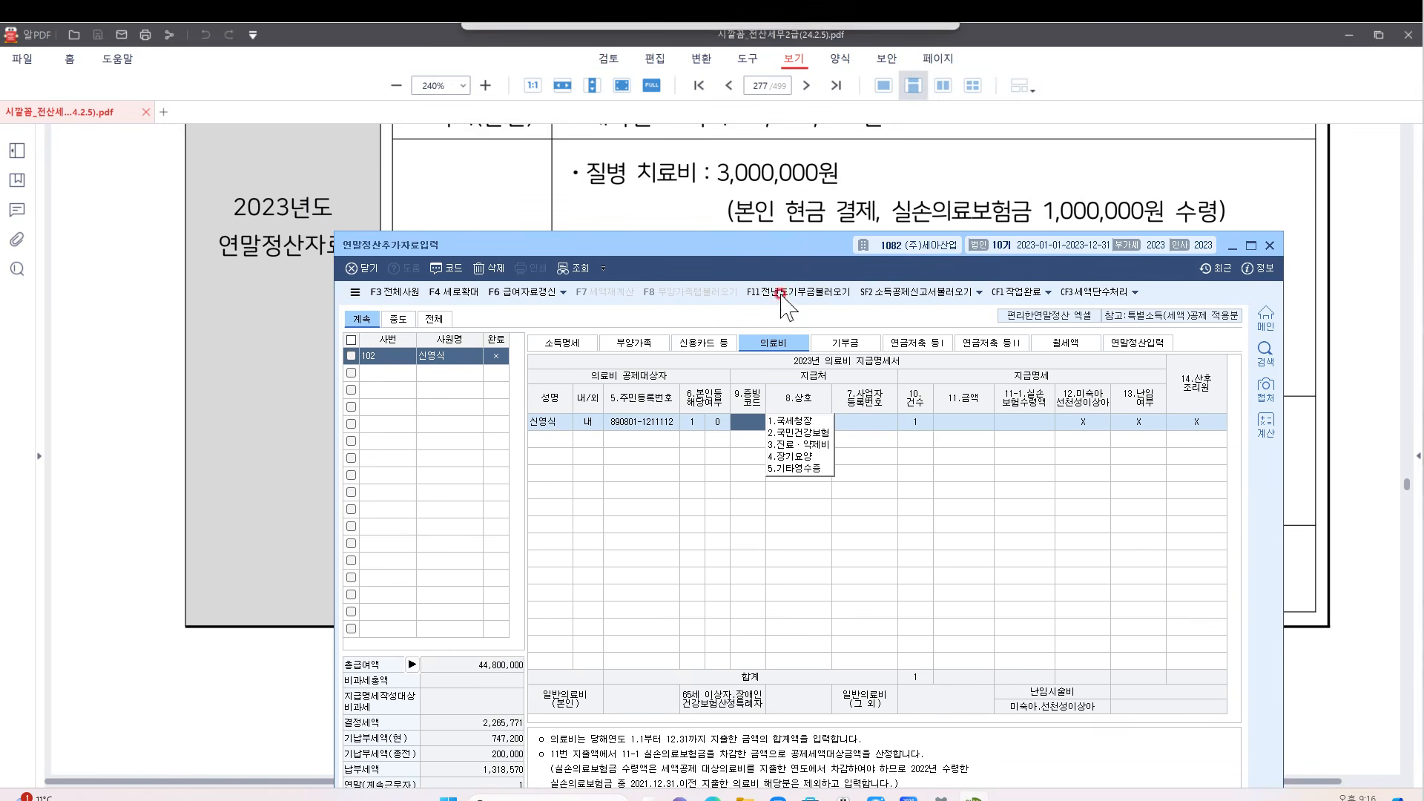
left_click(795, 421)
key("Return")
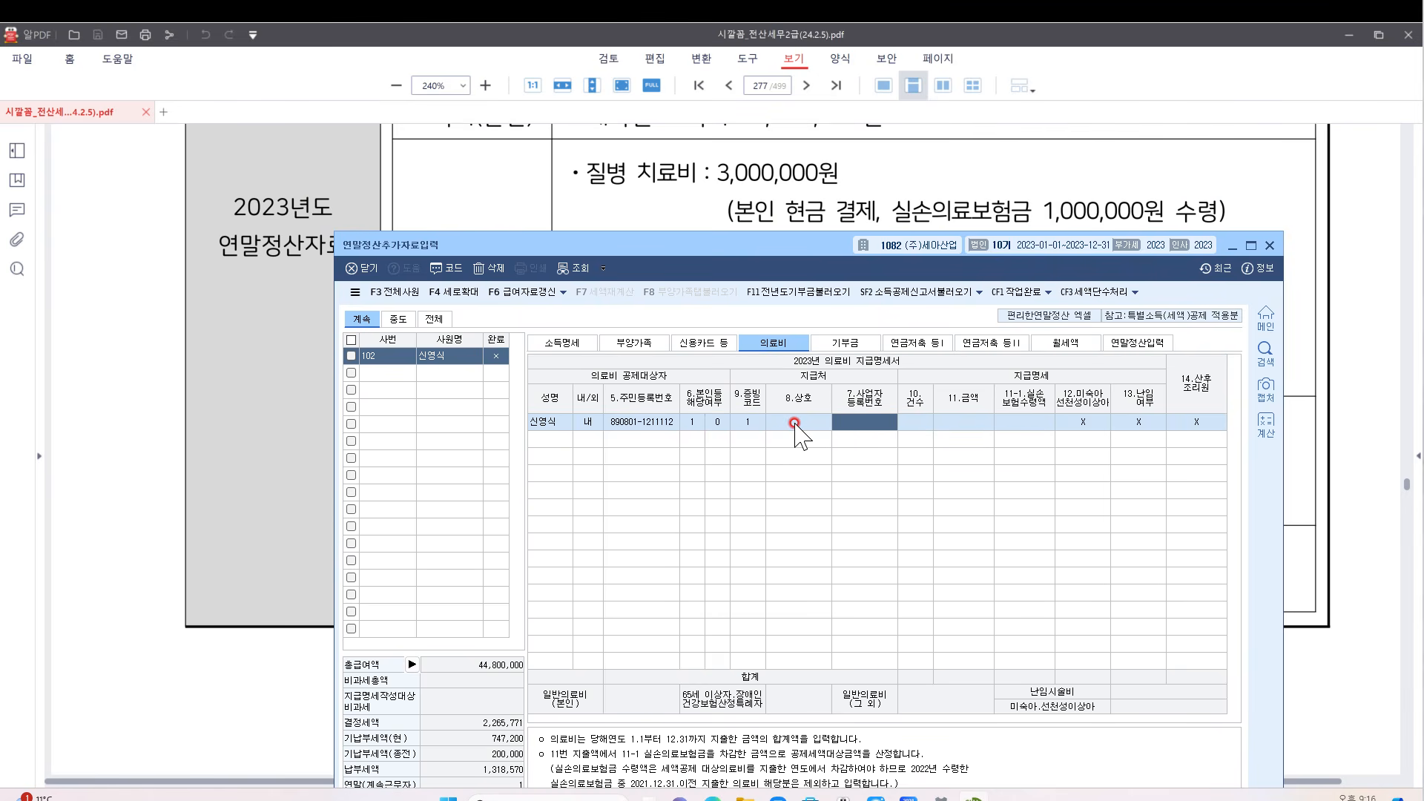
key("Return")
type("1")
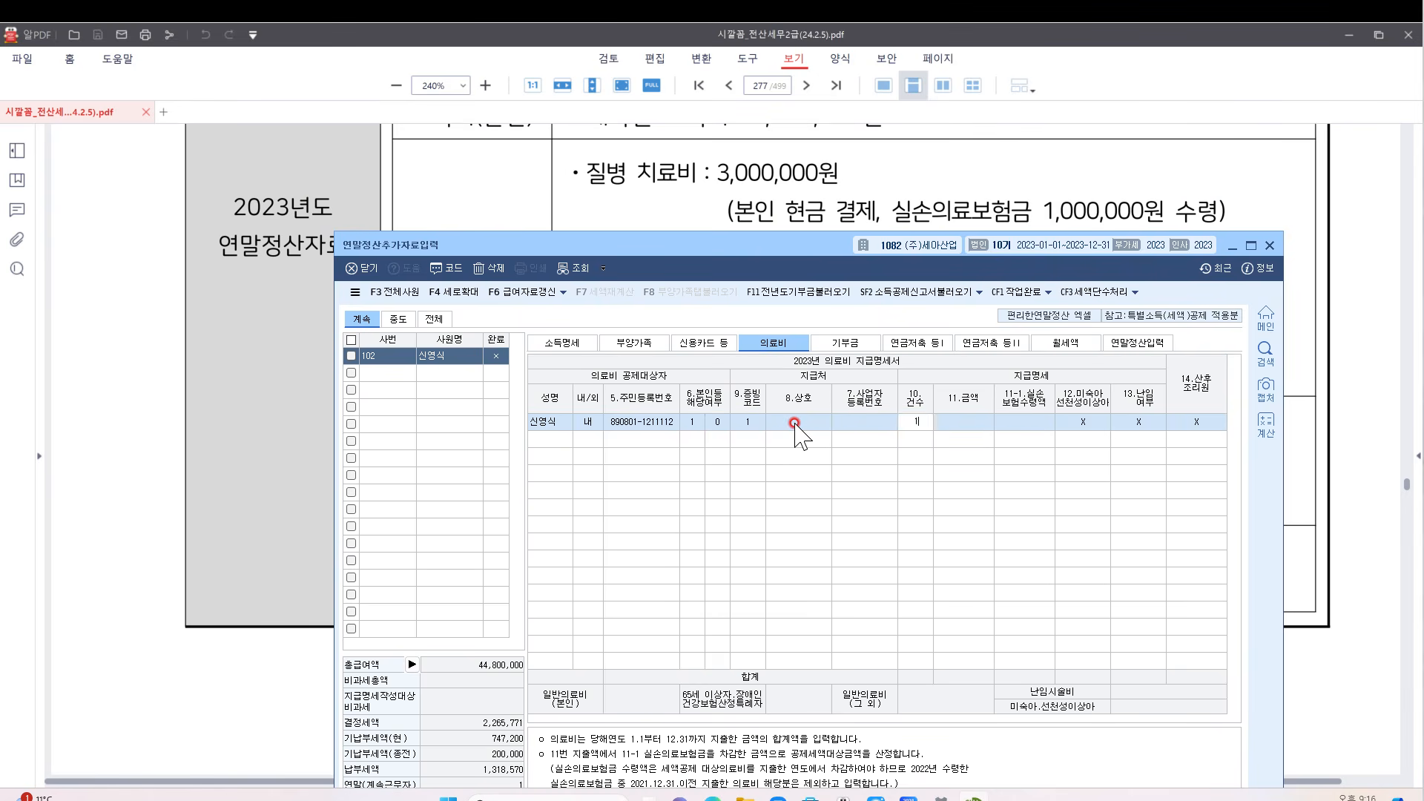
key("Return")
type("3000000")
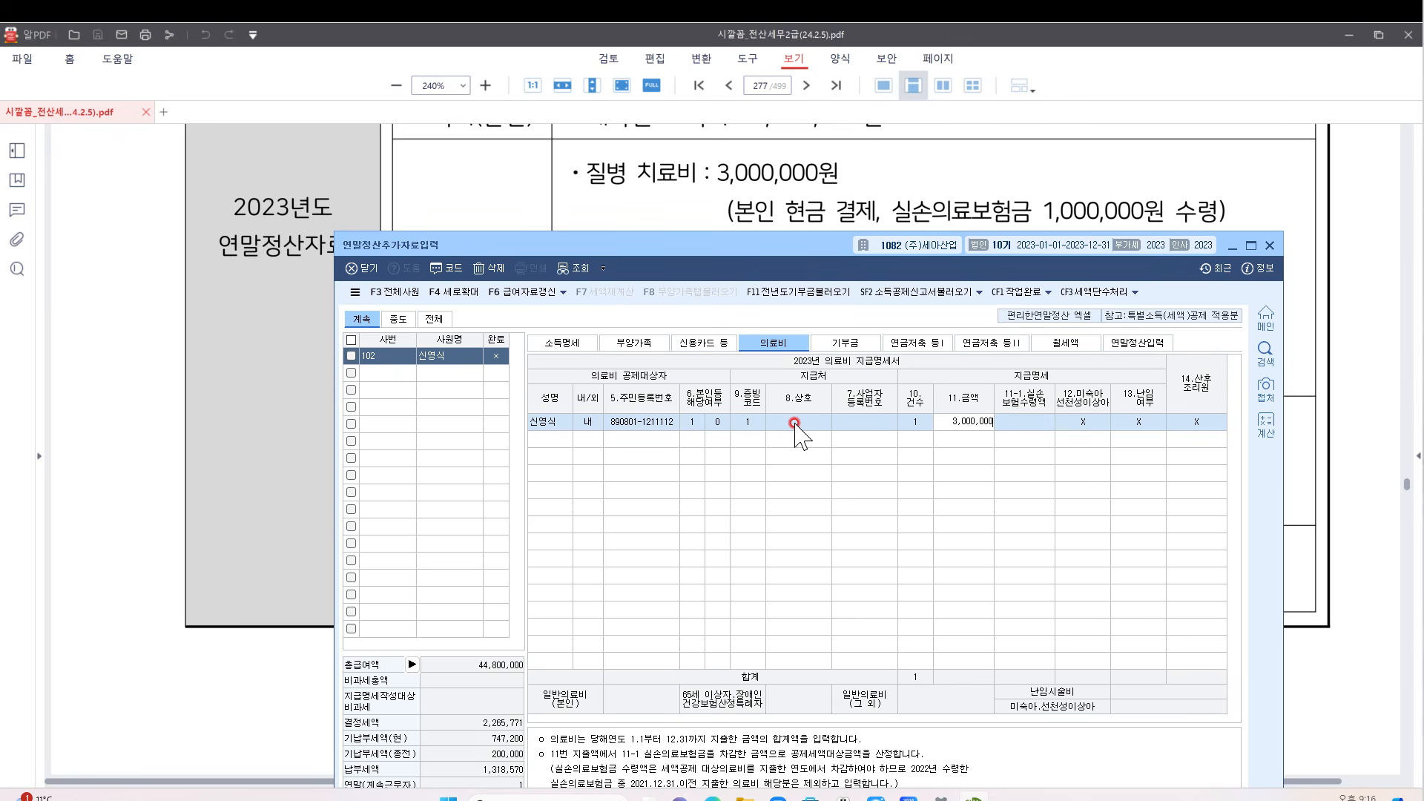
key("Return")
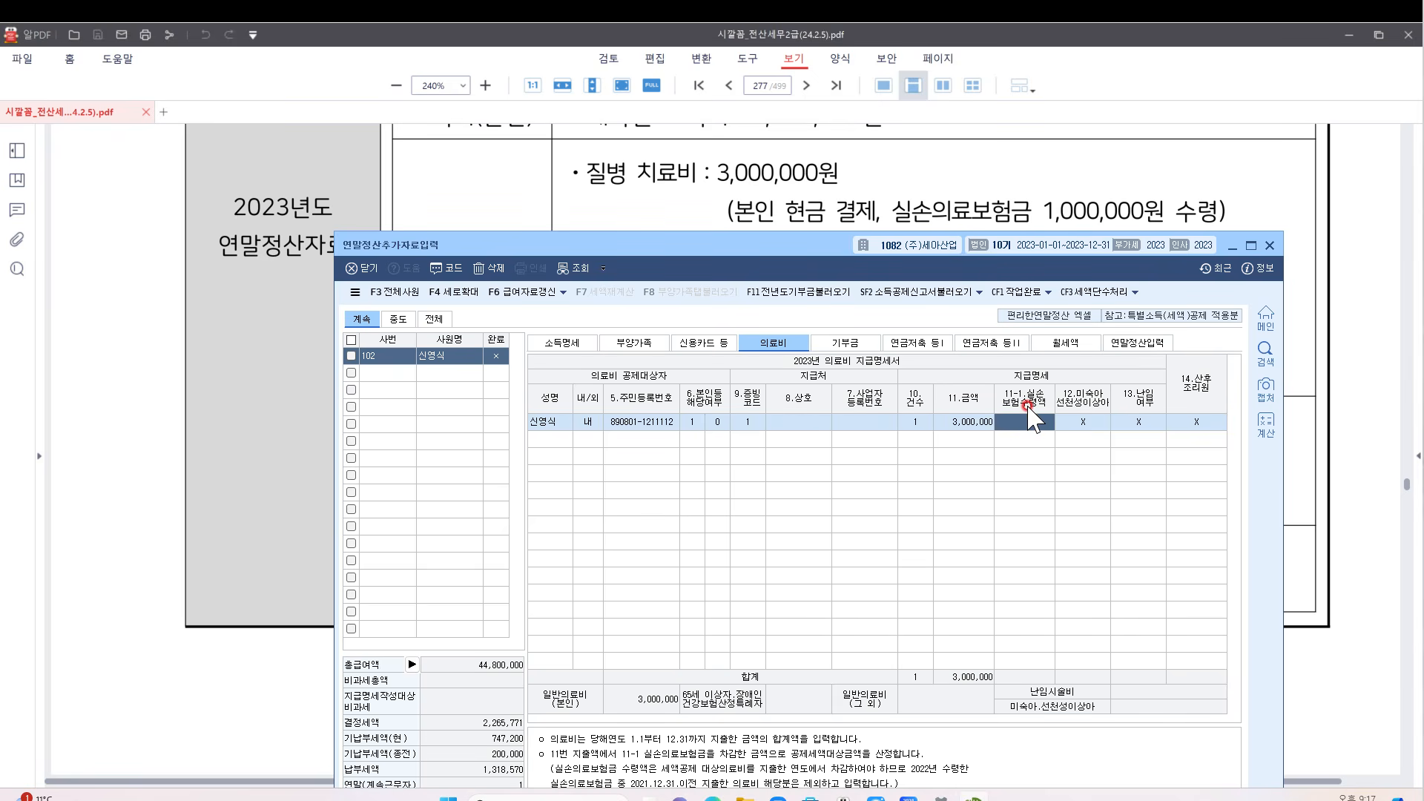
type("1")
key("Return")
key("Return")
key("Return")
key("Return")
key("Return")
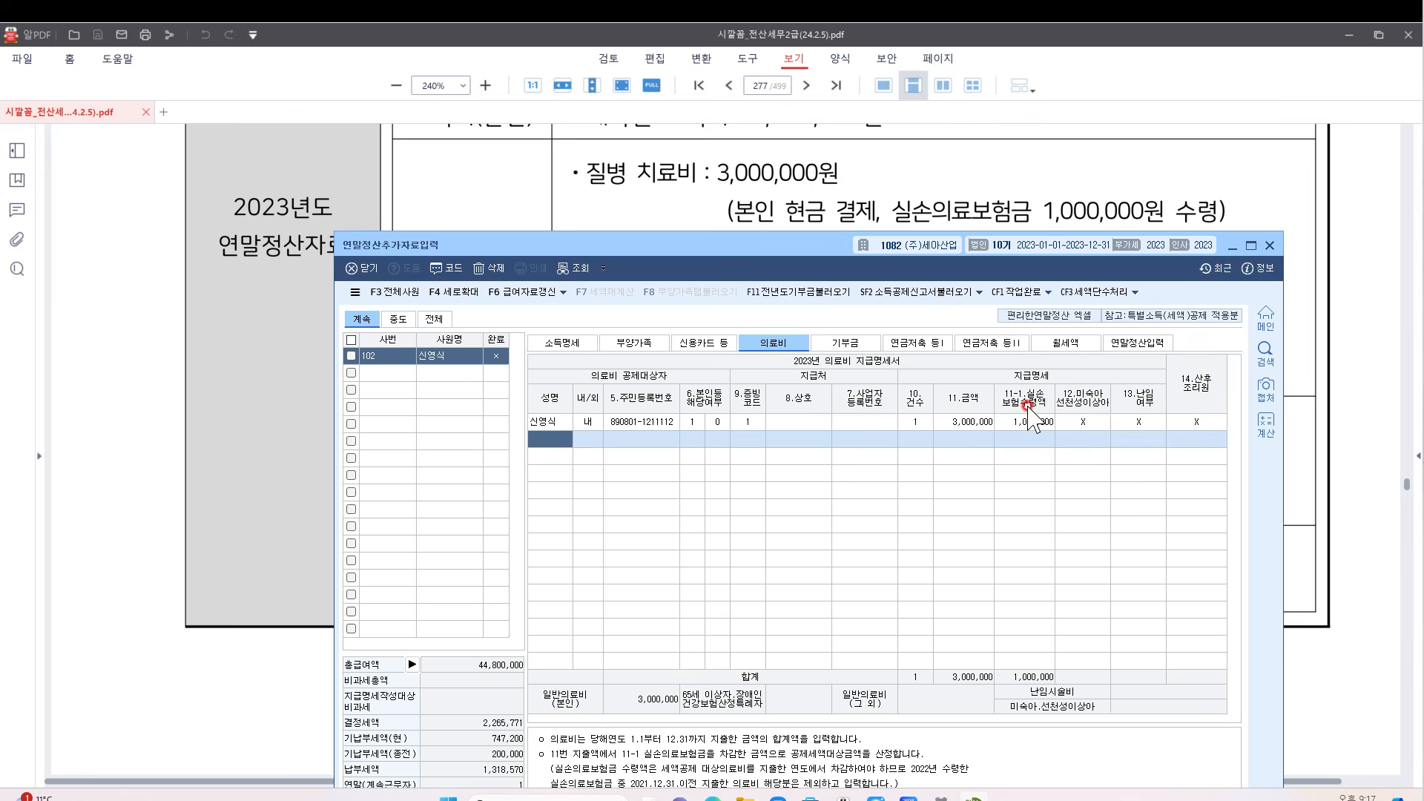
Add a second row for the employee: 500,000 for glasses under receipt code 5
key("F2")
key("Return")
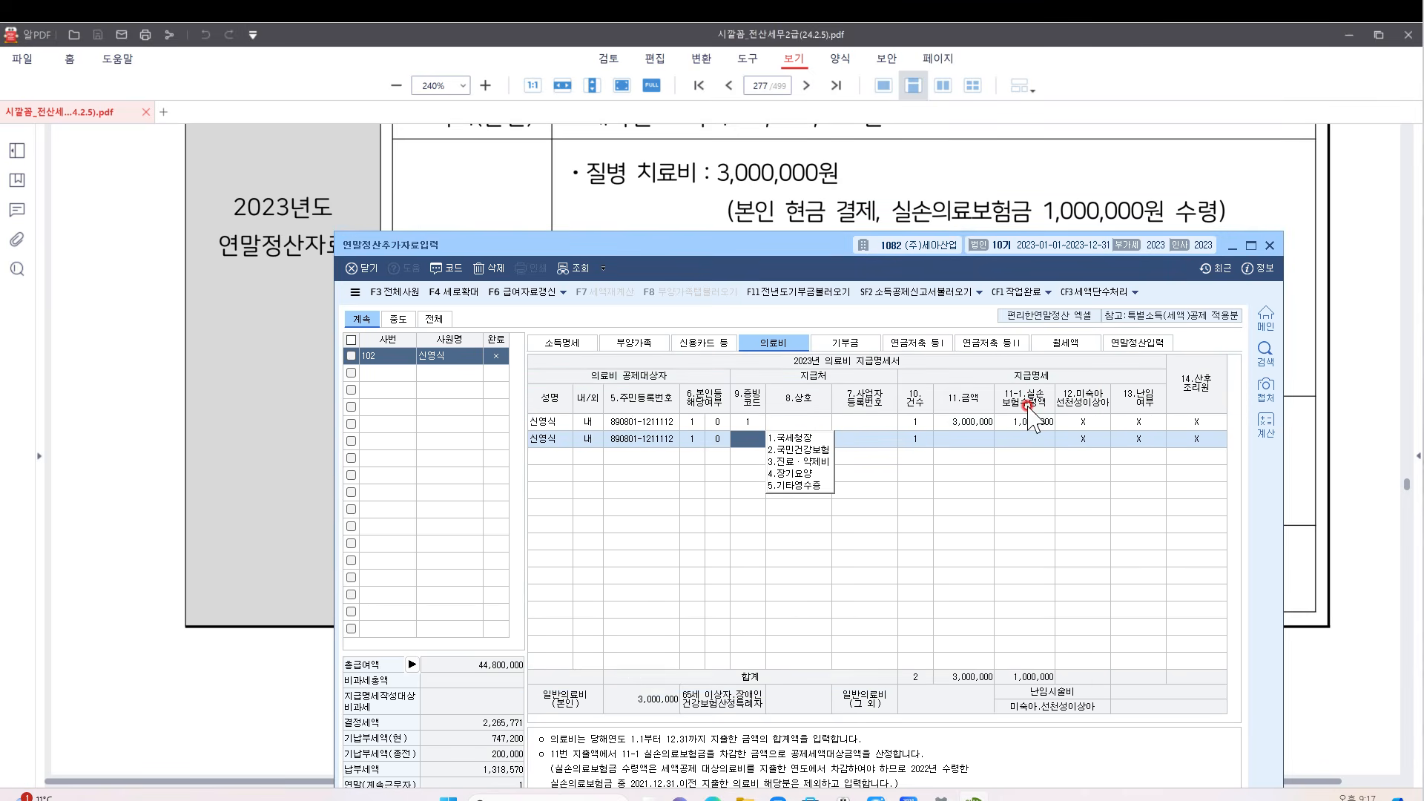
left_click_drag(1008, 247, 1026, 315)
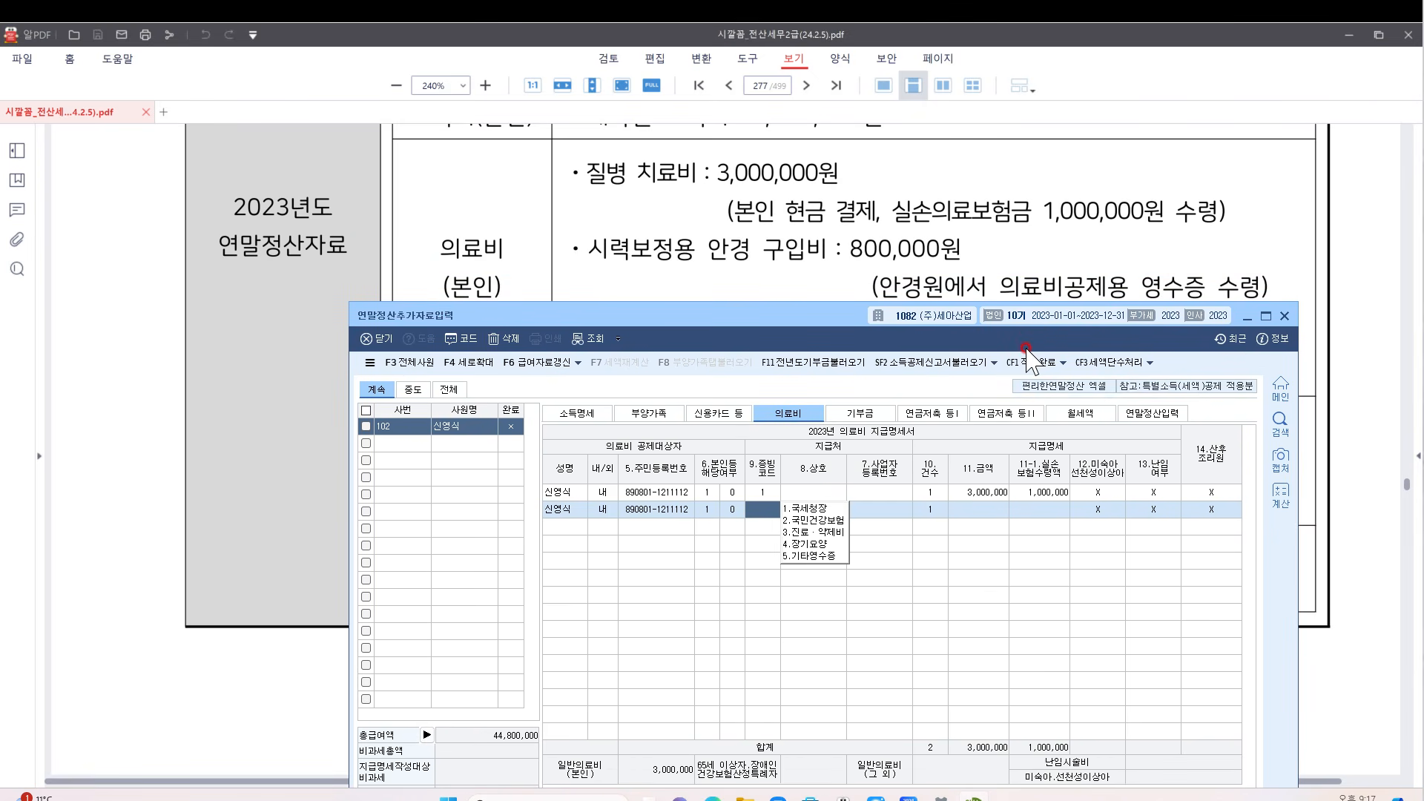
left_click(803, 556)
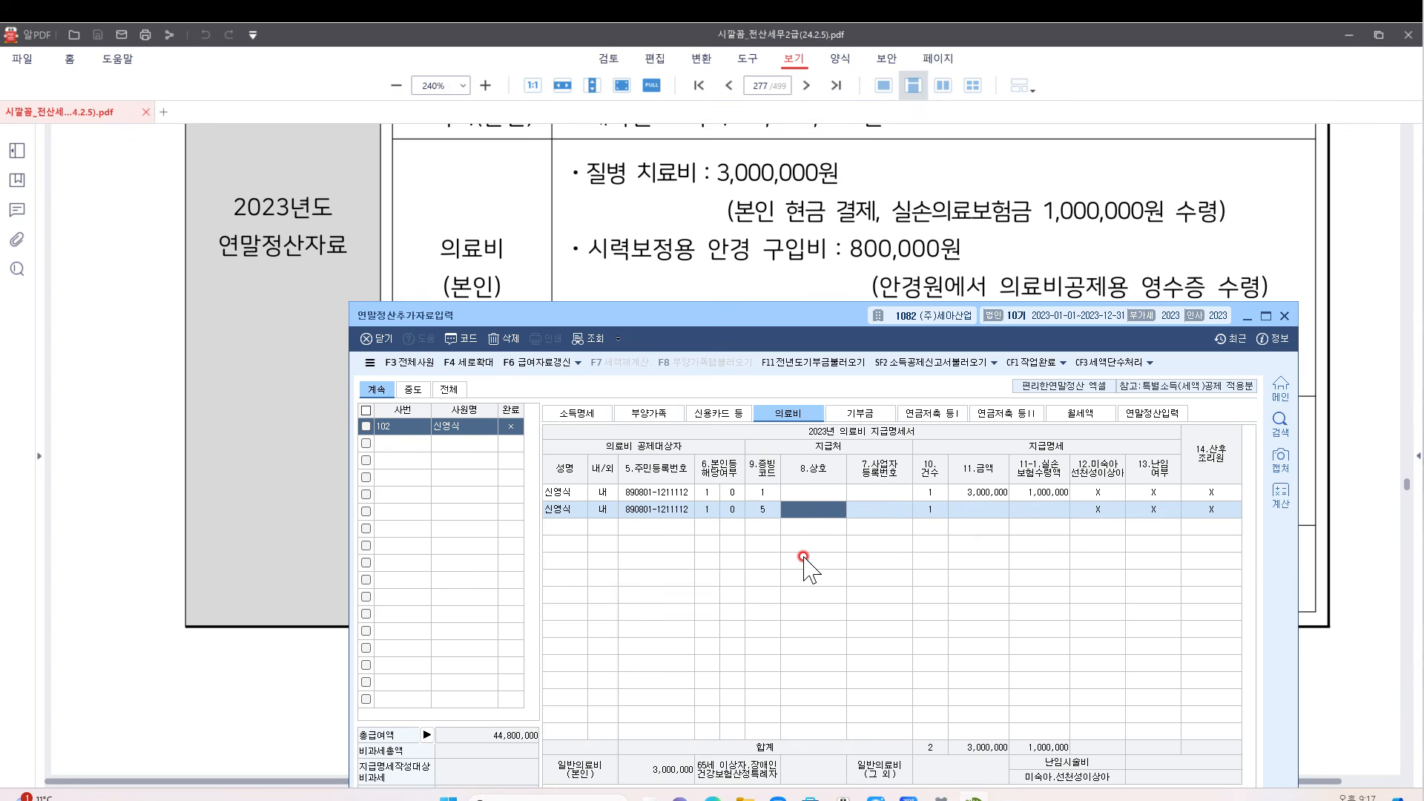
key("Return")
key("Return")
key("Return")
type("500,000")
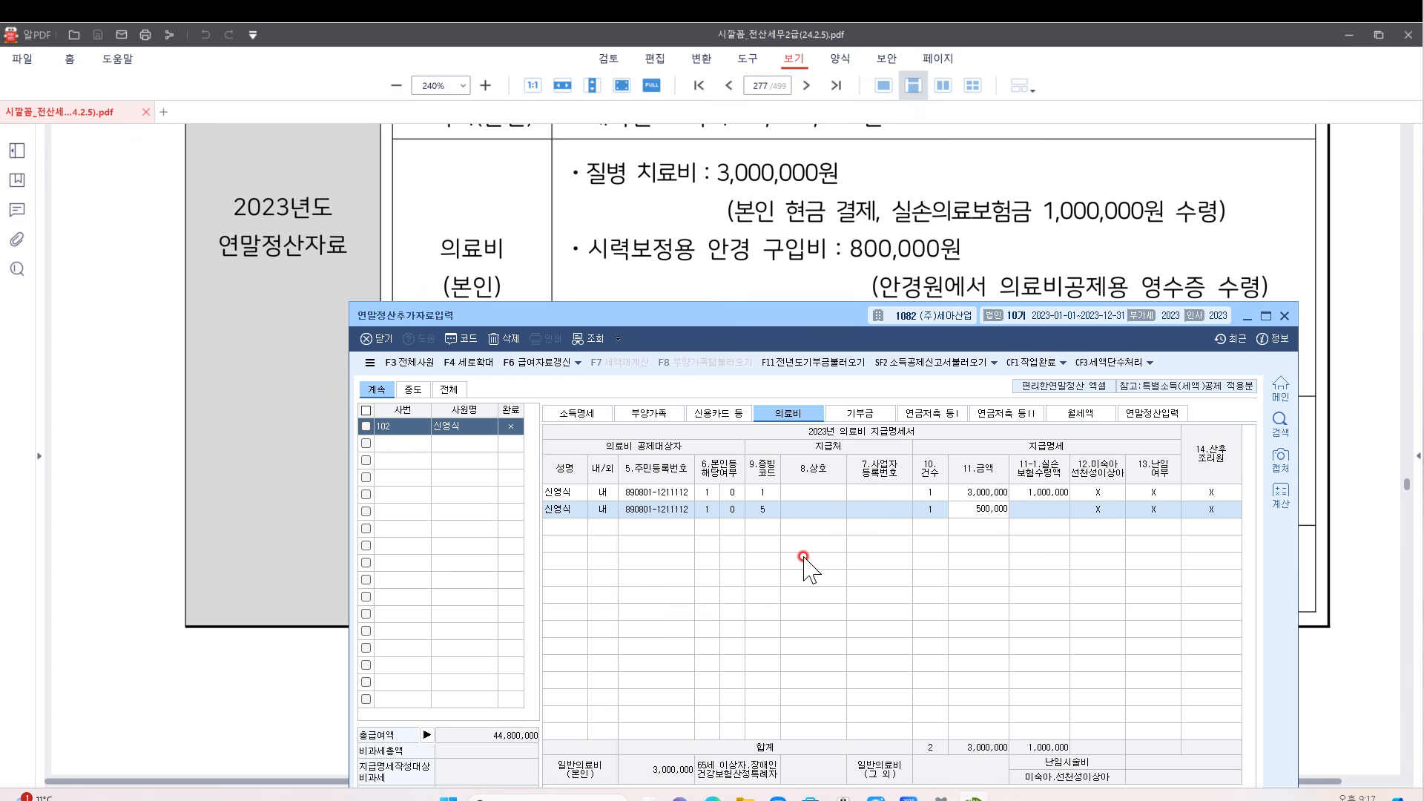
key("Return")
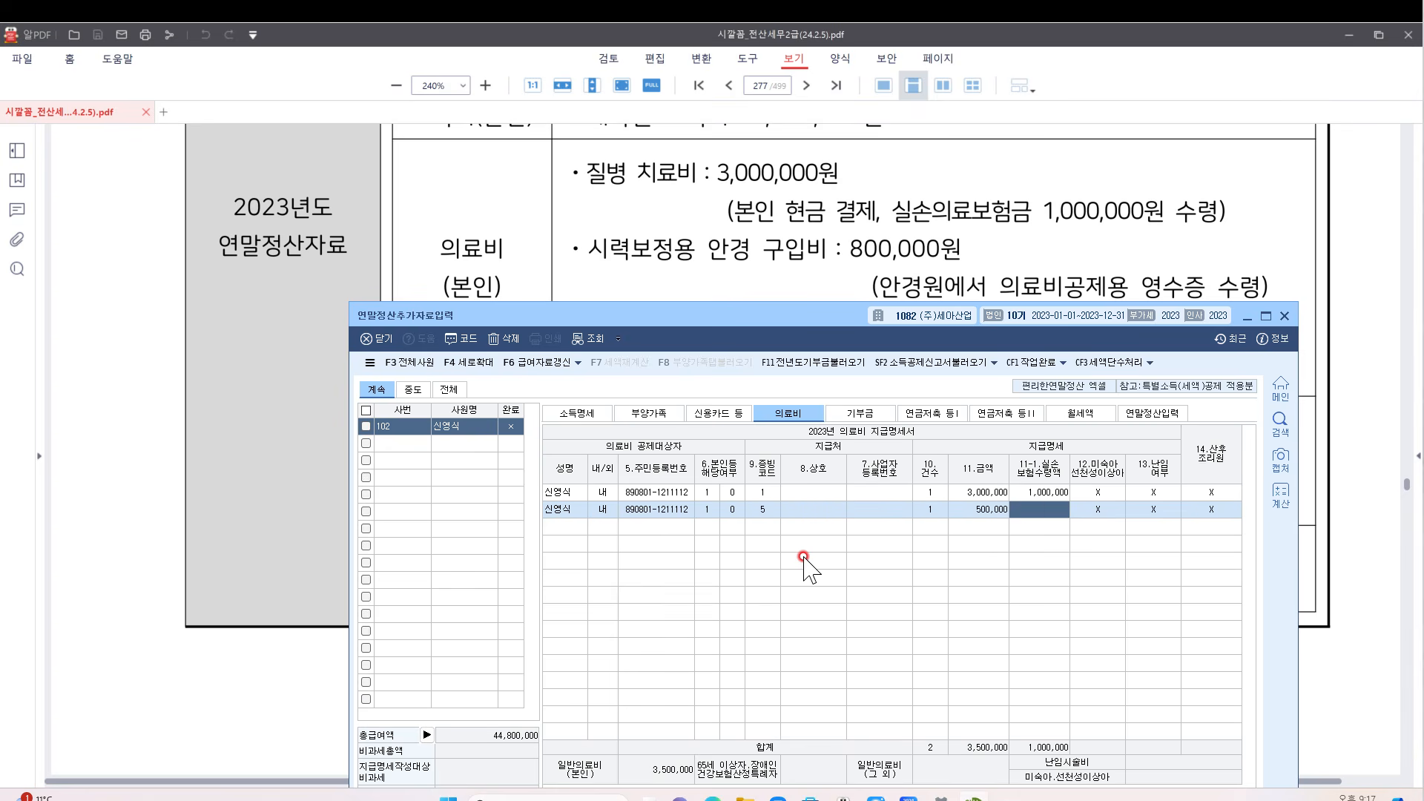
key("ctrl+2")
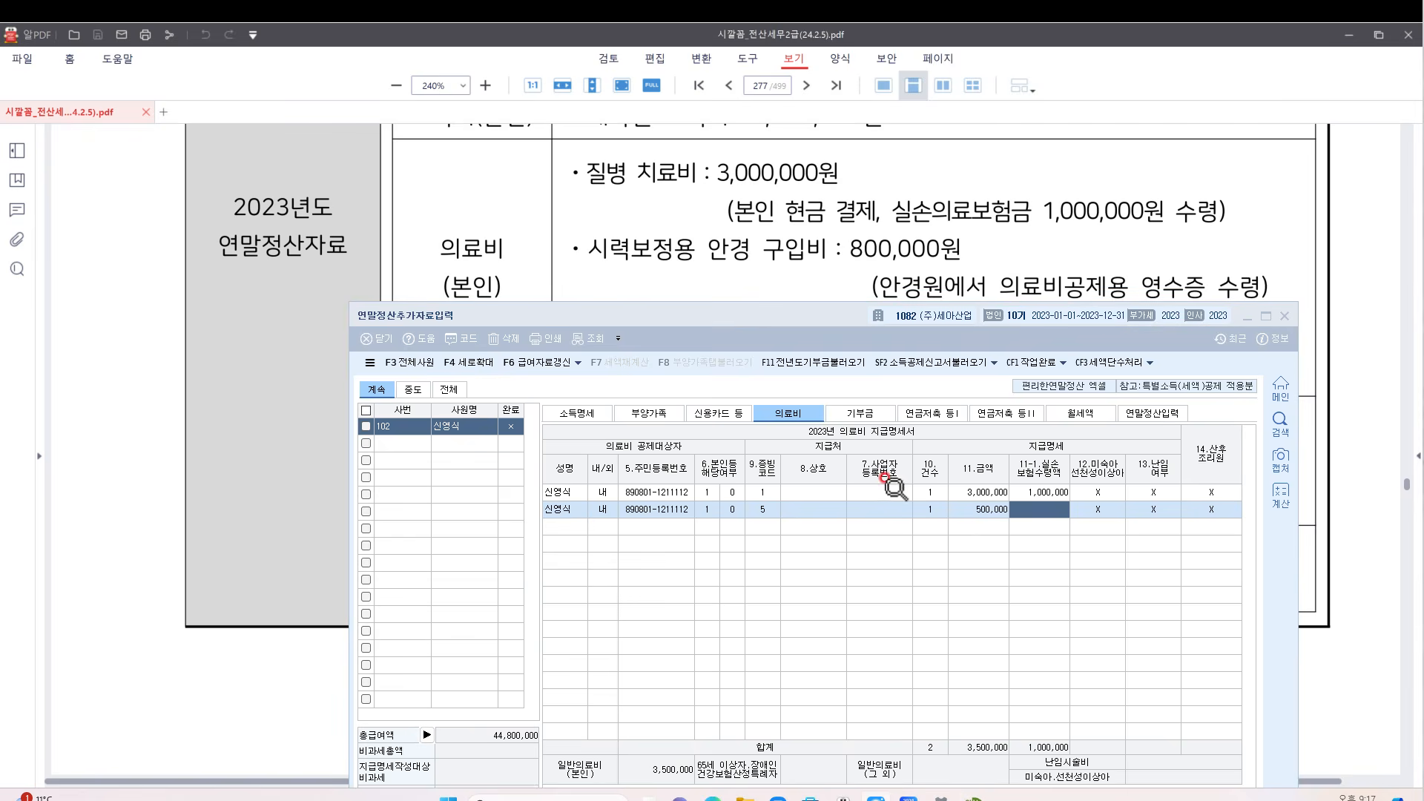
Briefly change the first medical row to 3,500,000, then restore it to 3,000,000
left_click(862, 593)
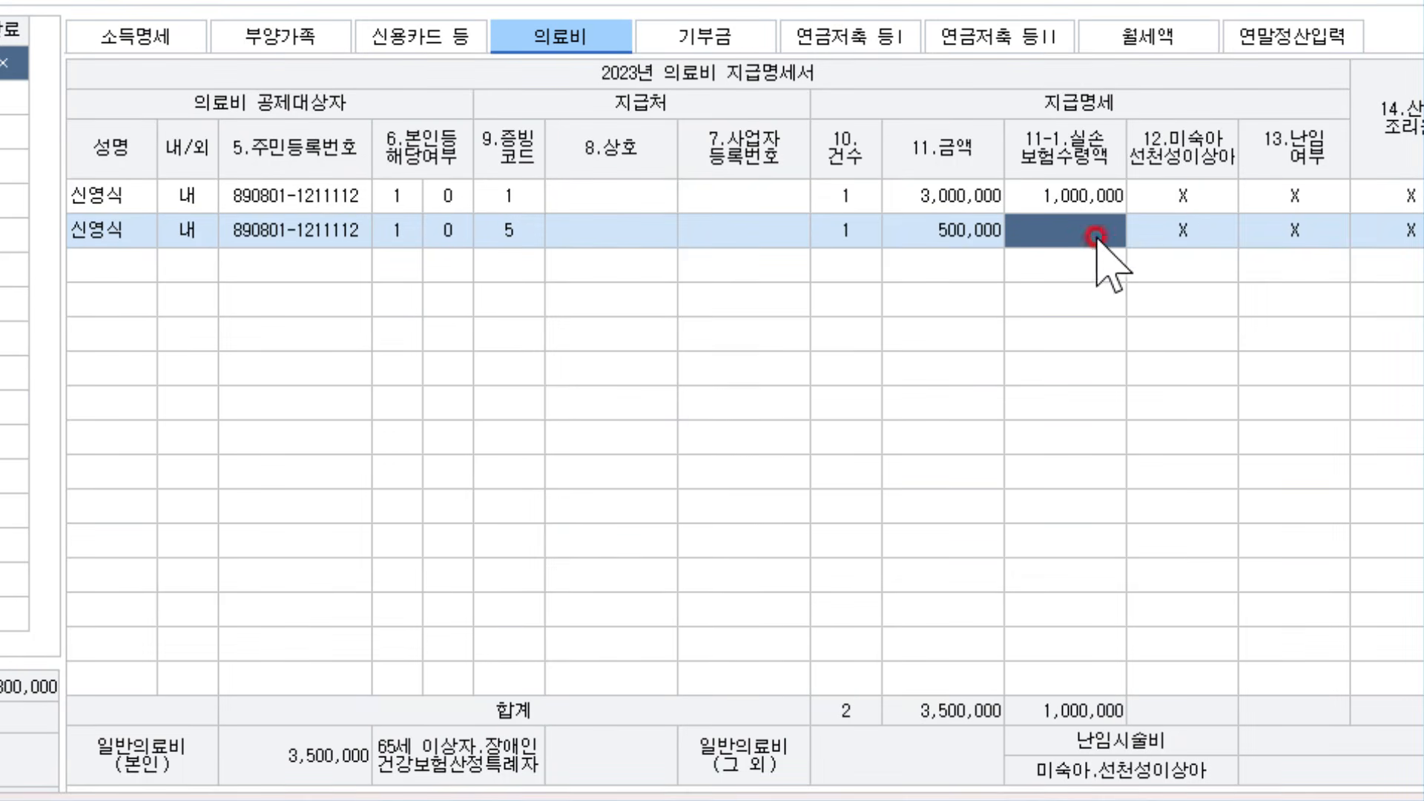
left_click(520, 230)
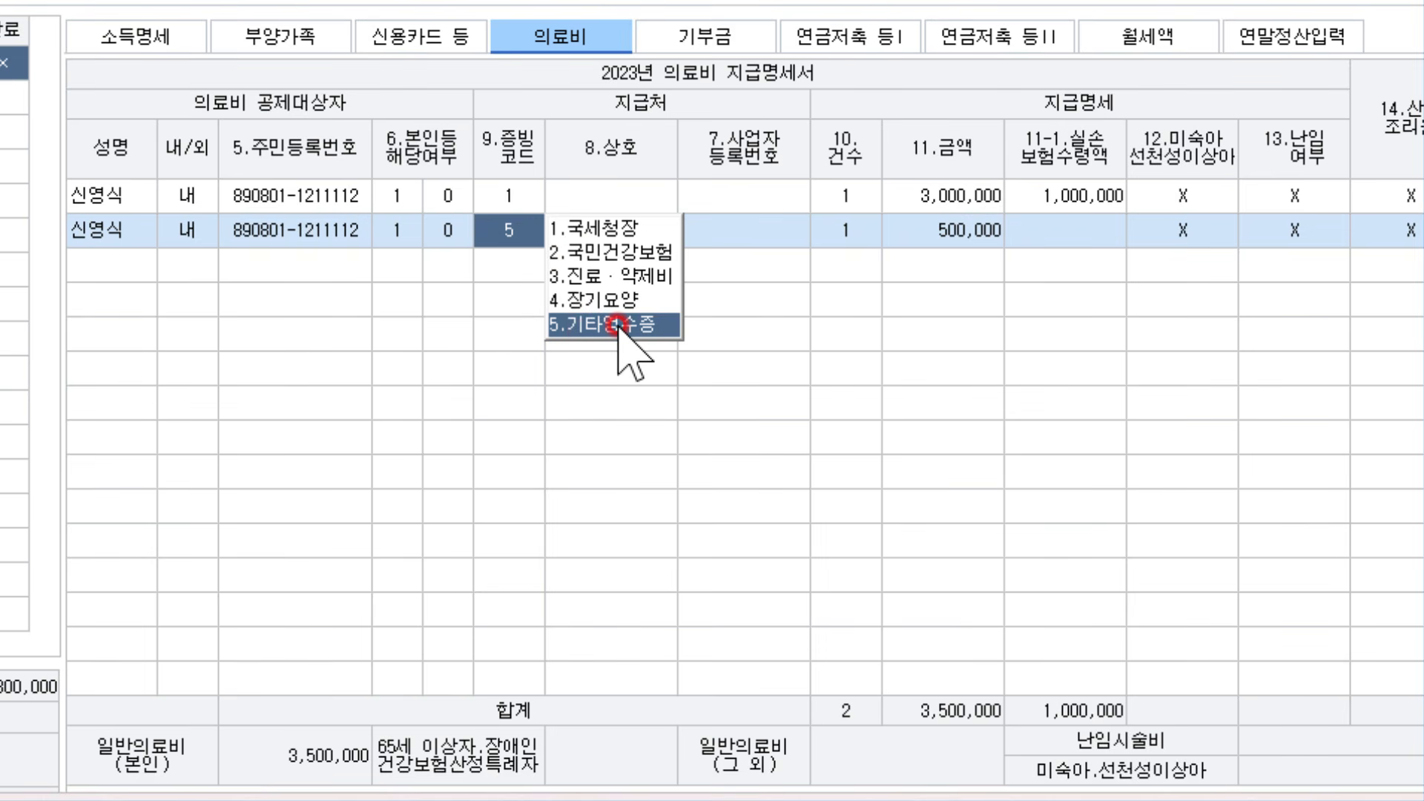
left_click(912, 236)
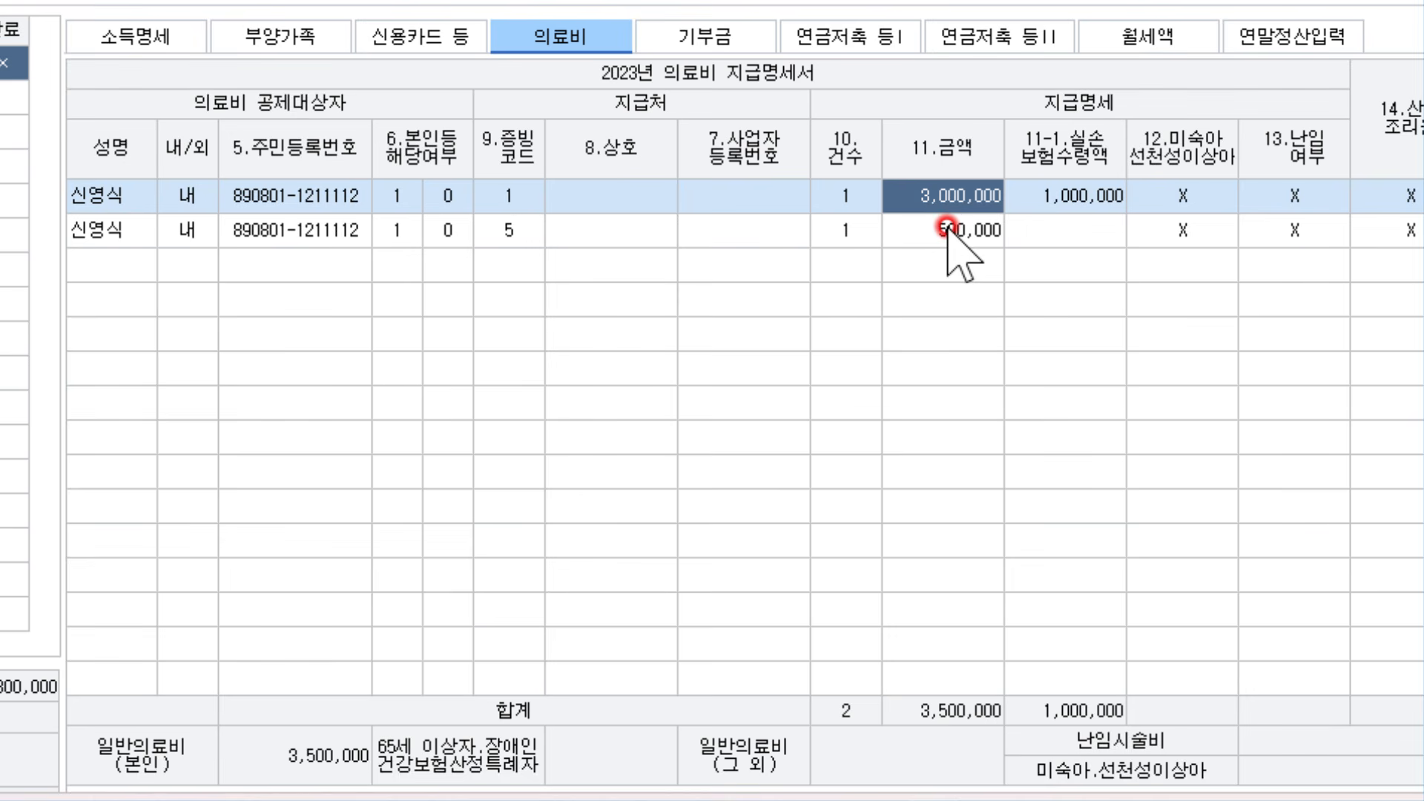
left_click(947, 229)
left_click(948, 203)
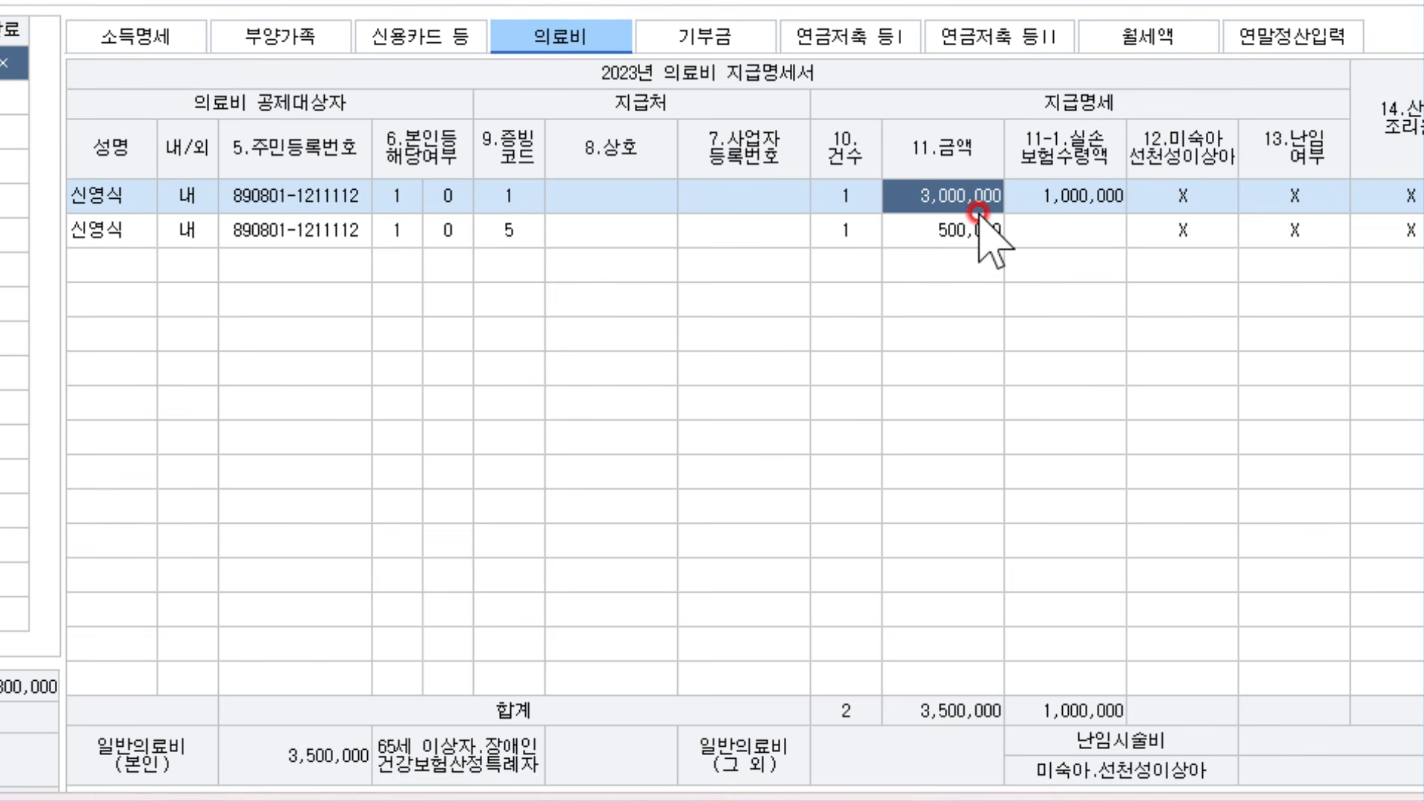
type("3500000")
key("Return")
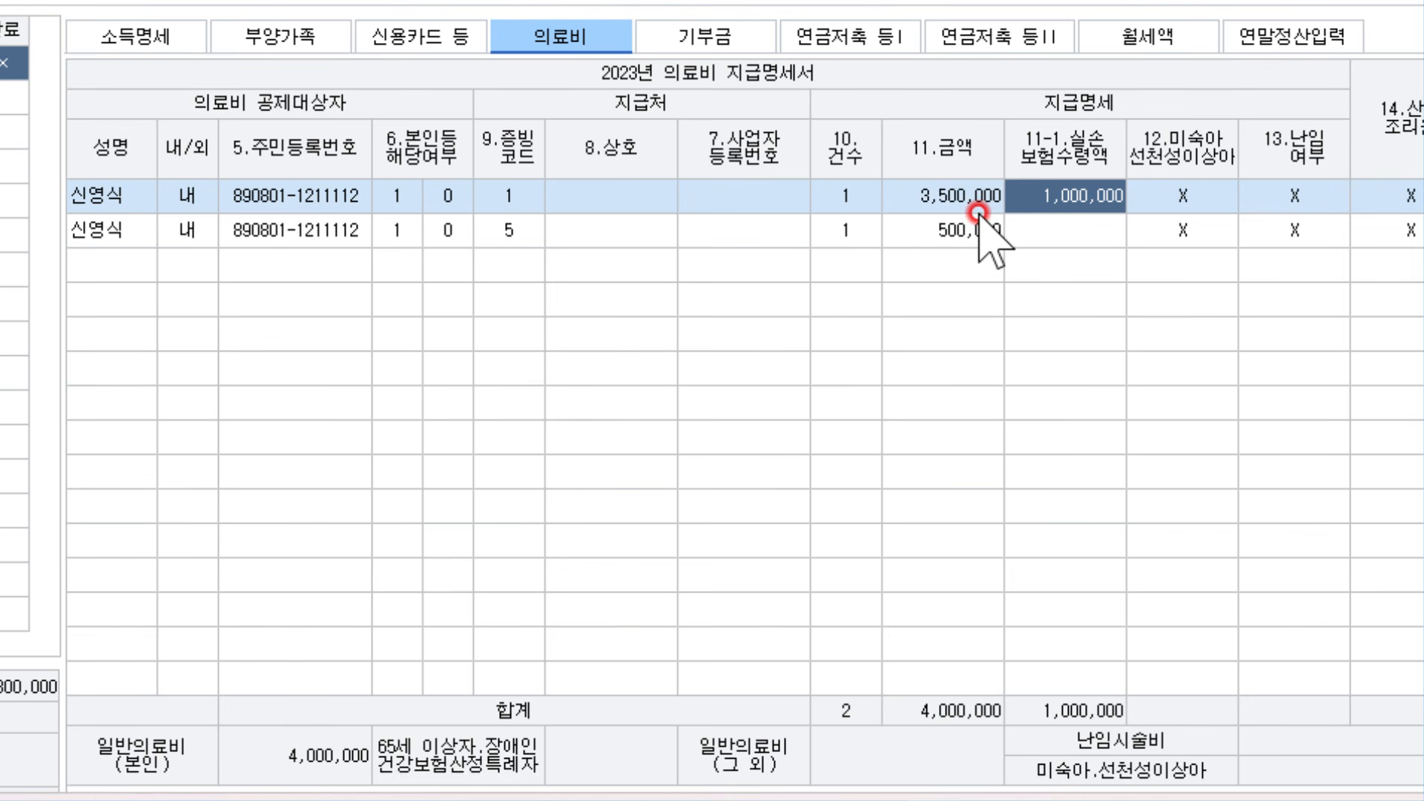
left_click(978, 212)
type("3000000")
key("Return")
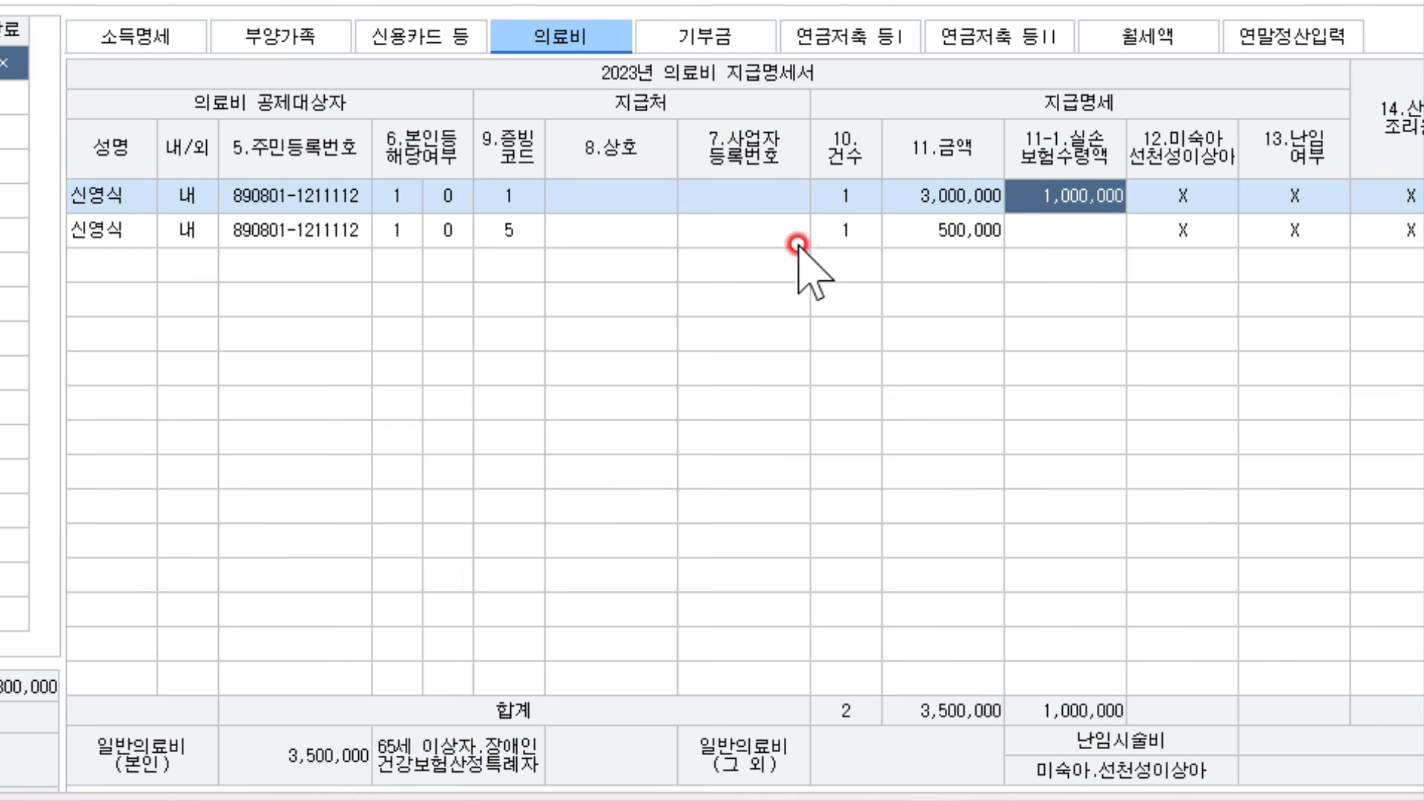
Verify the second row stays at 500,000 under code 5, then switch back to the PDF
left_click(985, 221)
left_click(973, 205)
left_click(965, 234)
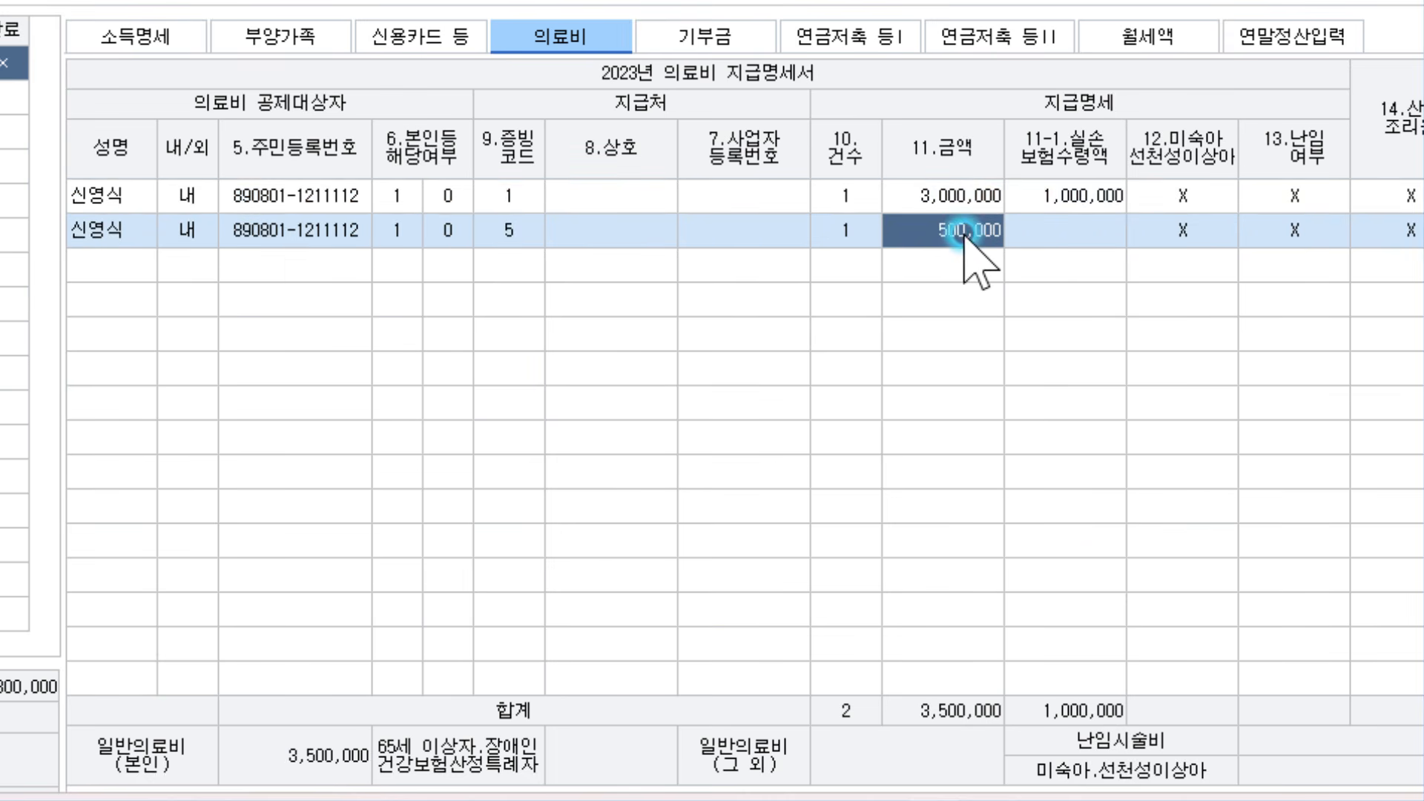
left_click(494, 235)
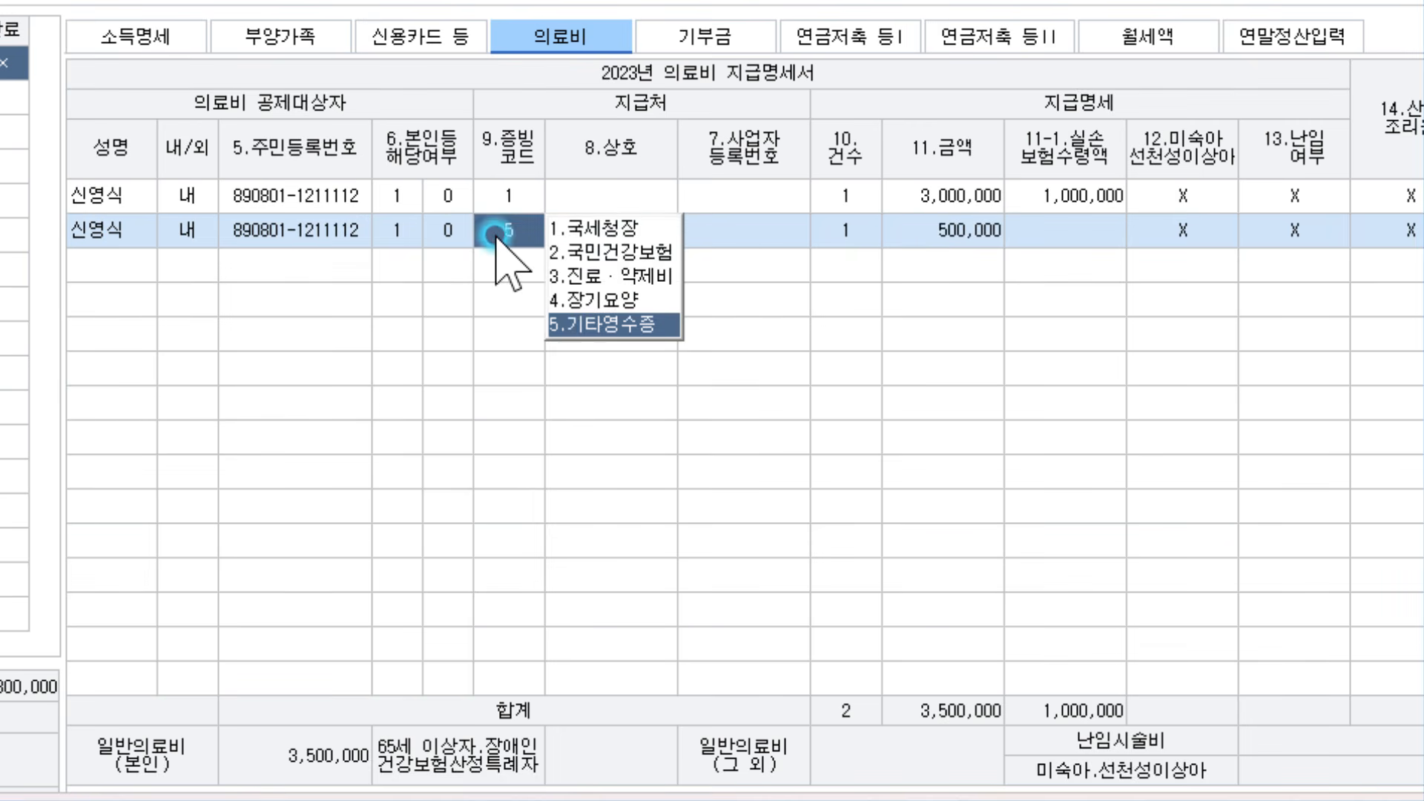
left_click(610, 225)
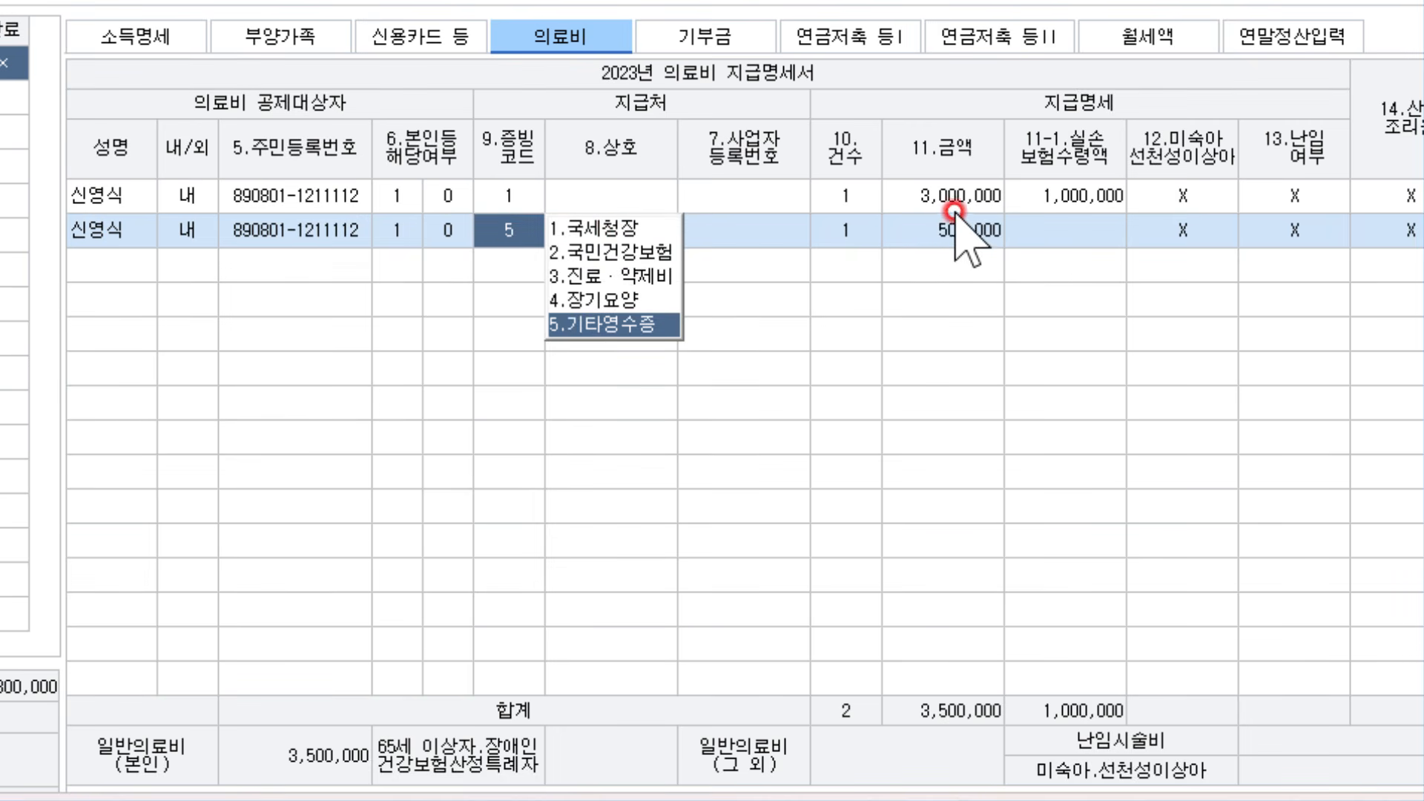
left_click(994, 210)
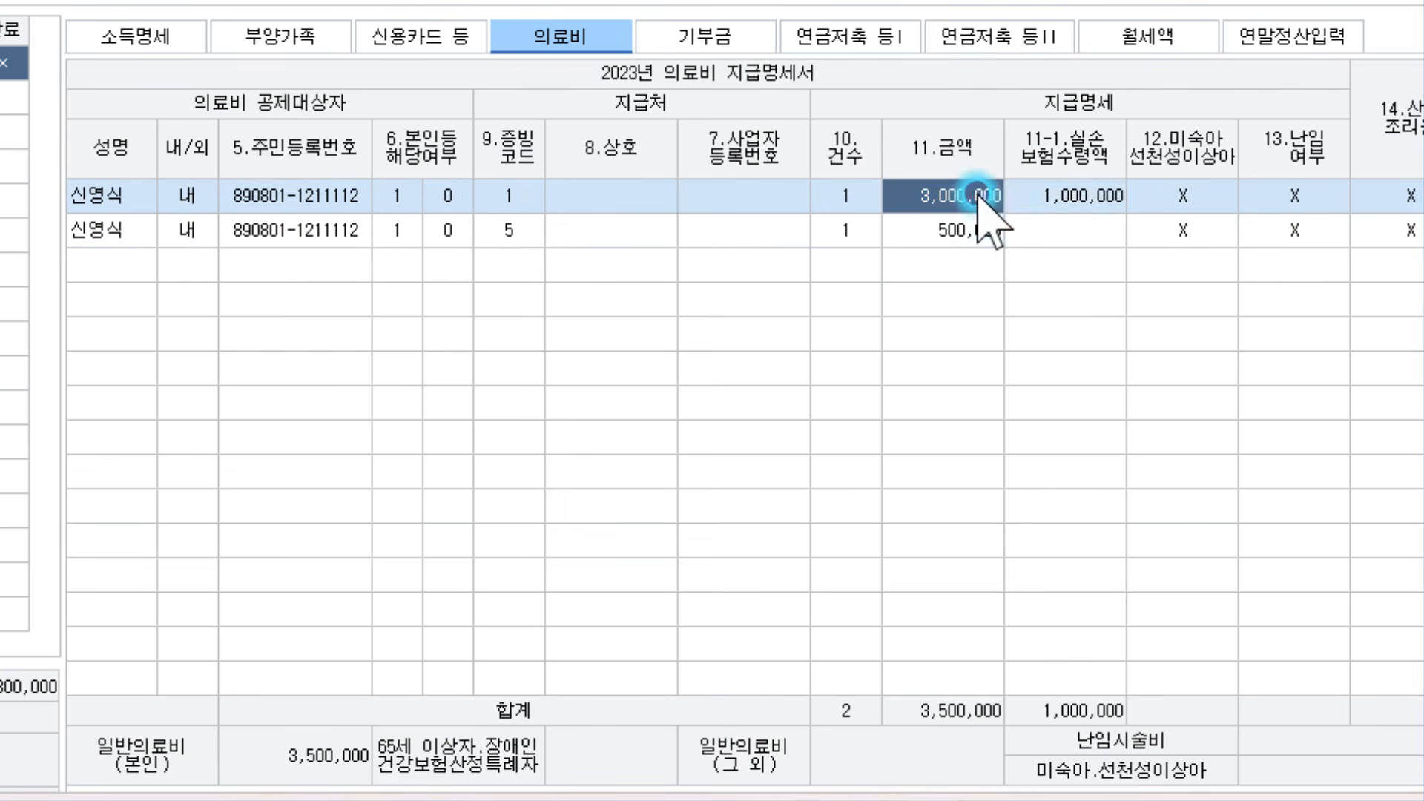
left_click(1050, 195)
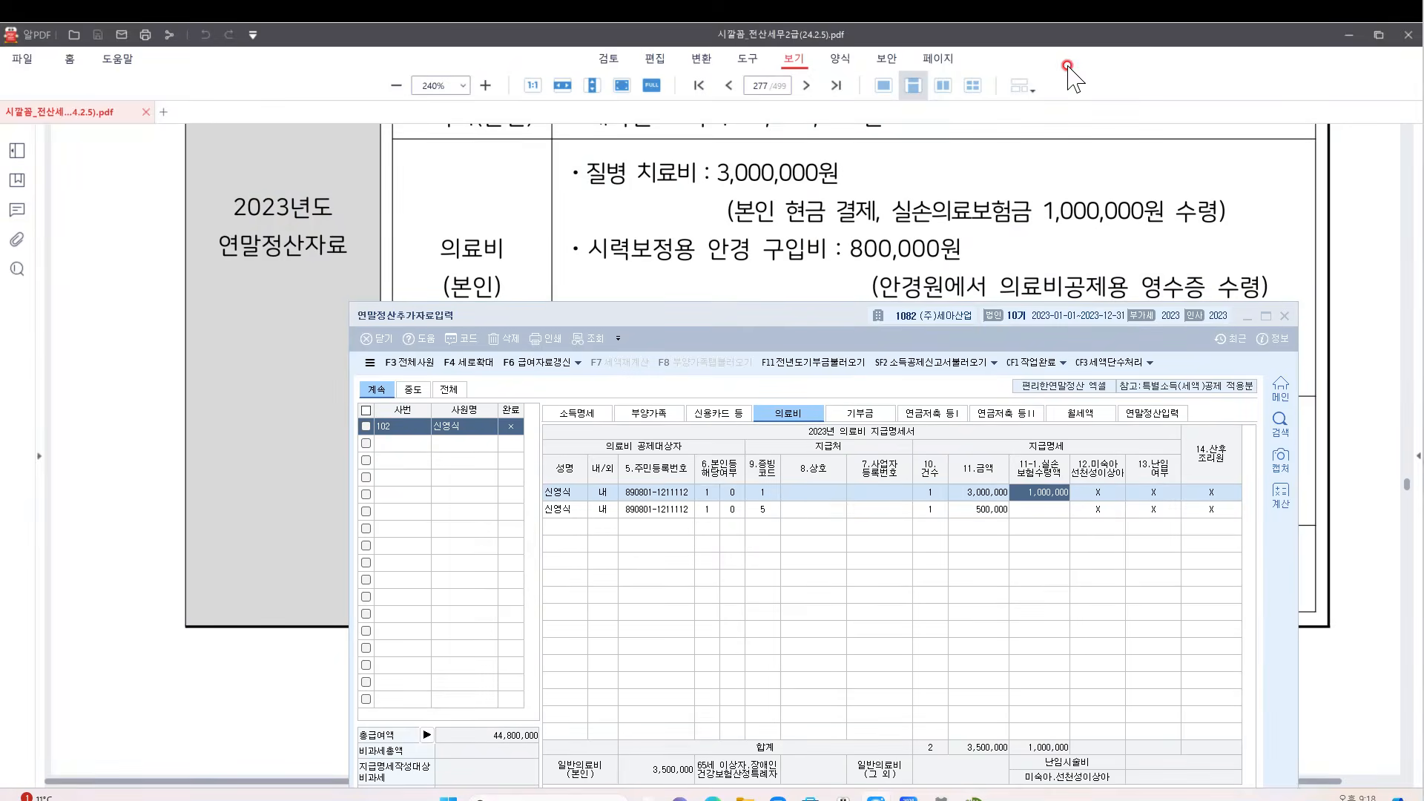
left_click(995, 245)
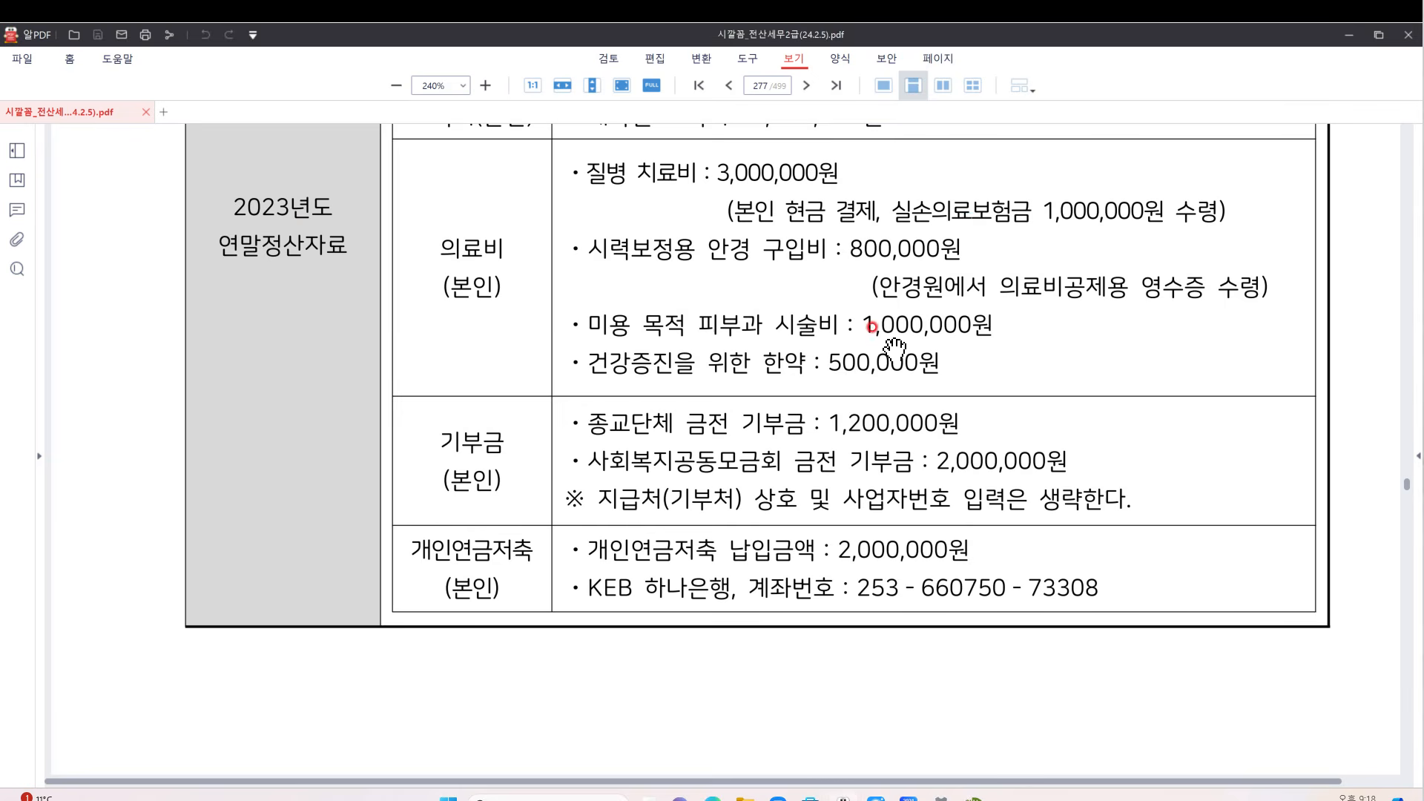
Go to the 기부금 tab's entry page and select the employee (본인) as donor
scroll(894, 348, "down", 5)
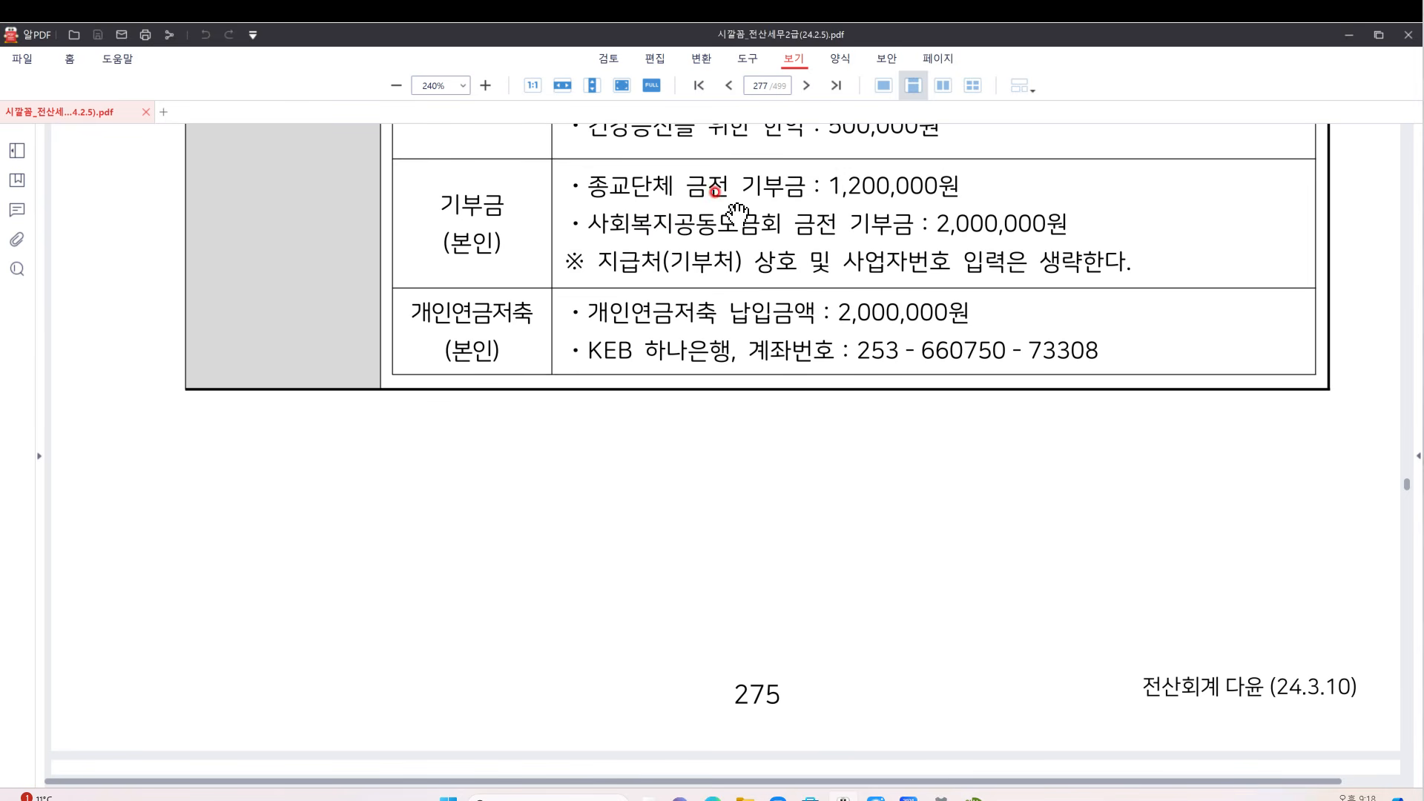
left_click(974, 799)
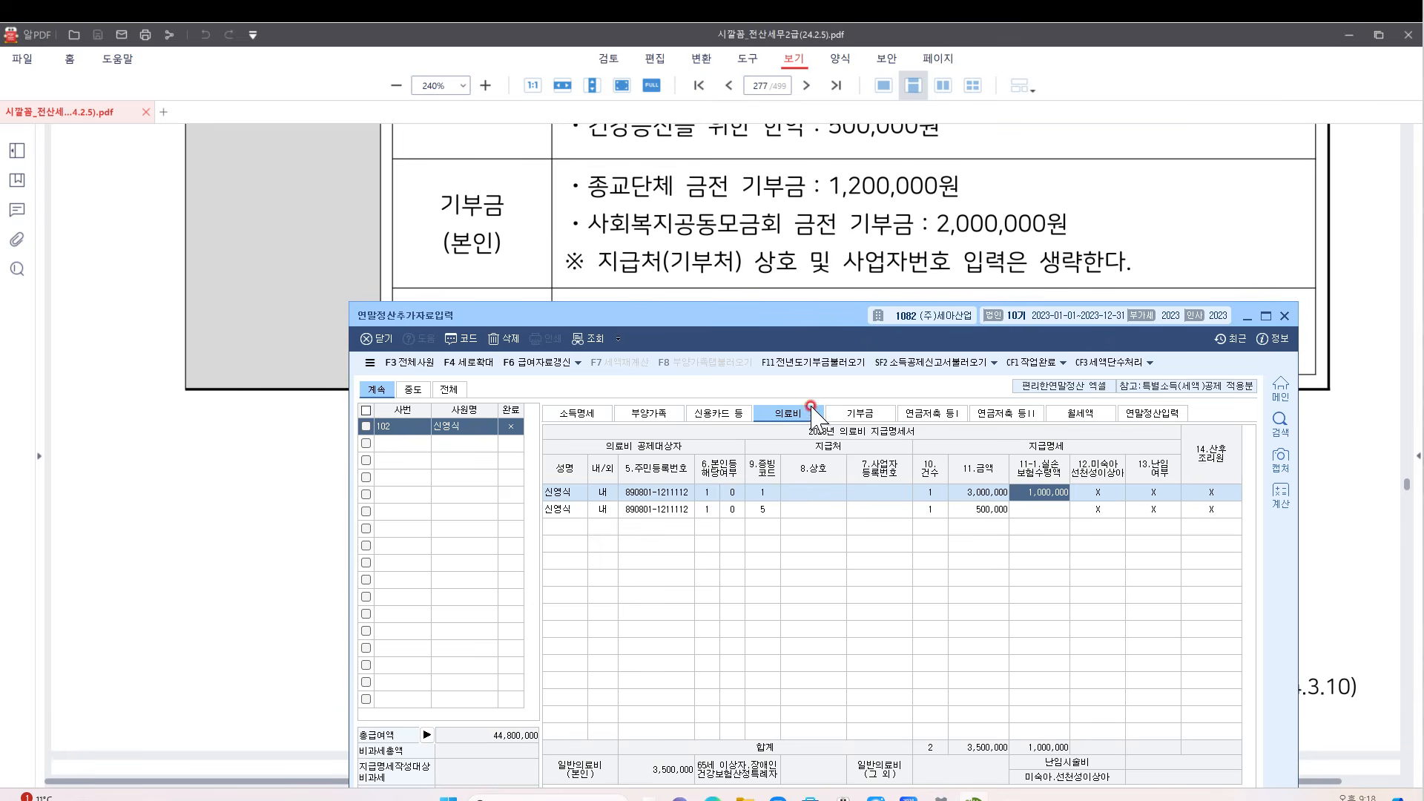
left_click(875, 413)
left_click_drag(850, 320, 833, 310)
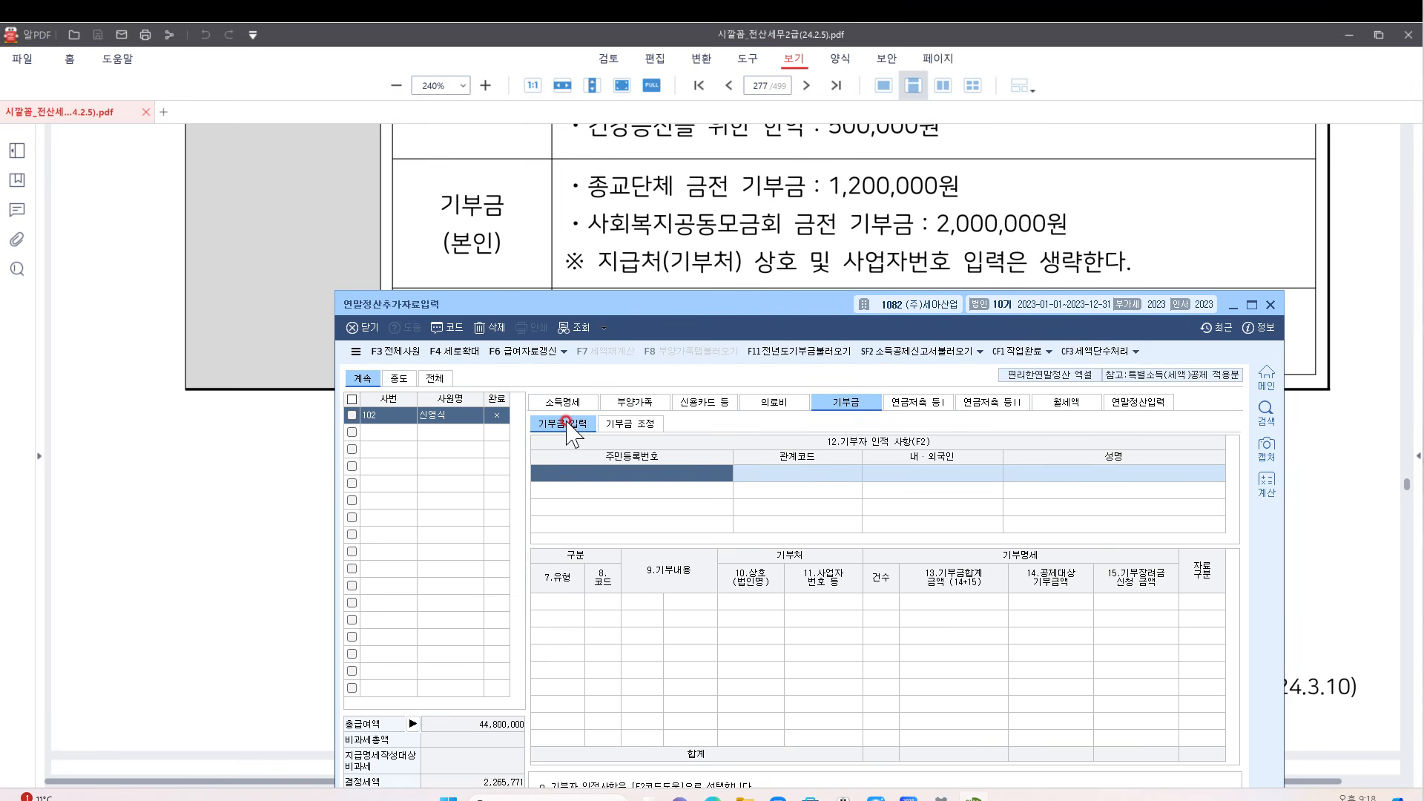
left_click(635, 424)
left_click(594, 426)
left_click(657, 424)
left_click(578, 424)
double_click(667, 472)
key("Return")
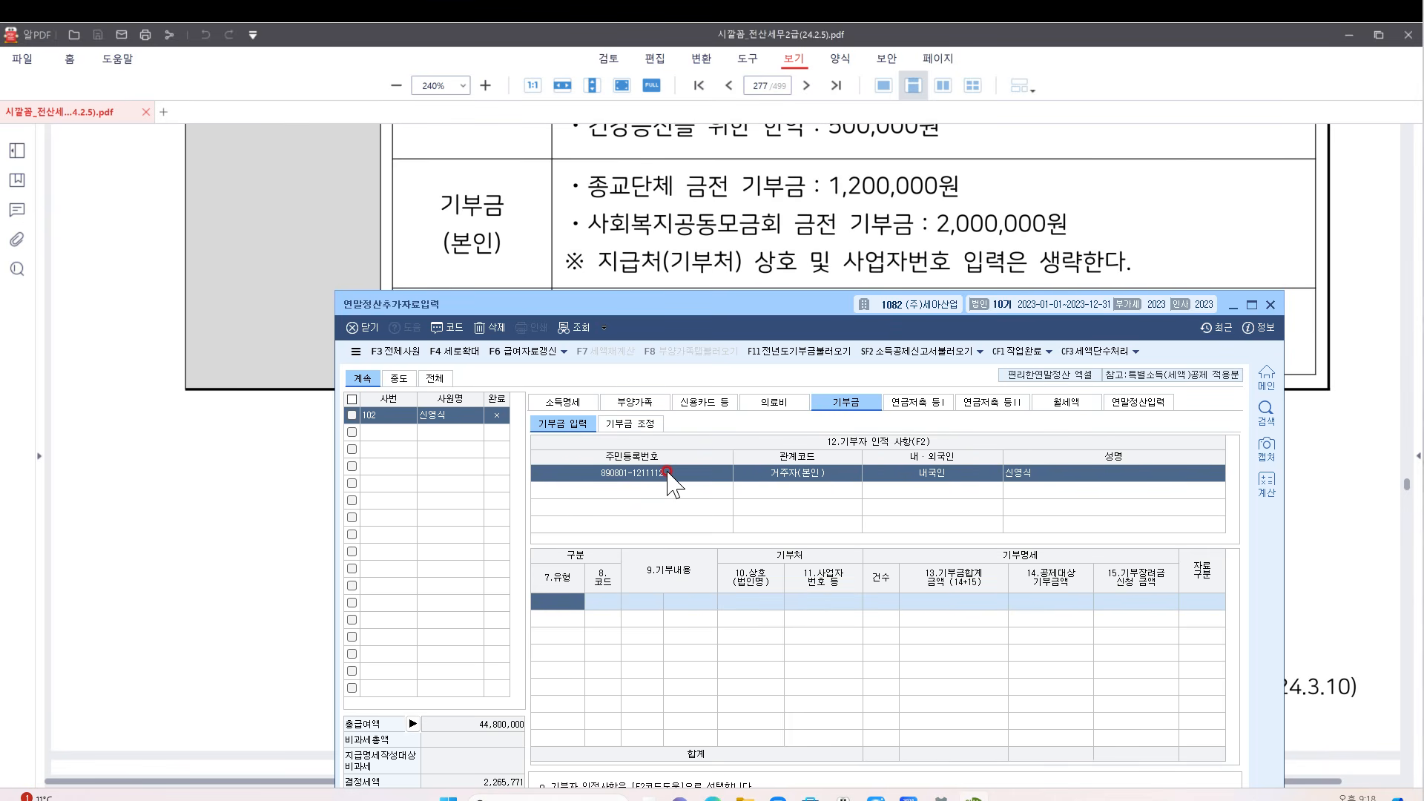
Add a 1,200,000 cash religious donation under code 41
key("F2")
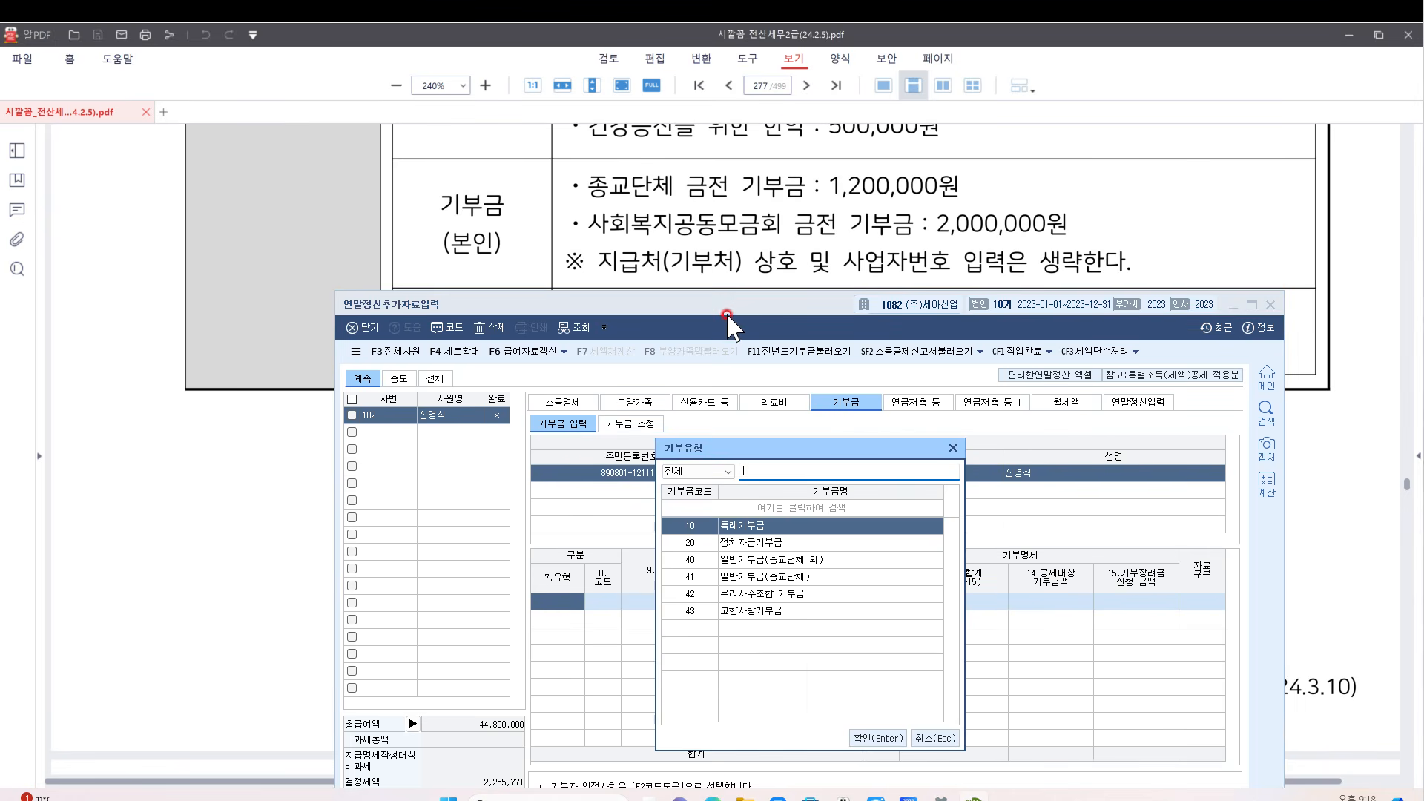
key("Down")
key("Down")
key("Down")
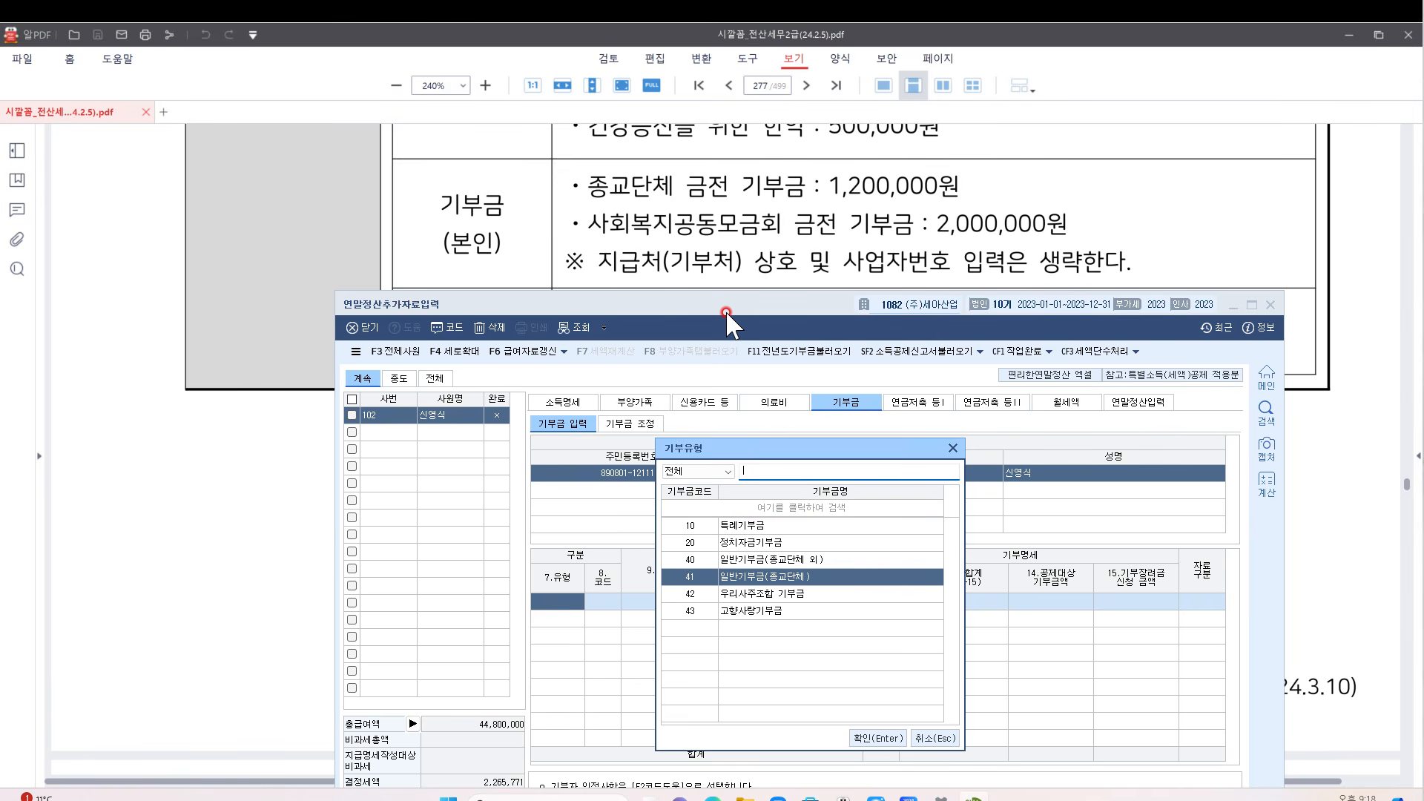
key("Return")
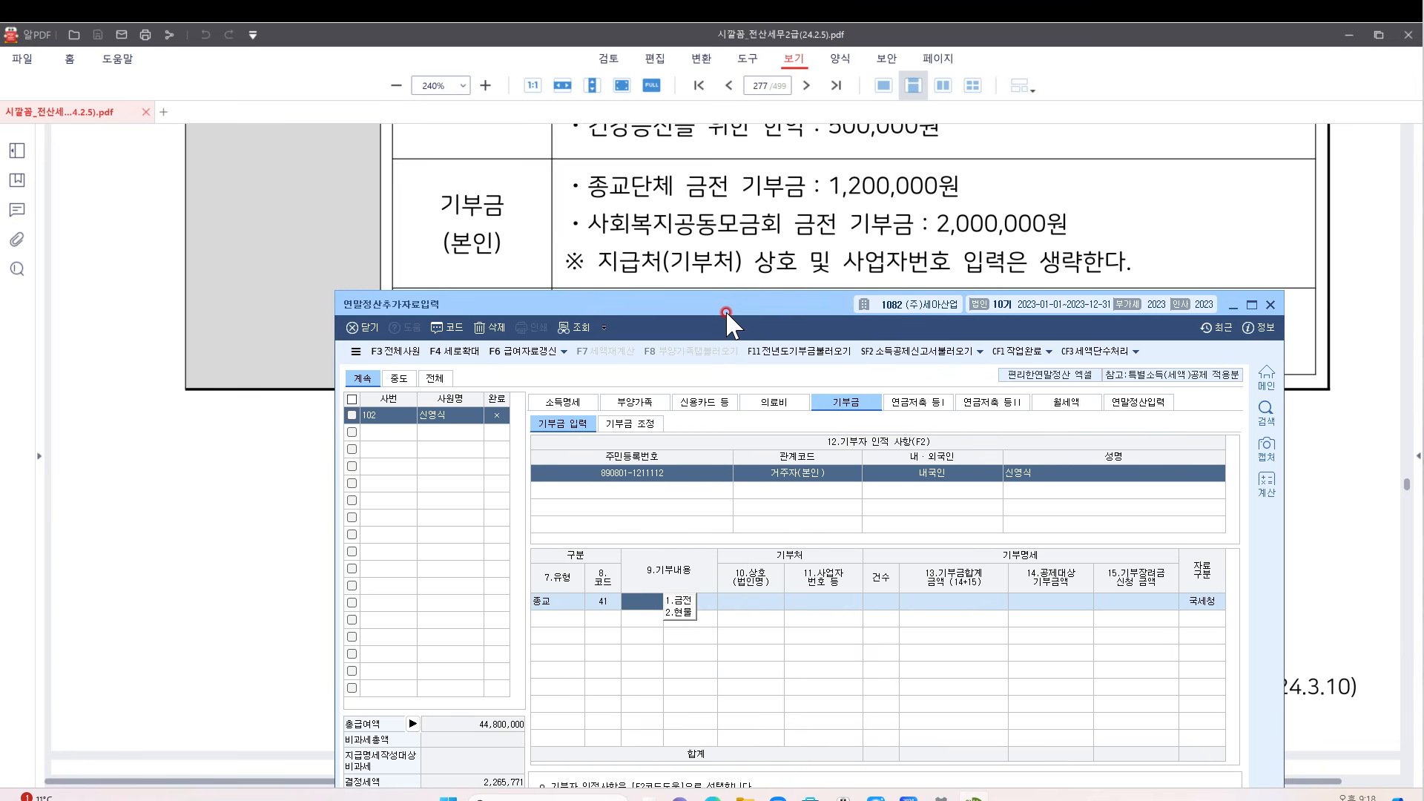
key("1")
key("Return")
key("Return")
key("Return")
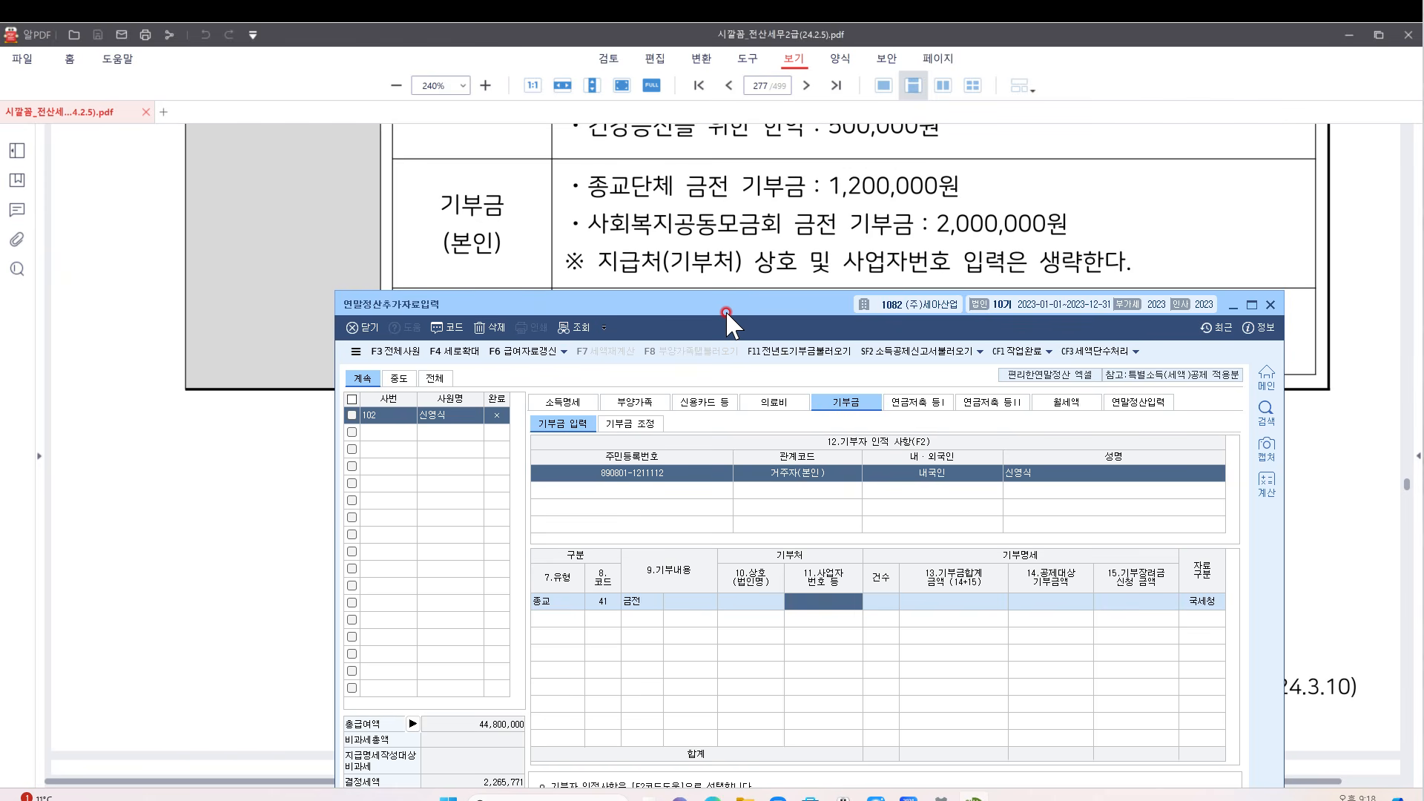
type("1")
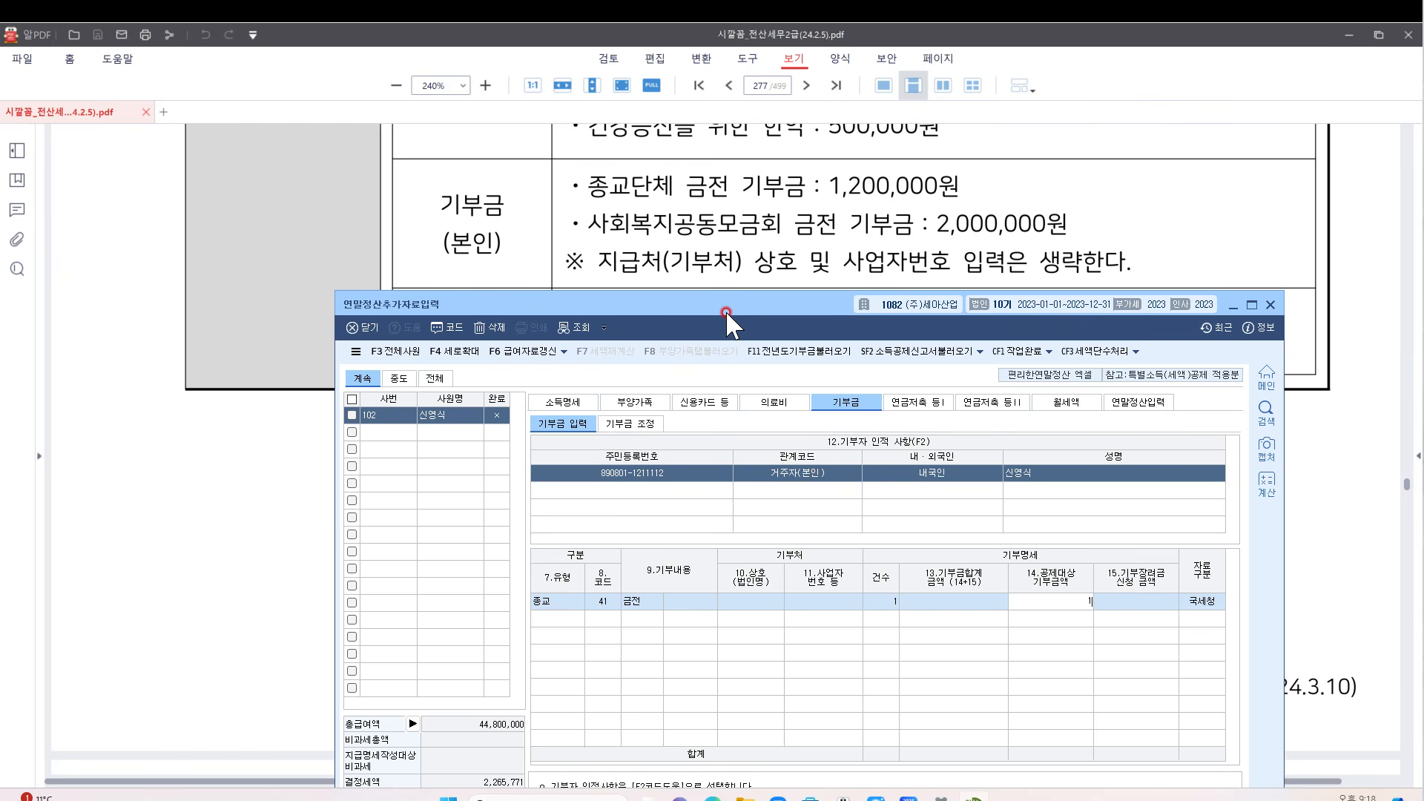
type(",200,000")
key("Return")
key("Return")
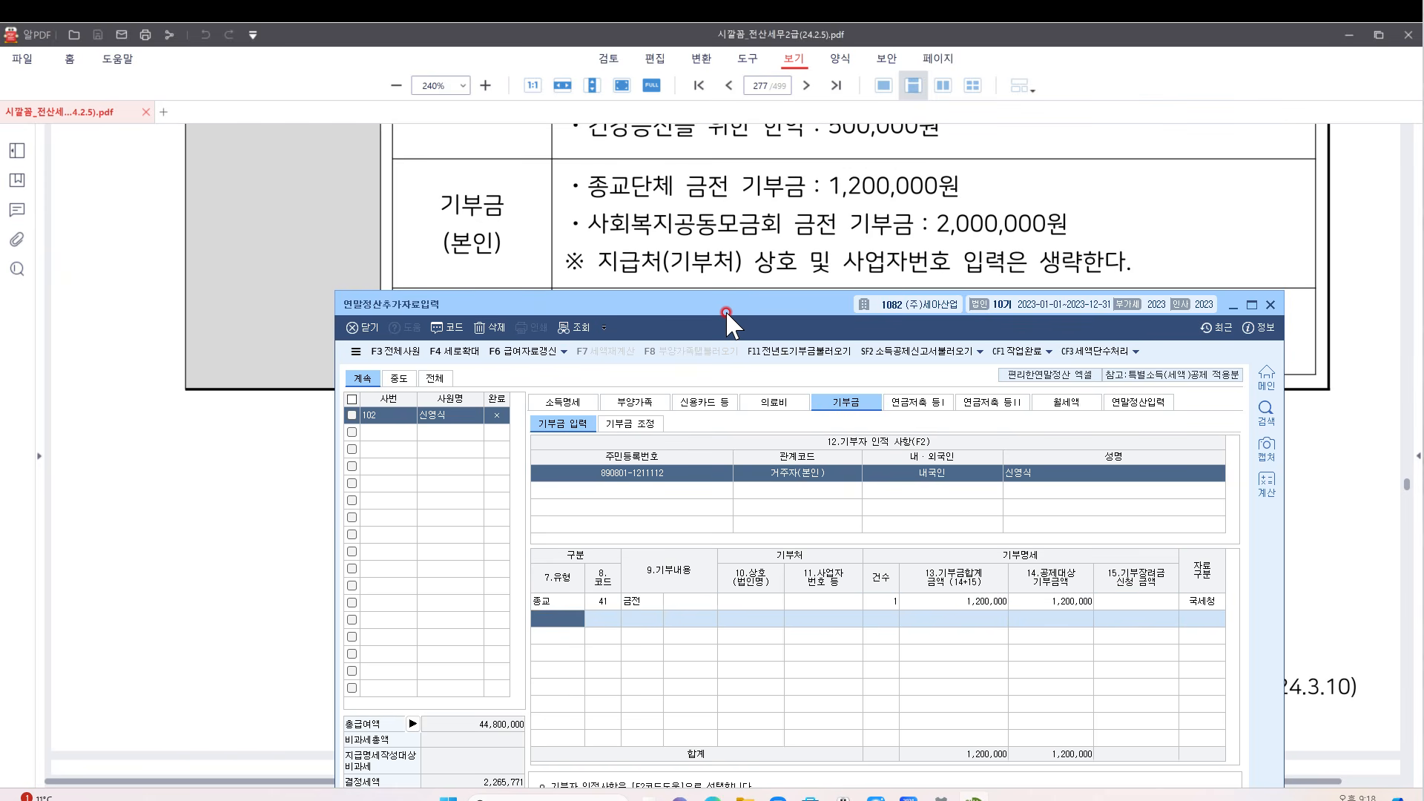
Add the 2,000,000 cash special donation row under code 10
key("F2")
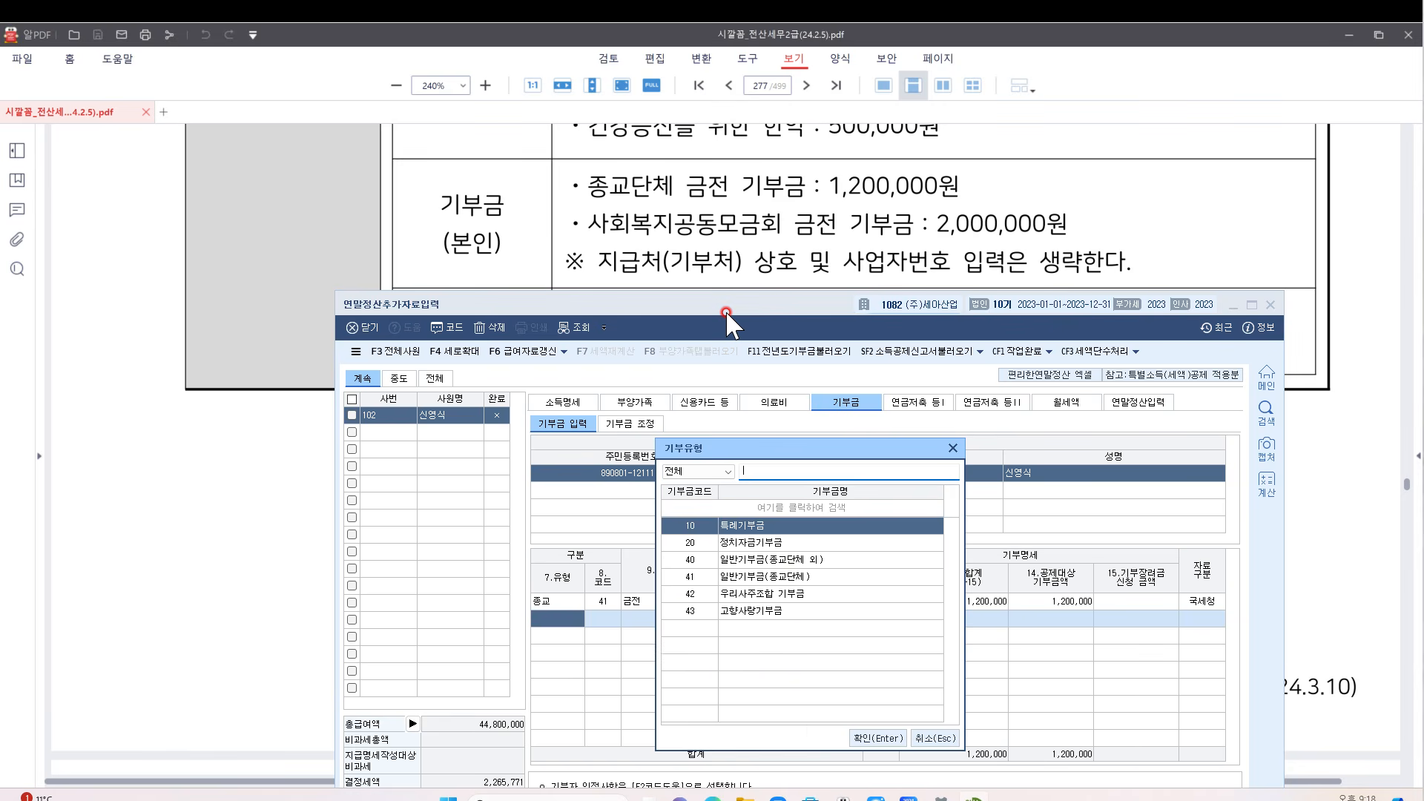
key("Down")
key("Down")
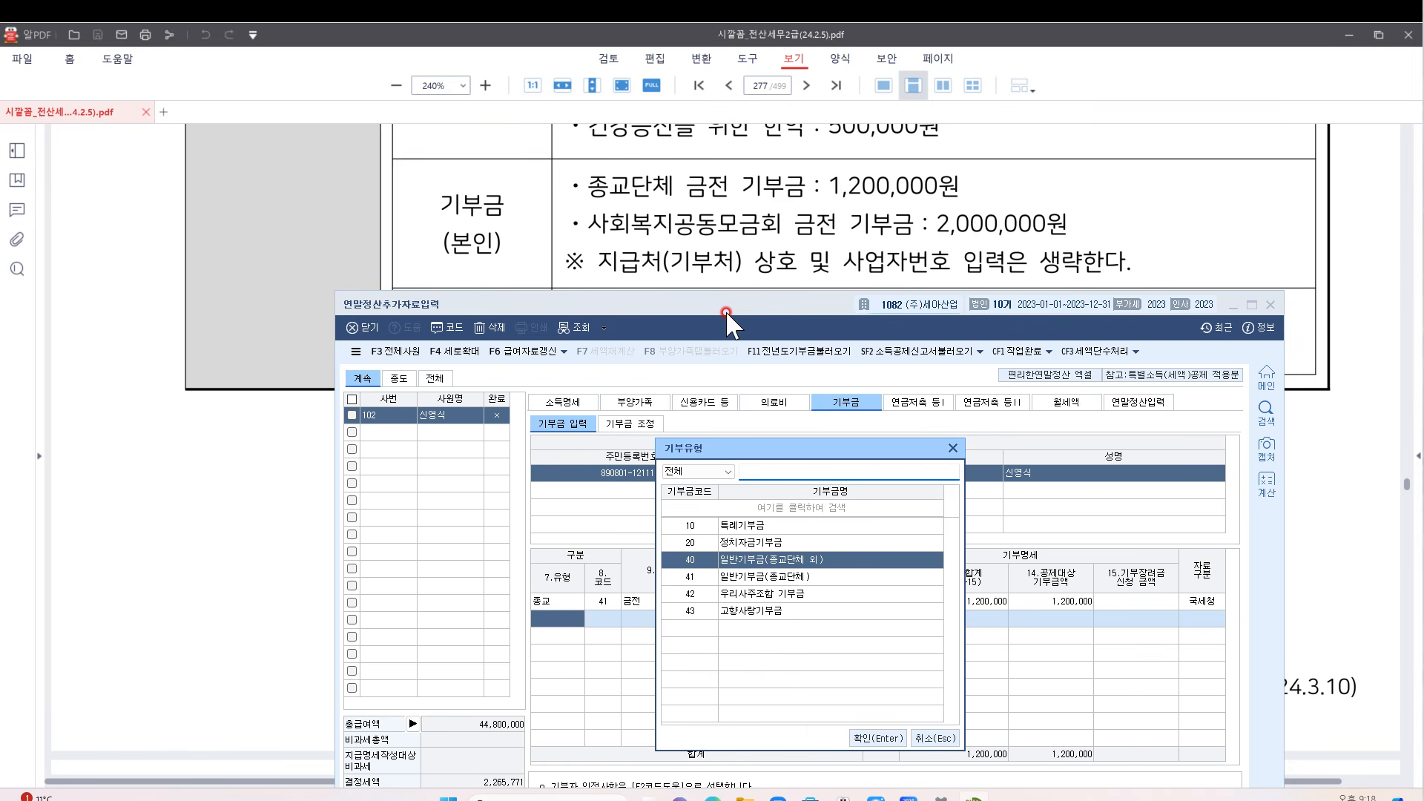
key("Down")
key("Up")
key("Up")
key("Up")
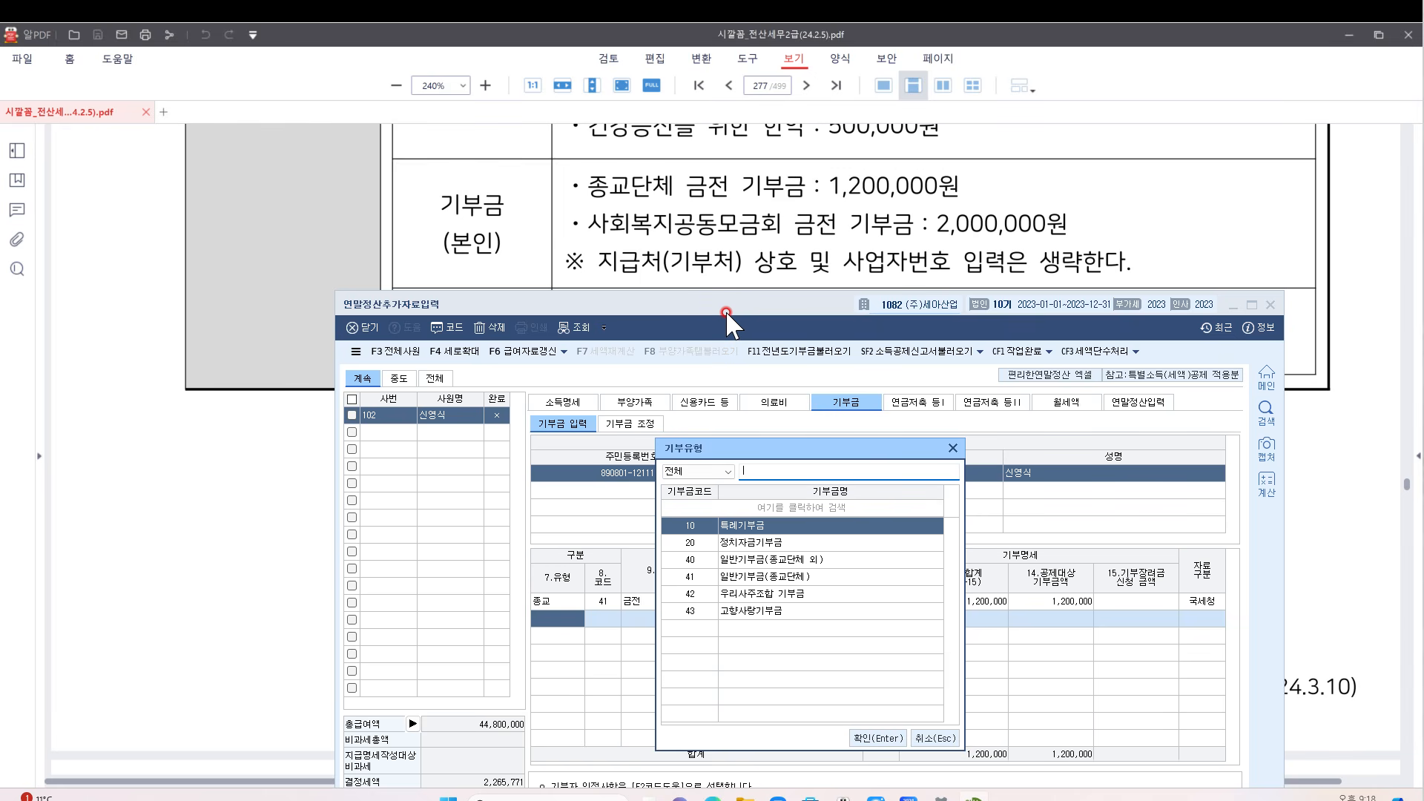
key("Return")
key("1")
key("Return")
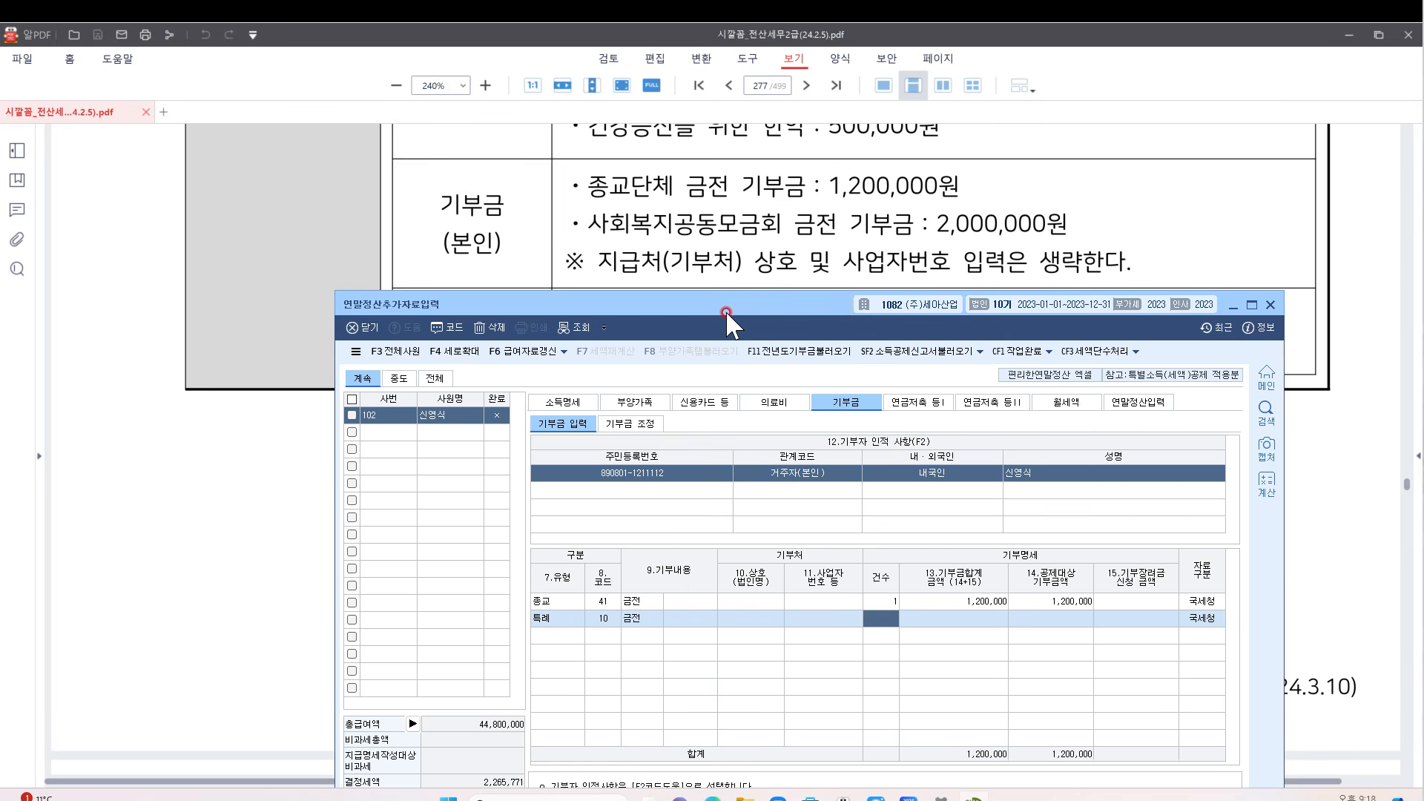
key("Return")
key("Return")
key("Return")
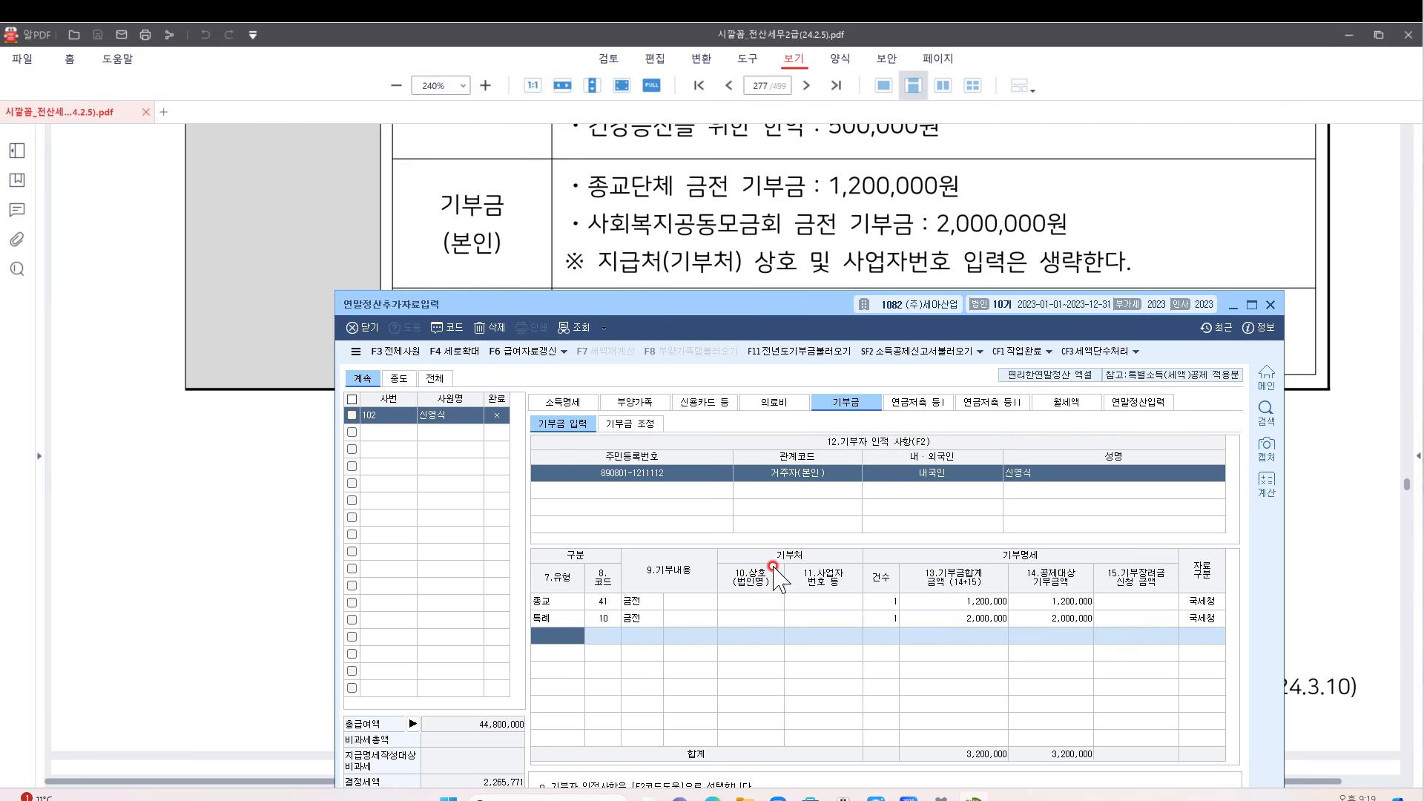
Check the 2023 adjustment's deduction and carryover cells for the 2,000,000 and 1,200,000 donations, then start 공제금액계산
left_click(630, 424)
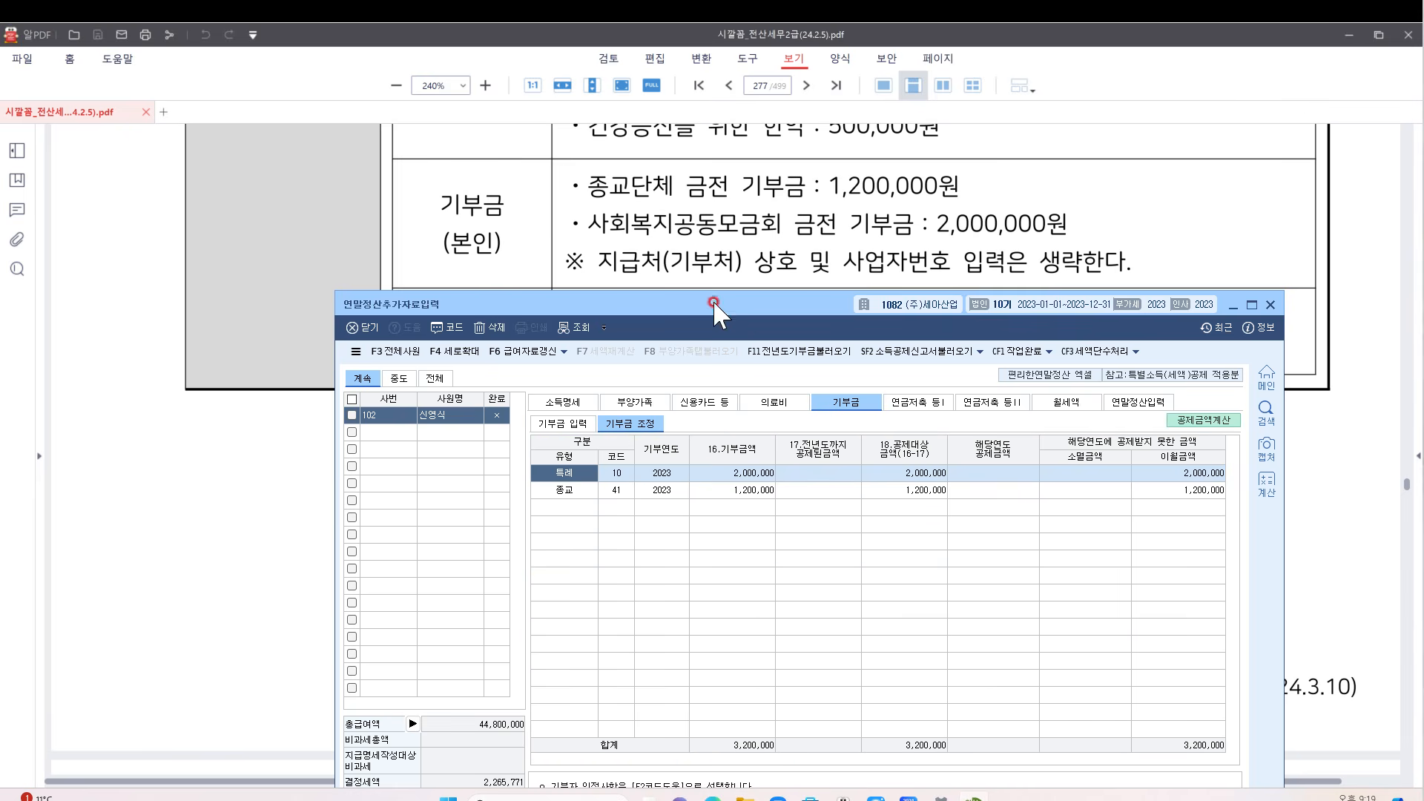
left_click_drag(742, 304, 743, 159)
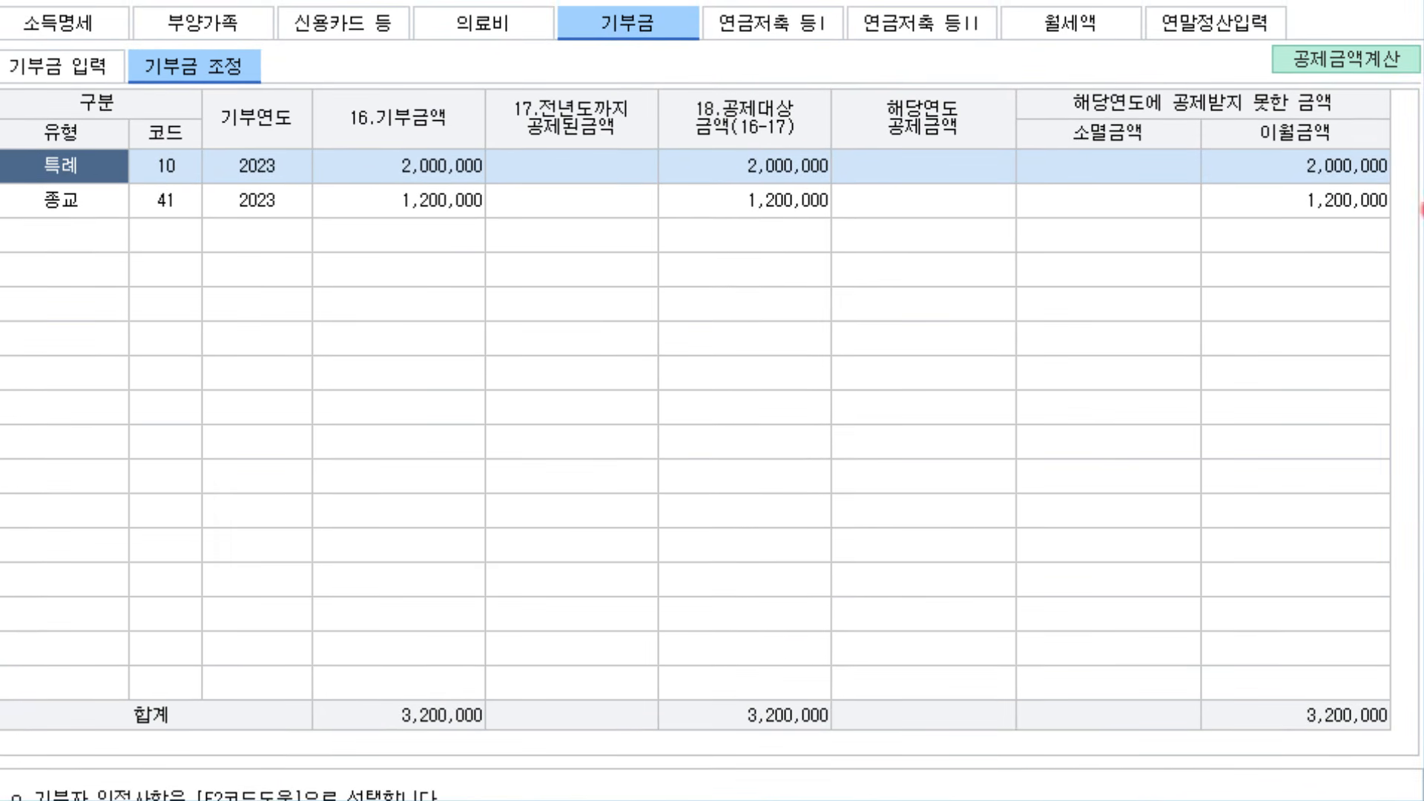
left_click(1332, 51)
left_click(920, 166)
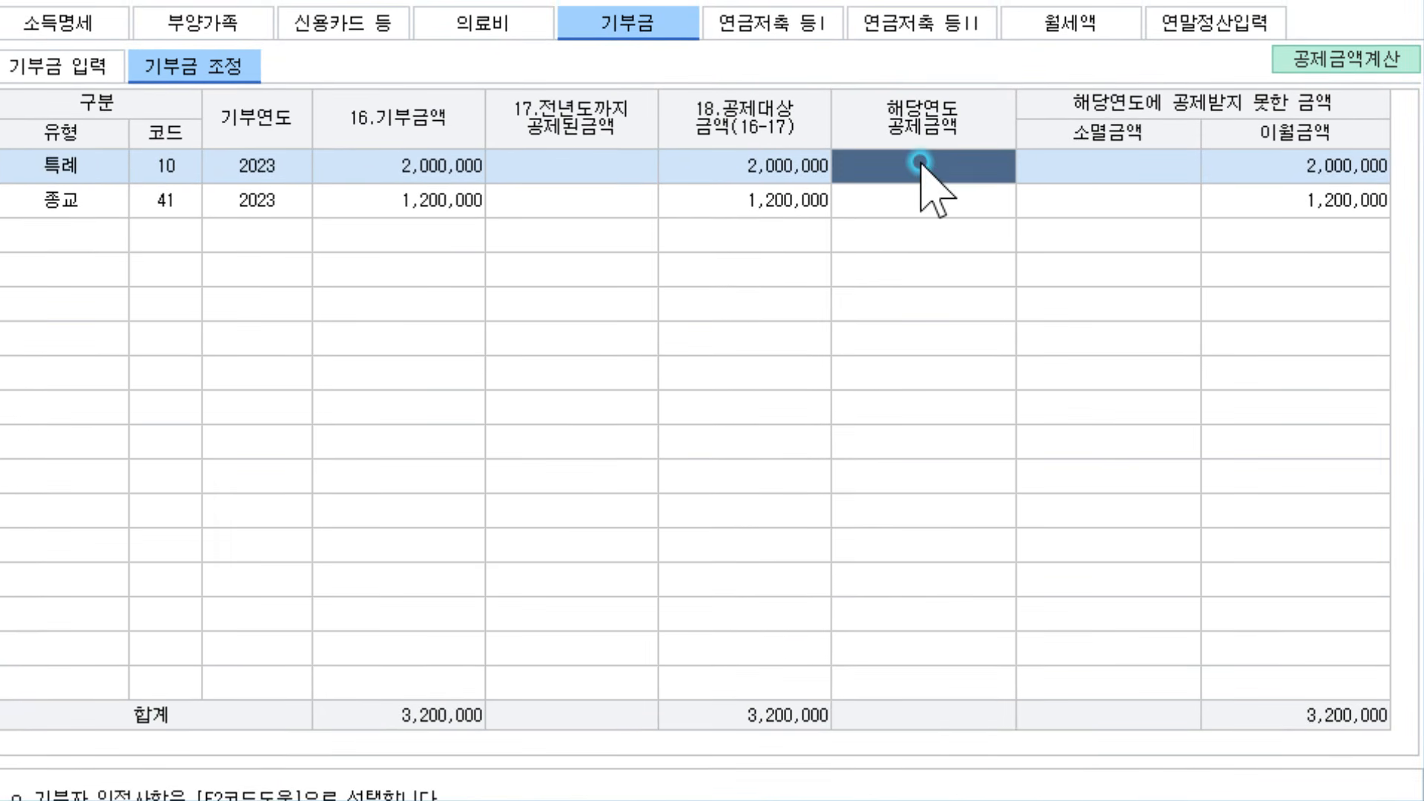
left_click(919, 194)
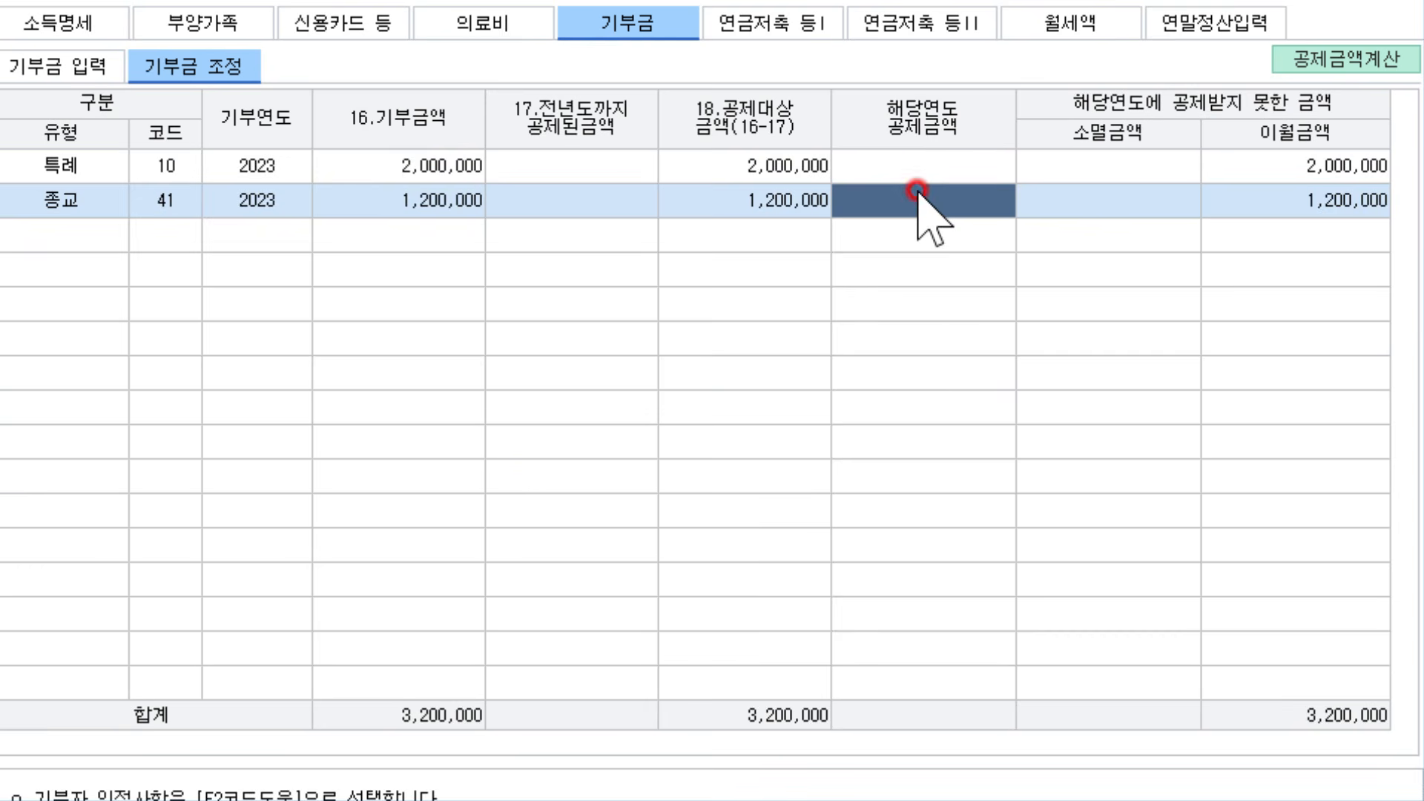
left_click(1101, 166)
left_click(1127, 187)
left_click(1259, 168)
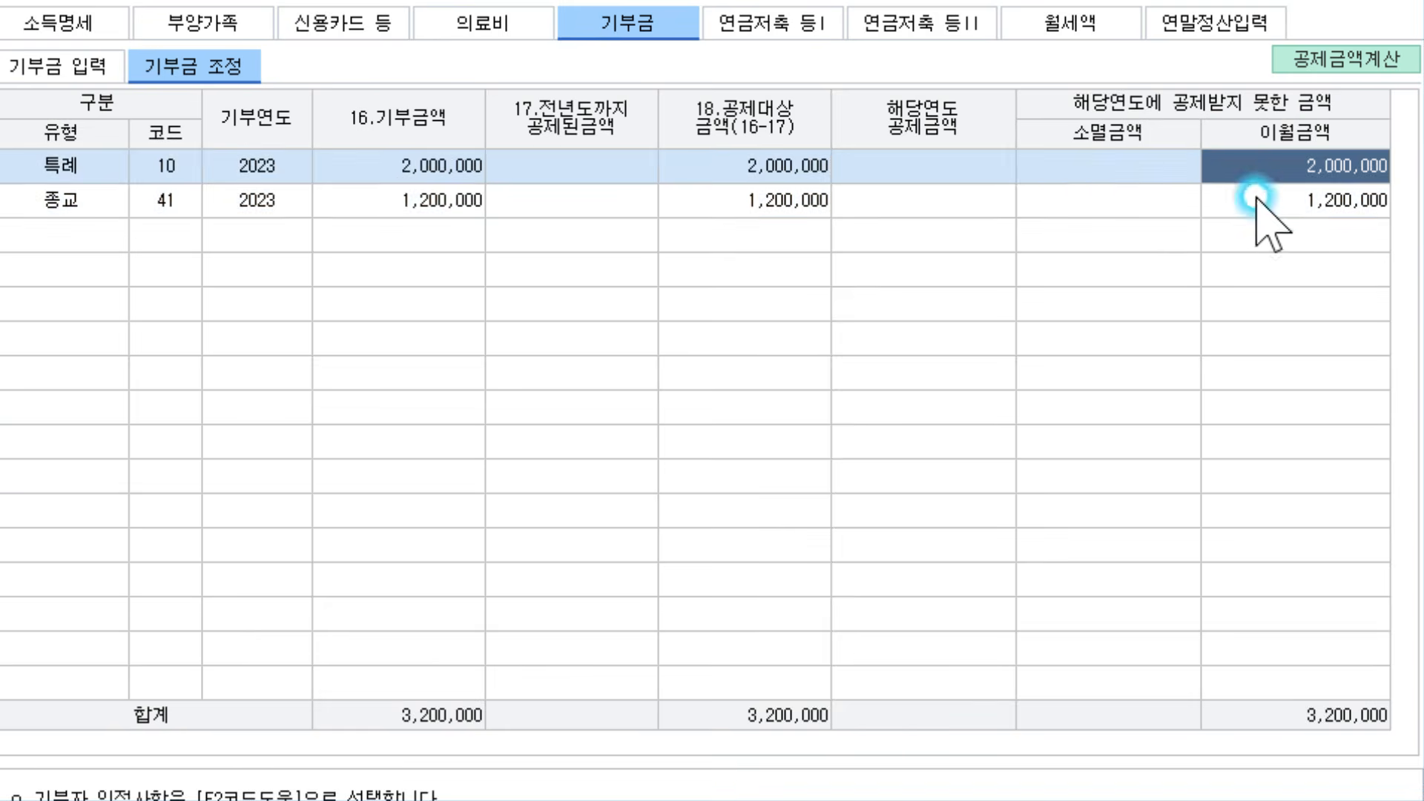
left_click(1255, 197)
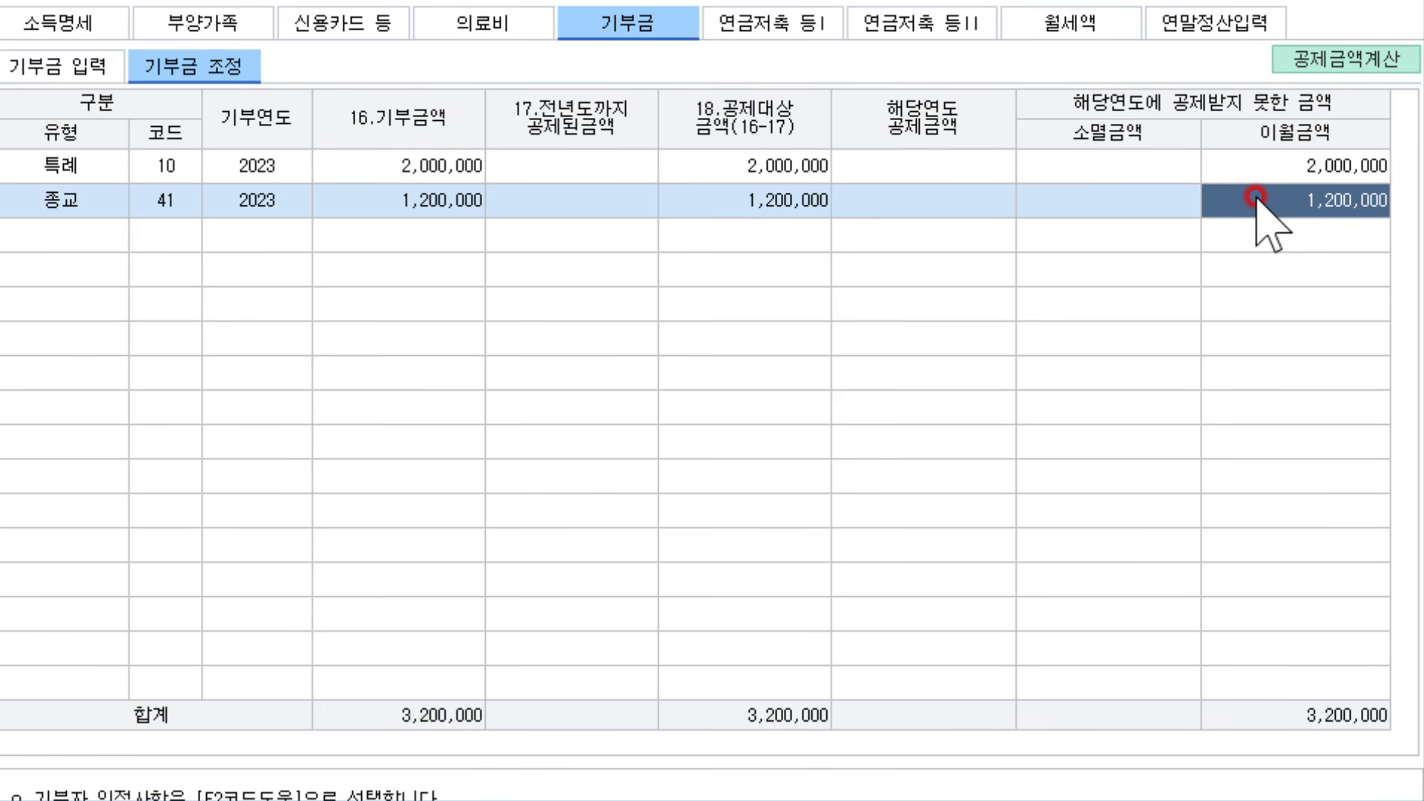
left_click(1292, 175)
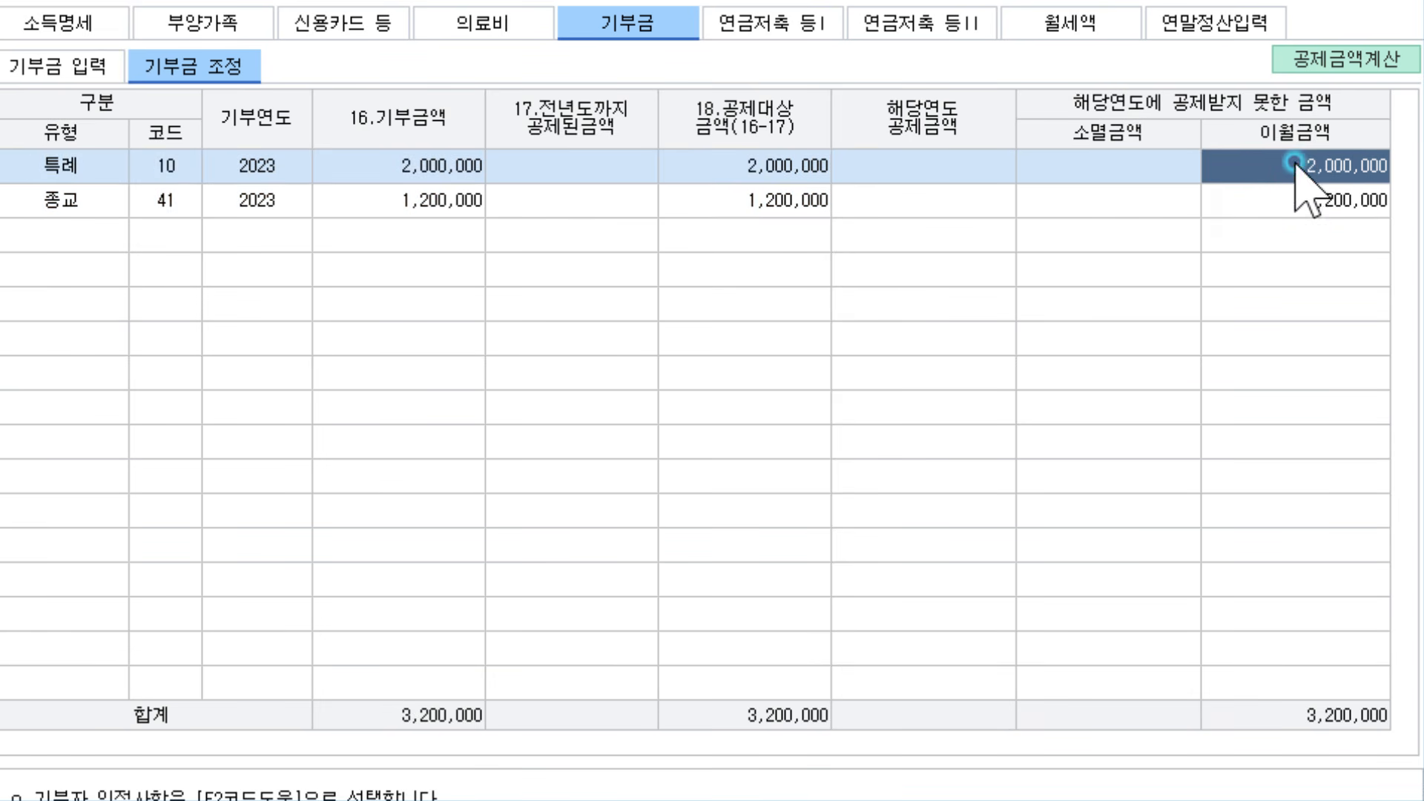
left_click(932, 157)
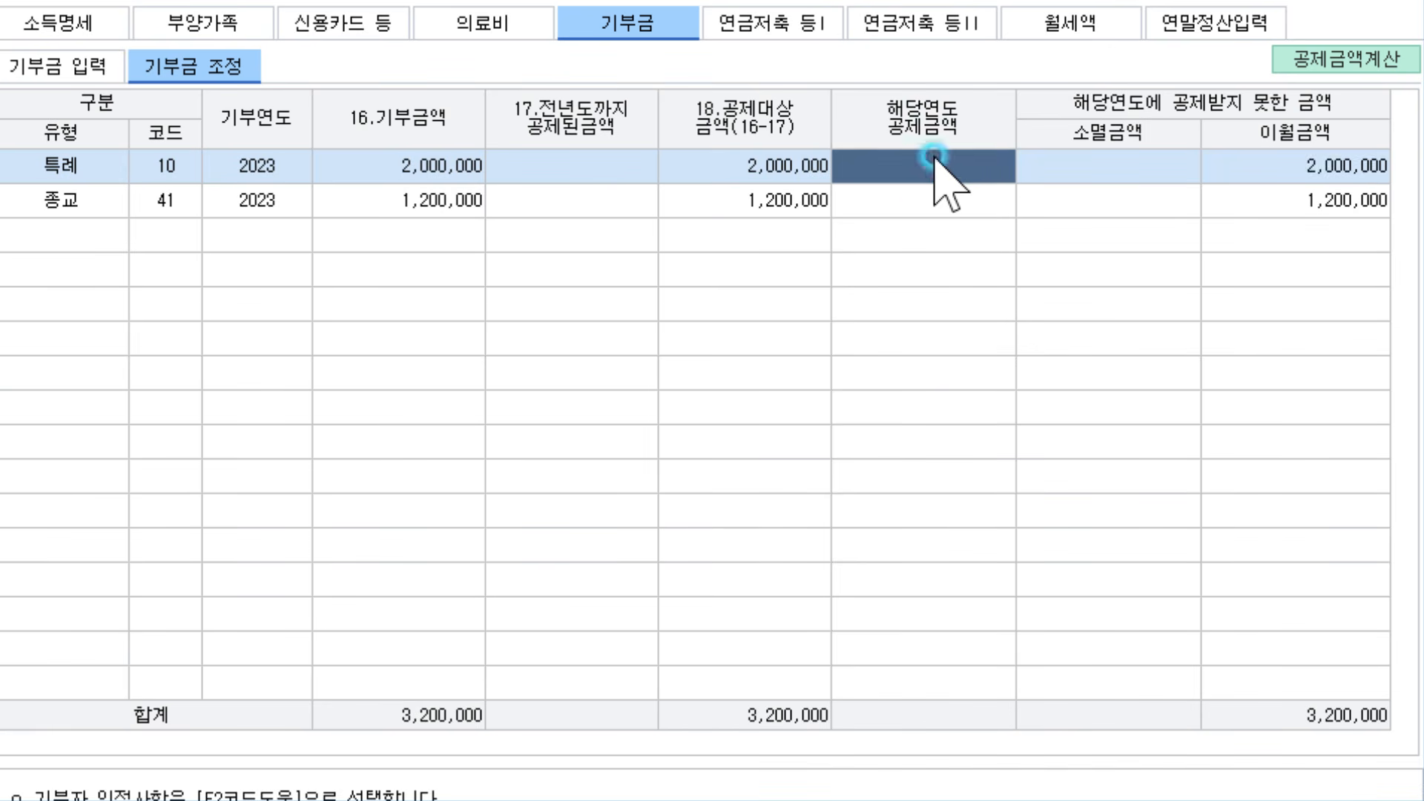
left_click(937, 199)
left_click(1303, 54)
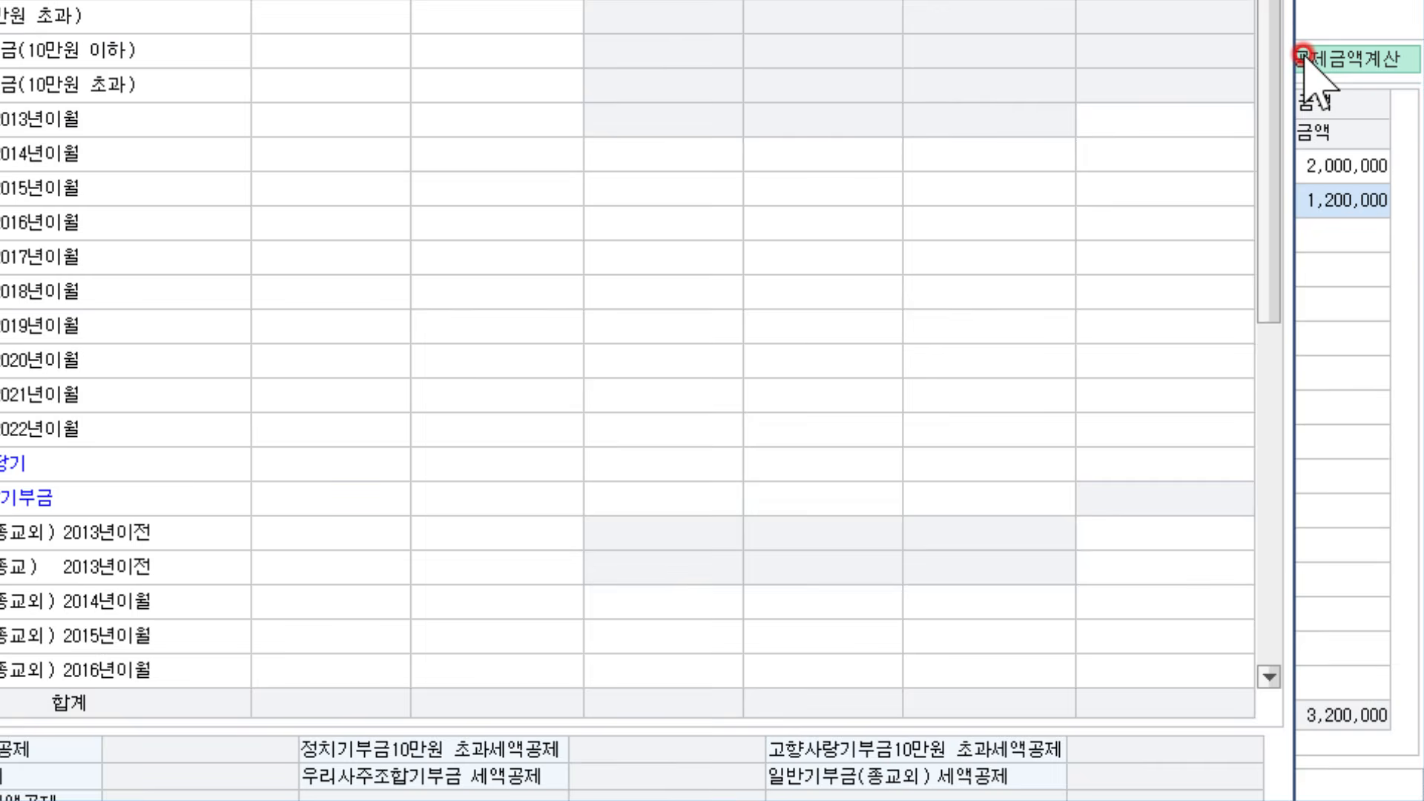
Load the donations into the calculation and verify credits of 300,000 (code 10) and 180,000 (code 41)
left_click_drag(742, 0, 806, 67)
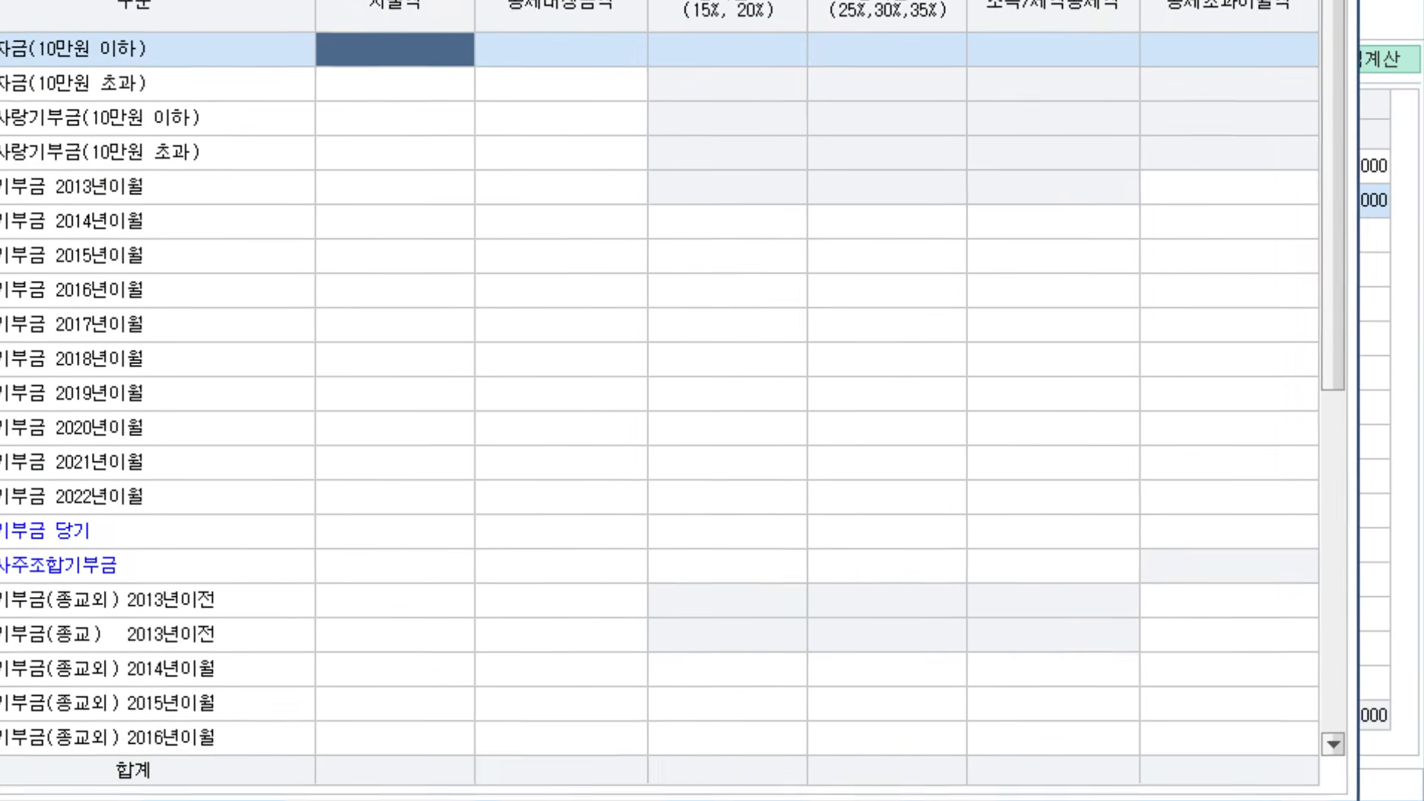
left_click_drag(1148, 0, 1140, 90)
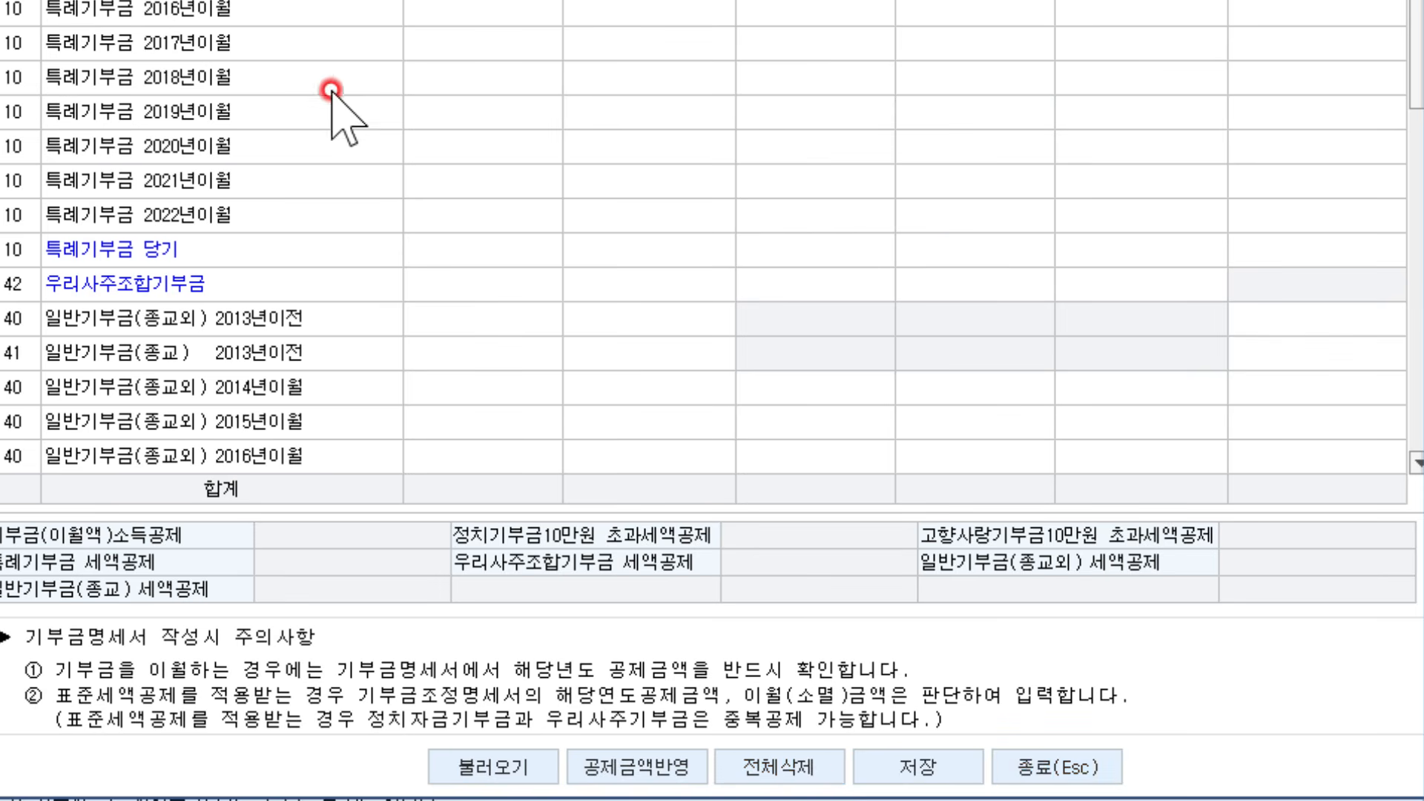
left_click(416, 113)
left_click(533, 772)
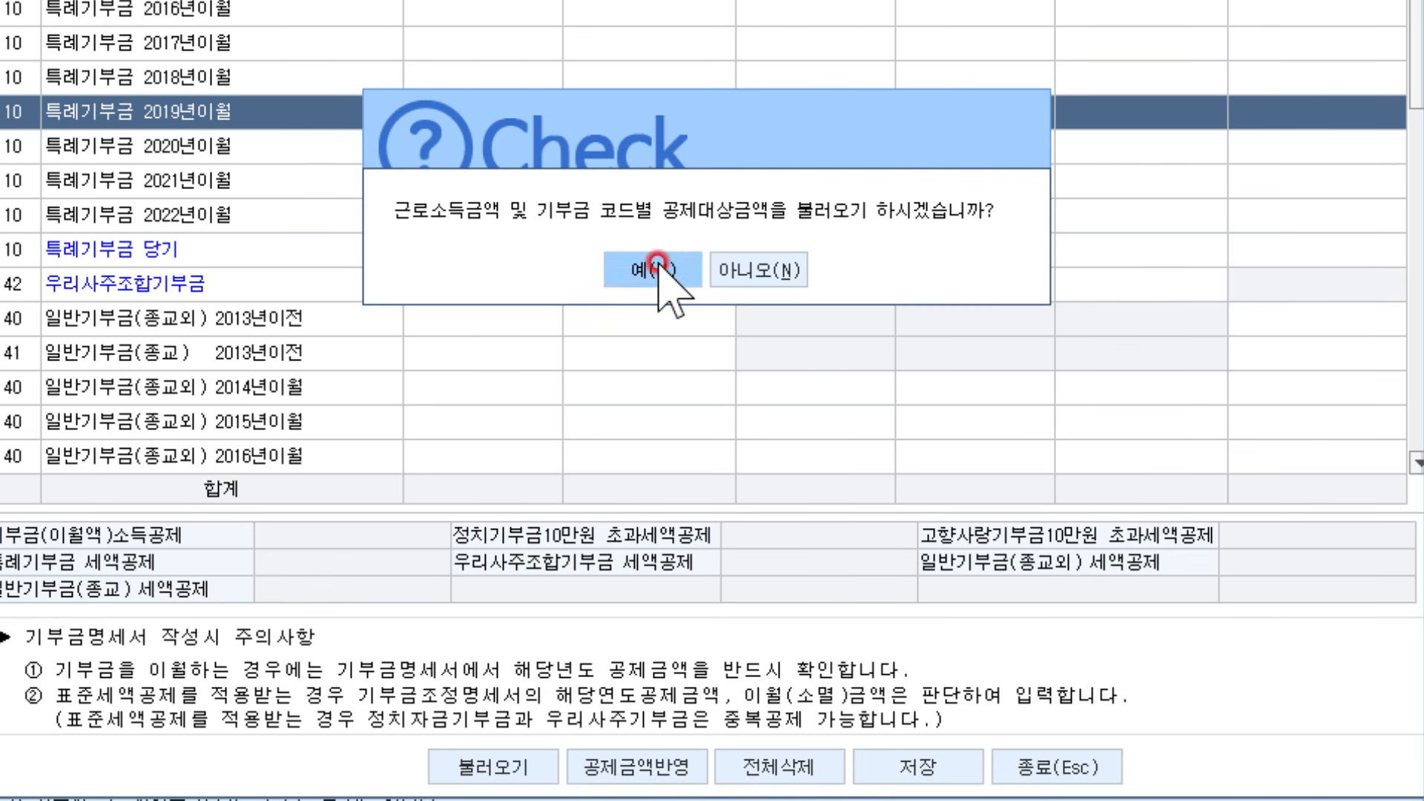
left_click(665, 239)
left_click(541, 248)
left_click(667, 248)
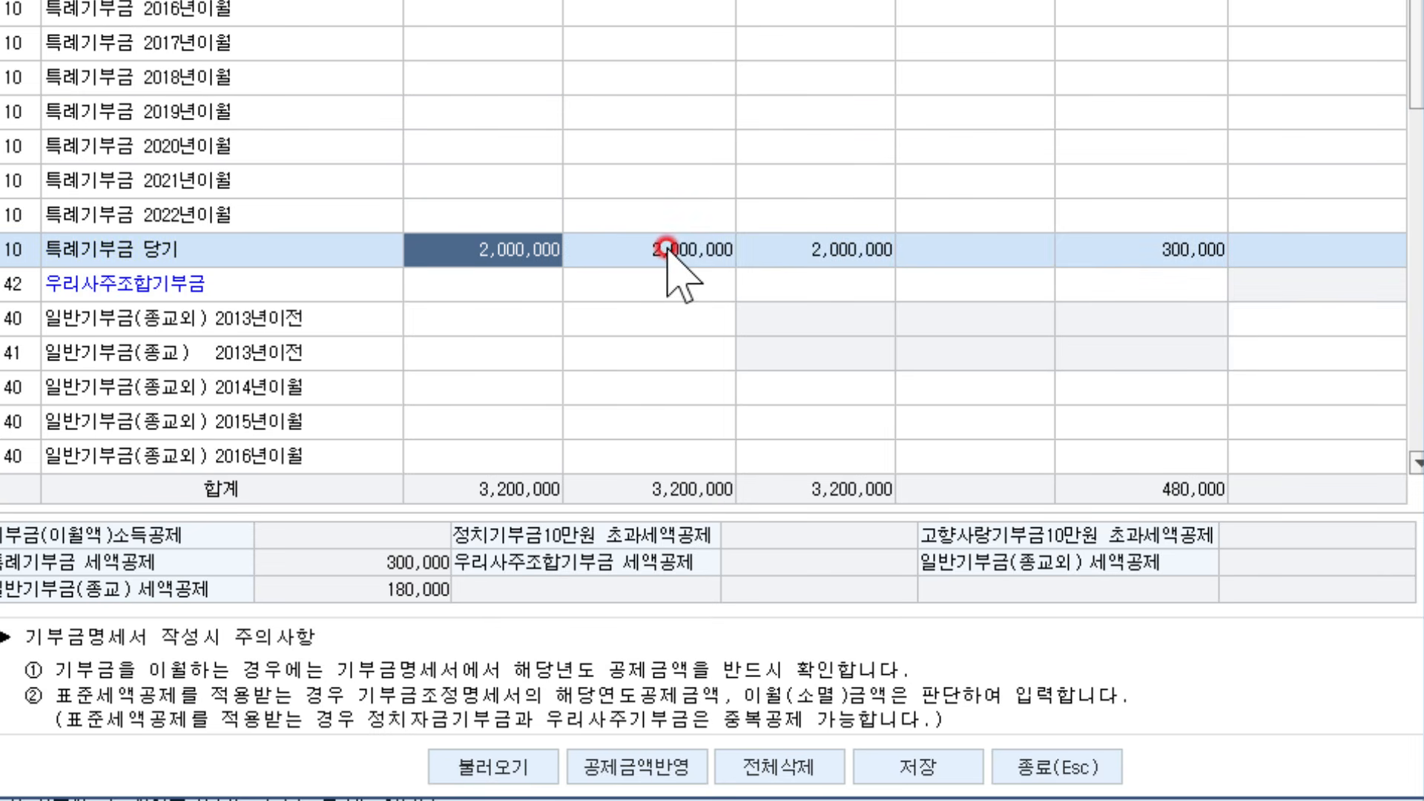
scroll(666, 247, "down", 6)
left_click(464, 455)
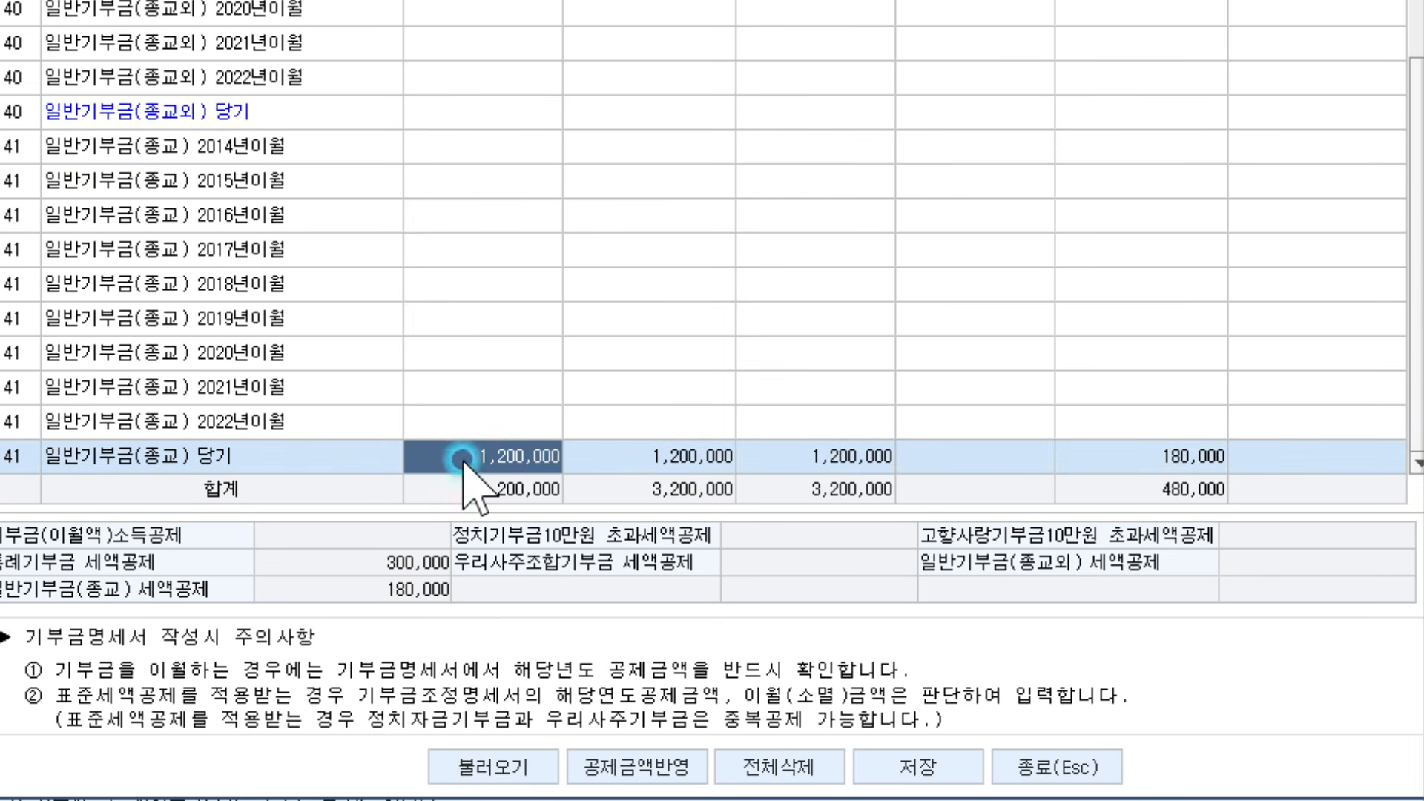
left_click(629, 460)
left_click(730, 465)
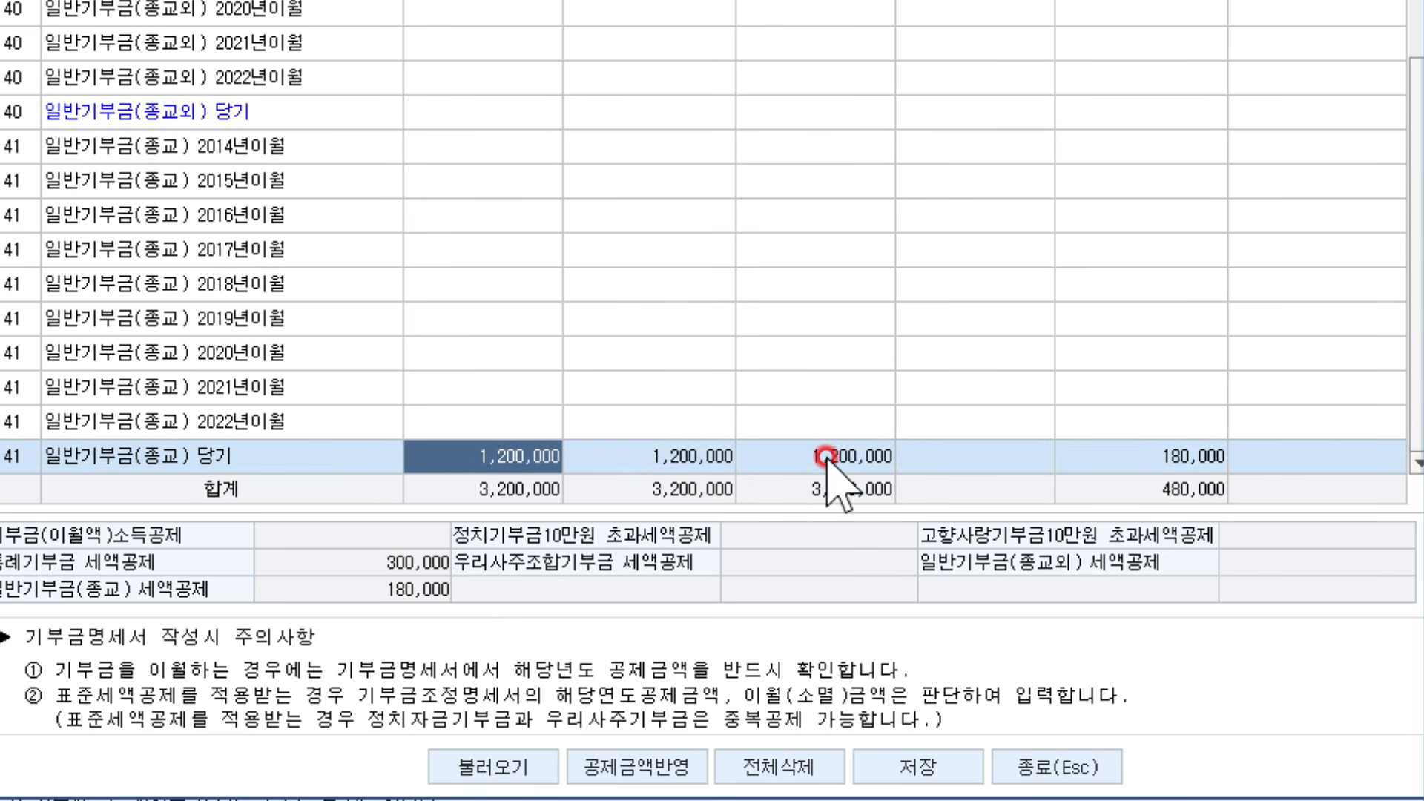
left_click(1069, 457)
left_click(1069, 457)
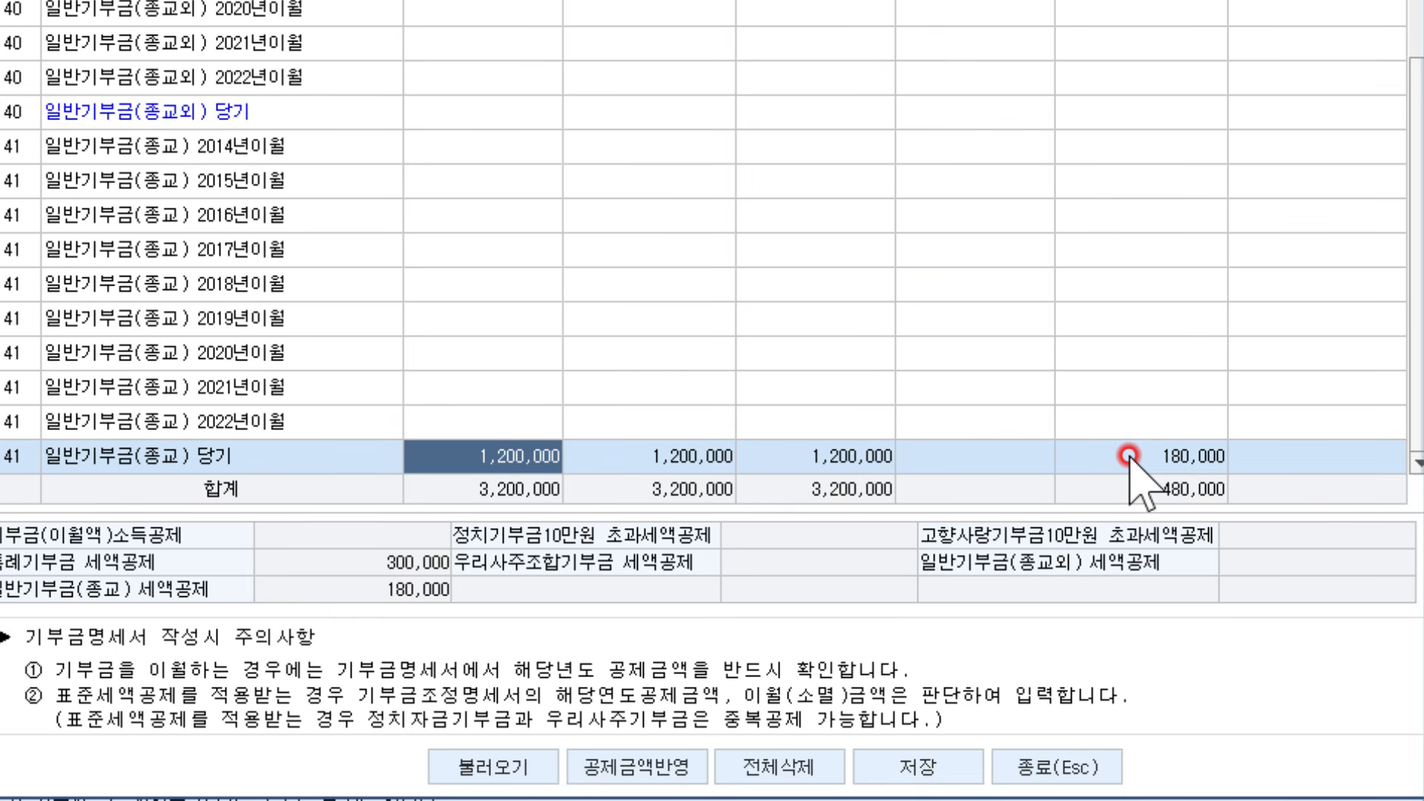
Apply and save the 480,000 calculated donation credits, then close the calculation window
left_click(660, 766)
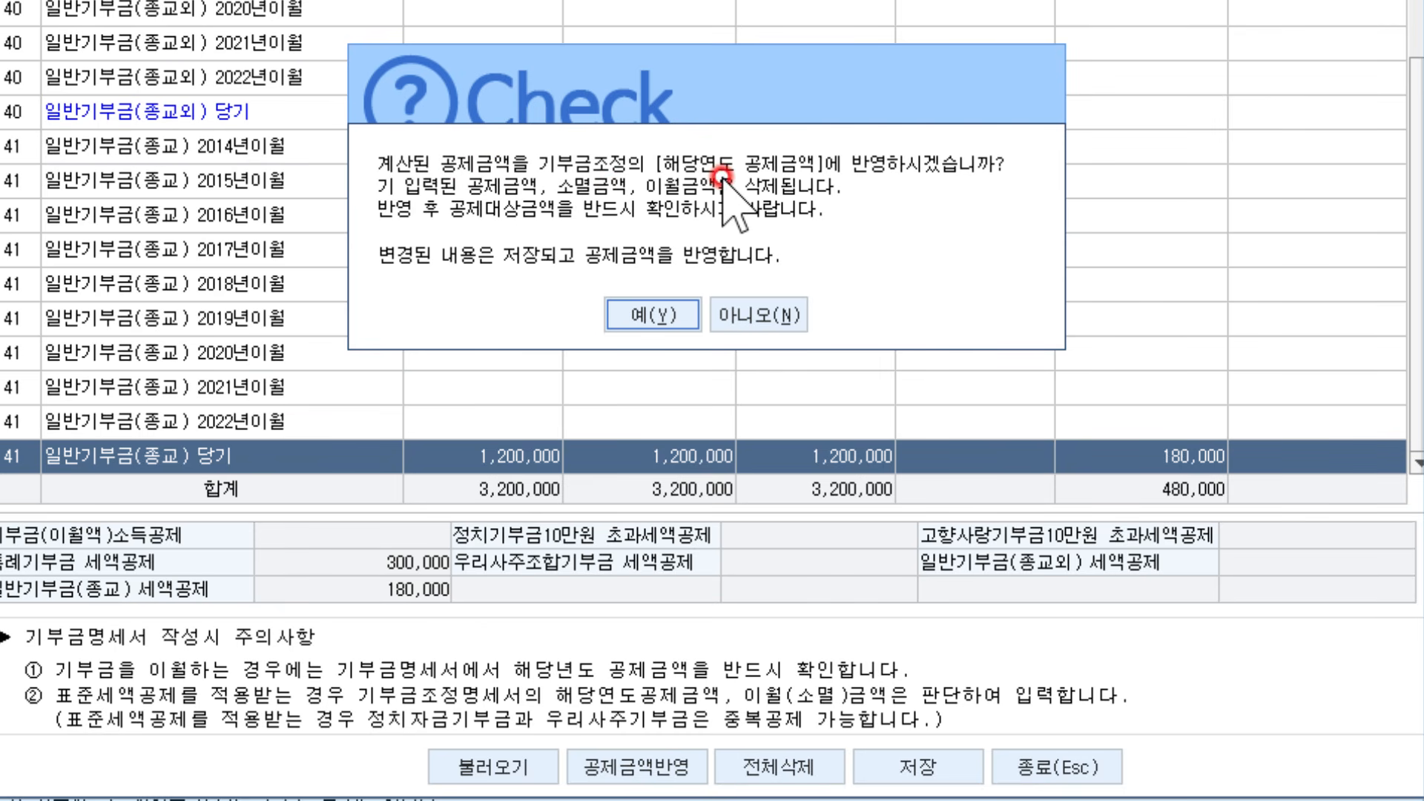
left_click(656, 320)
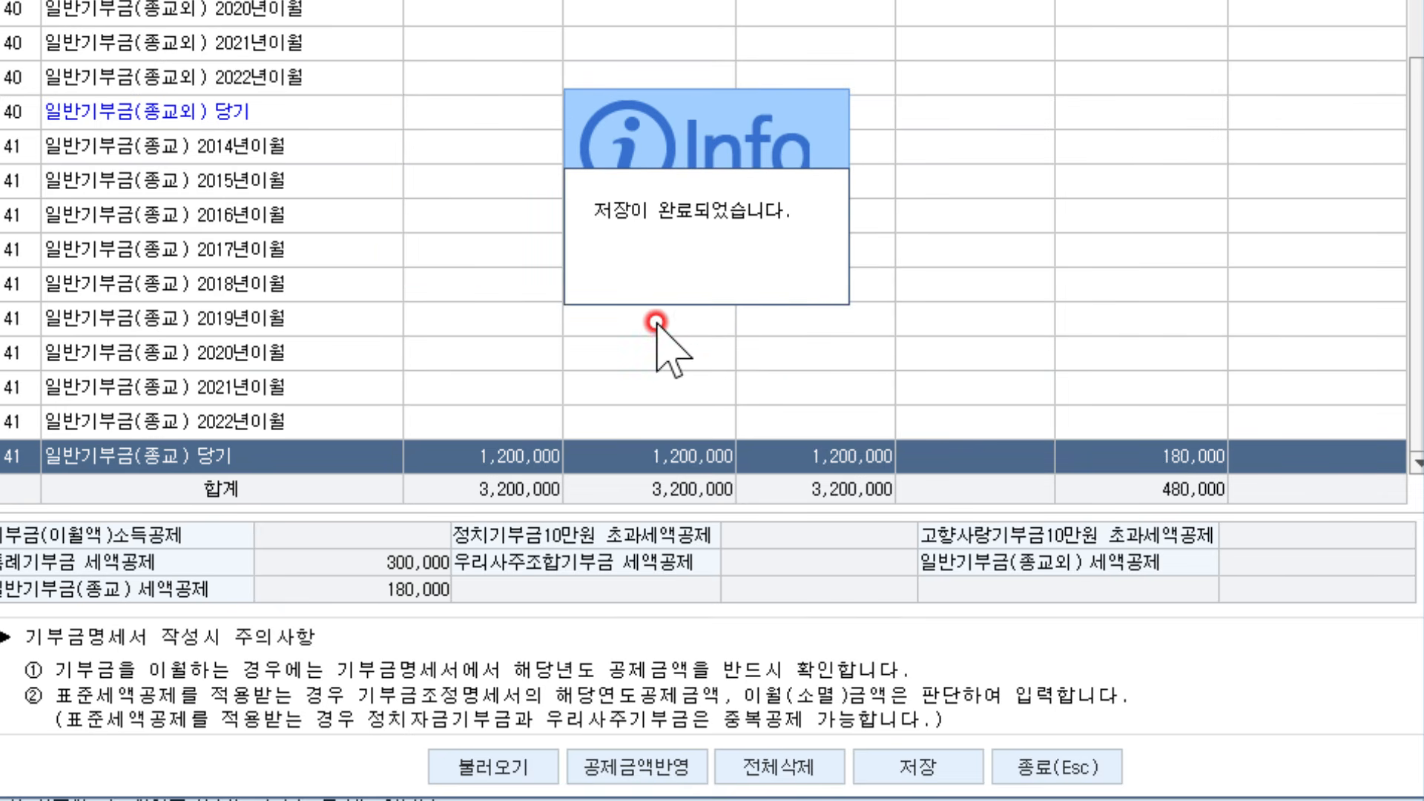
left_click(801, 289)
left_click(1037, 764)
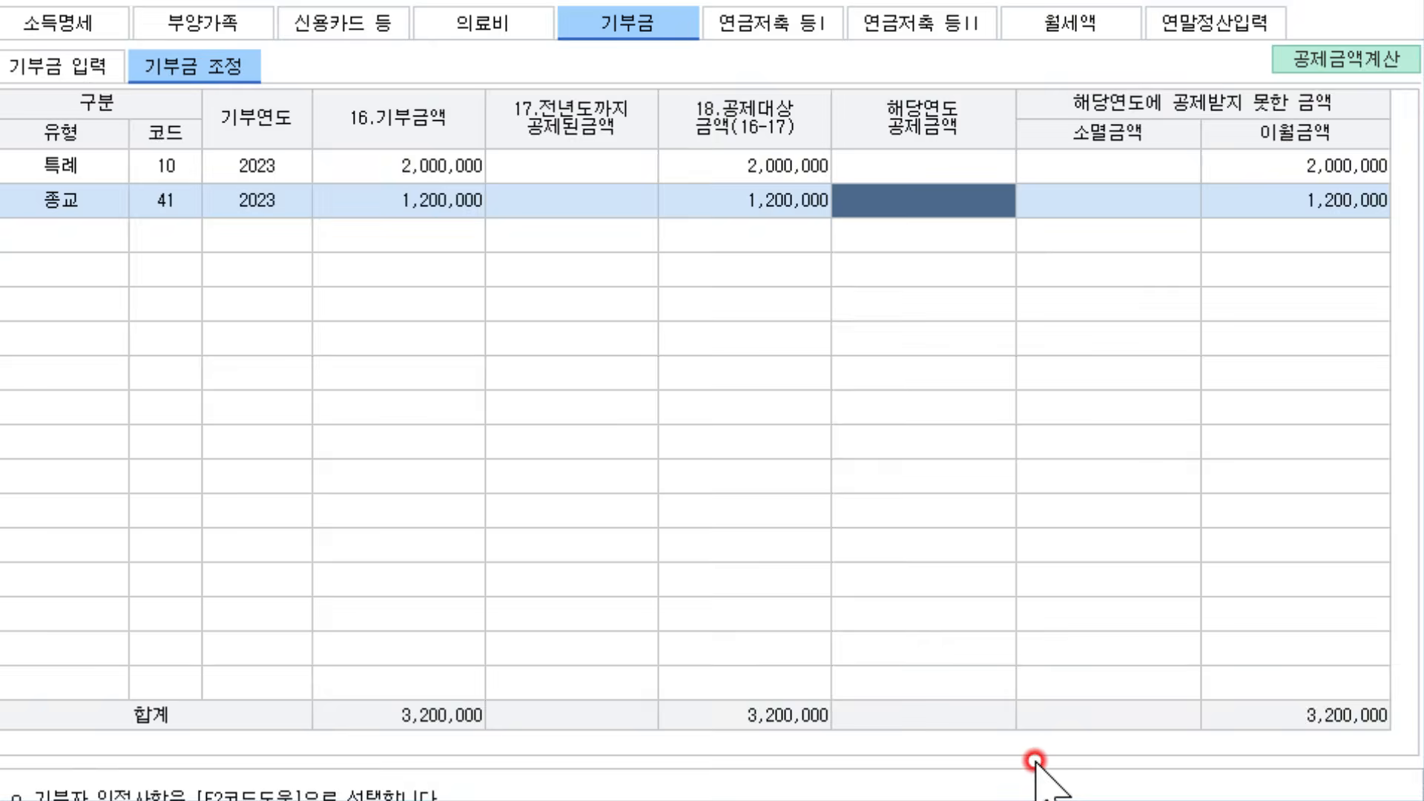
Recalculate the donation deductions and confirm 2,000,000 special and 1,200,000 religious apply this year, none carried over
left_click(1307, 156)
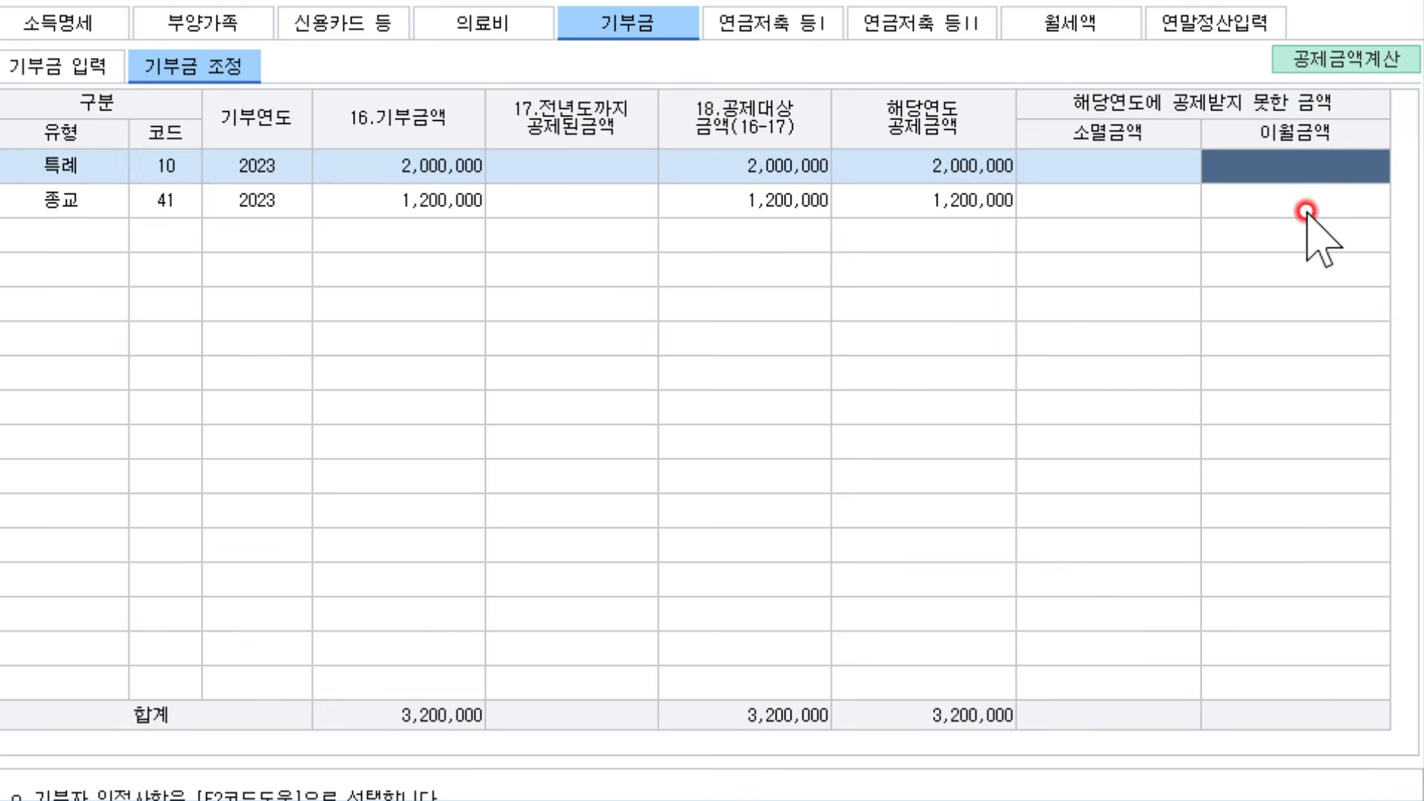
left_click(1298, 191)
left_click(1295, 159)
left_click(1300, 198)
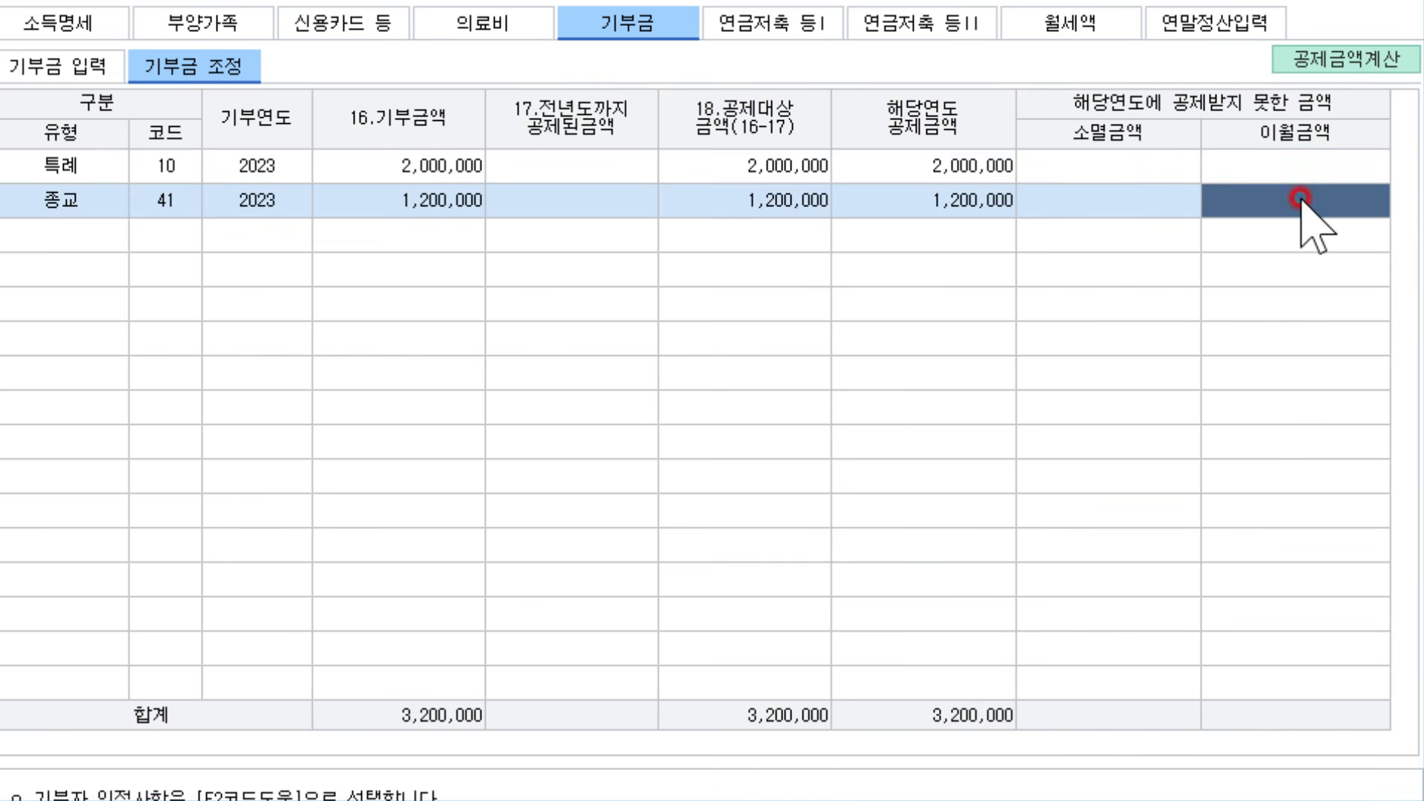
left_click(943, 164)
left_click(951, 195)
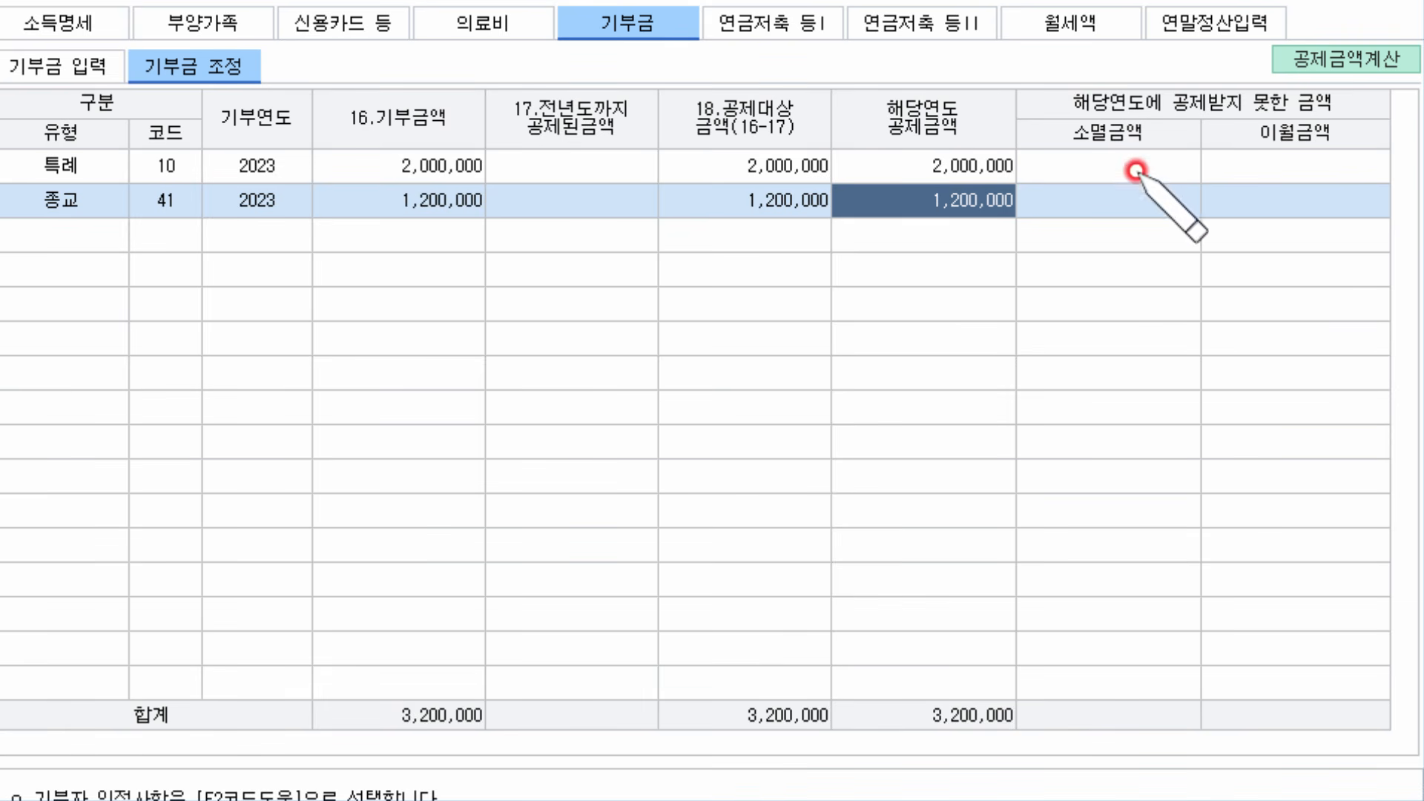
left_click(1254, 198)
left_click_drag(1254, 198, 1354, 200)
left_click_drag(933, 199, 1021, 198)
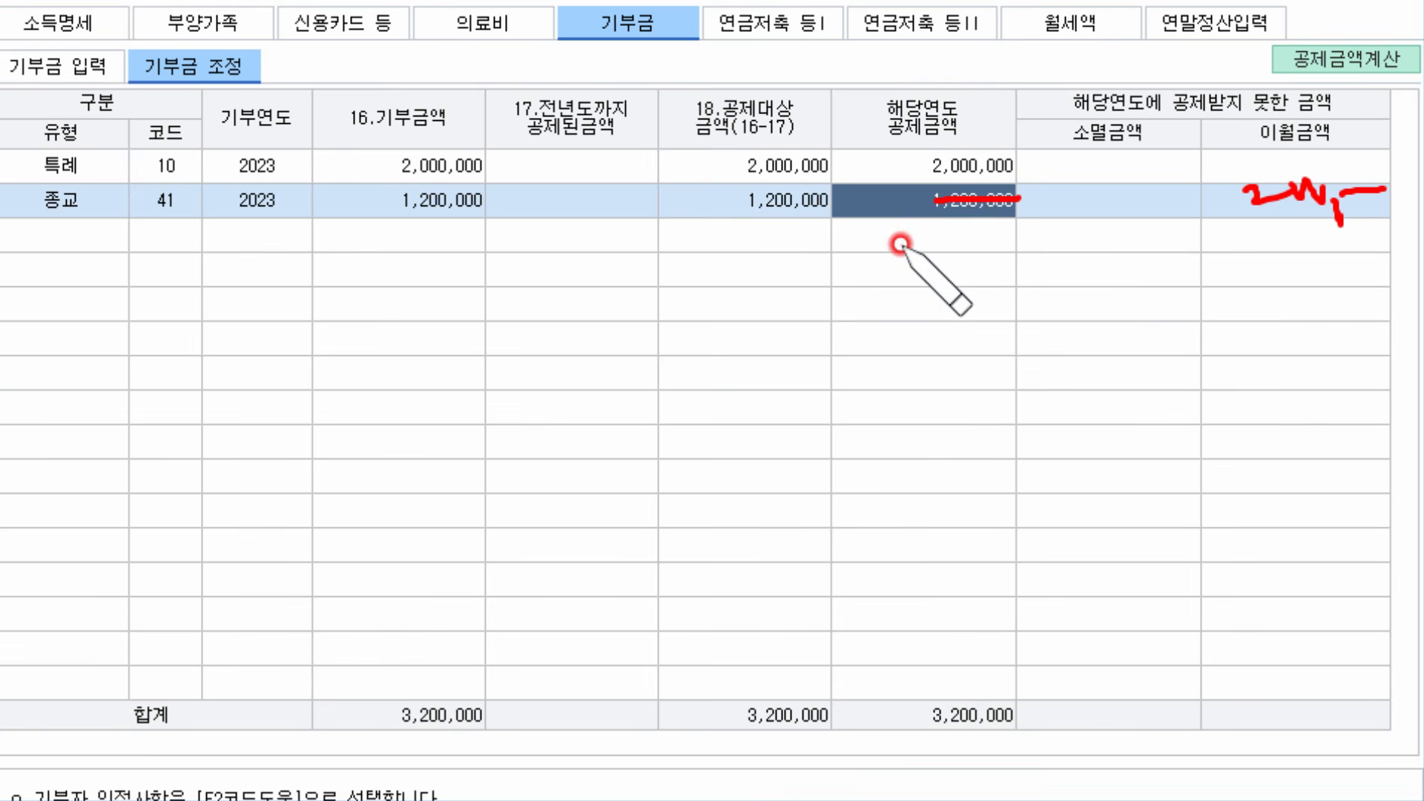
left_click_drag(886, 230, 863, 243)
mouse_move(892, 250)
left_mouse_down()
mouse_move(894, 263)
mouse_move(933, 241)
mouse_move(1026, 247)
left_mouse_up()
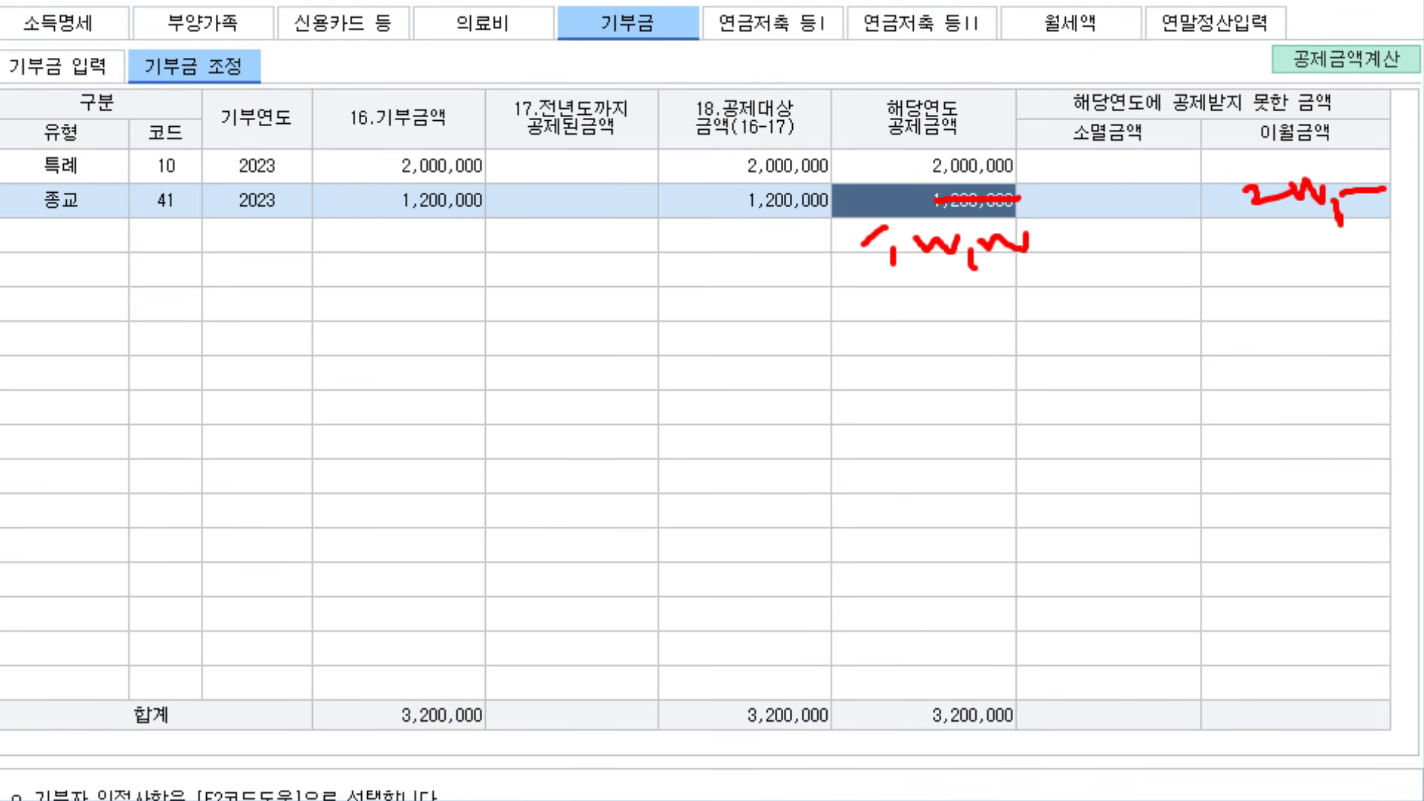
key("Escape")
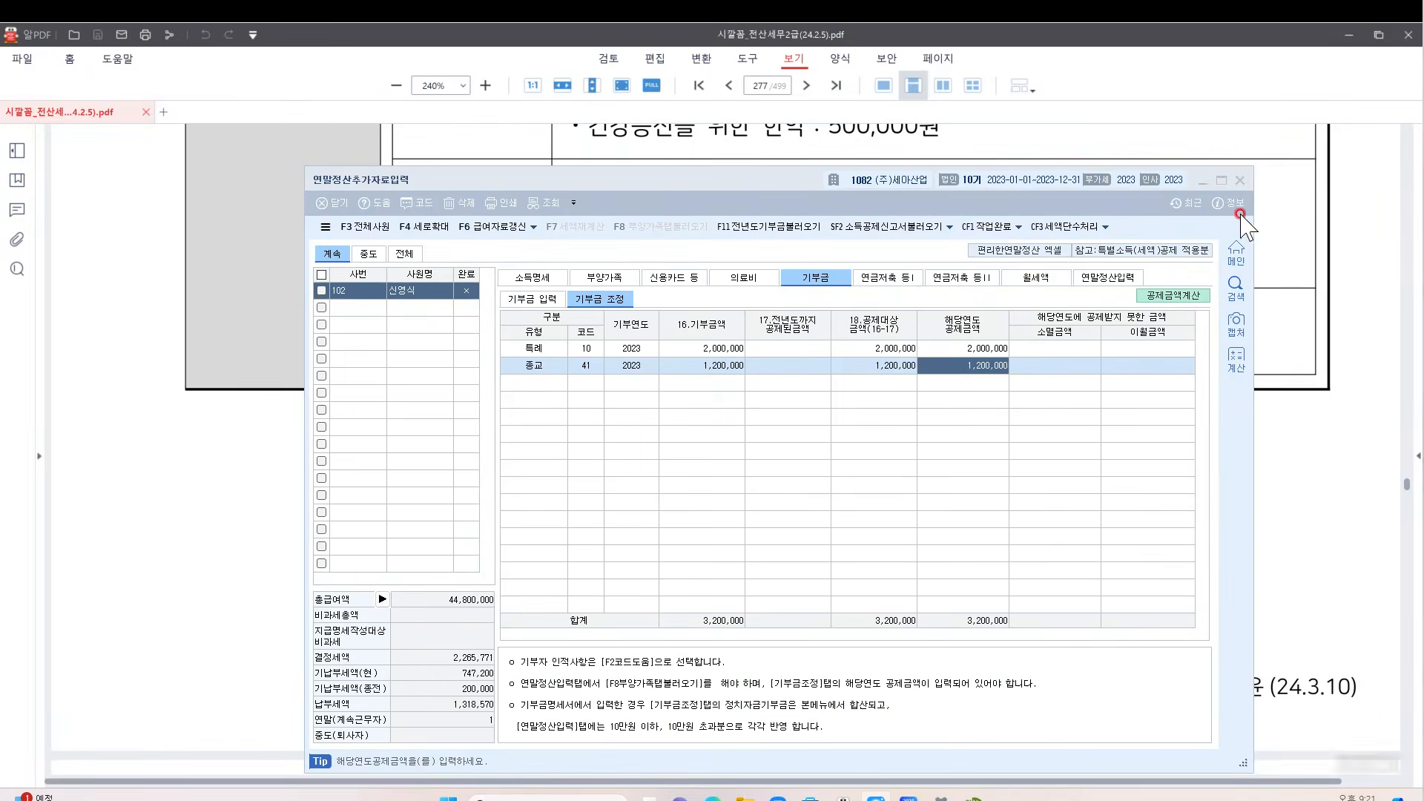
Check the PDF's 2,000,000원 개인연금저축 entry, then show the 연금저축 등I deduction tables
left_click(1249, 209)
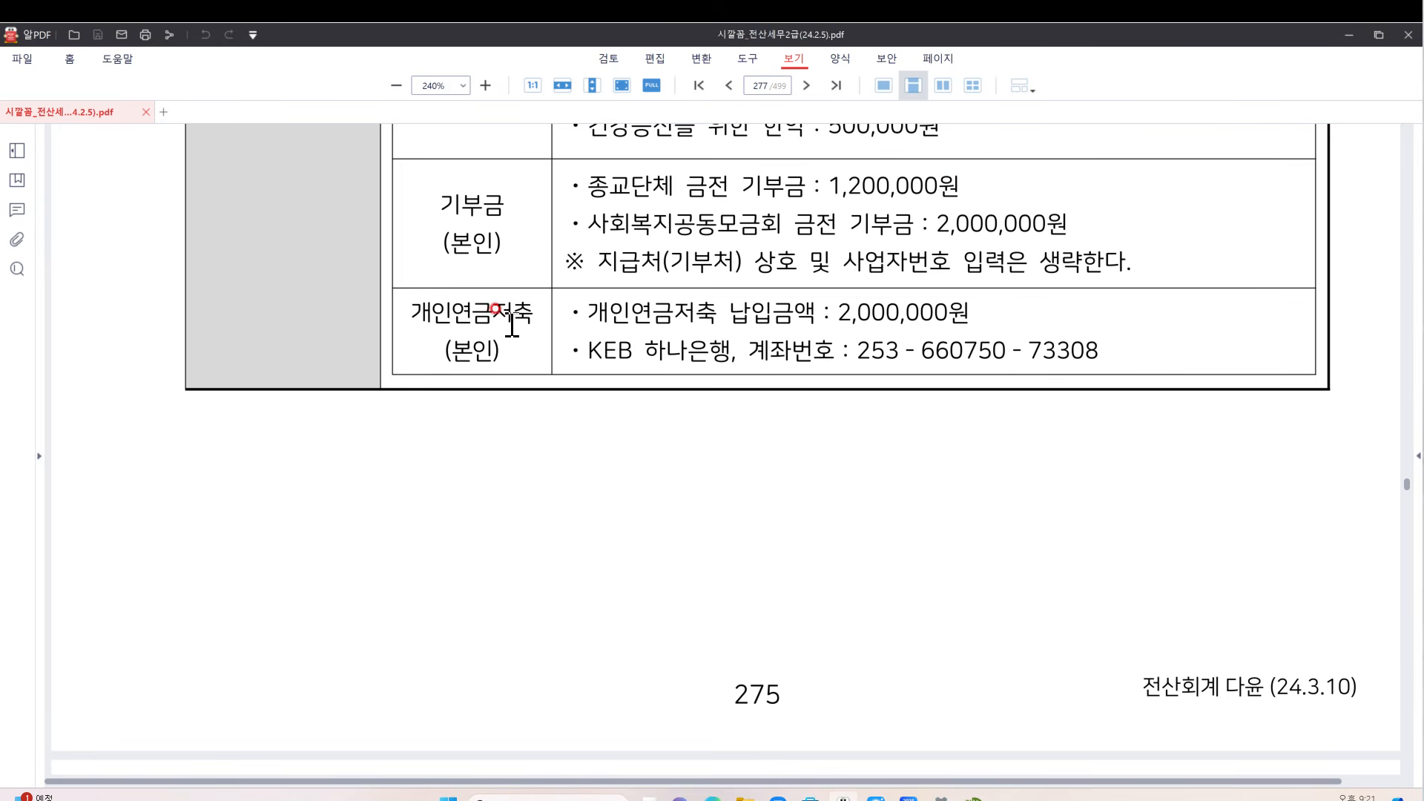
scroll(577, 322, "down", 3)
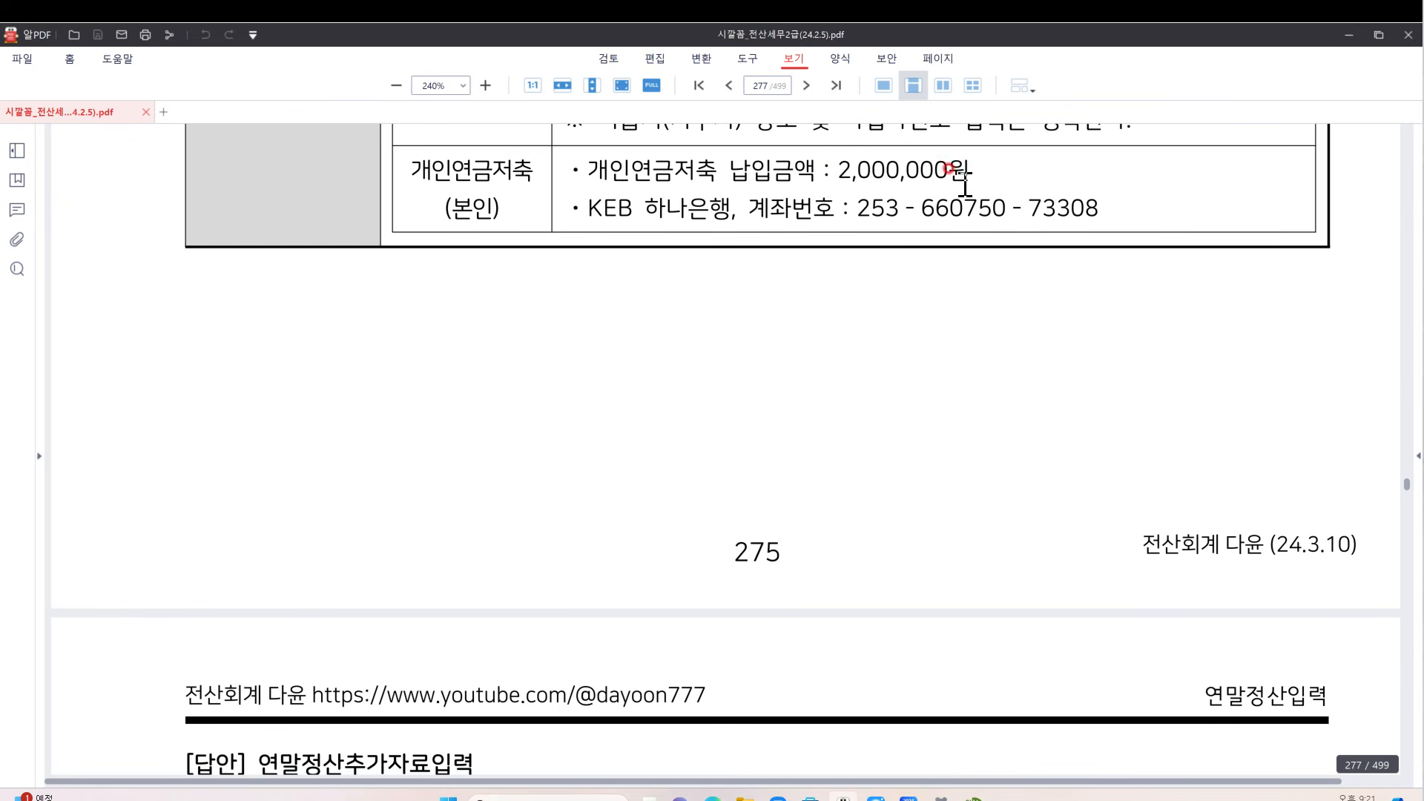
left_click(964, 746)
left_click_drag(801, 179, 761, 250)
left_click(847, 348)
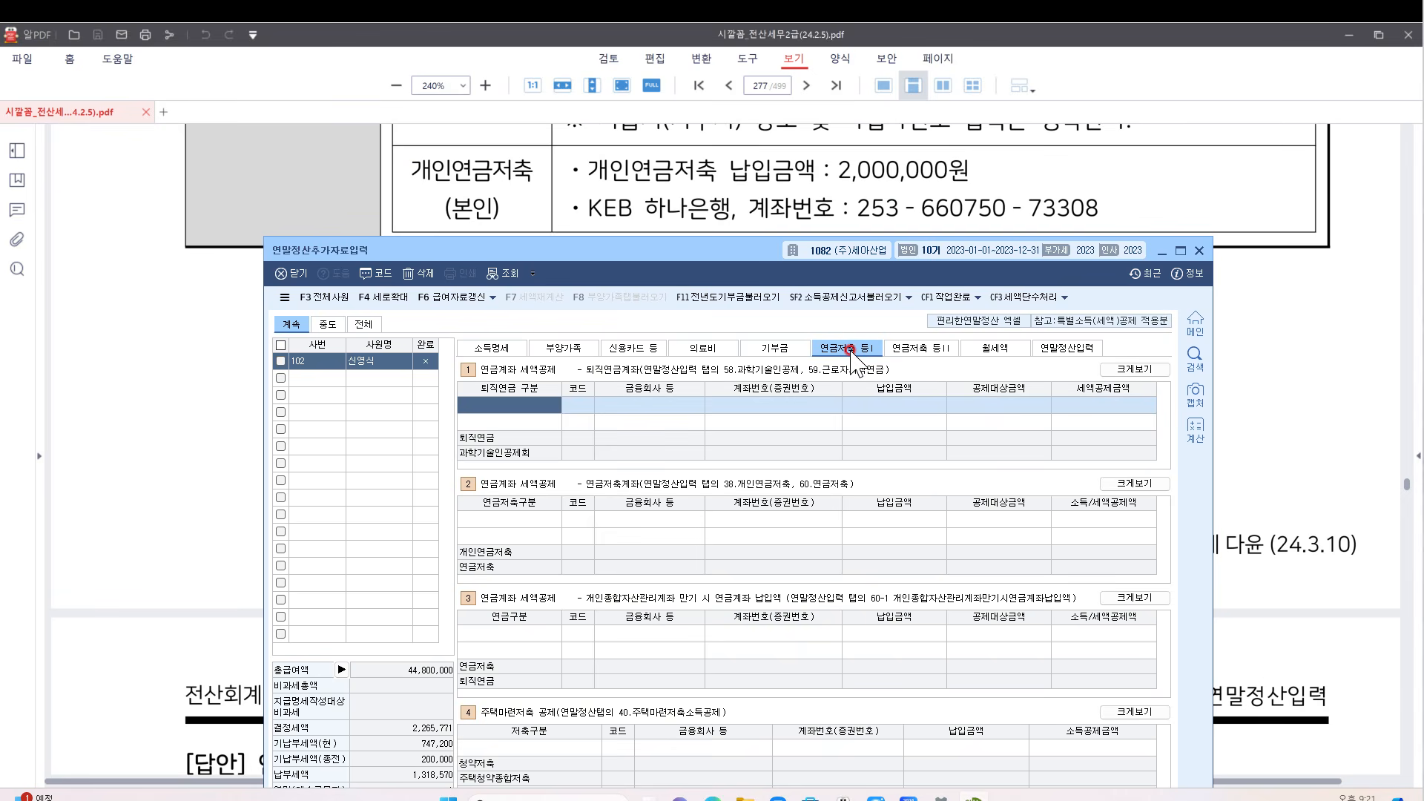
Set the first pension savings account row's type to 1.개인연금저축
left_click(905, 355)
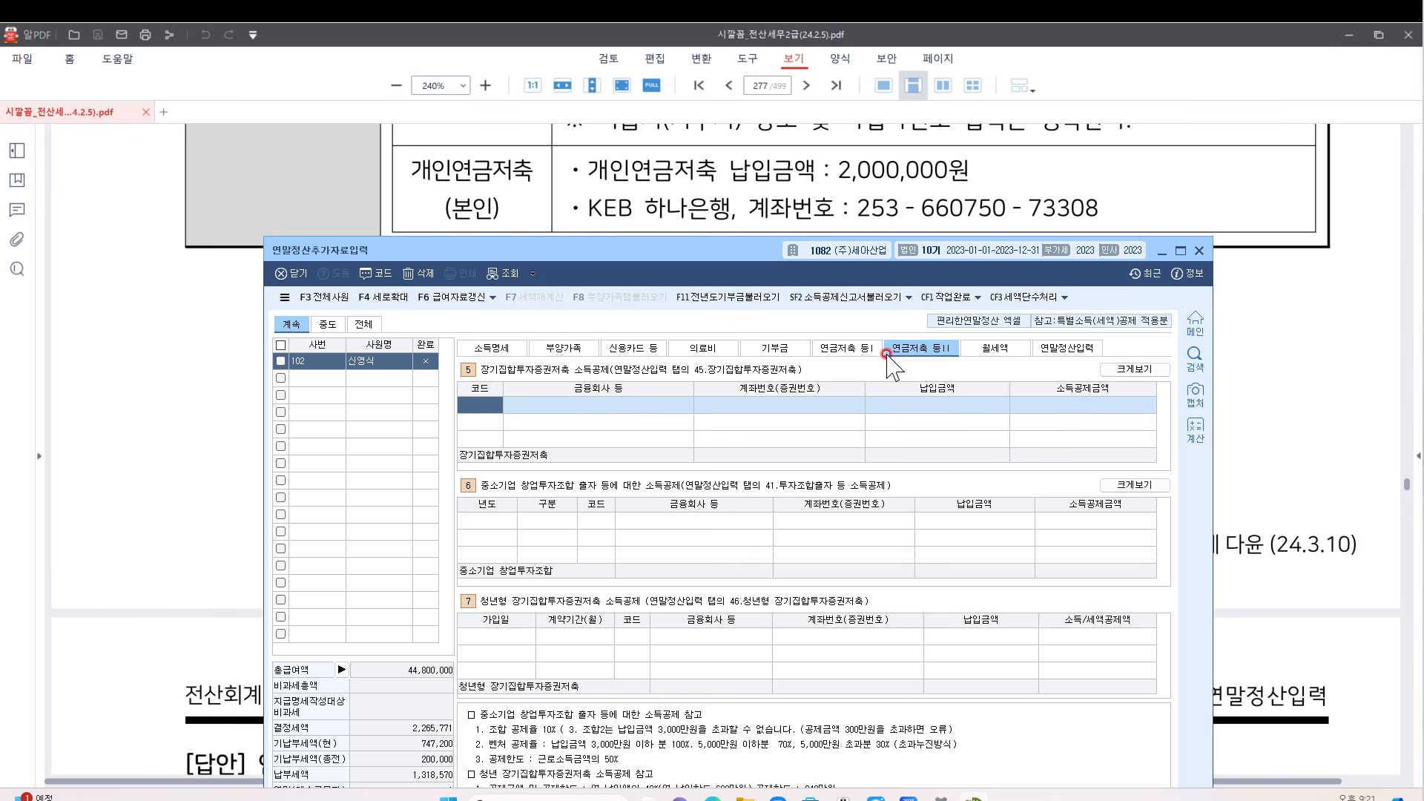
left_click(866, 353)
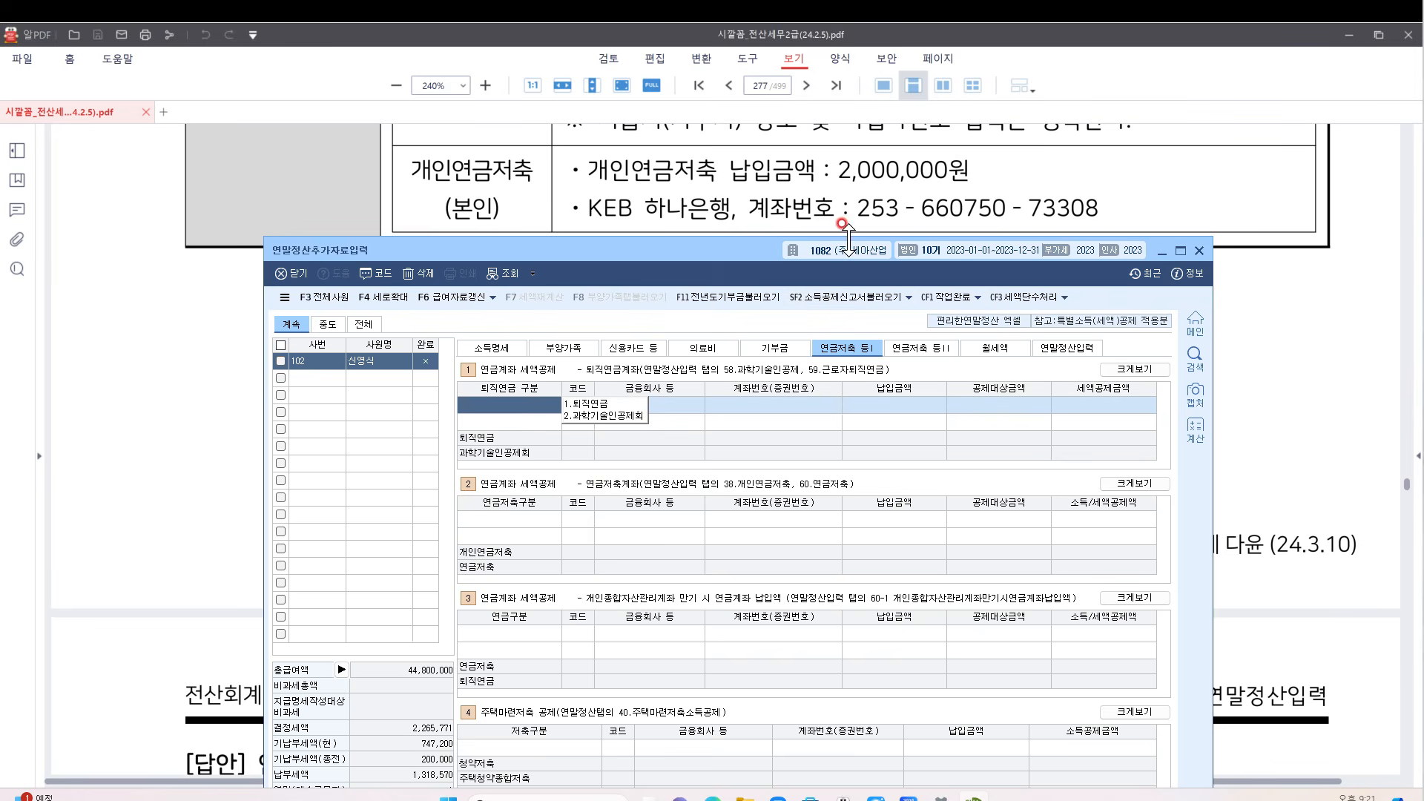
left_click_drag(841, 256, 784, 253)
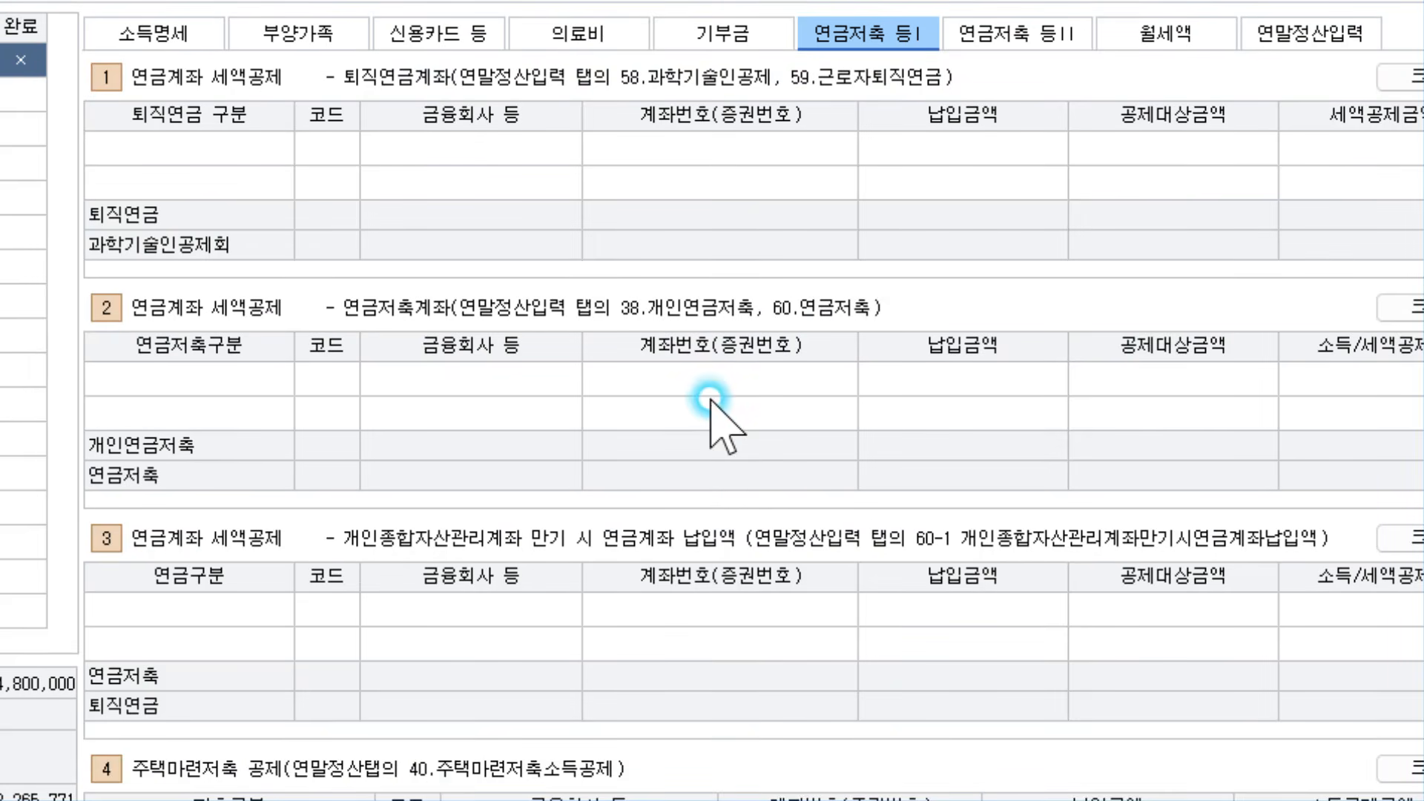
left_click(785, 517)
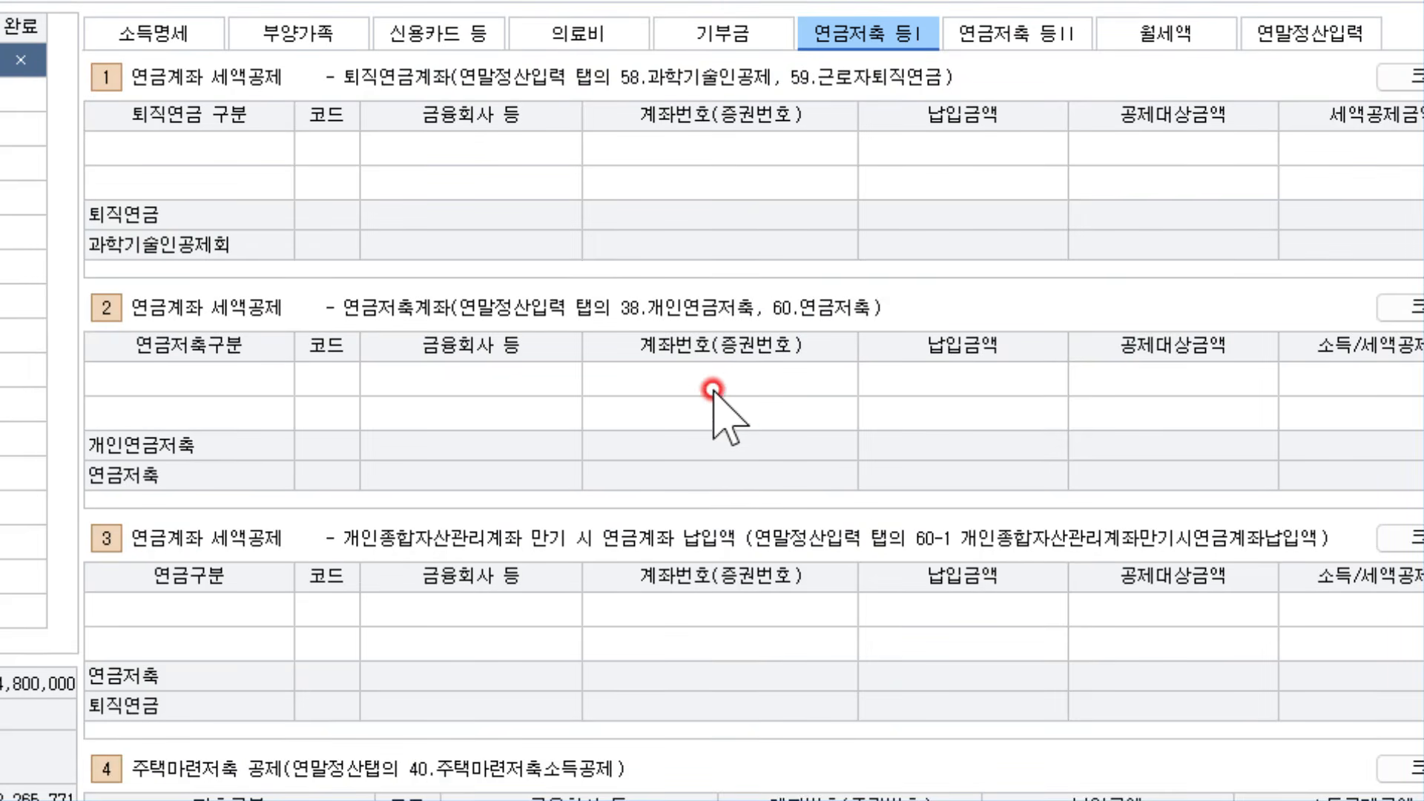
left_click(186, 148)
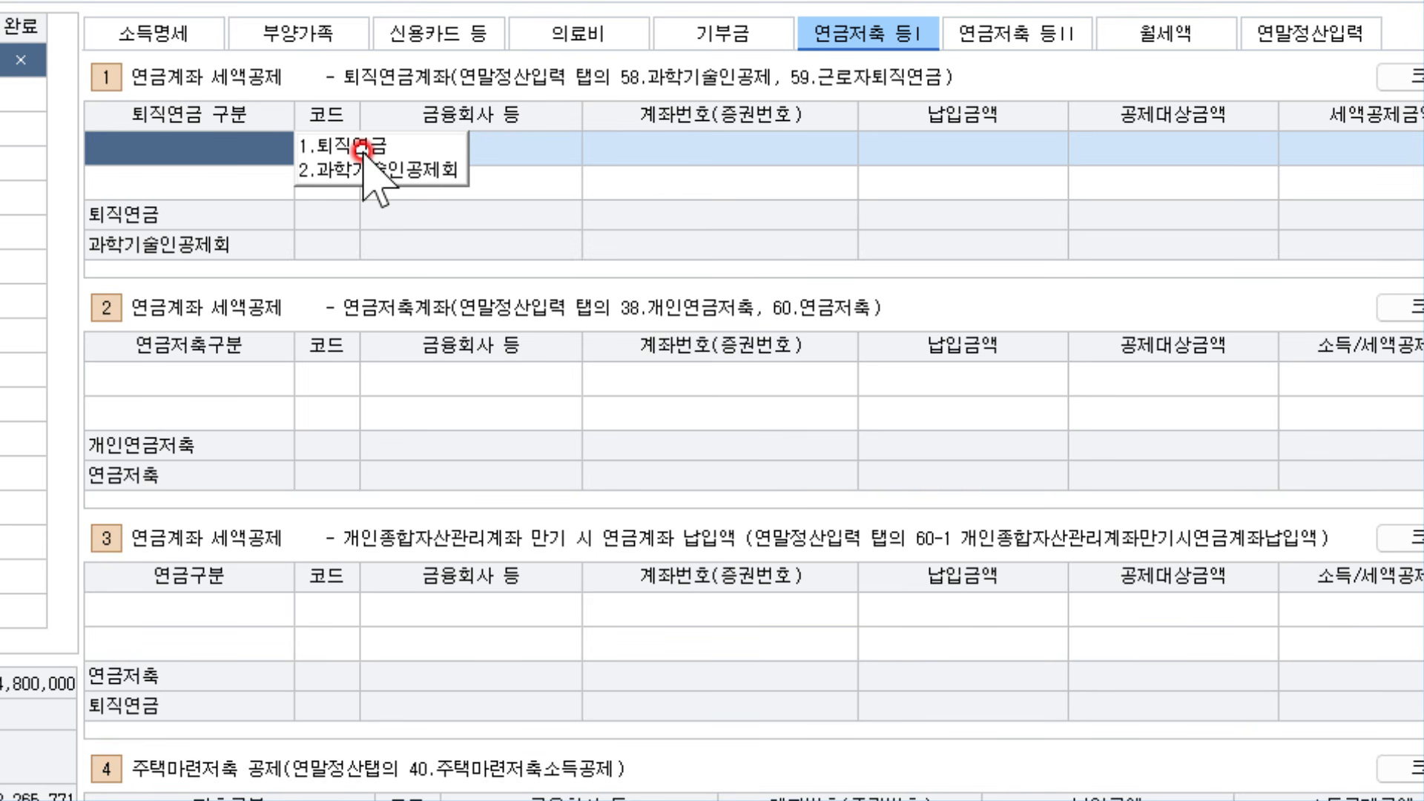
left_click(254, 373)
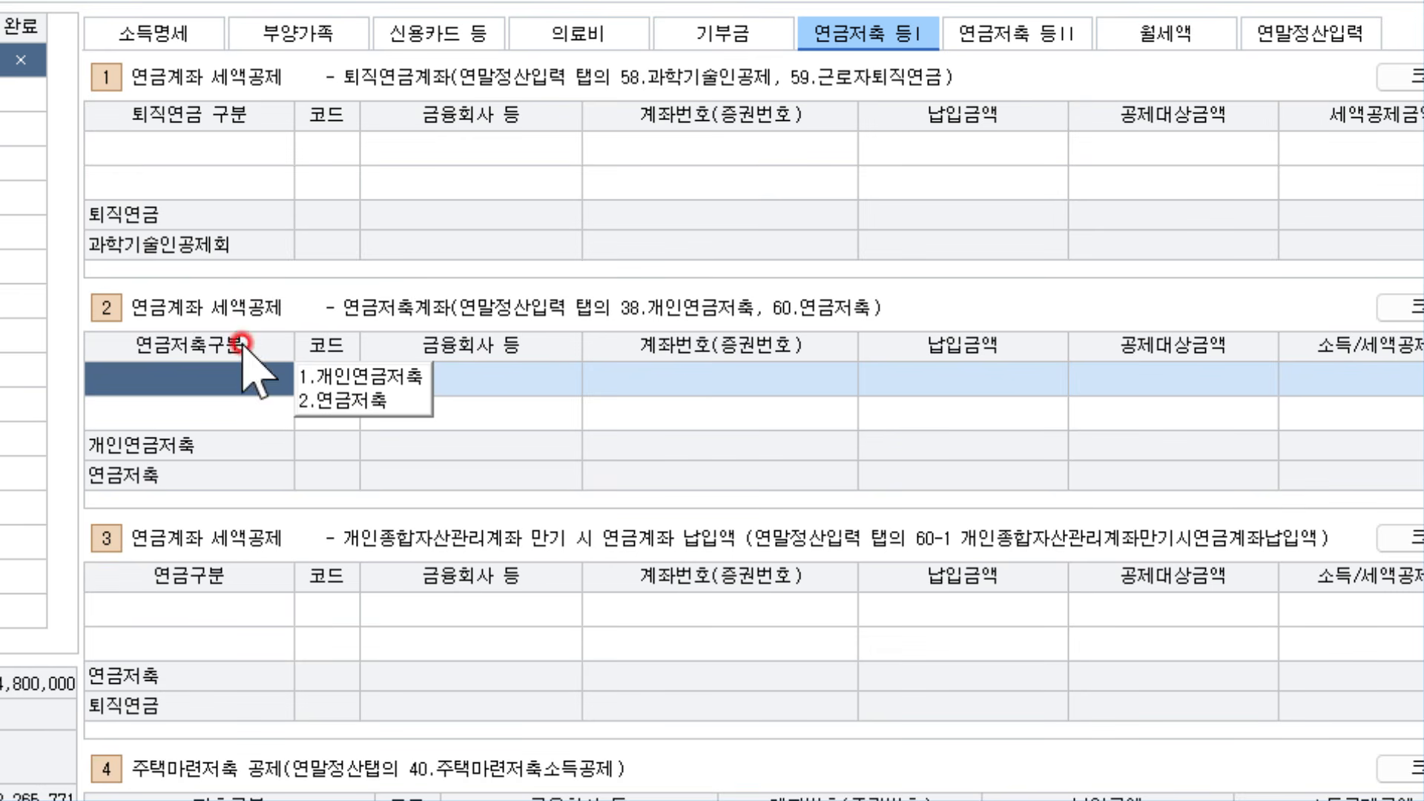
left_click(228, 149)
left_click(356, 377)
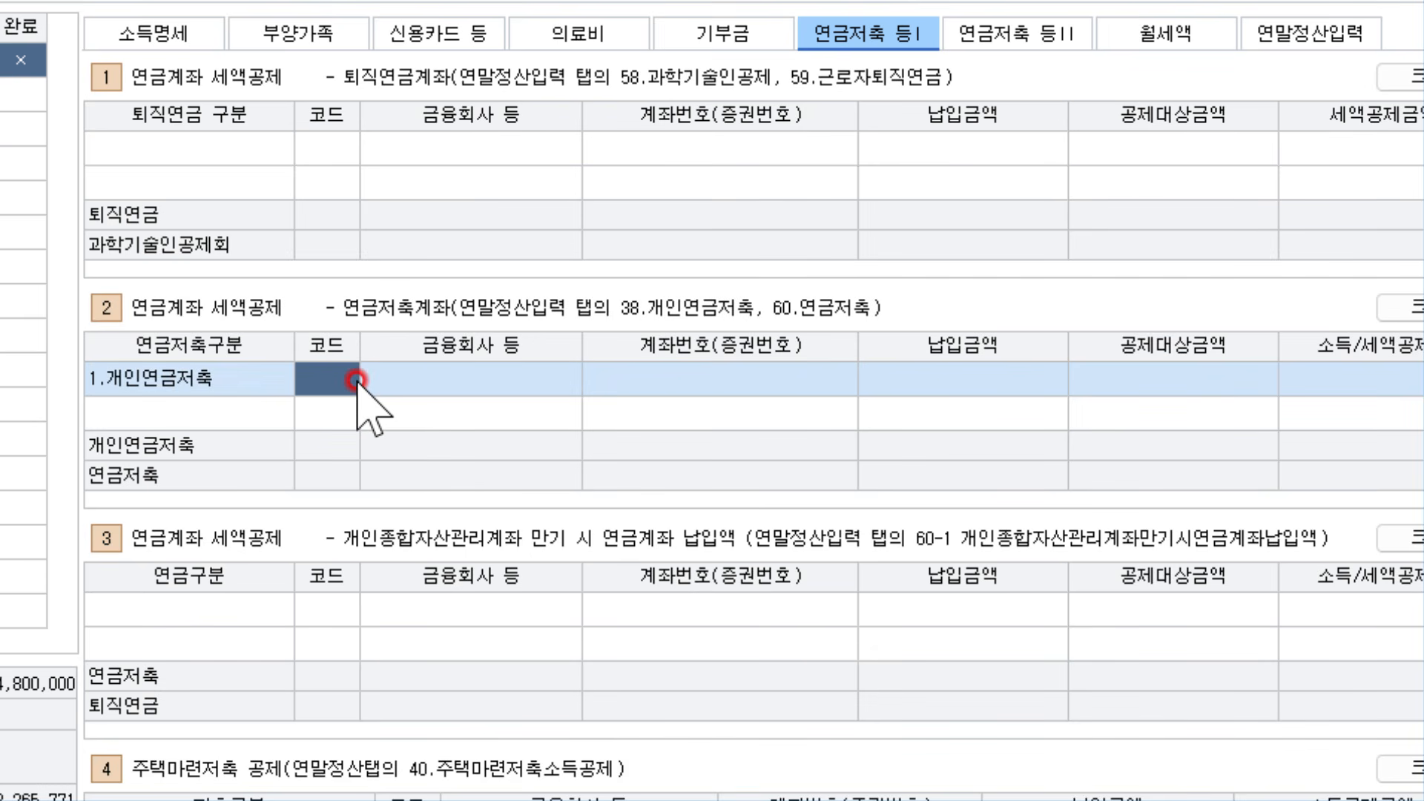
Set the row's financial institution to KEB 하나은행, code 305
double_click(356, 380)
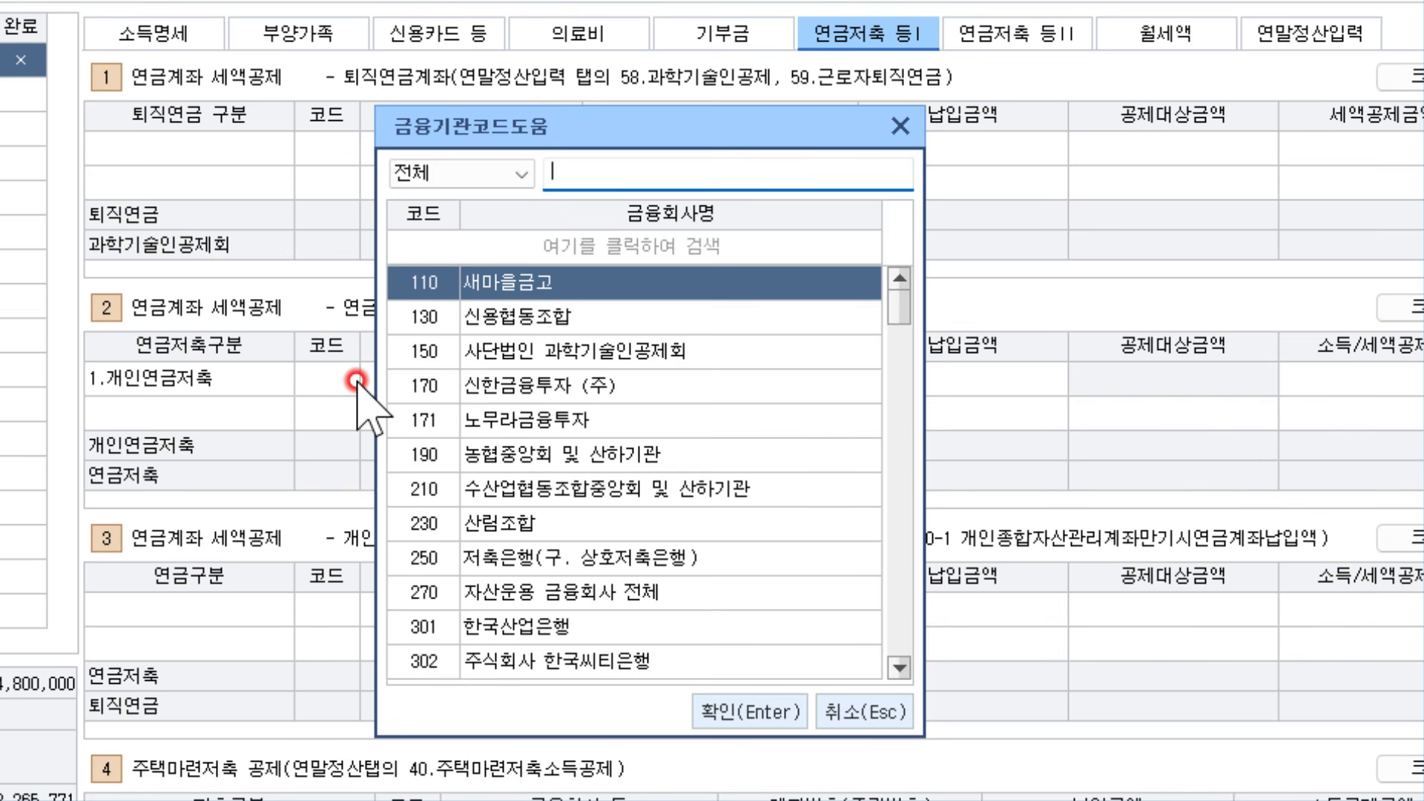
type("하나은행")
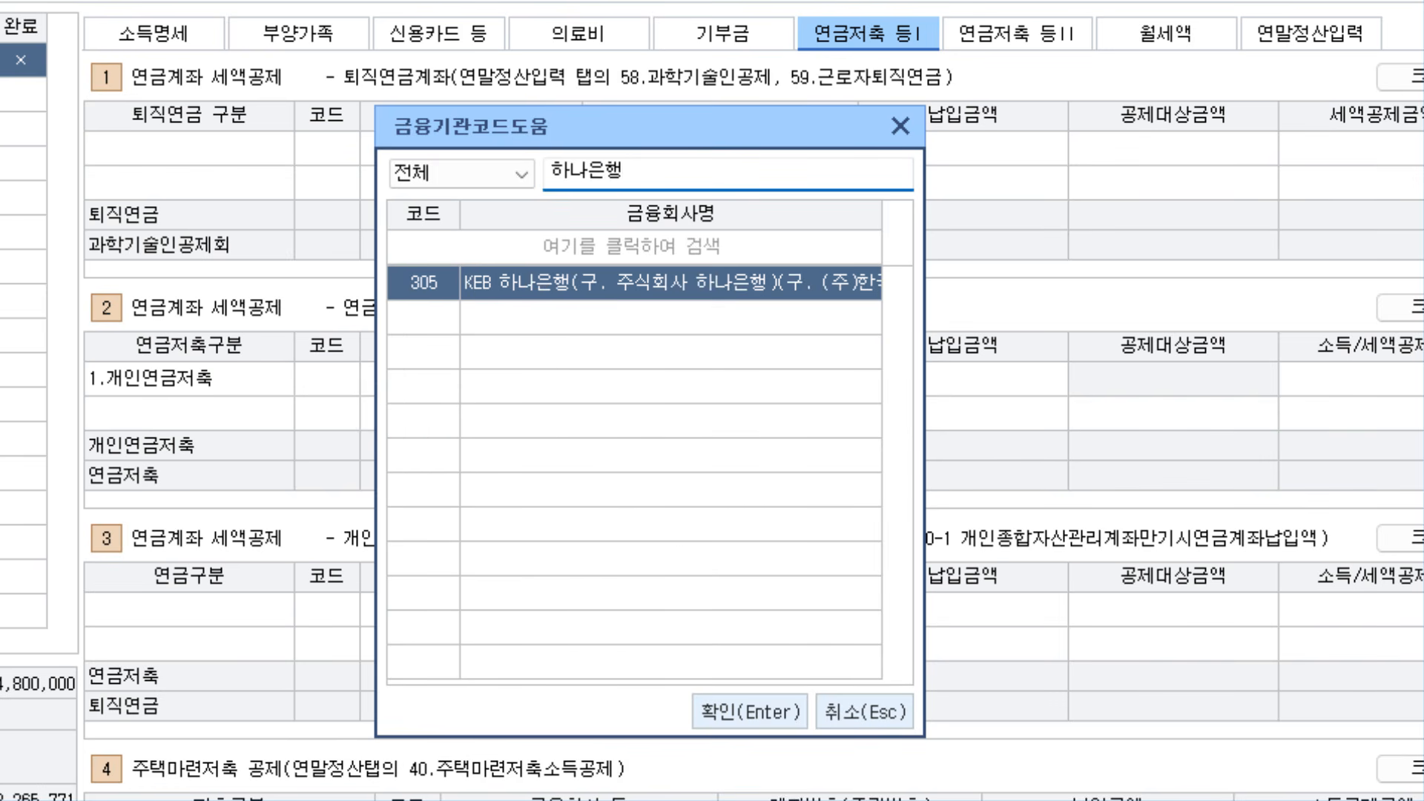
key("Return")
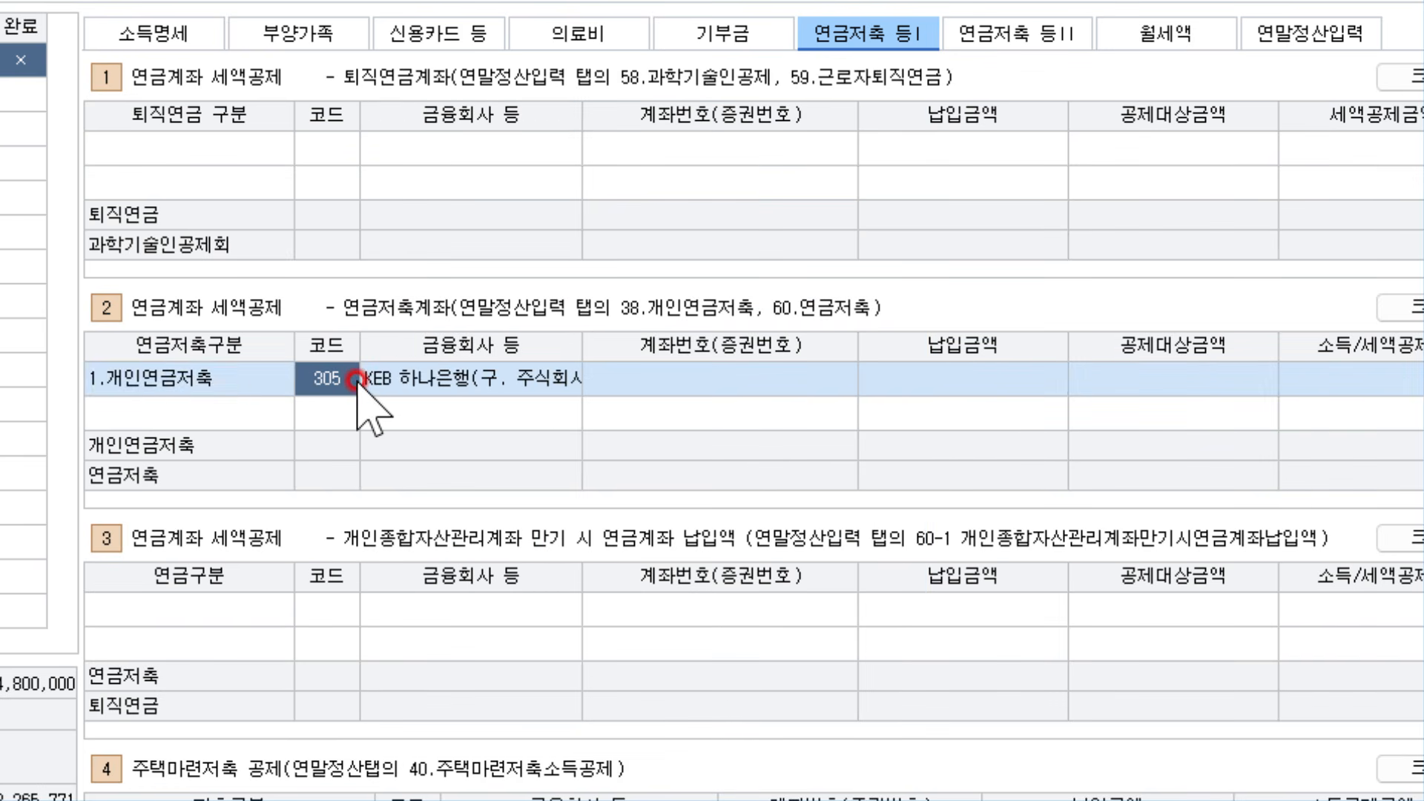
double_click(356, 380)
key("Escape")
Enter the pension account number and a 2,000,000 payment, giving a 720,000 credit
key("Return")
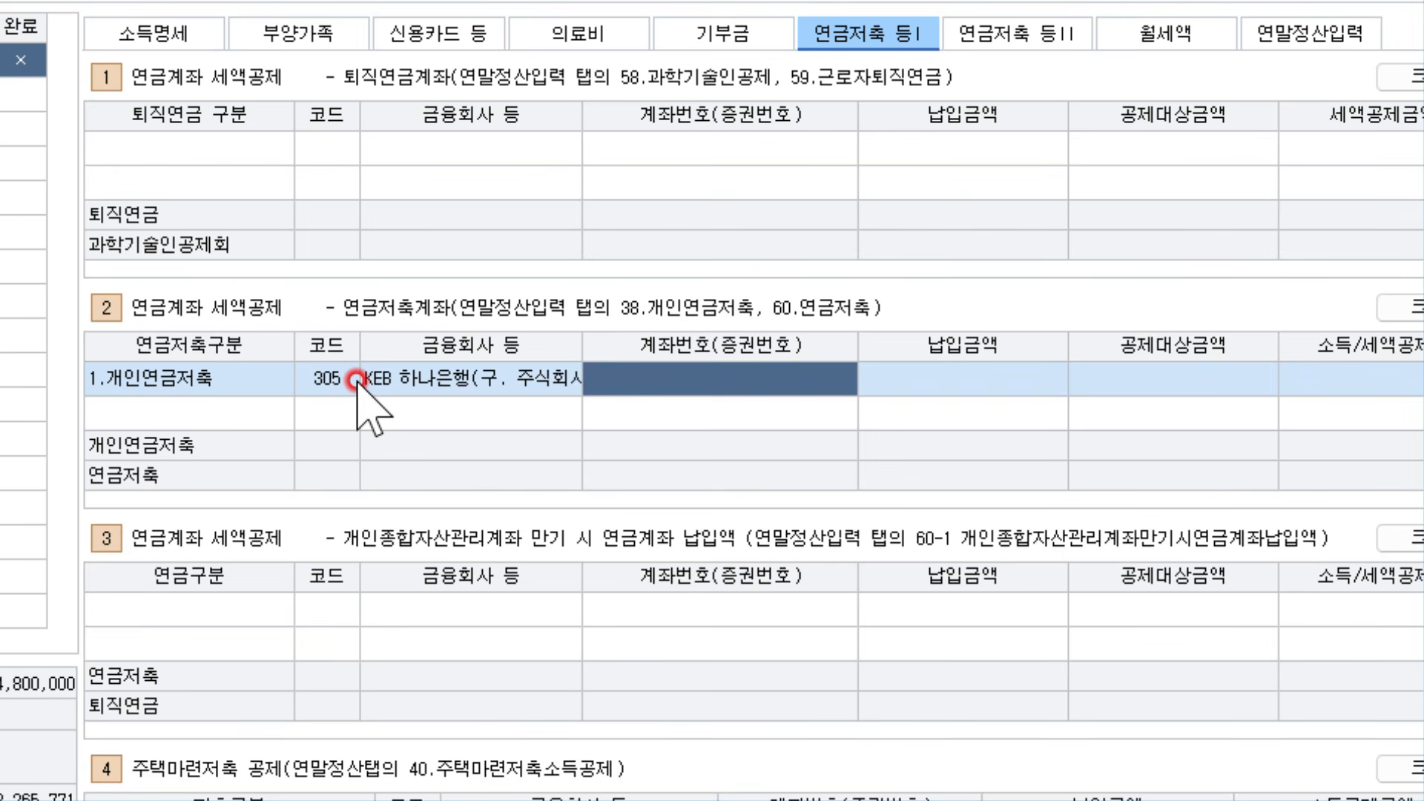
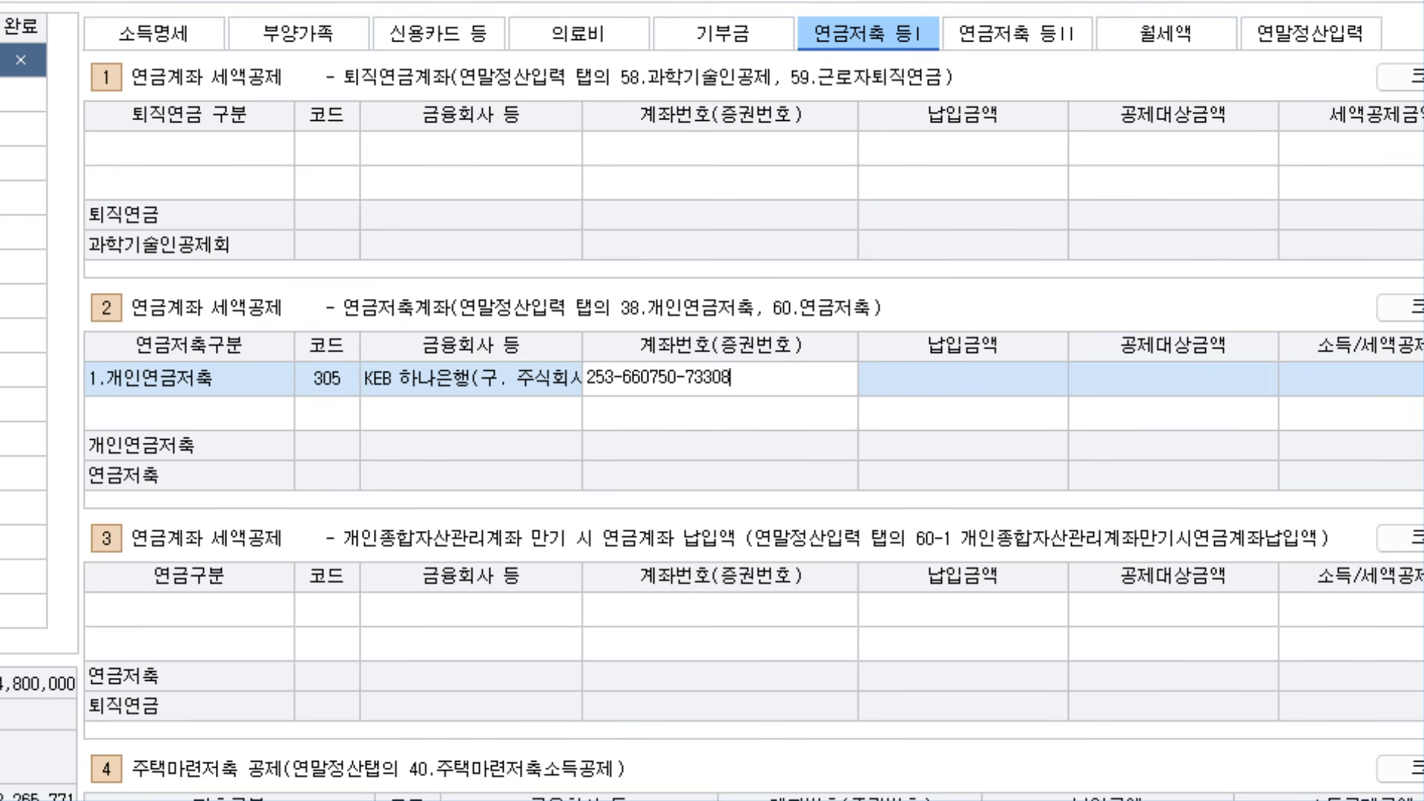
key("Return")
type("2000000")
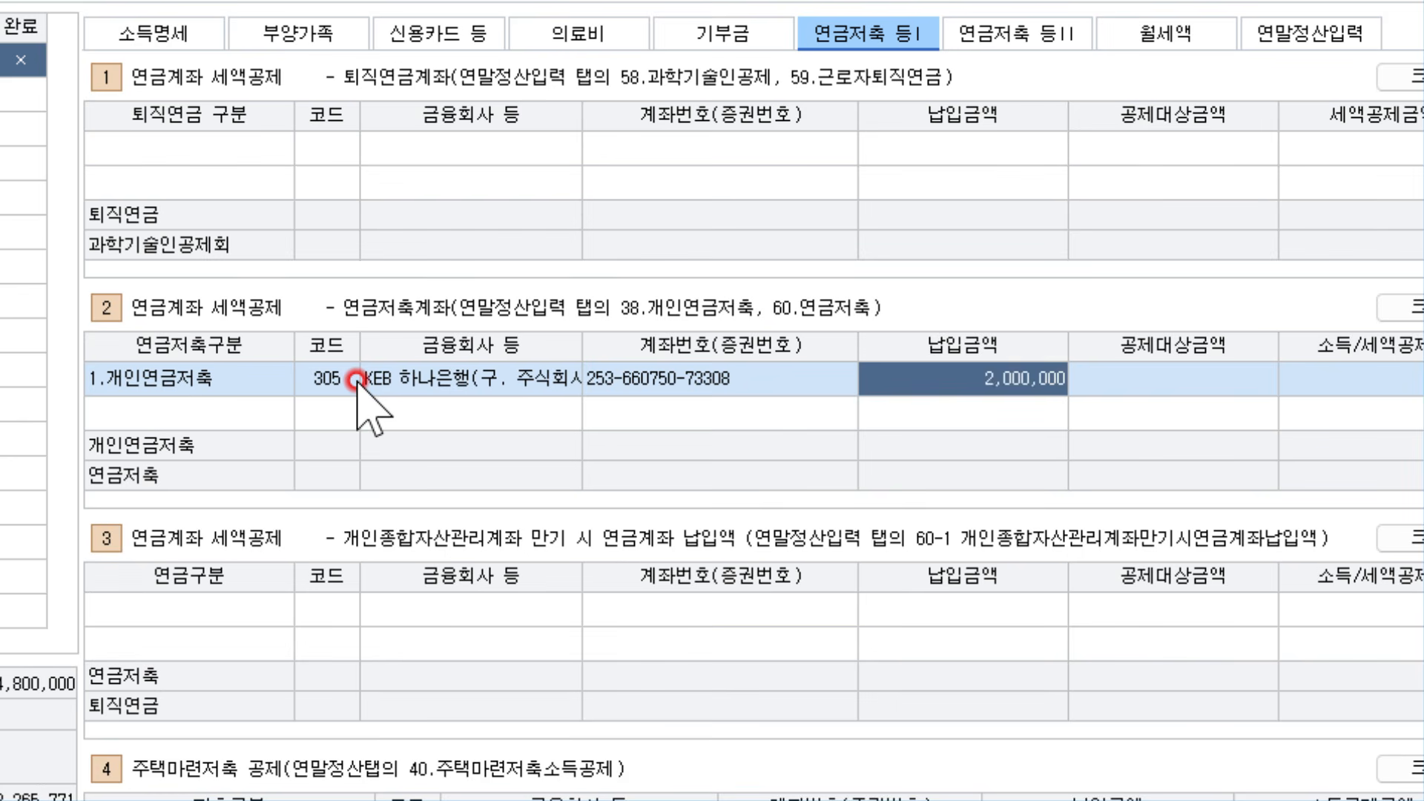
key("Return")
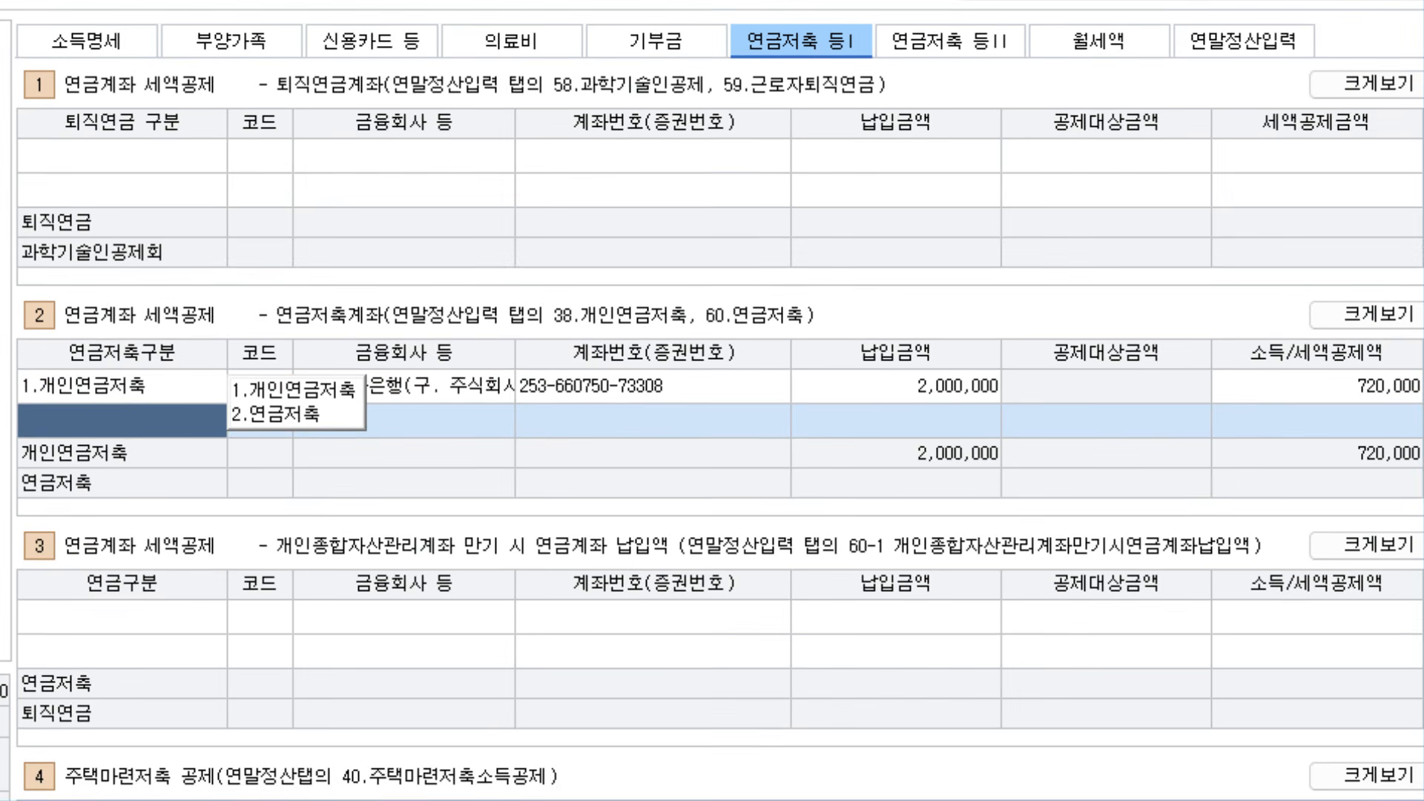
key("Escape")
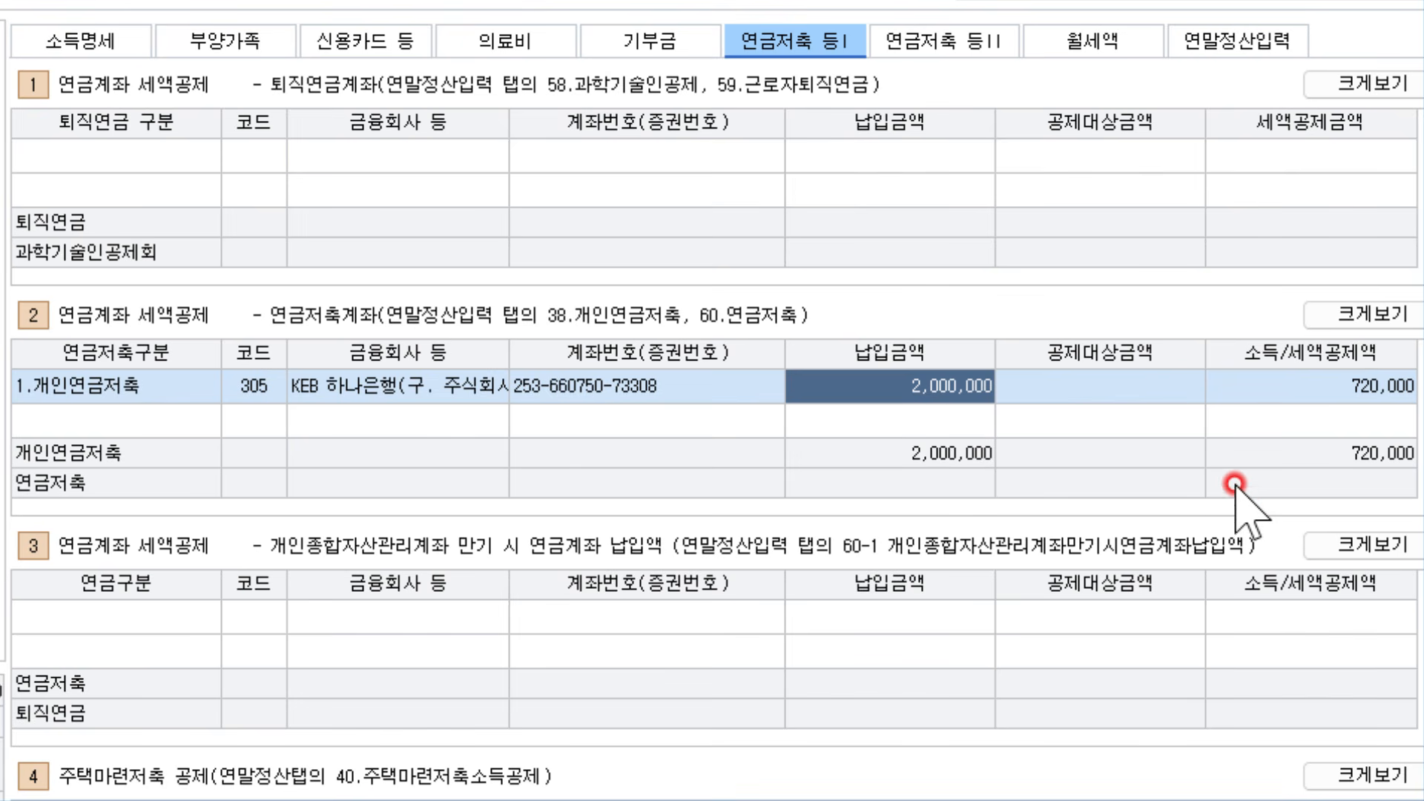
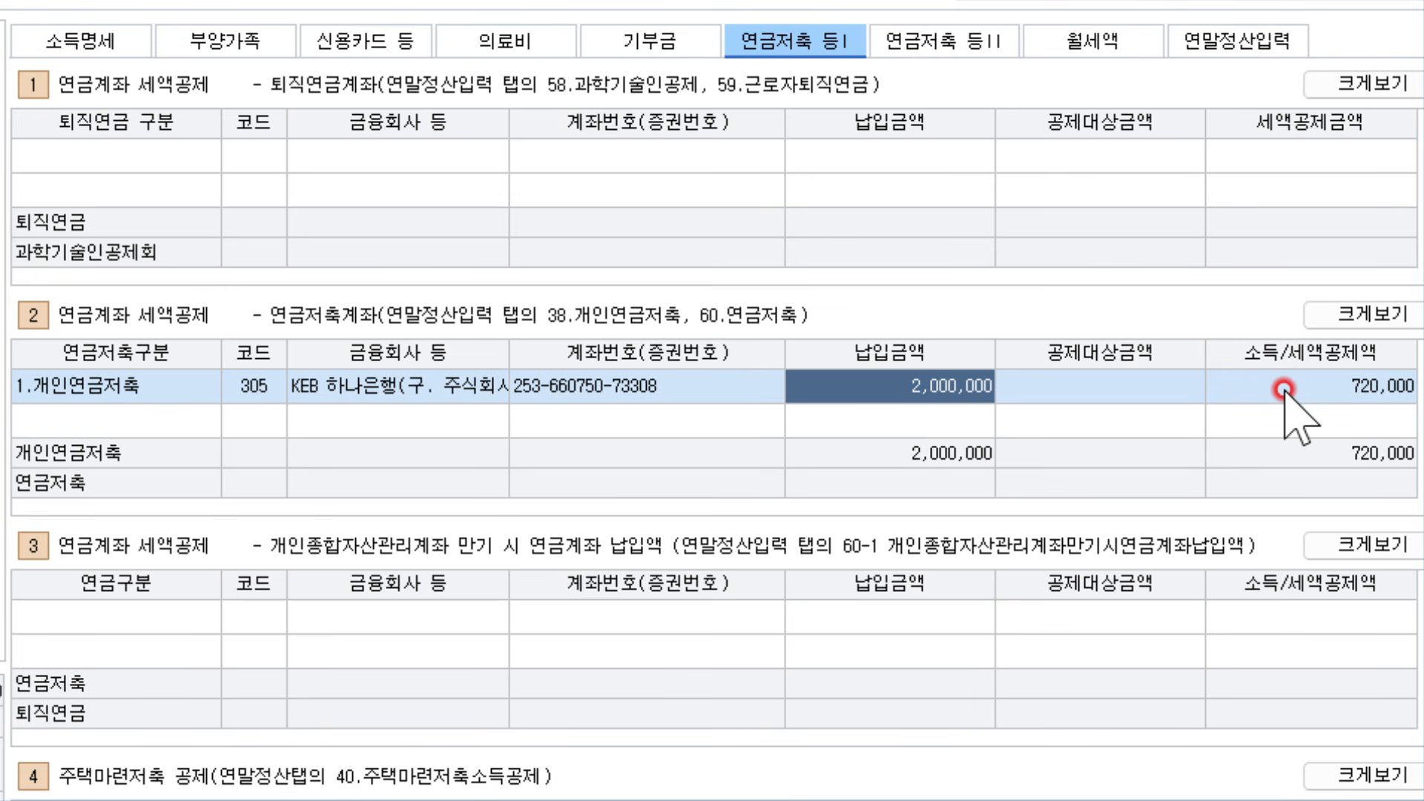
Recheck the pension row's code 305 and 2,000,000 payment, then switch to the 연말정산입력 tab
key("Left")
key("Left")
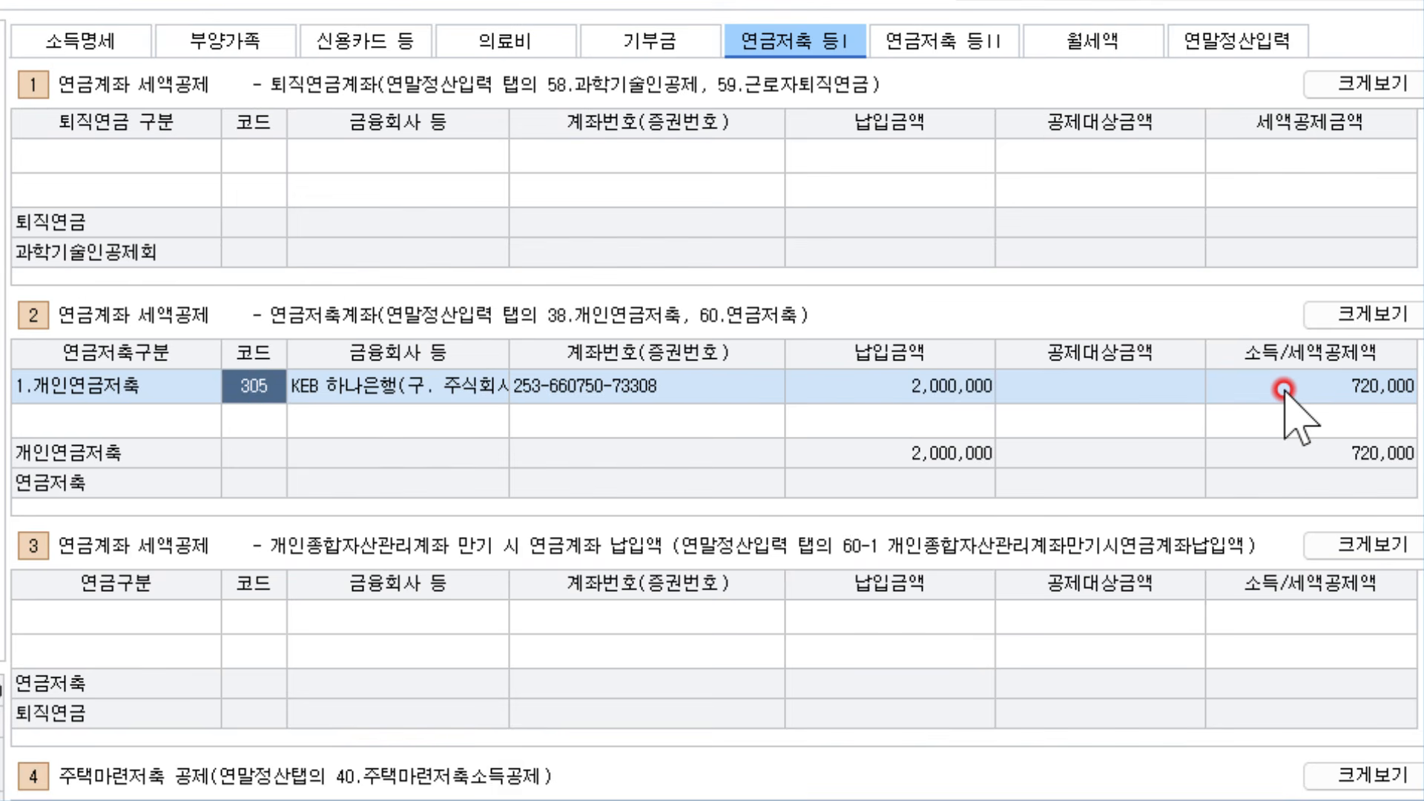
key("Left")
key("Return")
key("Right")
key("Right")
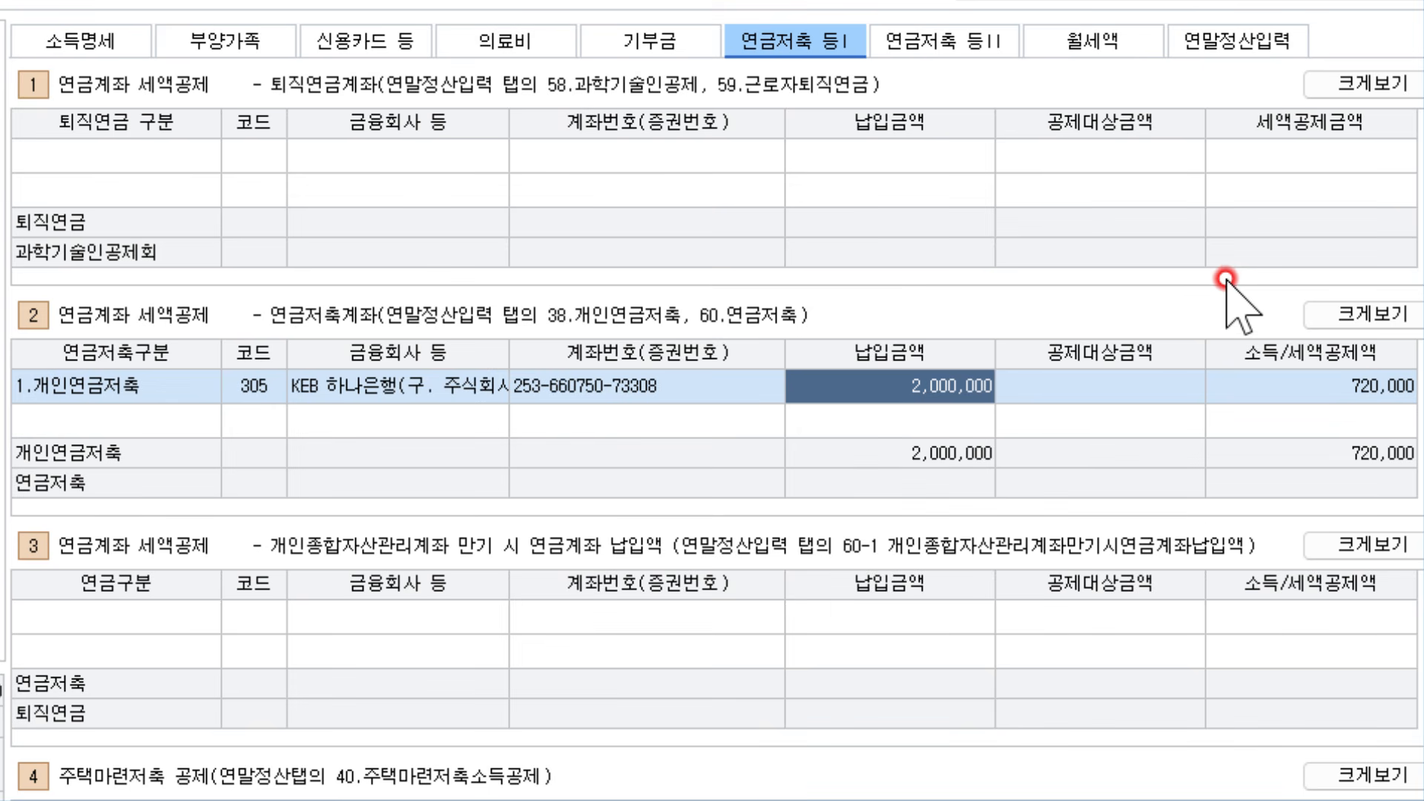
left_click(1219, 37)
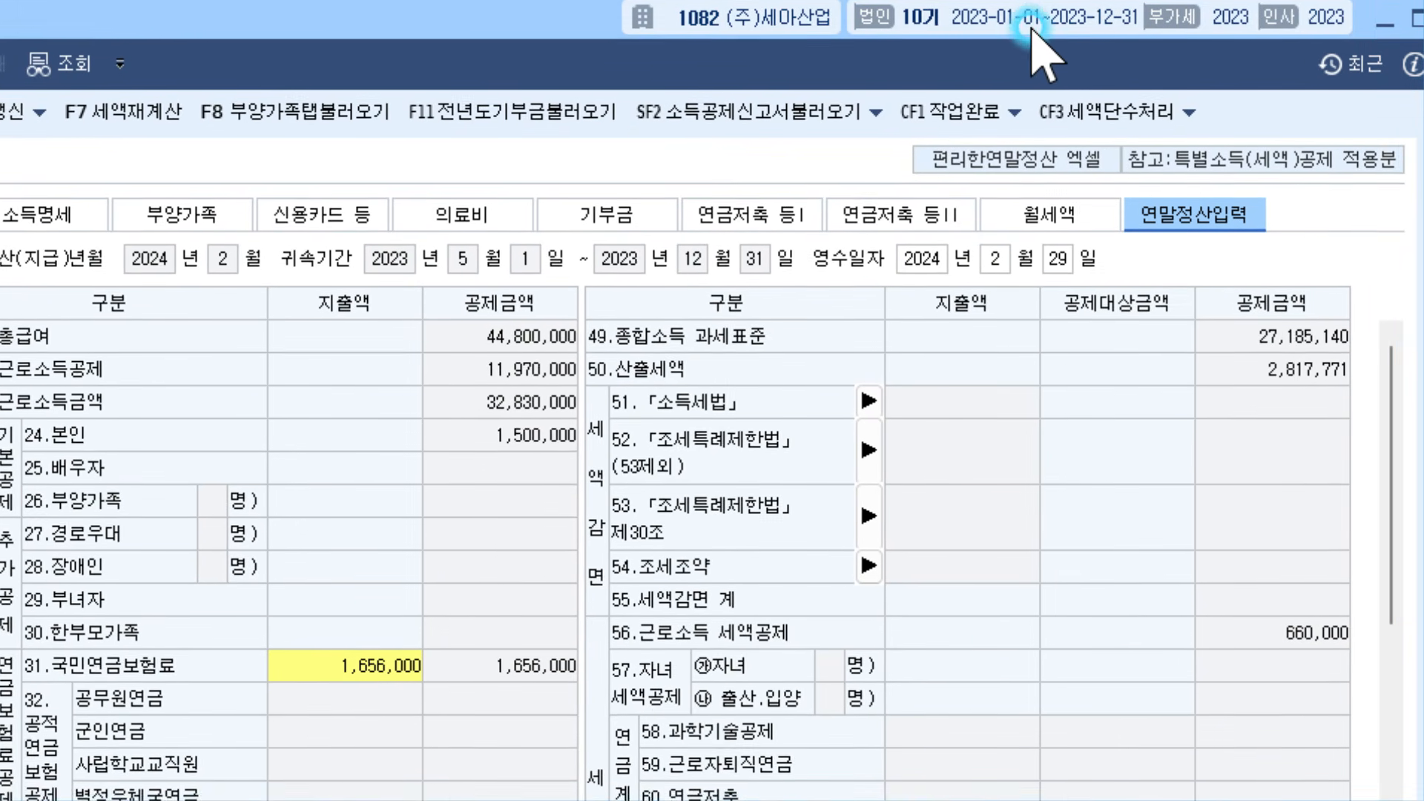
Load the dependents' tab amounts into the form: insurance 1,768,860 and medical 3,500,000
left_click(1056, 35)
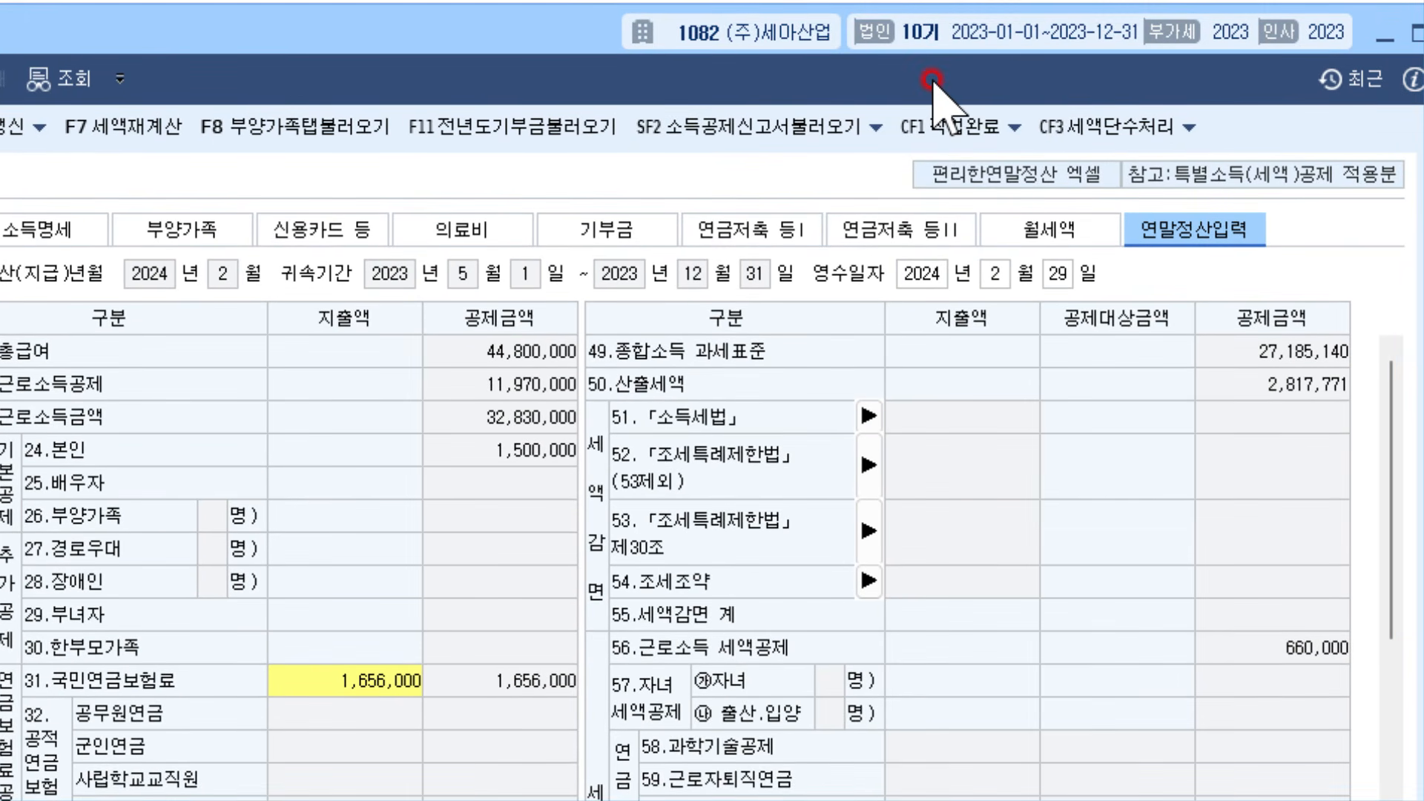
key("ctrl+alt+g")
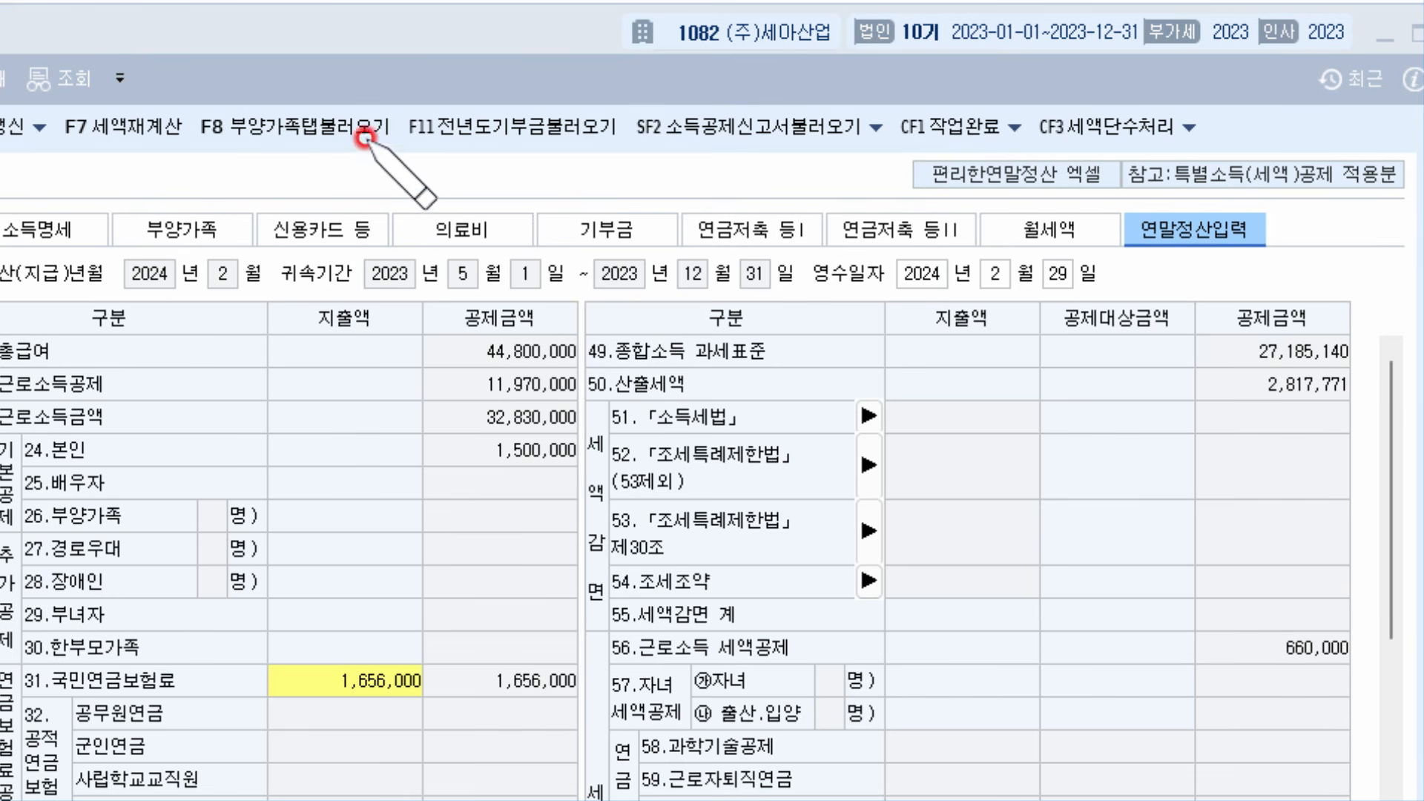
mouse_move(402, 147)
left_mouse_down()
mouse_move(175, 113)
mouse_move(375, 104)
mouse_move(404, 147)
left_mouse_up()
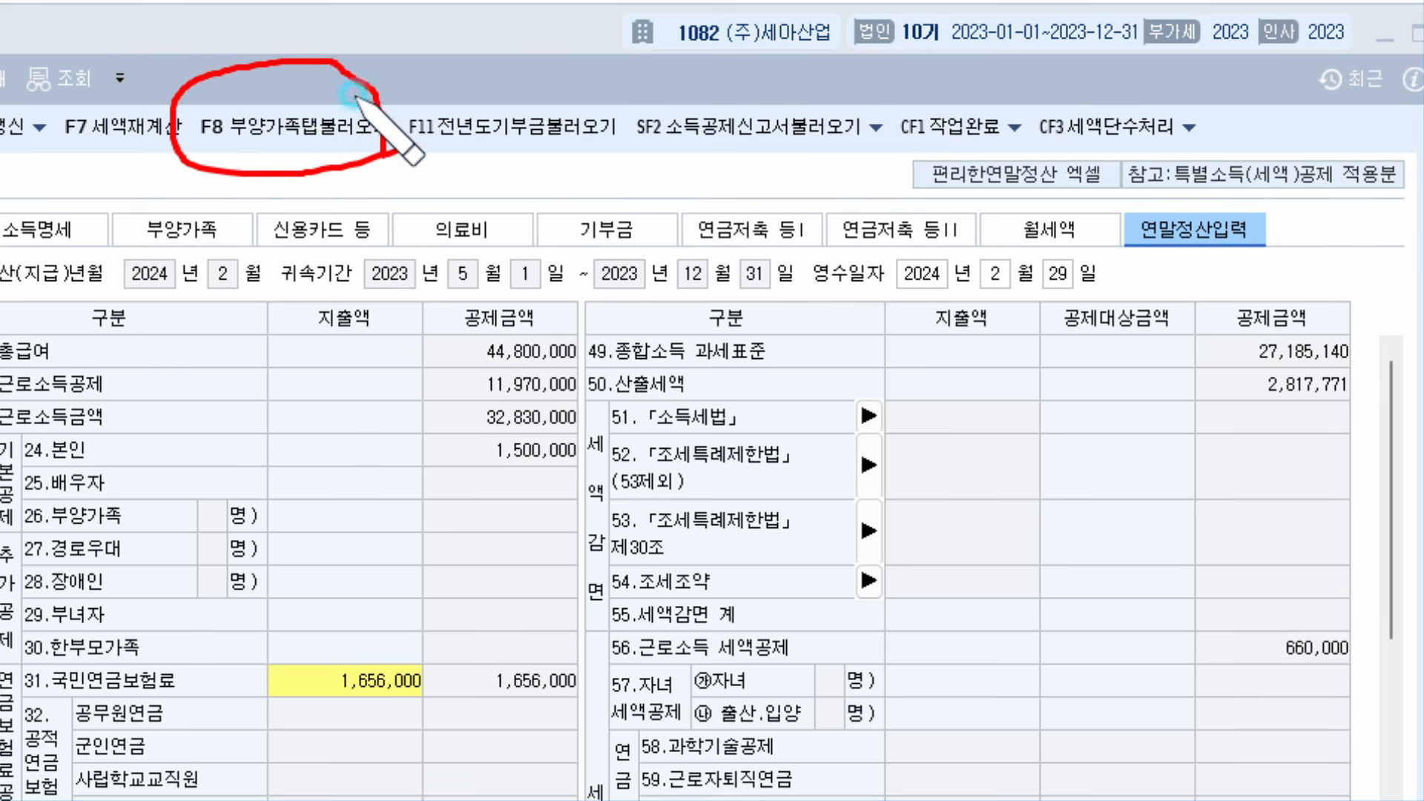
left_click_drag(307, 30, 380, 1)
mouse_move(143, 198)
left_mouse_down()
mouse_move(195, 163)
mouse_move(404, 147)
mouse_move(412, 179)
left_mouse_up()
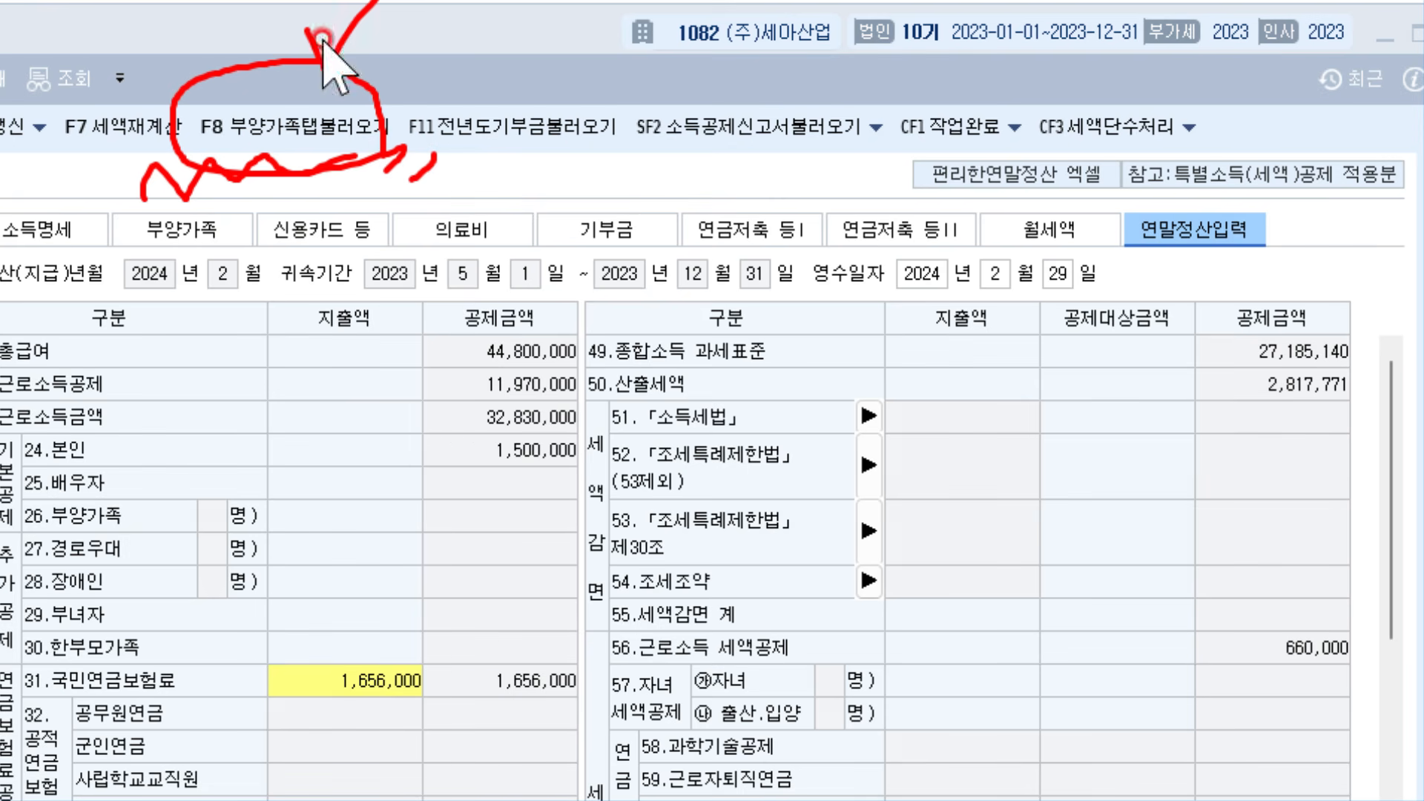
left_click(271, 125)
left_click_drag(454, 449, 573, 314)
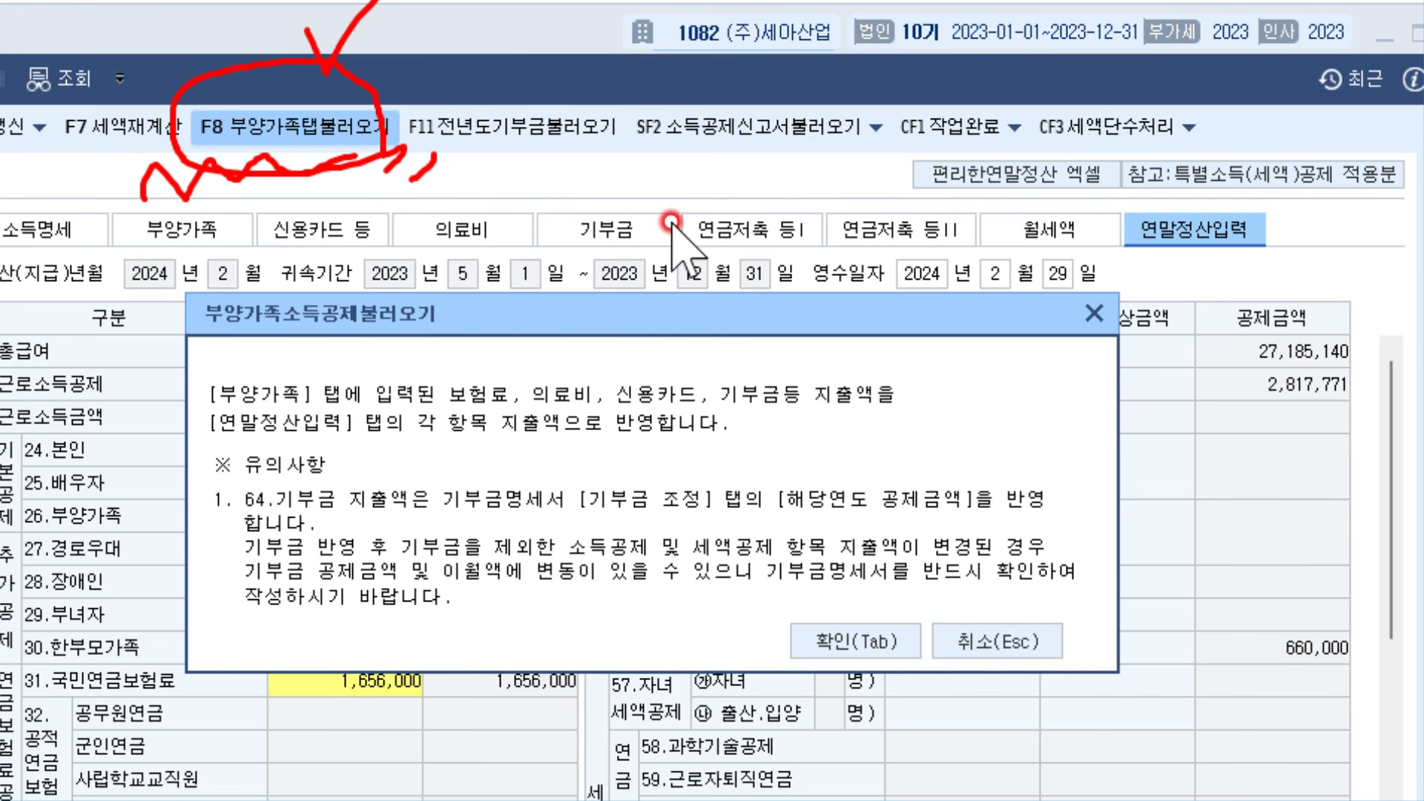
left_click(866, 639)
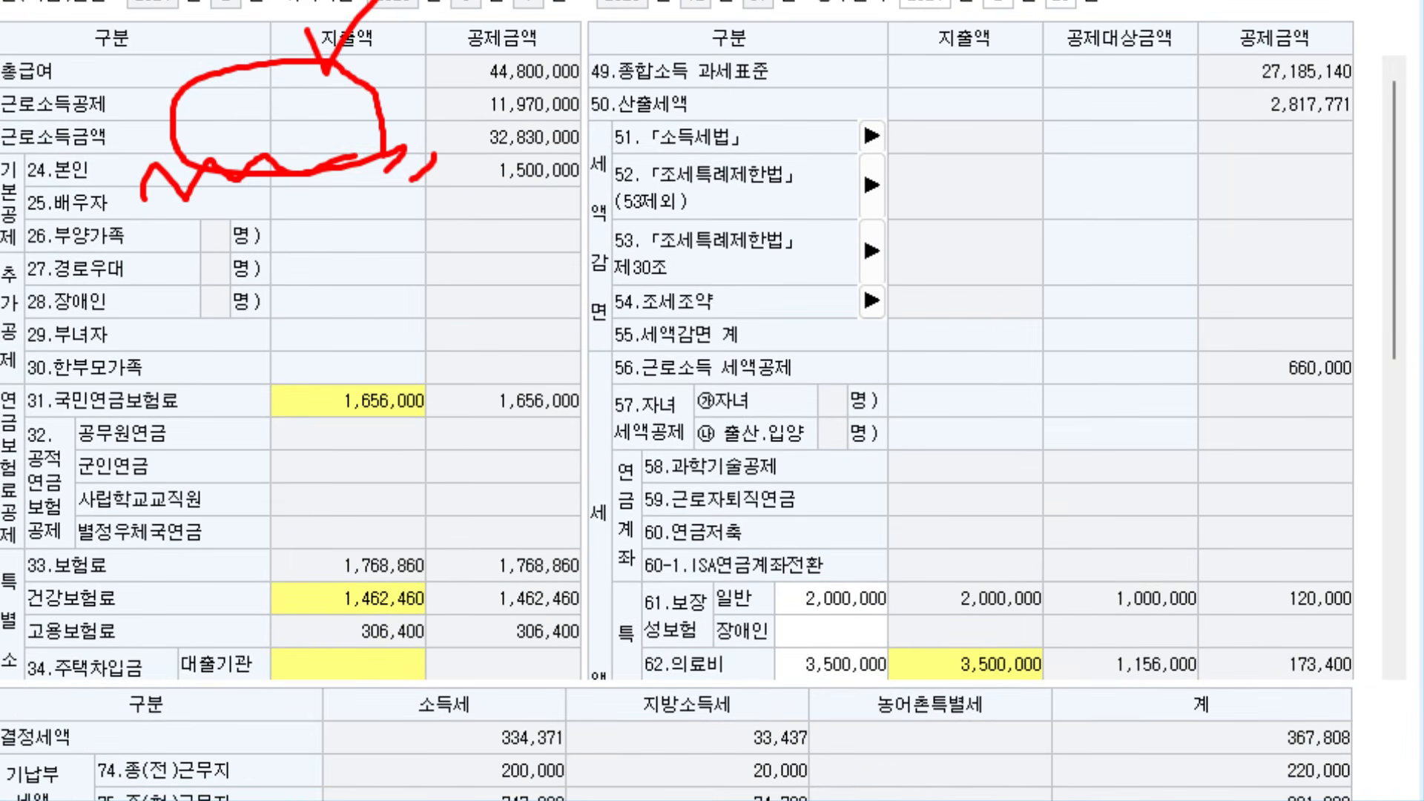
scroll(744, 326, "down", 5)
scroll(744, 284, "up", 2)
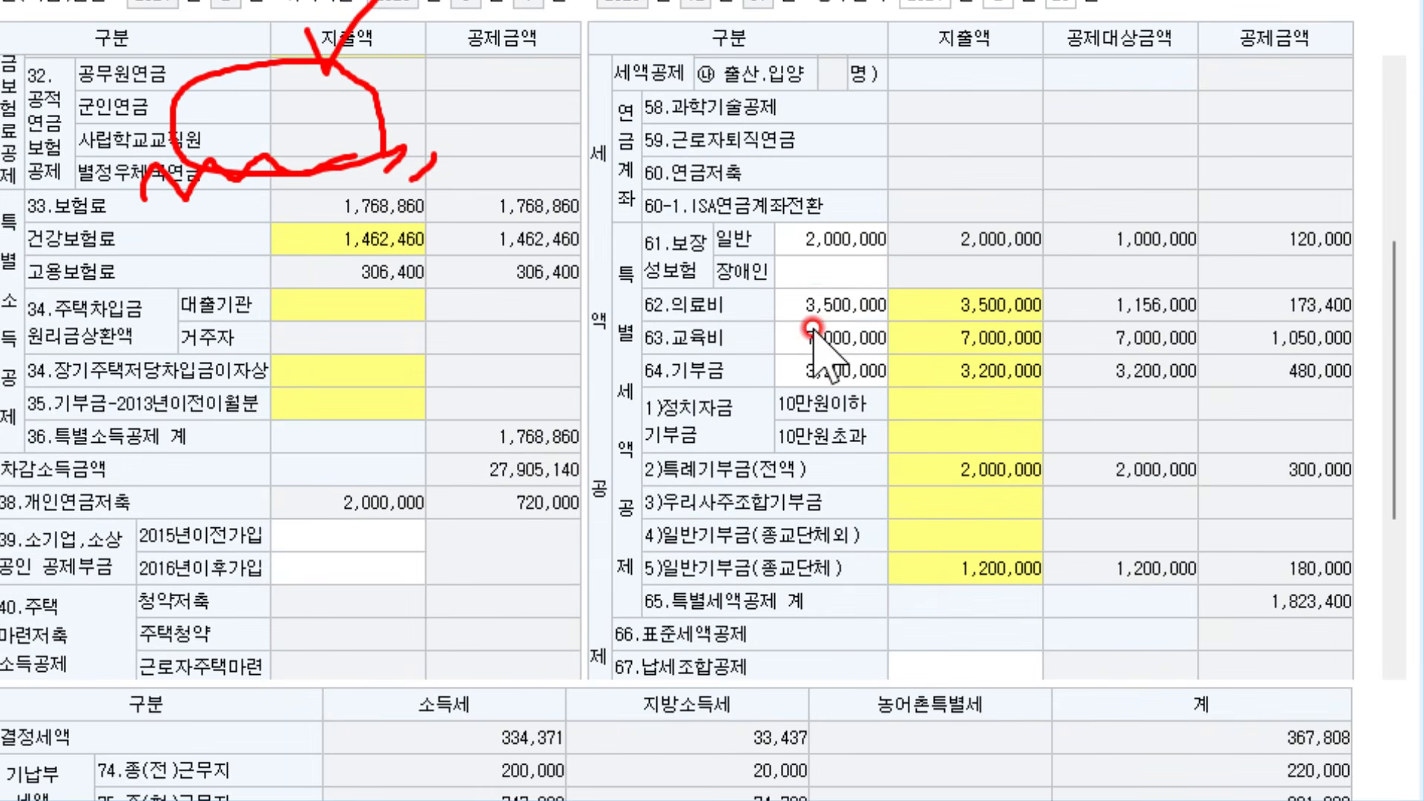
left_click(823, 302)
left_click(835, 238)
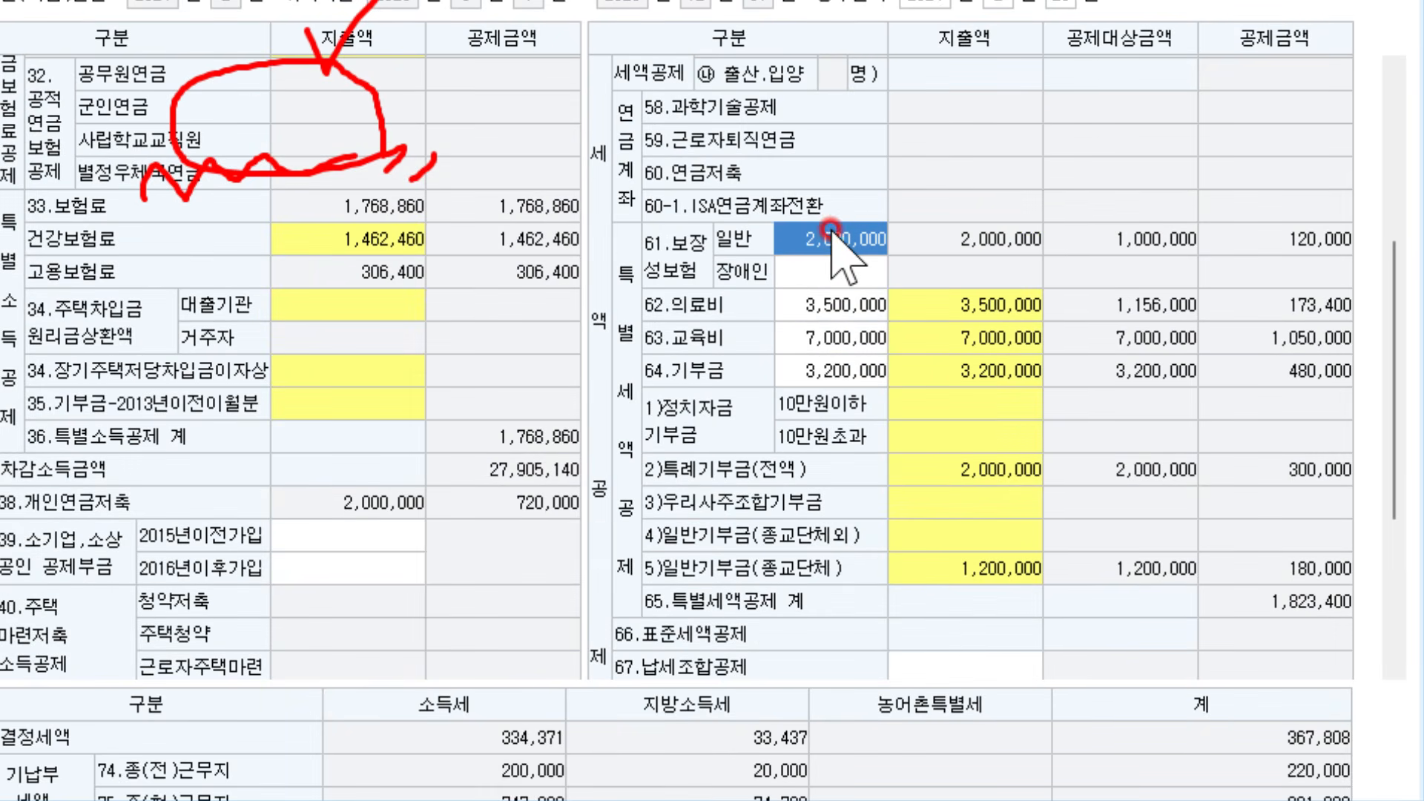
left_click(842, 367)
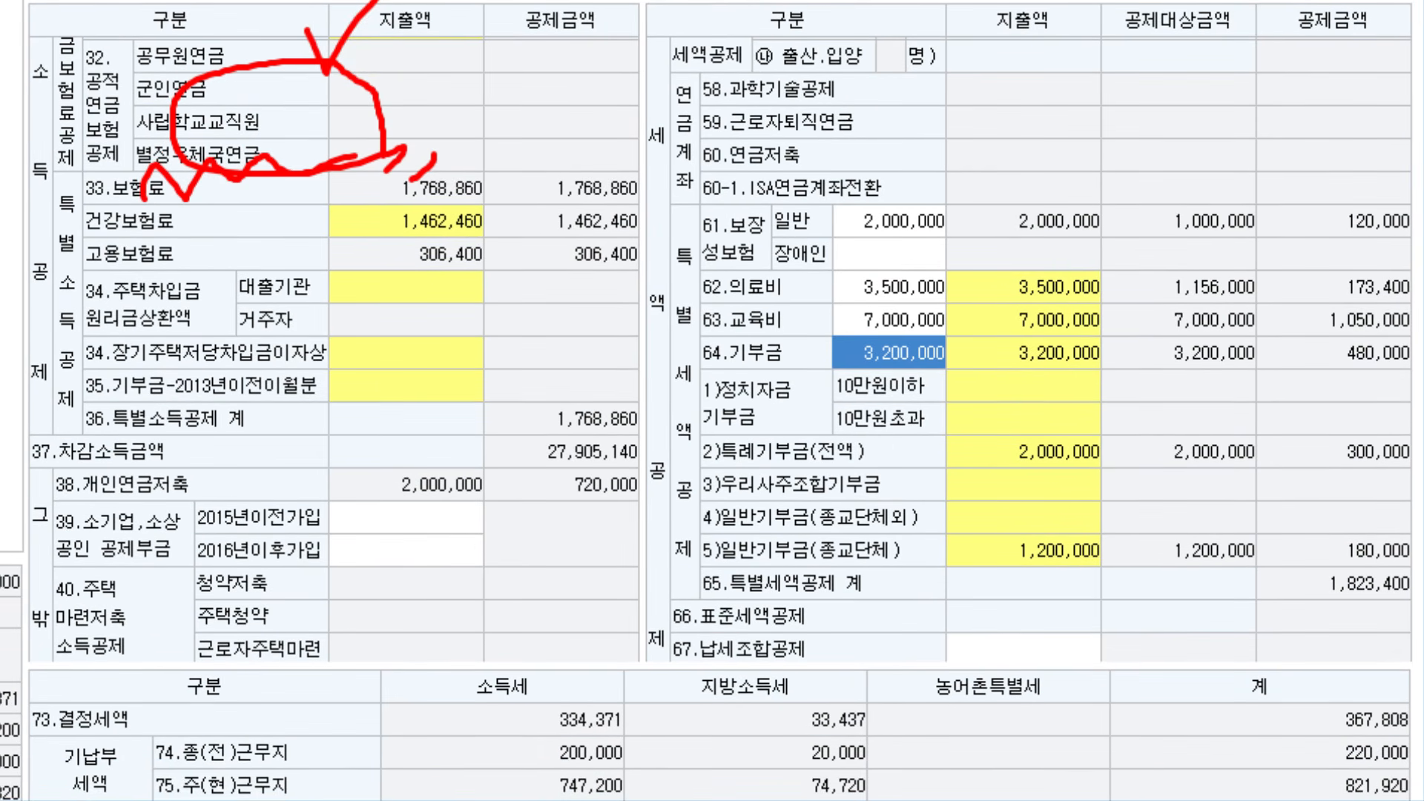
key("Escape")
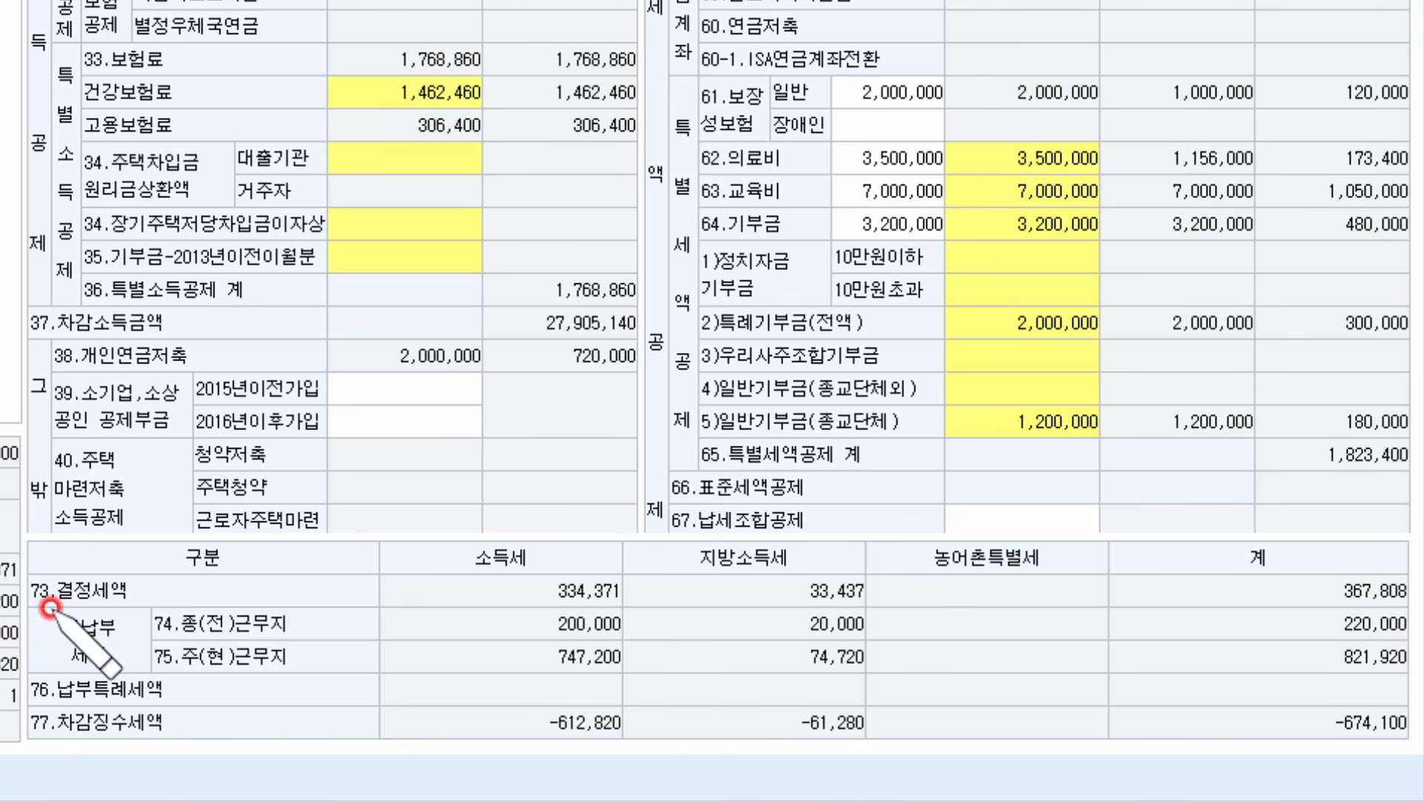
left_click_drag(27, 610, 175, 610)
mouse_move(494, 607)
left_mouse_down()
mouse_move(1395, 597)
mouse_move(1387, 541)
mouse_move(371, 528)
mouse_move(552, 607)
left_mouse_up()
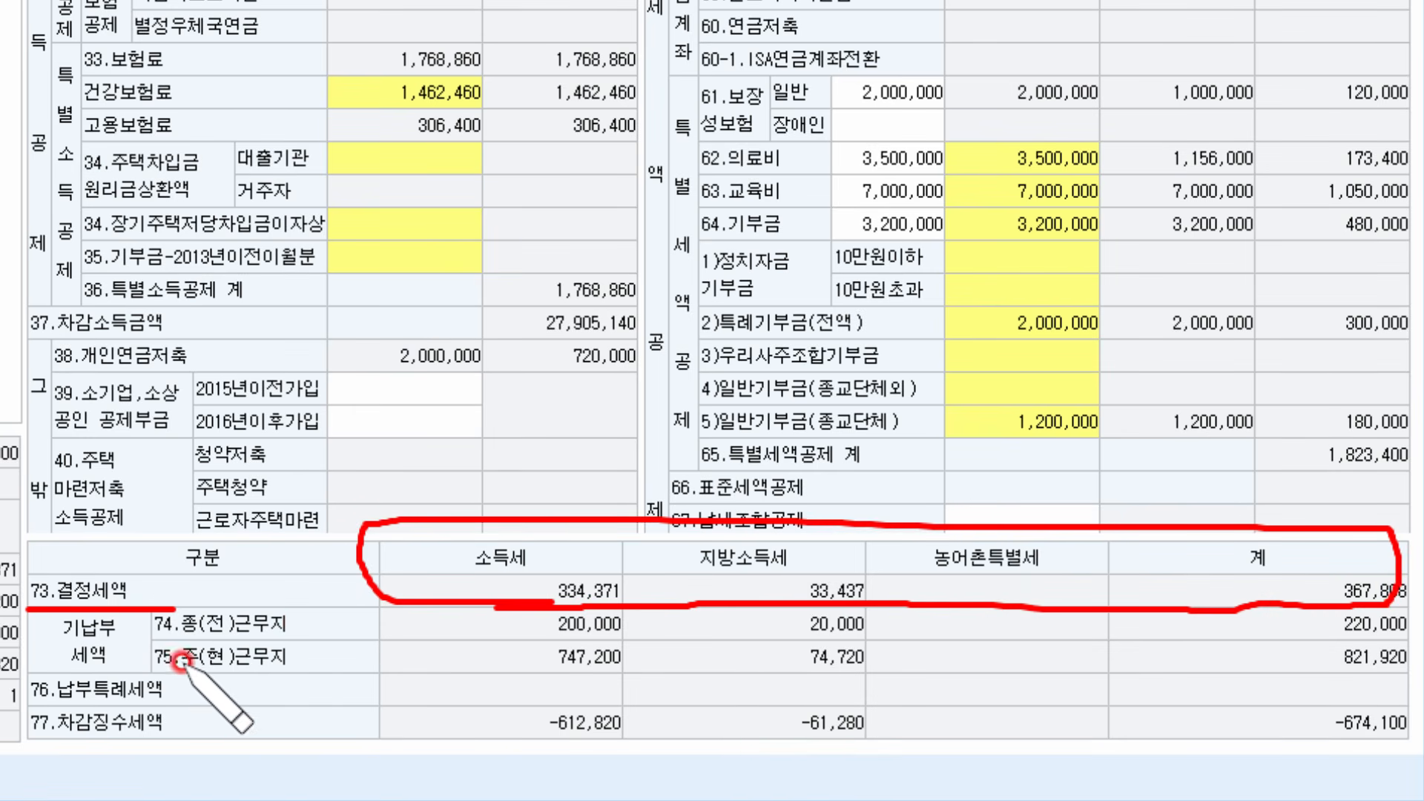
mouse_move(137, 603)
left_mouse_down()
mouse_move(117, 632)
mouse_move(163, 667)
left_mouse_up()
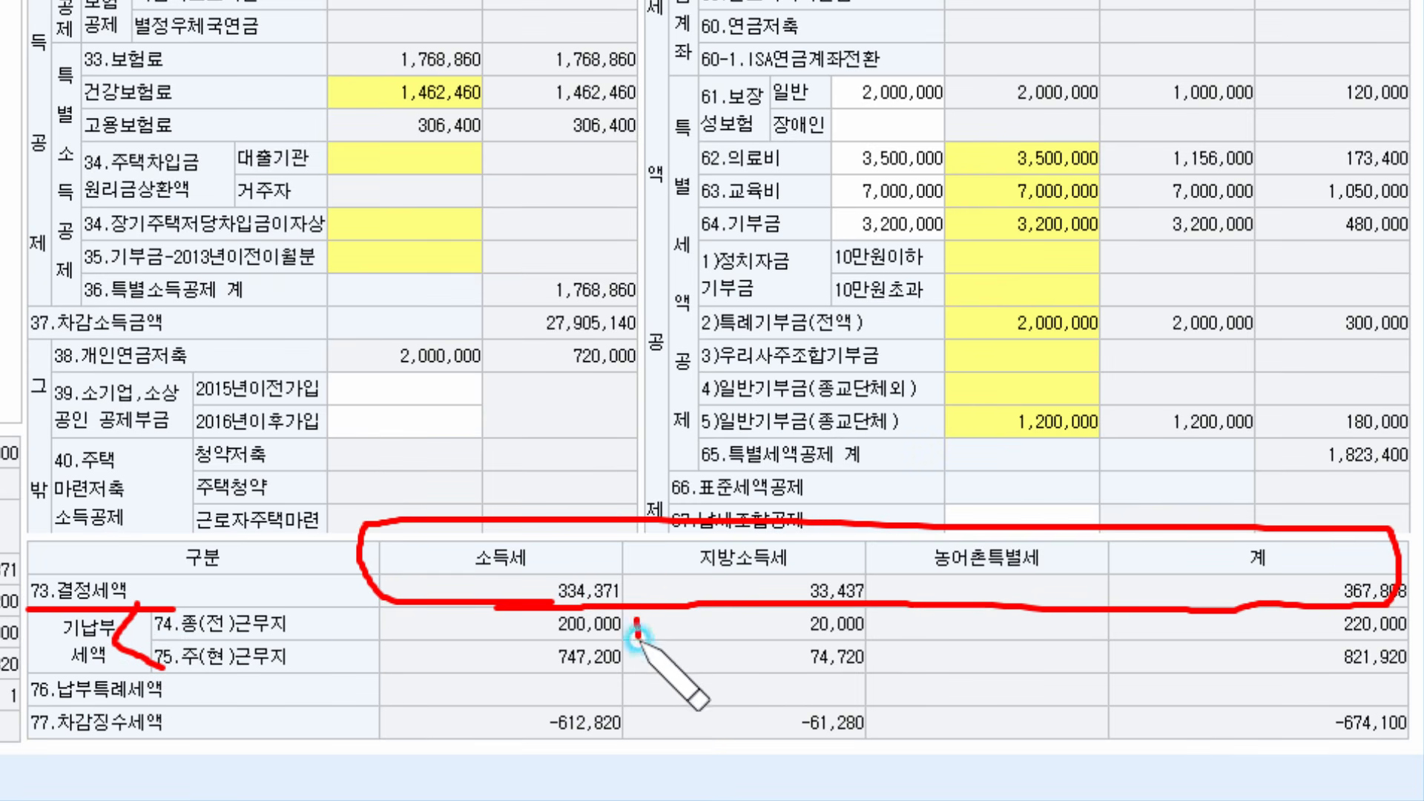
mouse_move(634, 619)
left_mouse_down()
mouse_move(486, 676)
mouse_move(506, 602)
mouse_move(650, 639)
left_mouse_up()
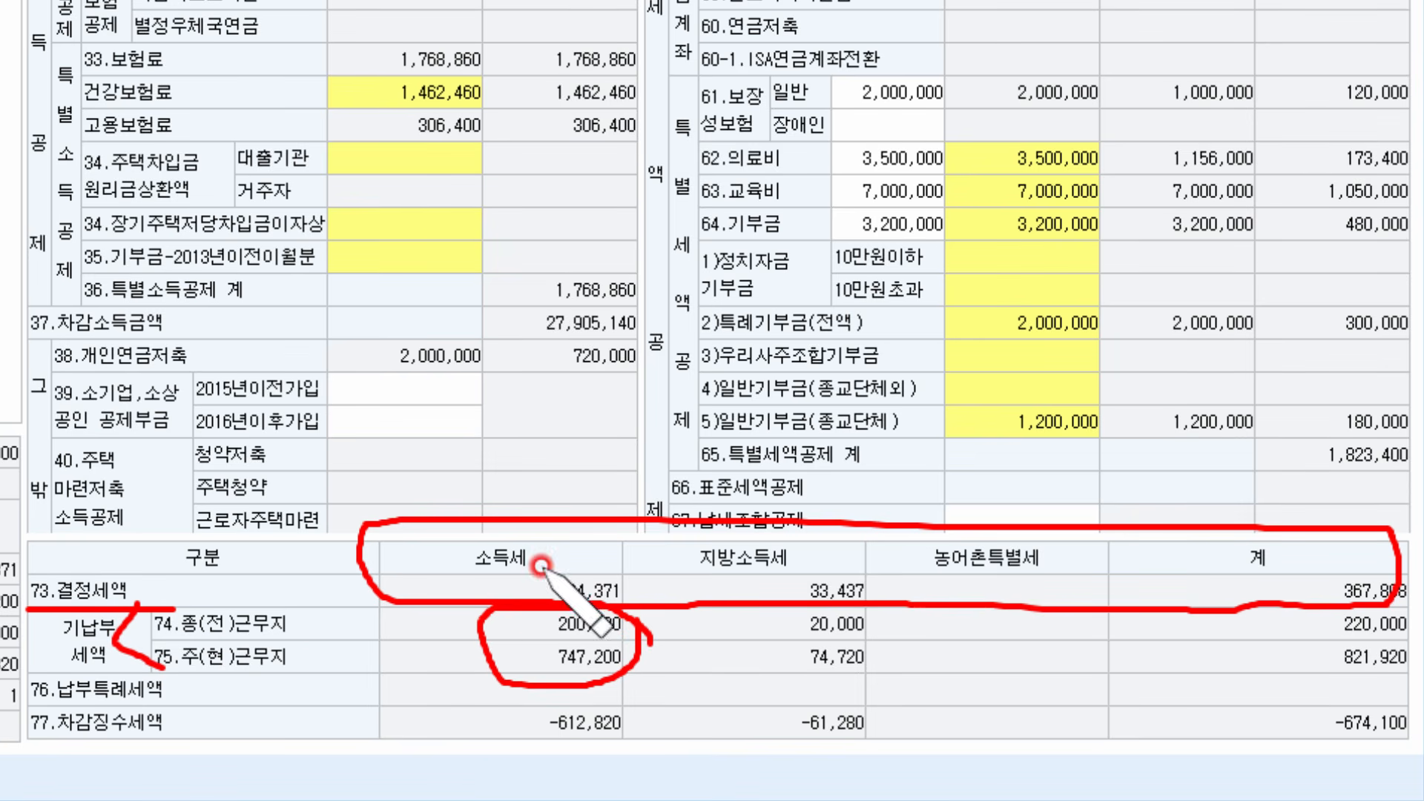
left_click_drag(523, 760, 640, 749)
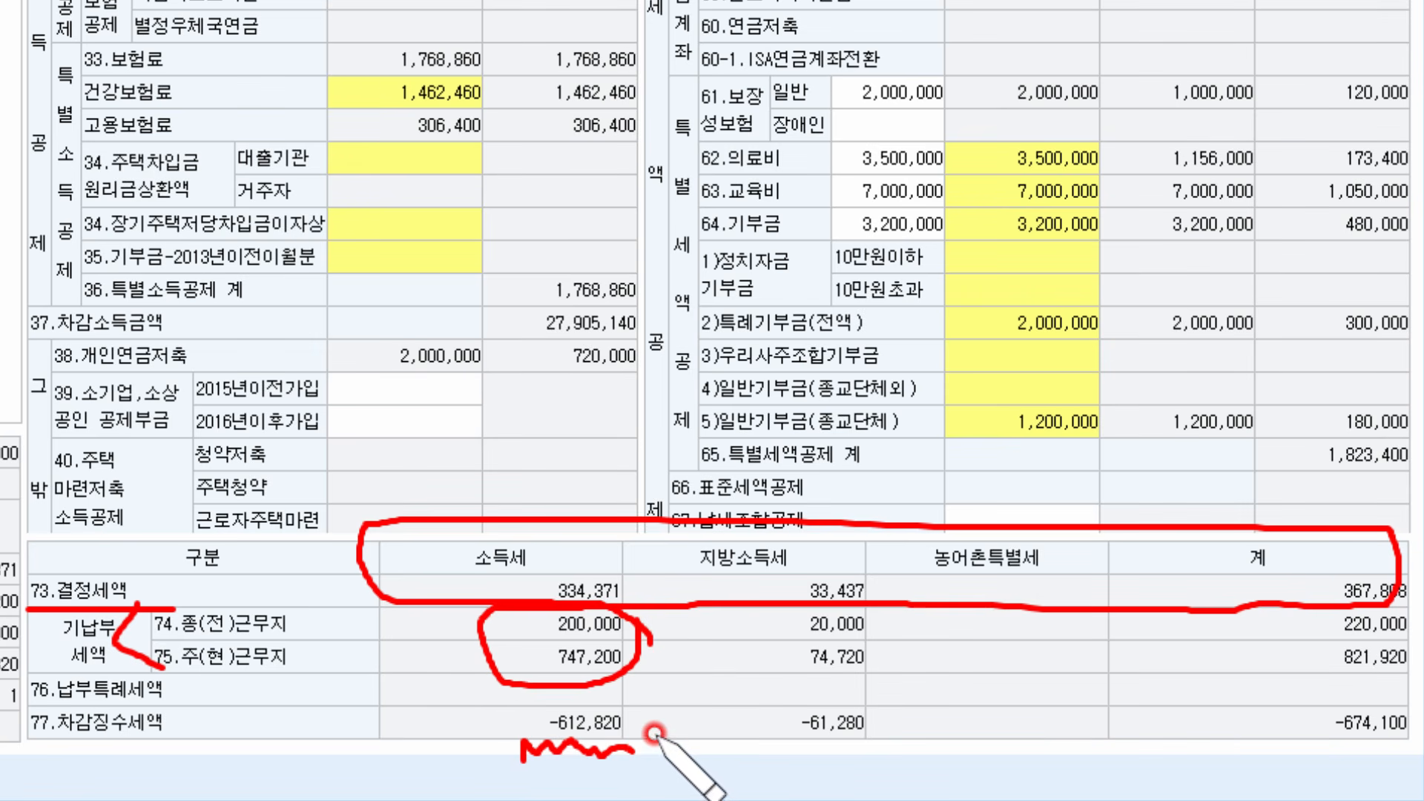
key("e")
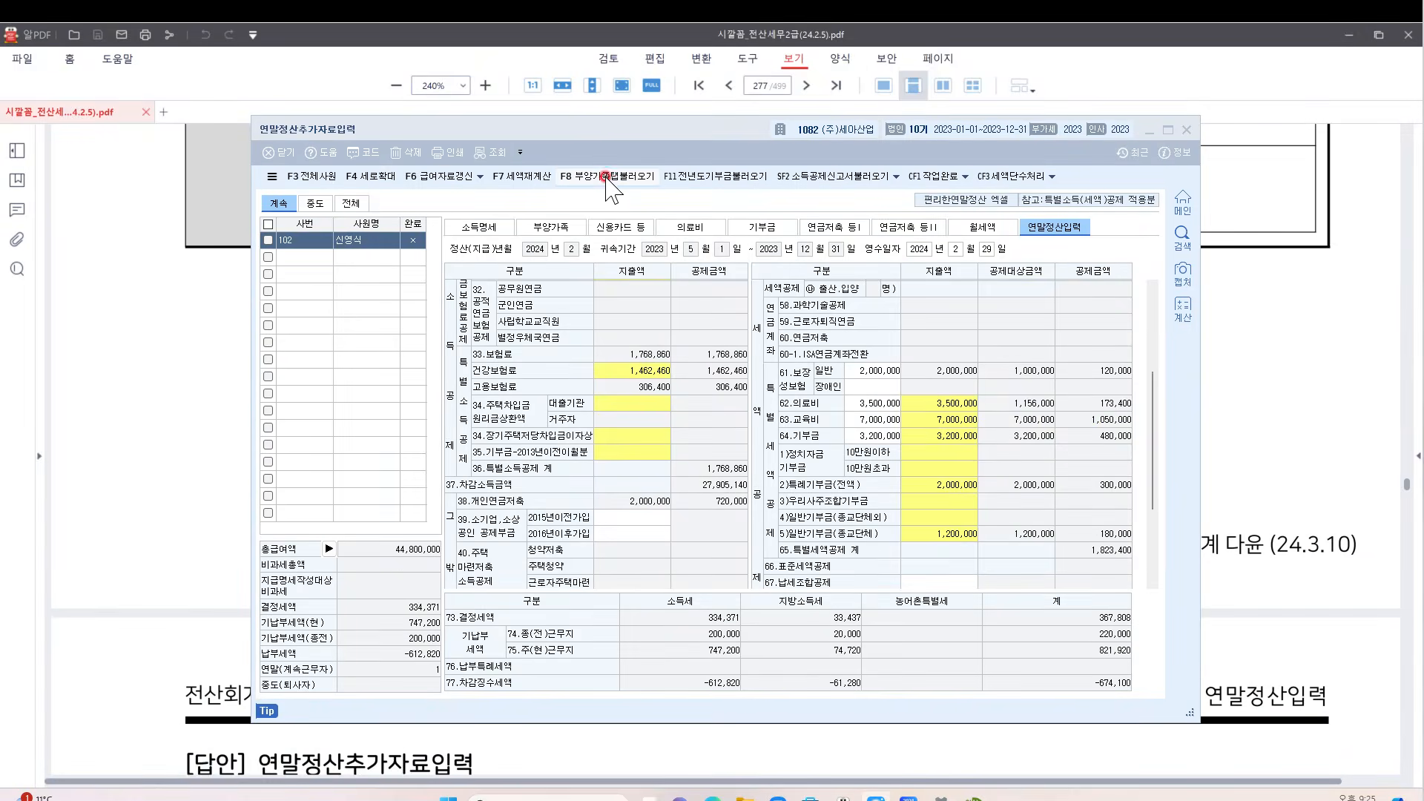
Reload the dependents' amounts, then review the dependents, card, medical, donation and pension tabs
left_click(605, 176)
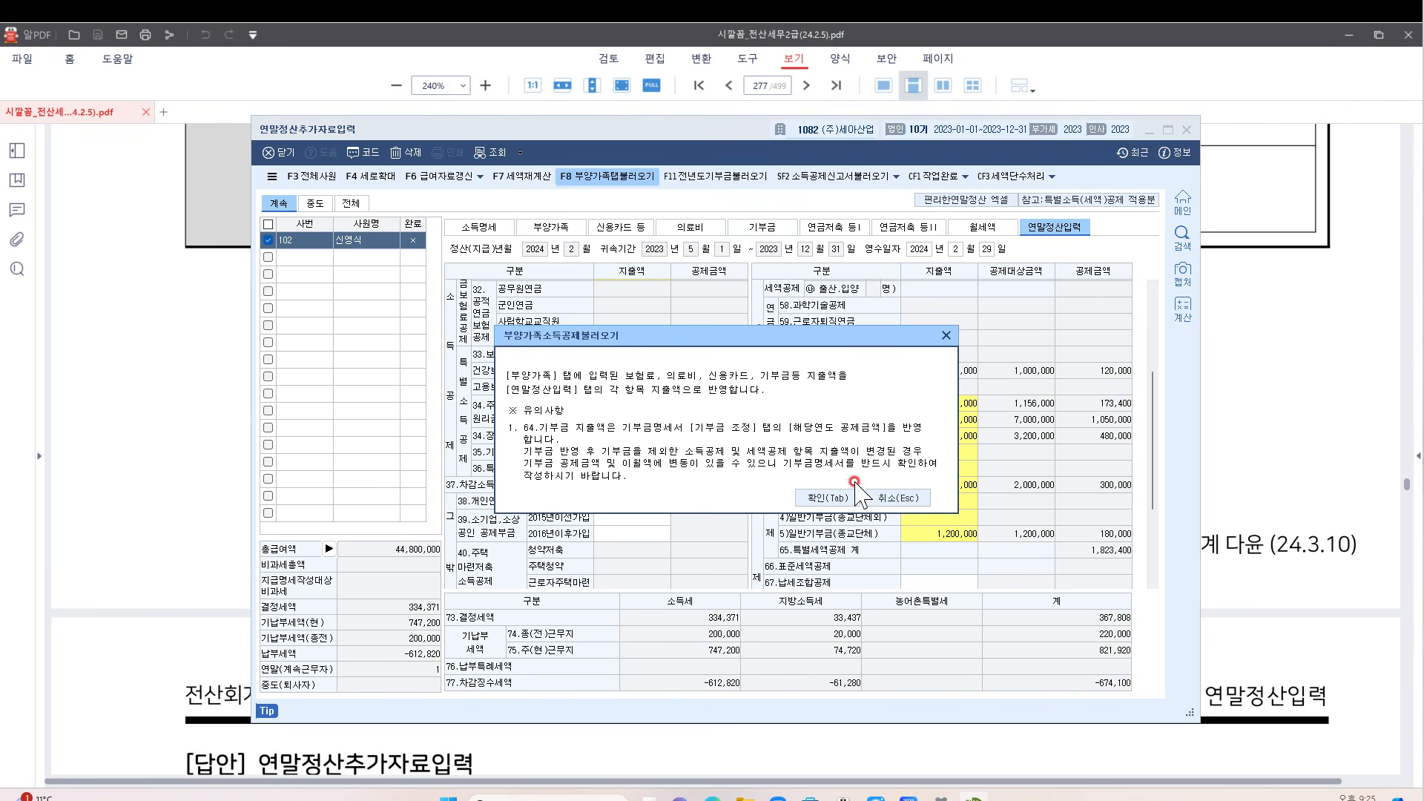
left_click(828, 497)
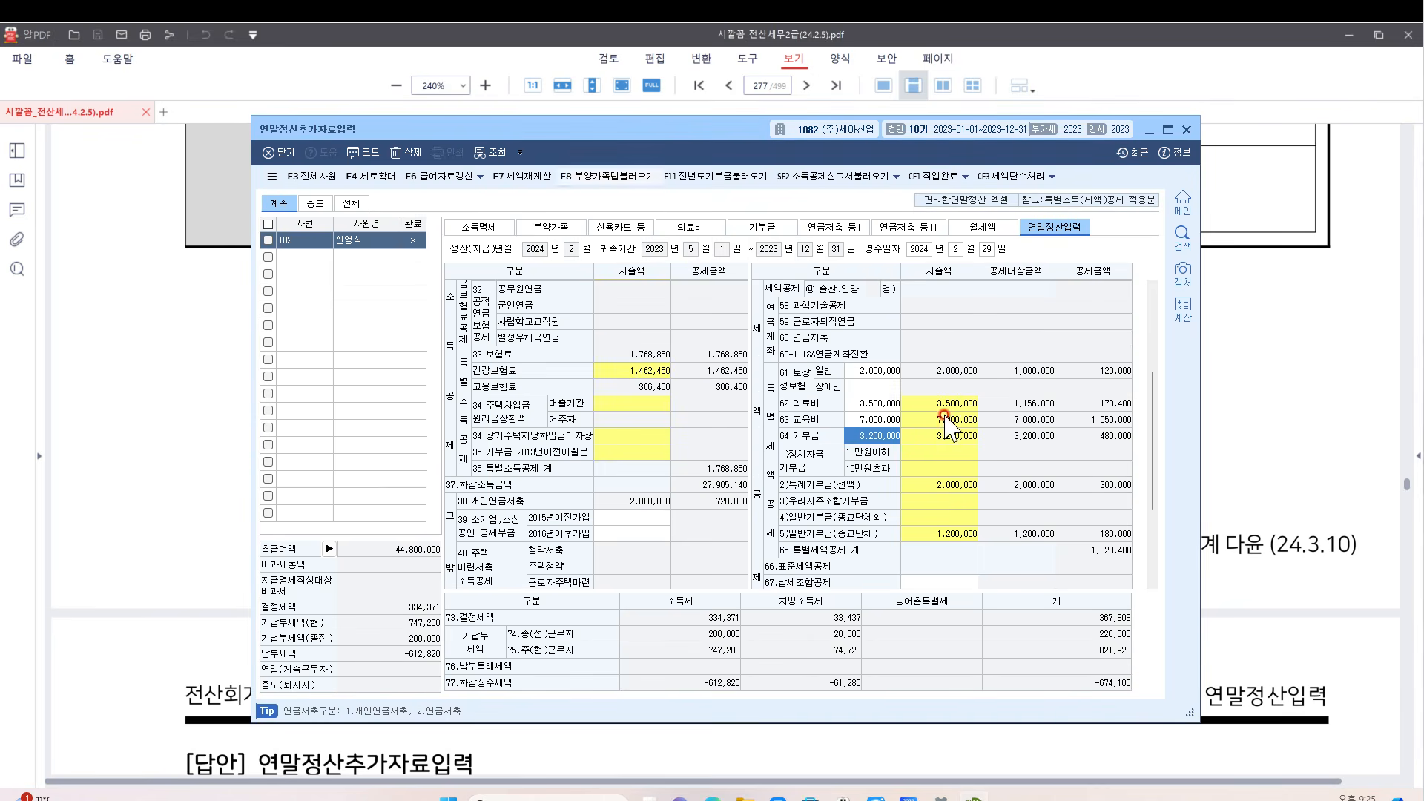
left_click(565, 230)
left_click(637, 233)
left_click(683, 233)
left_click(761, 230)
left_click(832, 230)
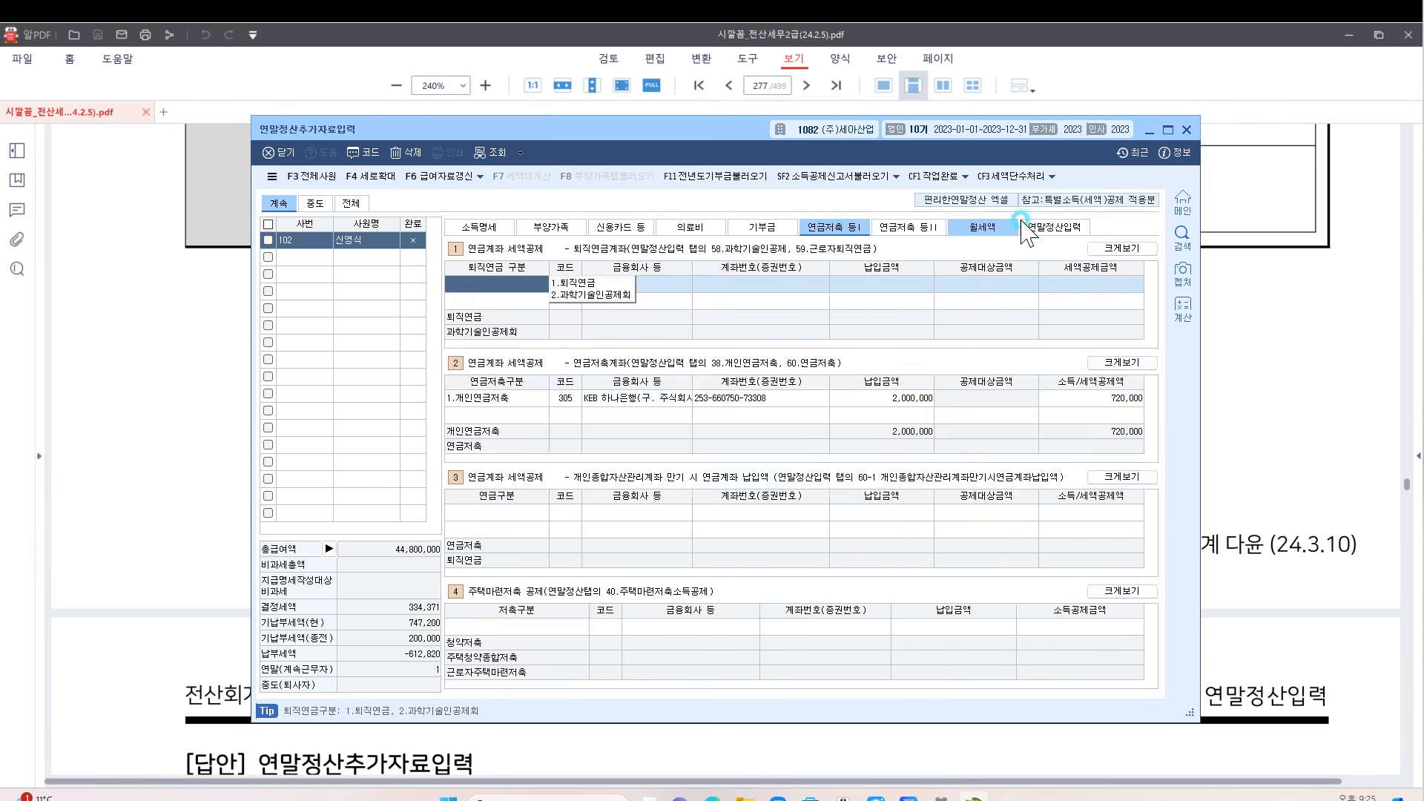
left_click(1039, 228)
left_click(604, 181)
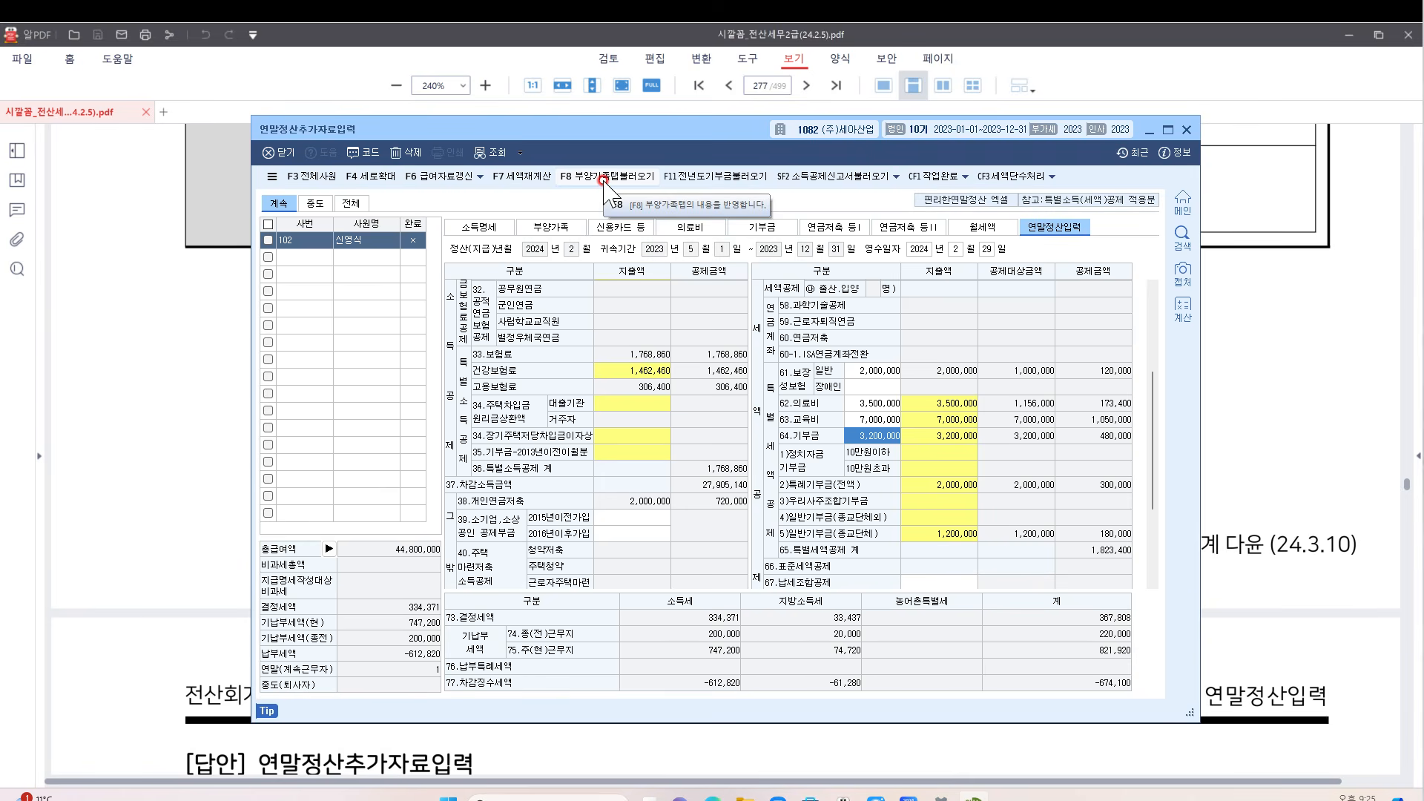
Pull in the dependents' amounts once more and close the 연말정산추가자료입력 window
left_click(603, 181)
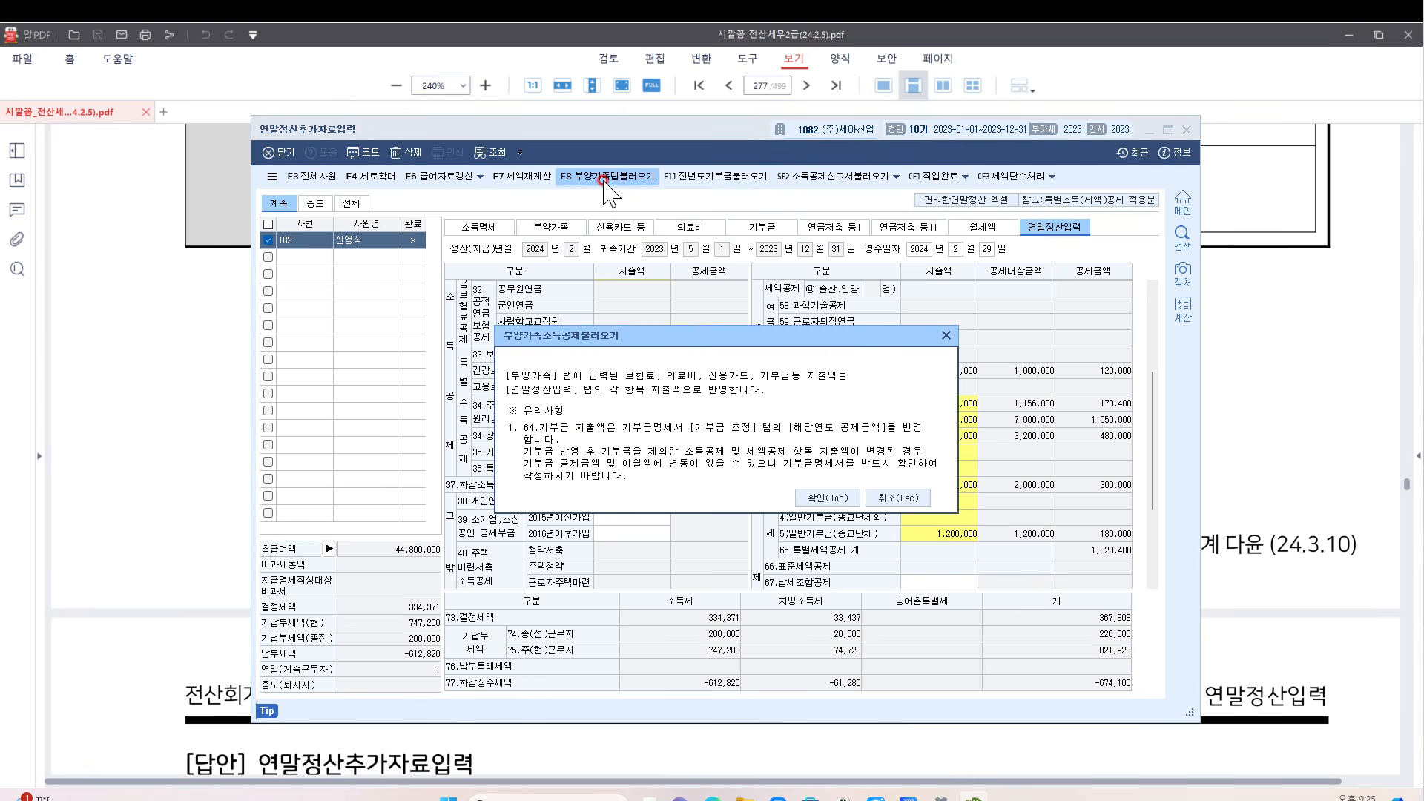
left_click(830, 498)
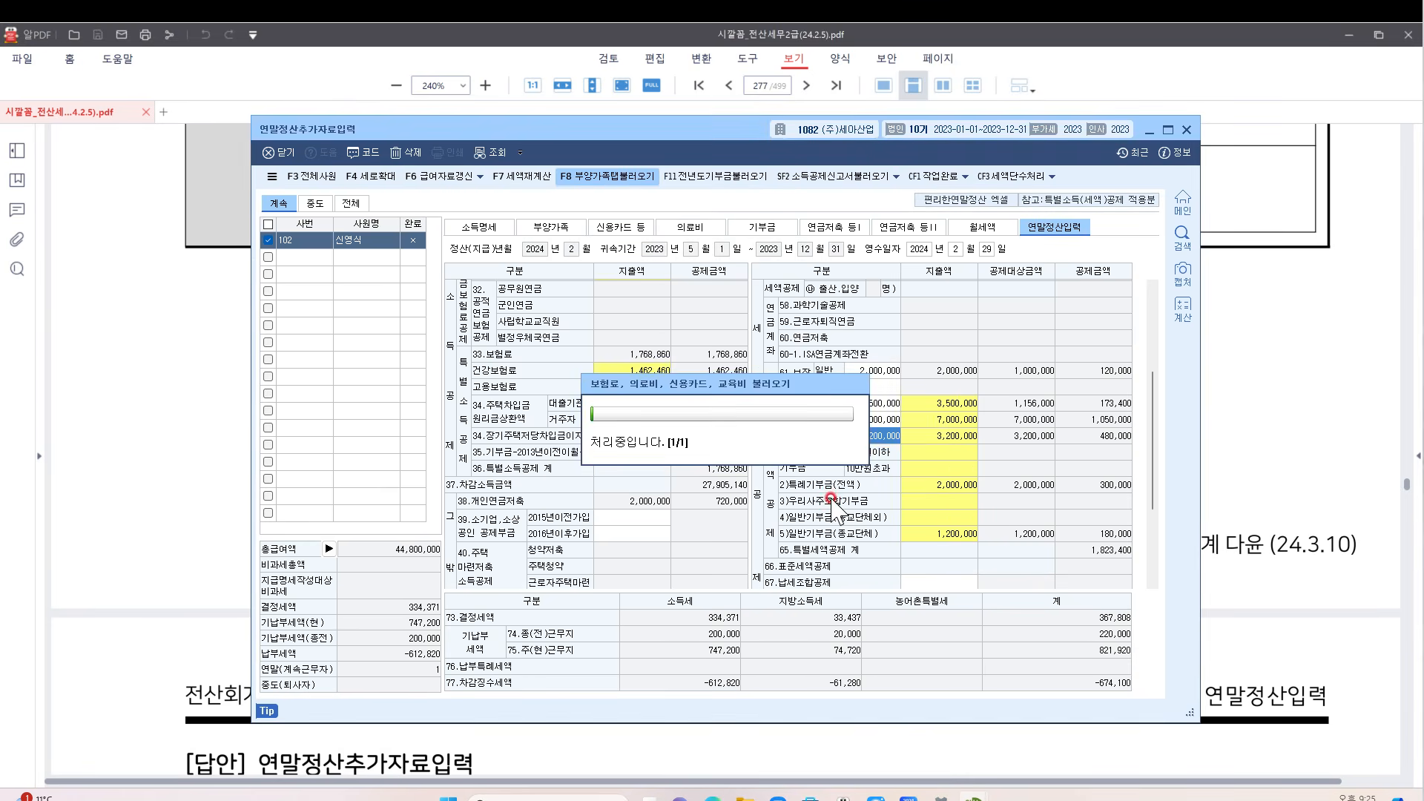
scroll(832, 499, "down", 2)
scroll(918, 483, "up", 4)
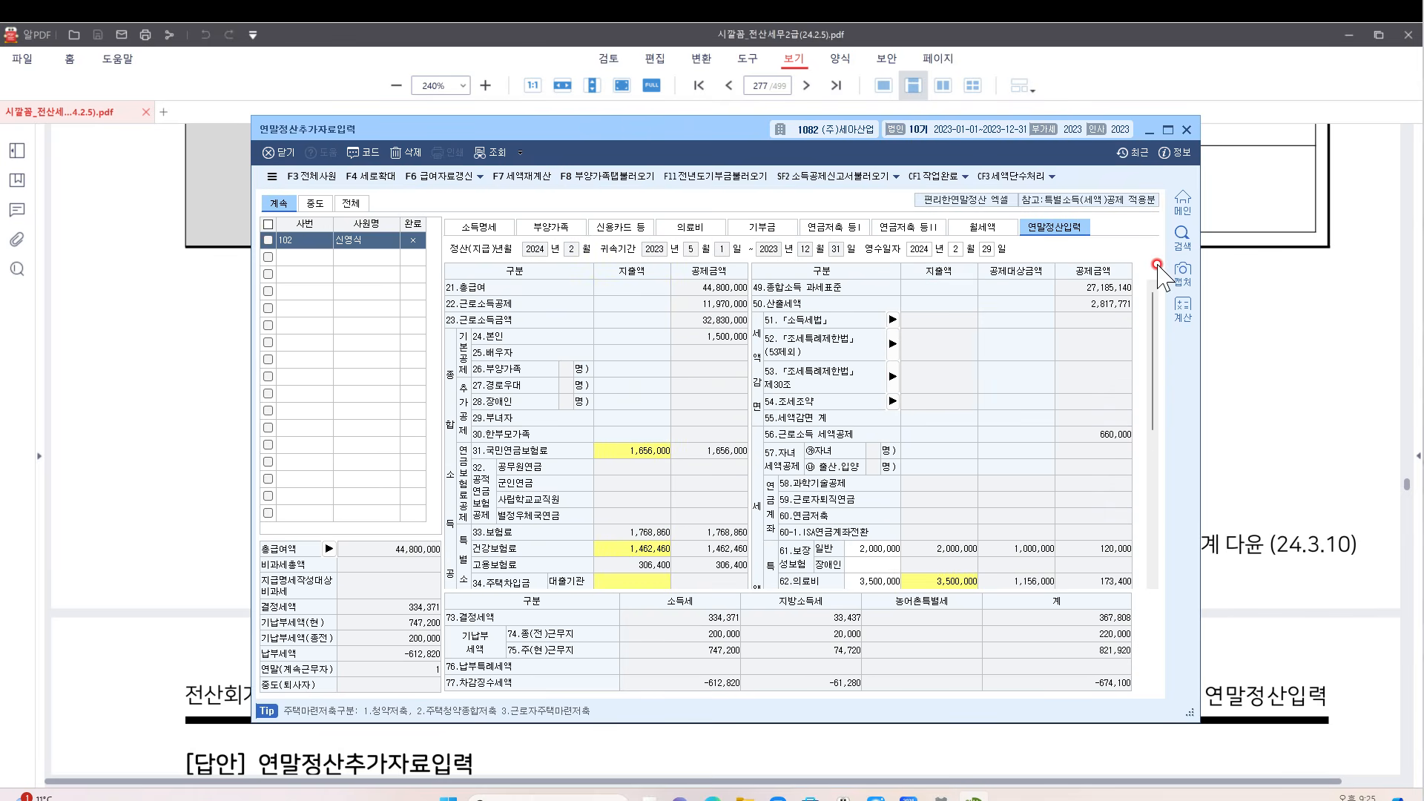
left_click(1291, 341)
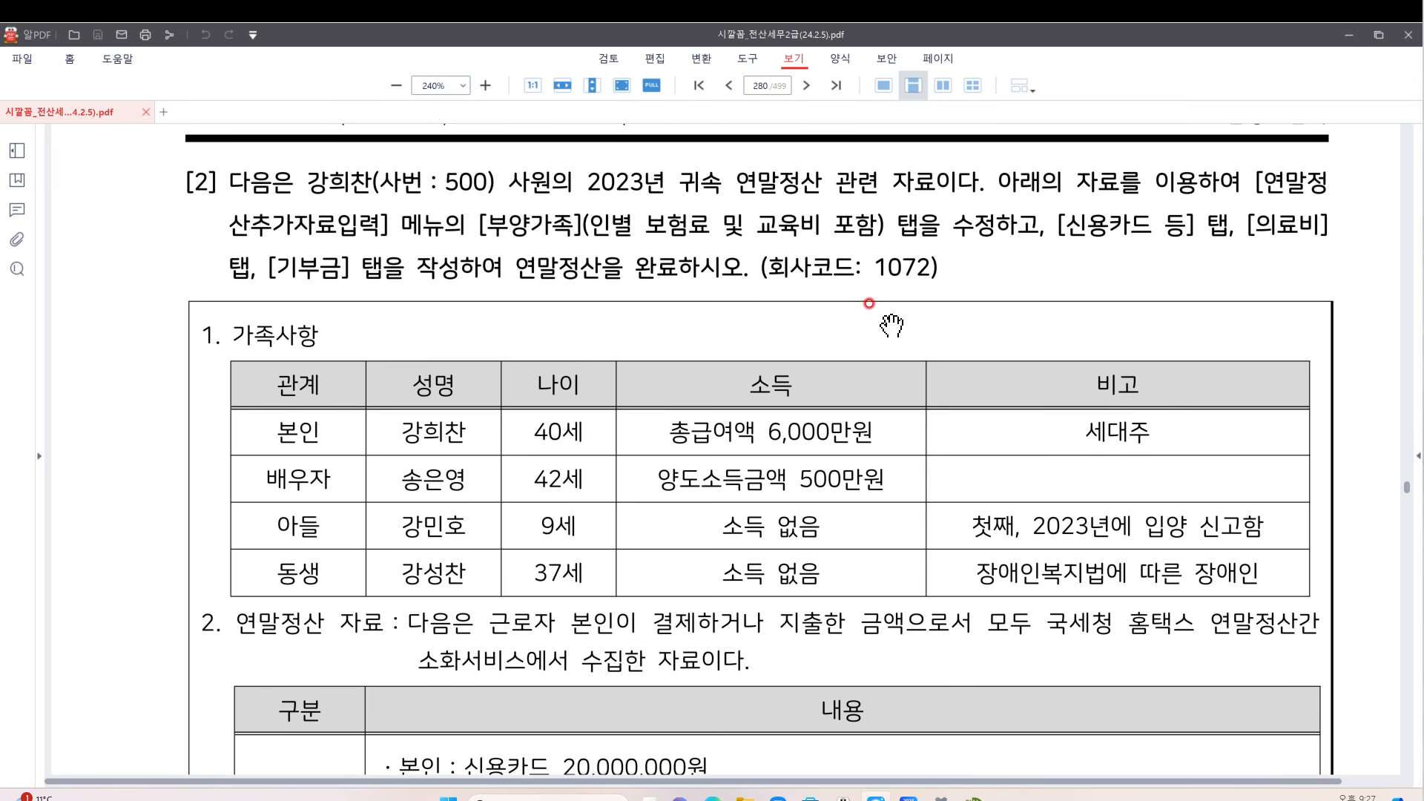
Scroll problem [2] to its family table and 20,000,000 card data, then bring KcLep forward
scroll(891, 325, "down", 1)
scroll(892, 325, "down", 2)
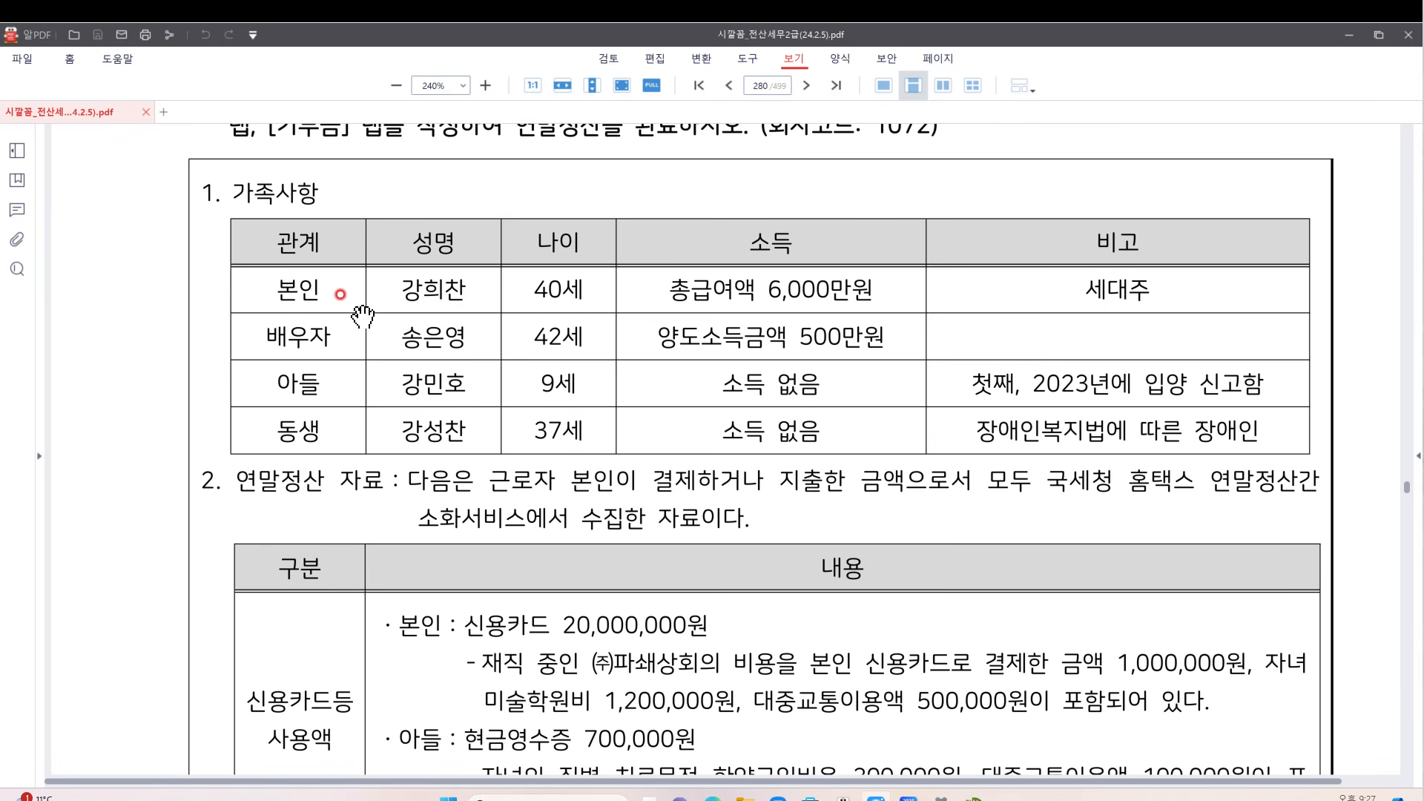
scroll(383, 449, "down", 3)
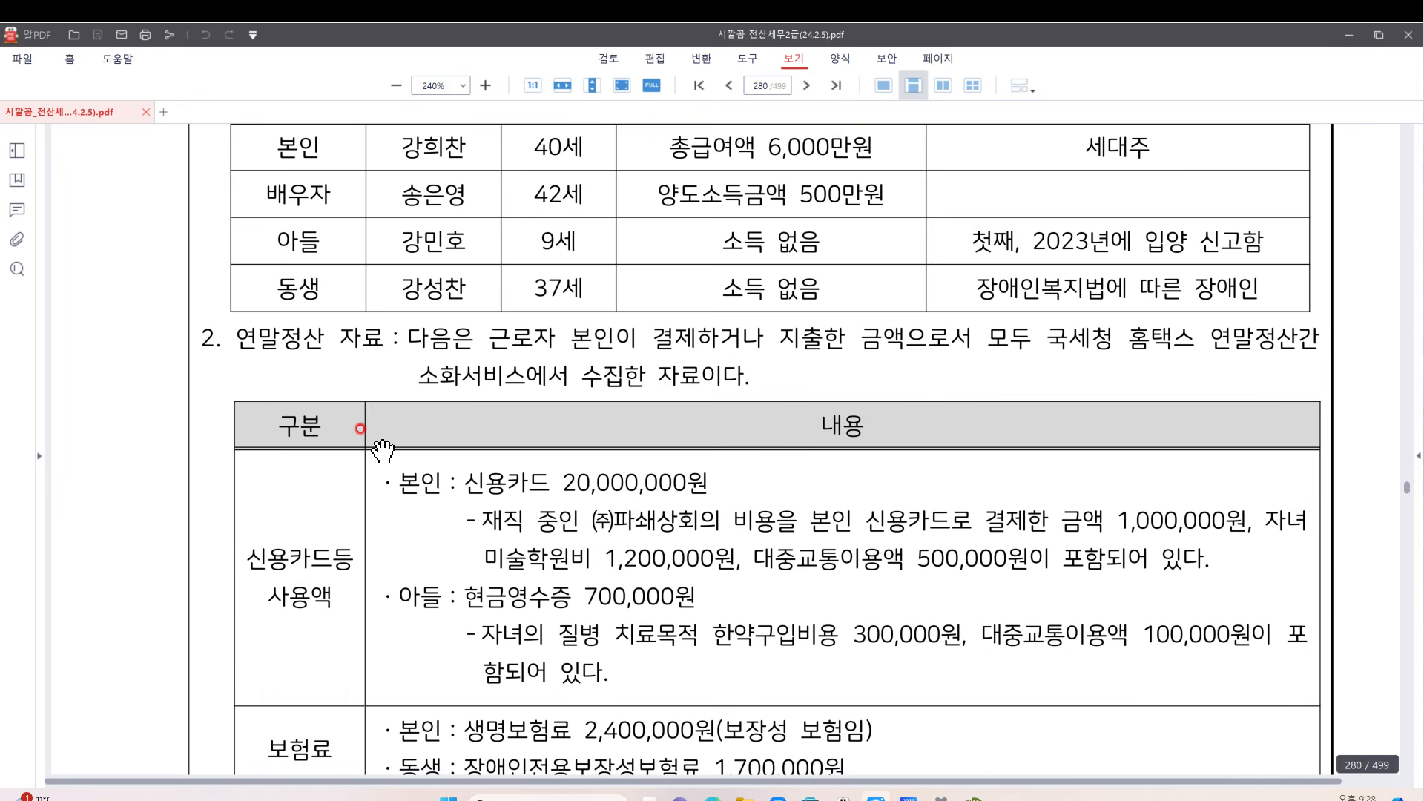
scroll(383, 449, "down", 3)
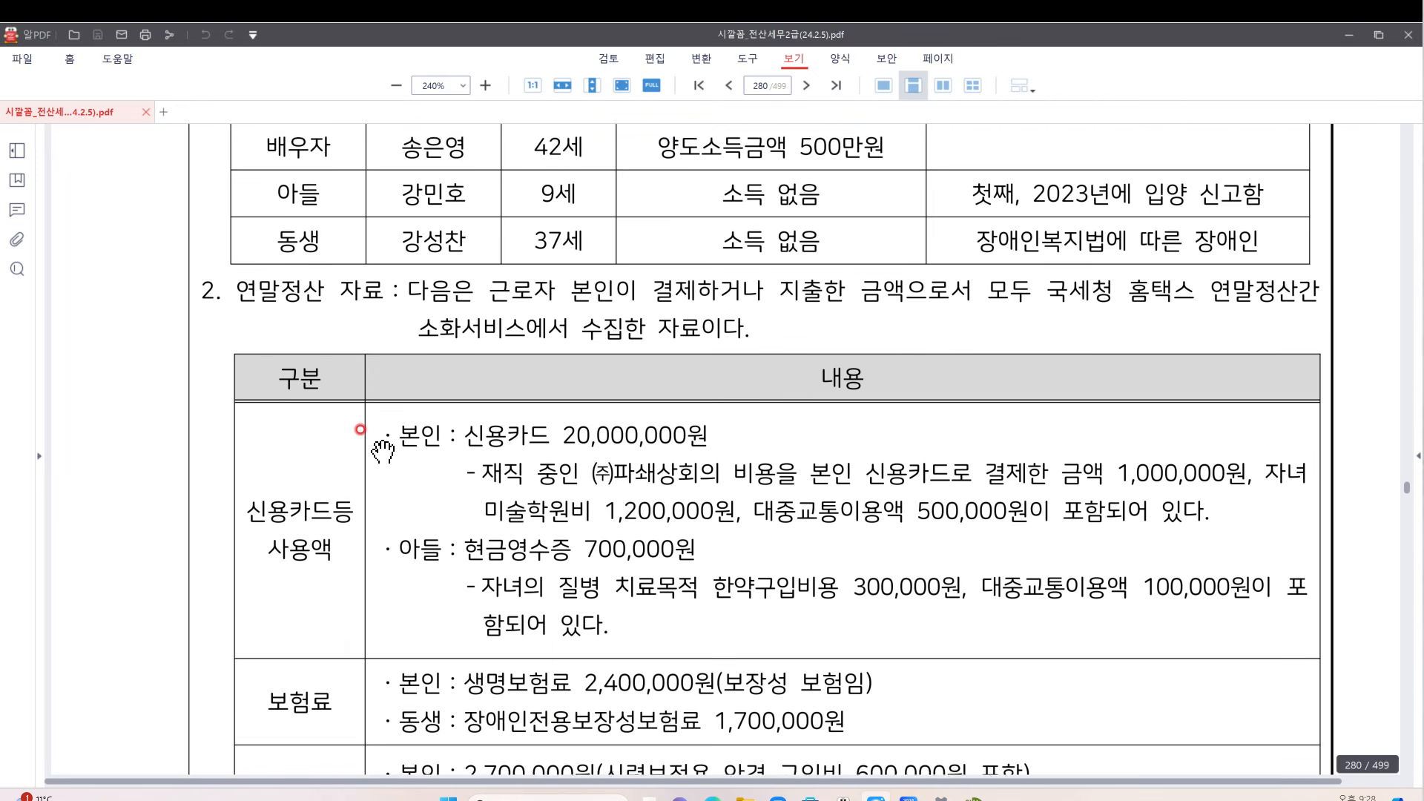
scroll(490, 557, "up", 4)
scroll(489, 556, "up", 5)
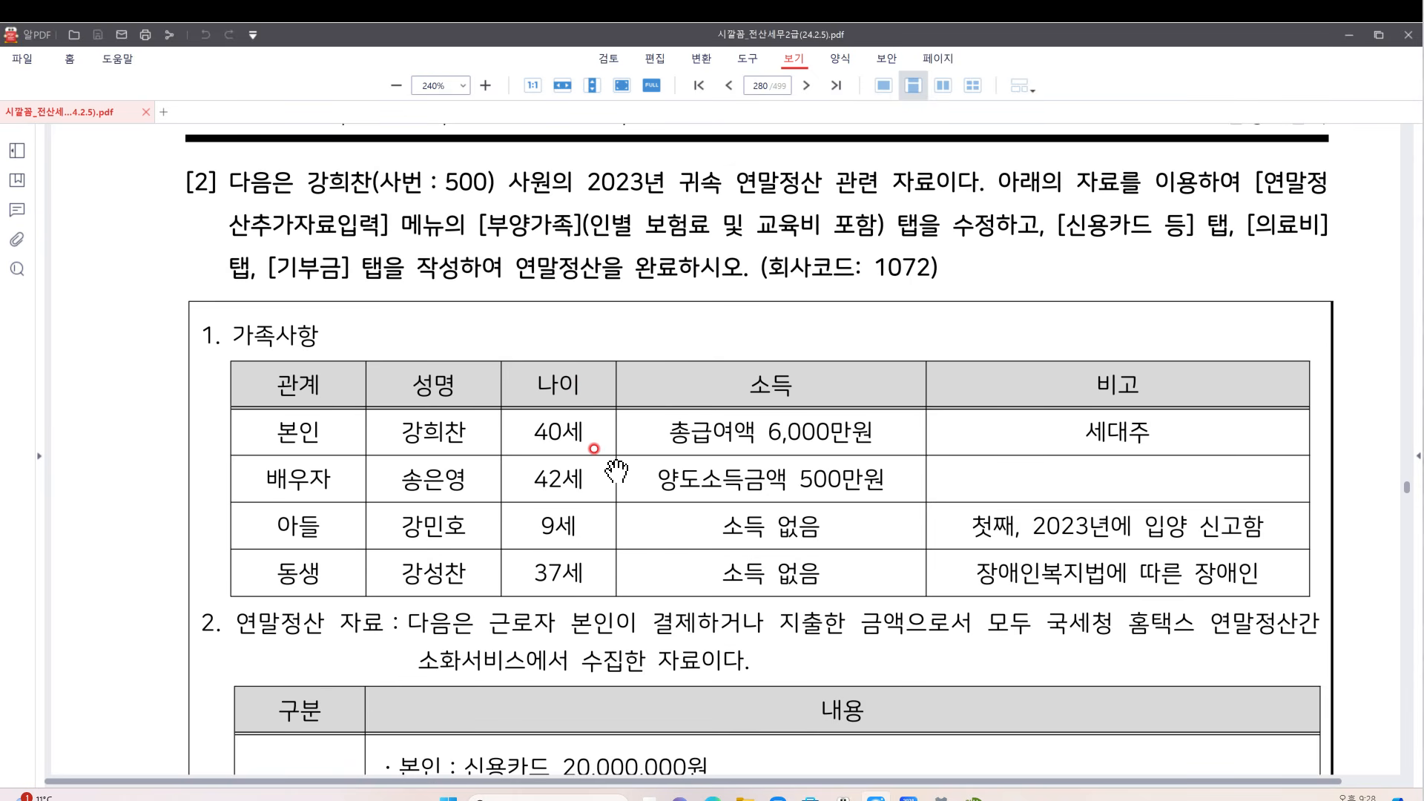
scroll(617, 470, "down", 3)
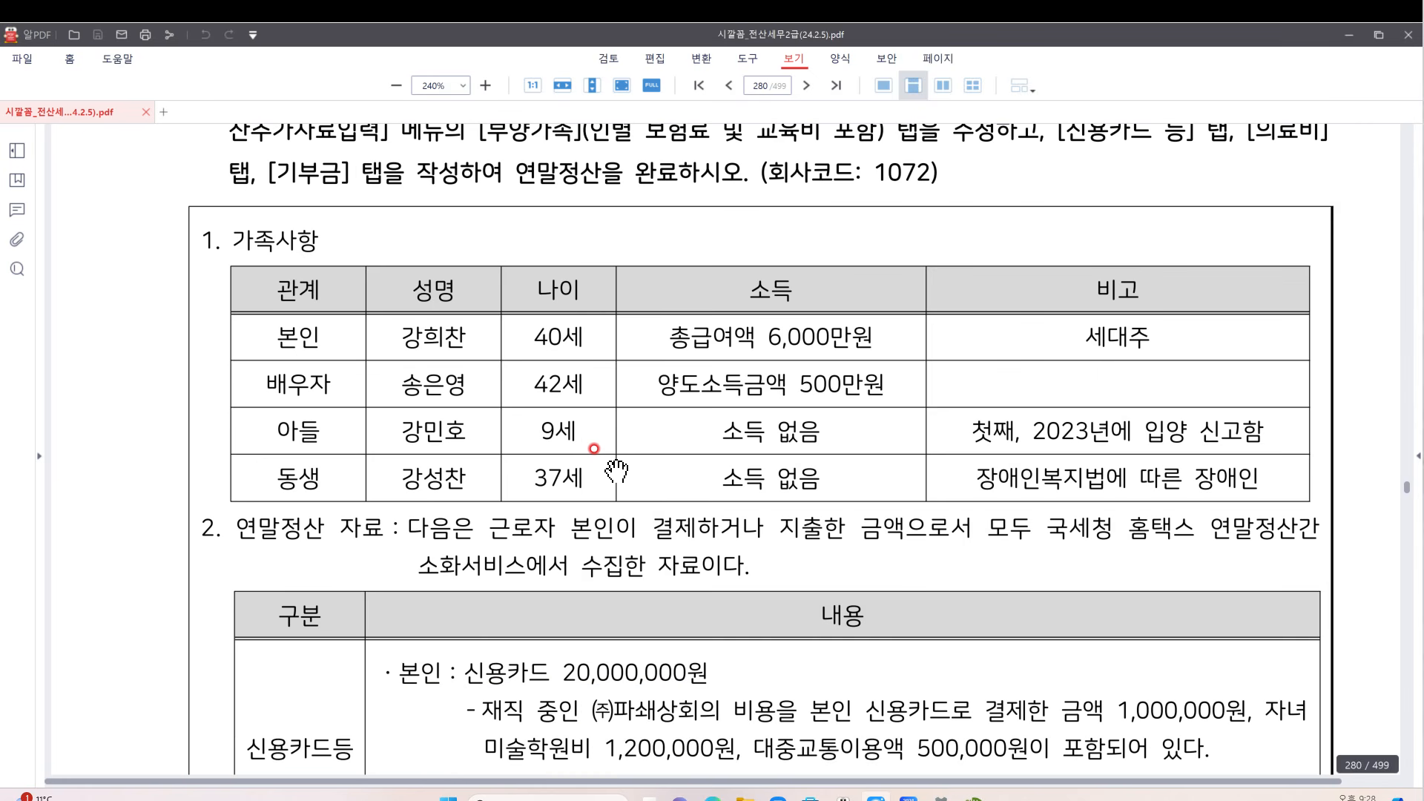
mouse_move(933, 769)
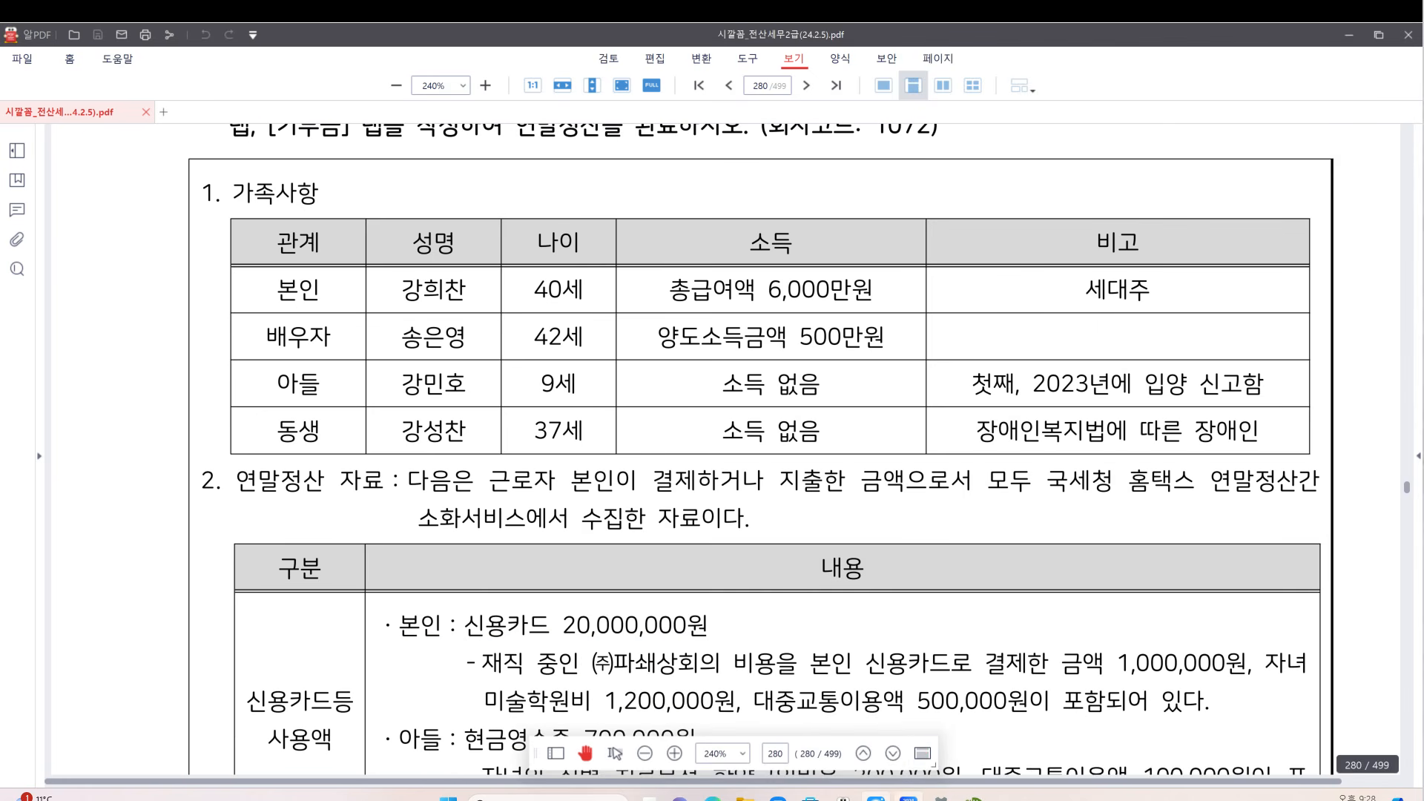
left_click(910, 799)
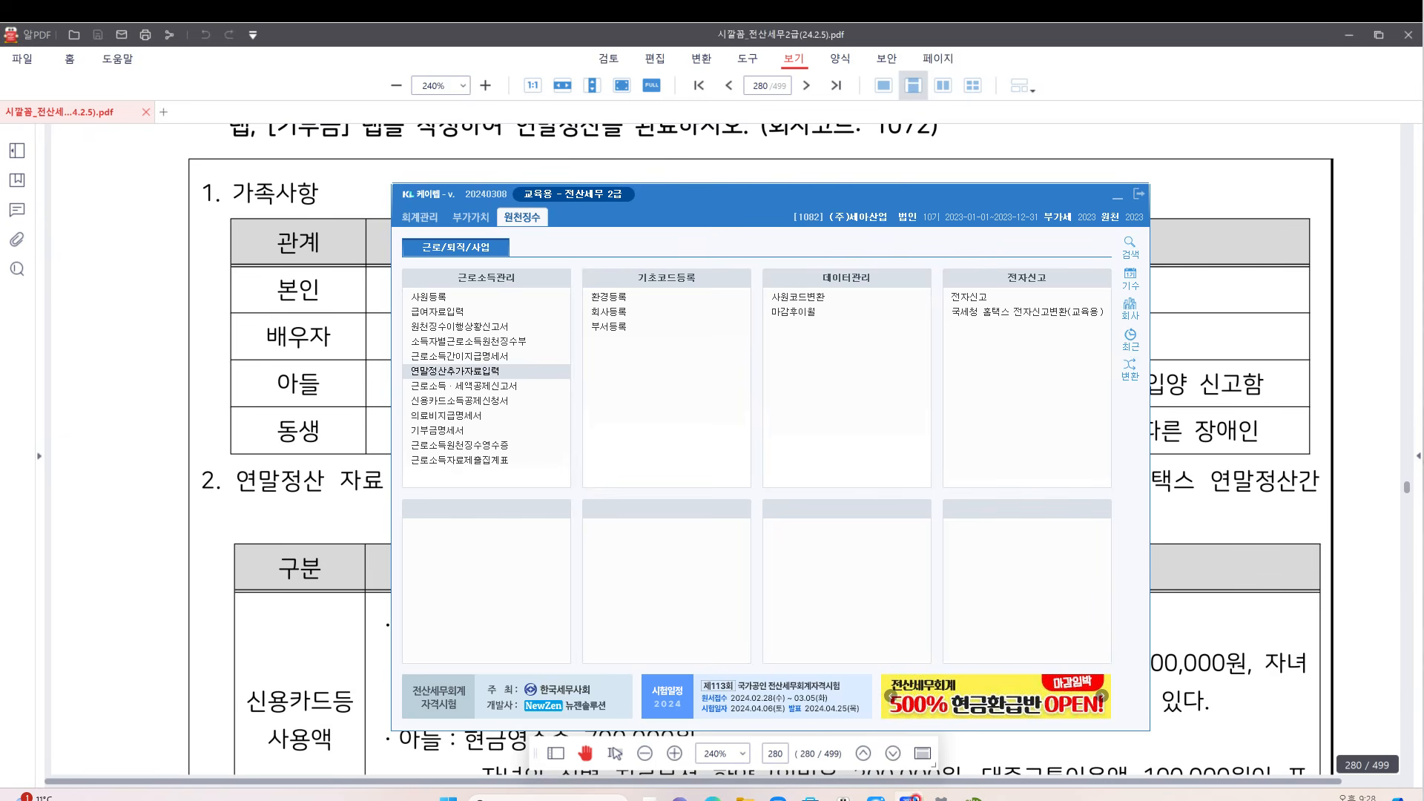
Switch to company 1072 (주)파쇄상회 keeping menus open, briefly opening the settlement entry screen
left_click(1130, 310)
type("107")
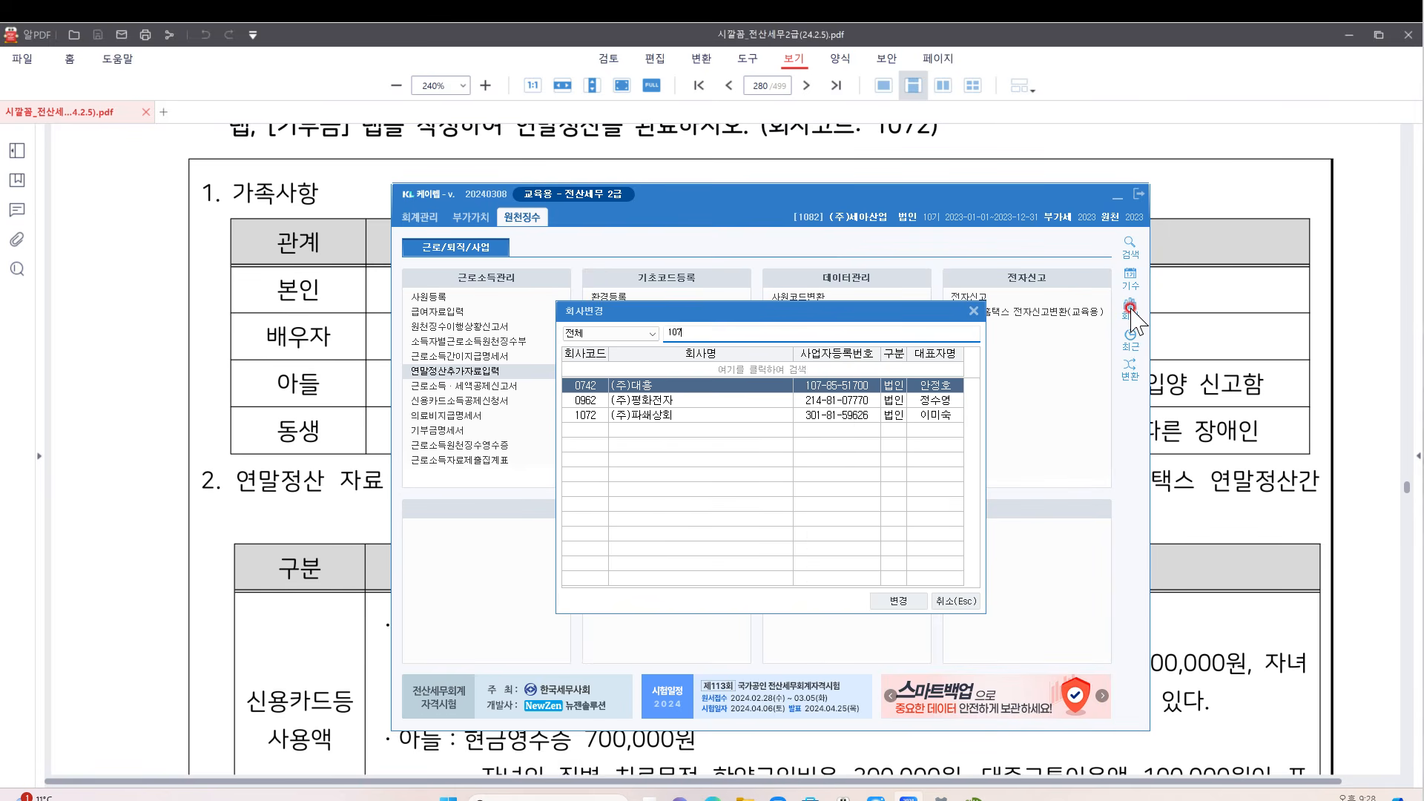
type("2")
key("Return")
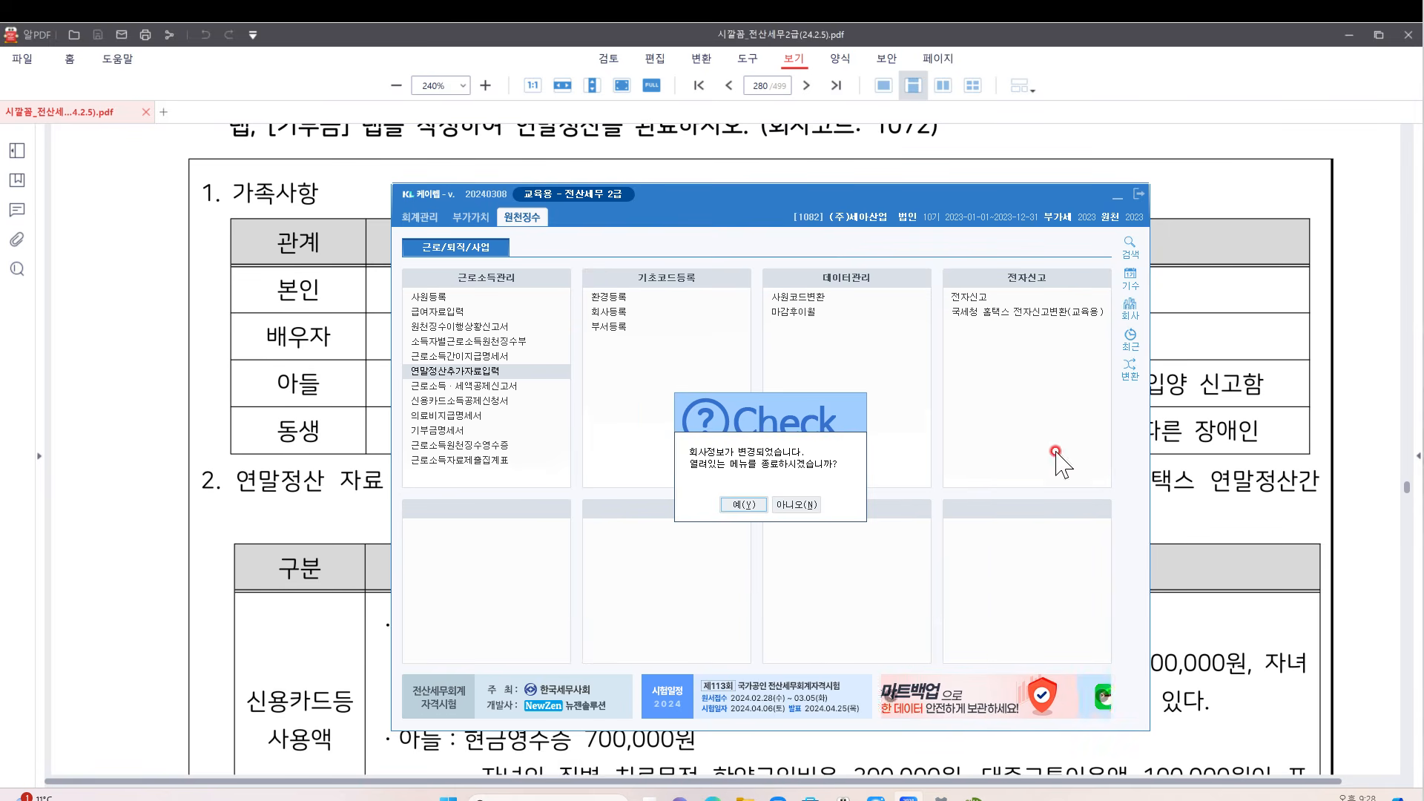
left_click(796, 505)
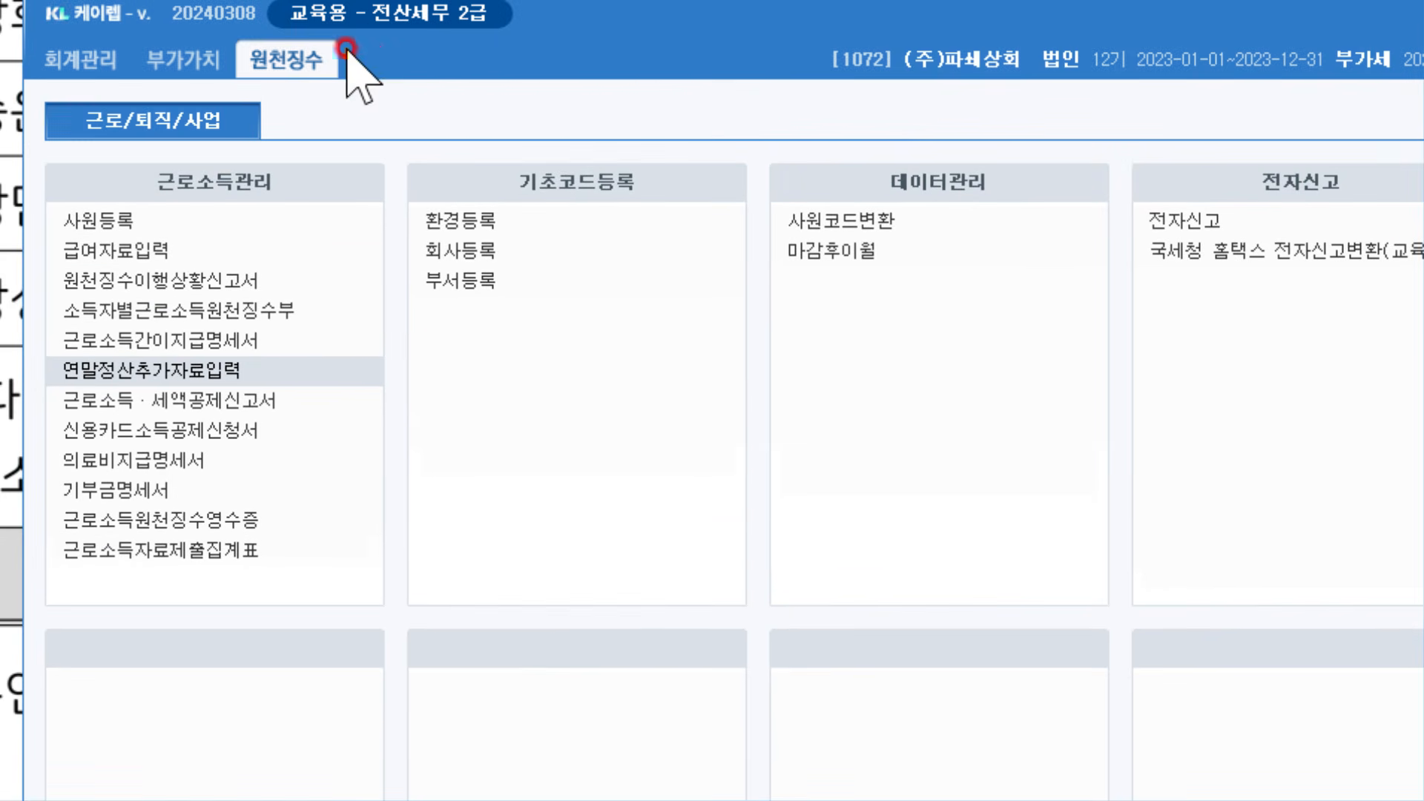
left_click(227, 378)
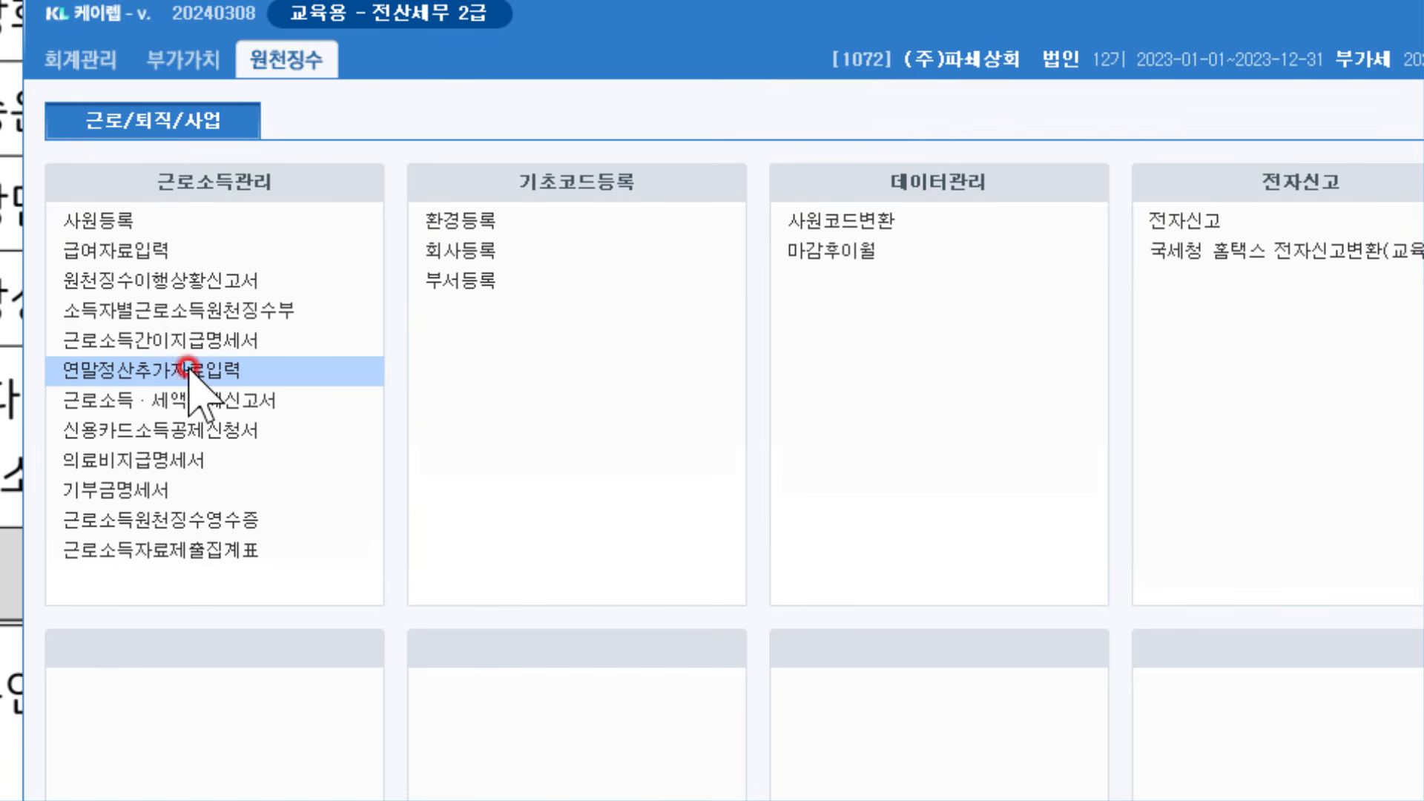
double_click(270, 369)
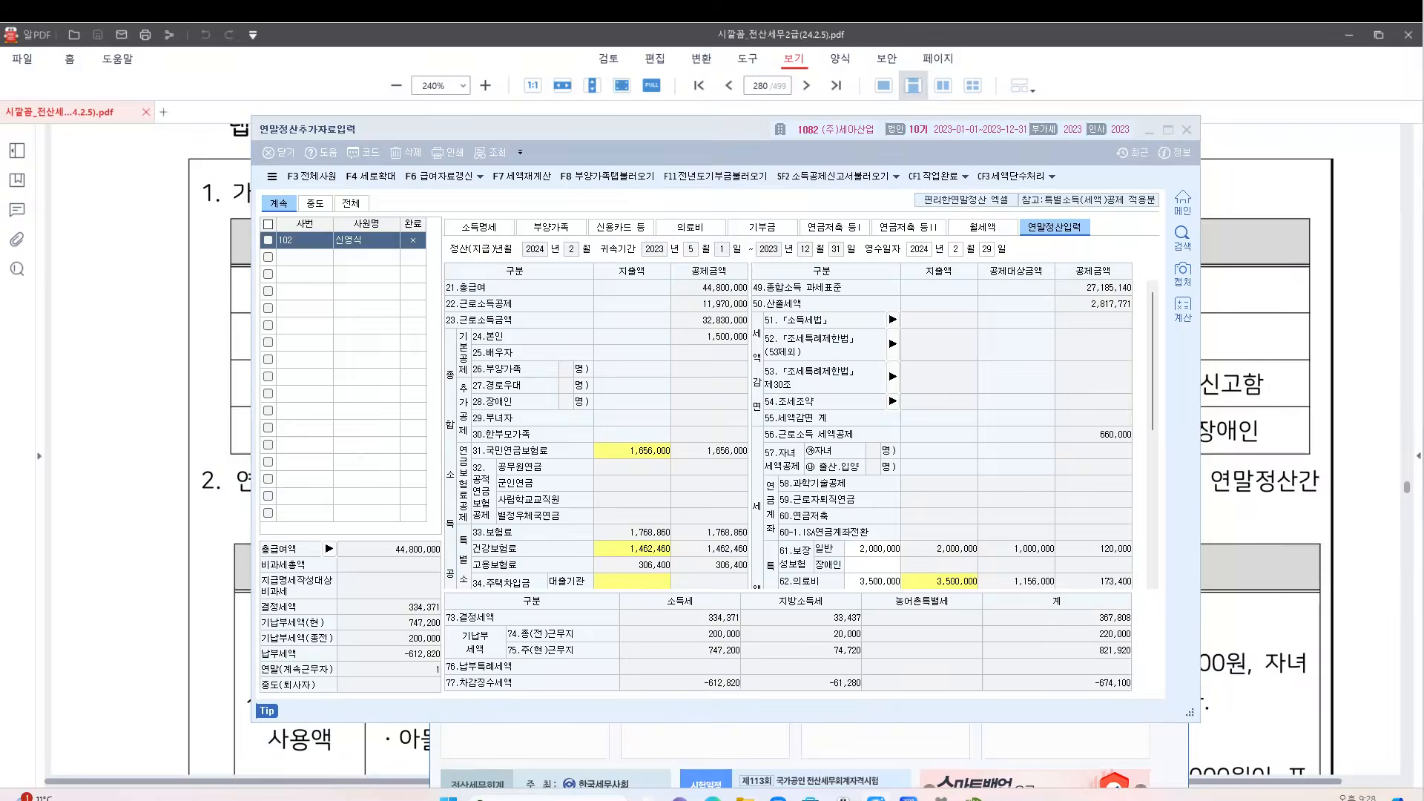
left_click(1179, 133)
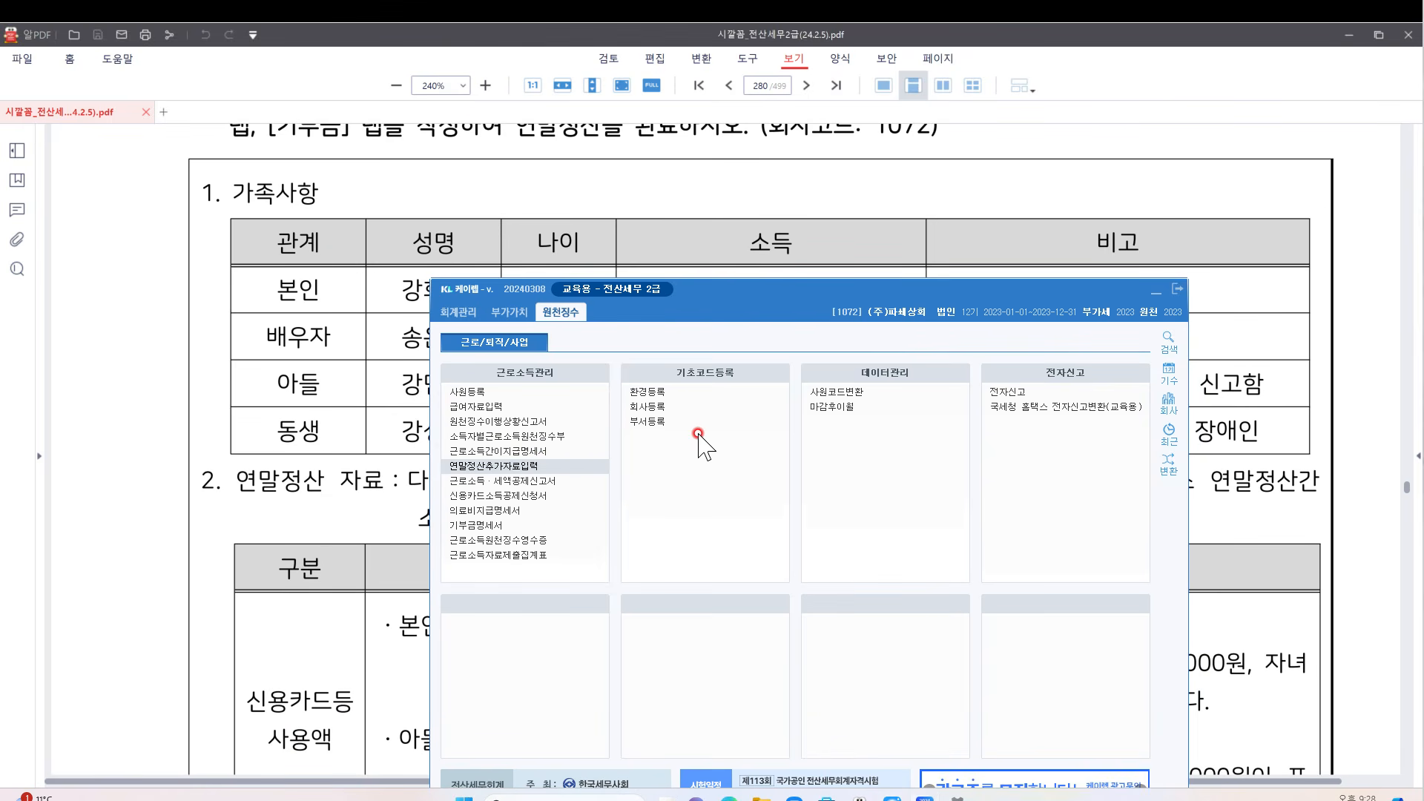
Load employee 500 via F2, showing 60,000,000 pay and 4,105,590 determined tax
left_click(492, 465)
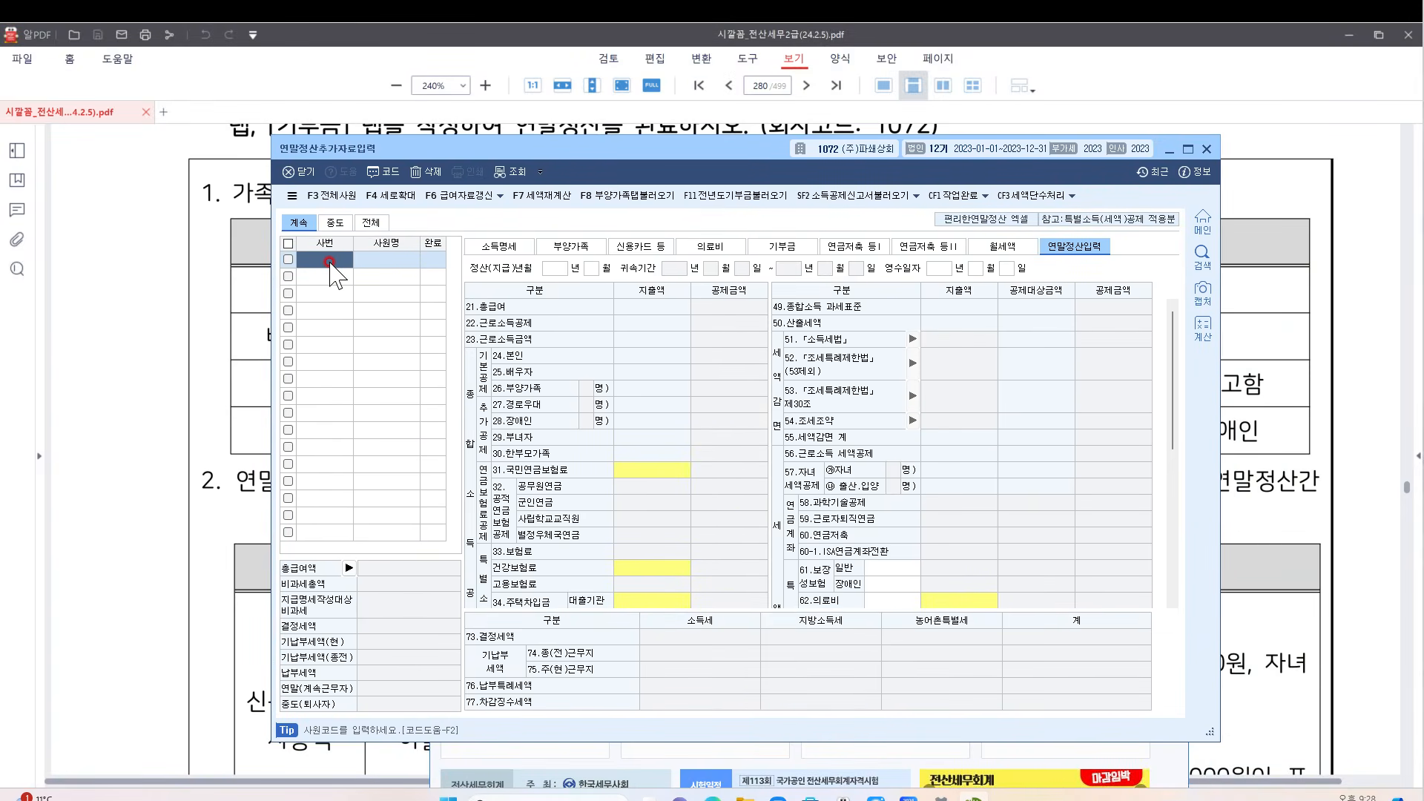
left_click(329, 261)
scroll(973, 177, "up", 3)
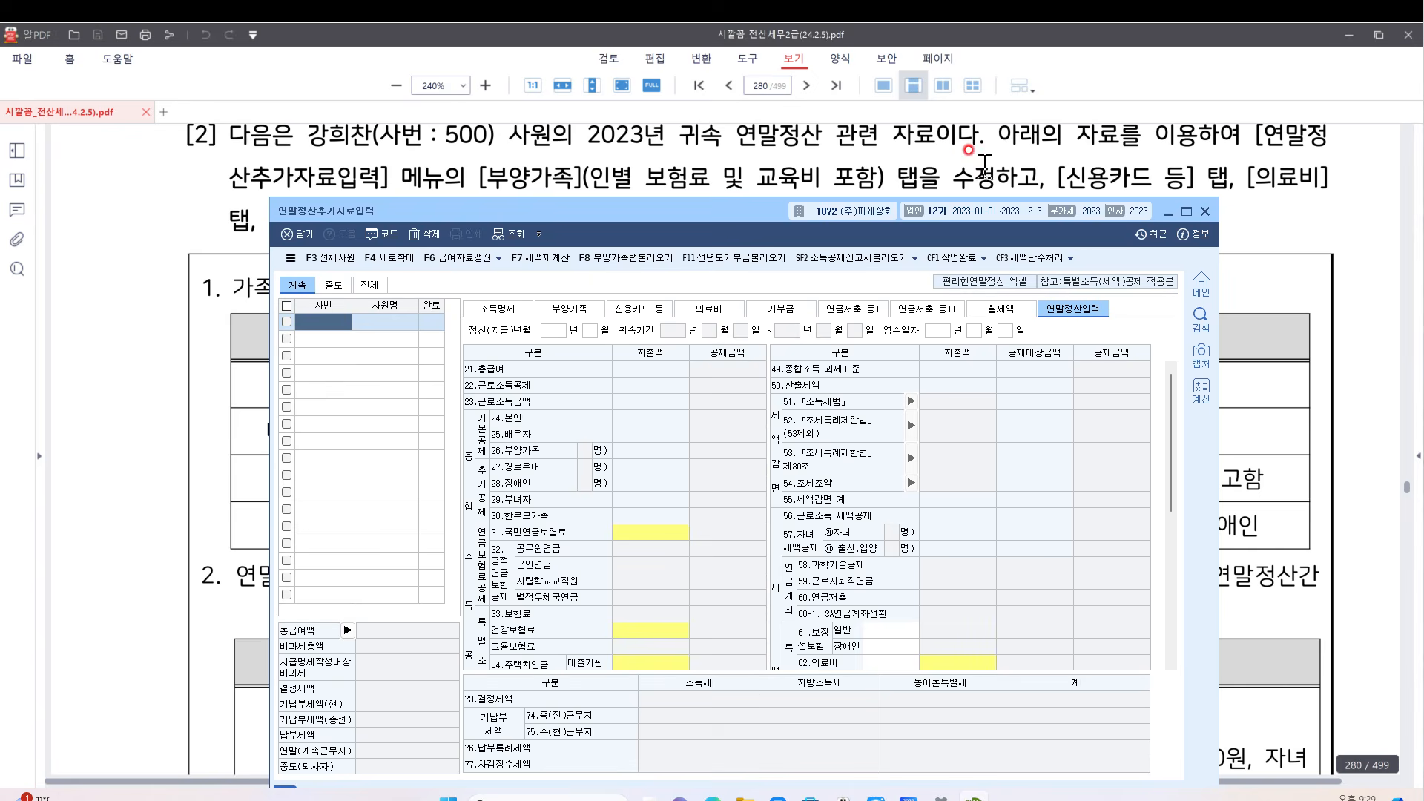
key("F2")
key("Down")
key("Return")
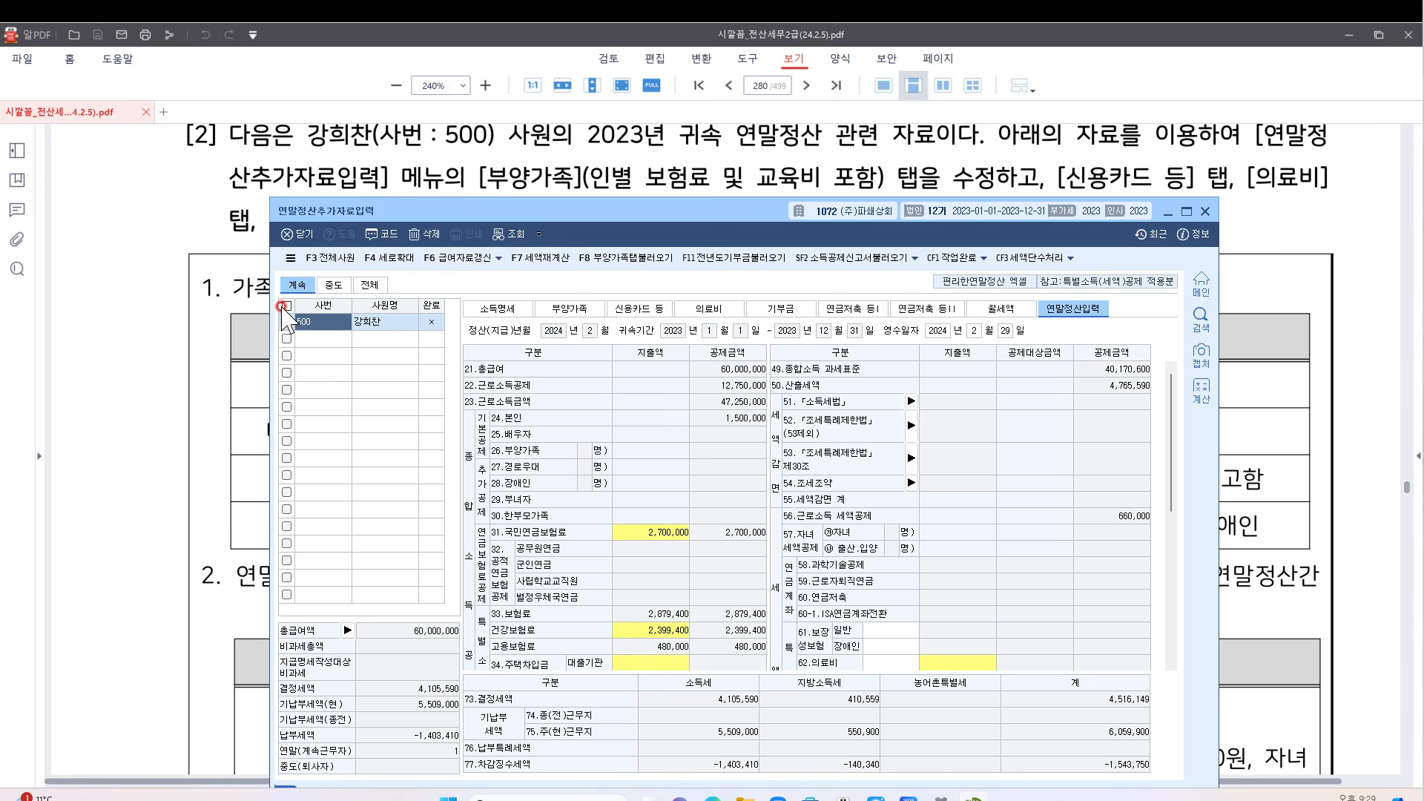
left_click(320, 322)
left_click(706, 222)
Show employee 500's dependents tab and check the spouse, son and brother basic deduction entries
left_click(575, 310)
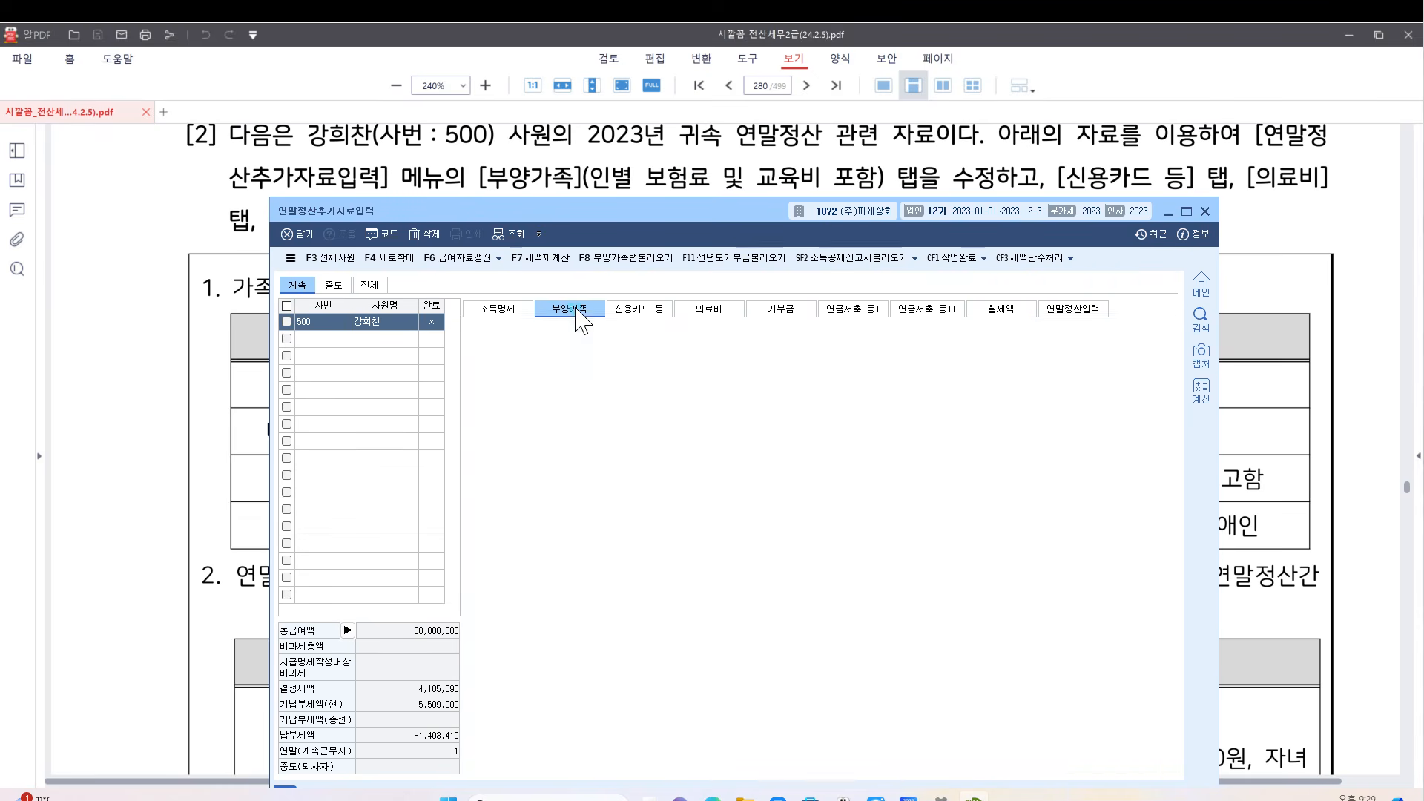
left_click_drag(705, 212, 700, 371)
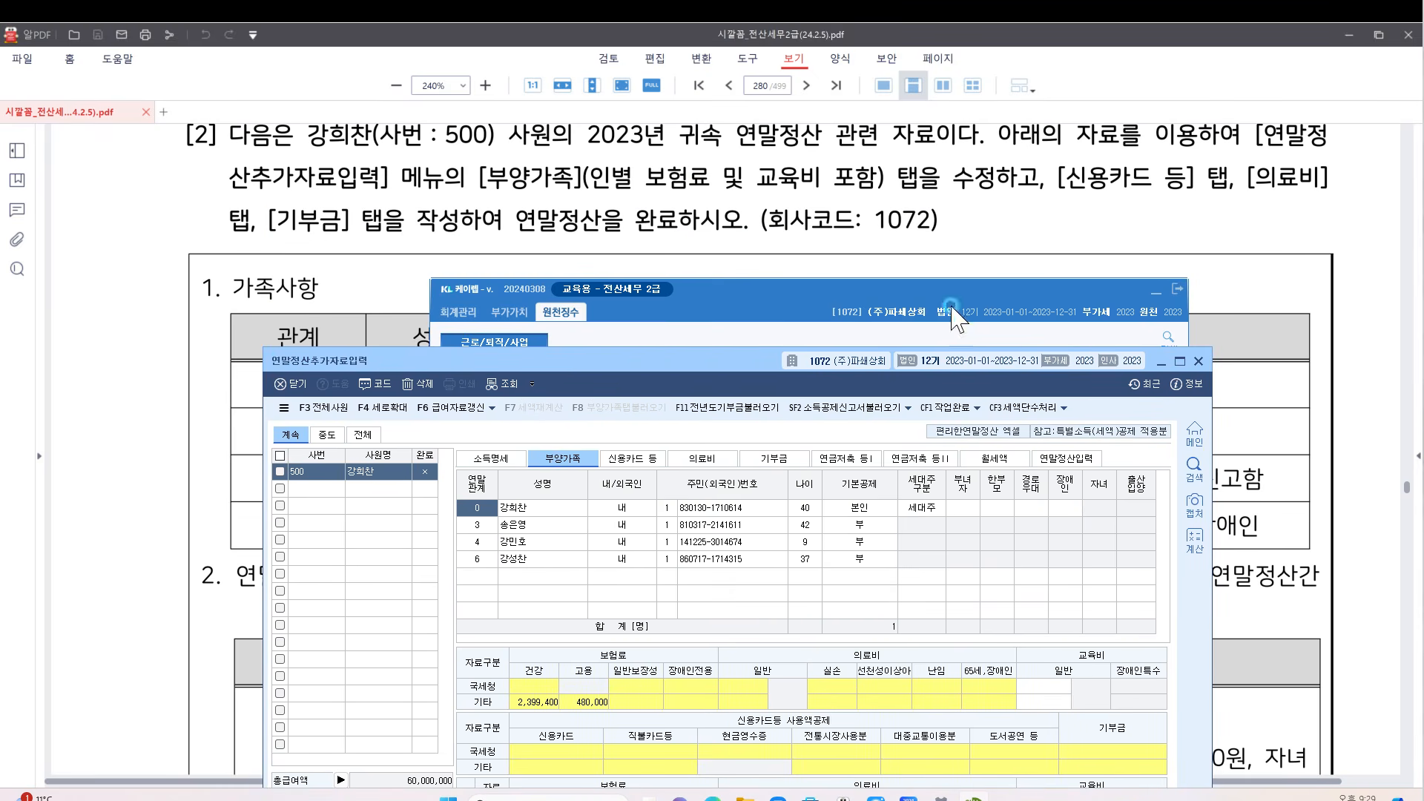
left_click(1156, 291)
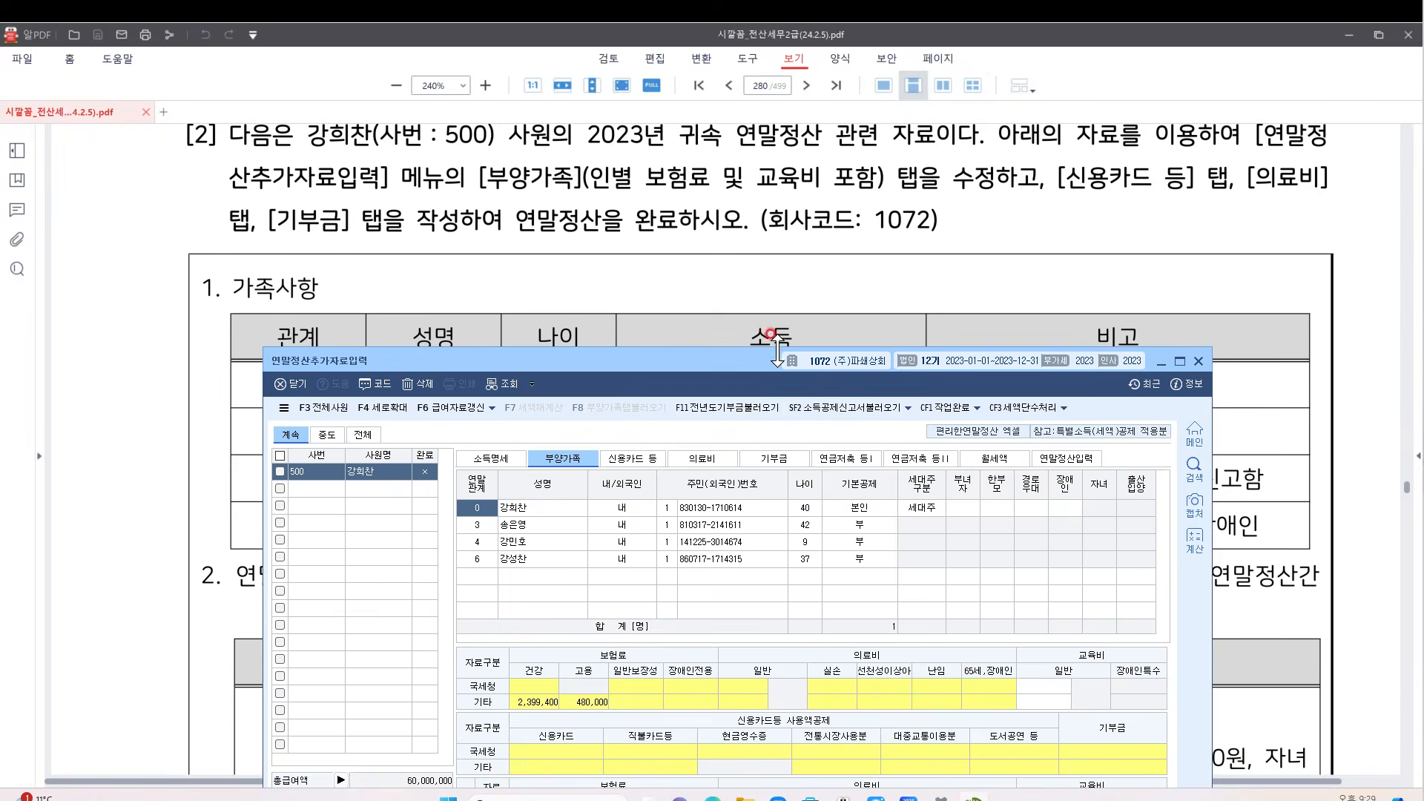
scroll(807, 274, "down", 2)
scroll(807, 275, "down", 1)
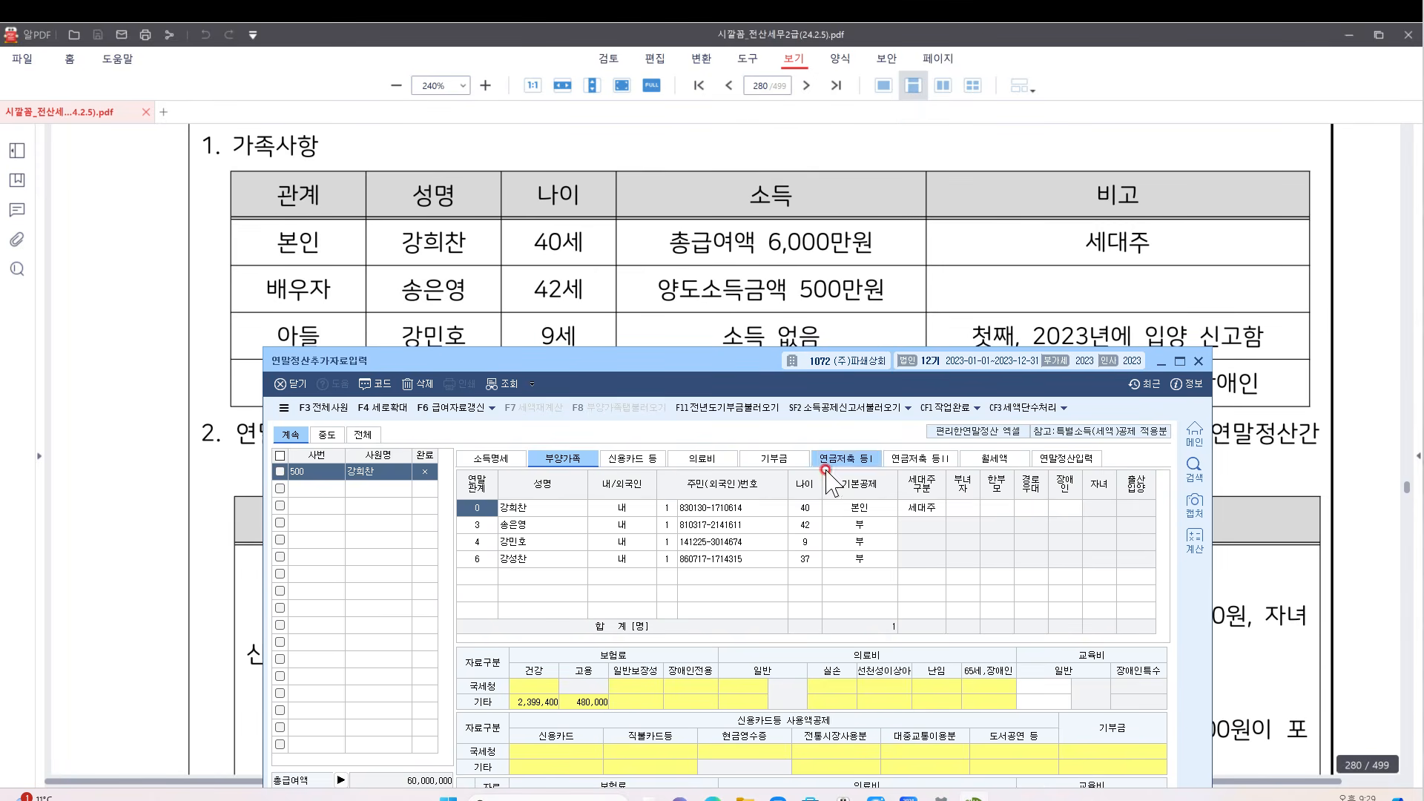
left_click(638, 510)
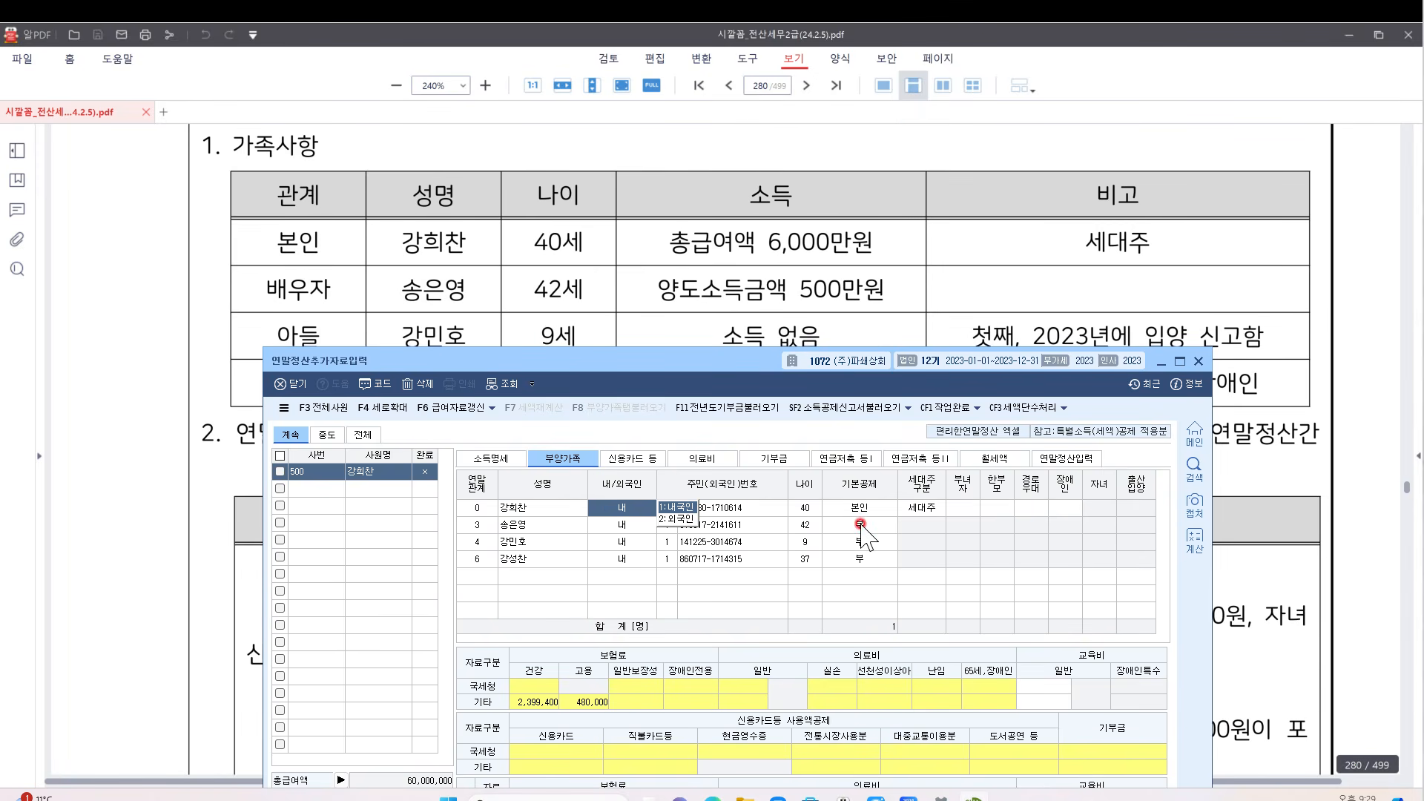
left_click(860, 524)
left_click(860, 541)
left_click(861, 559)
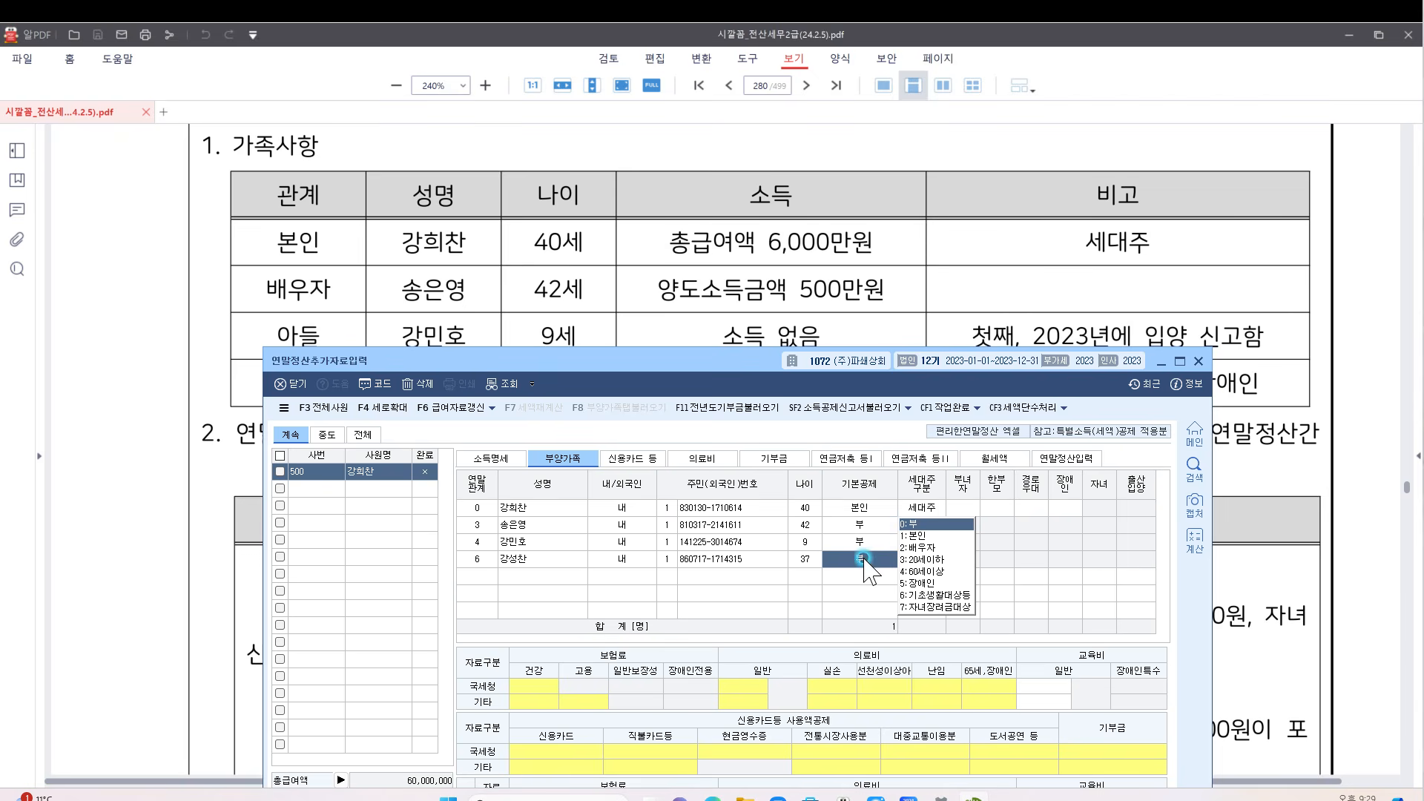
left_click_drag(833, 364, 851, 428)
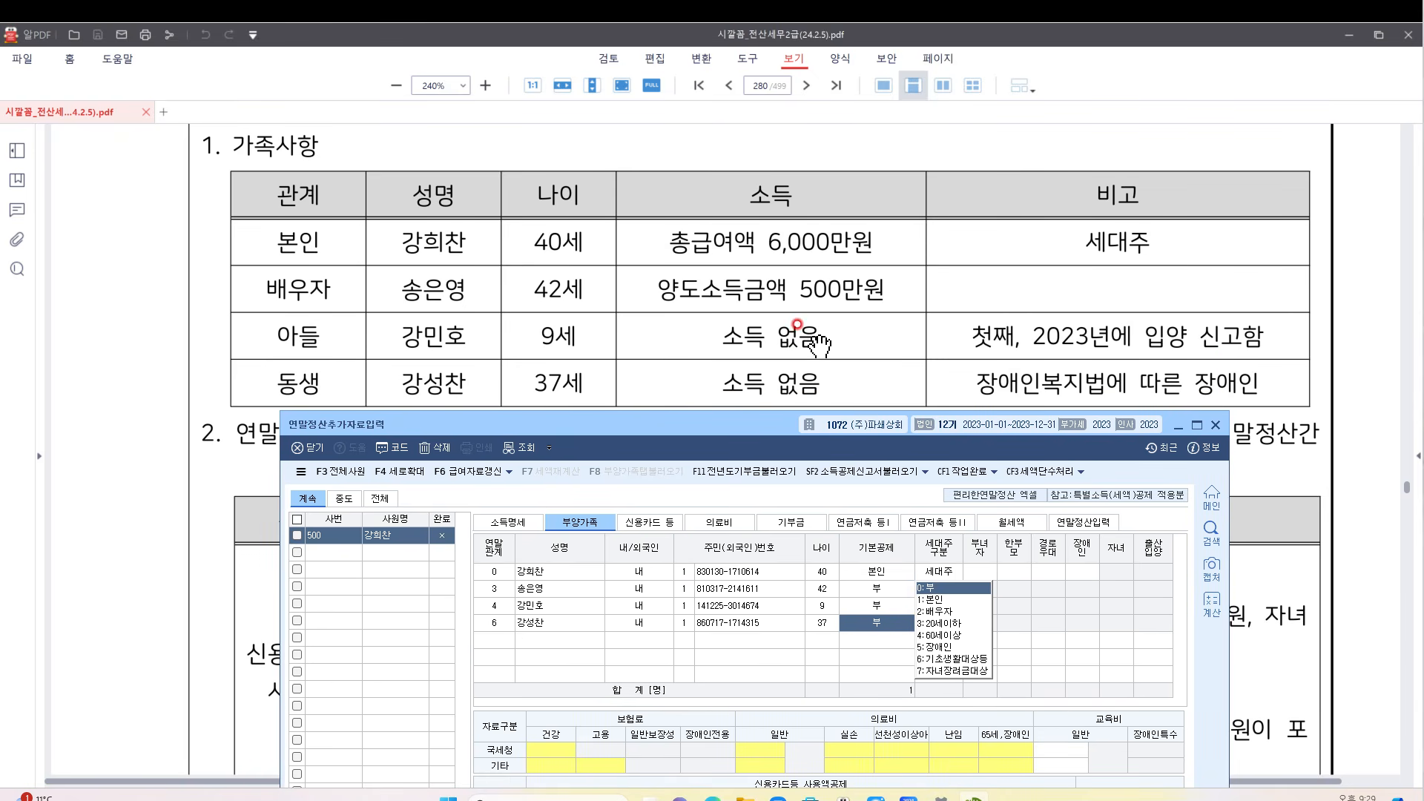
Review the taxpayer's insurance and female-householder option, leaving it unchanged, then reselect the spouse
left_click(528, 590)
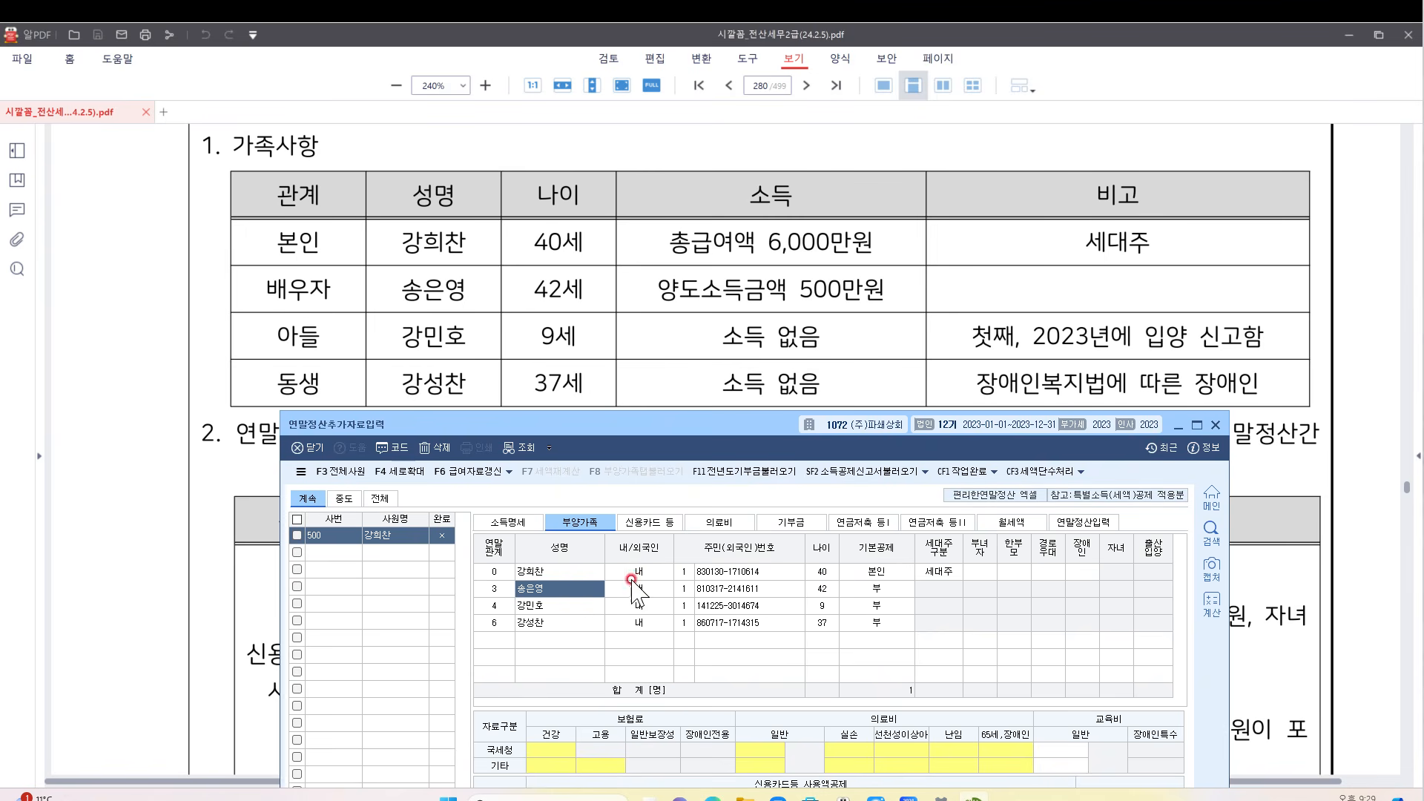
left_click(744, 572)
left_click(979, 571)
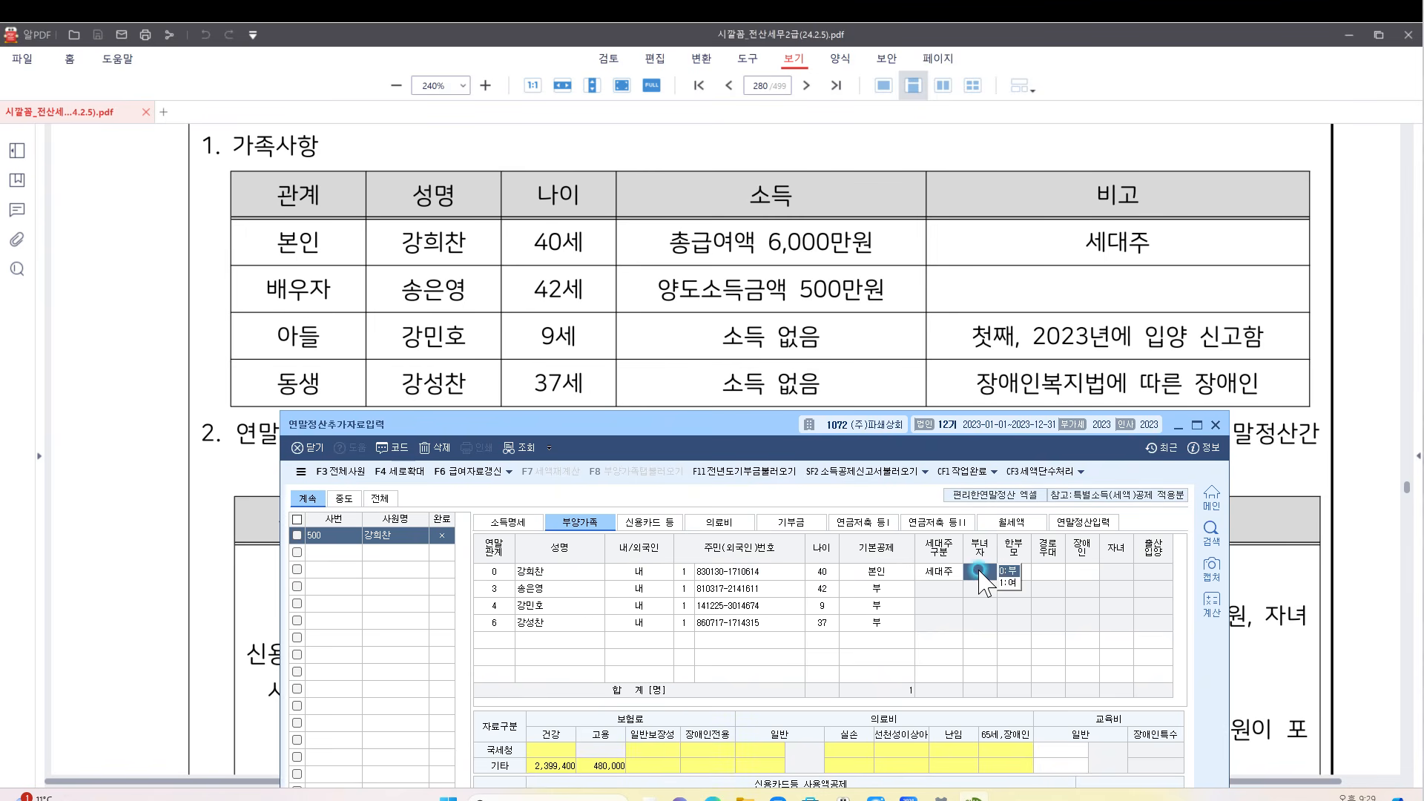
left_click(742, 573)
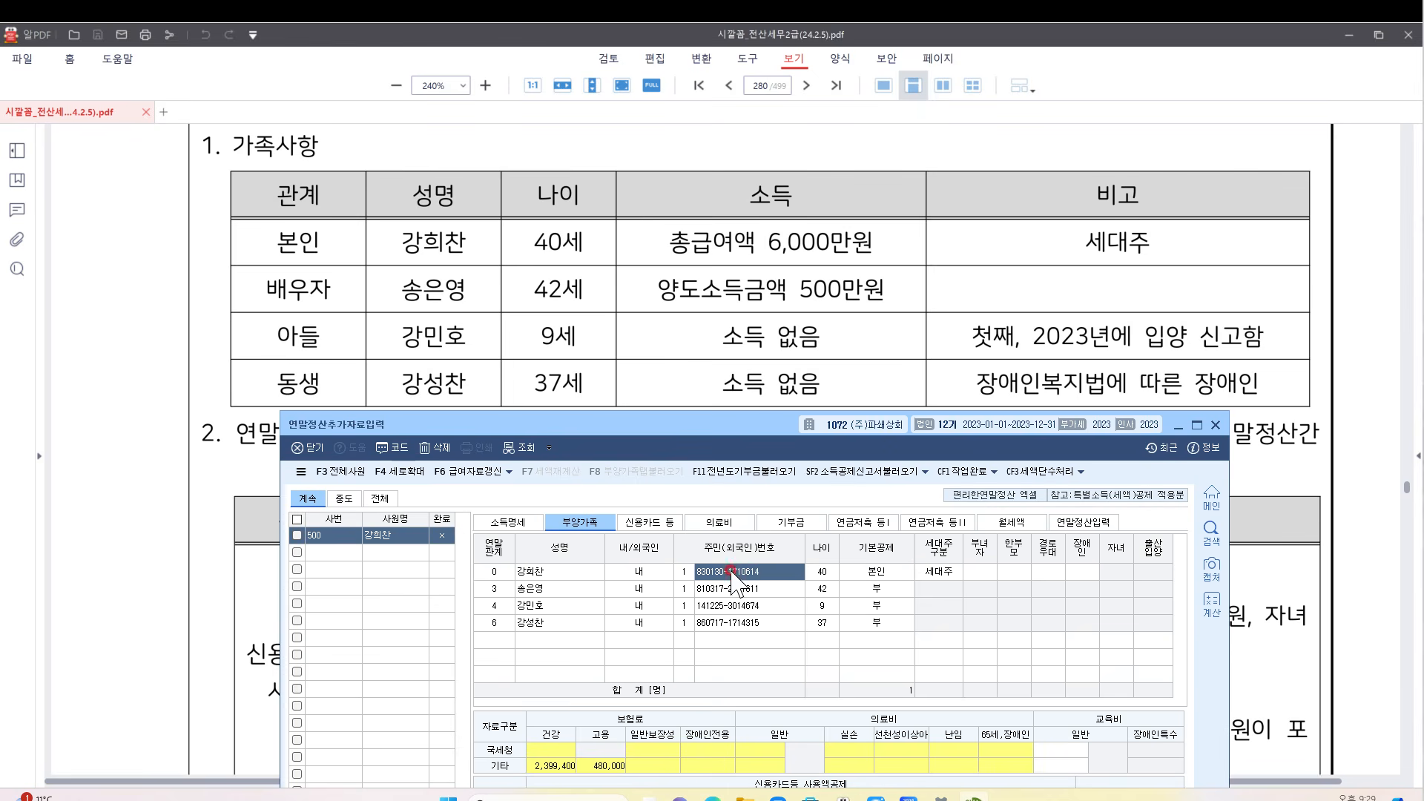
left_click(569, 588)
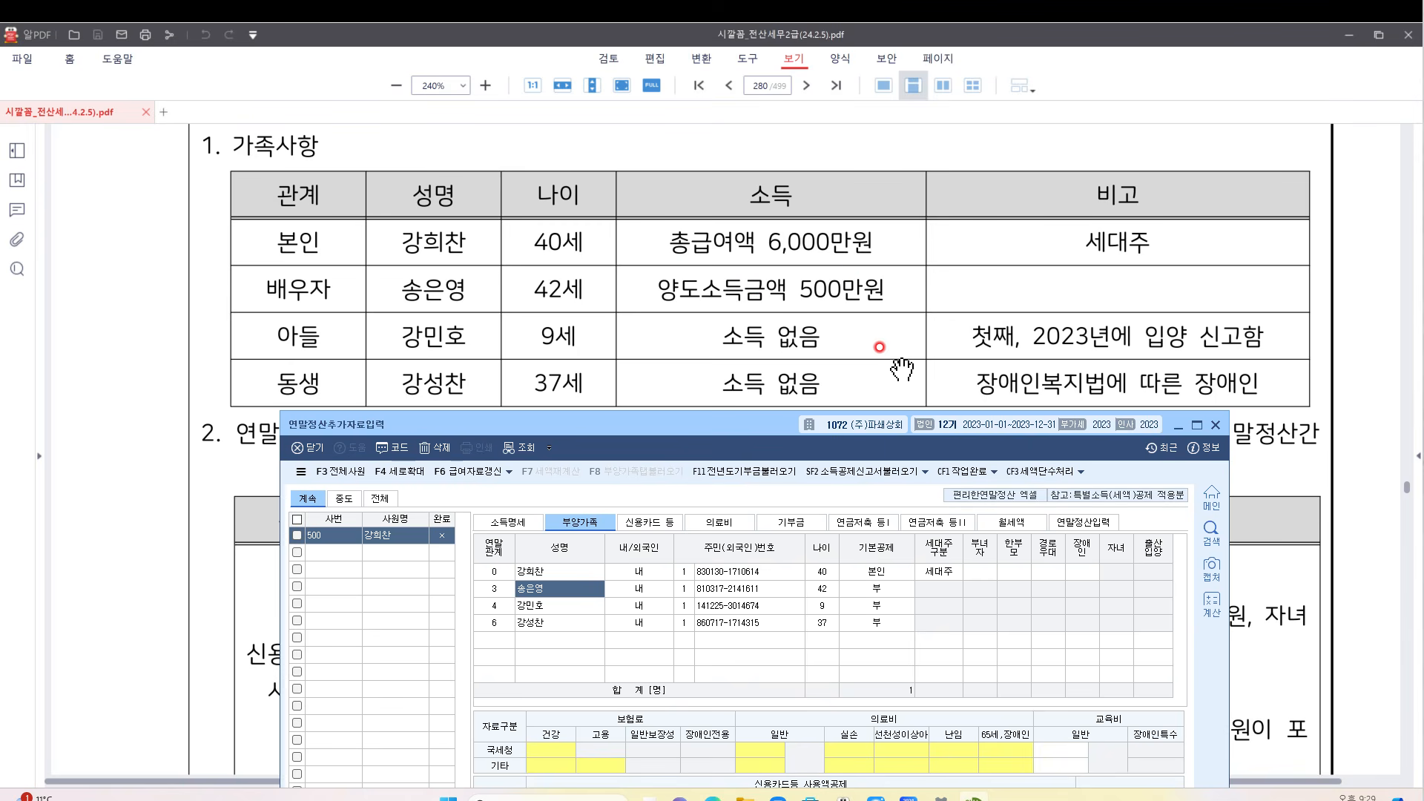
Keep the spouse's basic deduction at 부, noting '40 소 X' beside the spouse in the PDF
left_click(879, 587)
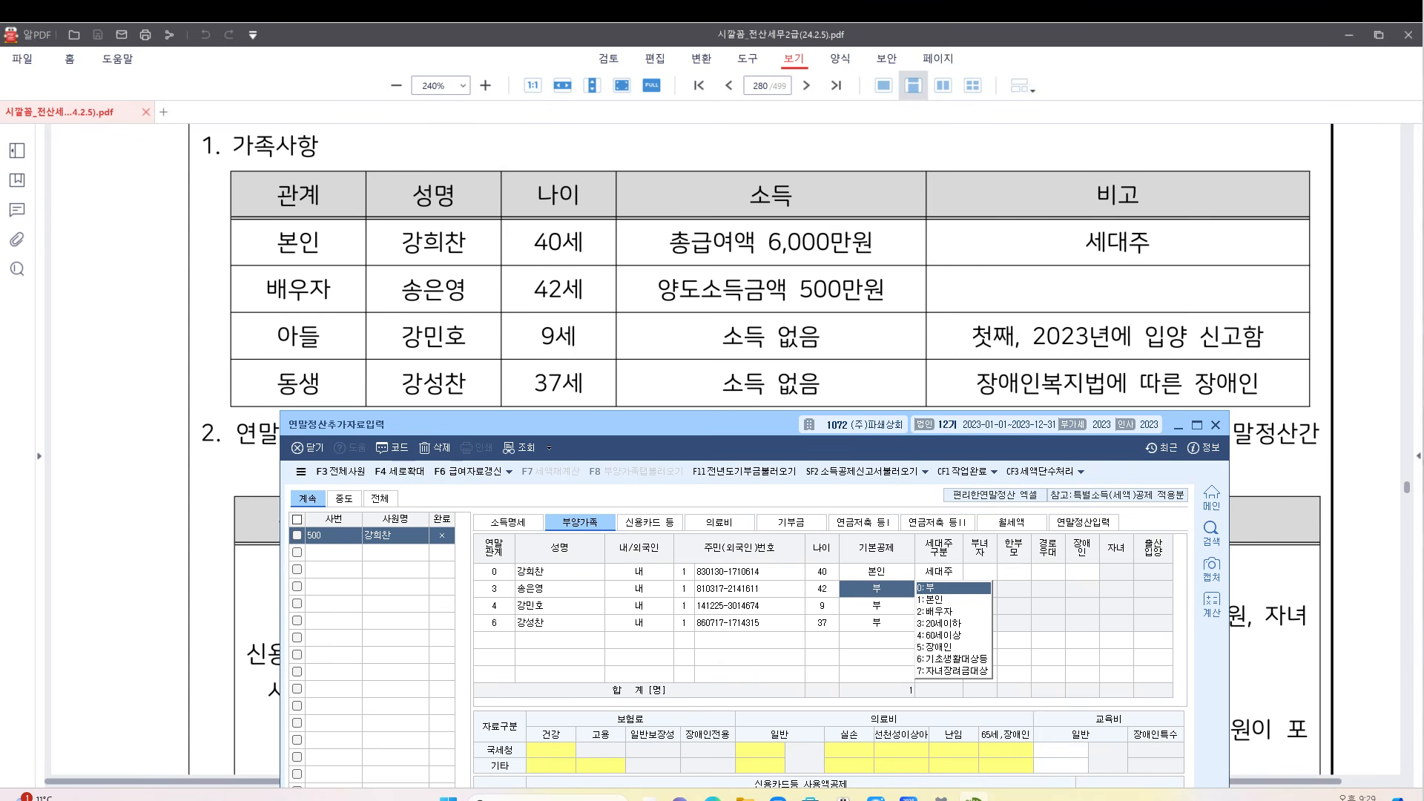
mouse_move(942, 275)
left_mouse_down()
mouse_move(942, 295)
mouse_move(977, 312)
mouse_move(1001, 290)
left_mouse_up()
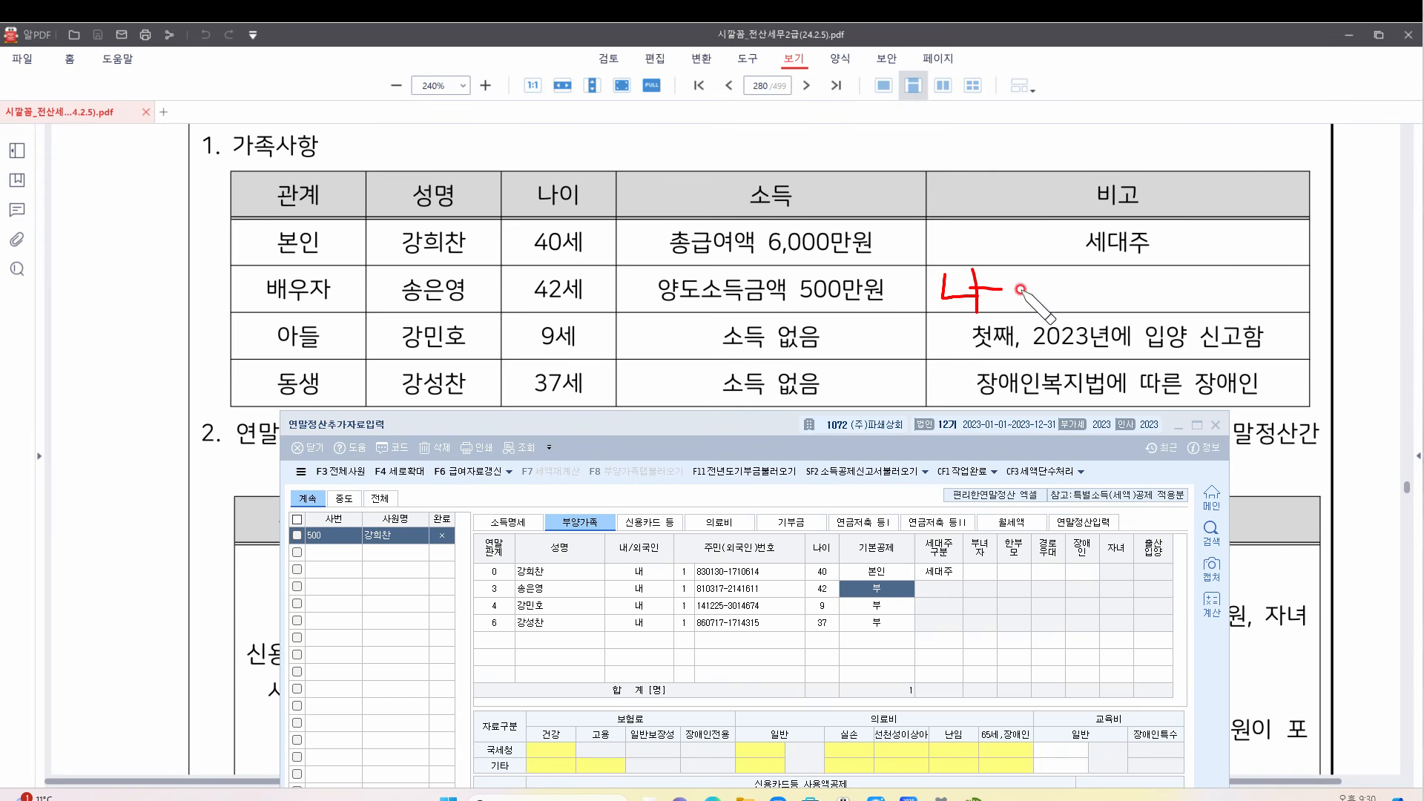
left_click_drag(1033, 274, 1078, 298)
mouse_move(1096, 270)
left_mouse_down()
mouse_move(1132, 285)
mouse_move(1092, 303)
mouse_move(1139, 298)
left_mouse_up()
mouse_move(1132, 263)
left_mouse_down()
mouse_move(1171, 294)
mouse_move(1140, 302)
left_mouse_up()
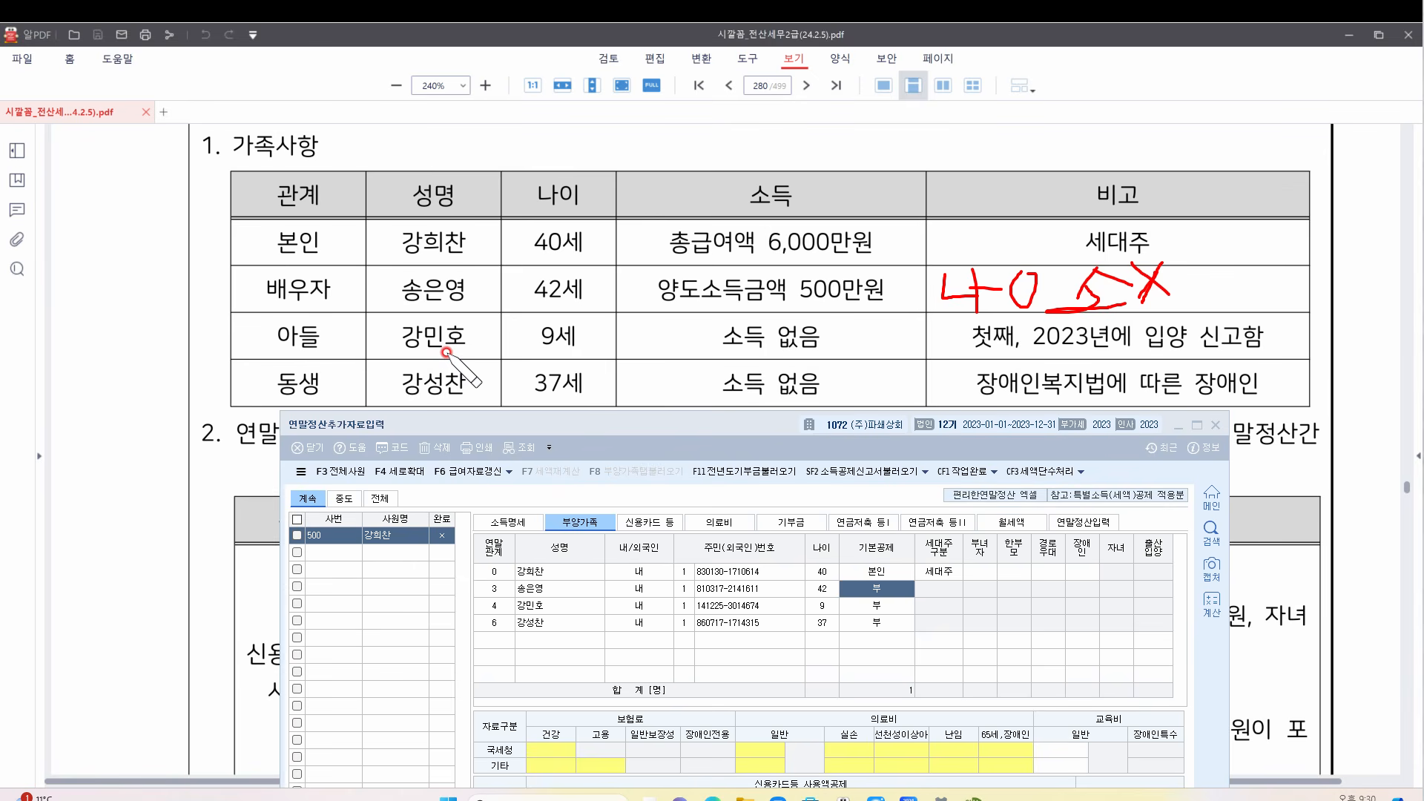
Underline the son's age, income, first-child and adoption remarks in the PDF
left_click_drag(528, 354, 818, 354)
left_click_drag(948, 359, 1050, 354)
left_click_drag(1146, 357, 1261, 352)
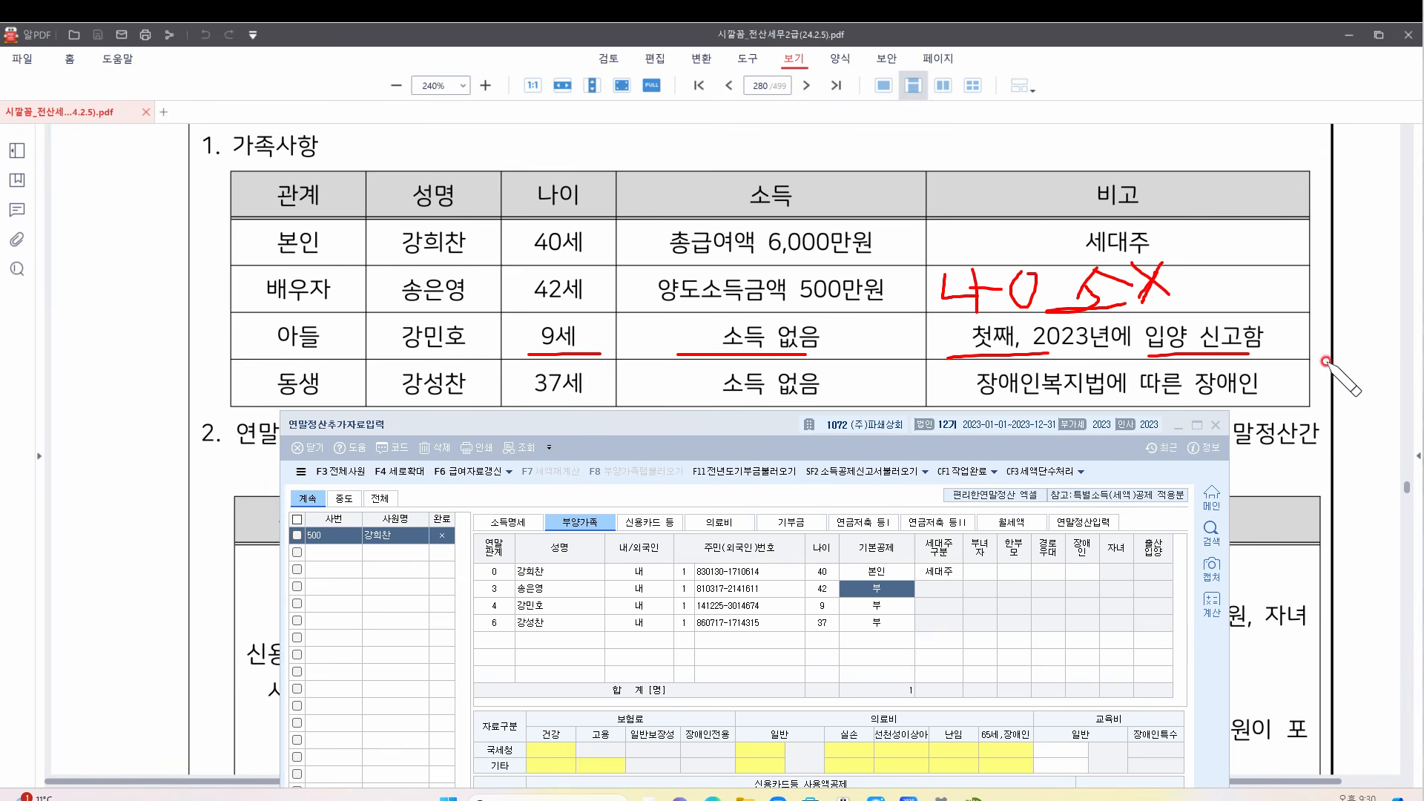
left_click(563, 606)
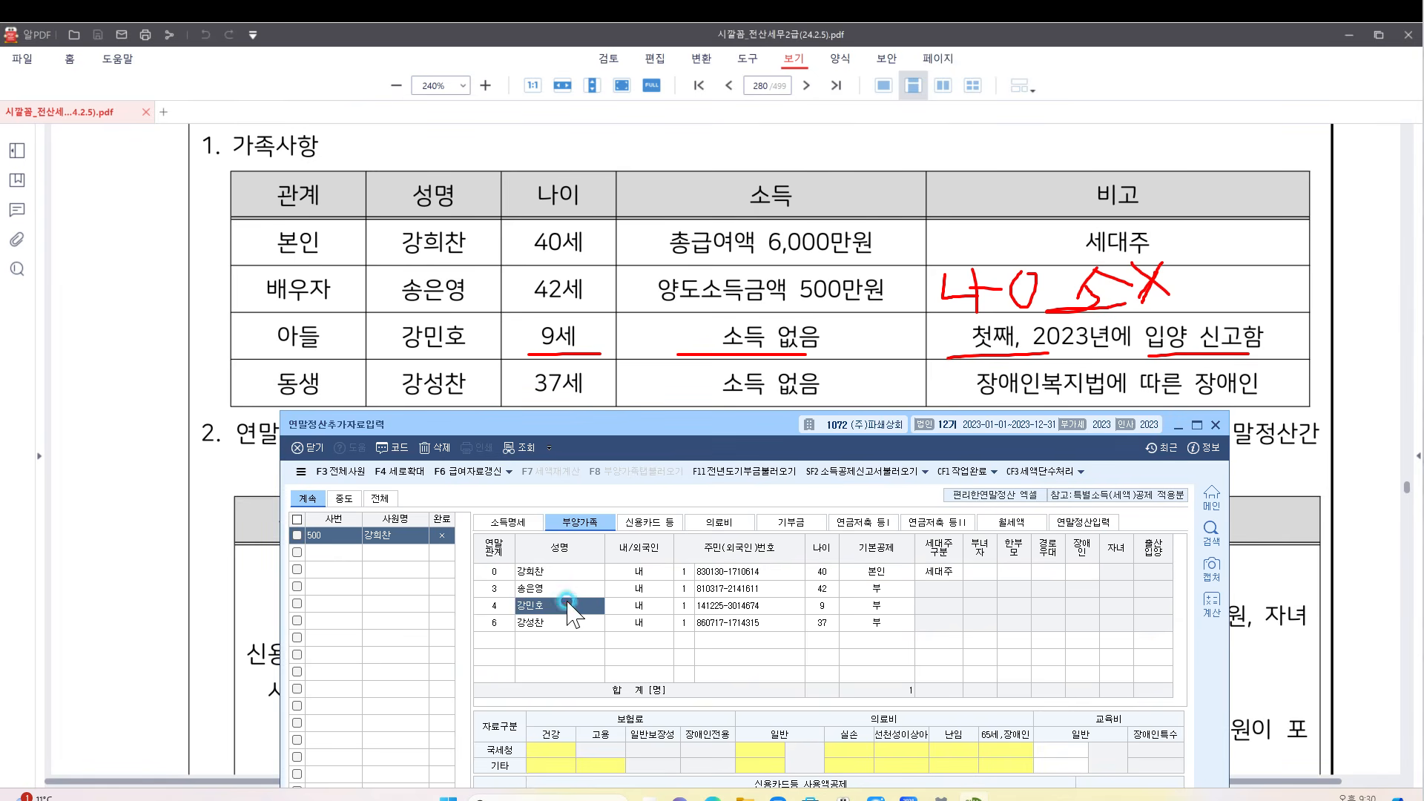
Set the son to 20세이하 with the child deduction and 출산입양 1:첫째
left_click(883, 606)
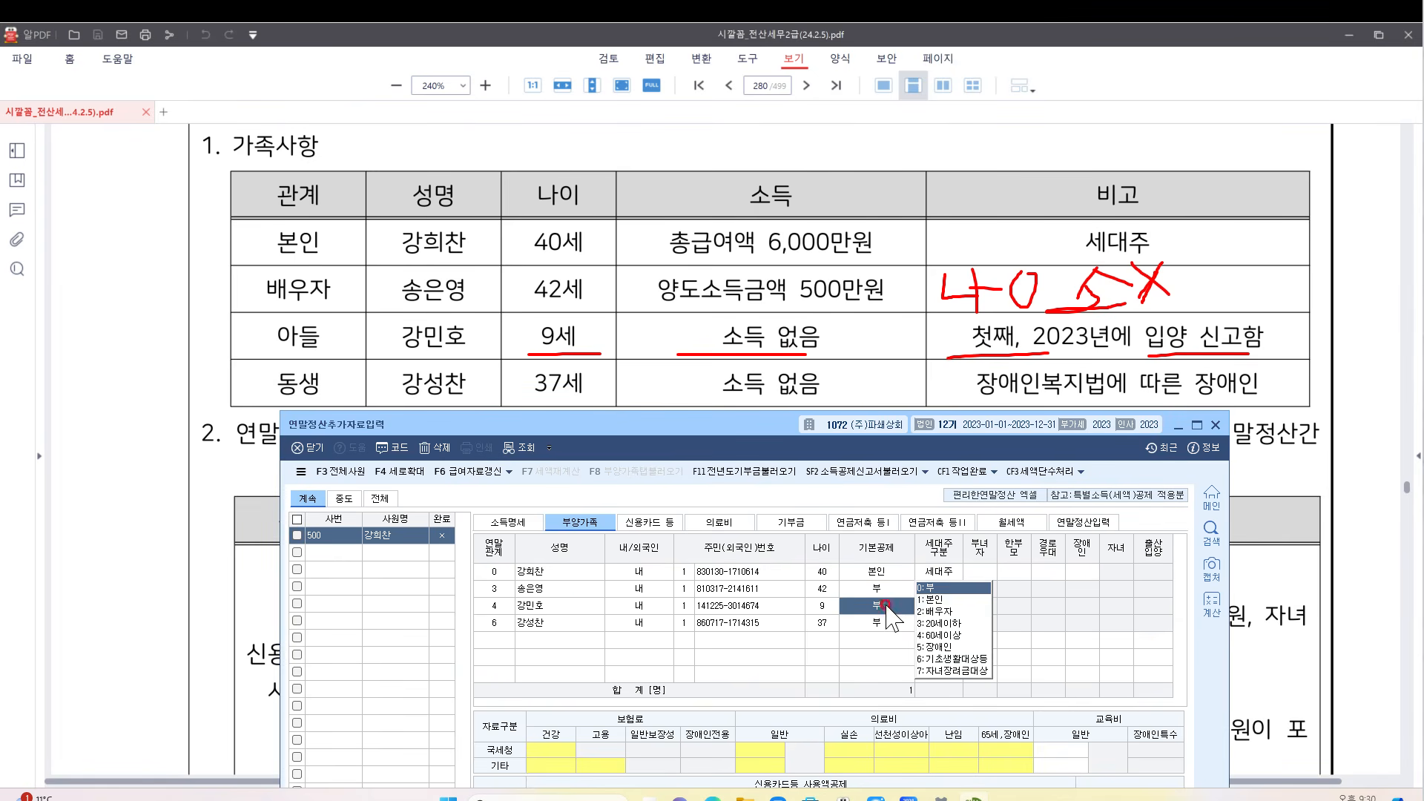
left_click(976, 627)
left_click(1118, 608)
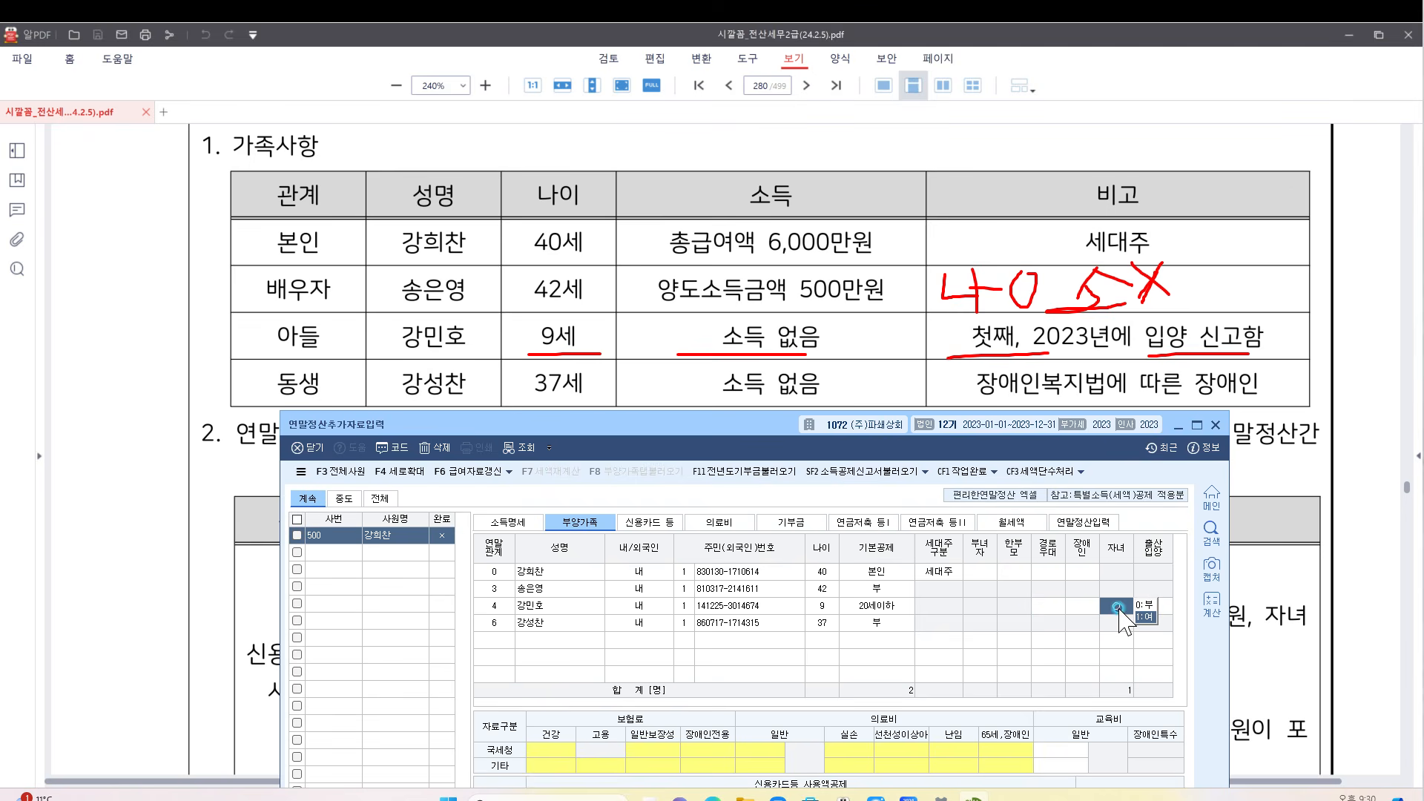
left_click(1143, 617)
left_click(1114, 617)
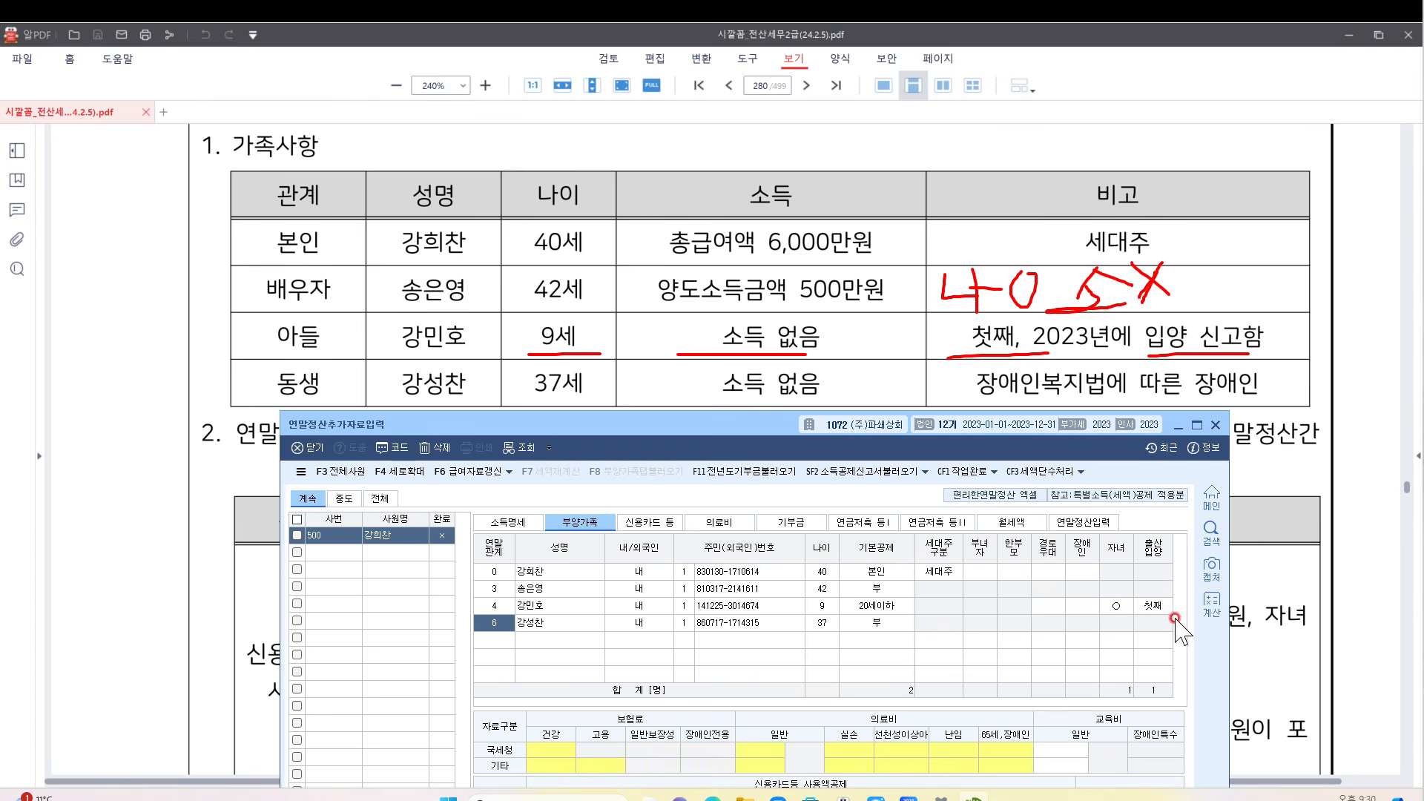
left_click(1140, 606)
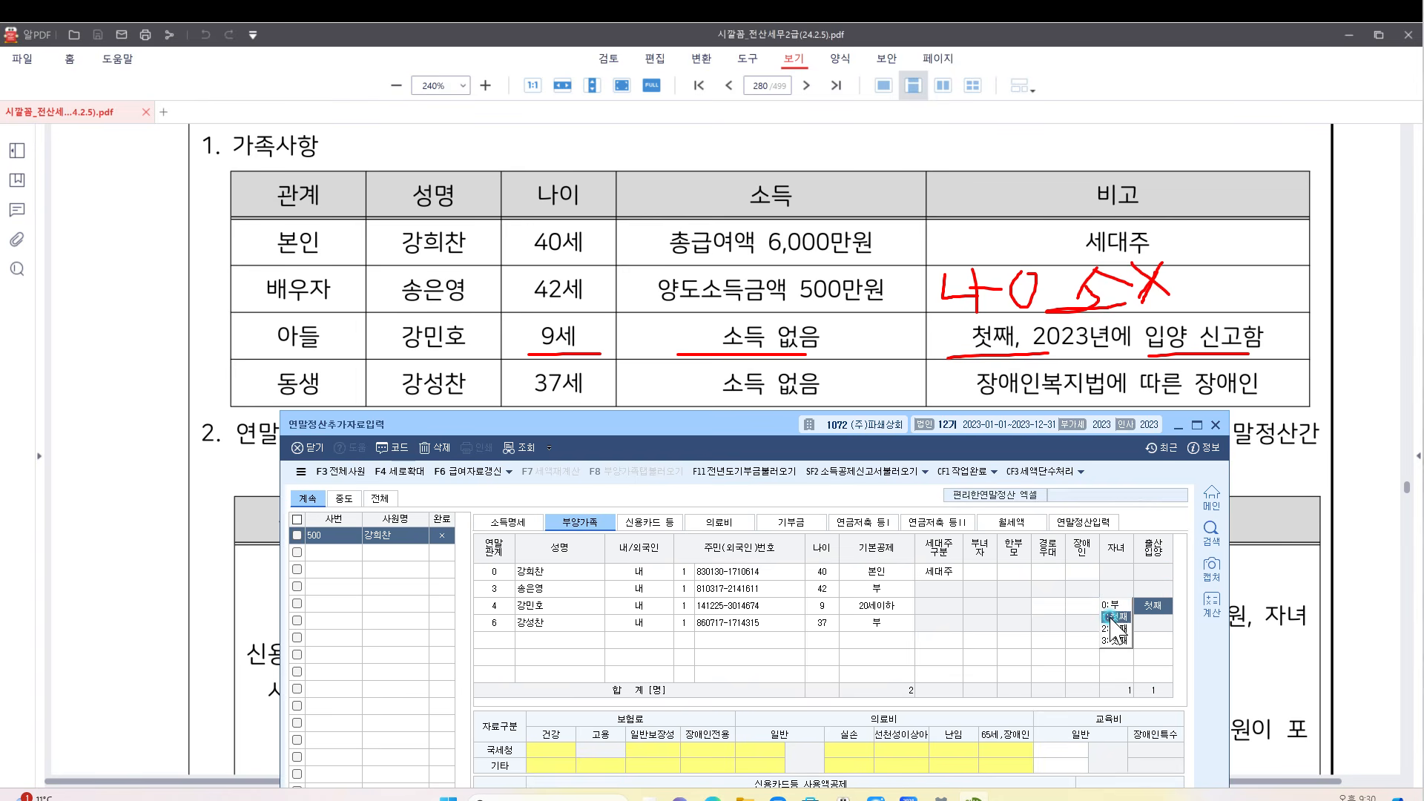
left_click(1114, 617)
left_click(1166, 606)
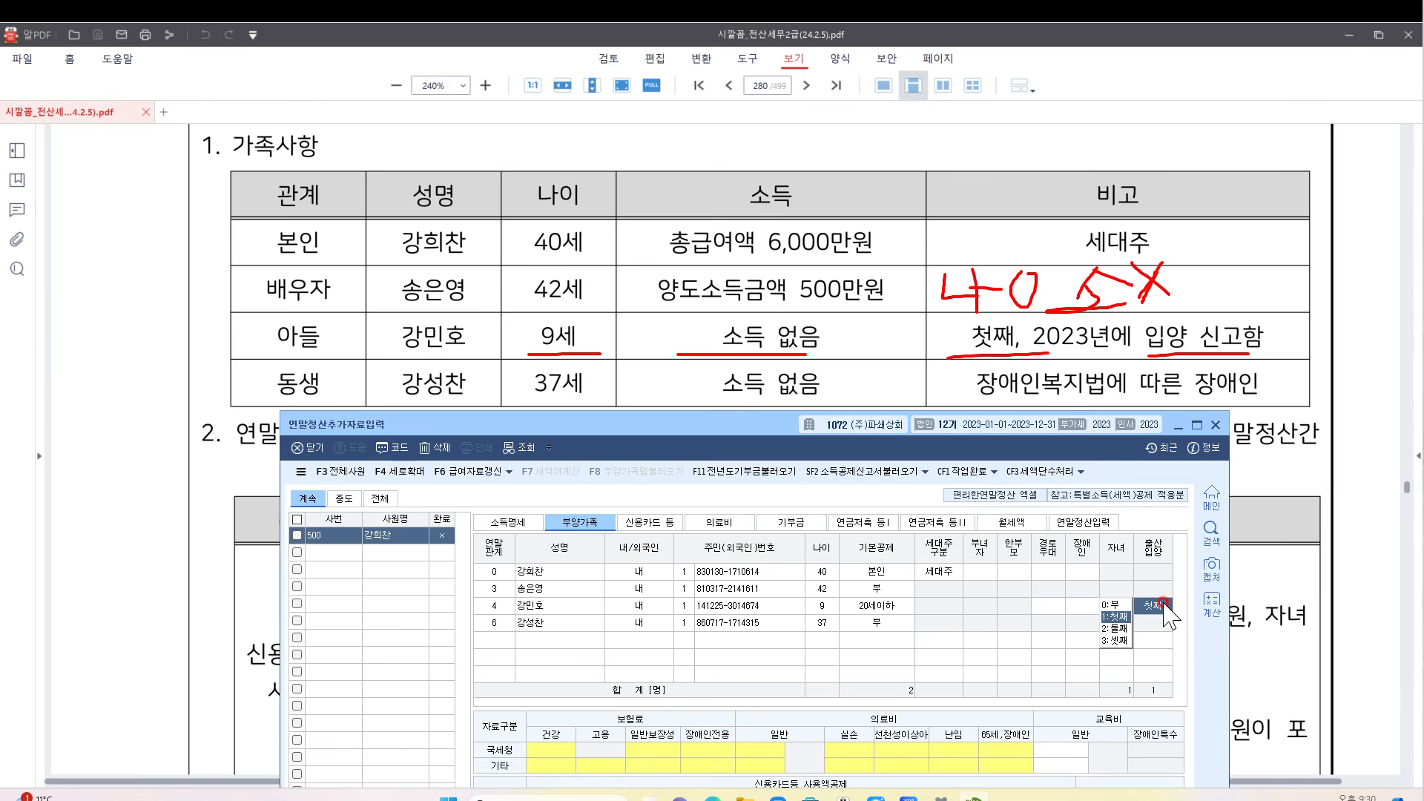
left_click(761, 606)
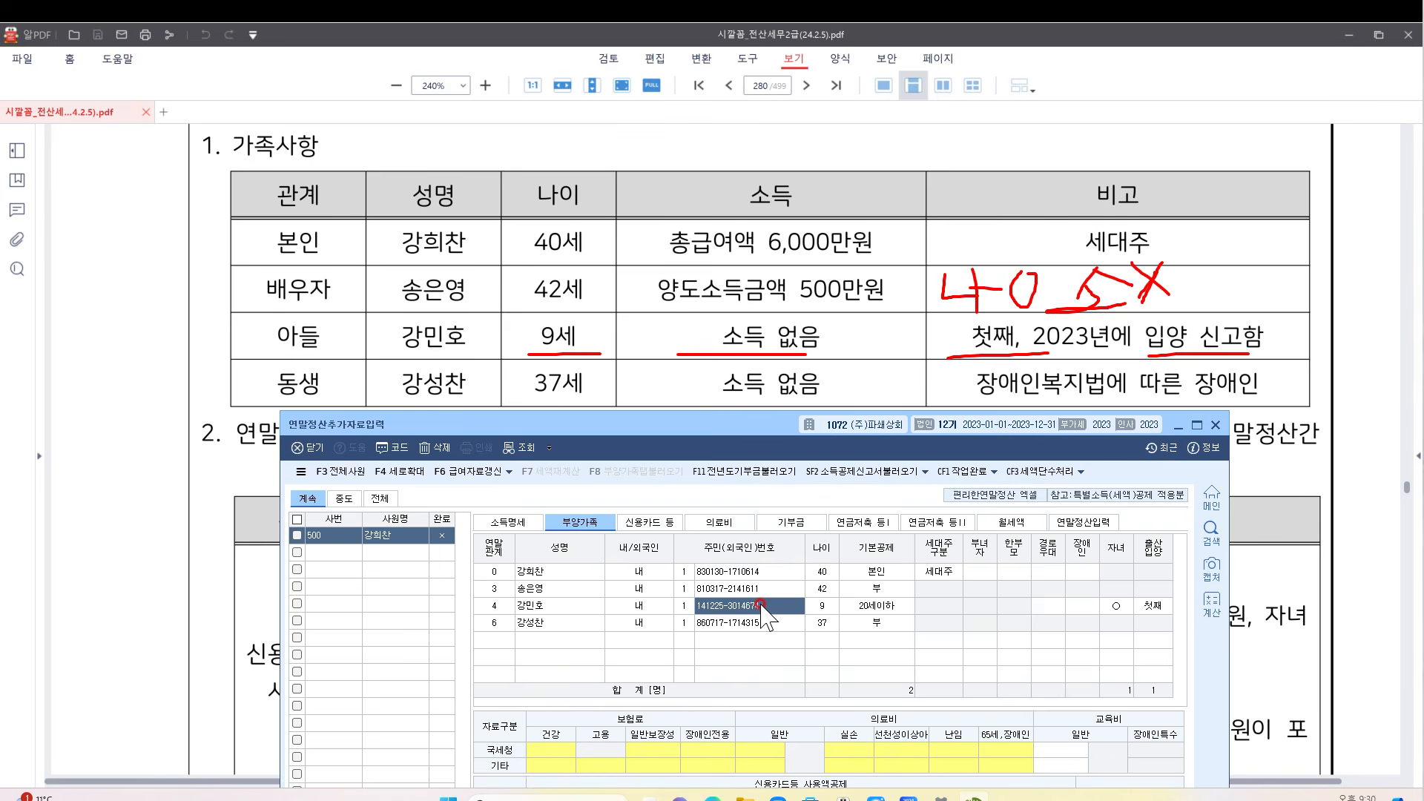
left_click(1167, 606)
left_click(1149, 605)
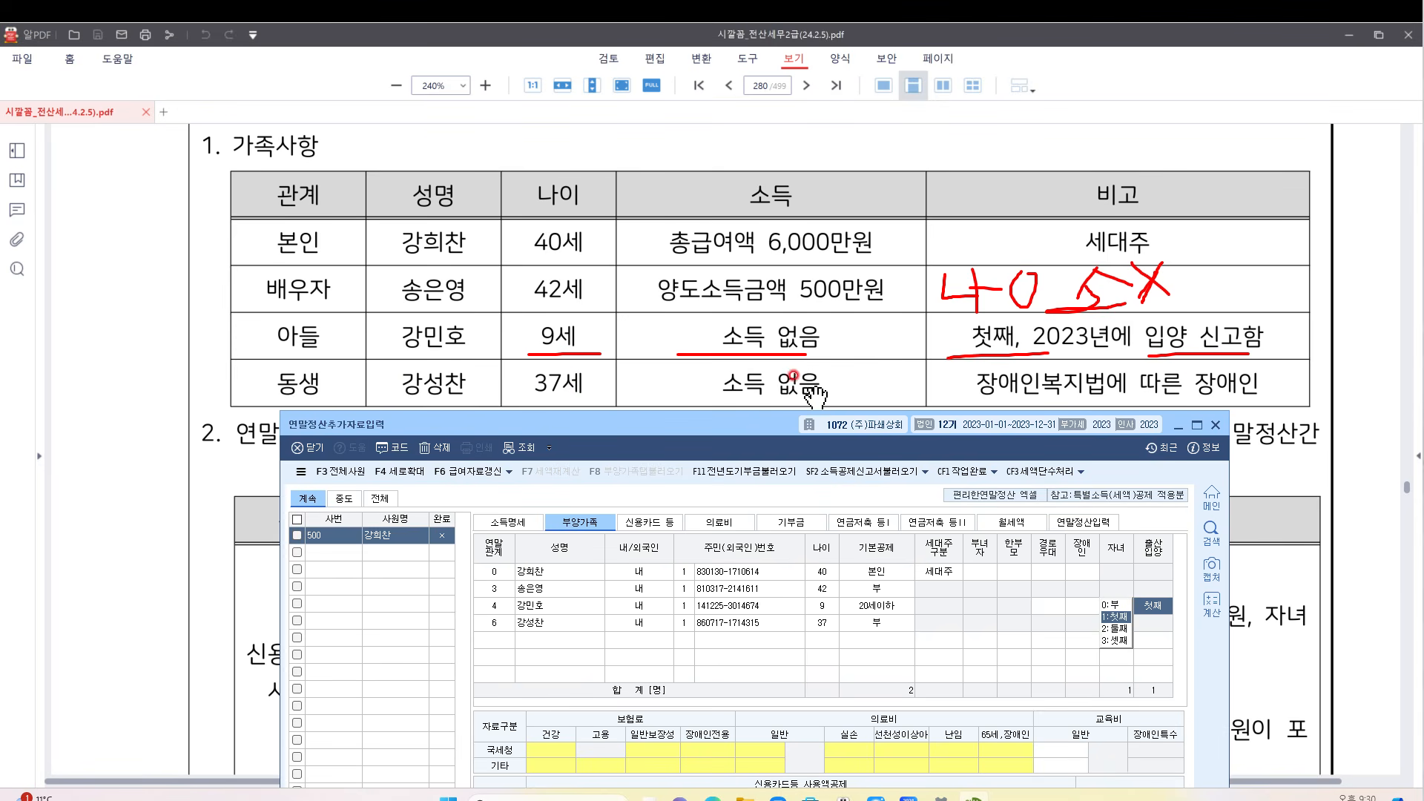
Set the brother's basic deduction to 5:장애인 with disability type 1:장애인복지법
left_click(862, 626)
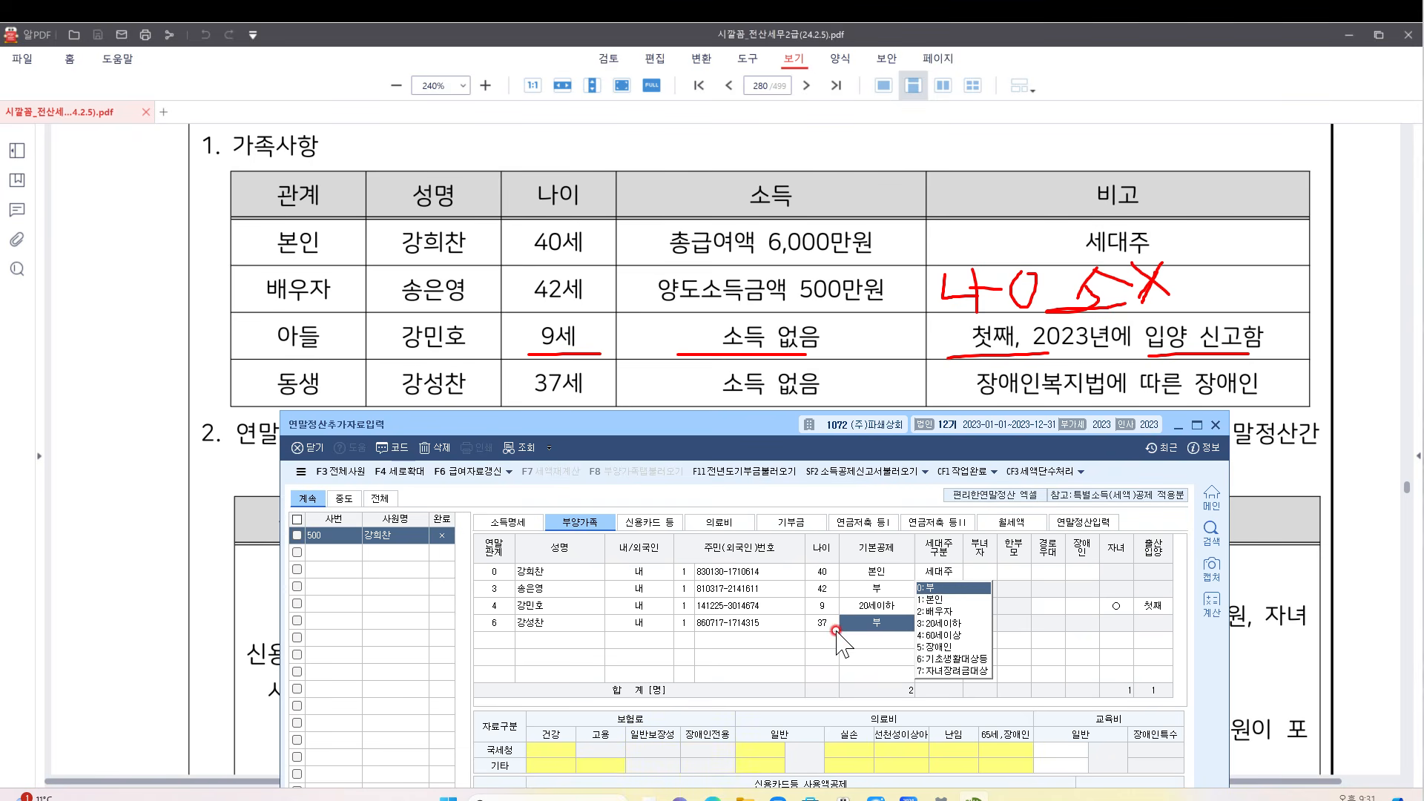
left_click(937, 648)
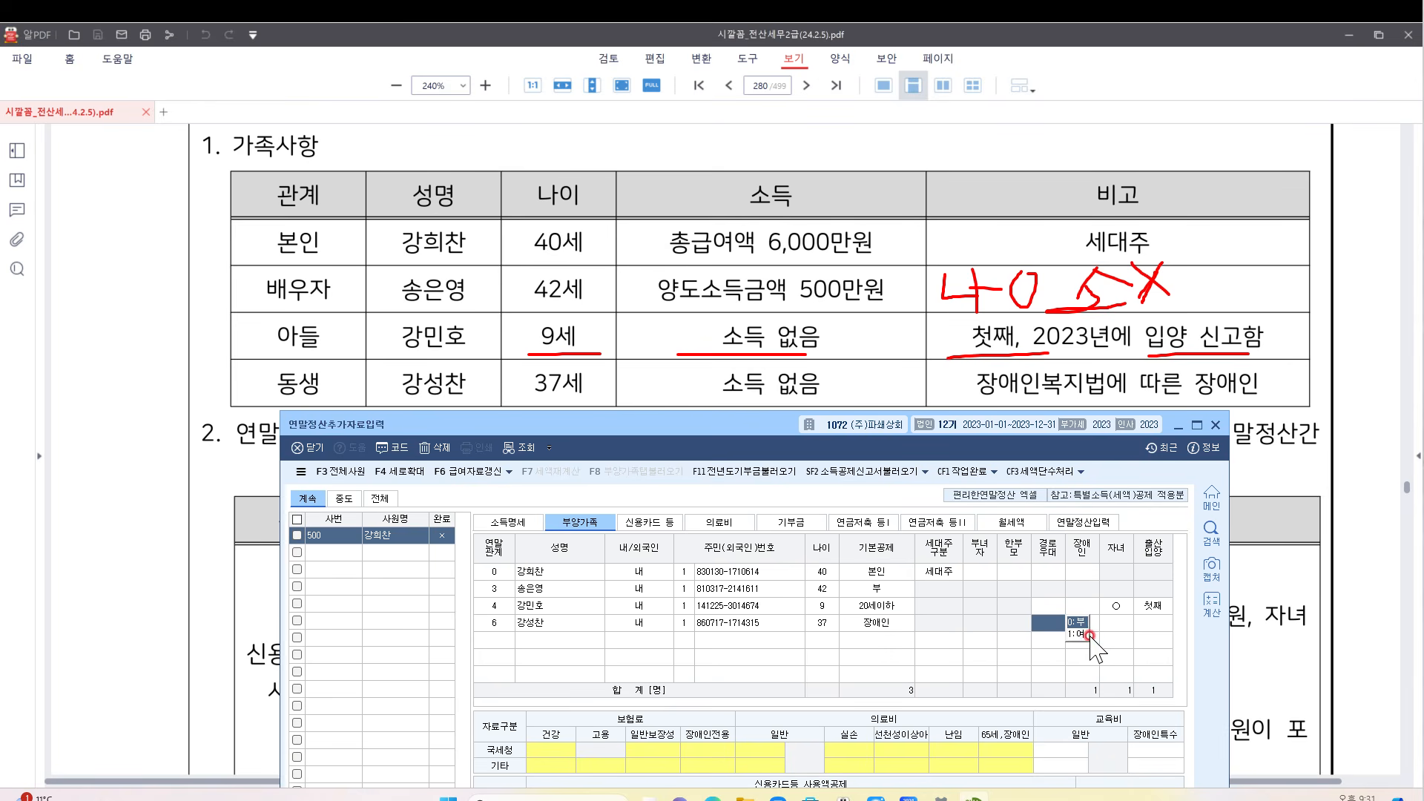
left_click(1092, 628)
left_click(1123, 636)
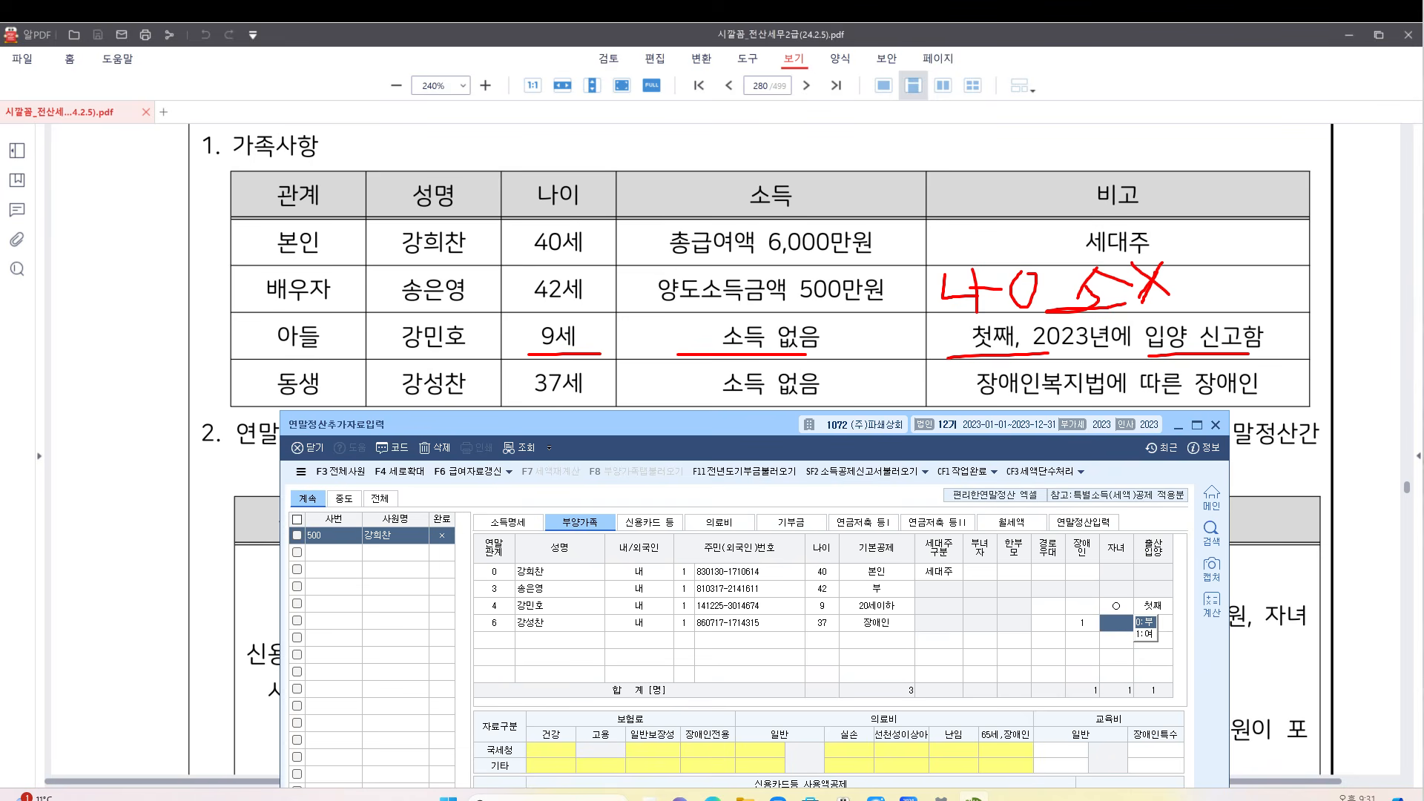
left_click_drag(729, 421, 746, 153)
key("Escape")
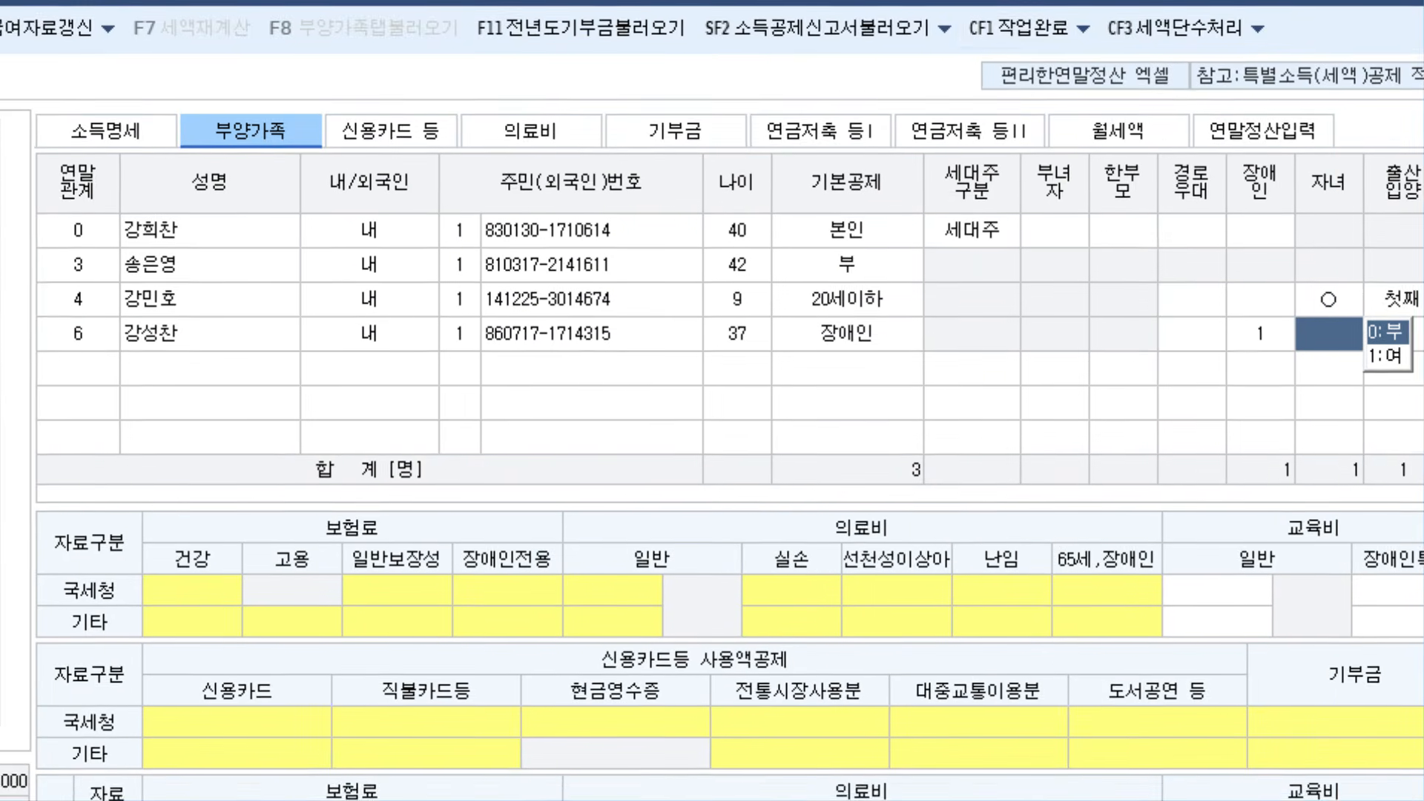
Keep the brother's basic deduction category at 5:장애인
key("Return")
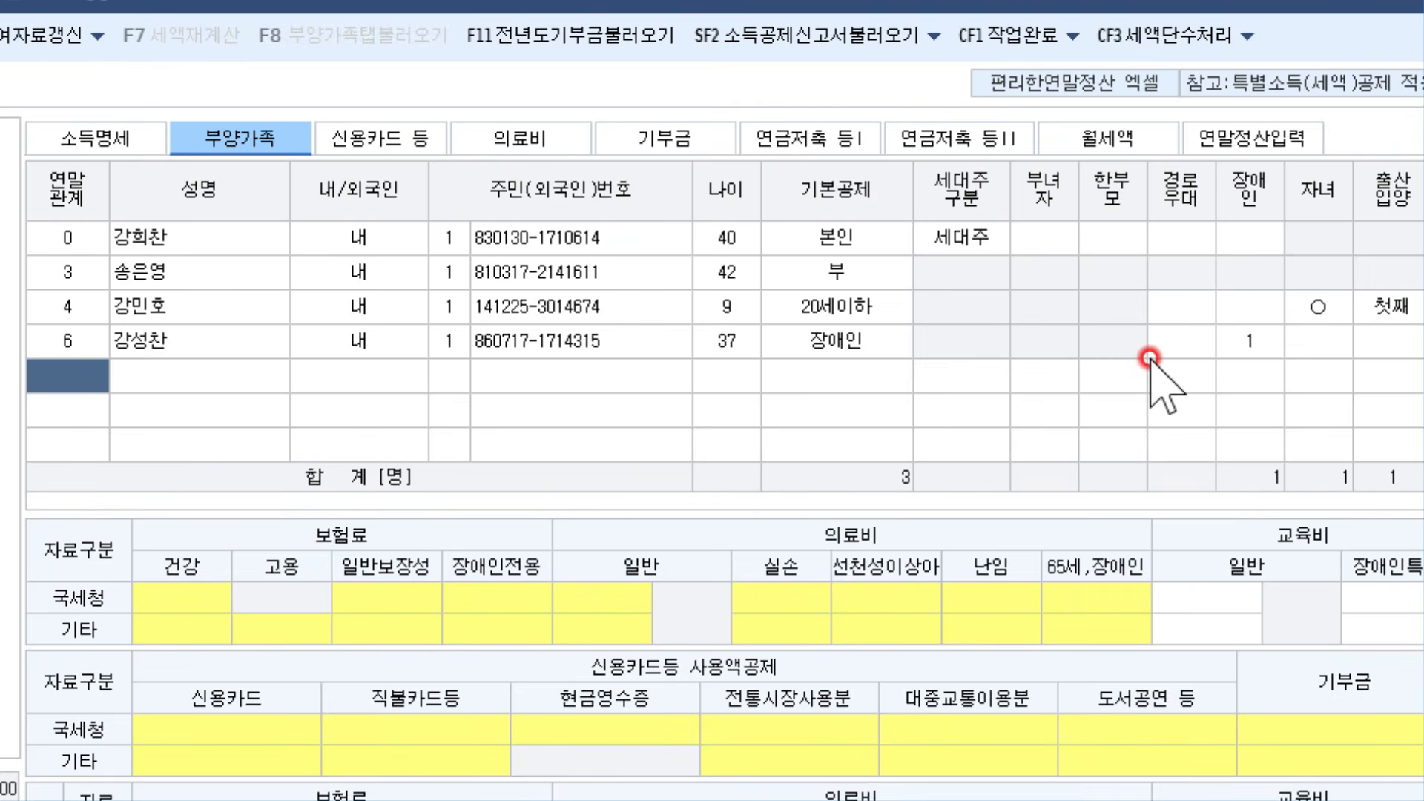
left_click(850, 345)
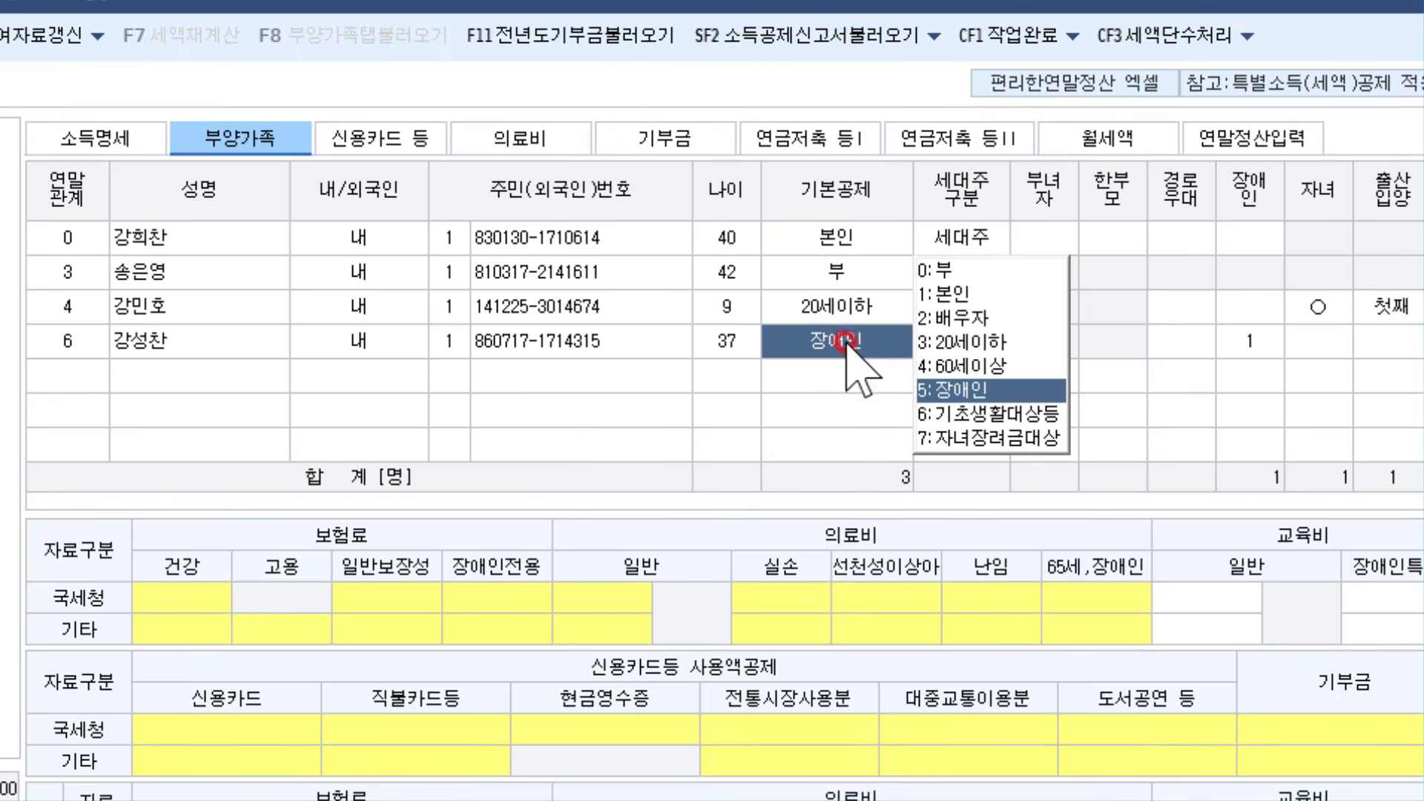
left_click(994, 387)
left_click(883, 332)
Note 20 beside the brother's age 37, leaving 경로우대 at 0:부 and disability code 1
key("ctrl+alt+g")
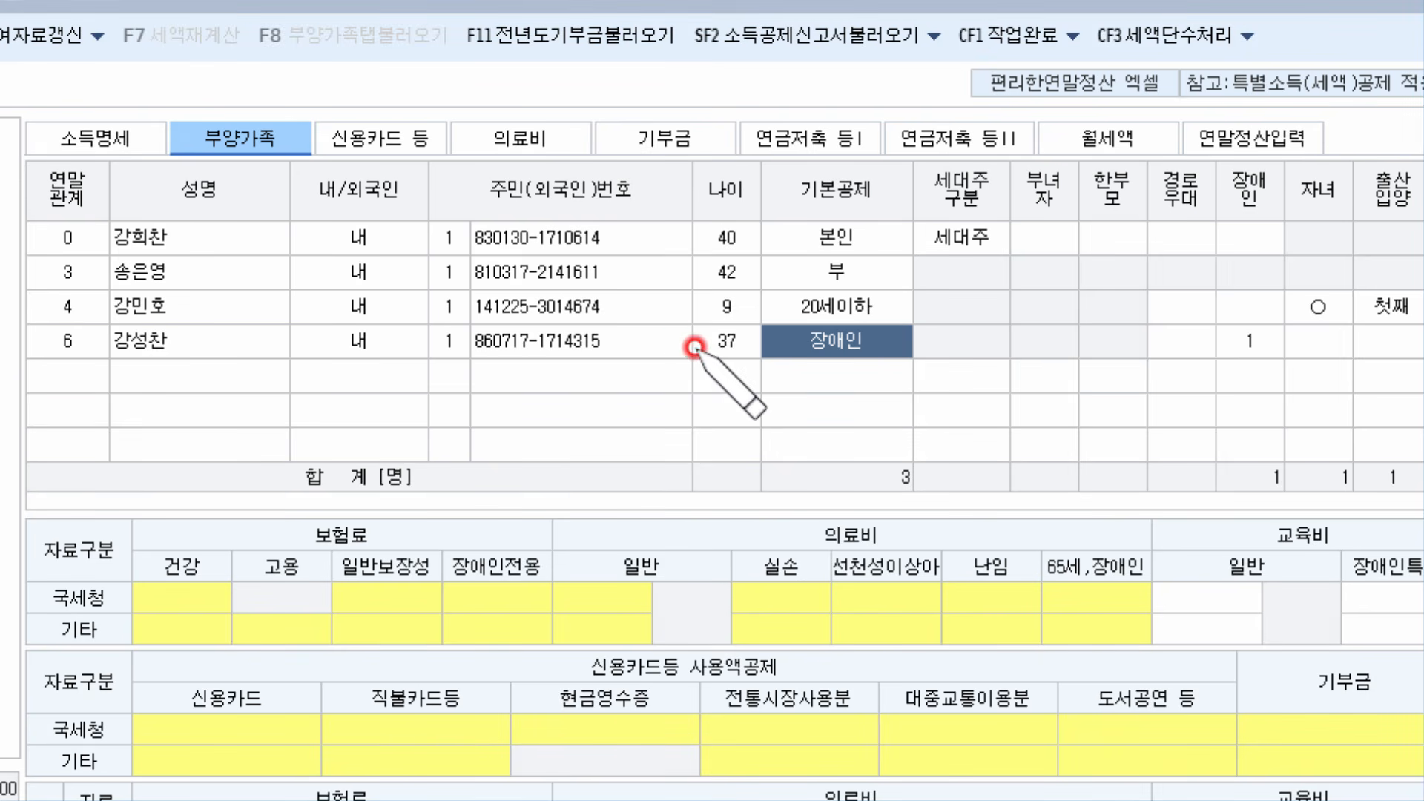
mouse_move(690, 339)
left_mouse_down()
mouse_move(728, 348)
mouse_move(719, 331)
mouse_move(701, 364)
mouse_move(720, 353)
left_mouse_up()
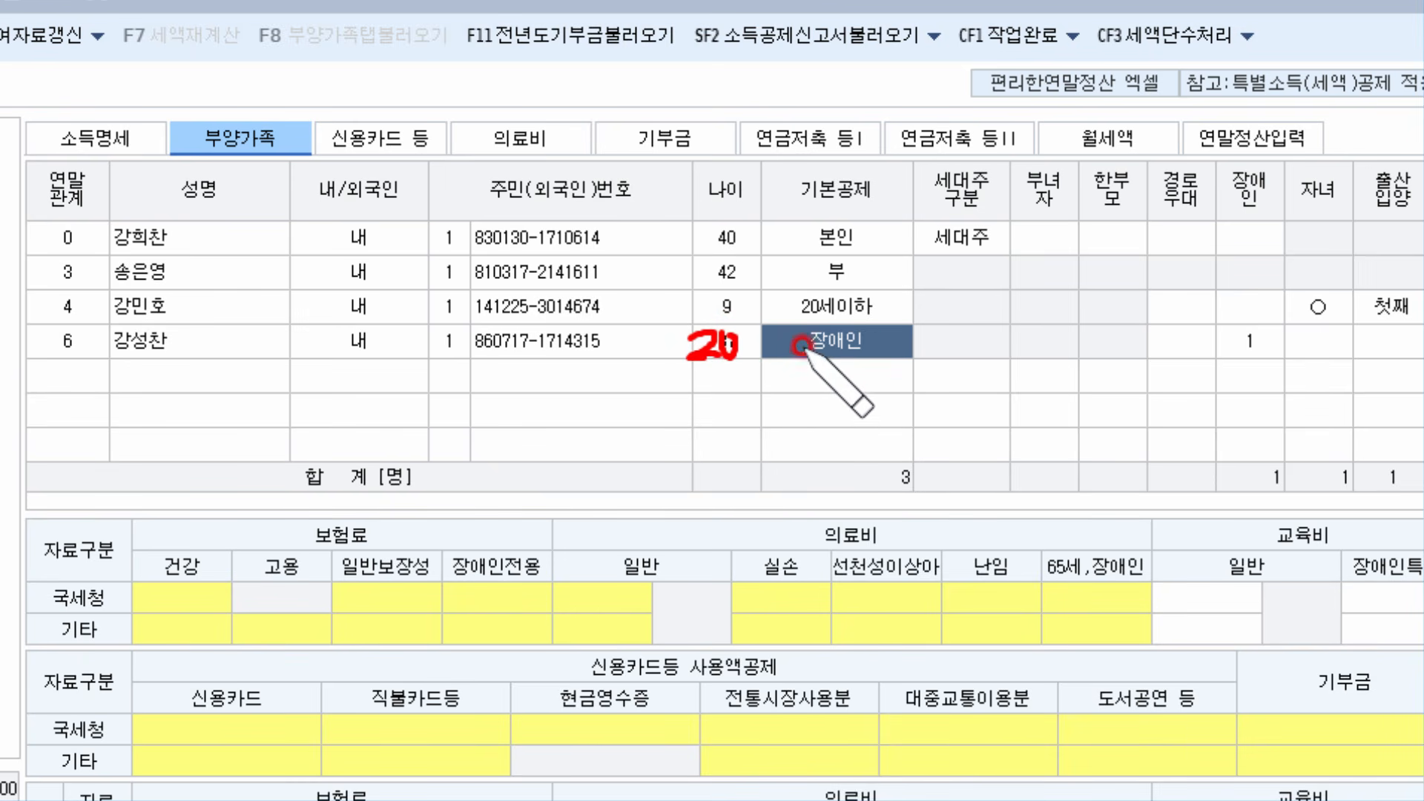
left_click(844, 347)
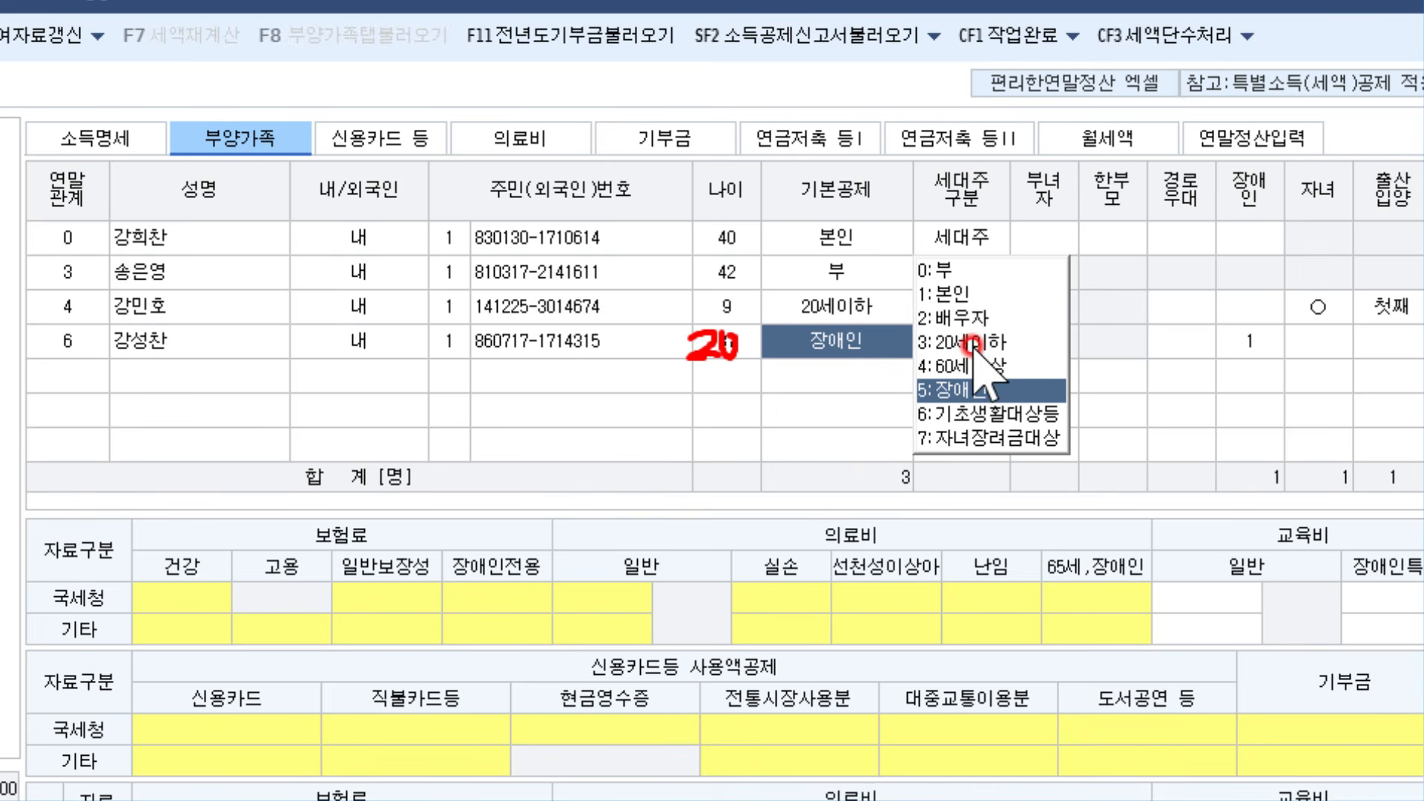
left_click(945, 343)
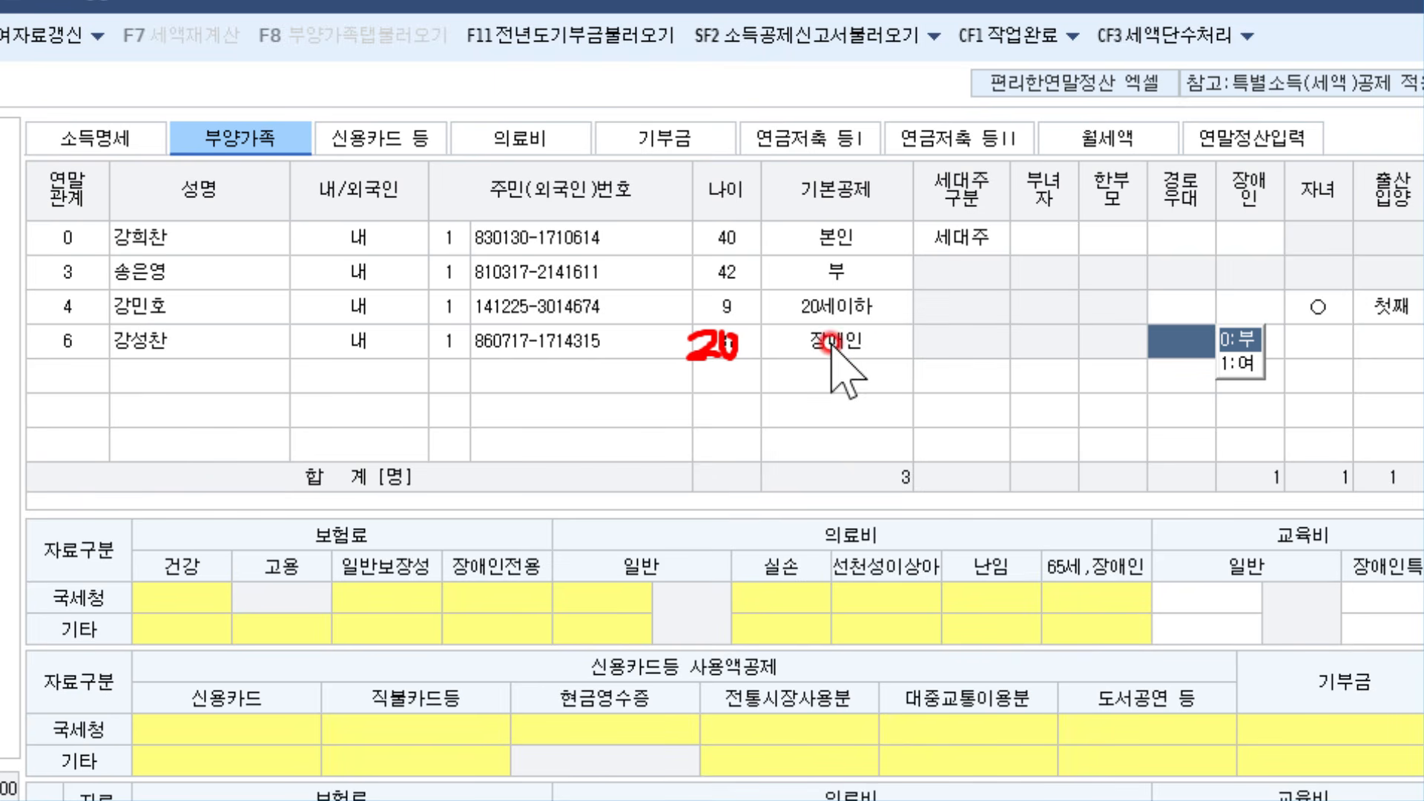
left_click(1270, 339)
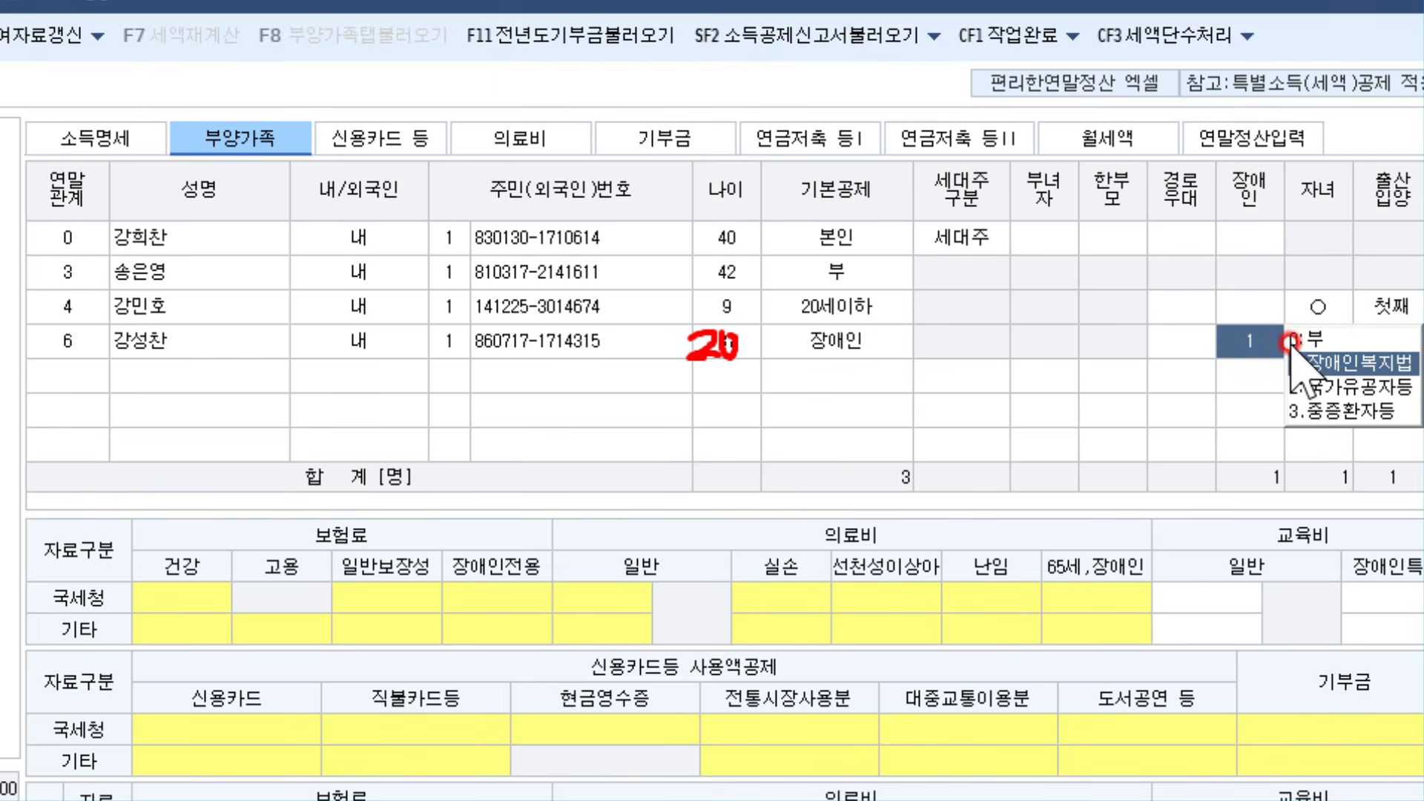
left_click(845, 342)
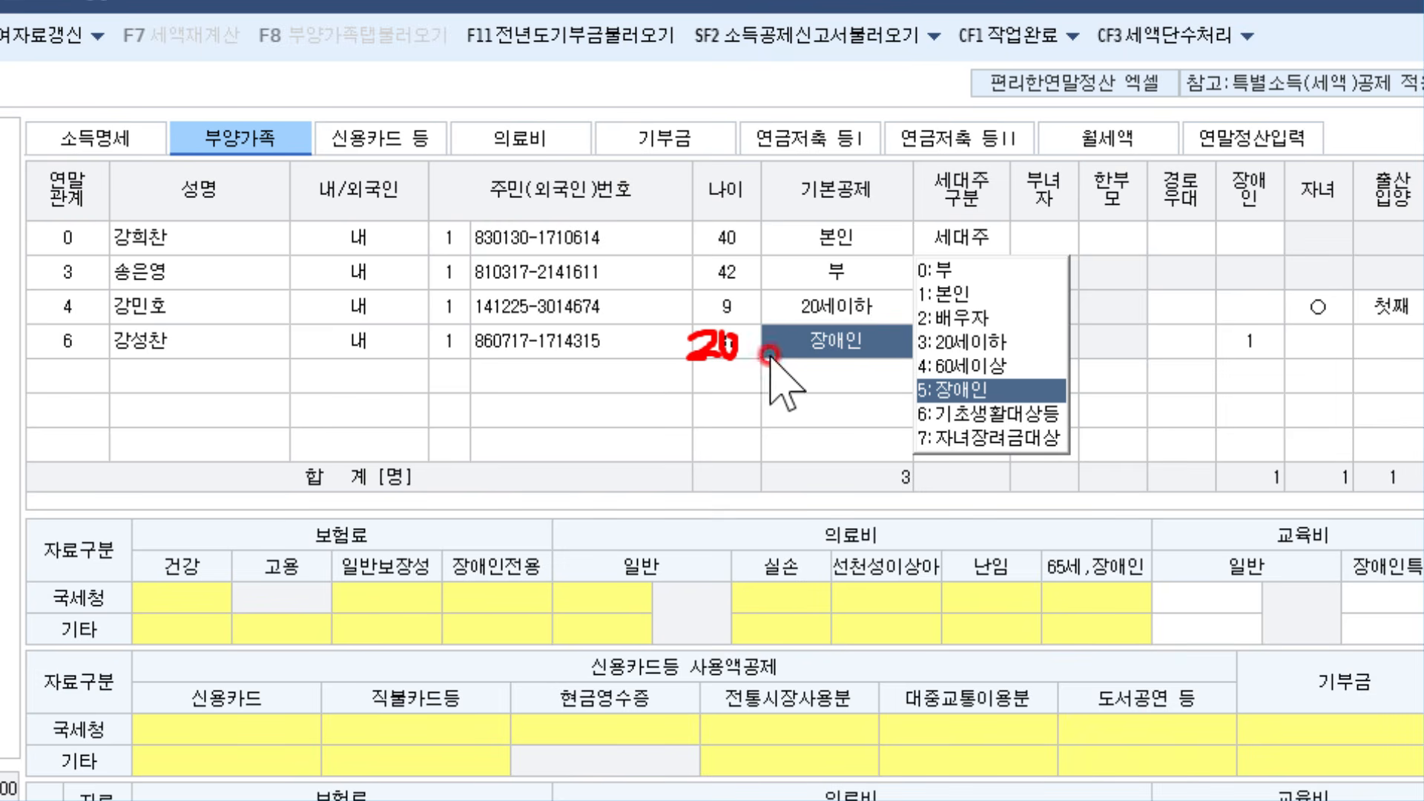
left_click(954, 390)
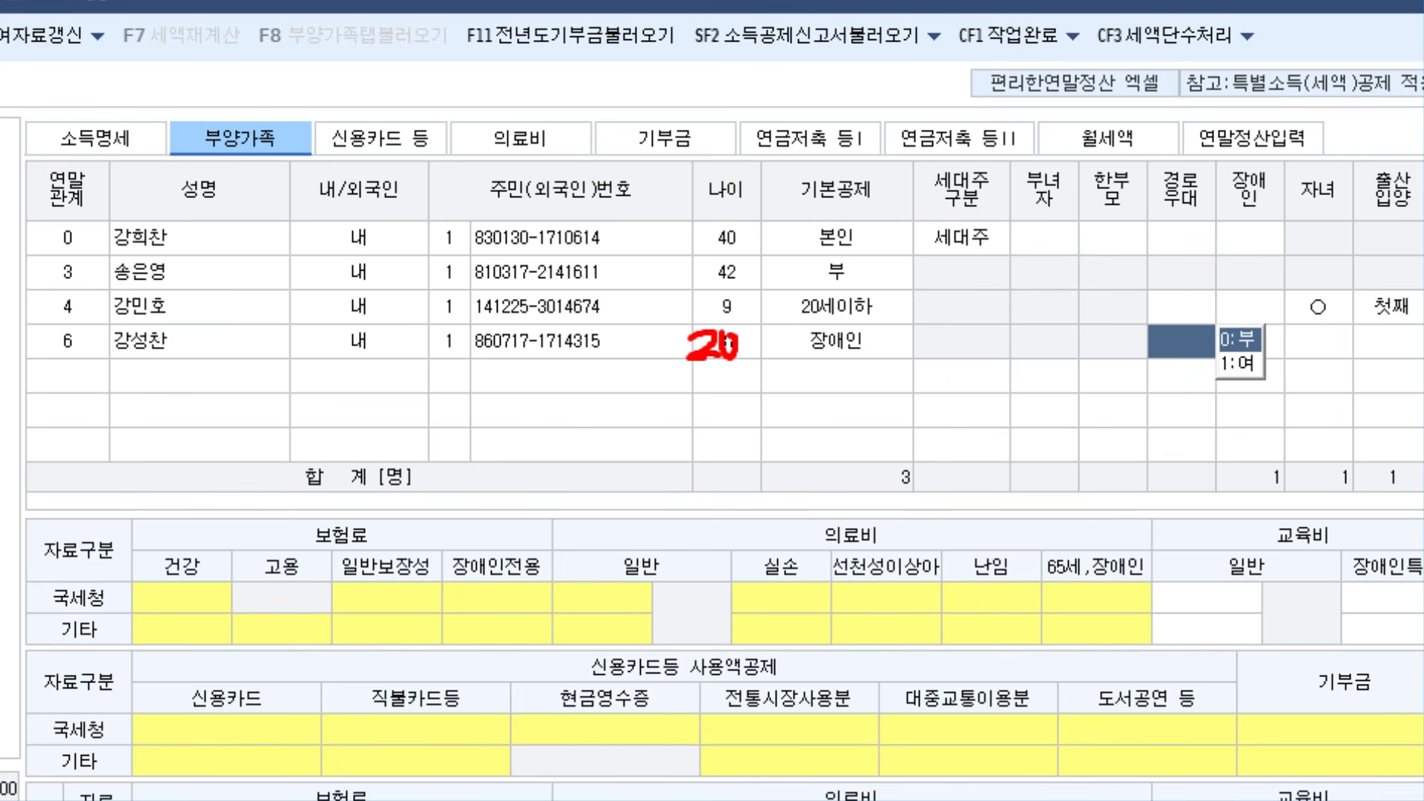
key("Escape")
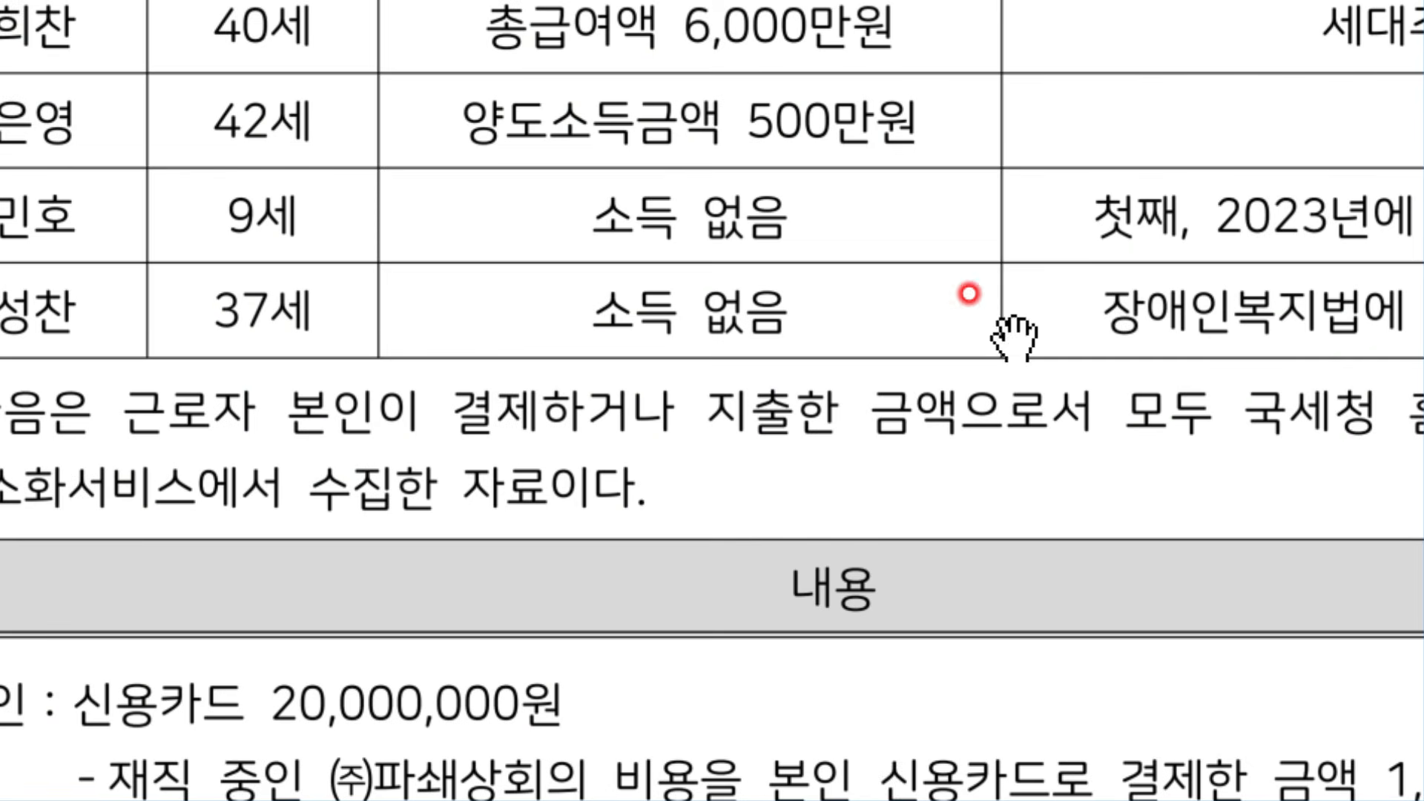
Scroll to the PDF's deduction table and write red notes on the card, insurance, medical, education and donation rows
scroll(588, 349, "down", 1)
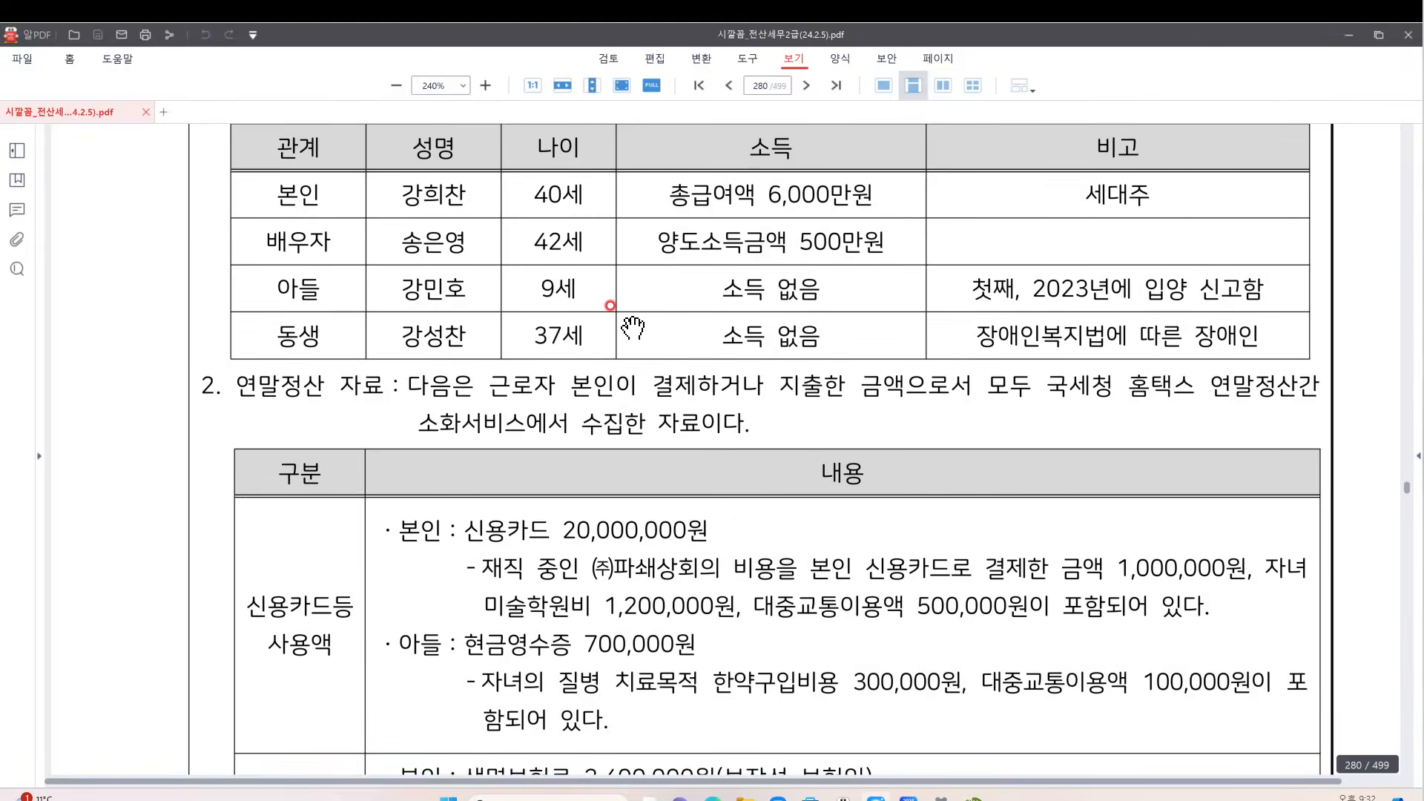
scroll(438, 274, "down", 3)
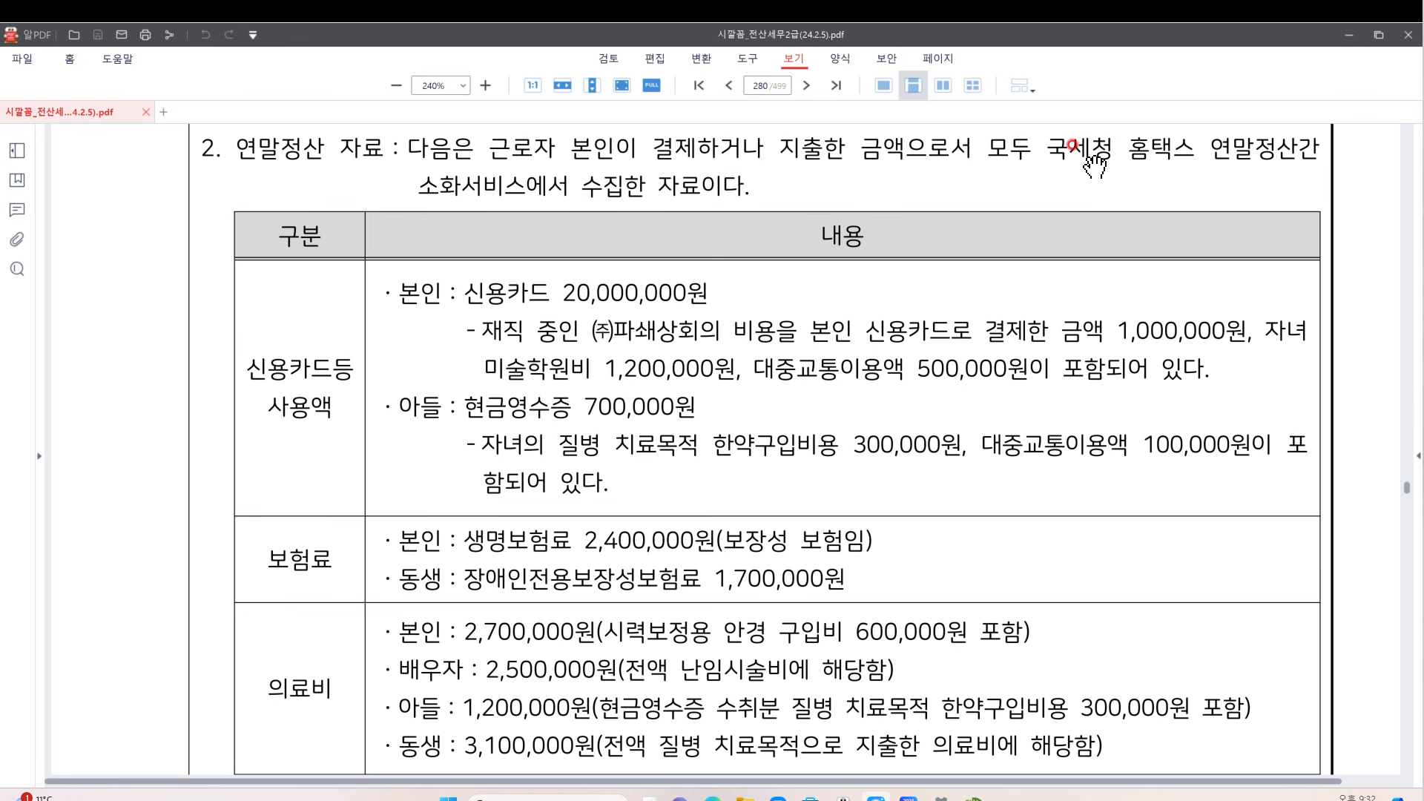
scroll(724, 222, "down", 2)
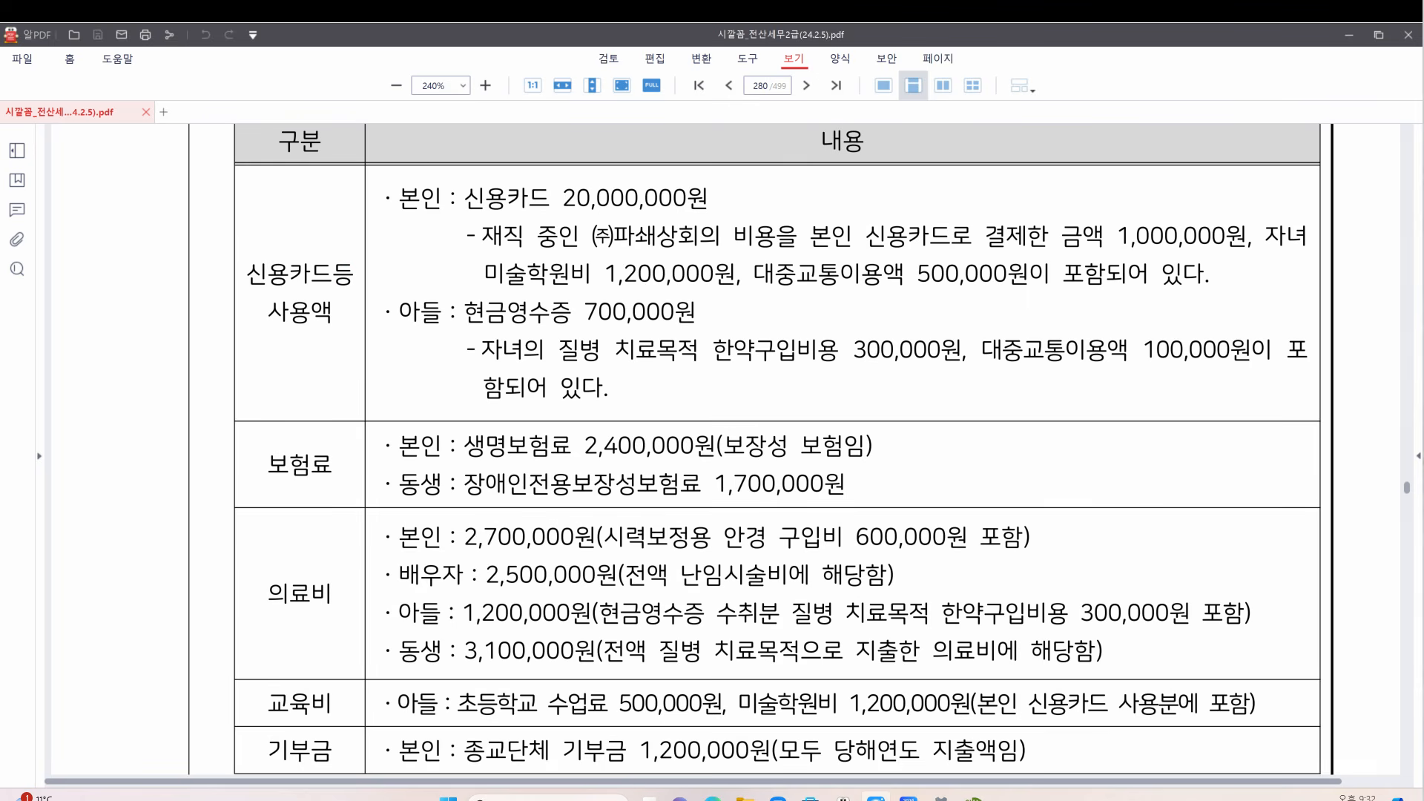
mouse_move(241, 361)
left_mouse_down()
mouse_move(259, 384)
mouse_move(285, 361)
mouse_move(289, 383)
mouse_move(263, 384)
mouse_move(301, 352)
mouse_move(303, 382)
mouse_move(340, 378)
mouse_move(341, 360)
mouse_move(341, 375)
left_mouse_up()
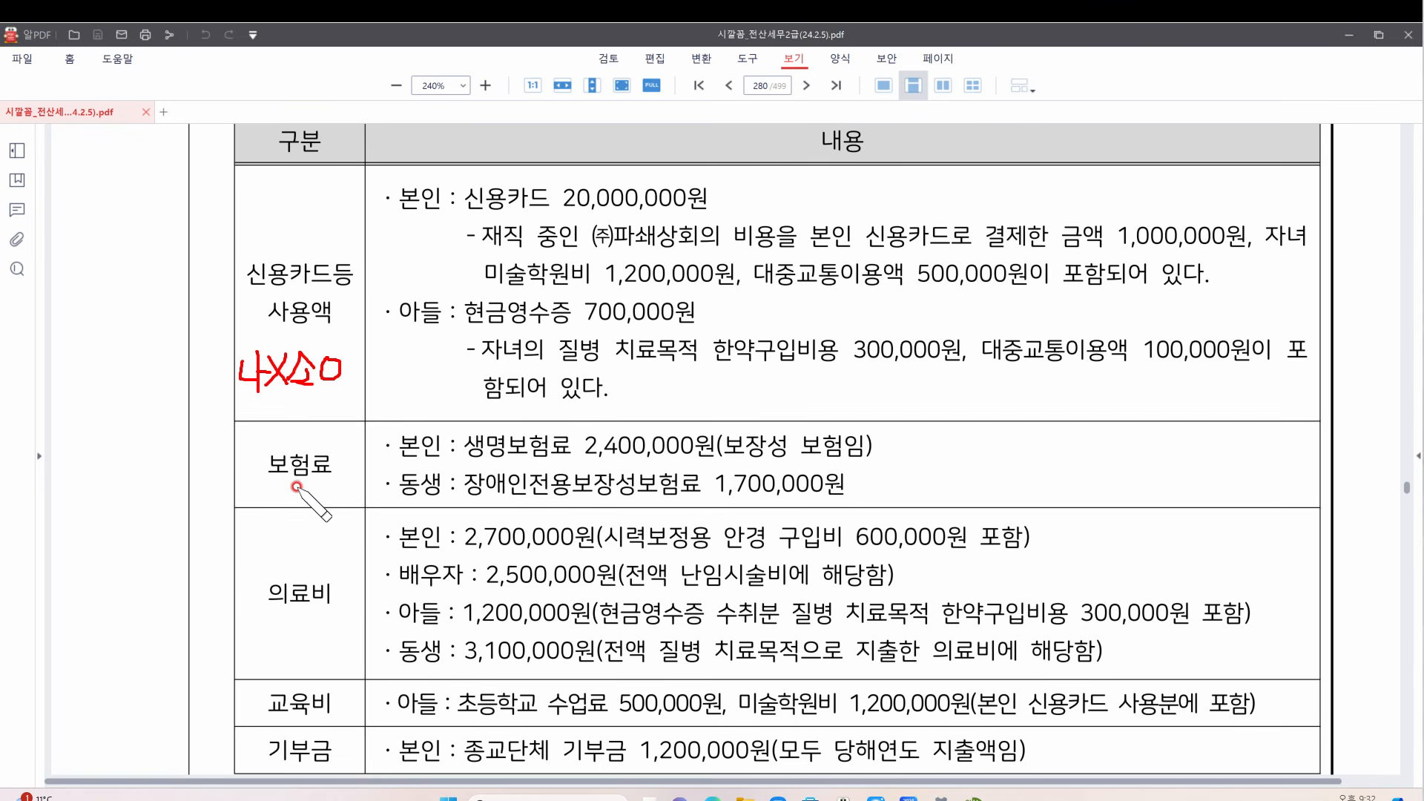
mouse_move(262, 475)
left_mouse_down()
mouse_move(286, 496)
mouse_move(267, 515)
mouse_move(289, 486)
mouse_move(343, 505)
left_mouse_up()
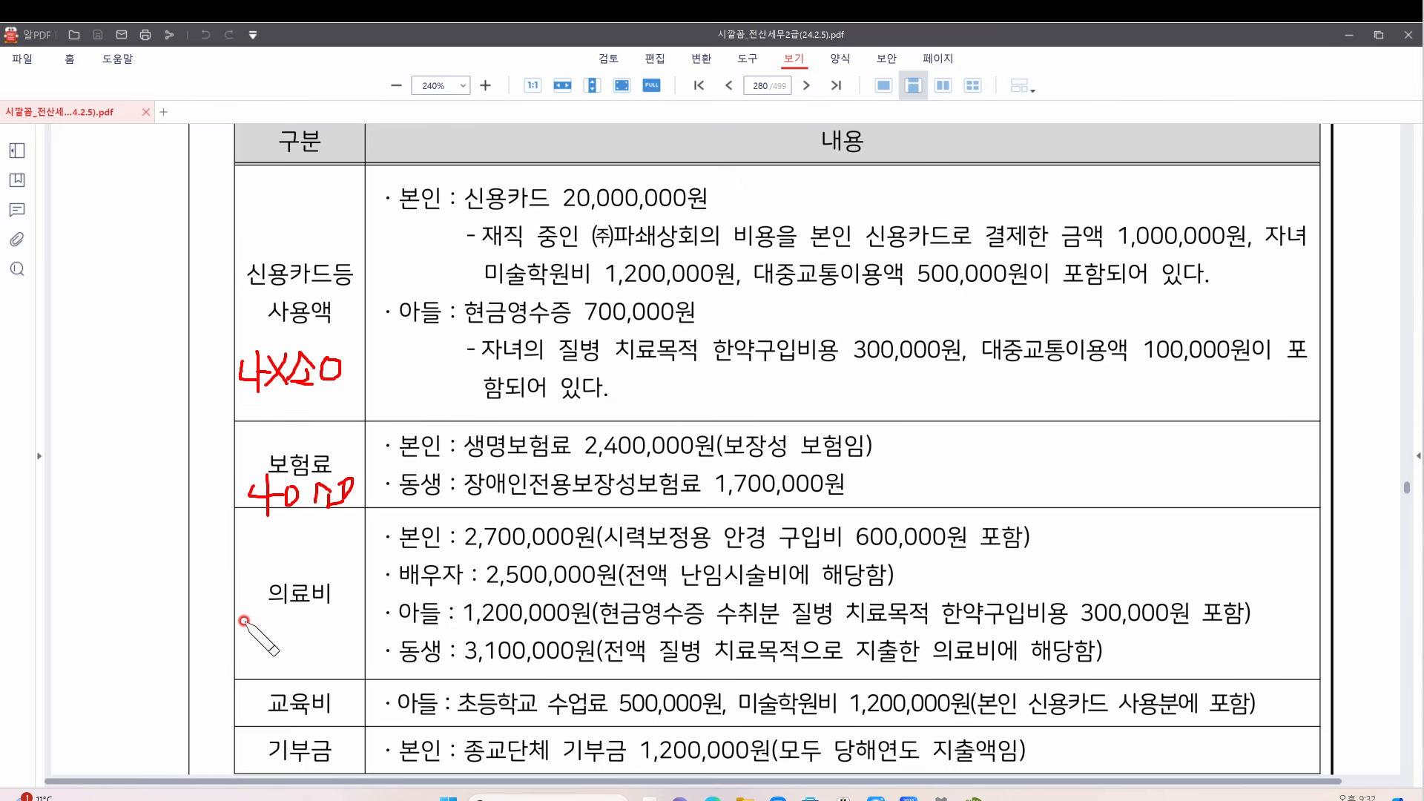
mouse_move(253, 621)
left_mouse_down()
mouse_move(267, 644)
mouse_move(255, 655)
mouse_move(286, 645)
left_mouse_up()
mouse_move(286, 632)
left_mouse_down()
mouse_move(274, 645)
mouse_move(297, 636)
mouse_move(300, 650)
left_mouse_up()
left_click_drag(294, 651, 338, 651)
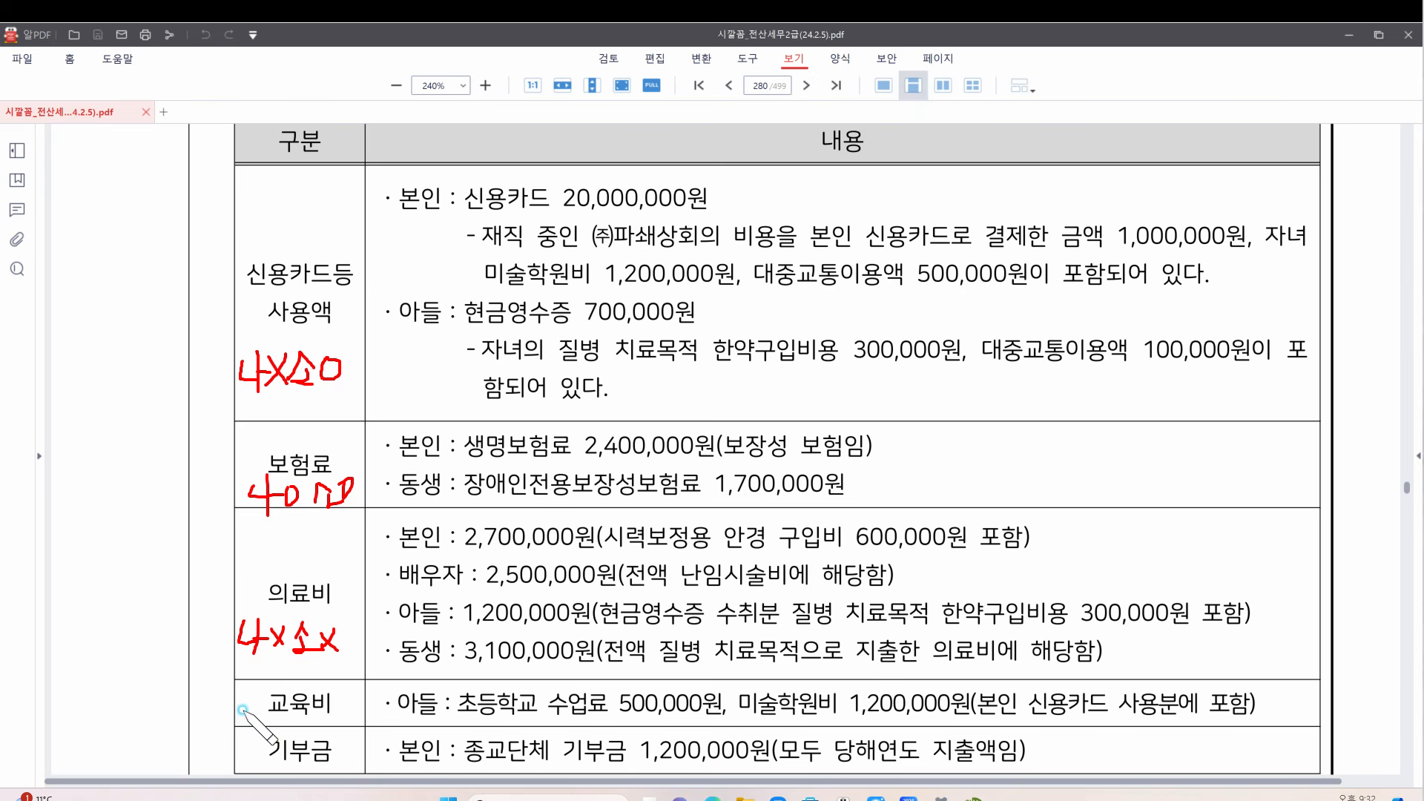
mouse_move(243, 703)
left_mouse_down()
mouse_move(257, 733)
mouse_move(275, 718)
mouse_move(329, 721)
left_mouse_up()
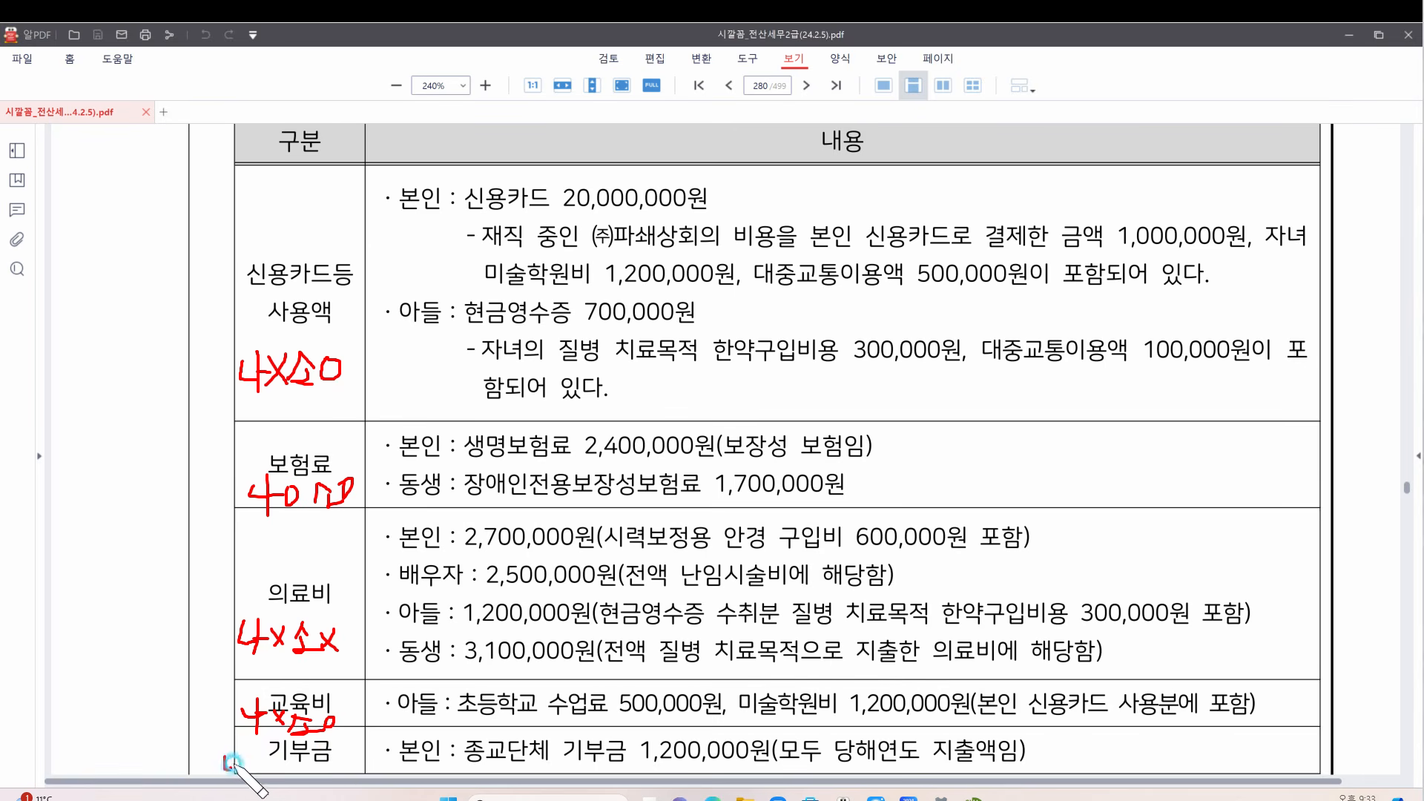
left_click_drag(230, 762, 299, 764)
Tick the insurance row, mark the medical note, underline the company card text and circle the academy fee
left_click_drag(325, 423, 345, 407)
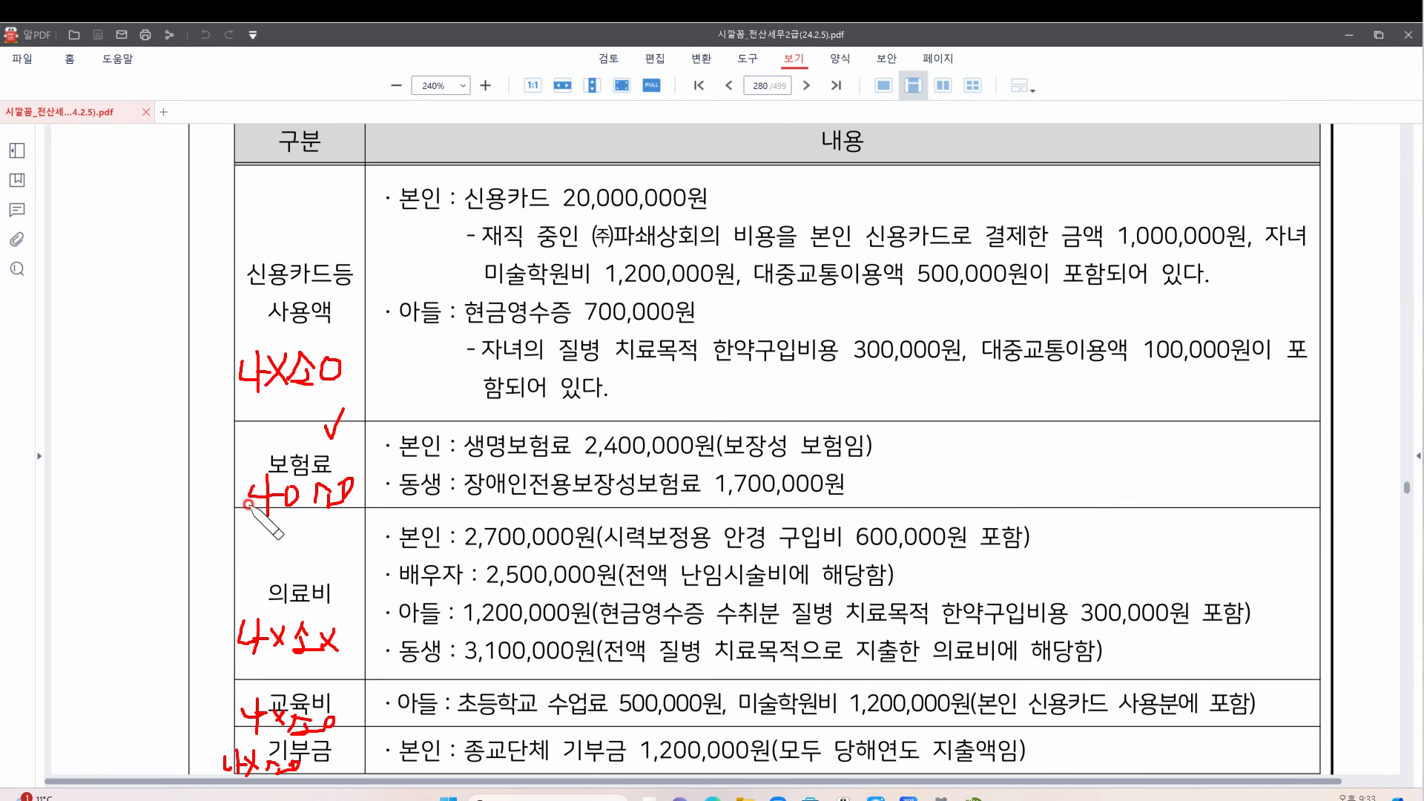
left_click_drag(314, 623, 337, 651)
mouse_move(587, 247)
left_mouse_down()
mouse_move(1116, 252)
mouse_move(1196, 215)
mouse_move(1202, 247)
left_mouse_up()
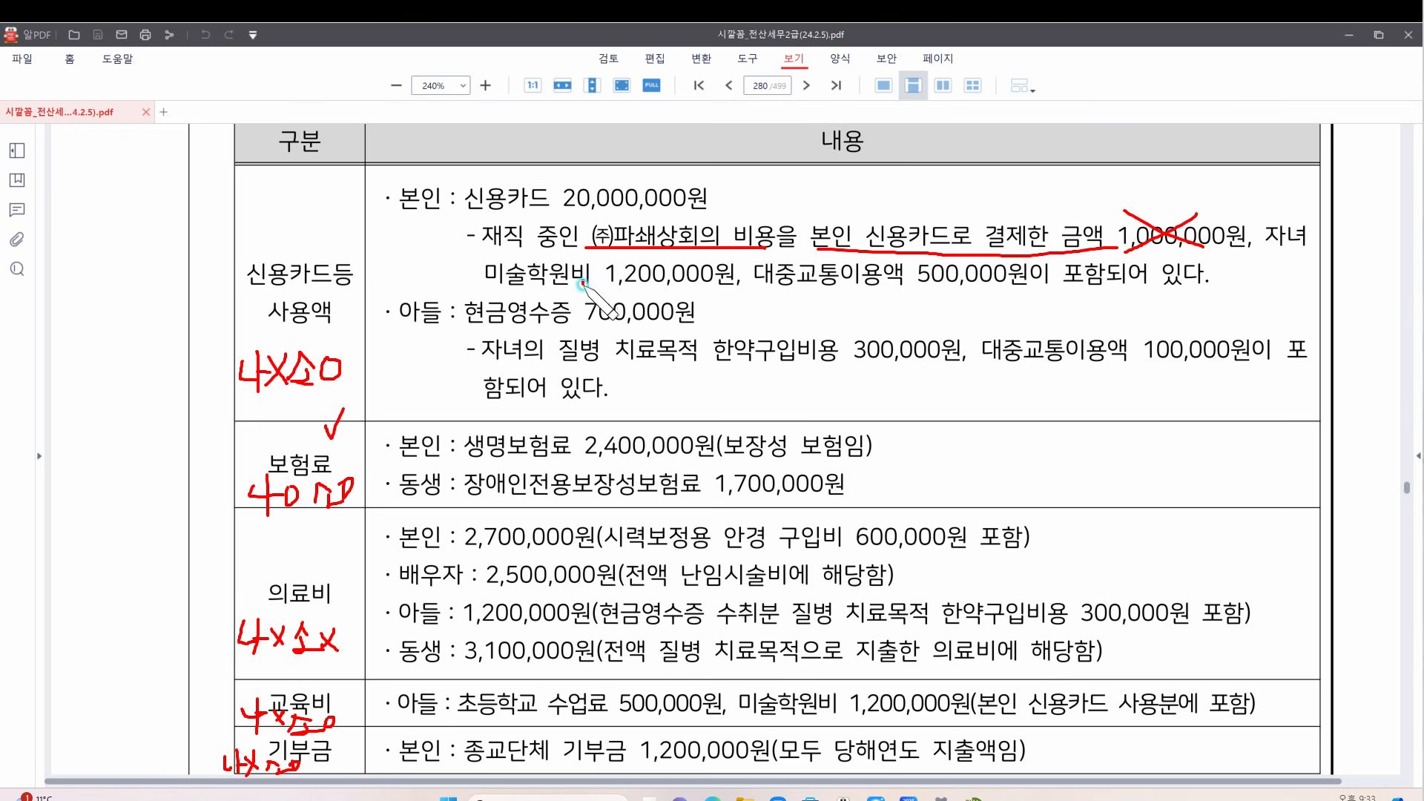
mouse_move(588, 283)
left_mouse_down()
mouse_move(528, 271)
mouse_move(592, 256)
mouse_move(583, 287)
mouse_move(790, 291)
mouse_move(740, 284)
mouse_move(1029, 276)
left_mouse_up()
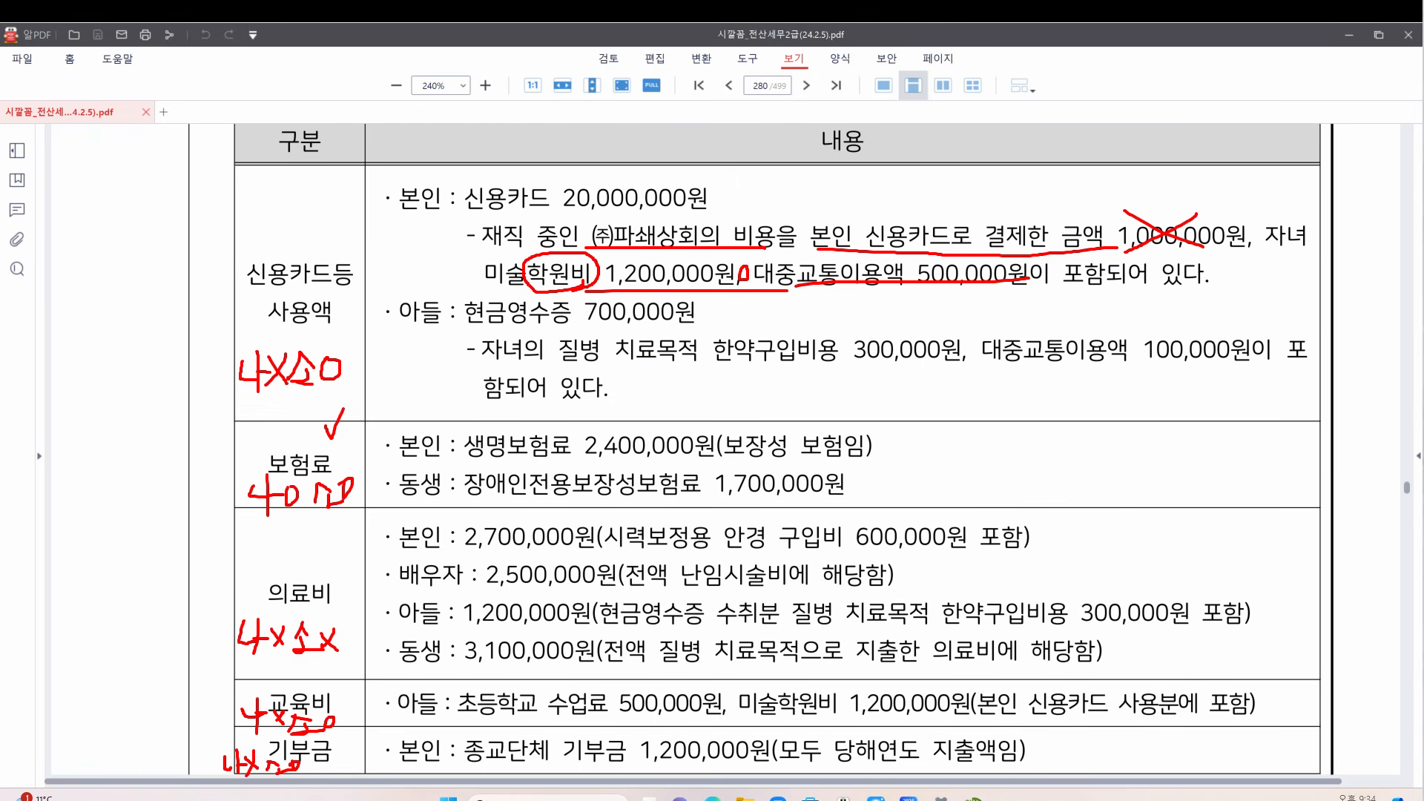
left_click(966, 798)
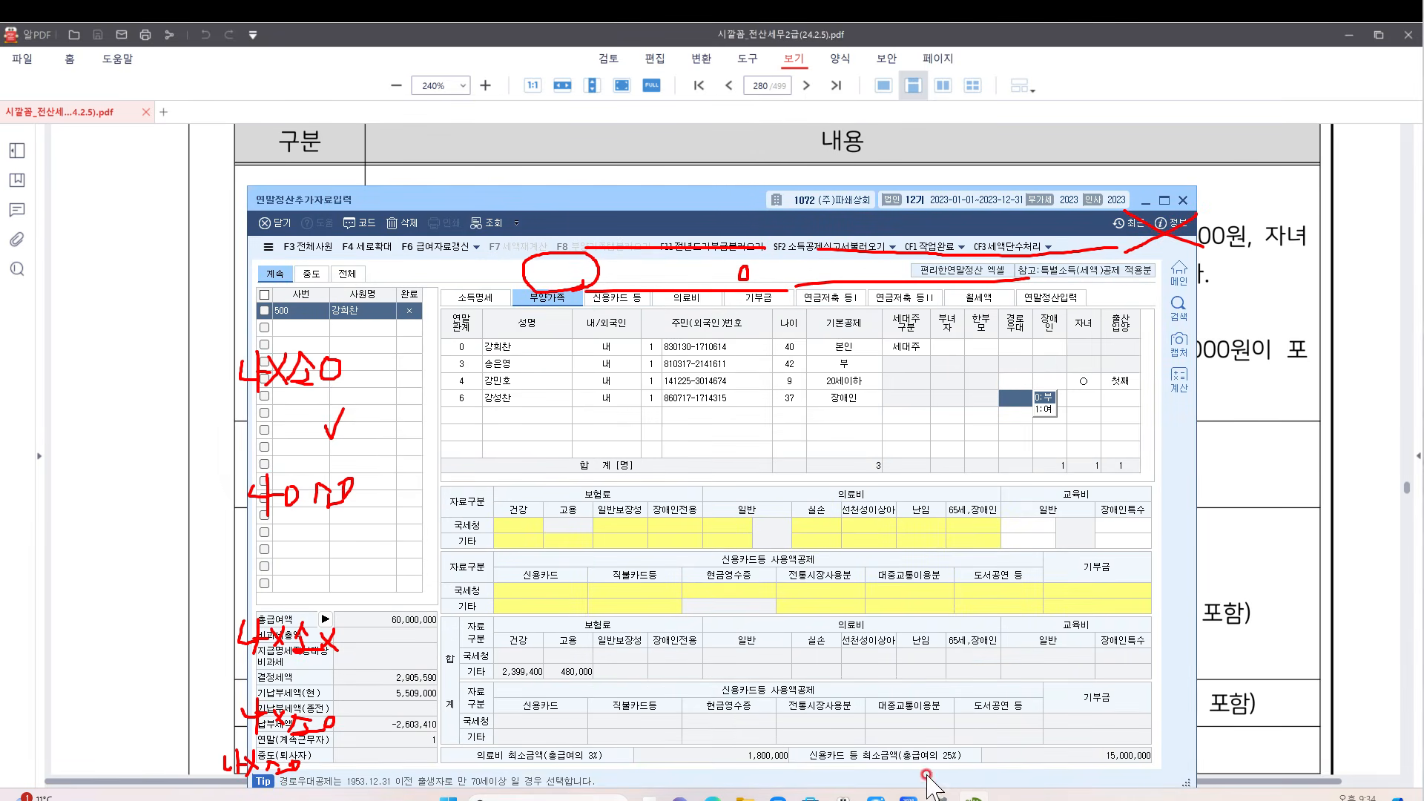
Switch between the PDF and the settlement window, repositioning the window beside the exercise text
left_click(498, 383)
right_click(791, 380)
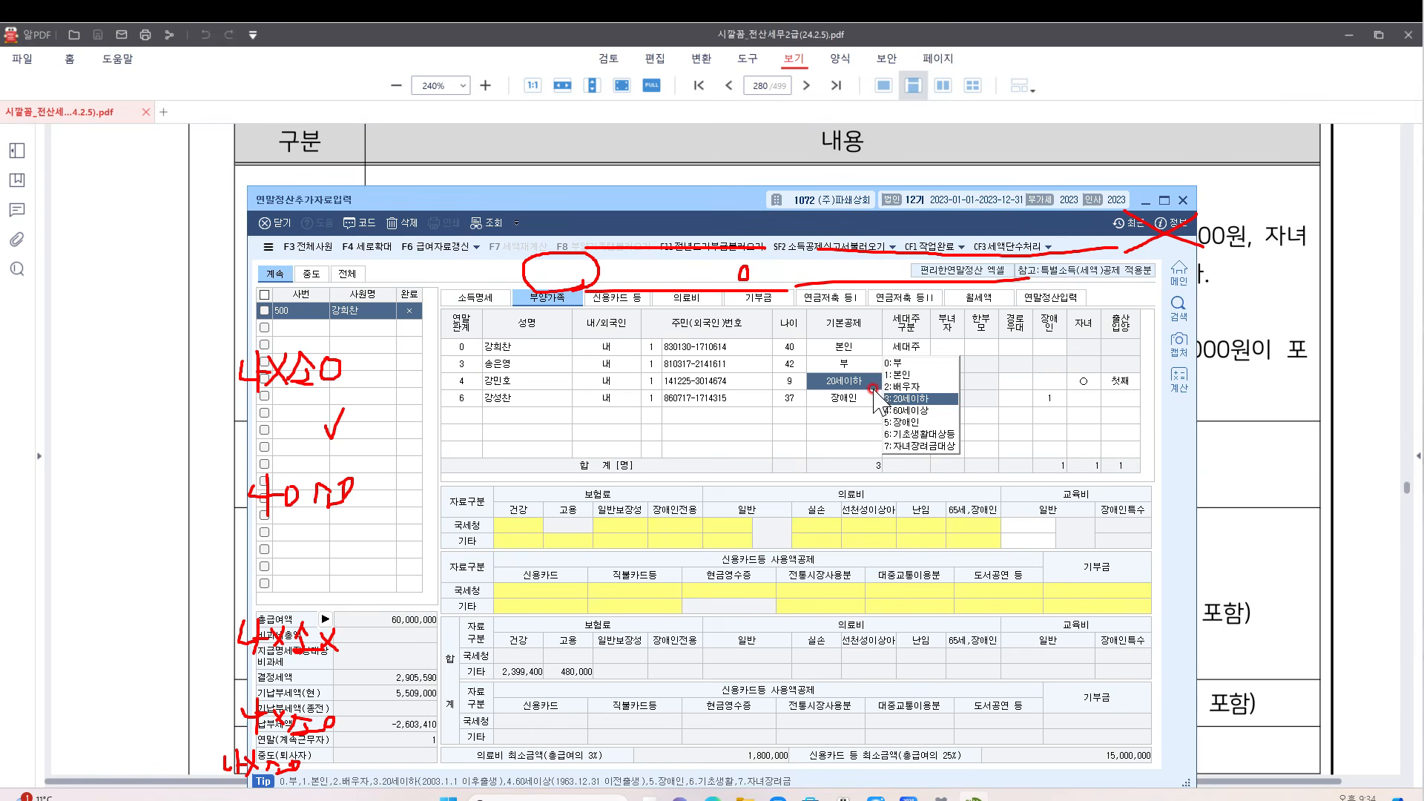
left_click(1262, 404)
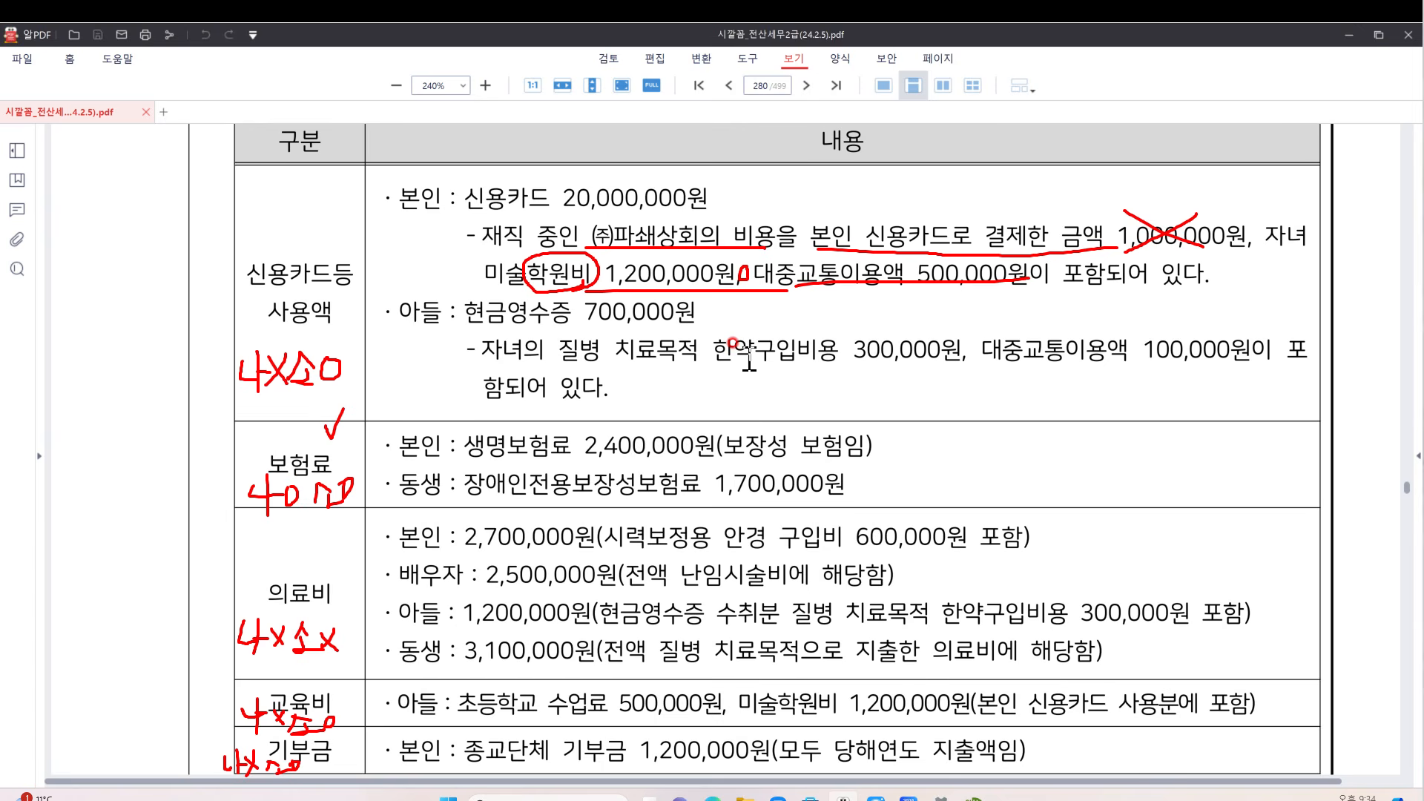
left_click(967, 793)
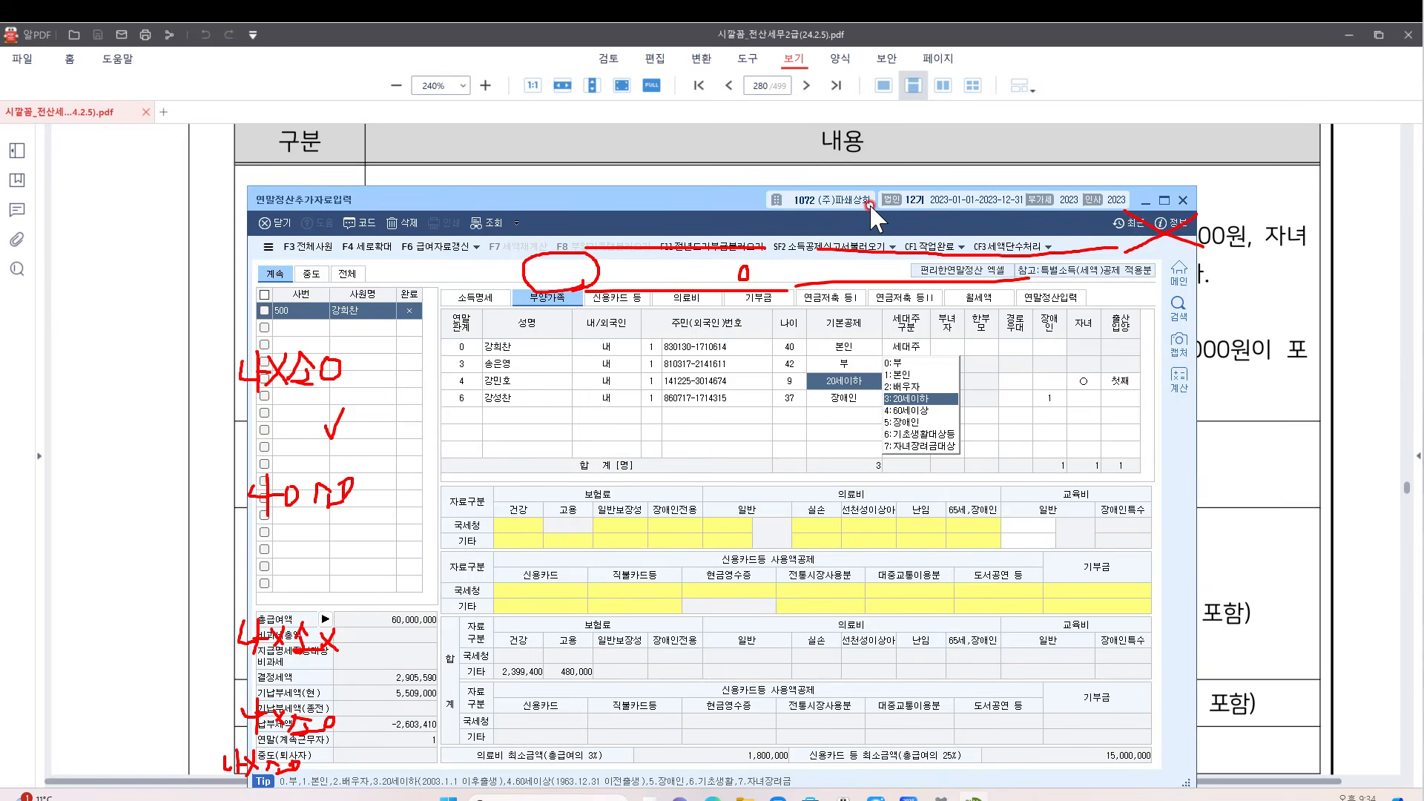
left_click_drag(870, 206, 924, 362)
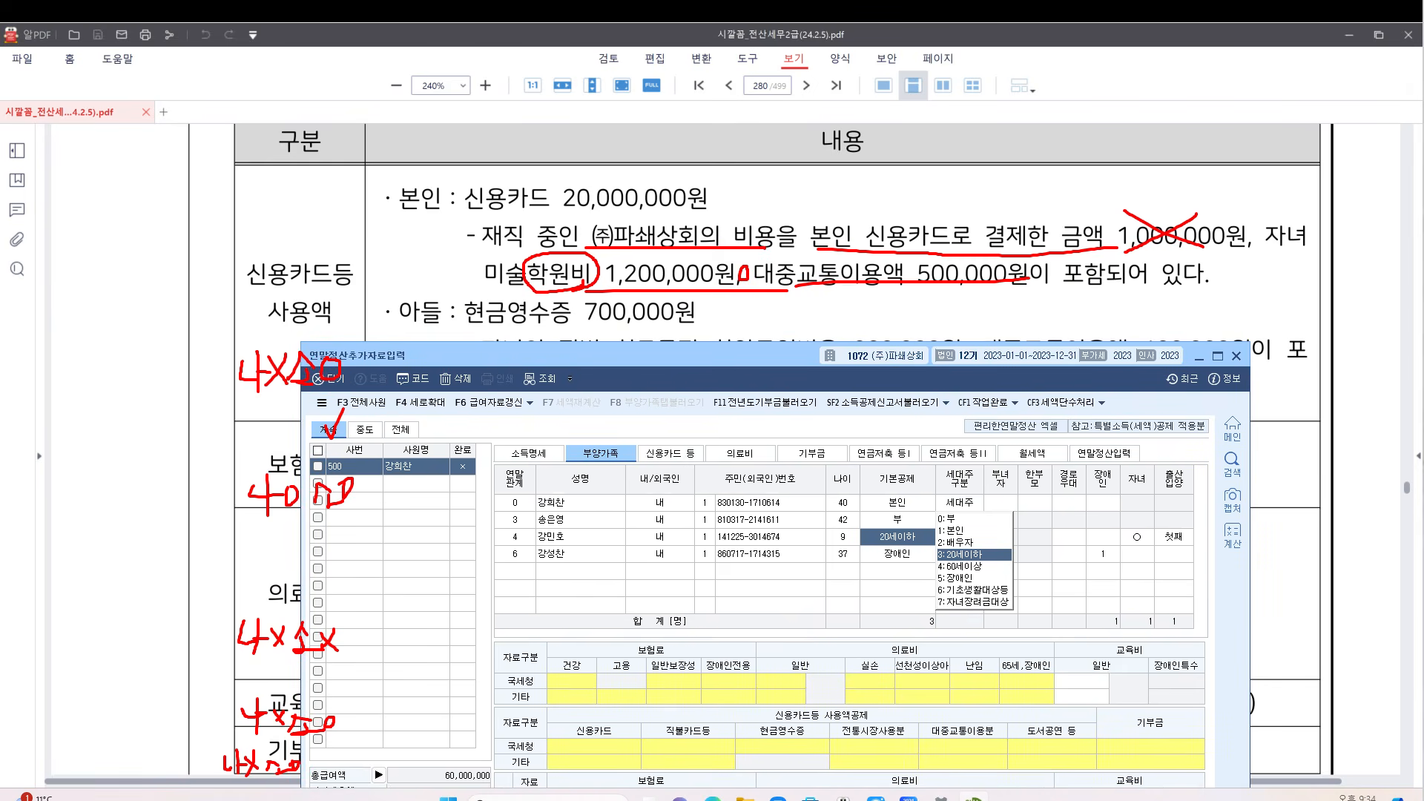
key("Escape")
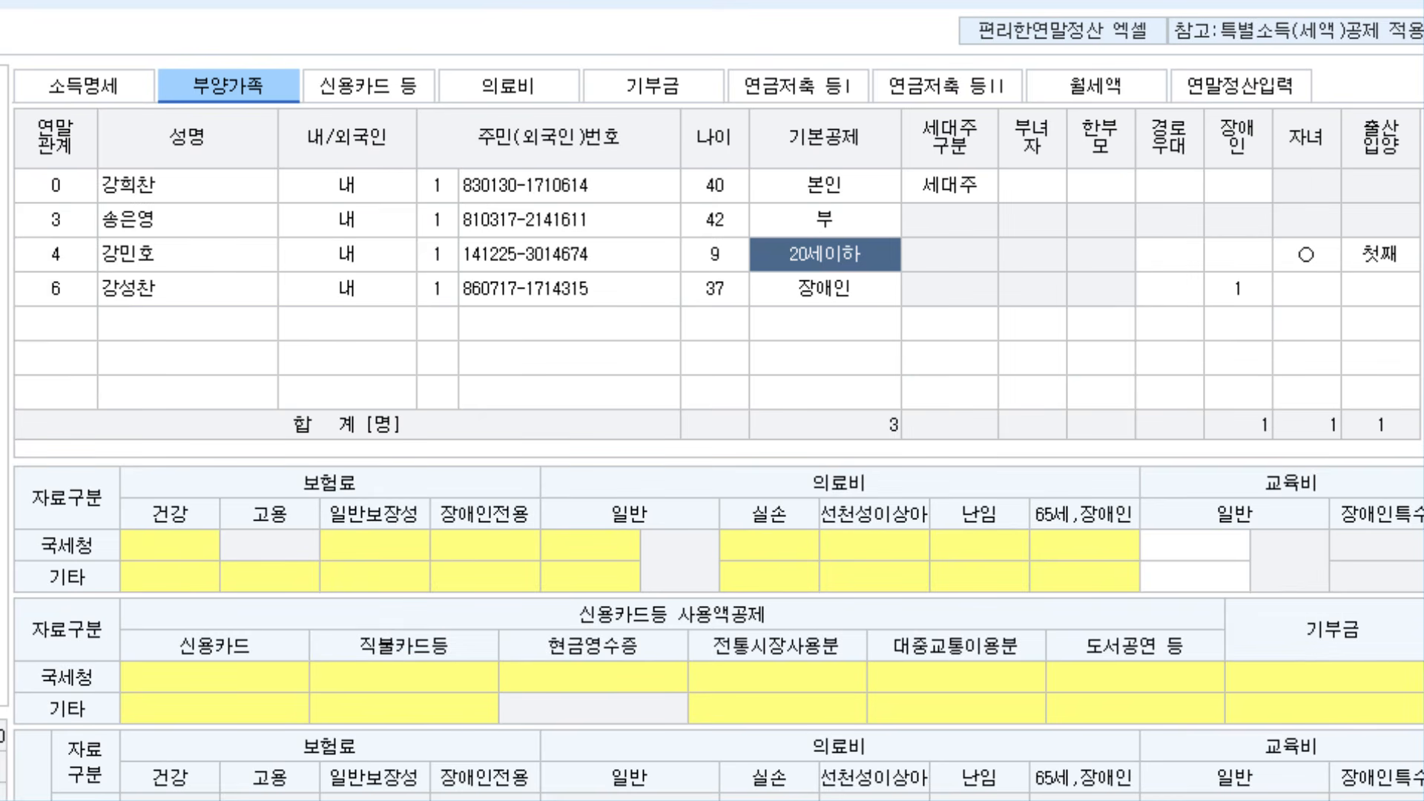
Open the 신용카드 등 card usage deduction grid from the son's cash receipt summary field
left_click(728, 449)
left_click(213, 78)
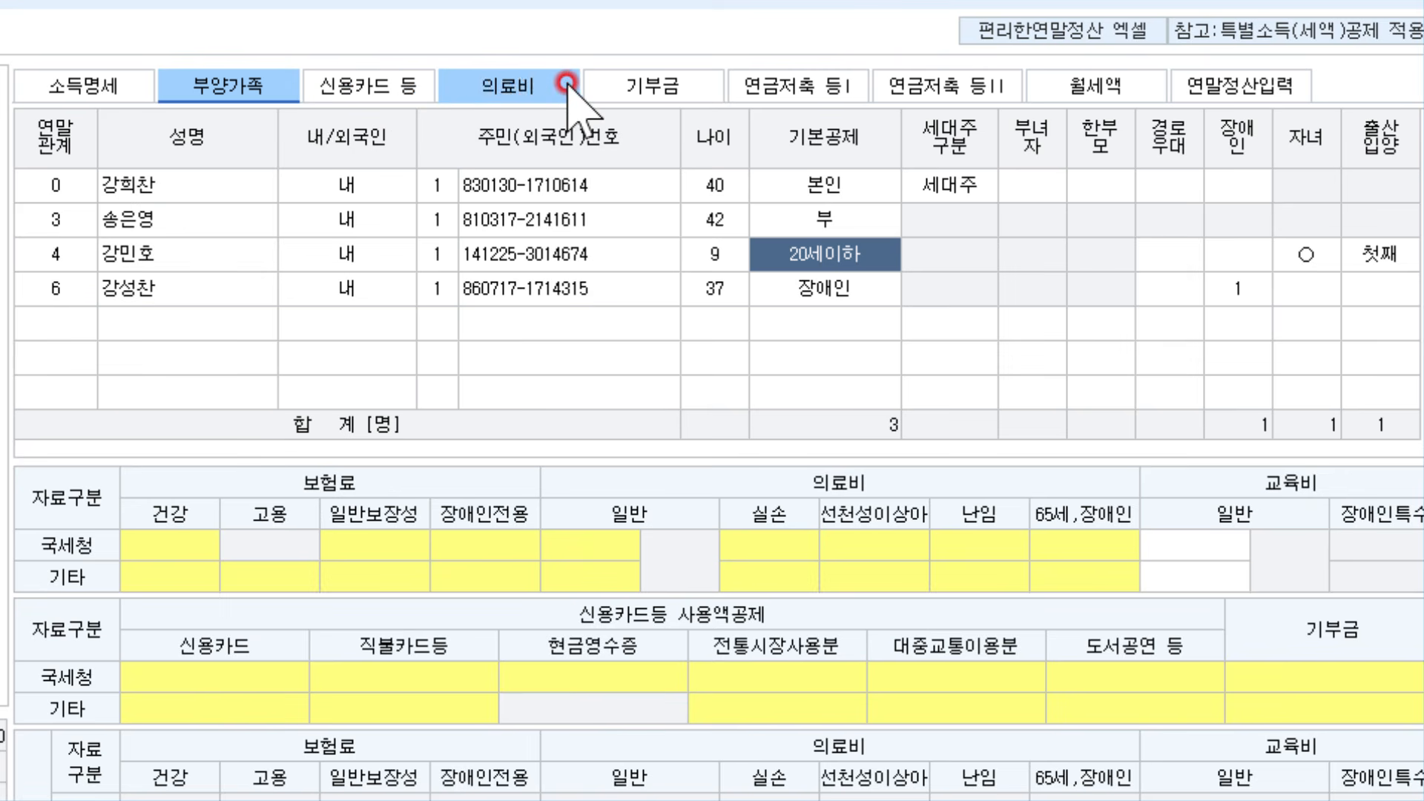
left_click(407, 92)
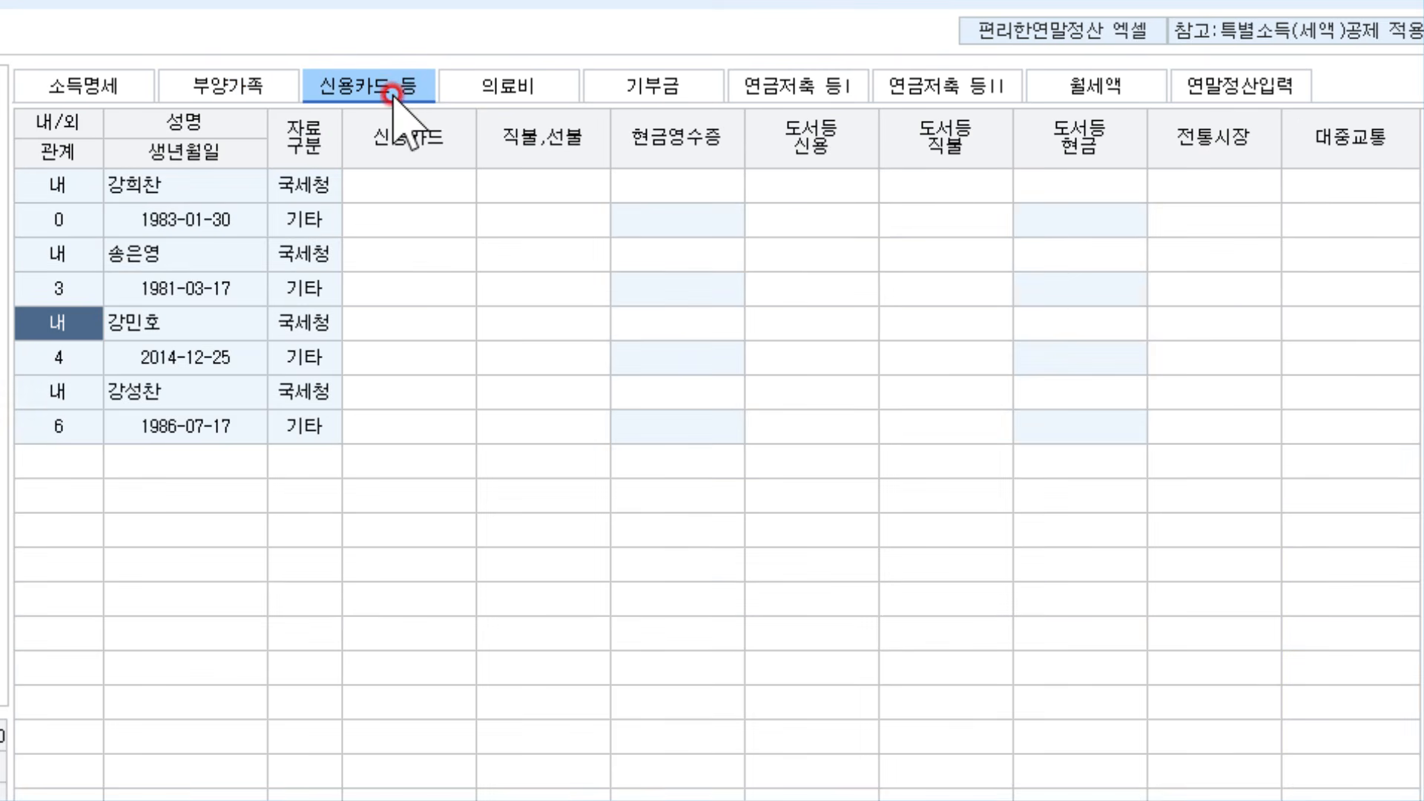
left_click(252, 79)
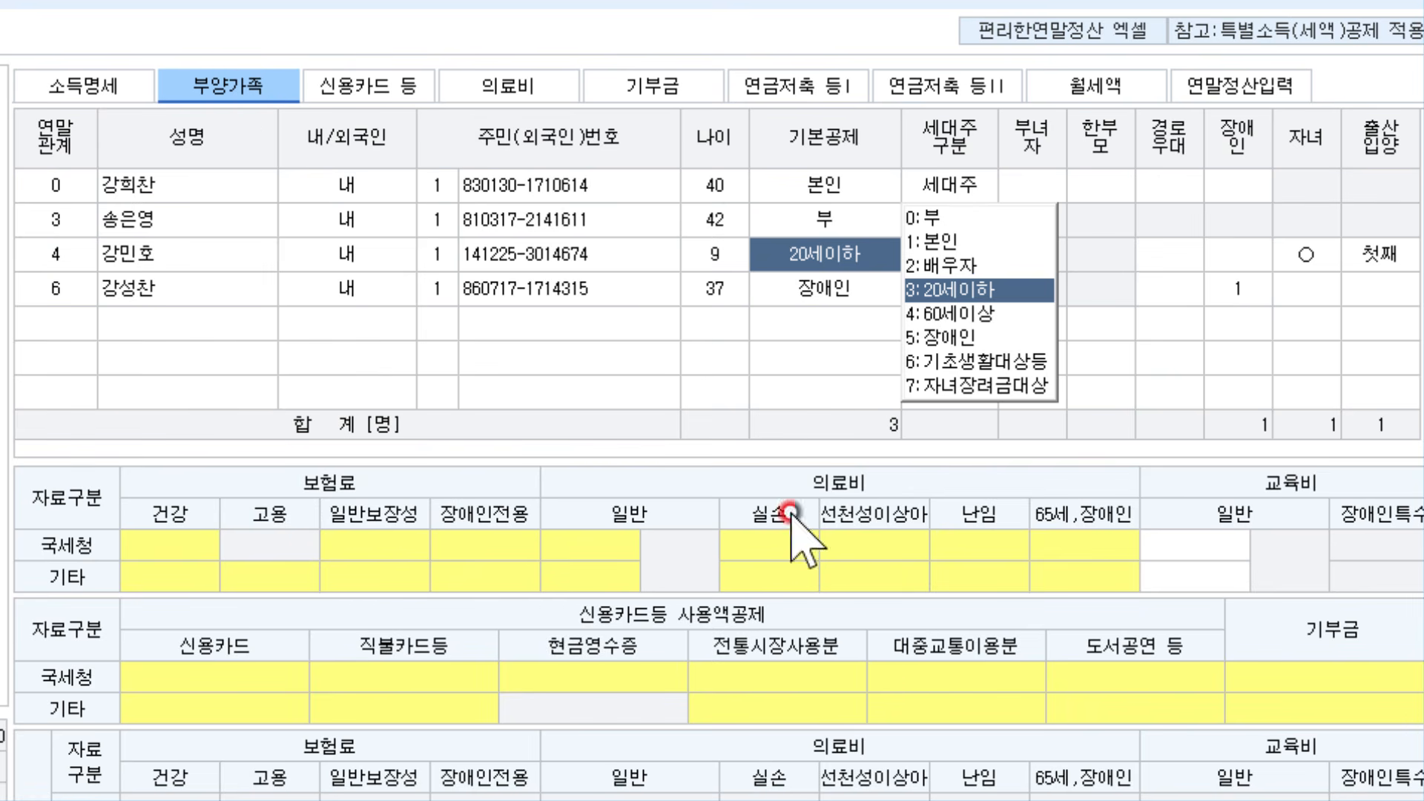
left_click(579, 674)
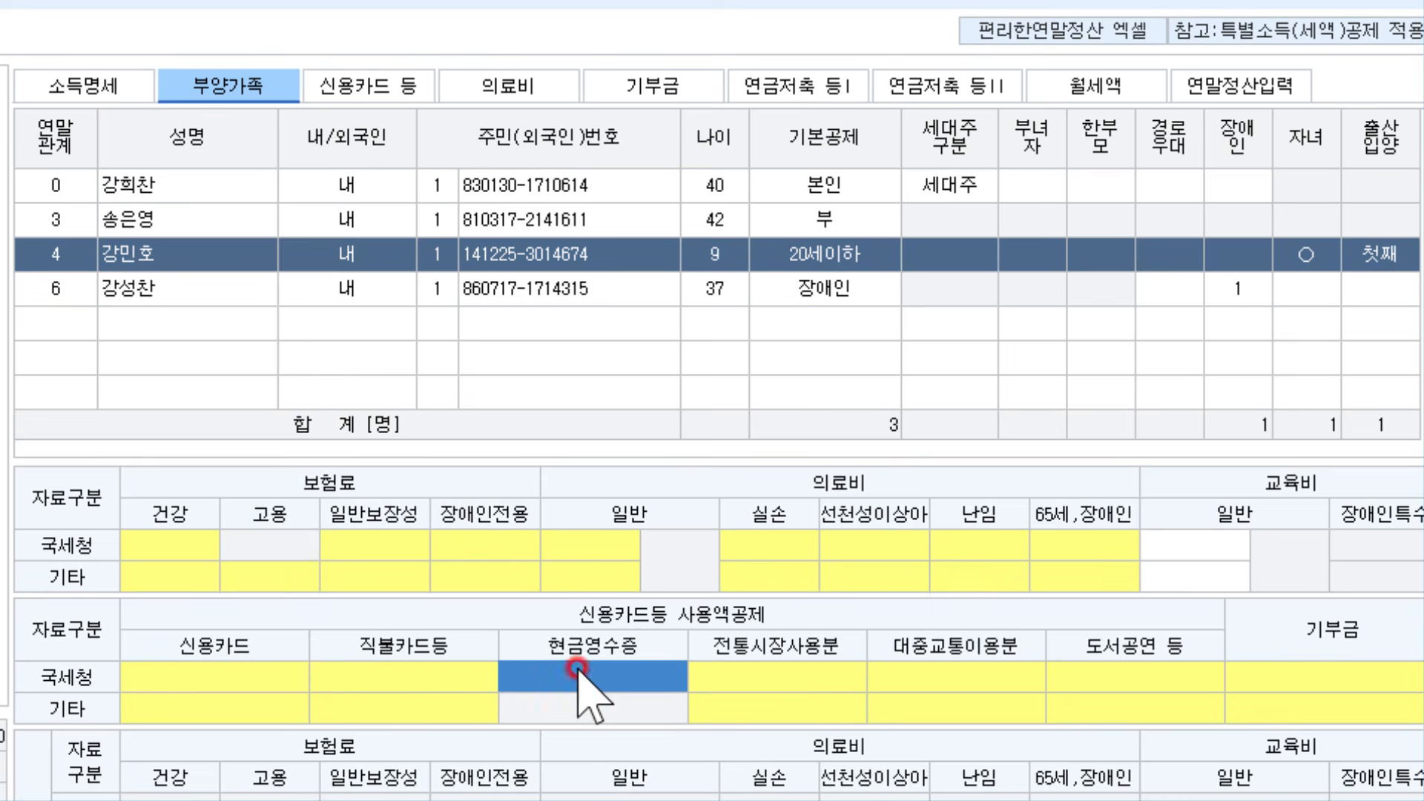
double_click(642, 672)
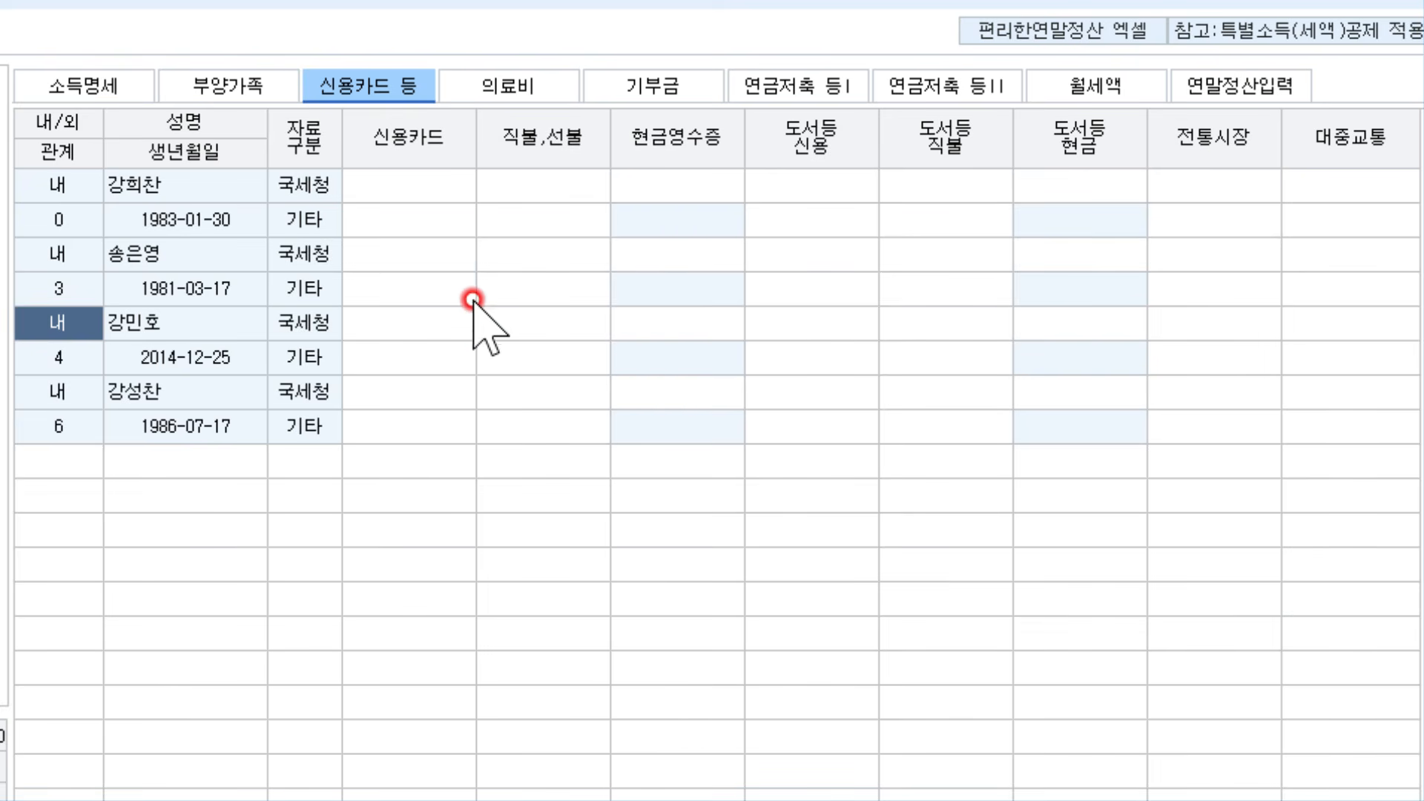
Enter 500,000 public transit and 18,500,000 credit card on the employee's 국세청 row
left_click(426, 187)
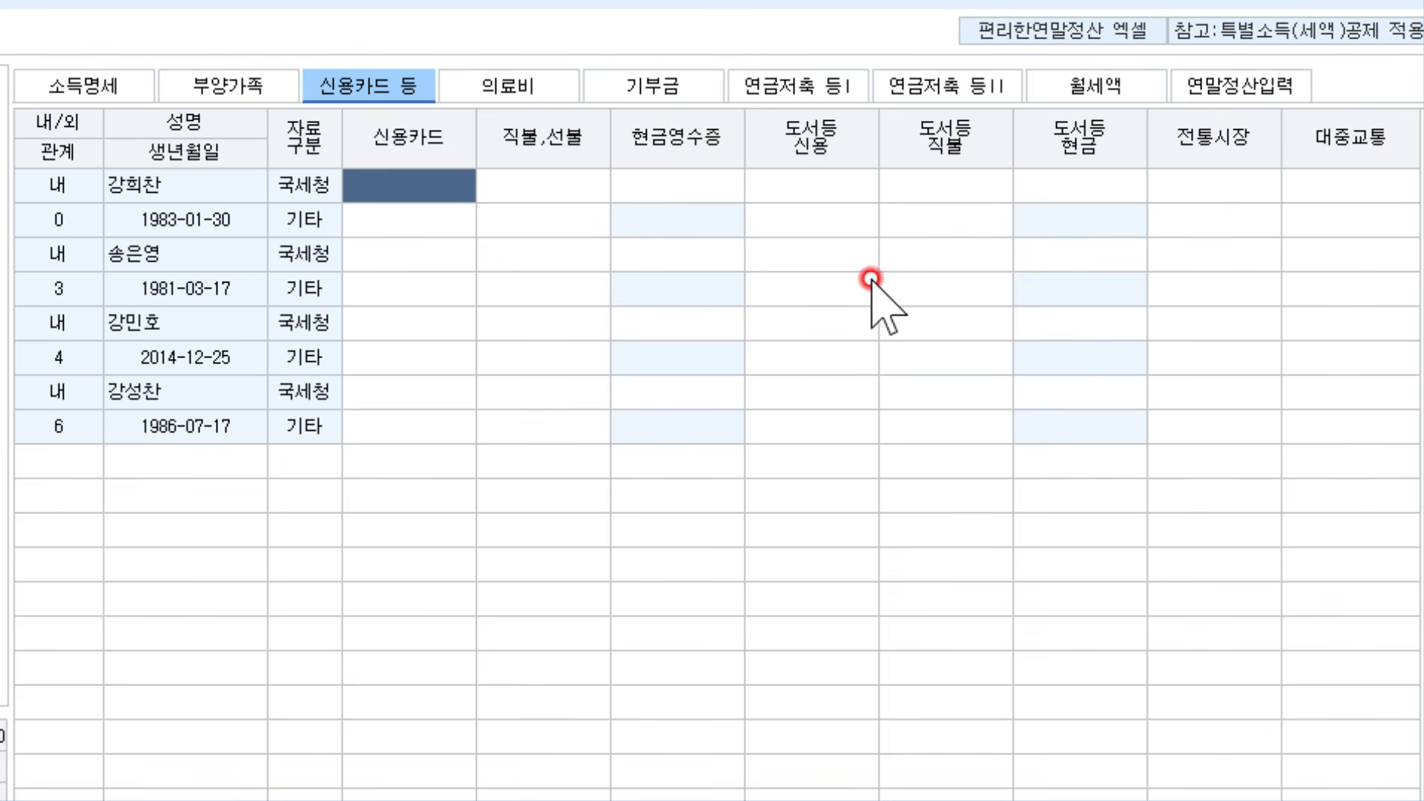
left_click(933, 181)
left_click(1345, 189)
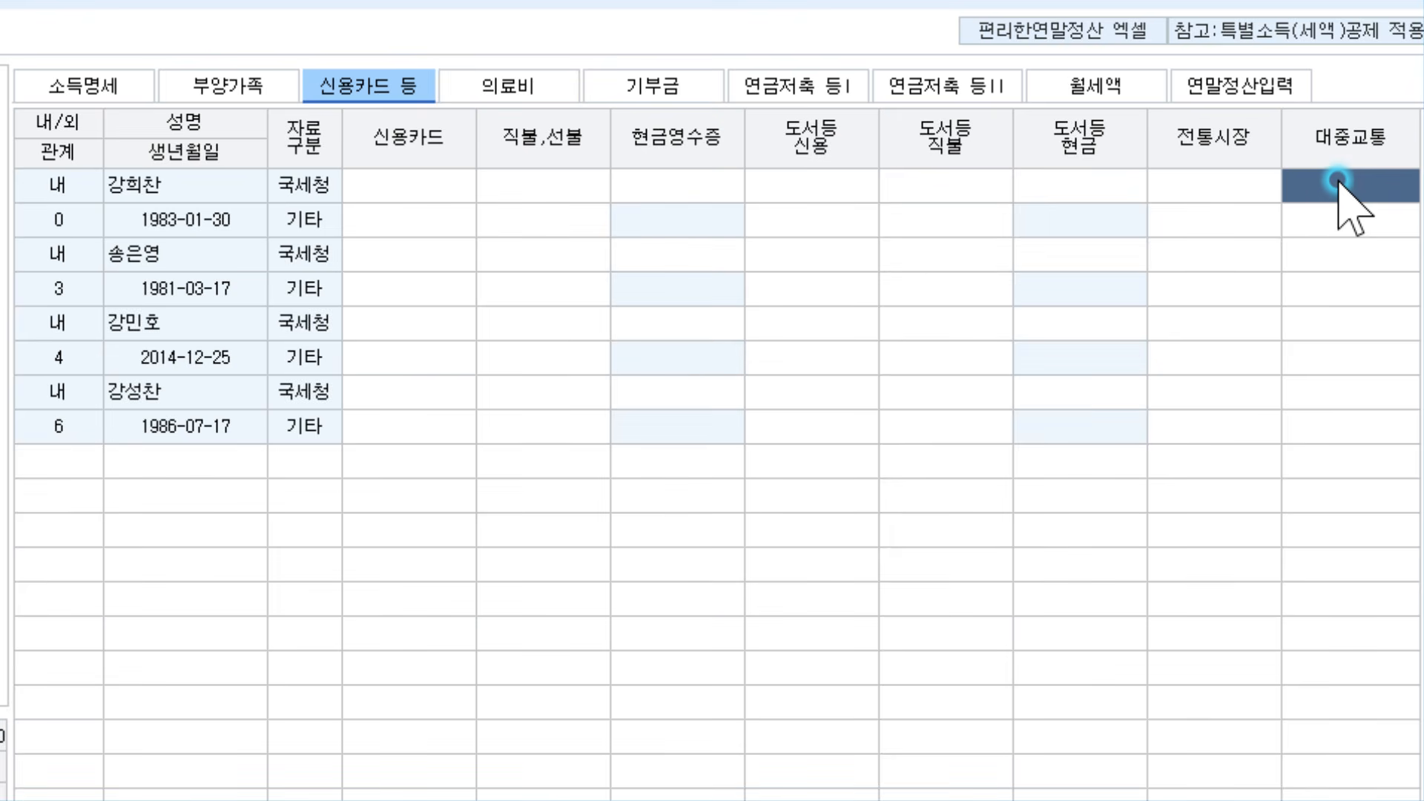
type("5000000")
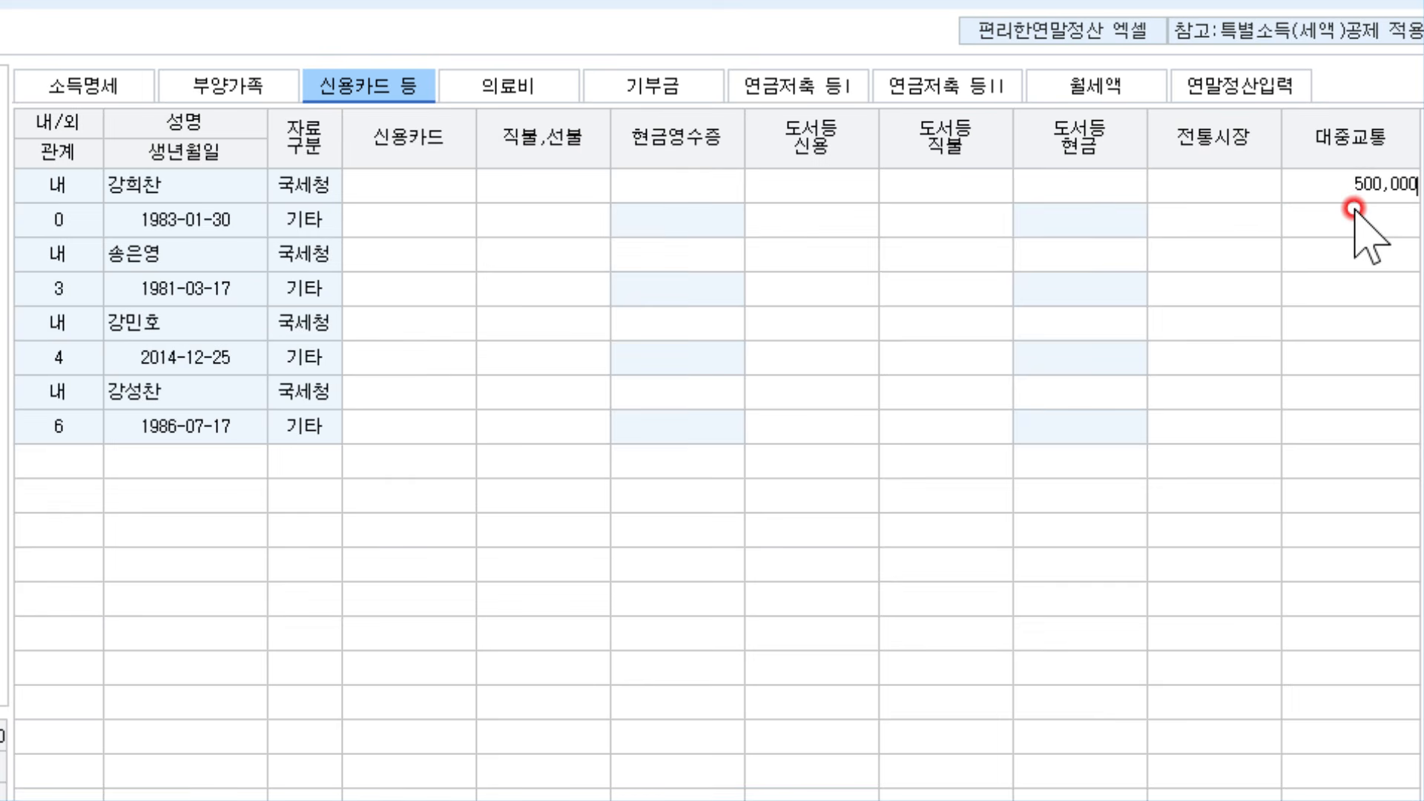
key("Return")
left_click(443, 187)
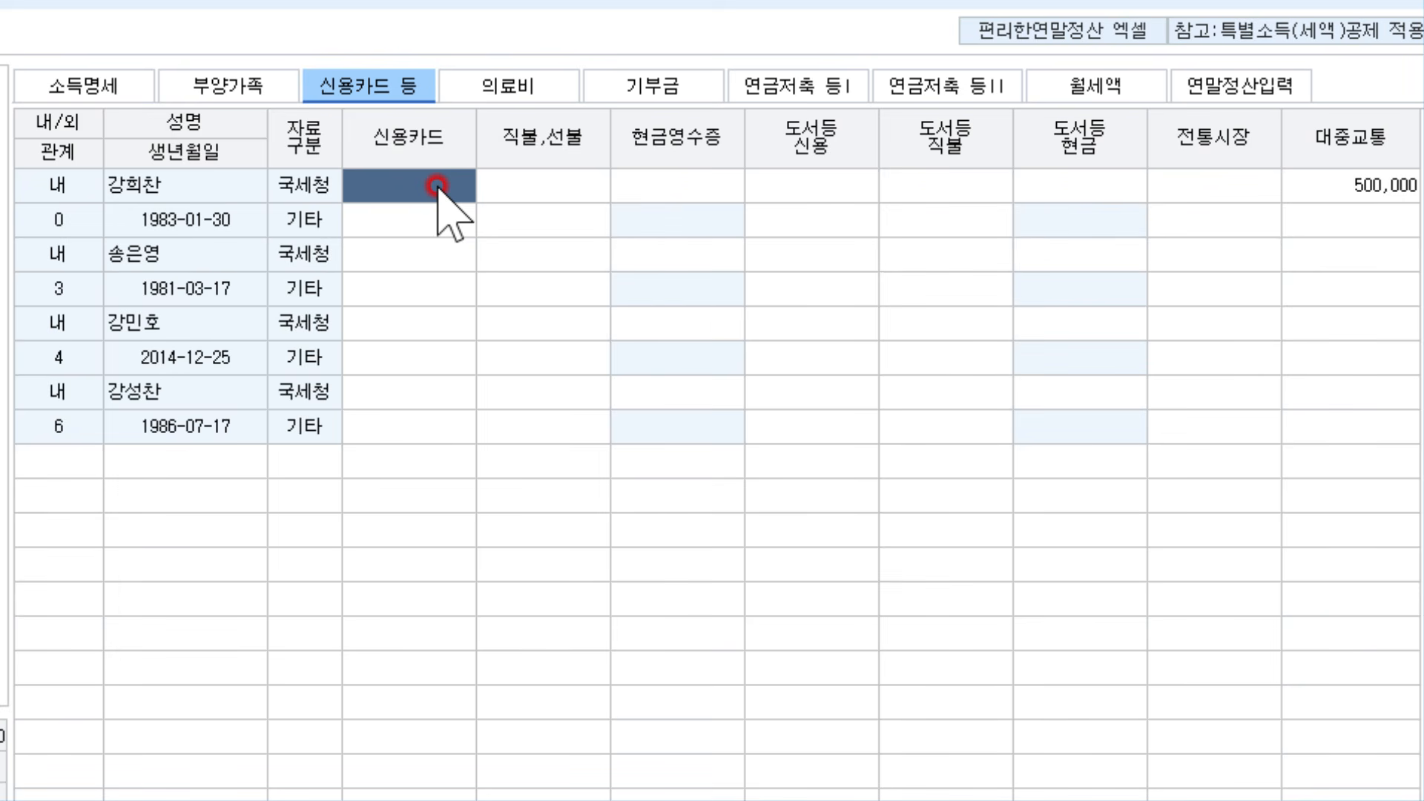
type("18500000")
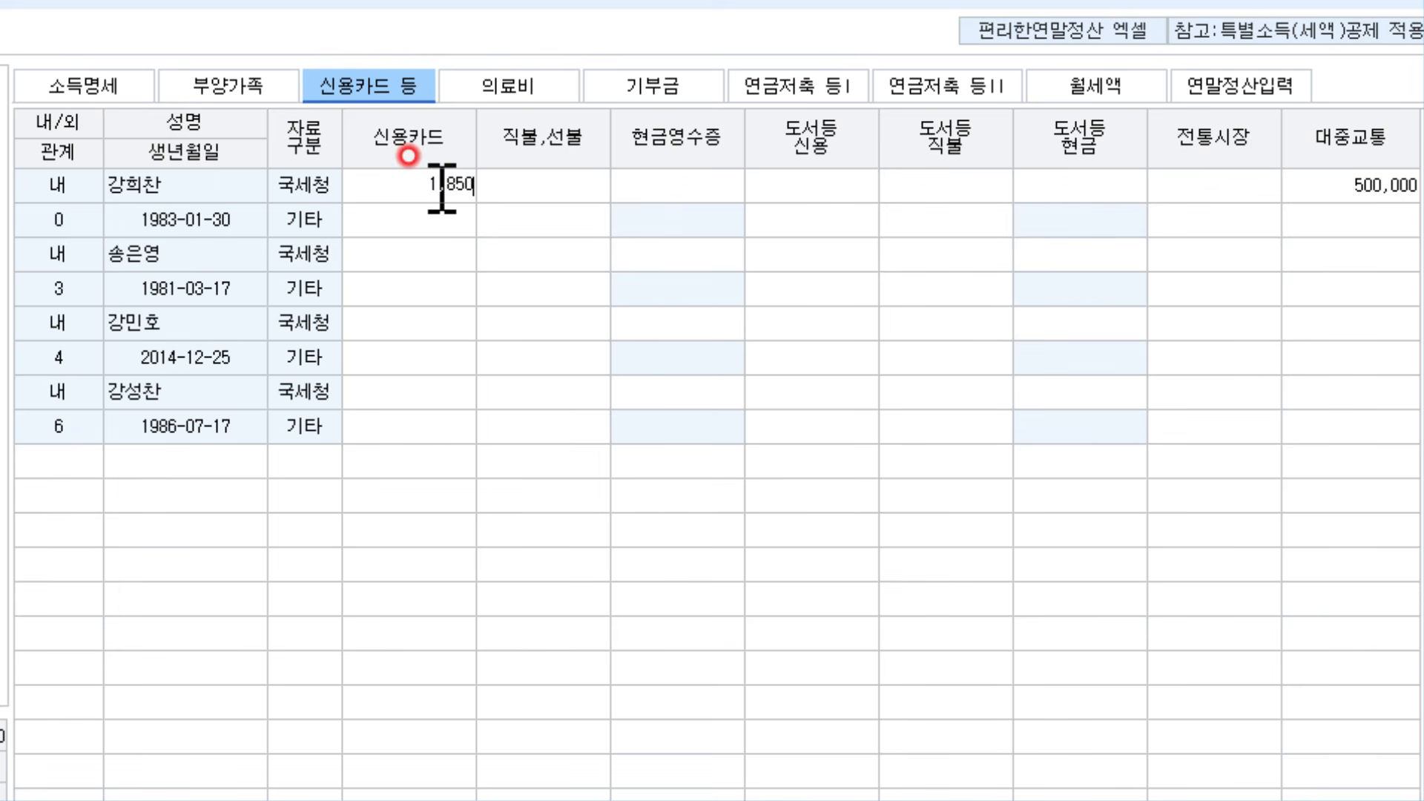
key("Return")
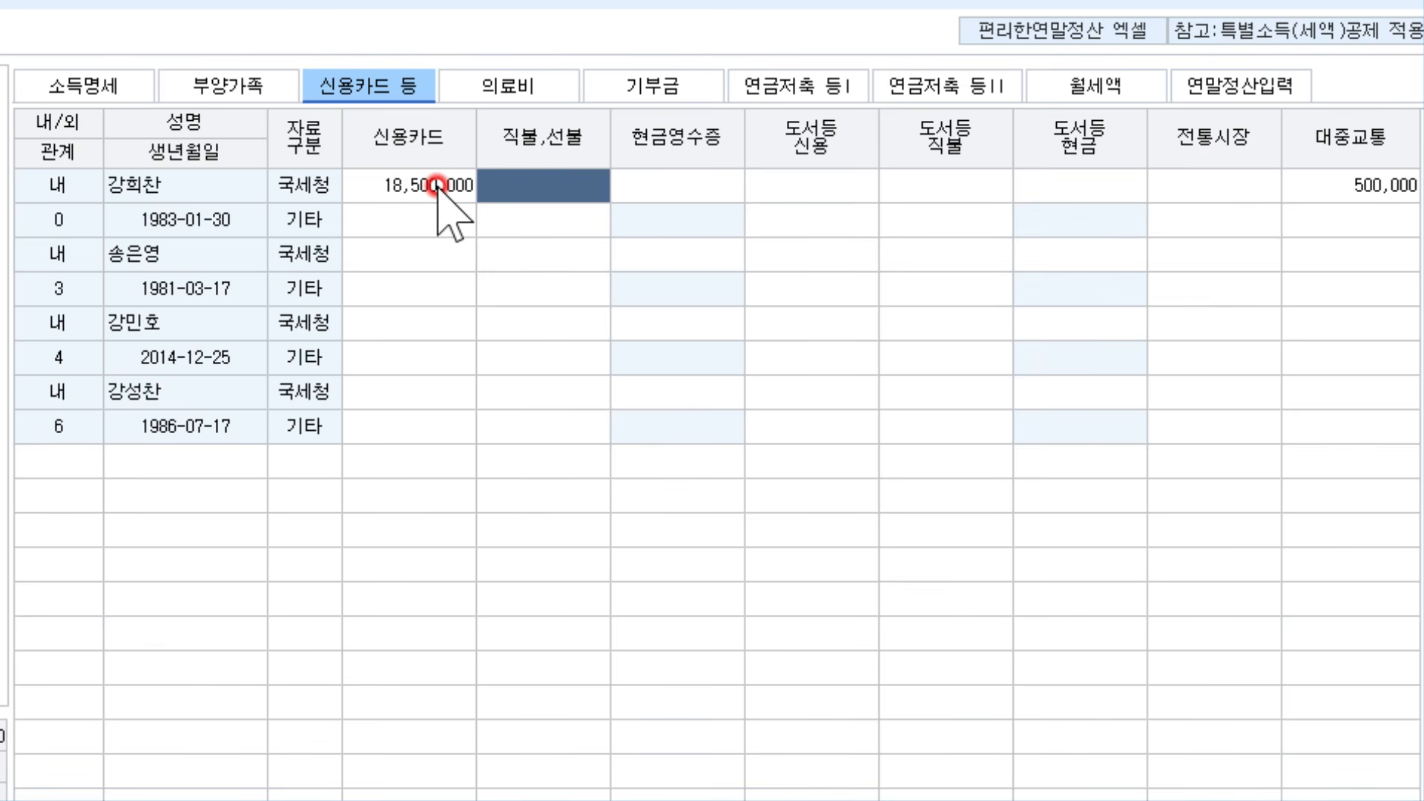
Enter the son's 600,000 cash receipts and 100,000 transit, check them, and return to the PDF
left_click(400, 317)
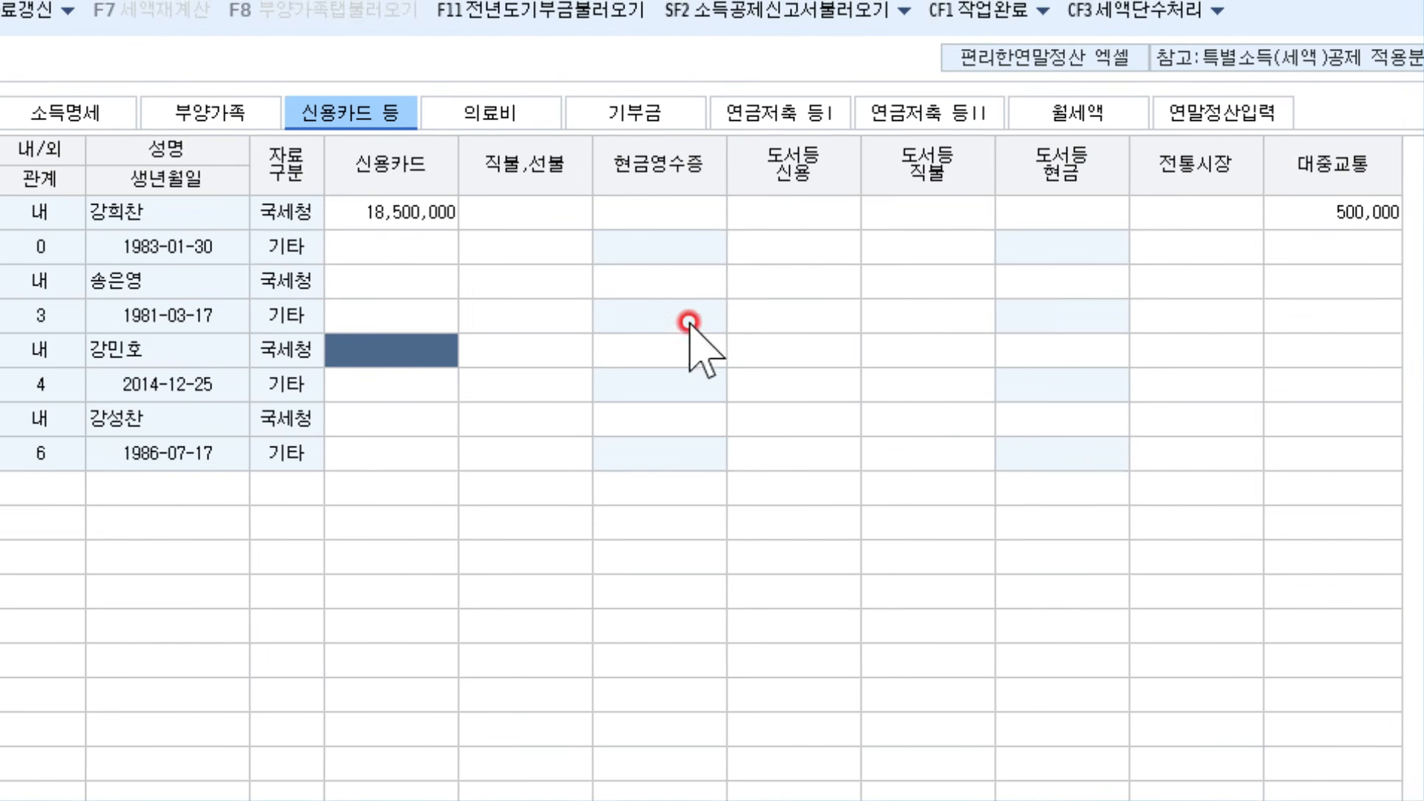
key("Return")
key("Return")
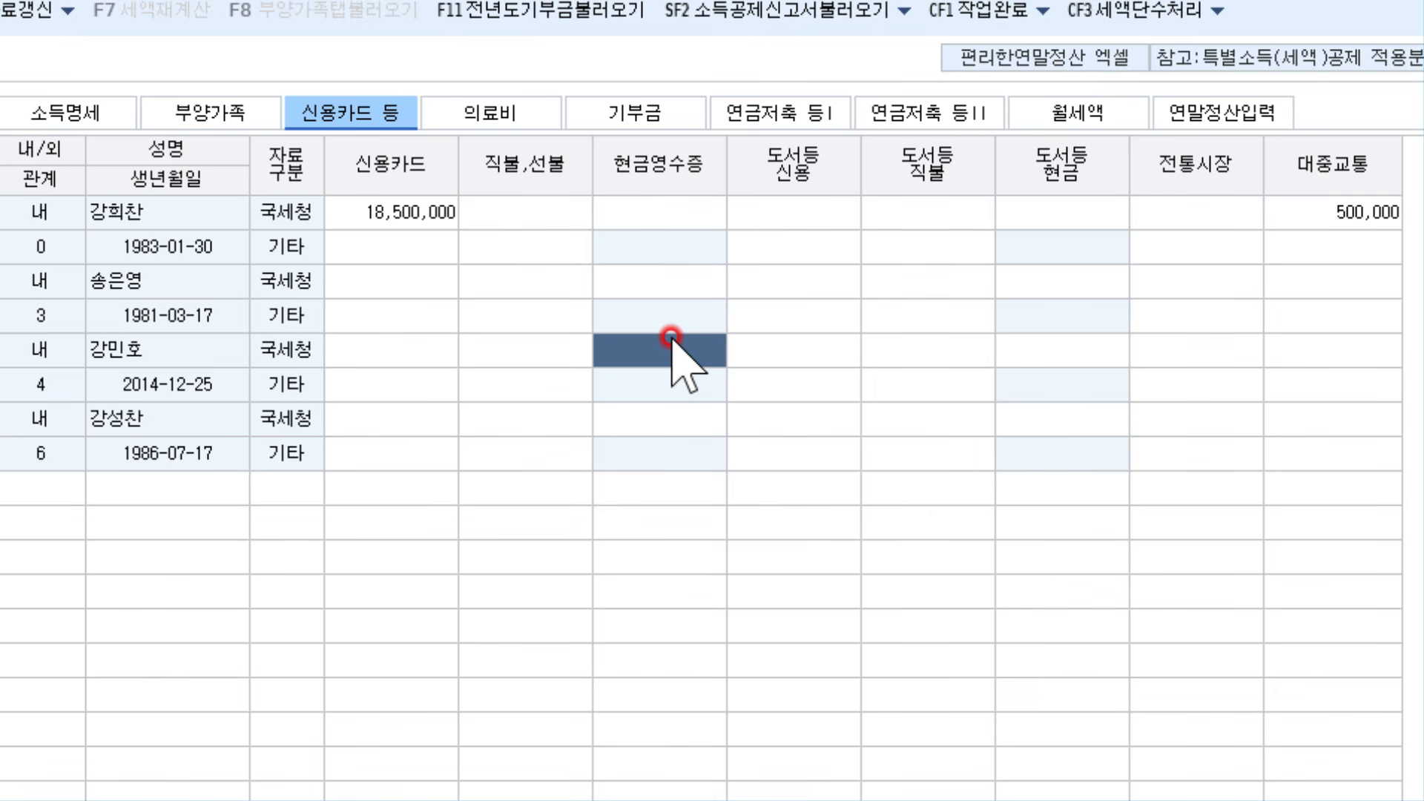
type("600,000")
key("Return")
key("Return")
key("Return")
key("Return")
key("Return")
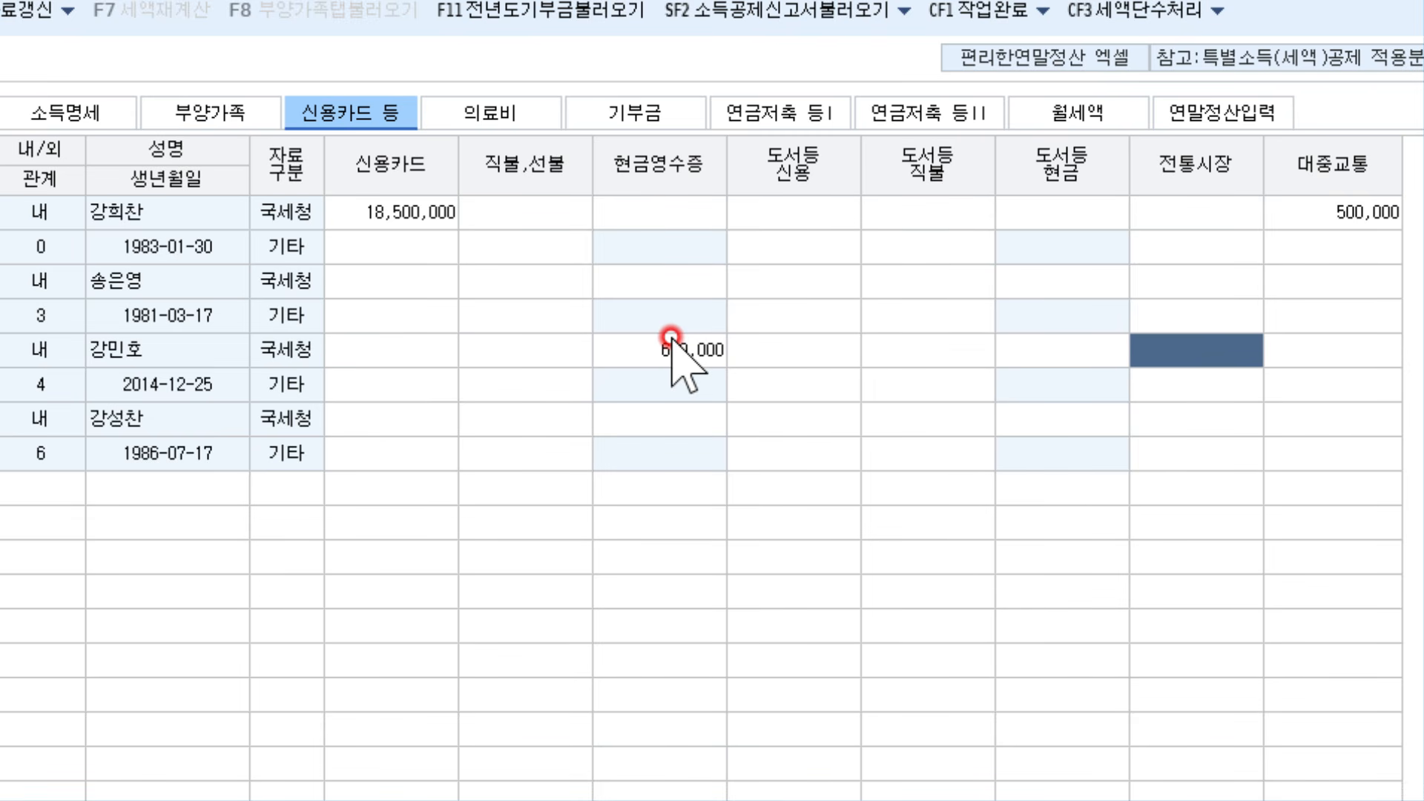
type("100,000")
key("Return")
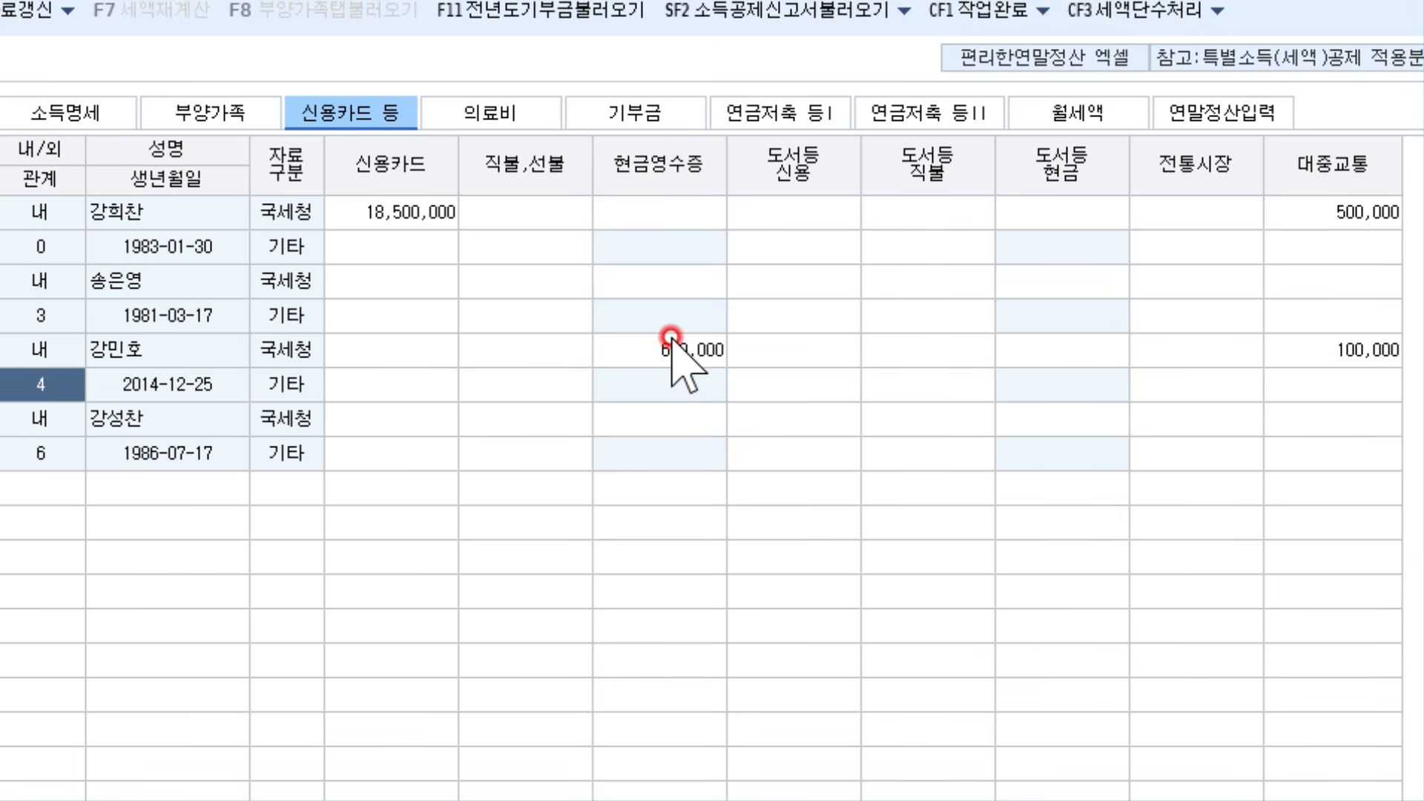
left_click(671, 338)
left_click(1371, 355)
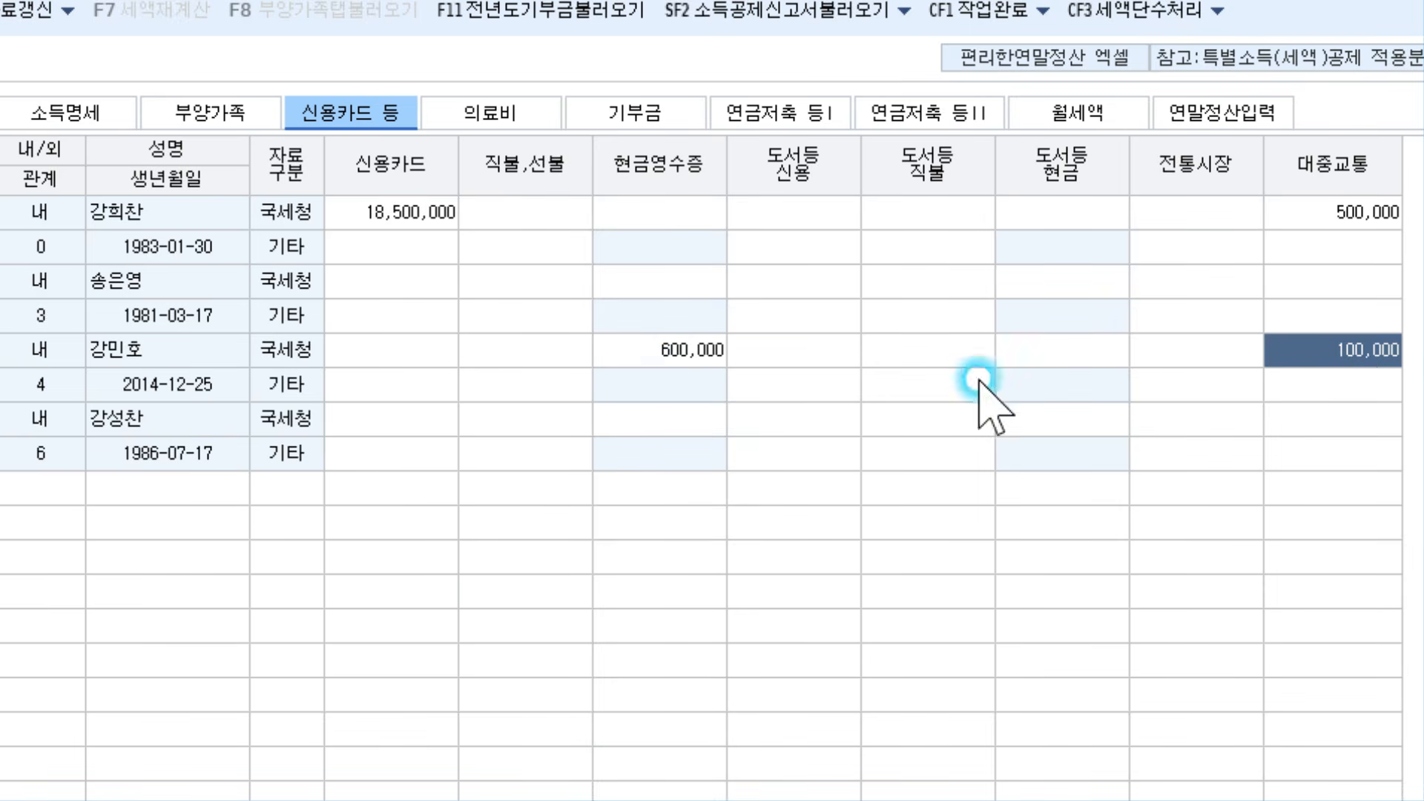
left_click(709, 356)
left_click(695, 353)
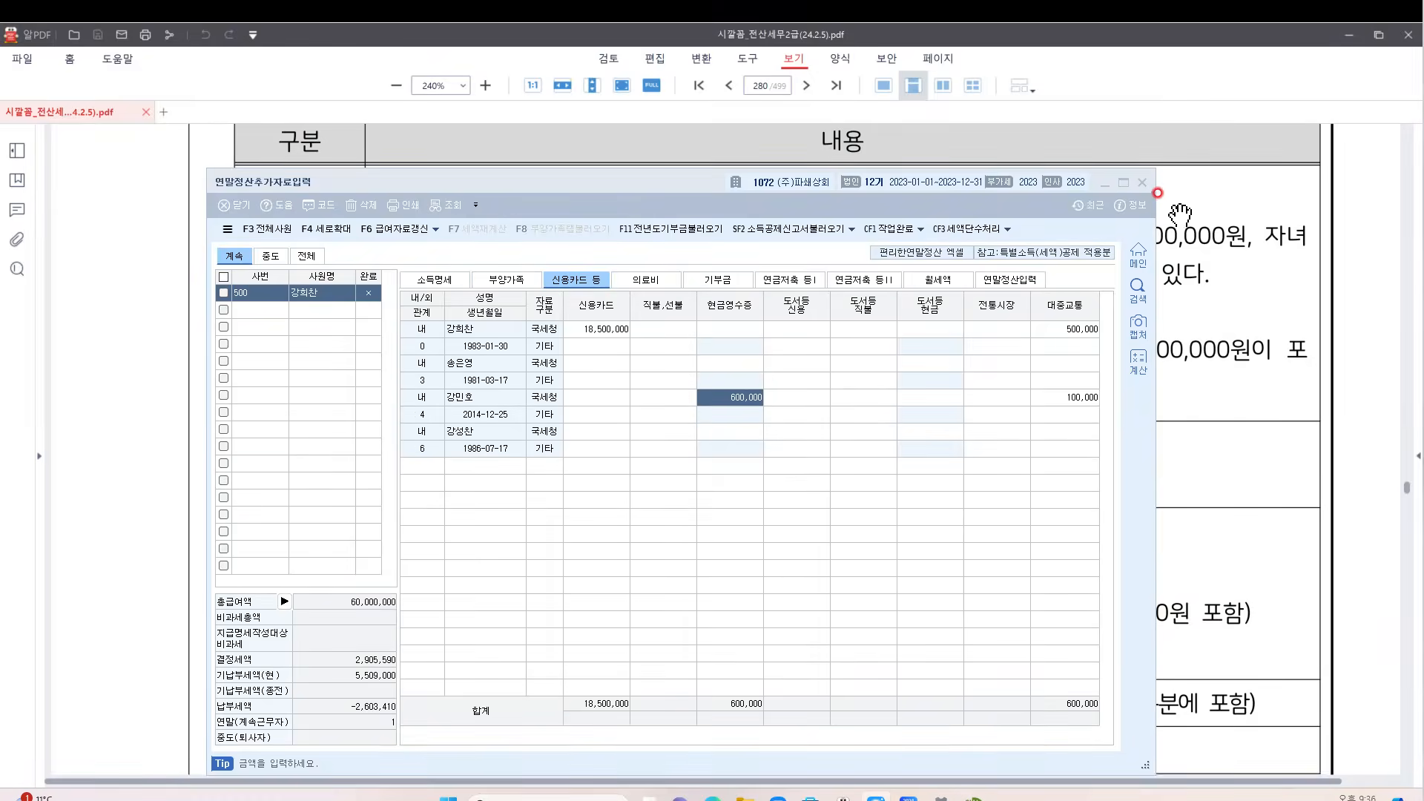
left_click(1170, 229)
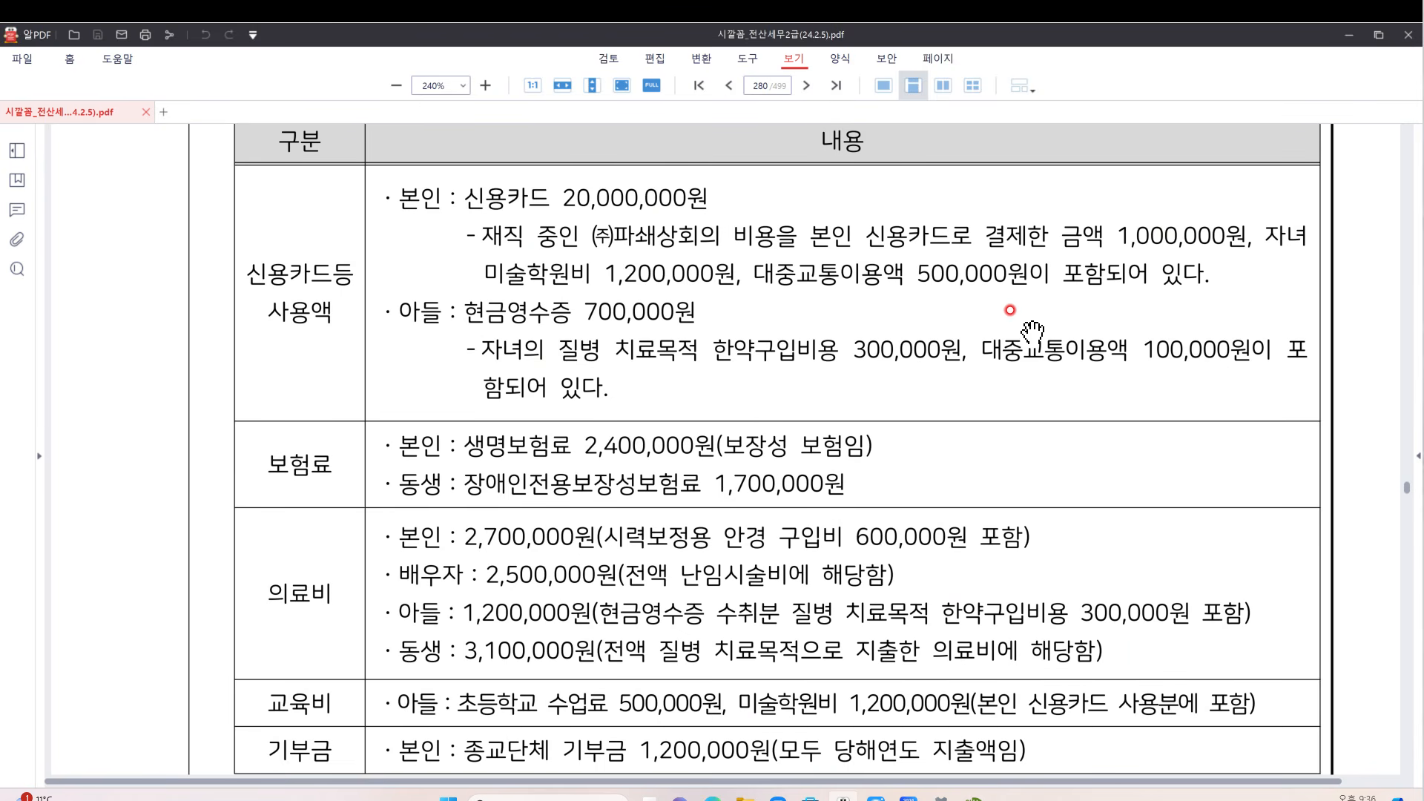
Scroll the PDF to the insurance through donation rows and restore KcLep's dependents summary view
scroll(1032, 332, "down", 3)
scroll(1031, 333, "down", 2)
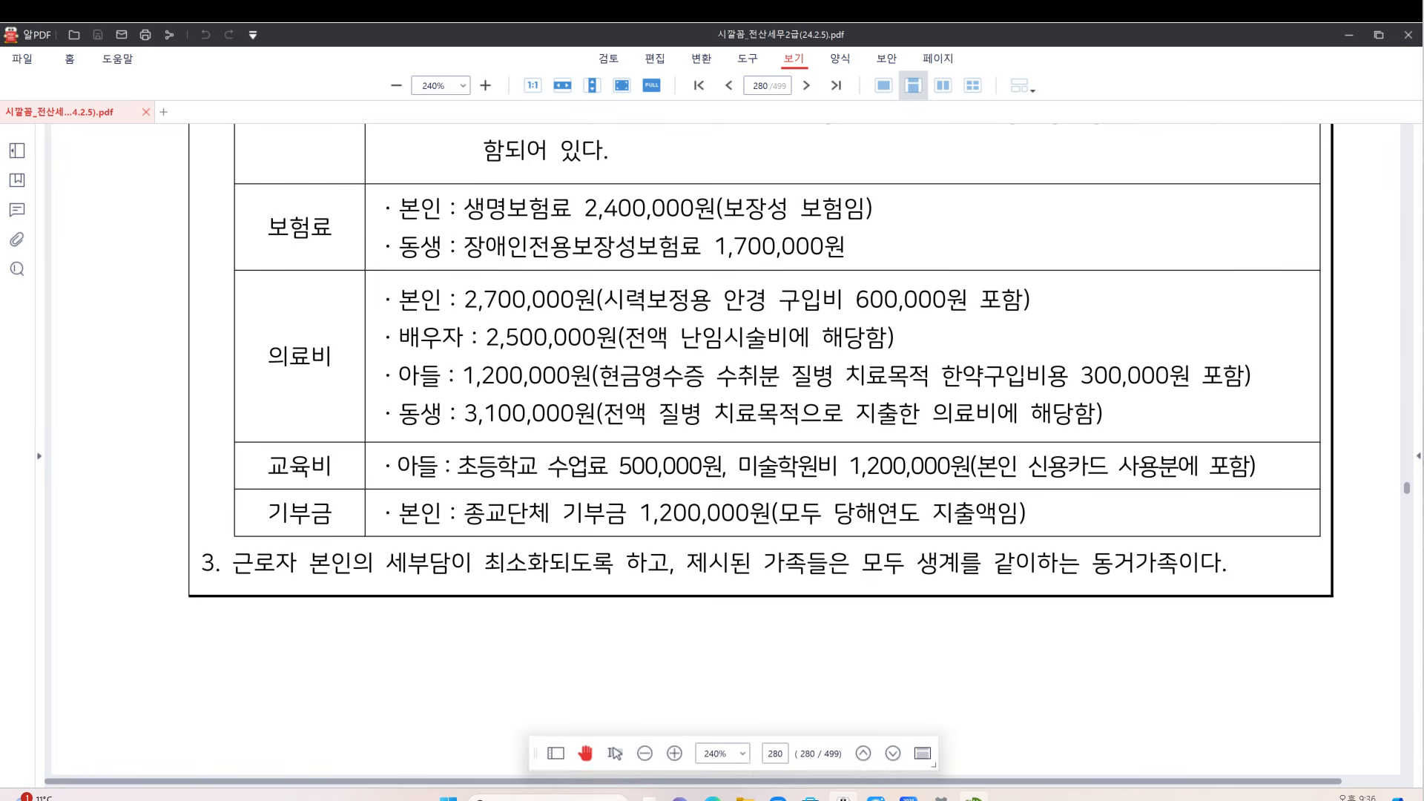
left_click(968, 796)
left_click_drag(775, 182, 802, 285)
left_click(536, 376)
scroll(632, 185, "down", 1)
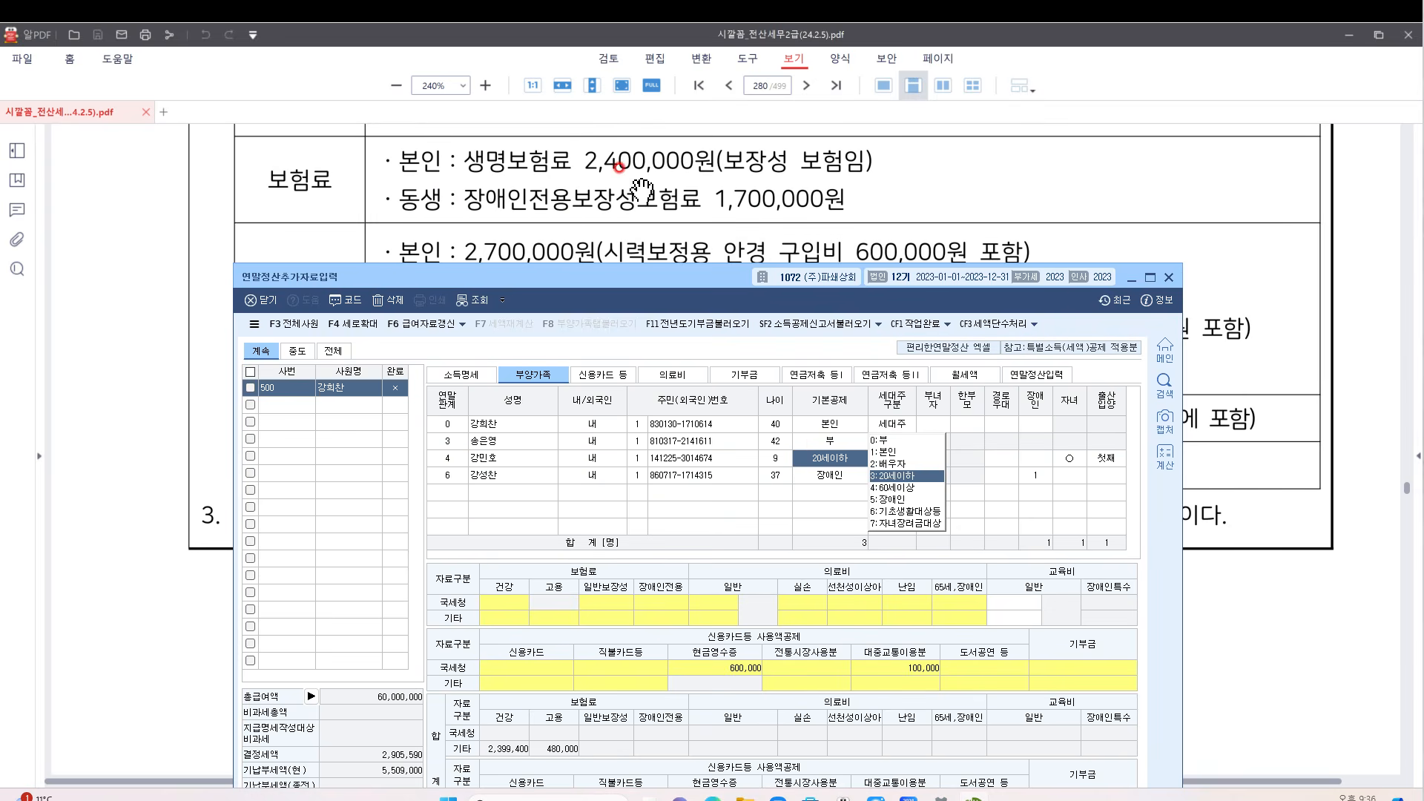
Enter 2,400,000 general protective insurance for the employee in the 보험료 dialog
left_click_drag(639, 279, 636, 231)
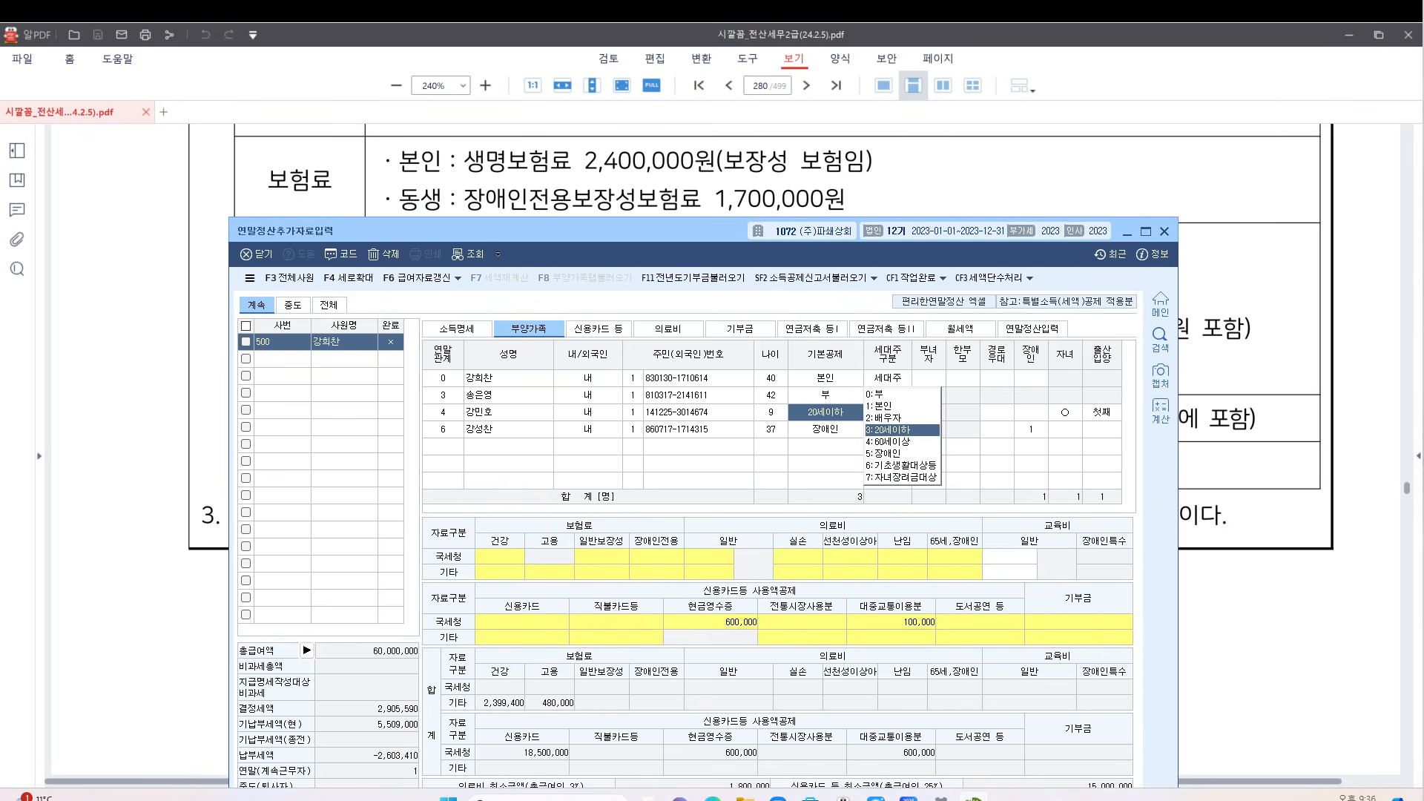
left_click(754, 549)
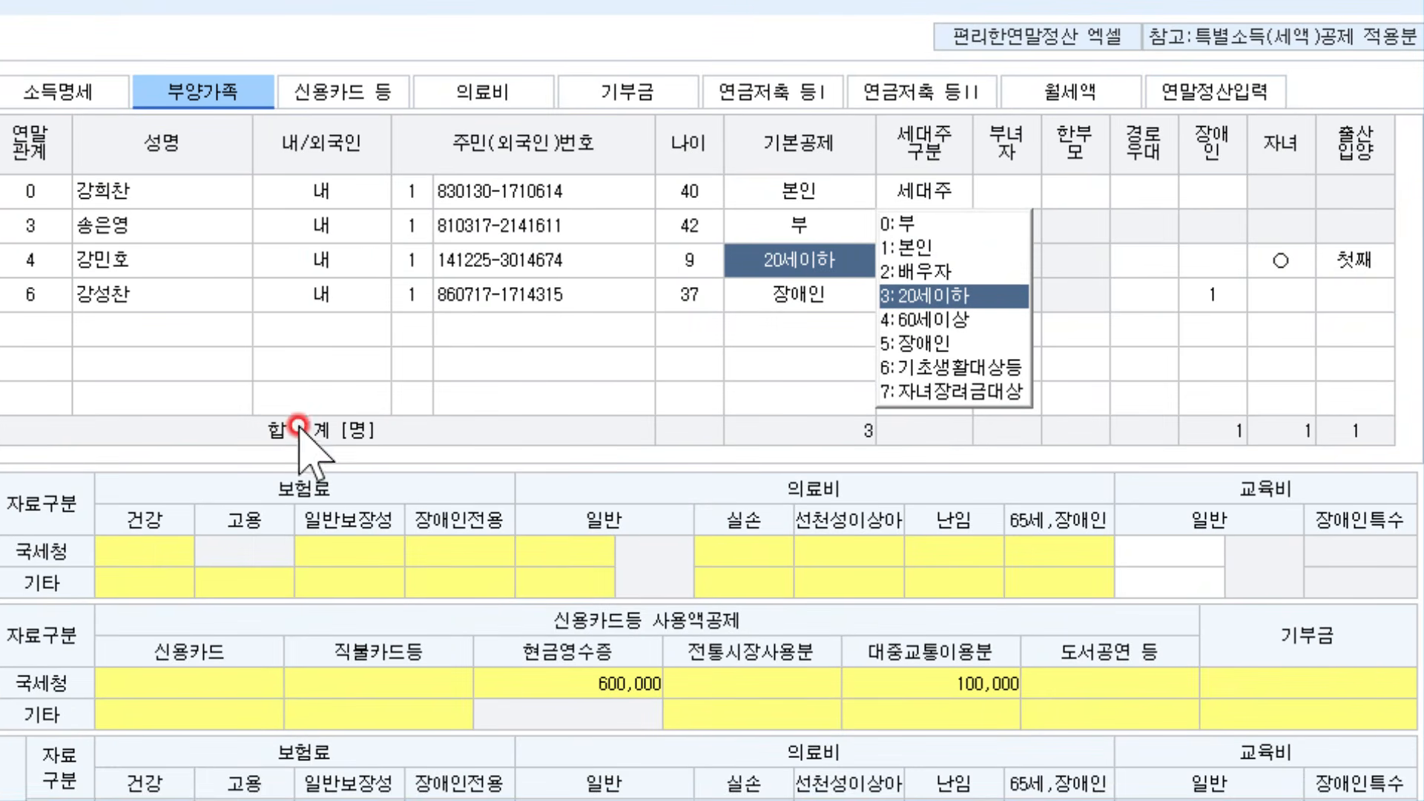
left_click(188, 198)
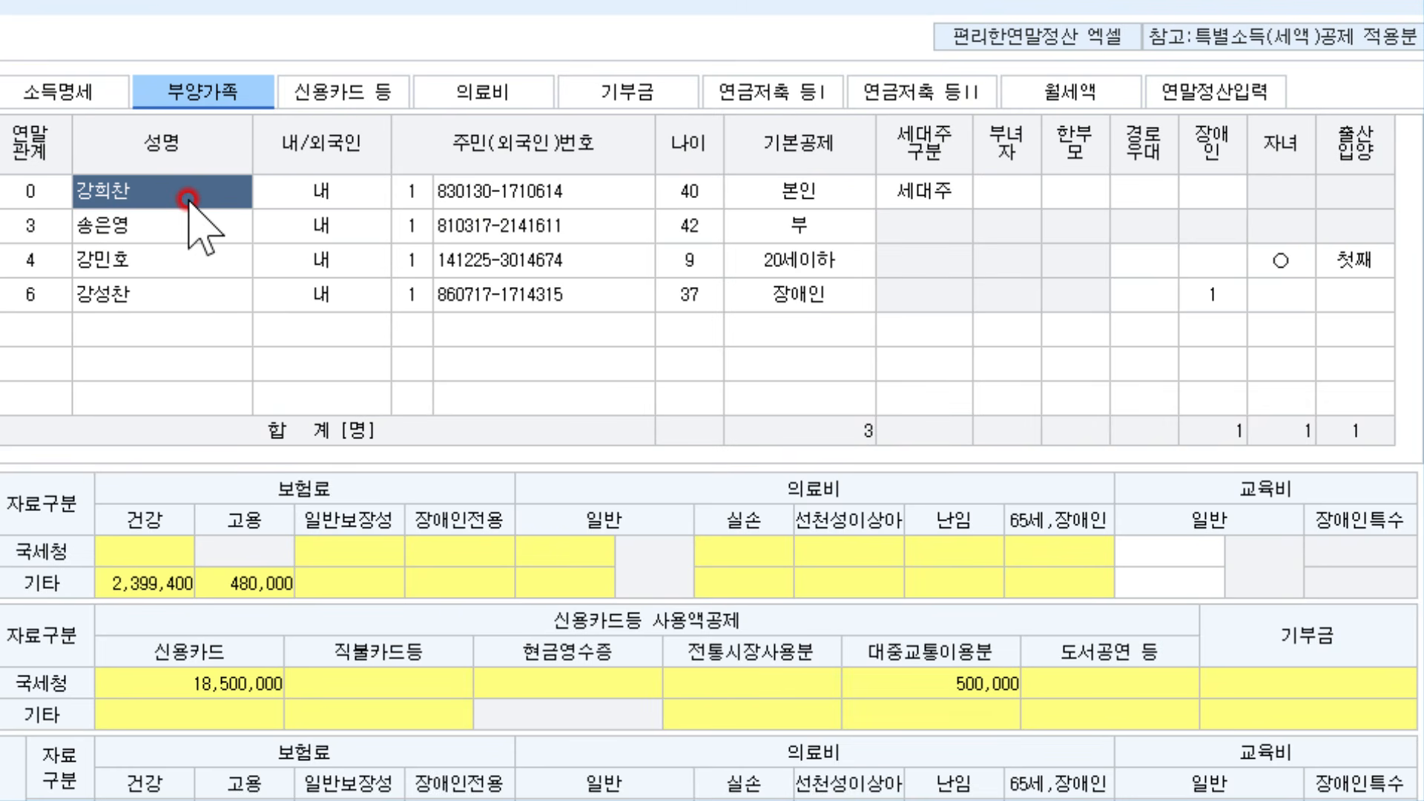
double_click(362, 540)
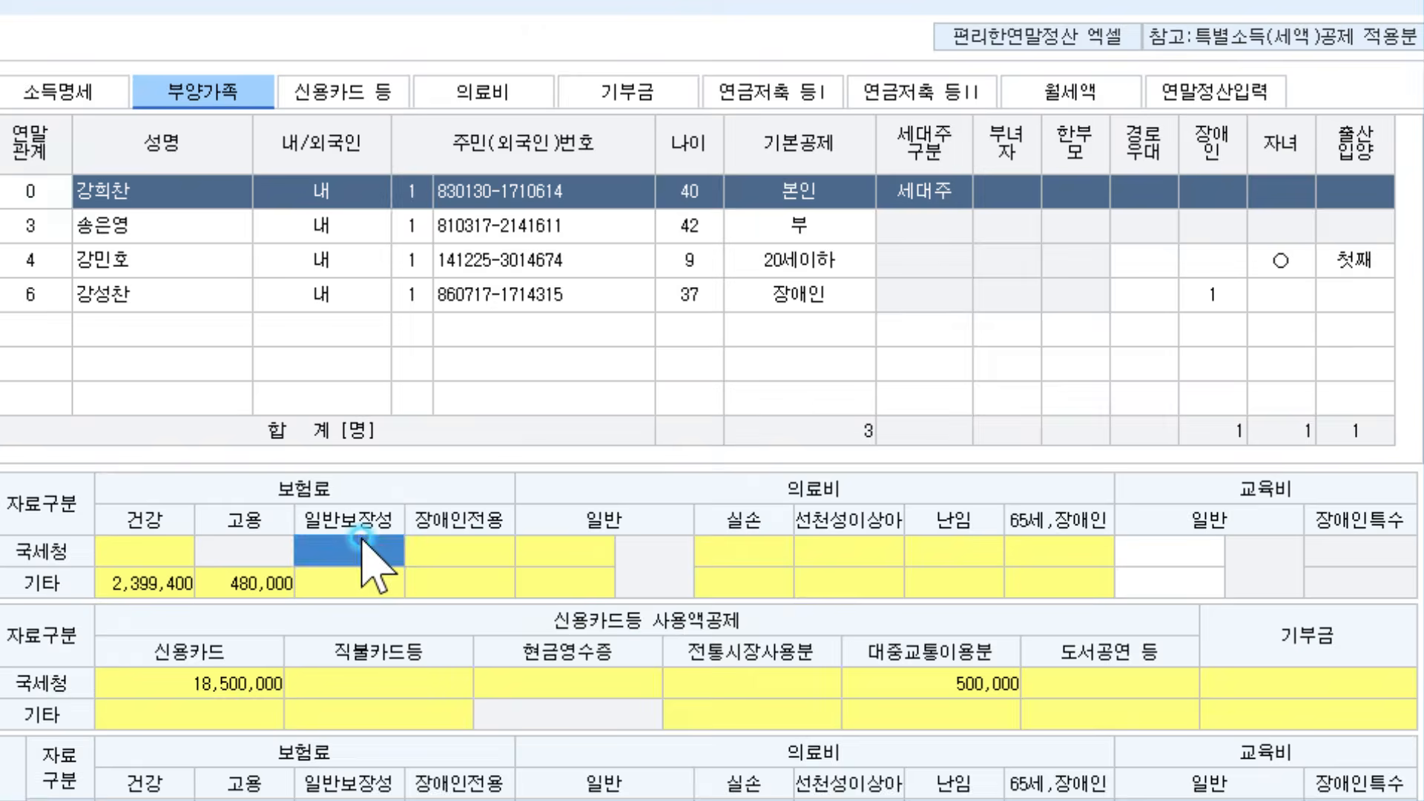
left_click(384, 356)
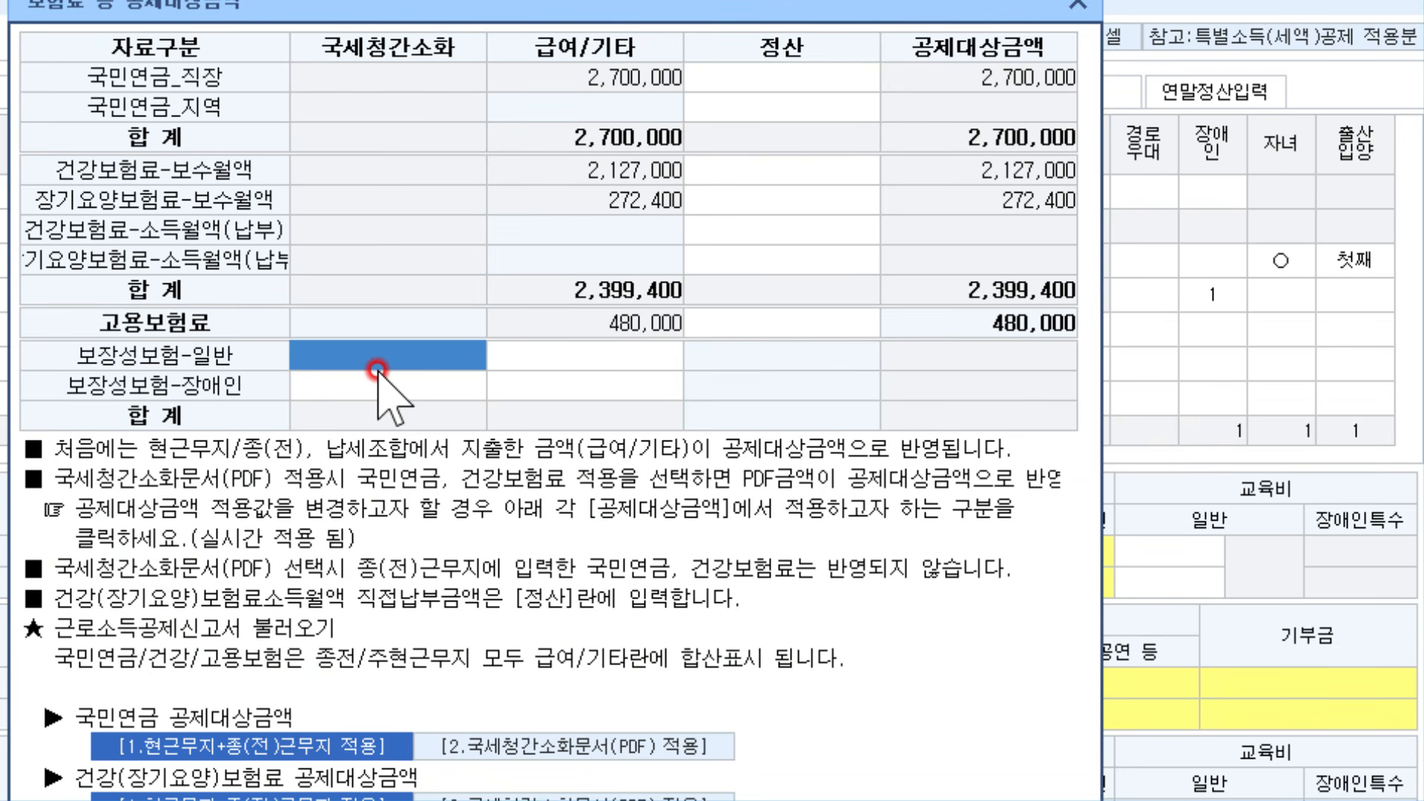
type("2400000")
key("Return")
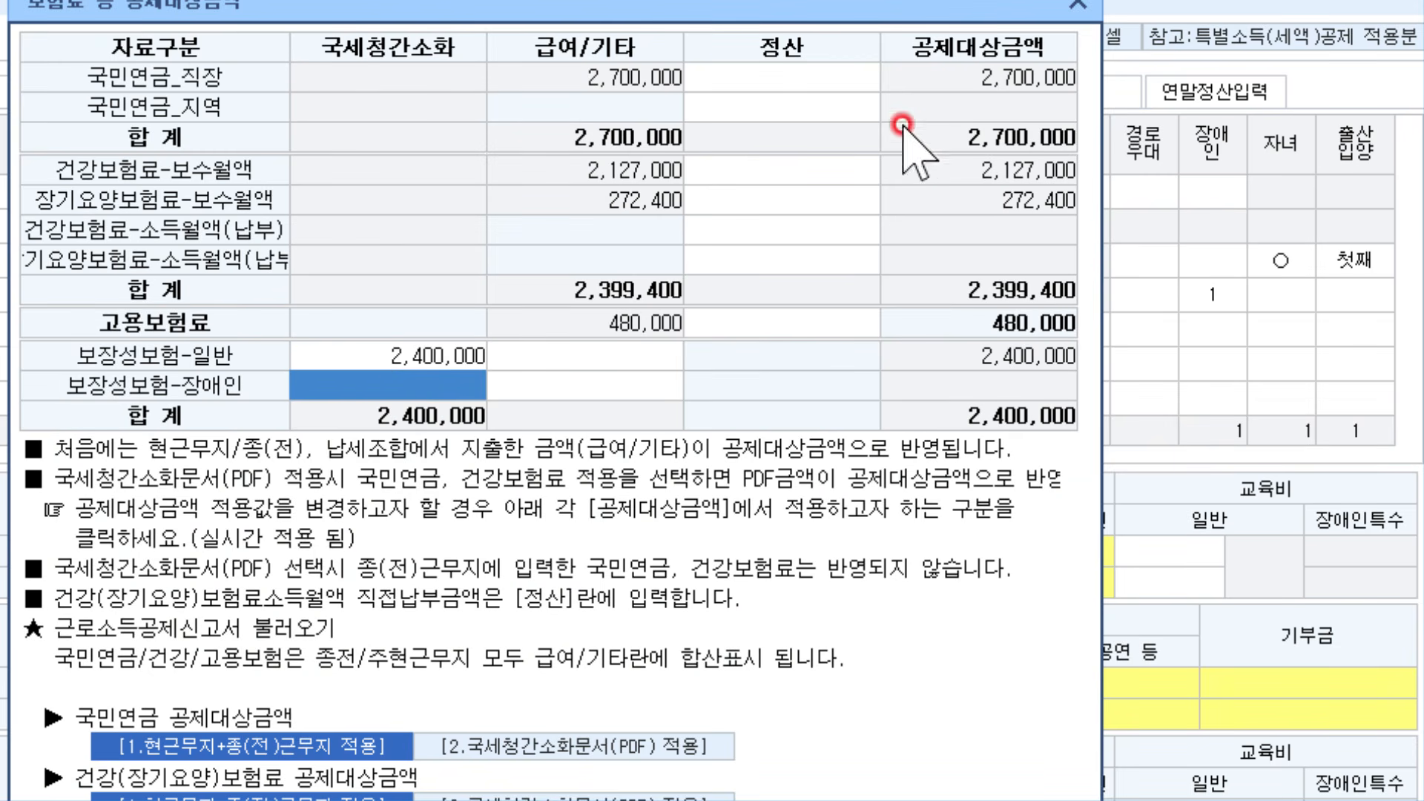
left_click(1078, 4)
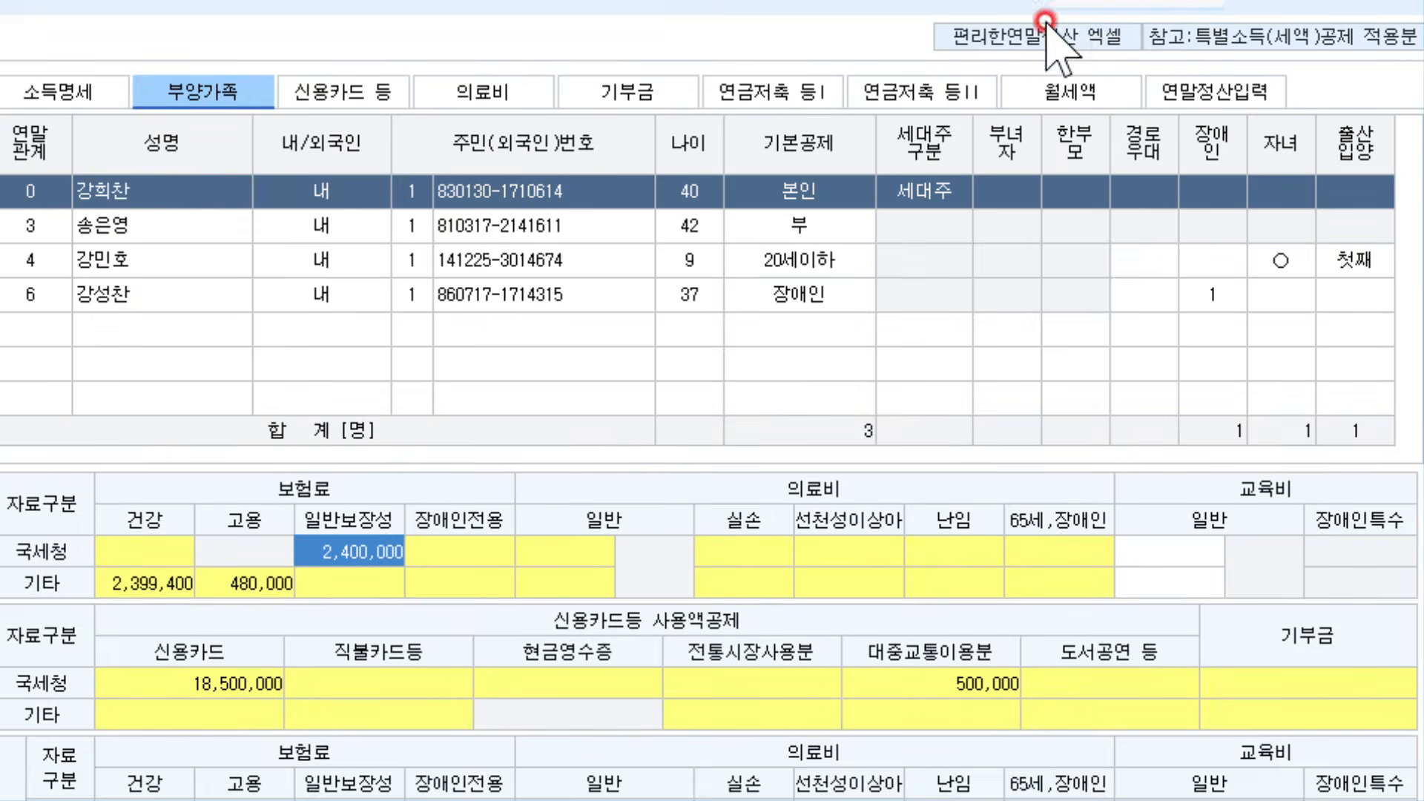
Enter 1,700,000 in the brother's 보장성보험-장애인 field and close the insurance dialog
left_click(132, 293)
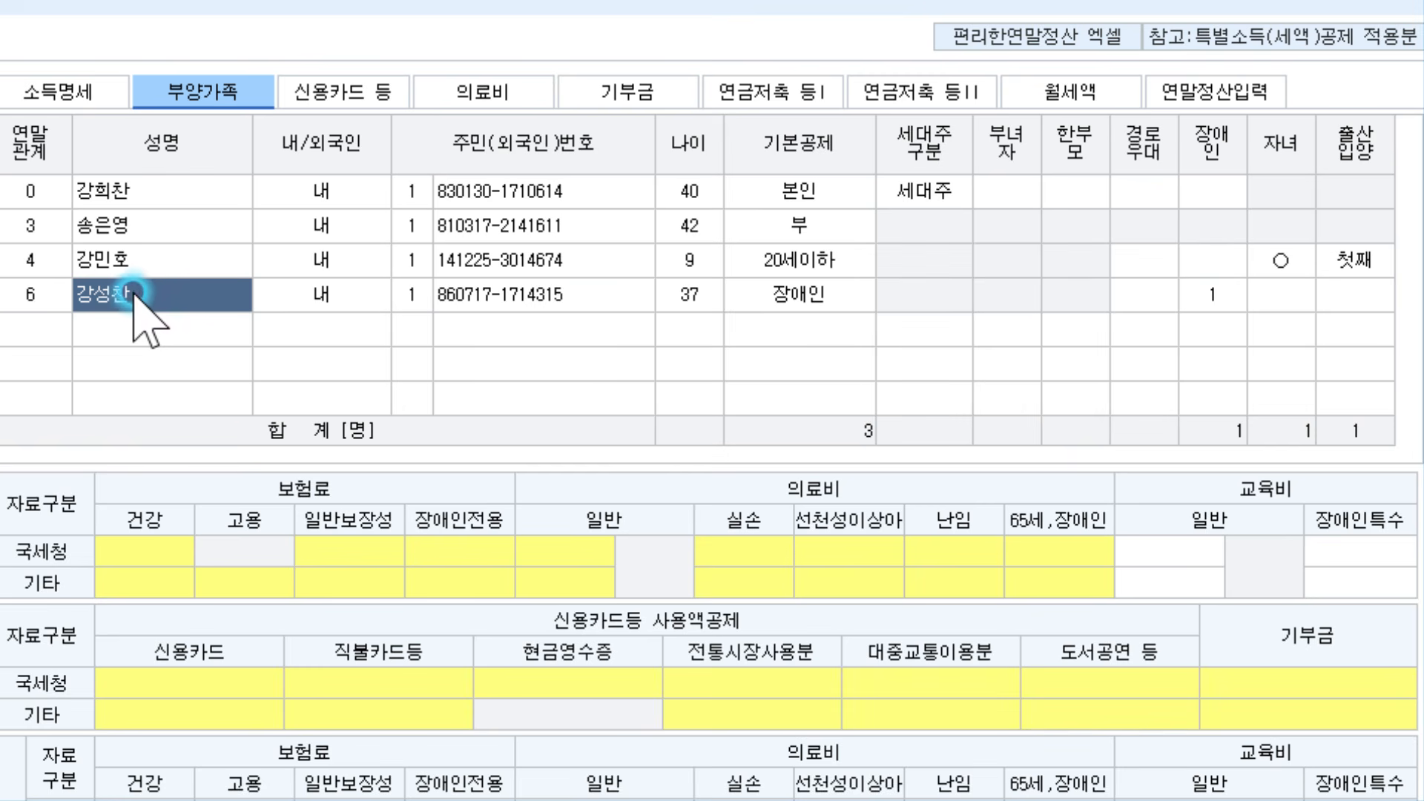
left_click(336, 547)
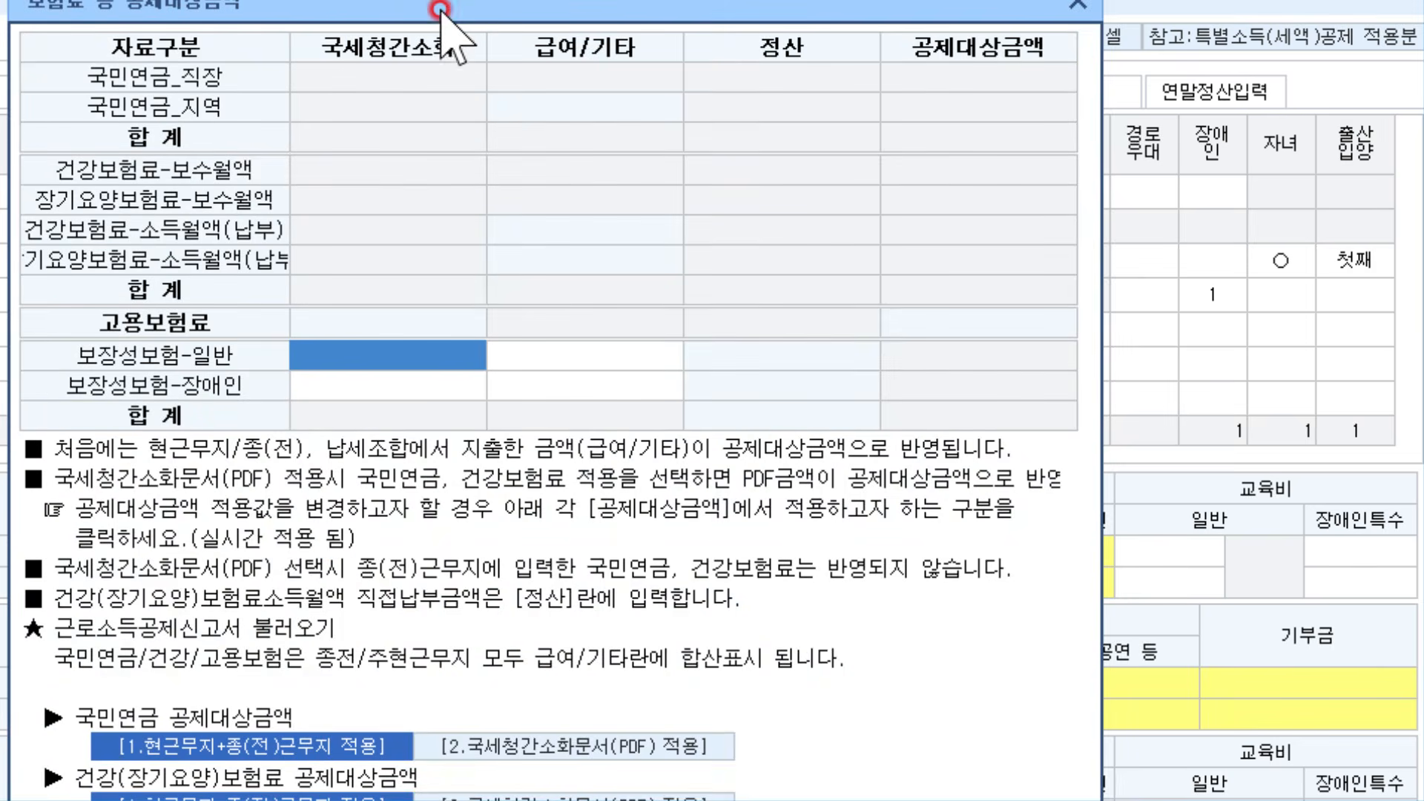
left_click_drag(444, 11, 434, 30)
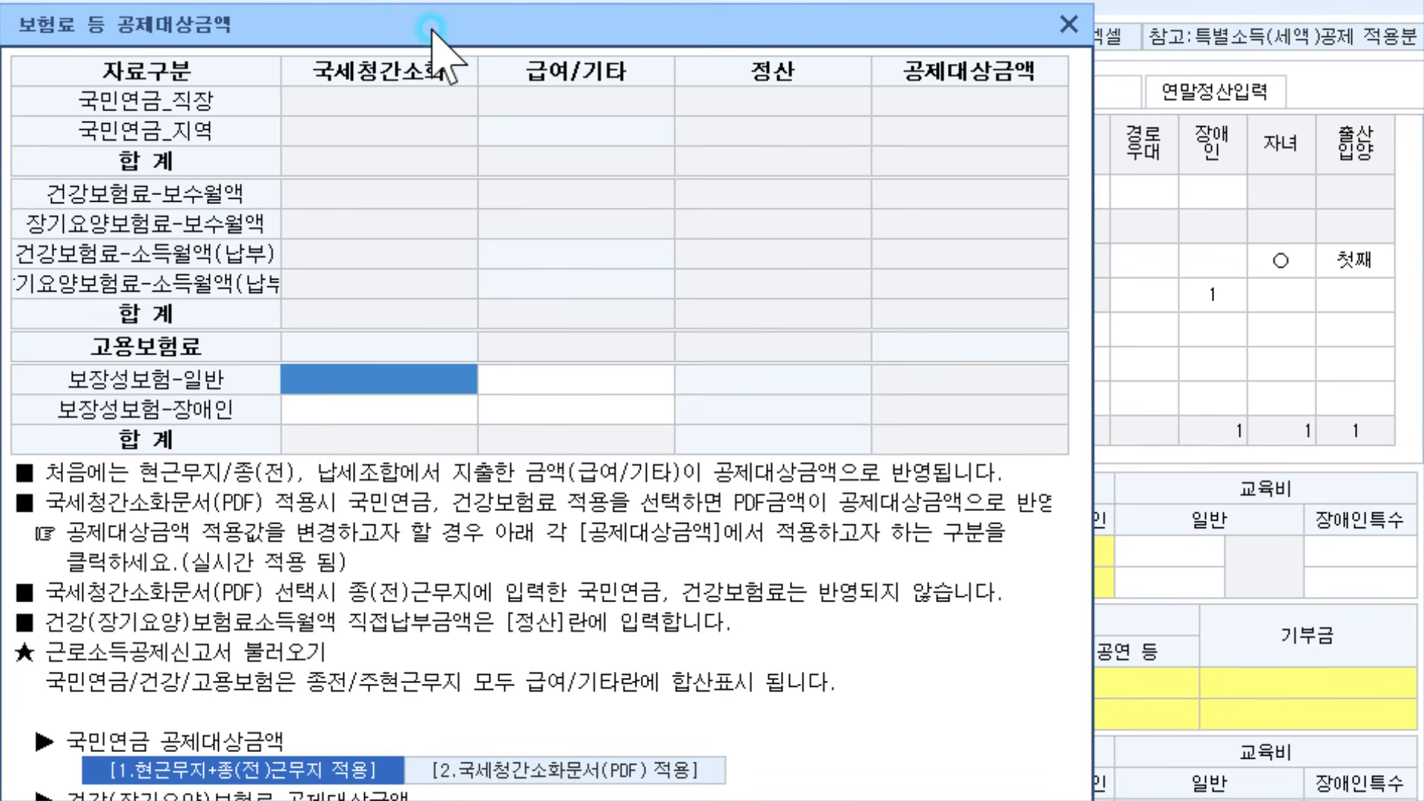
left_click(359, 376)
left_click(358, 406)
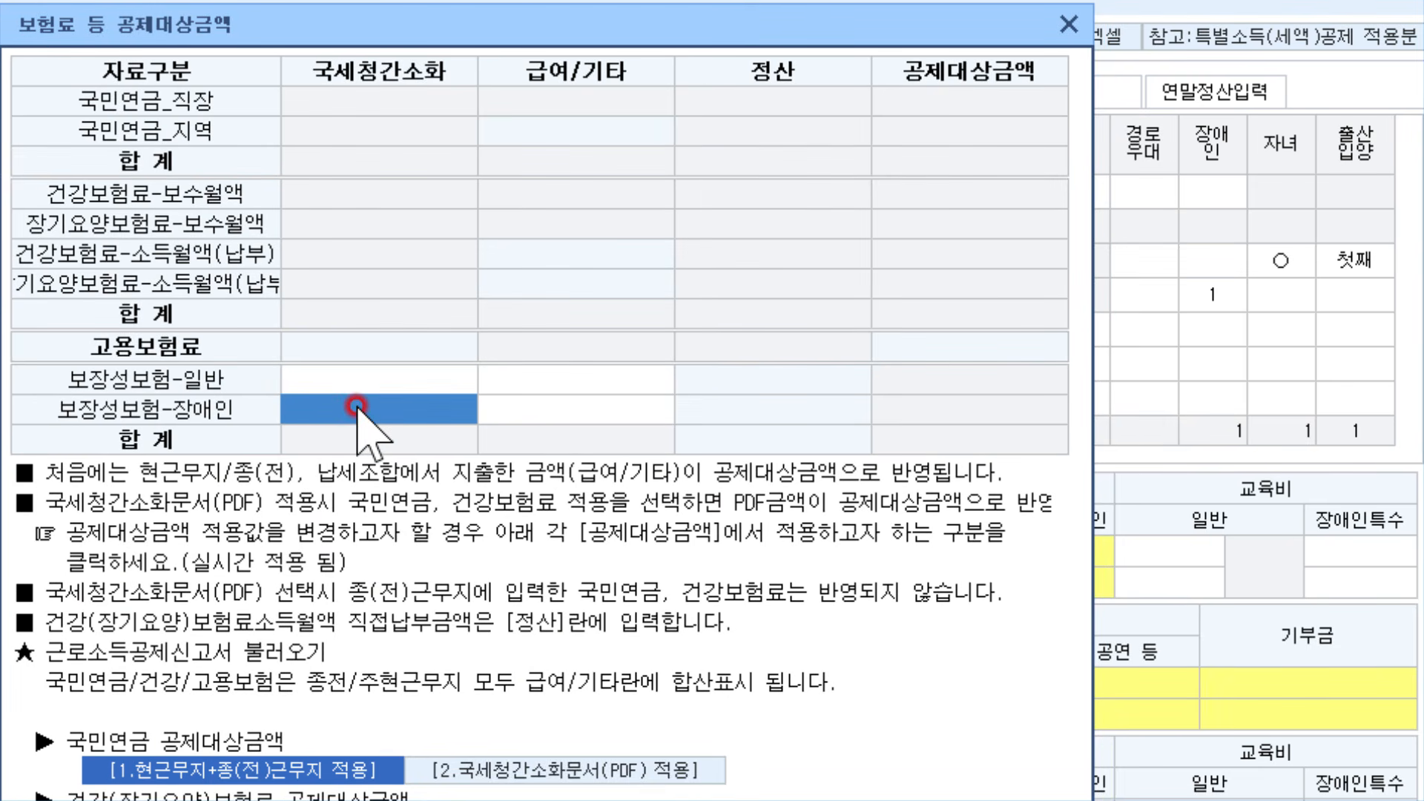
type("1700000")
key("Return")
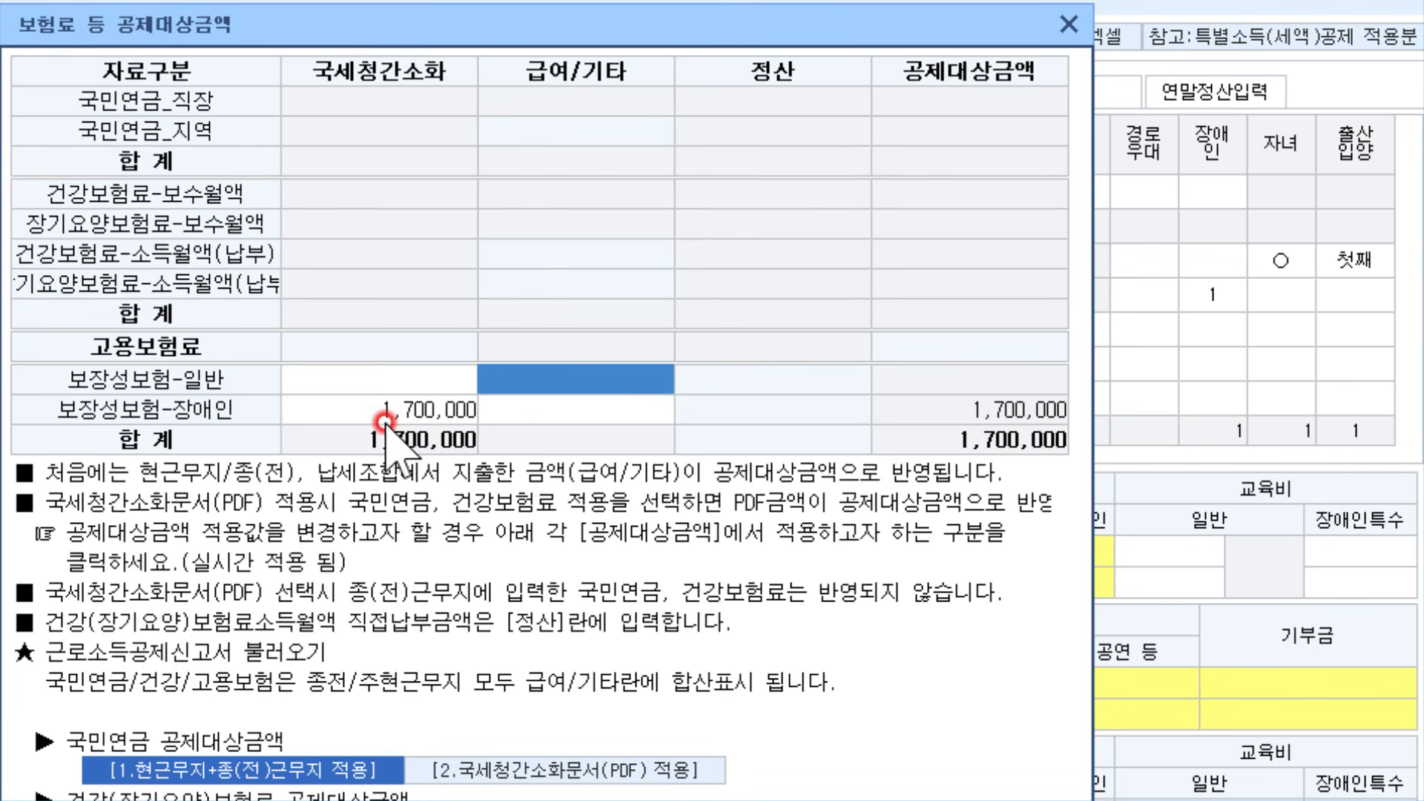
left_click(384, 422)
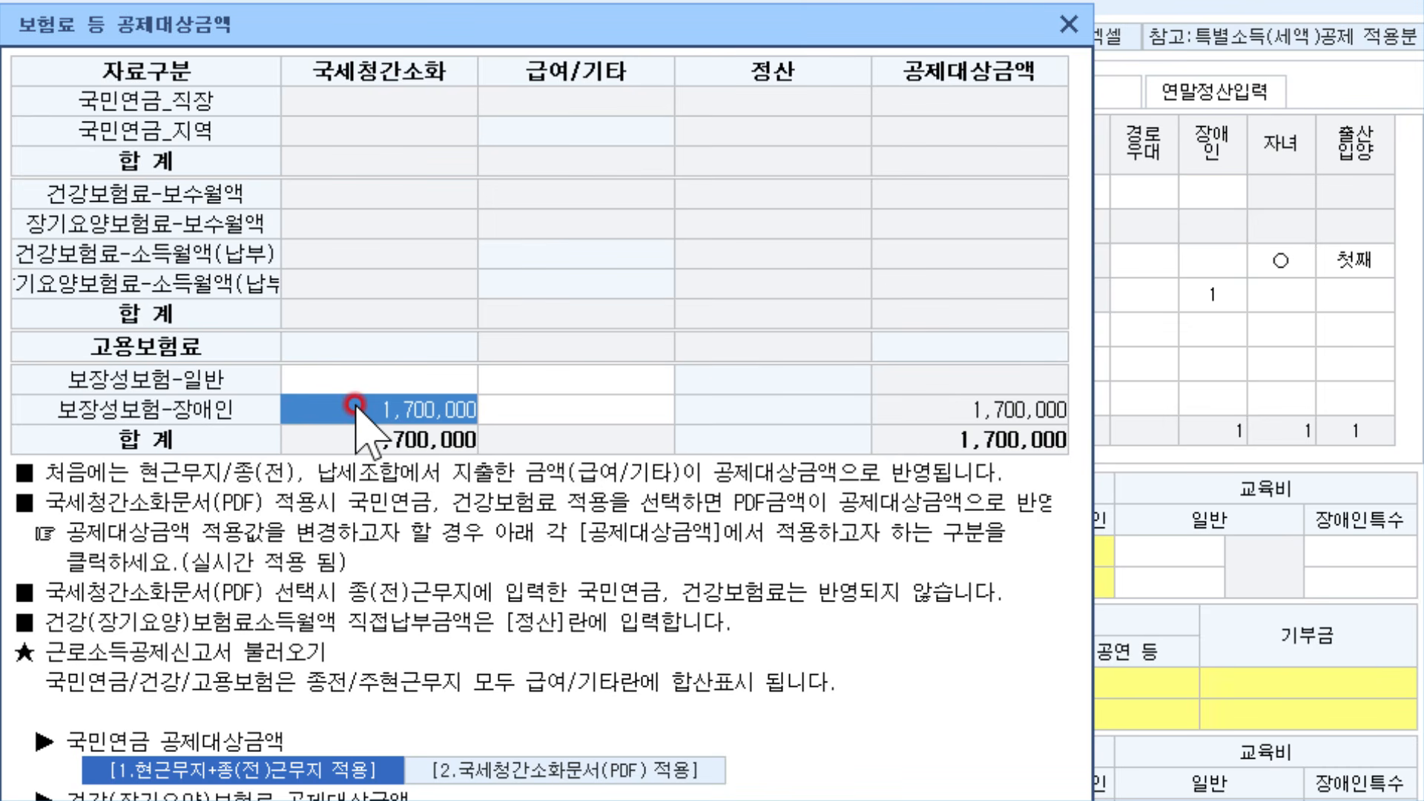
left_click(1068, 25)
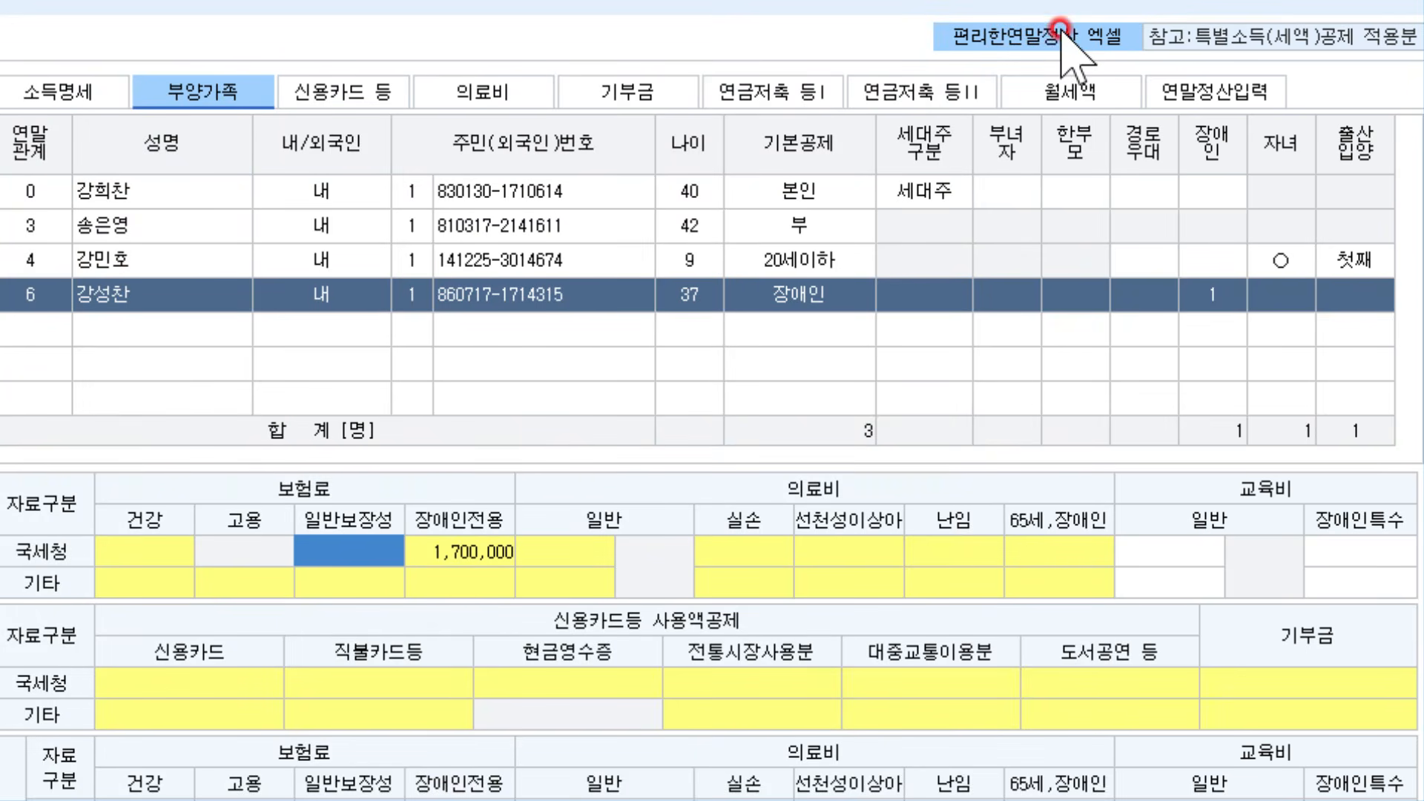
Verify the employee's and brother's insurance amounts, then bring the problem PDF forward
left_click(458, 550)
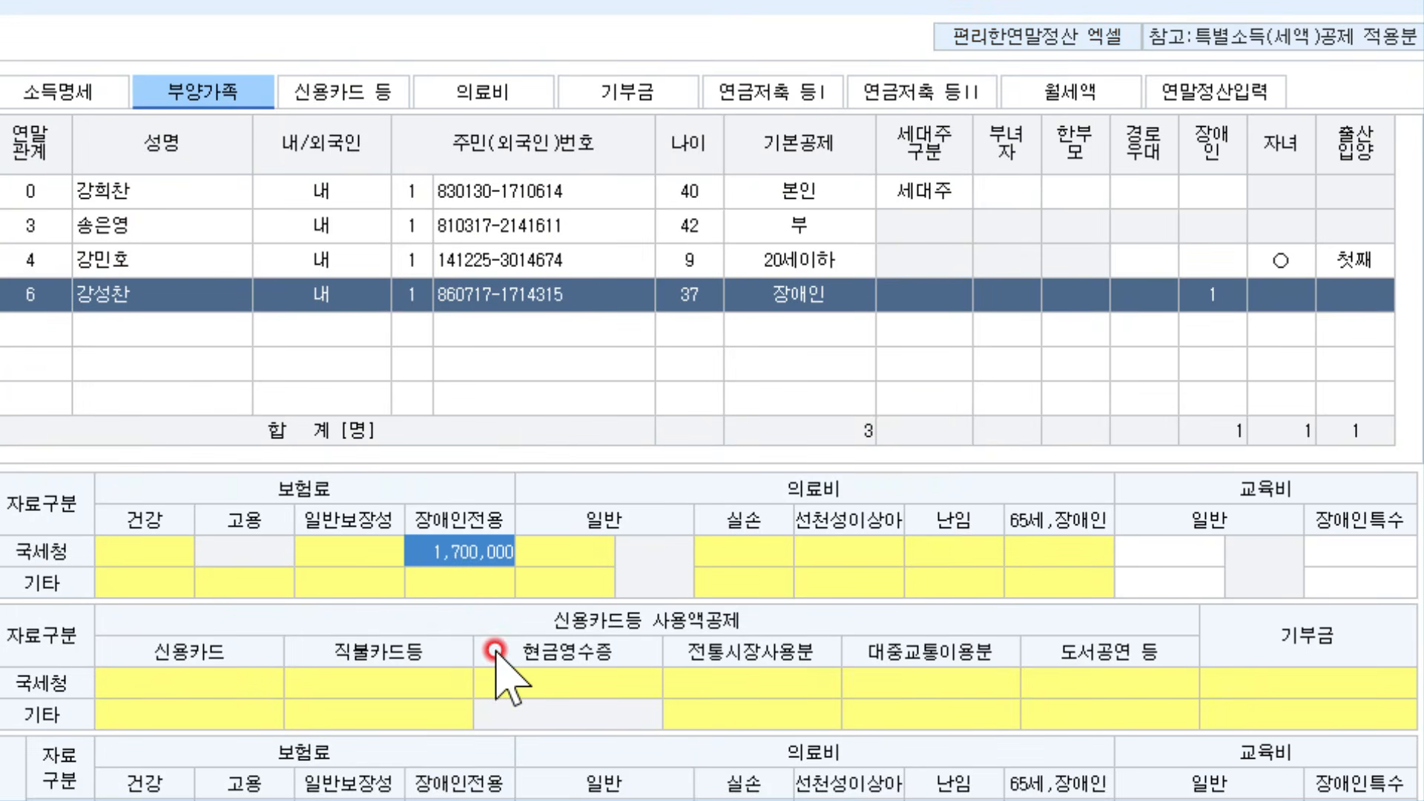
left_click(329, 183)
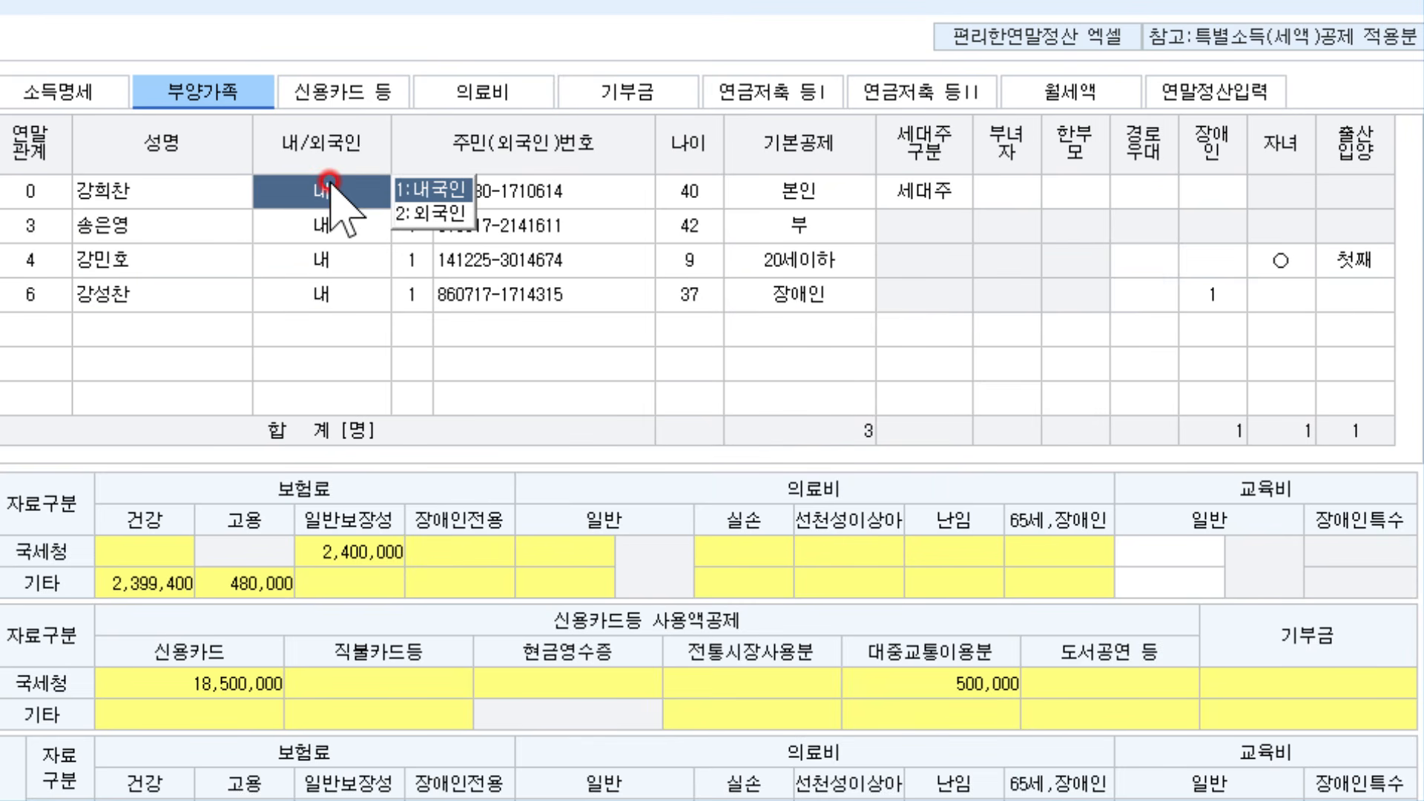
left_click(367, 550)
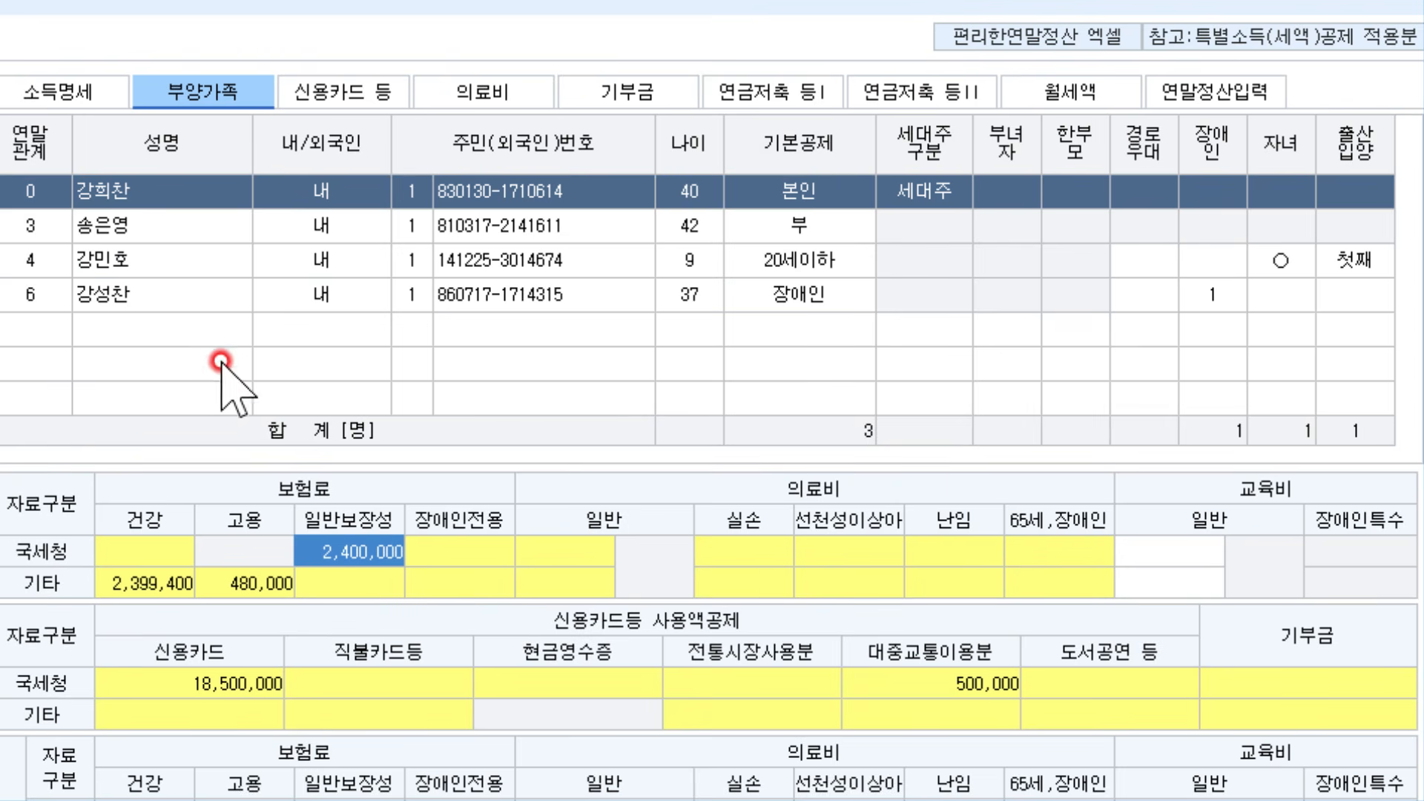
left_click(175, 293)
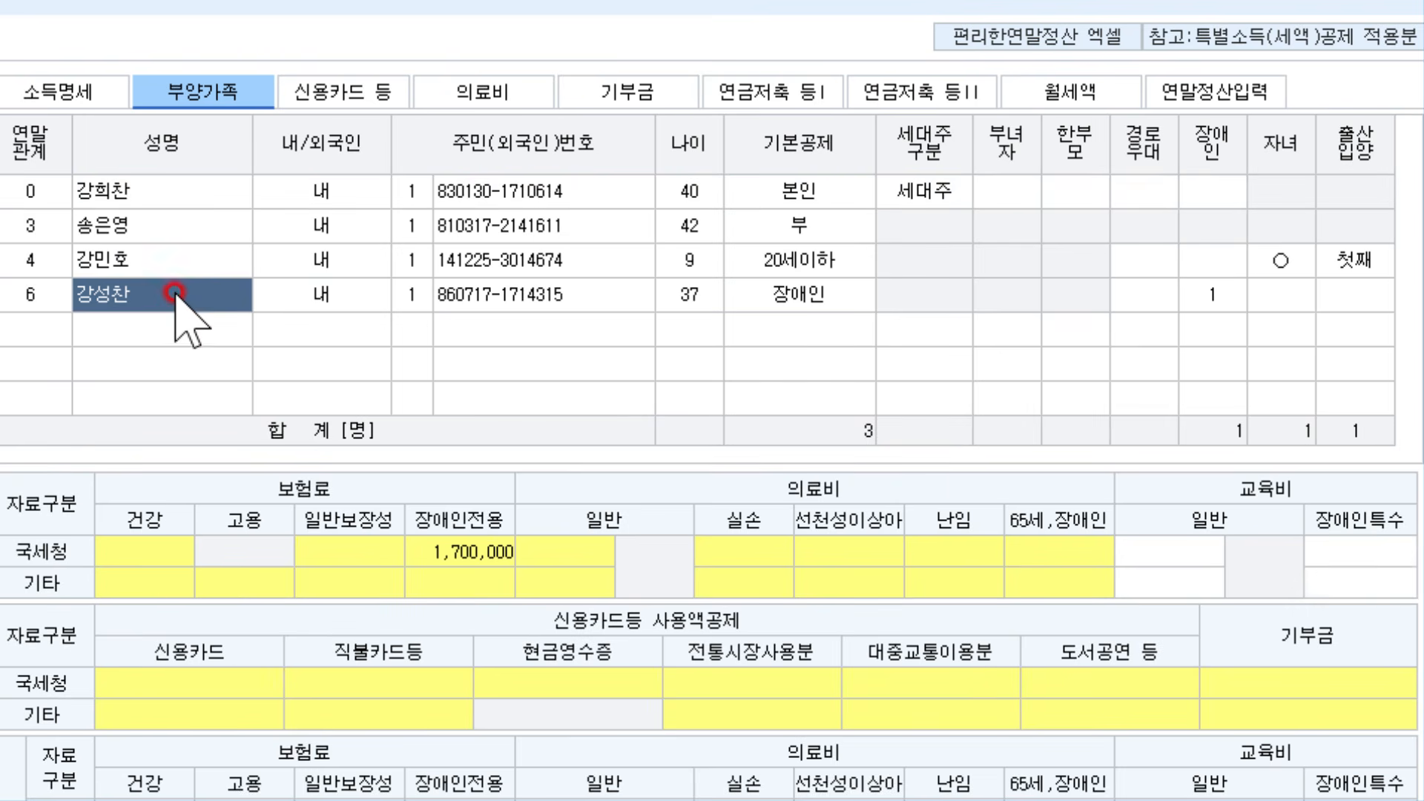
left_click(474, 558)
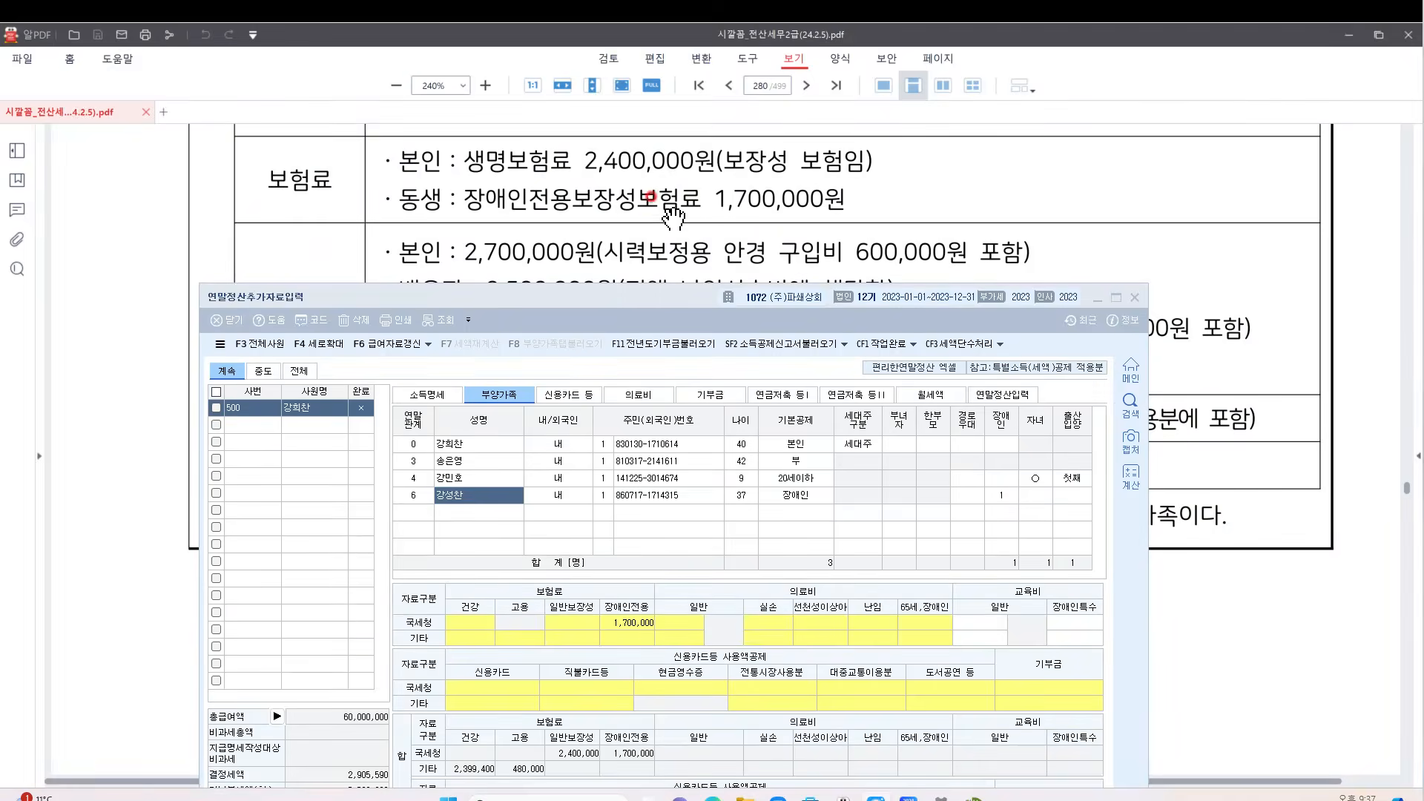
left_click(645, 205)
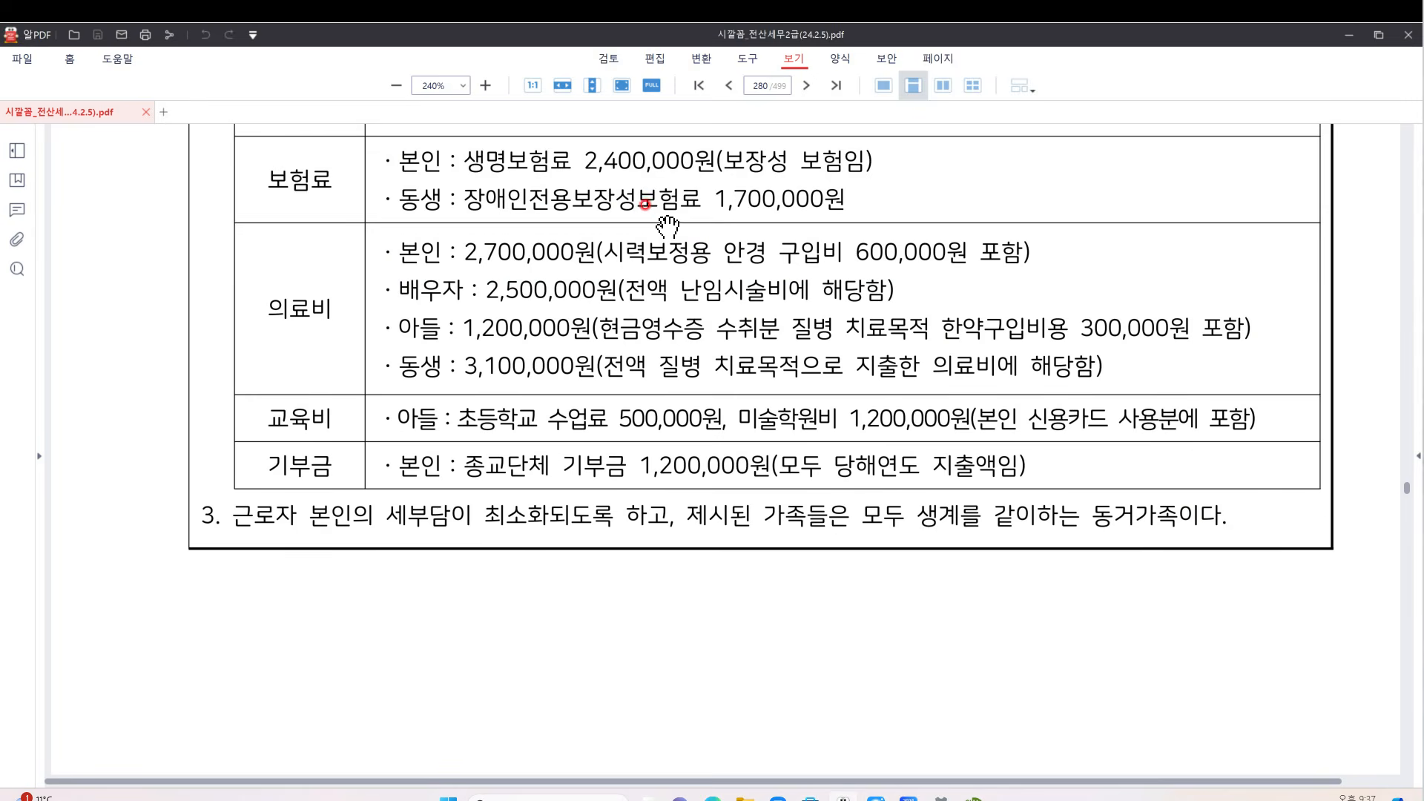
Strike out the 2,700,000 medical figure and 600,000 glasses cost, noting 260 and 50 instead
scroll(668, 224, "down", 2)
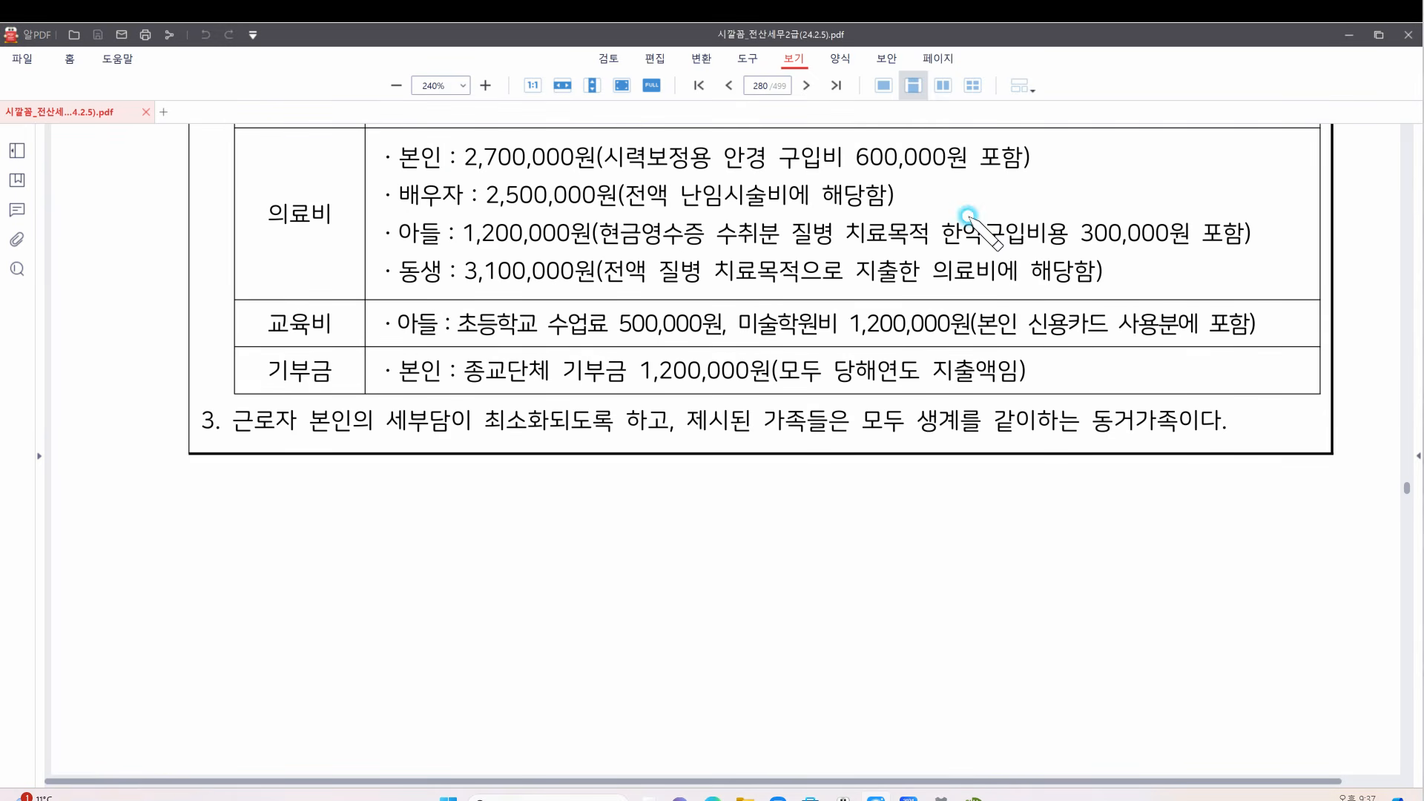
left_click_drag(927, 141, 812, 170)
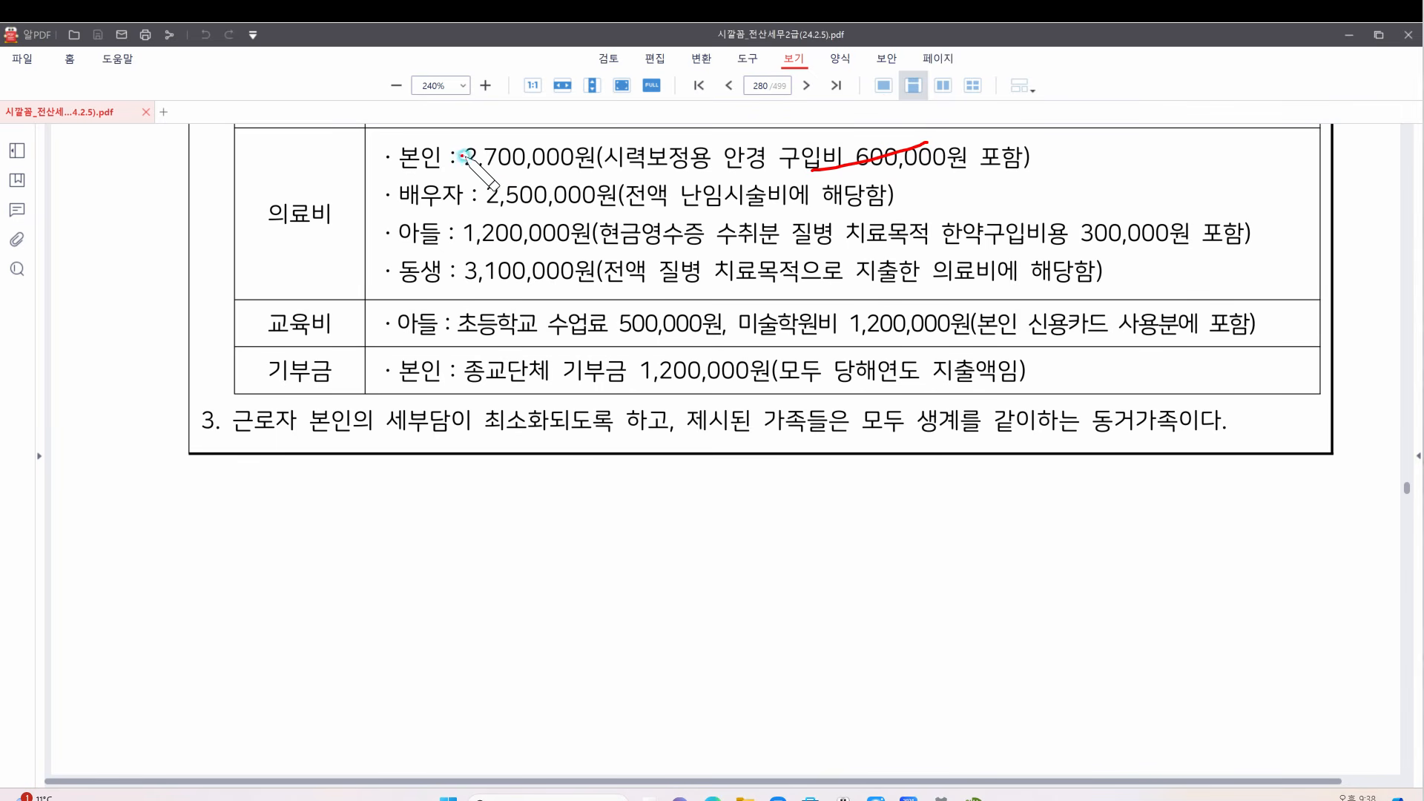
left_click_drag(462, 155, 602, 150)
mouse_move(471, 121)
left_mouse_down()
mouse_move(527, 133)
mouse_move(553, 119)
left_mouse_up()
mouse_move(989, 124)
left_mouse_down()
mouse_move(978, 146)
mouse_move(1000, 129)
left_mouse_up()
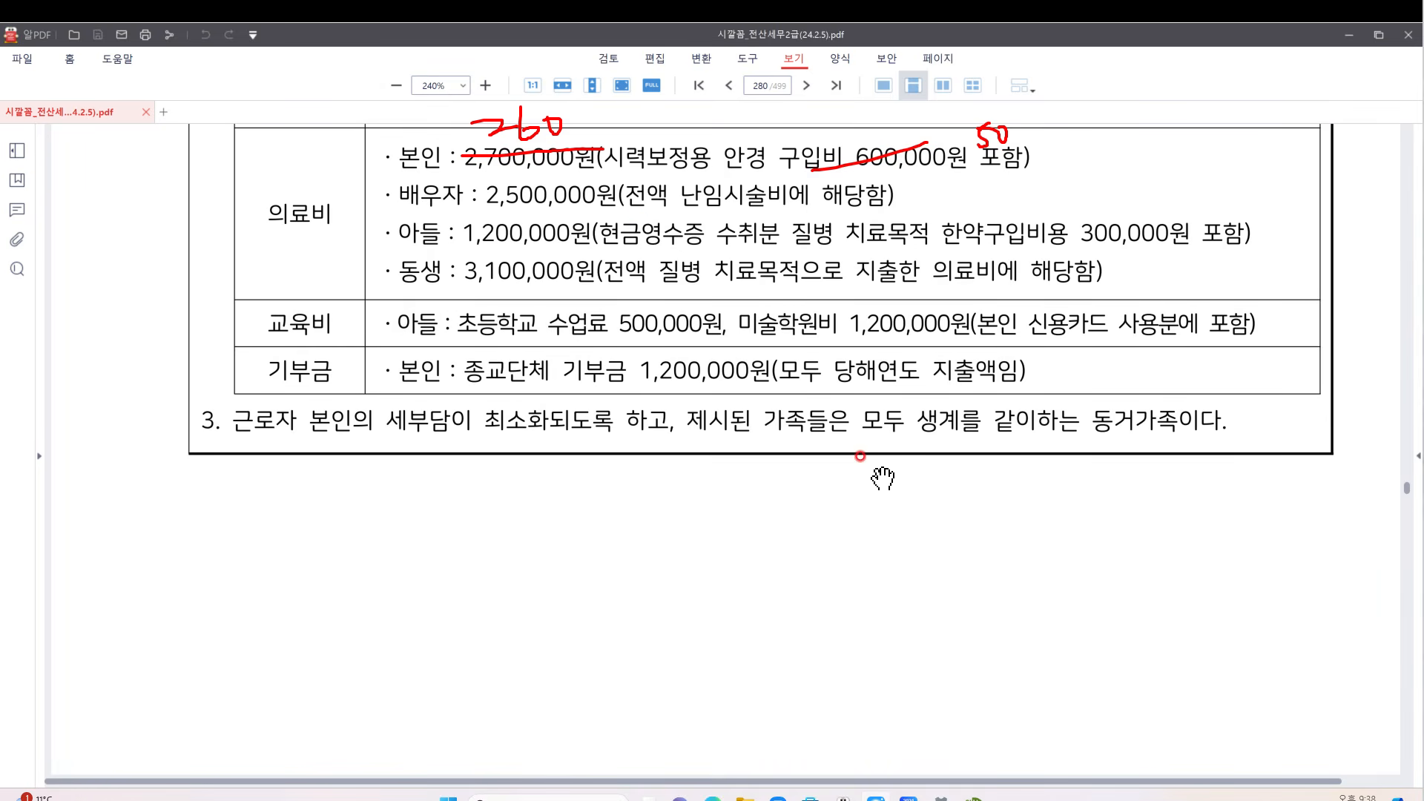
left_click(977, 799)
left_click_drag(668, 297, 710, 182)
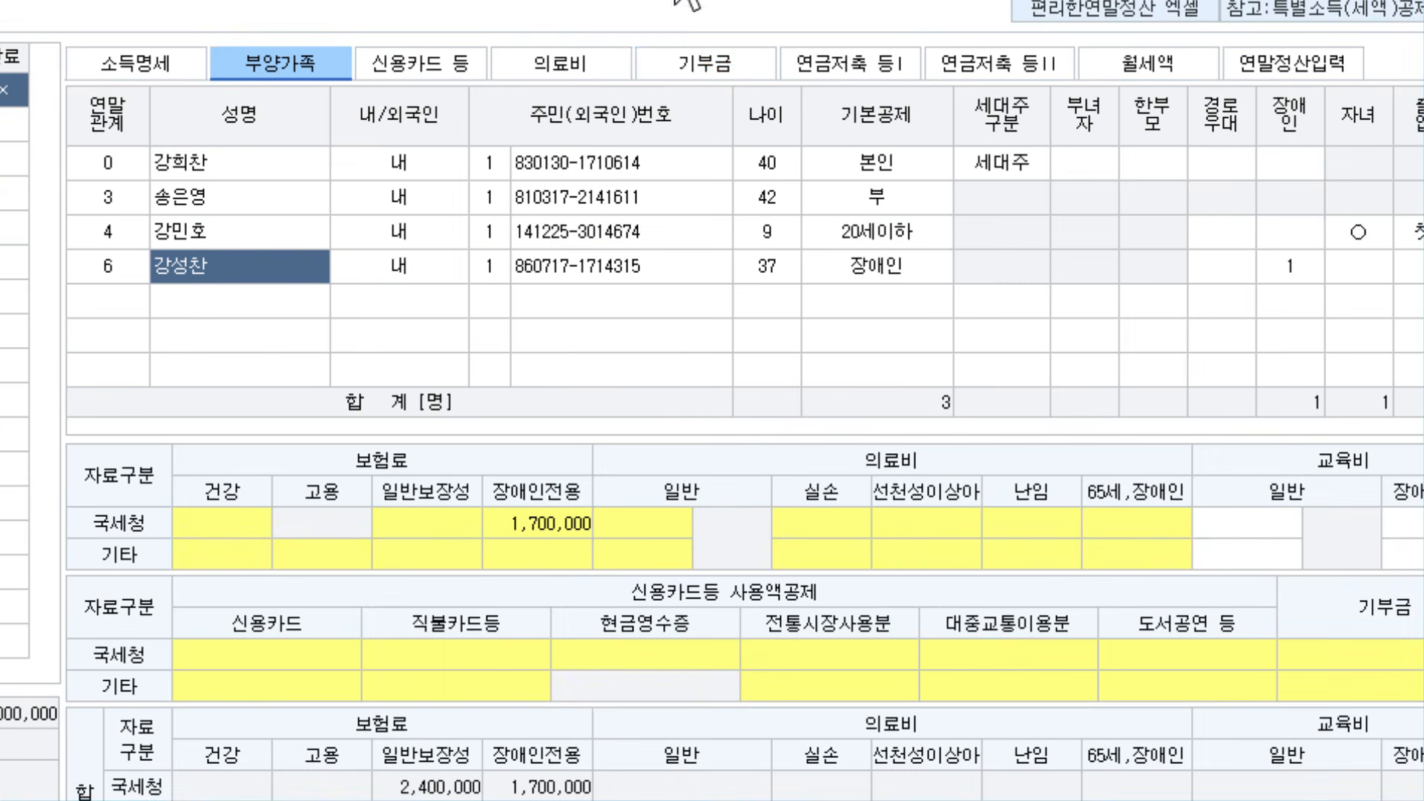
On the 의료비 tab, add the taxpayer's row with 증빙코드 1 and 2,600,000
left_click(582, 70)
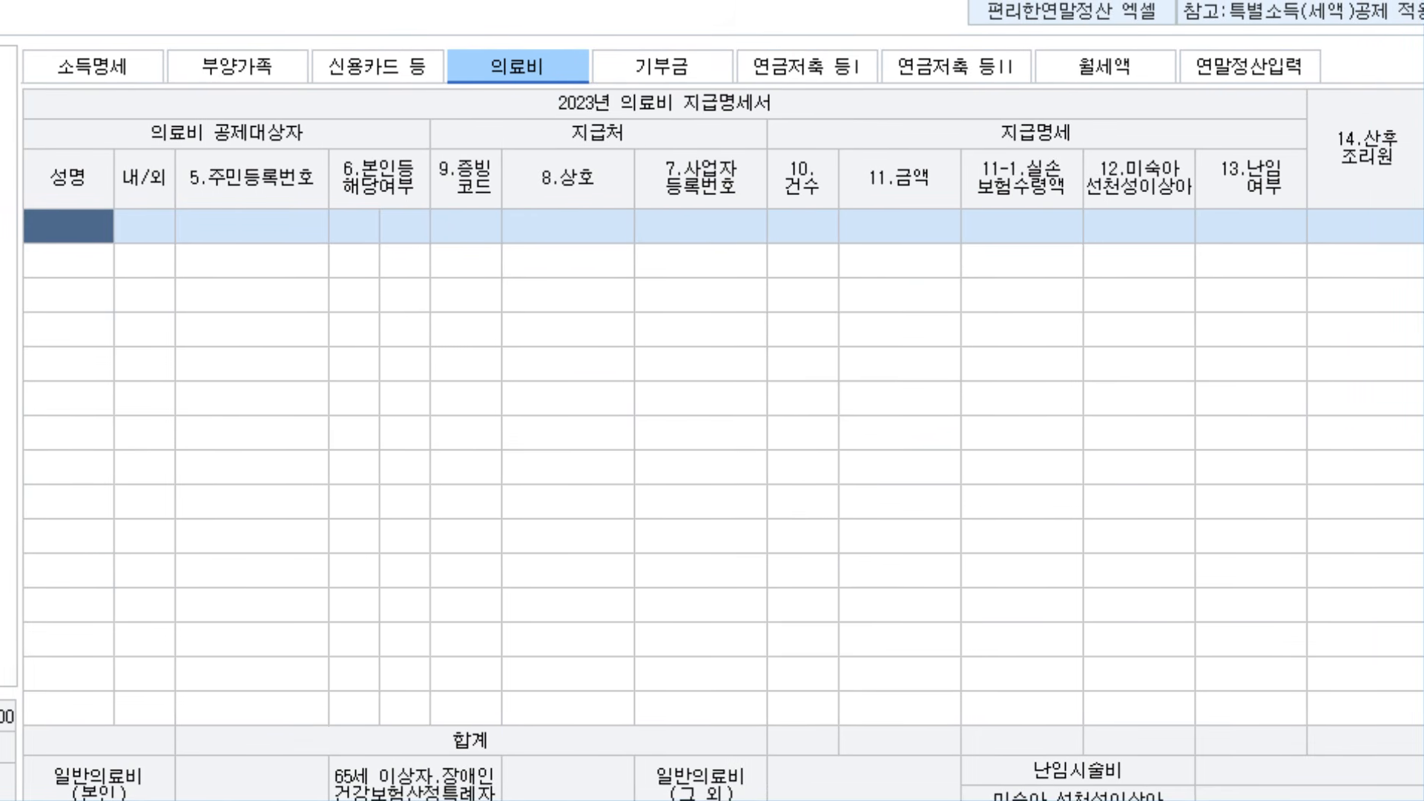
key("F2")
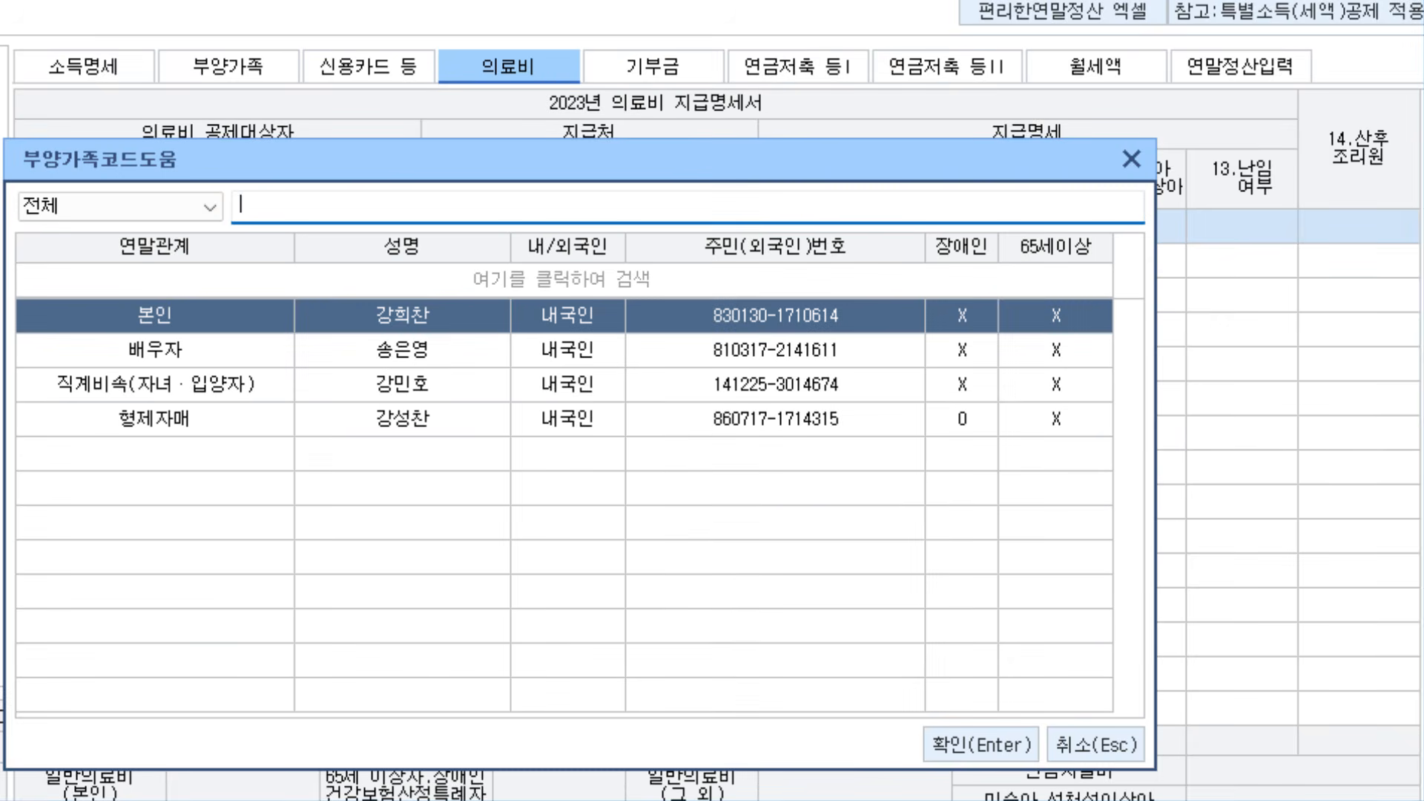
key("Return")
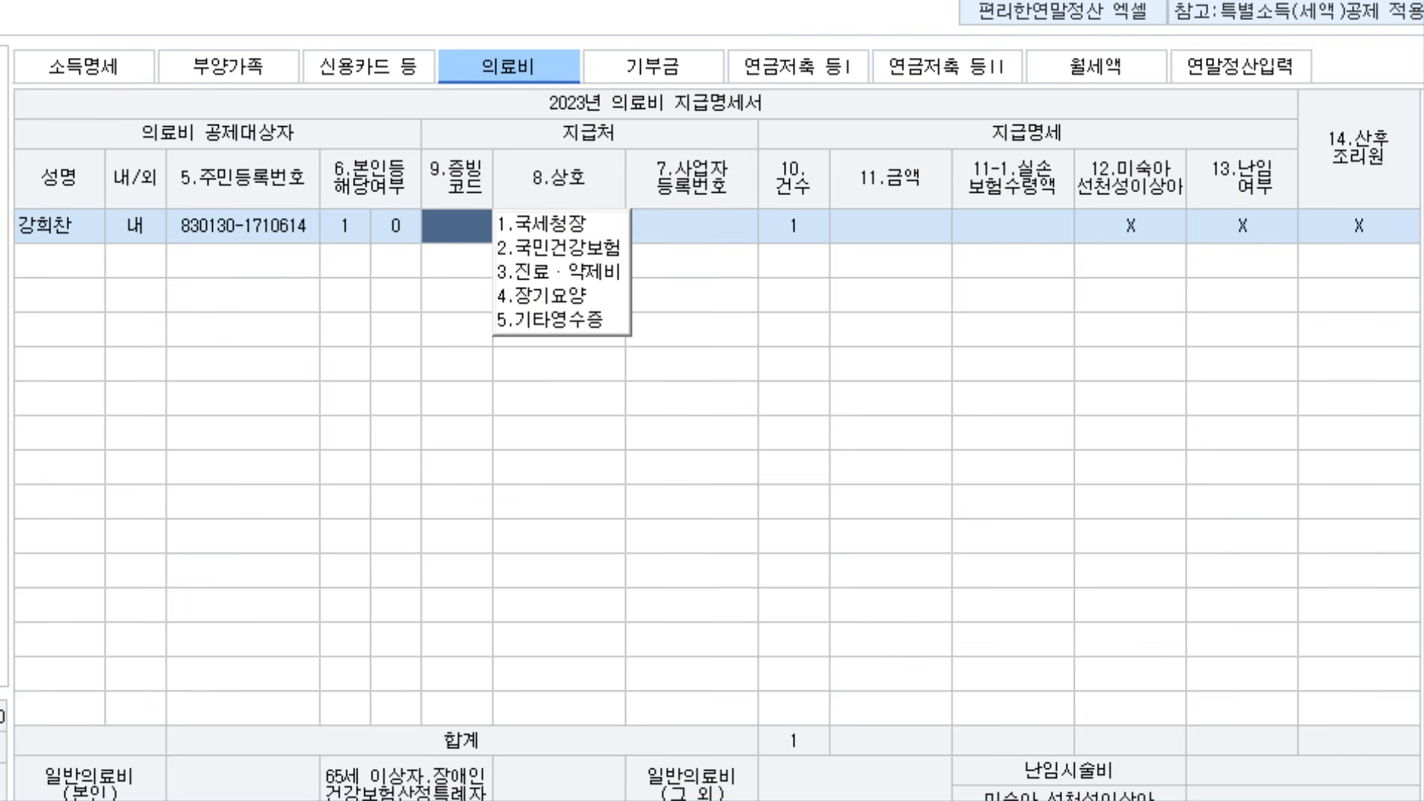
type("1")
key("Return")
key("Return")
key("Return")
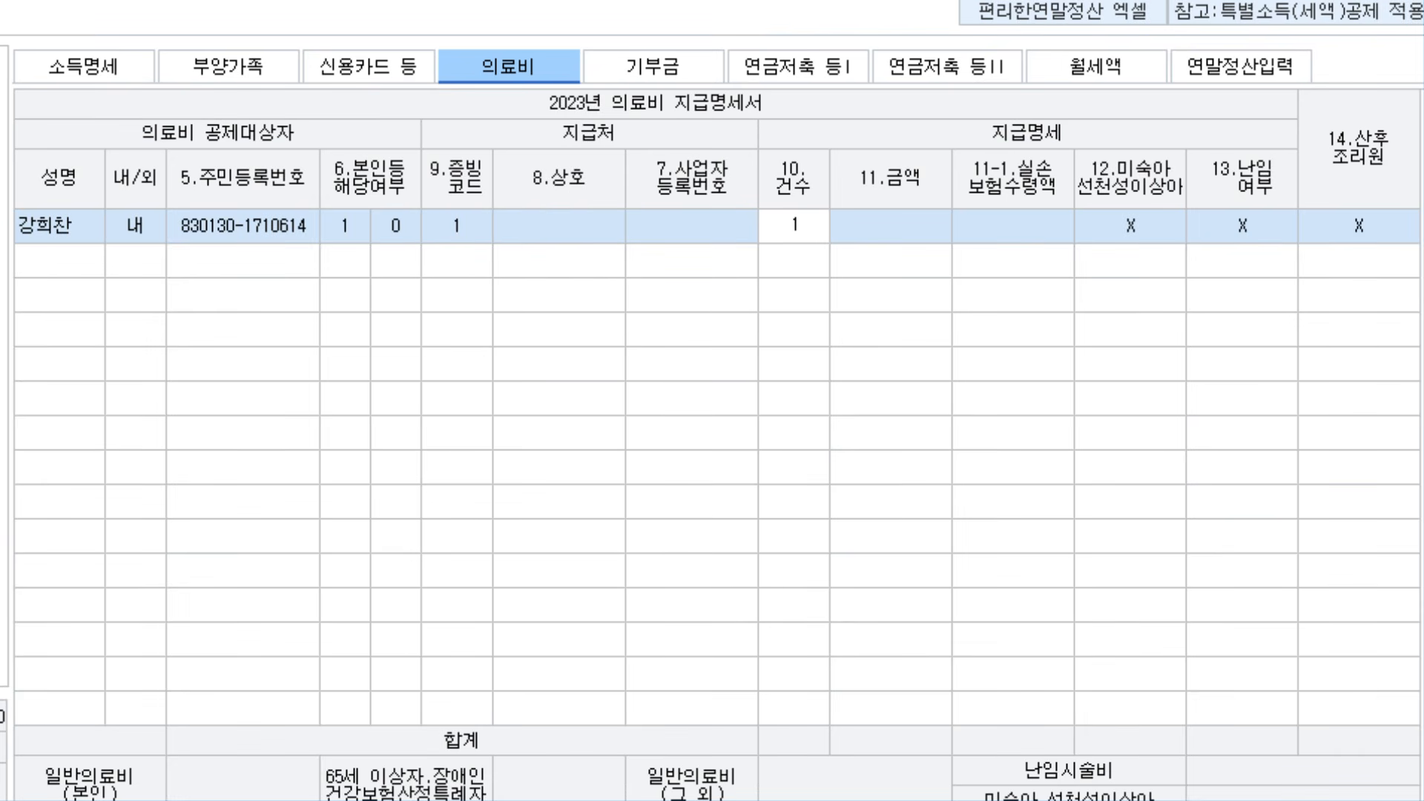
key("Return")
type("2600000")
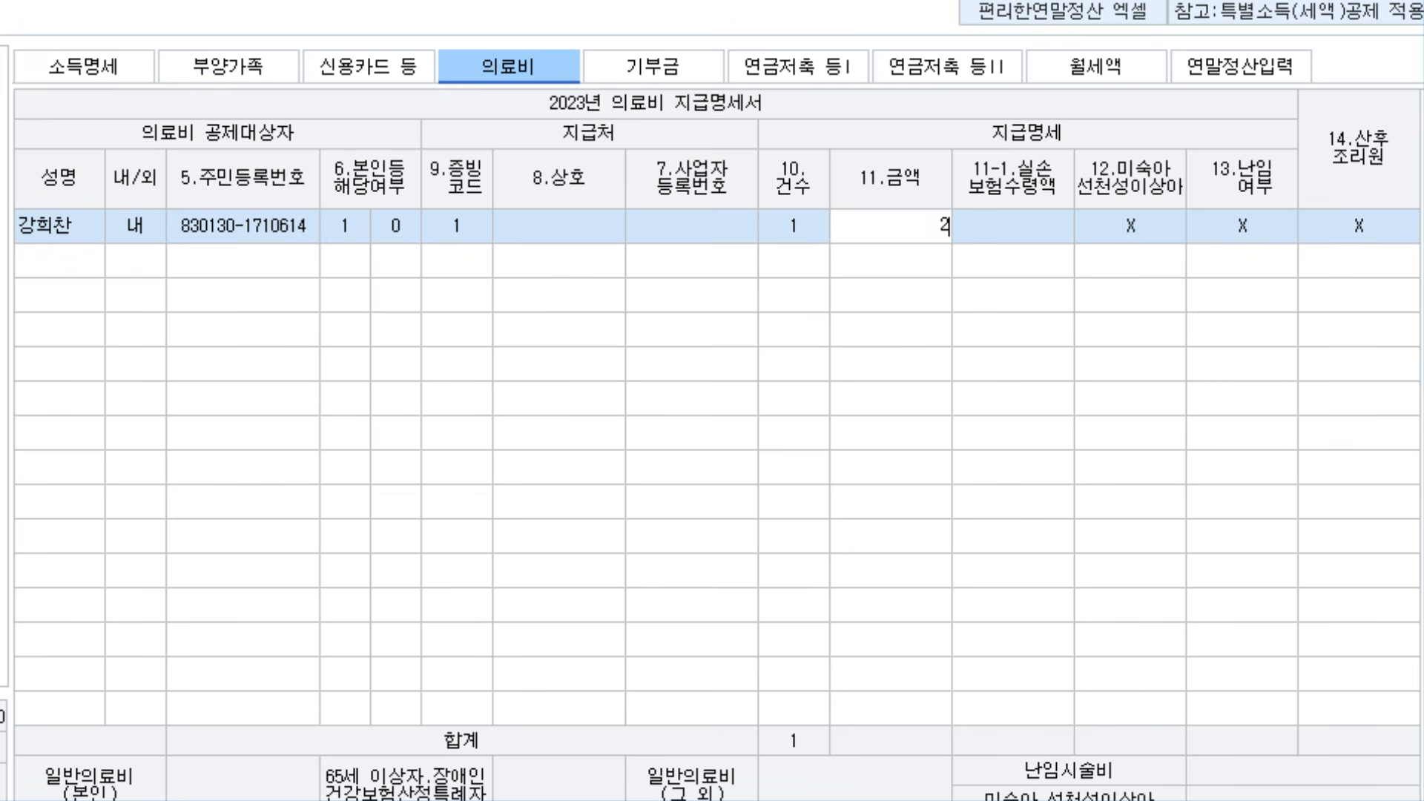
key("Return")
key("Return")
key("Return")
key("Return")
key("Return")
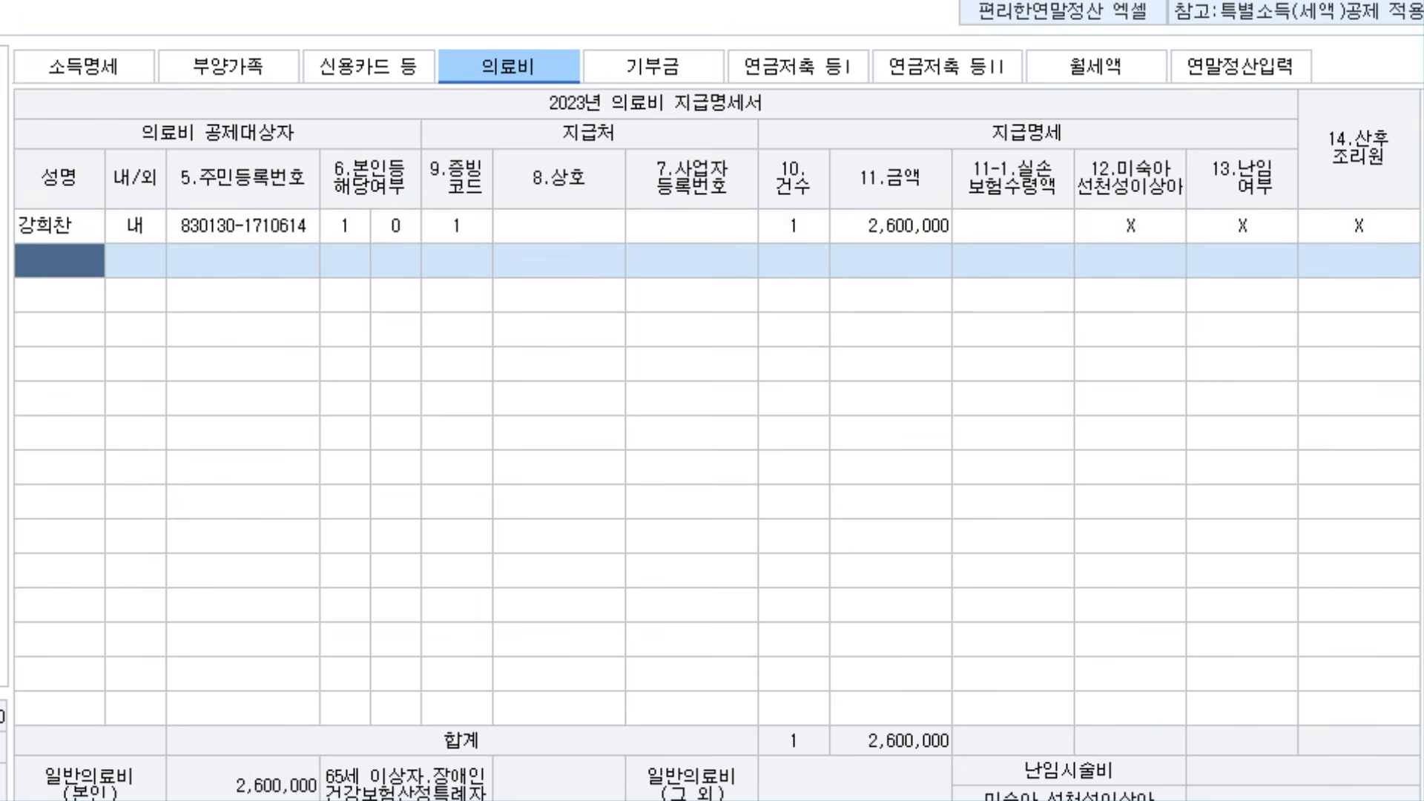
Add the spouse's row with code 1 and 2,500,000, flagged as infertility treatment
key("F2")
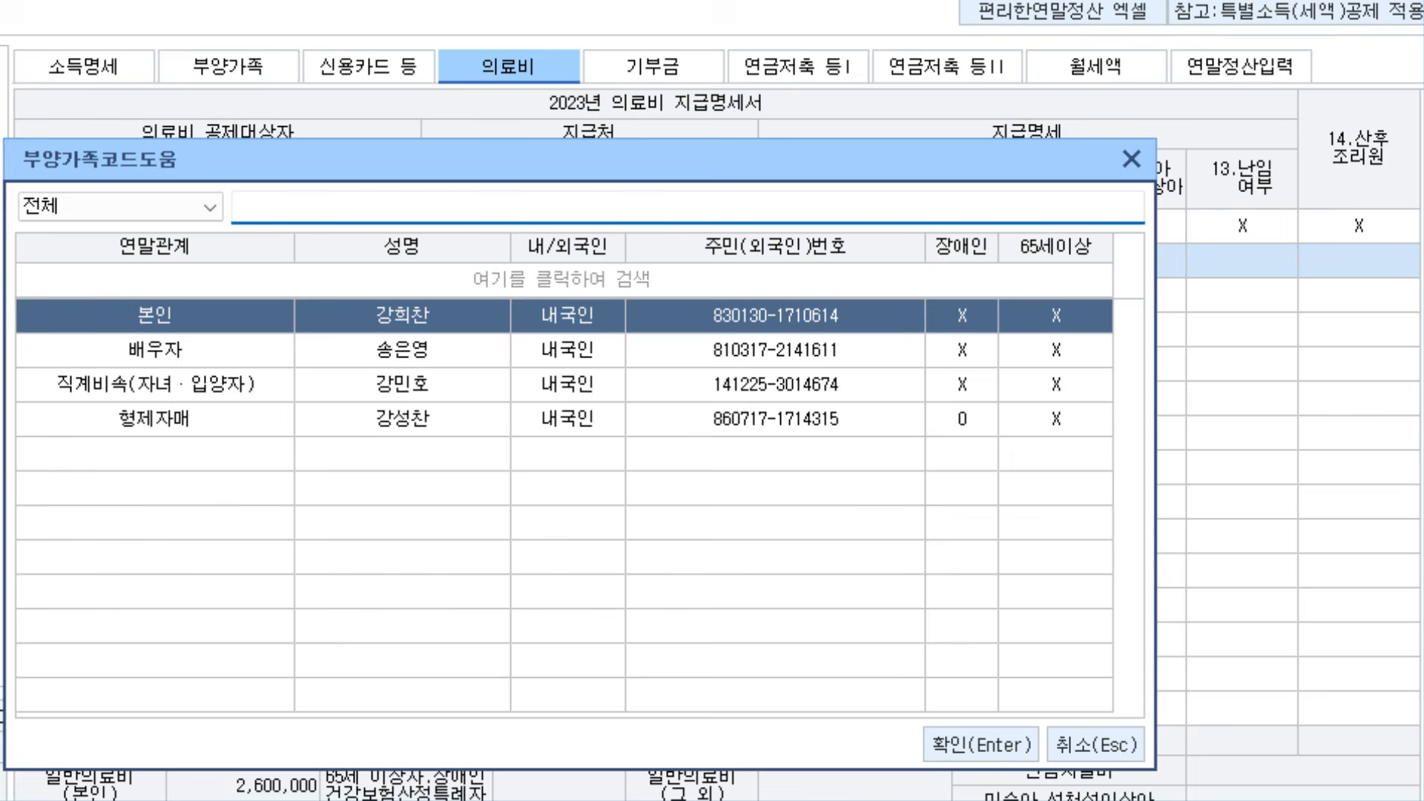
key("Down")
key("Return")
key("Return")
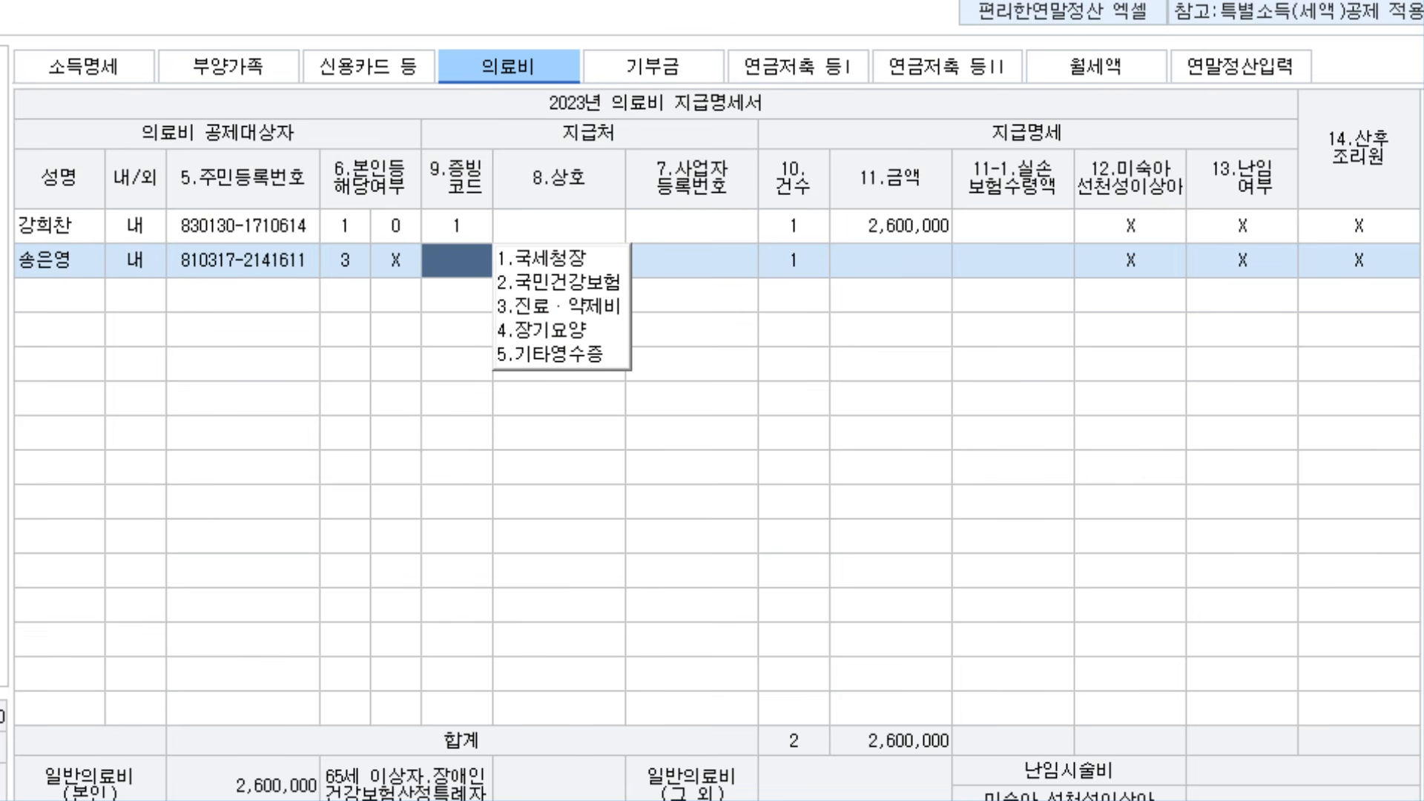
type("1")
key("Return")
key("Return")
key("Return")
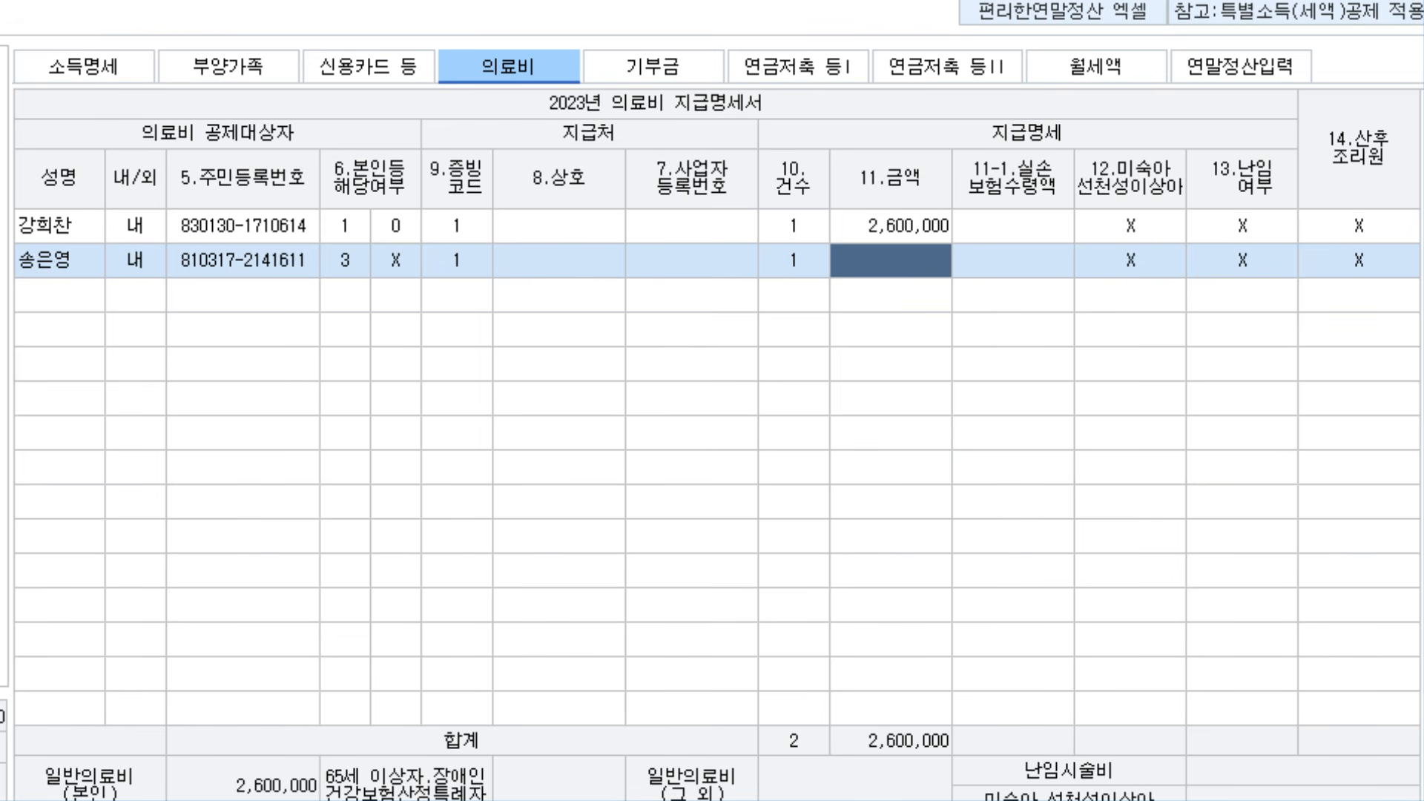
type("2,500,000")
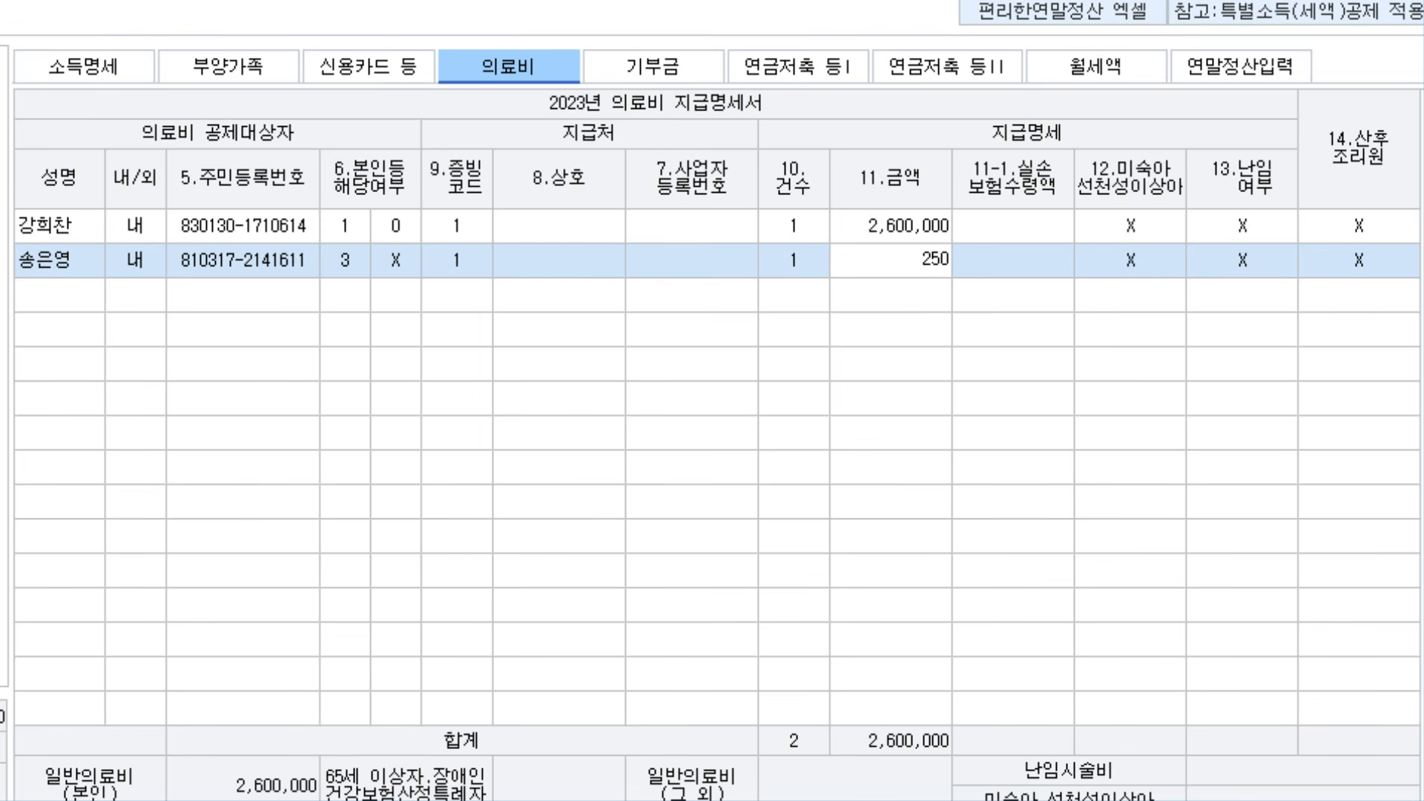
key("Return")
key("Return")
key("Return")
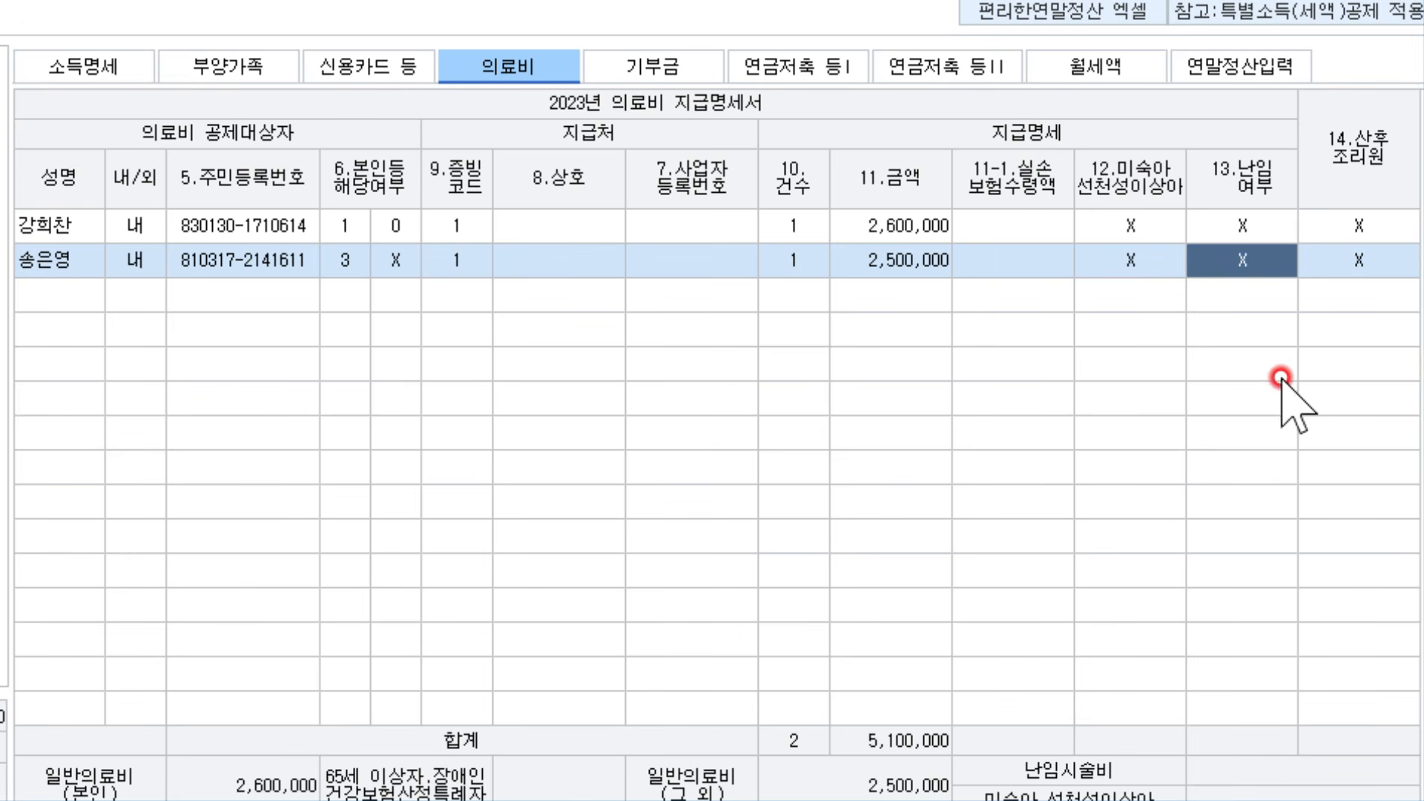
type("1")
key("Return")
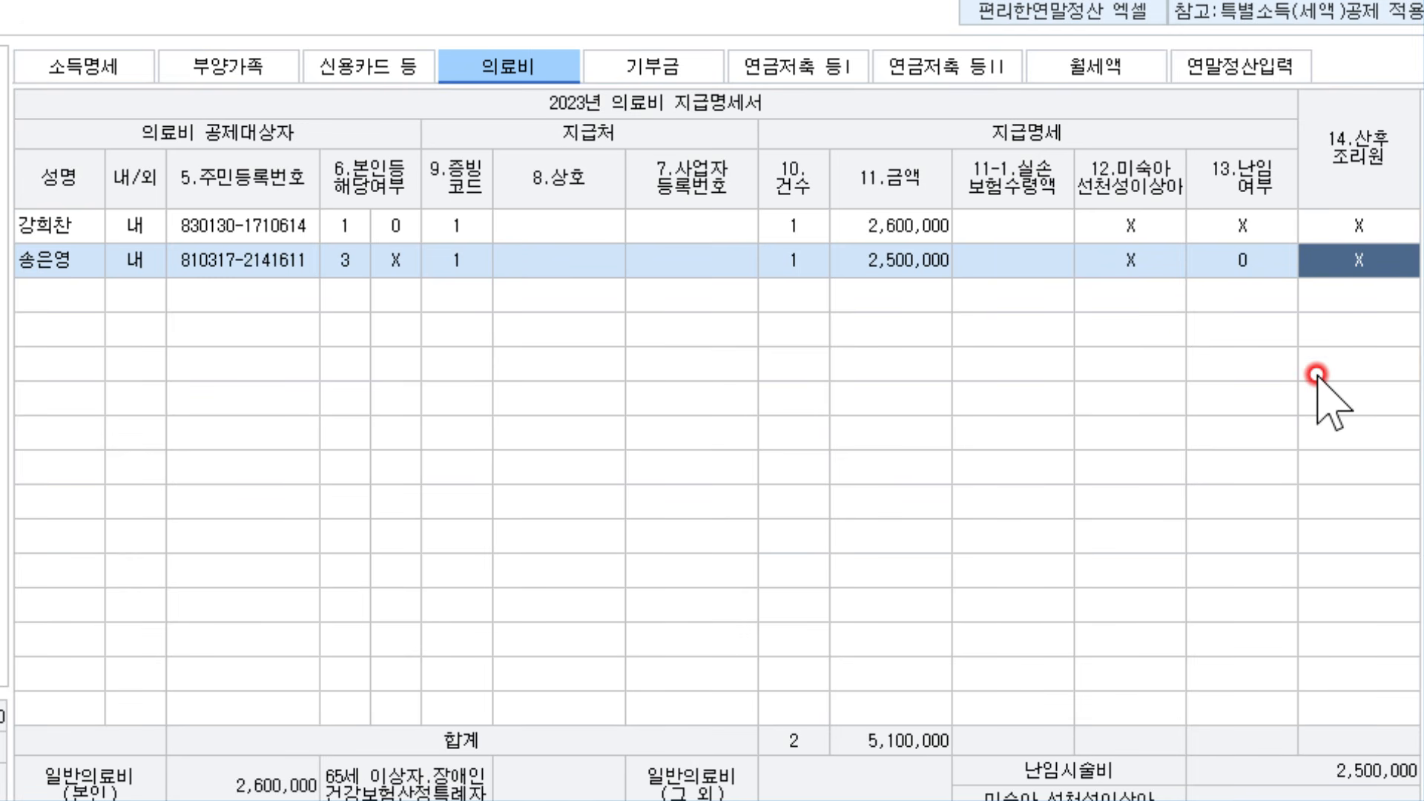
key("Left")
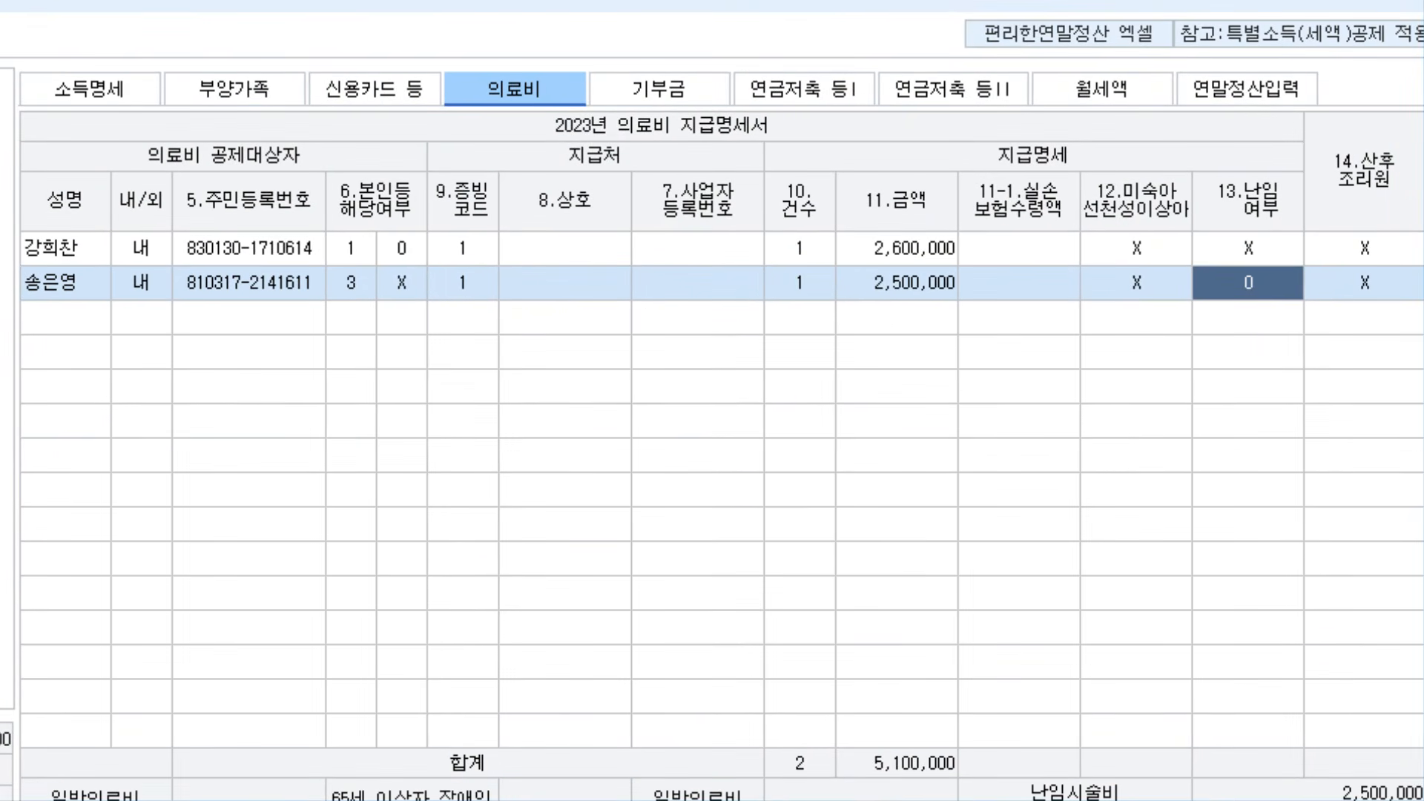
Start a medical row for the son with code 1, then delete it with F5
left_click(52, 320)
key("F2")
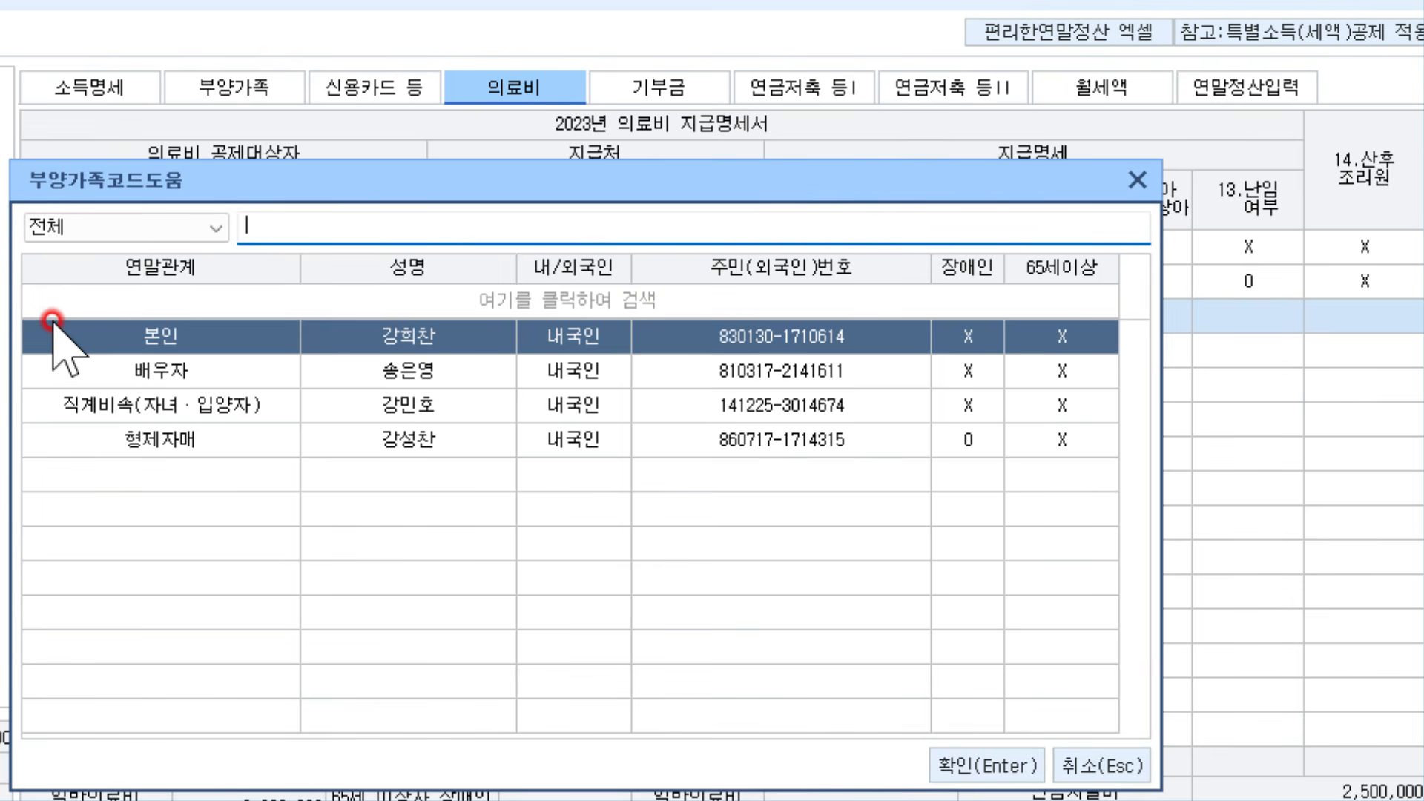
key("Down")
key("Down")
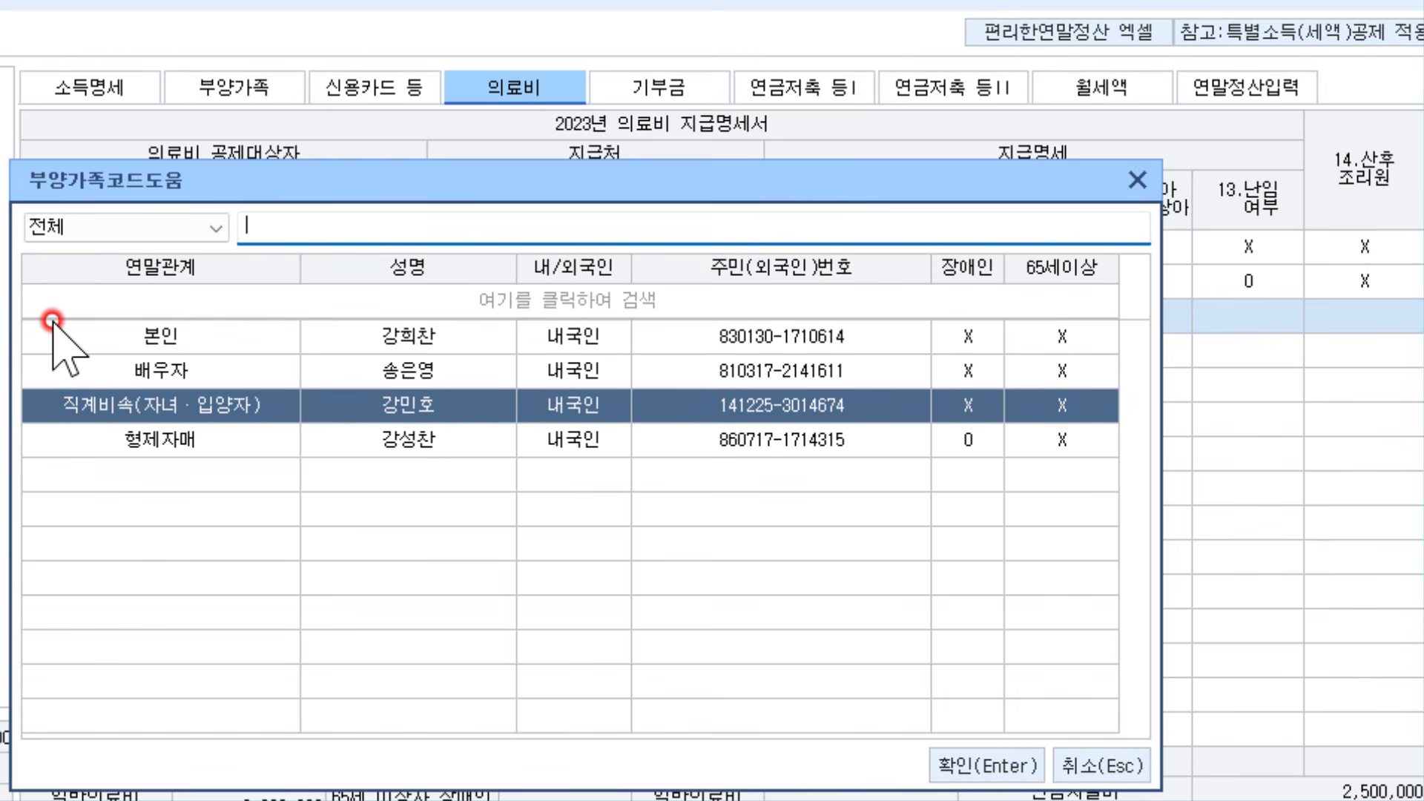
key("Return")
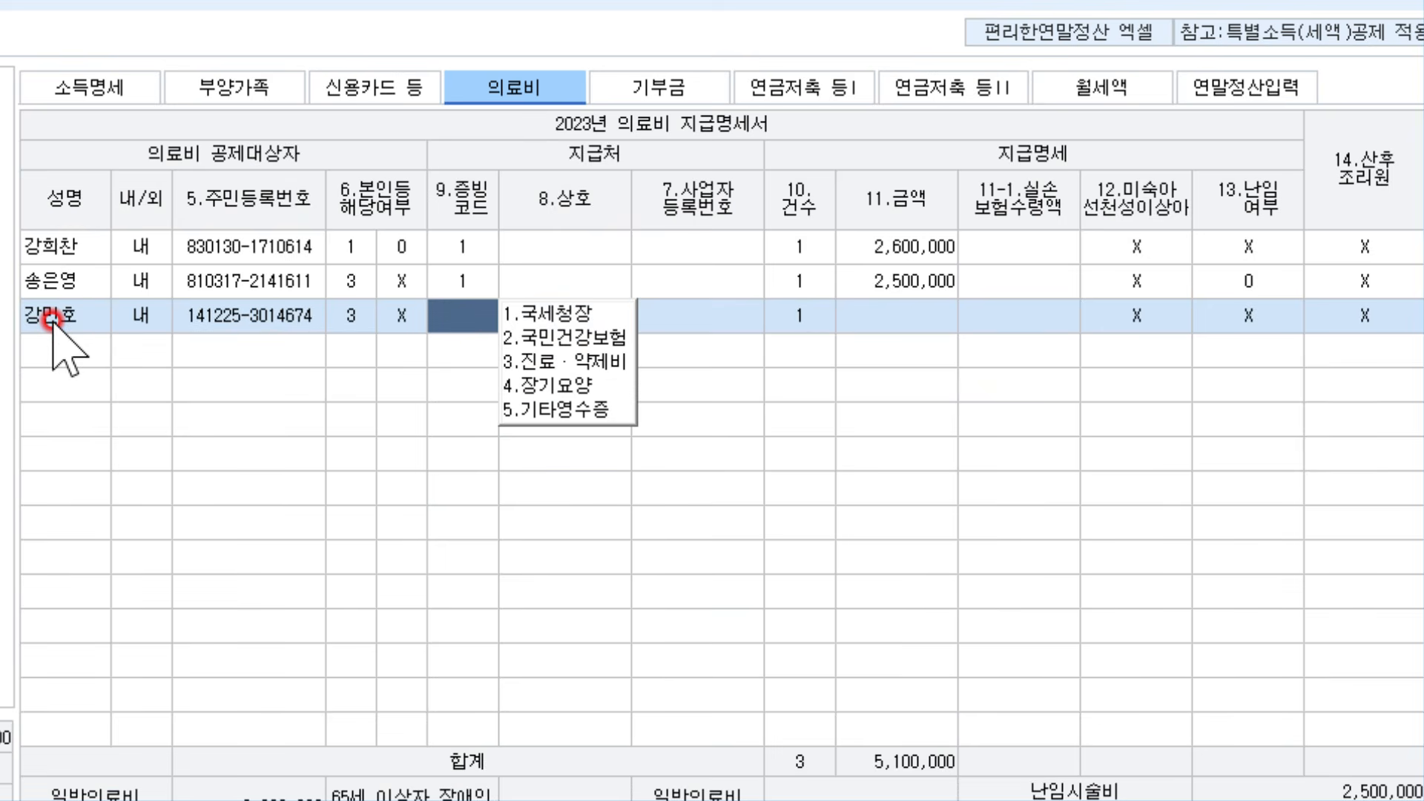
type("1")
key("Return")
key("Return")
key("Return")
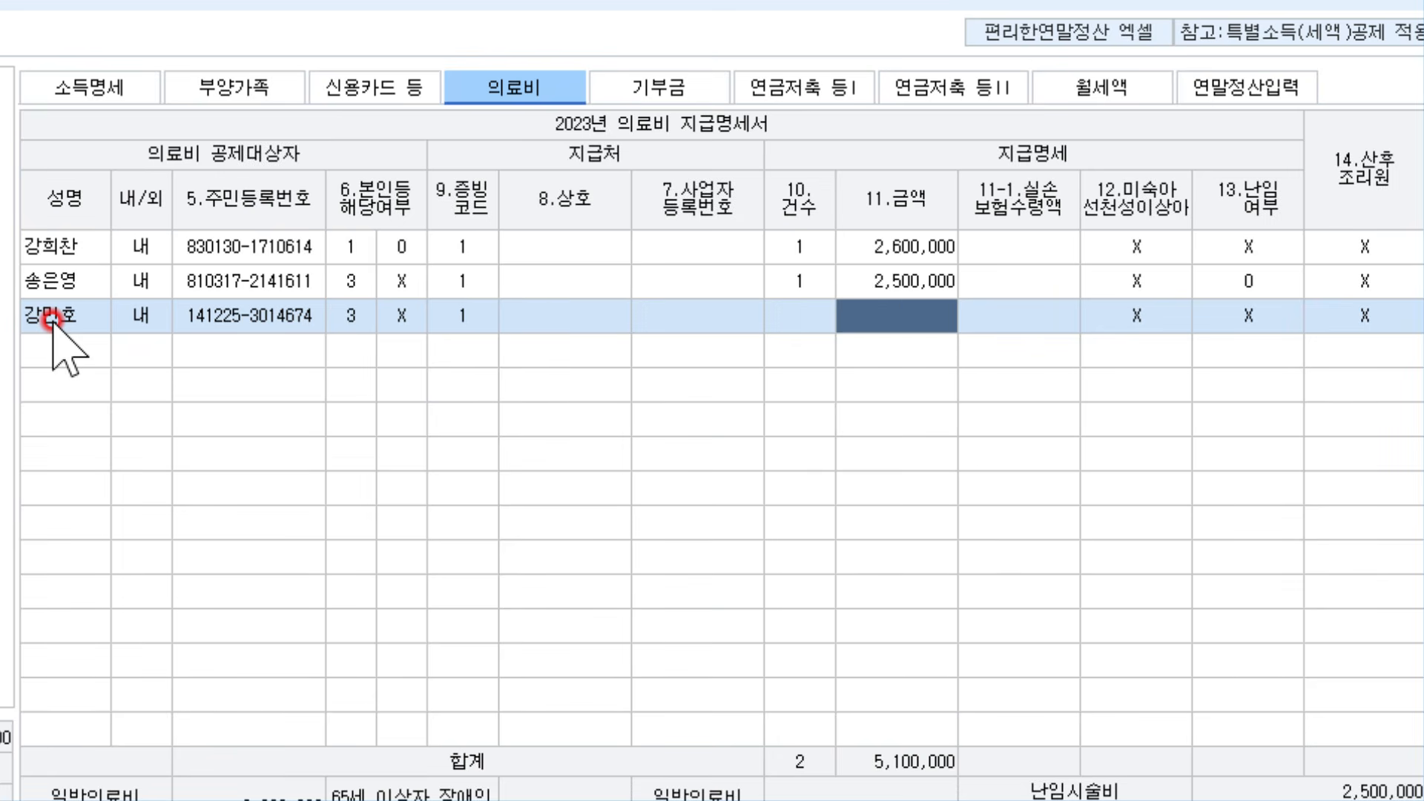
key("Left")
key("Left")
key("Left")
key("Left")
left_click(796, 328)
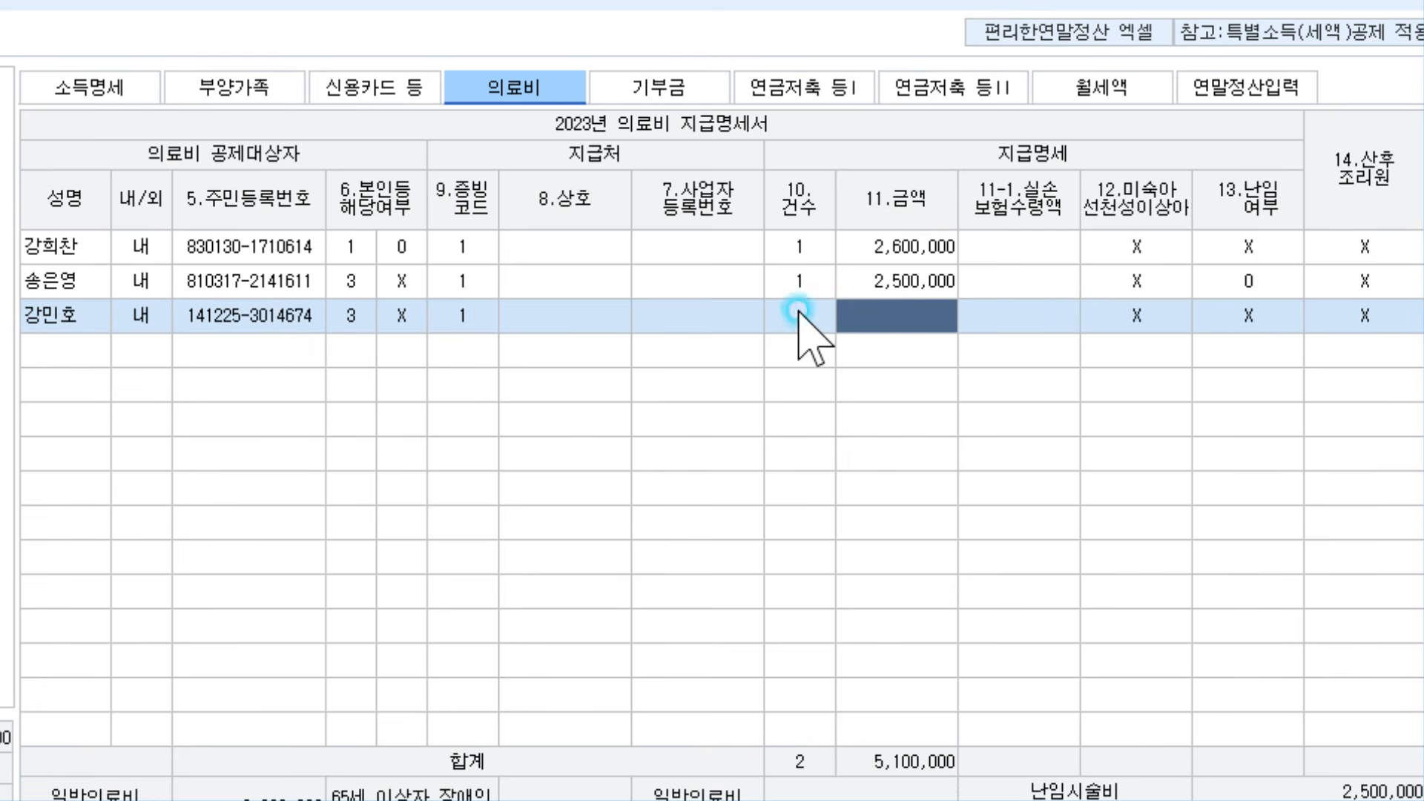
left_click(796, 320)
left_click(796, 320)
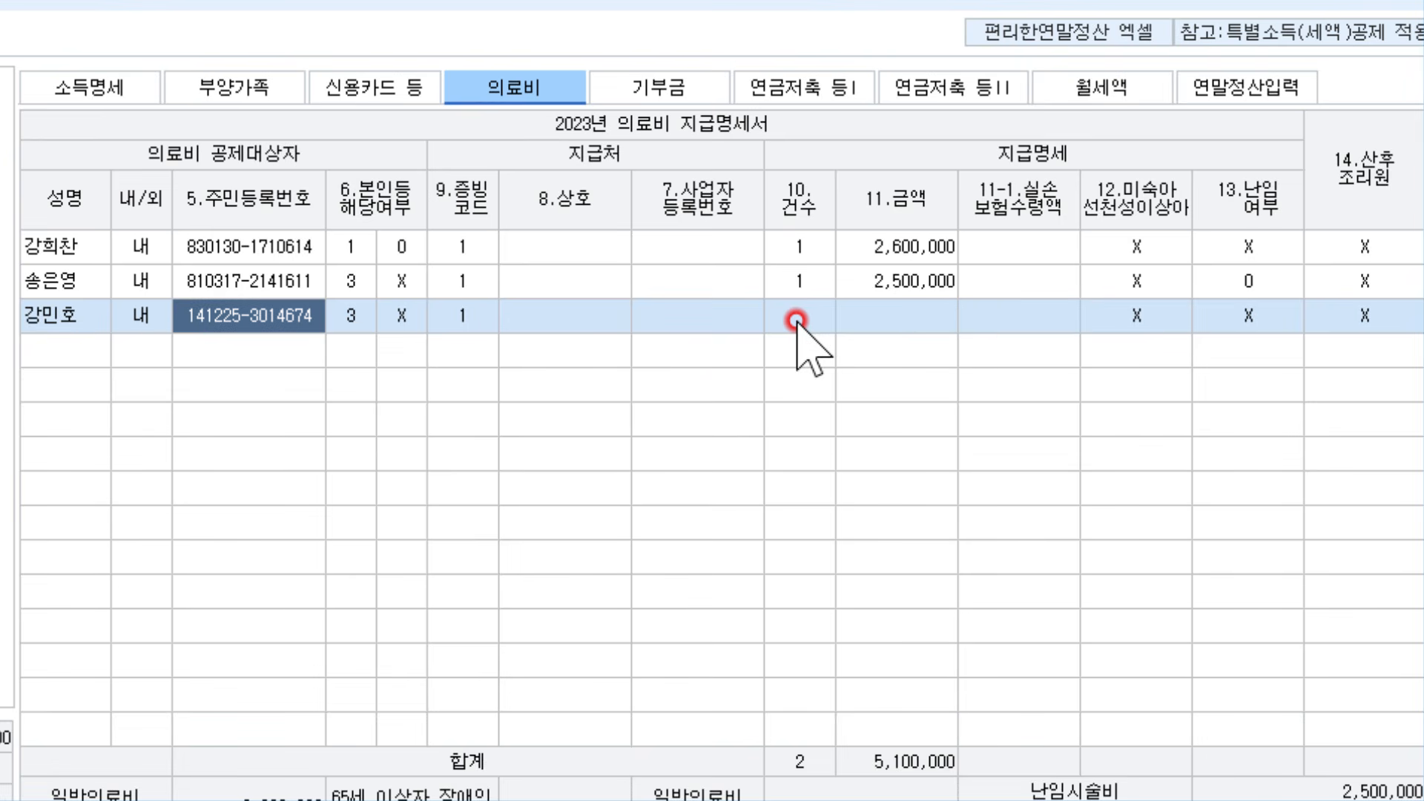
key("F5")
key("Return")
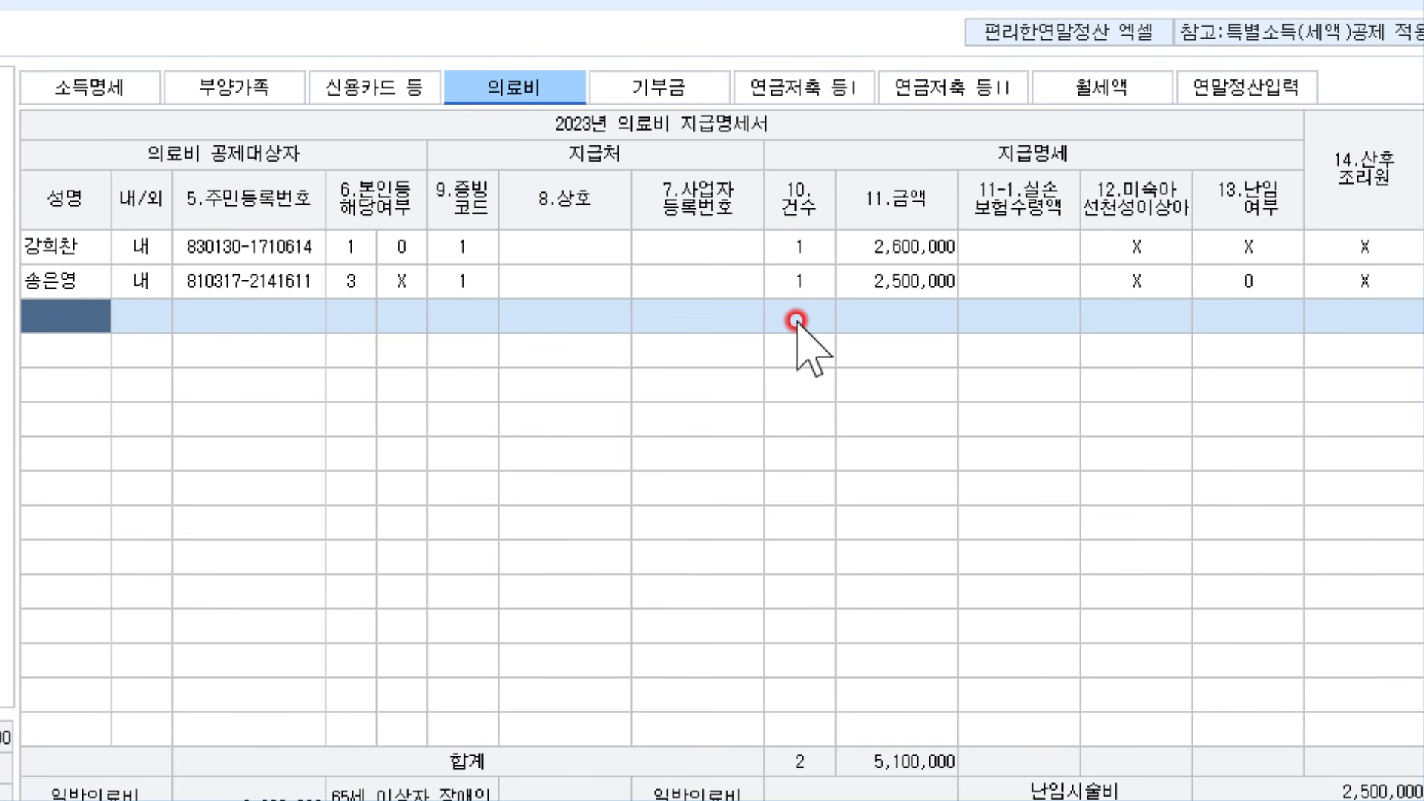
Re-add the son's medical row with code 1, one case and 1,200,000
key("F2")
key("Down")
key("Down")
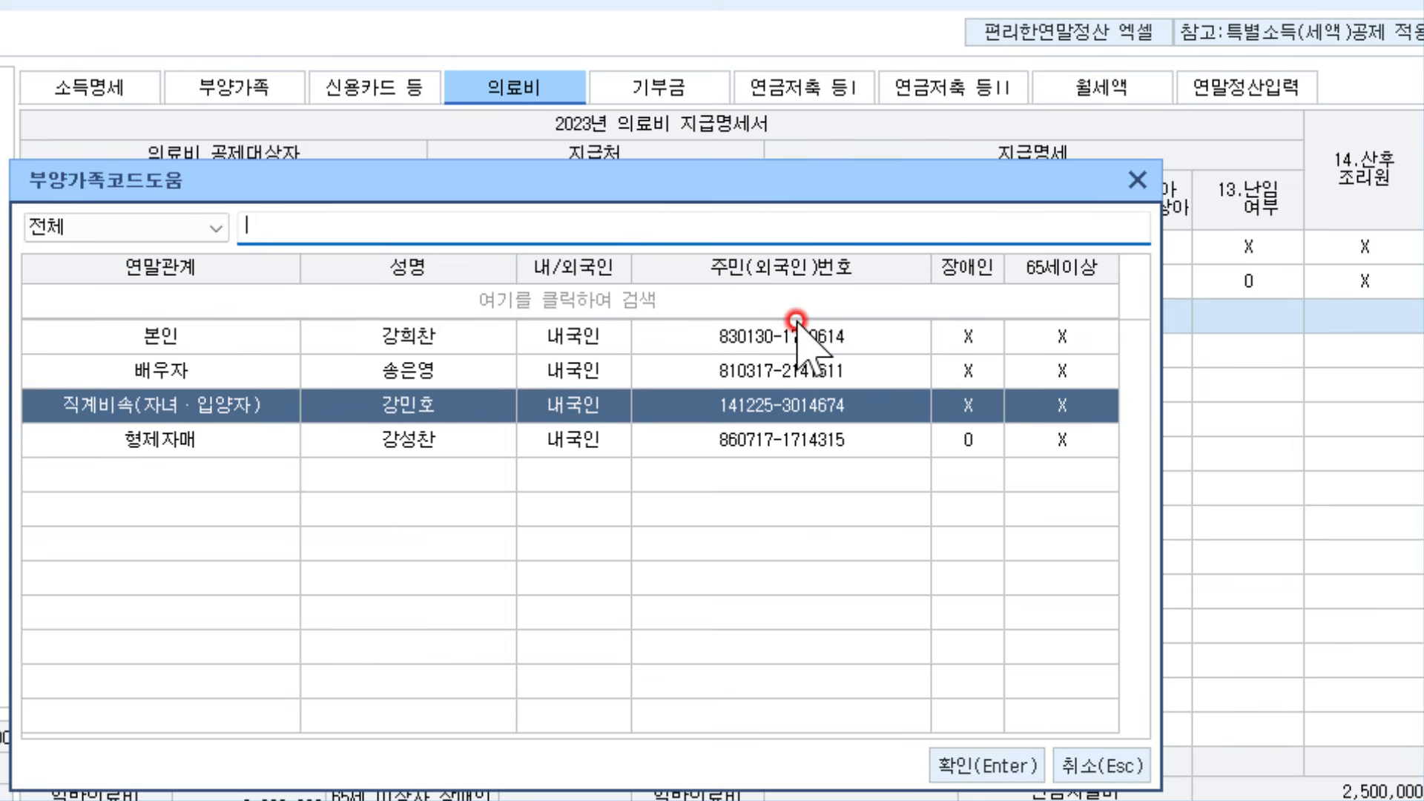
key("Return")
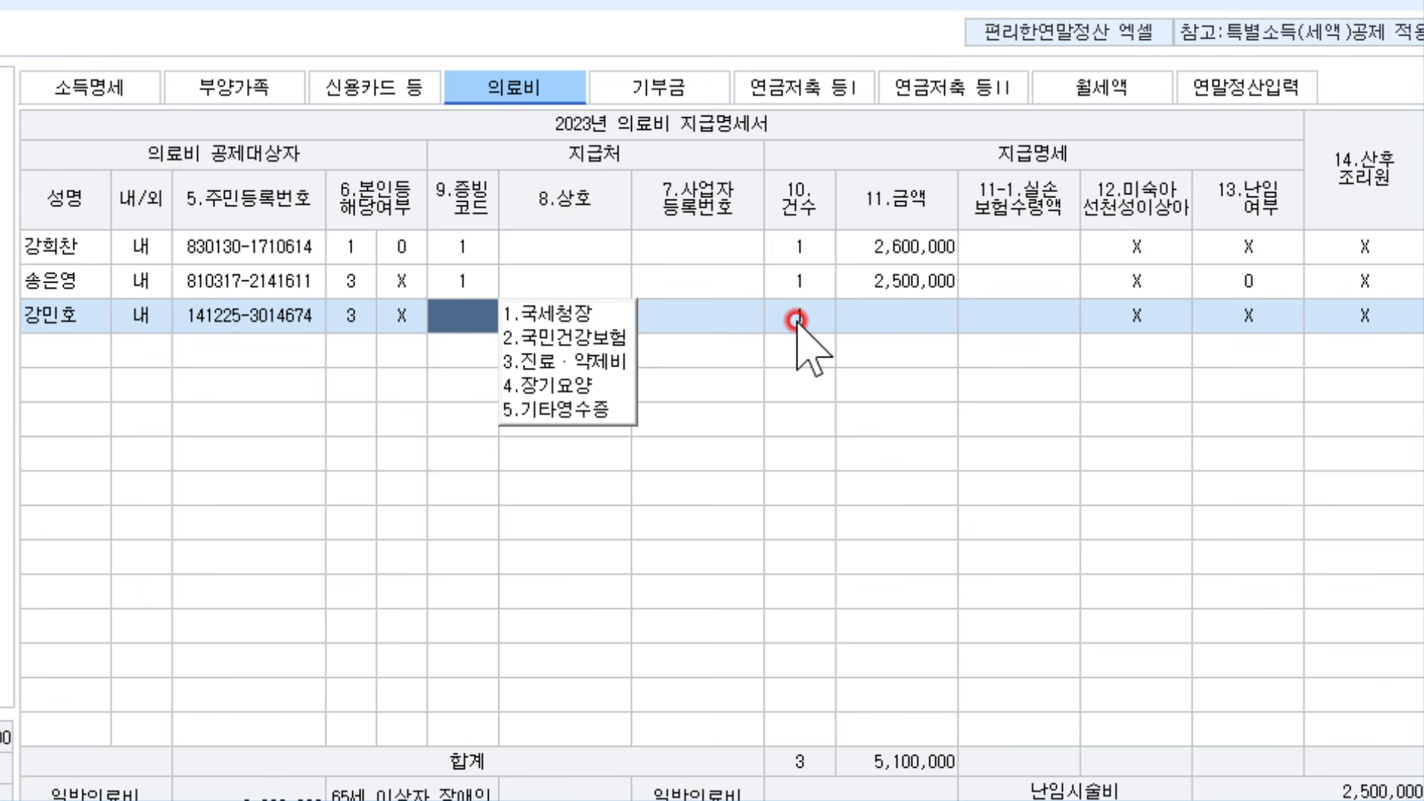
type("1")
key("Return")
key("Return")
key("Return")
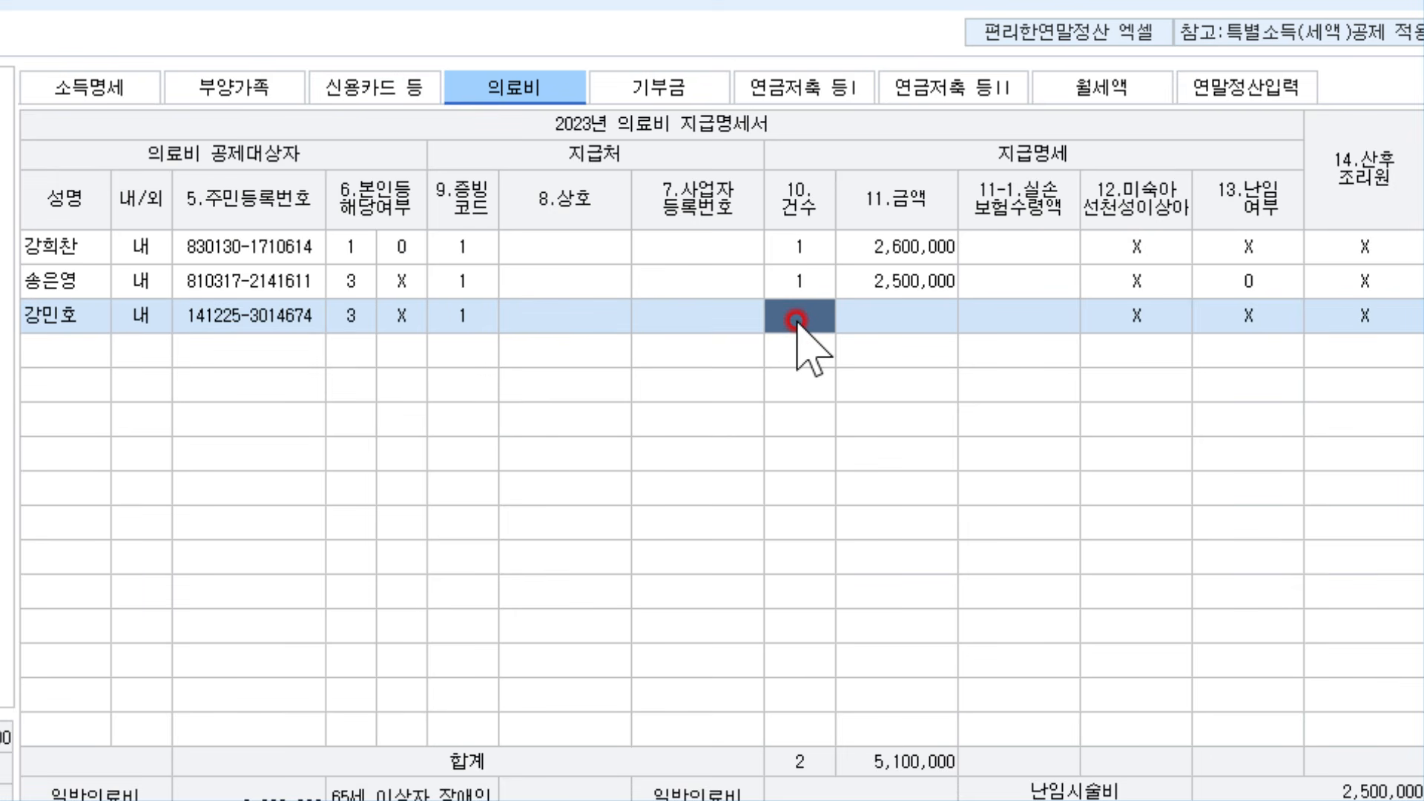
type("1")
key("Return")
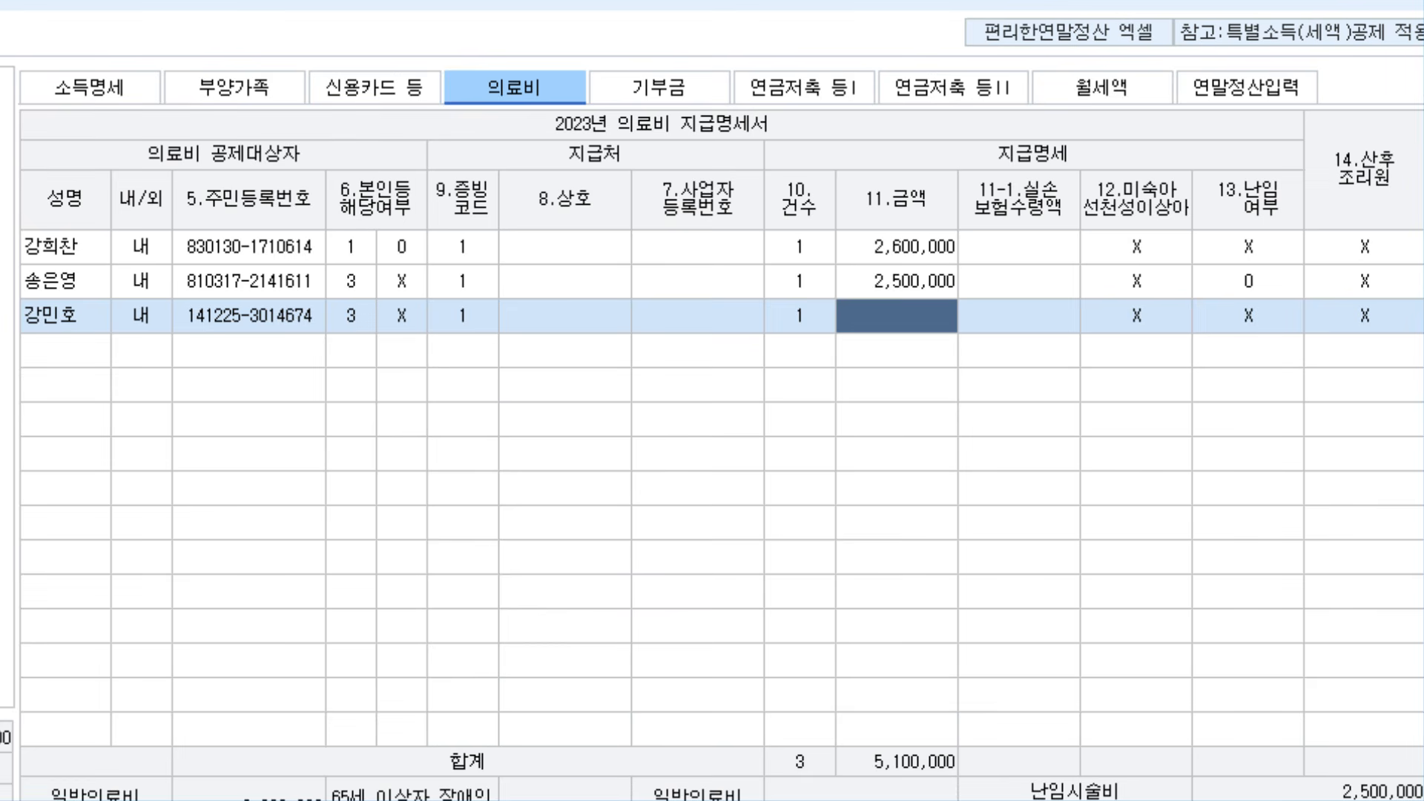
type("1200000")
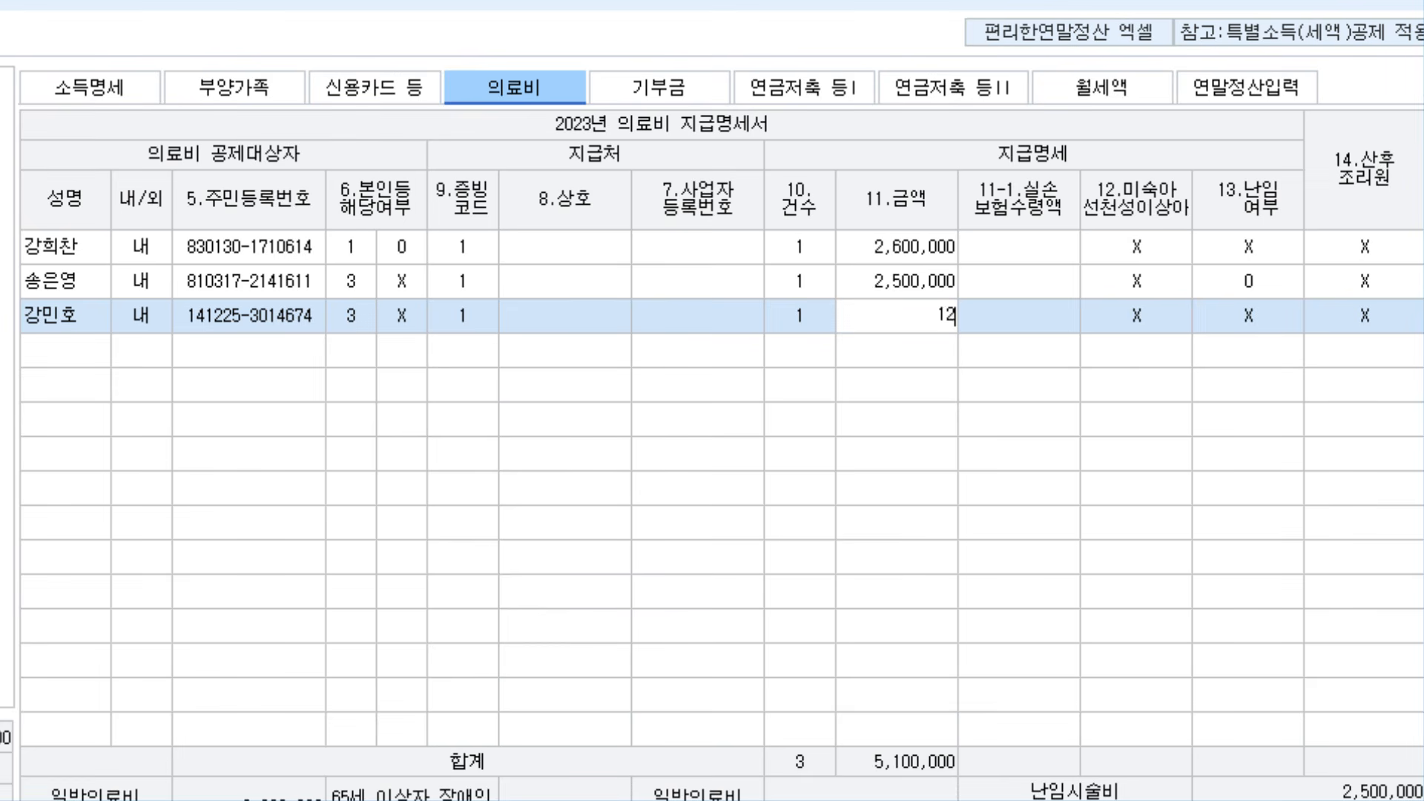
key("Return")
key("Return")
key("Return")
key("Return")
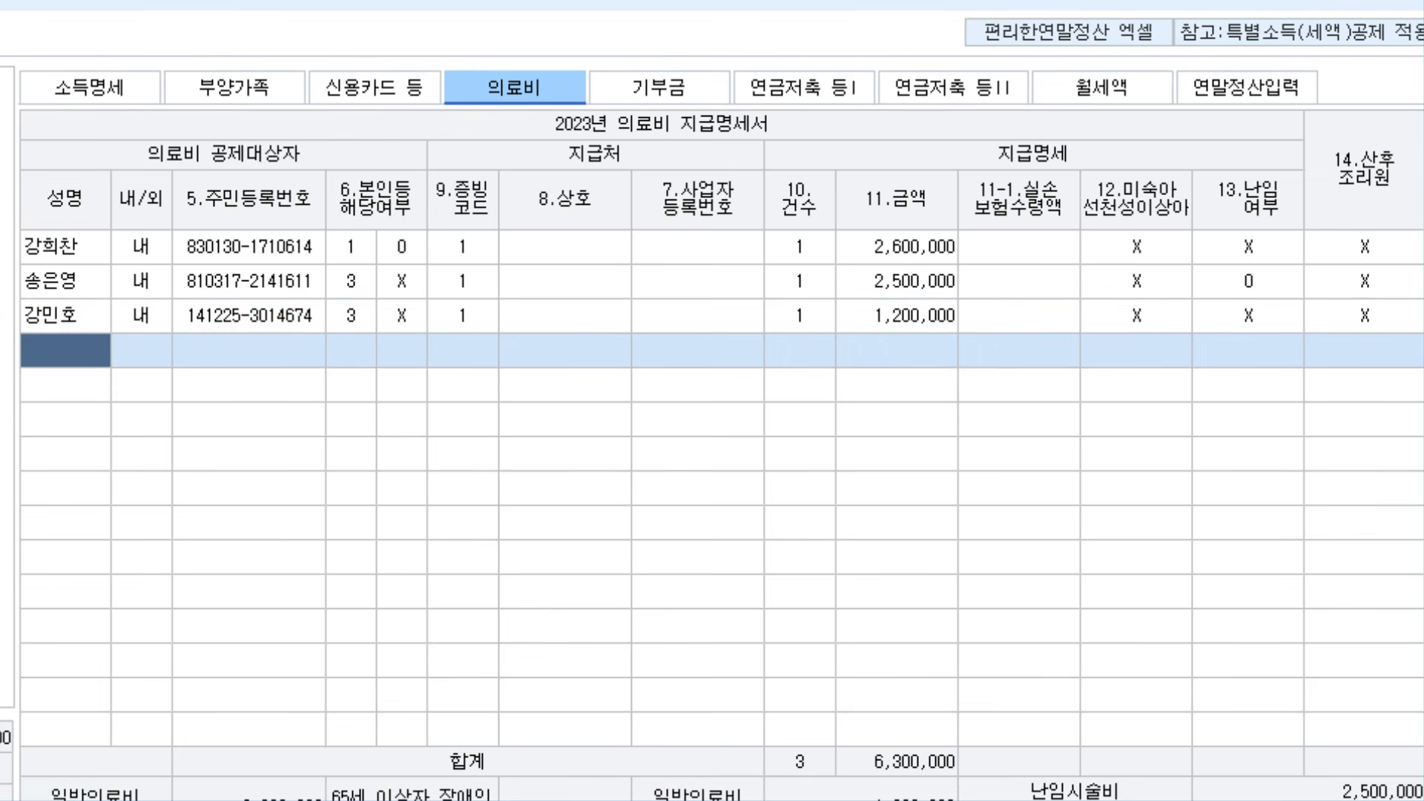
Add the disabled brother's medical row with code 1 and 3,100,000
key("F2")
key("Down")
key("Down")
key("Down")
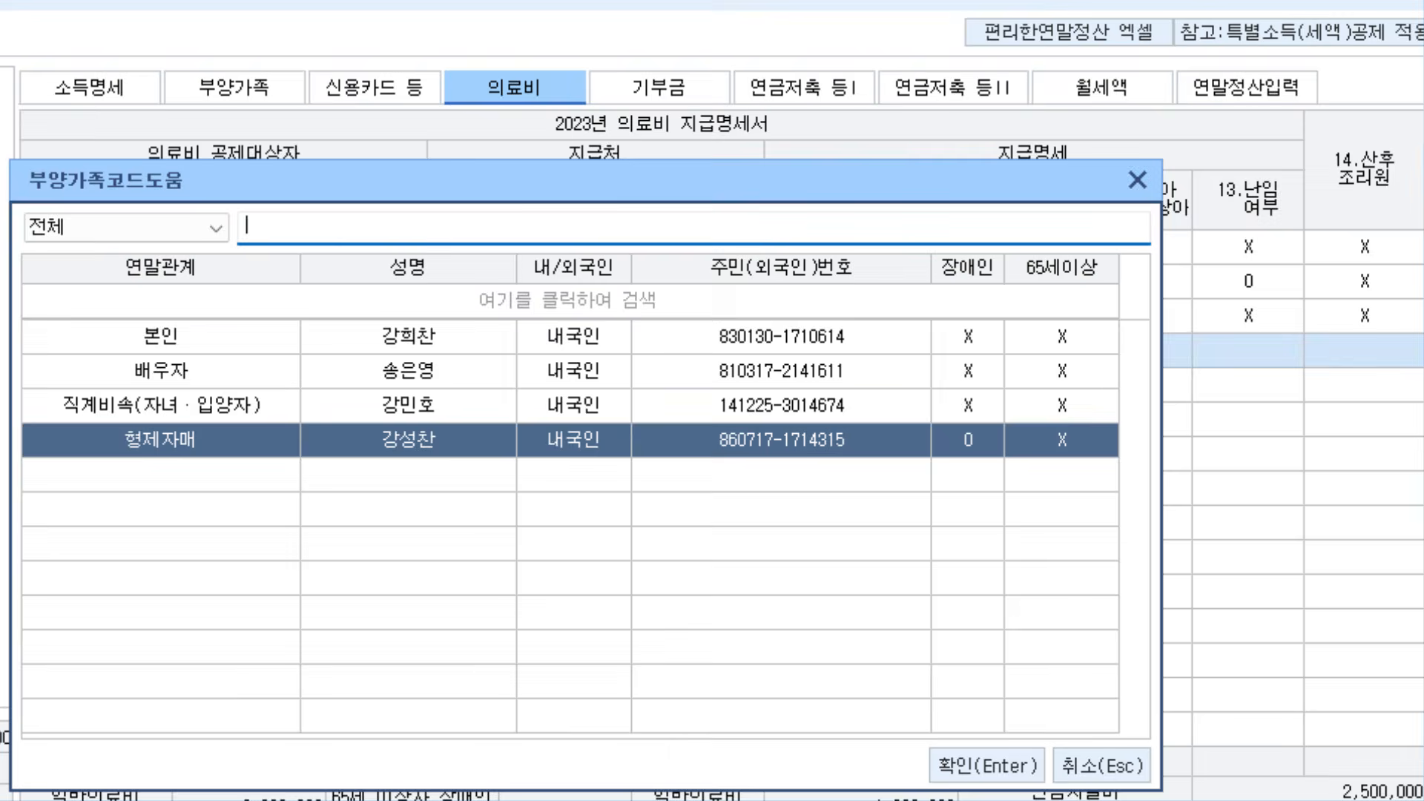
key("Return")
key("Return")
type("1")
key("Return")
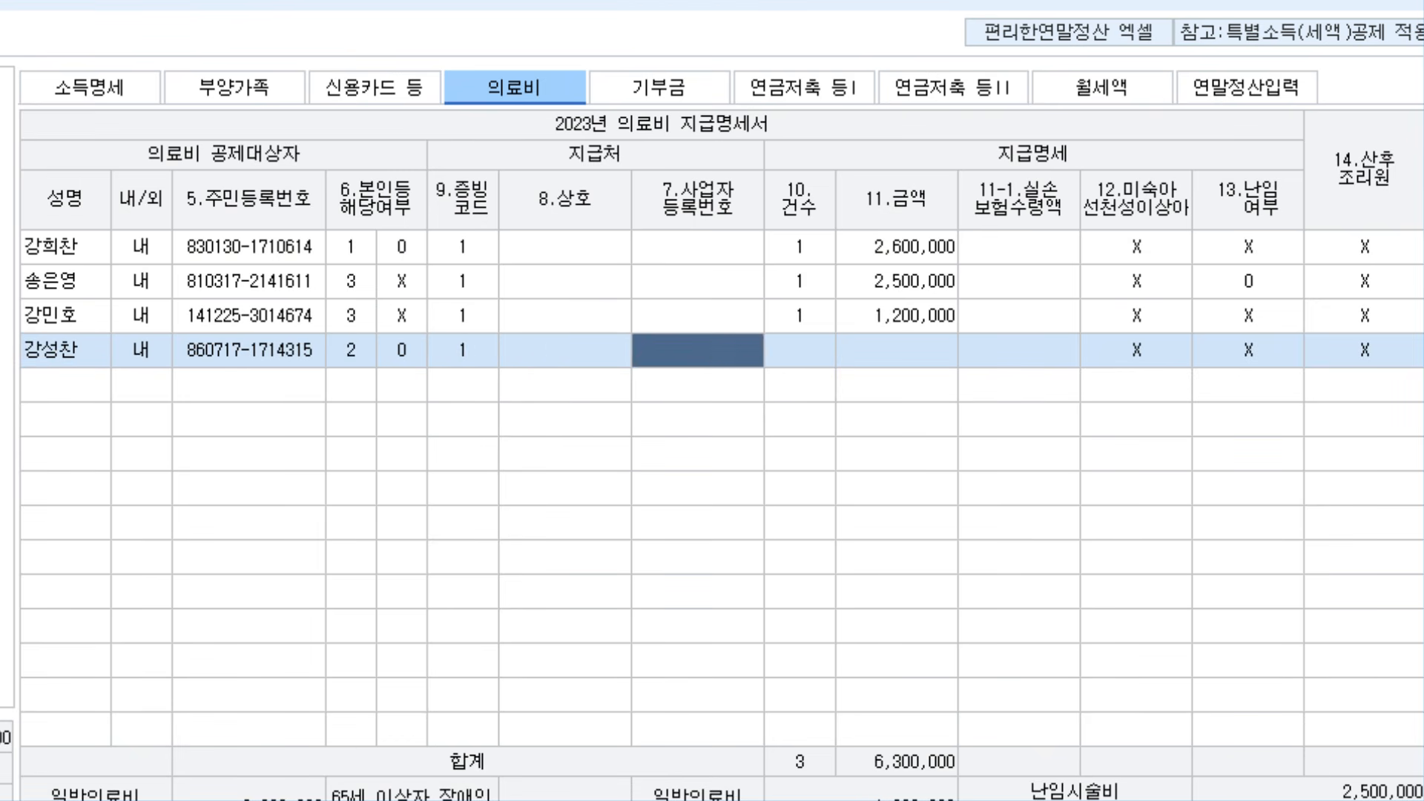
key("Return")
type("1")
key("Return")
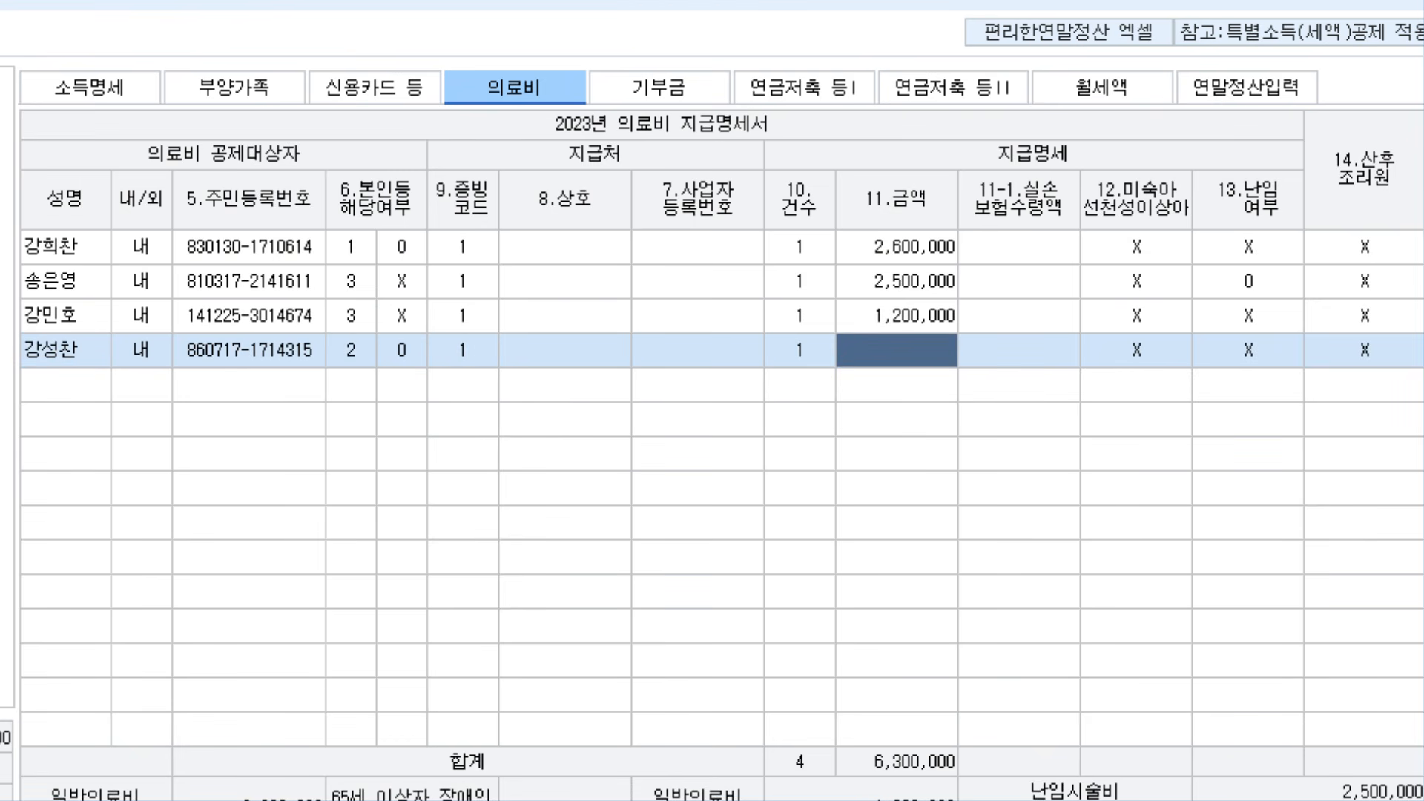
type("3100000")
key("Return")
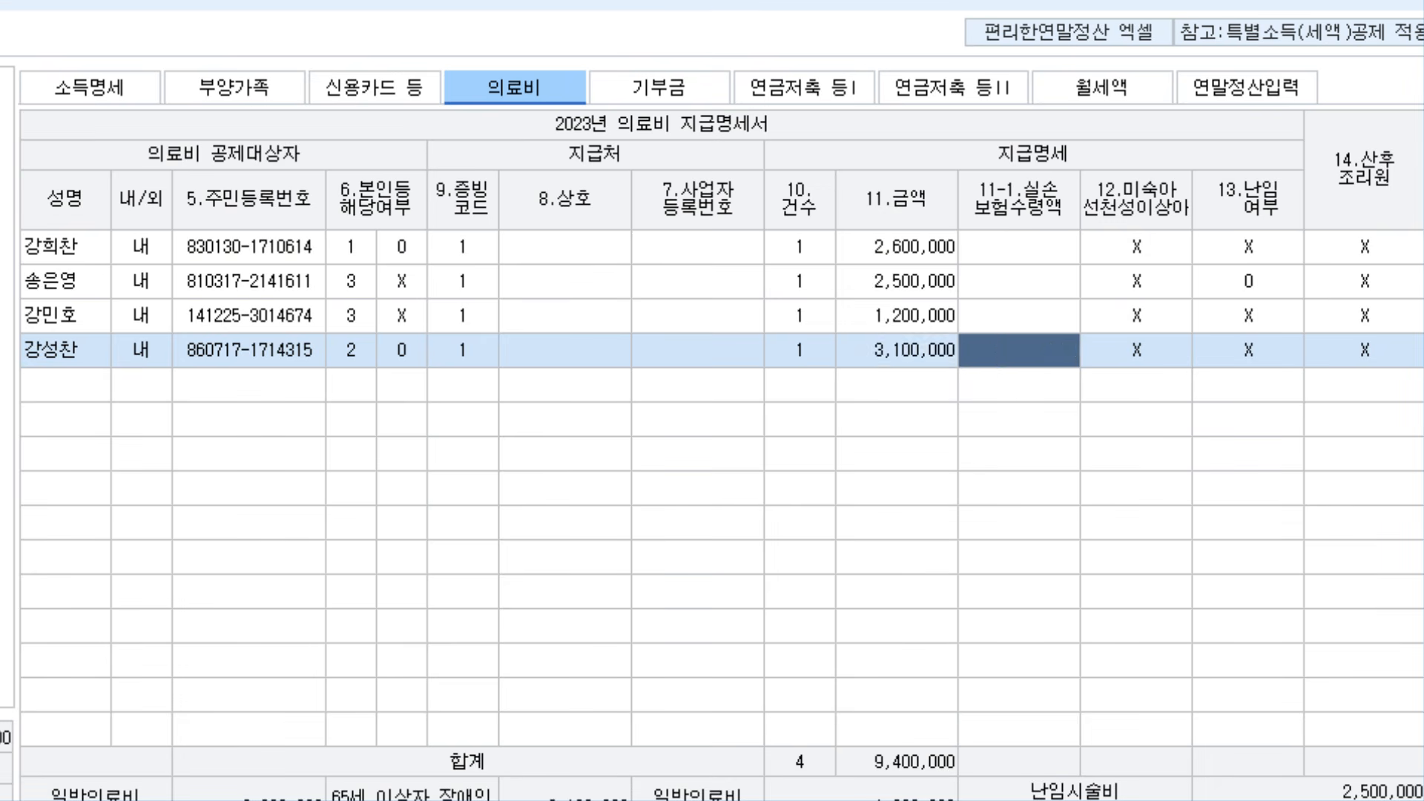
key("Return")
key("Return")
key("Return")
key("Return")
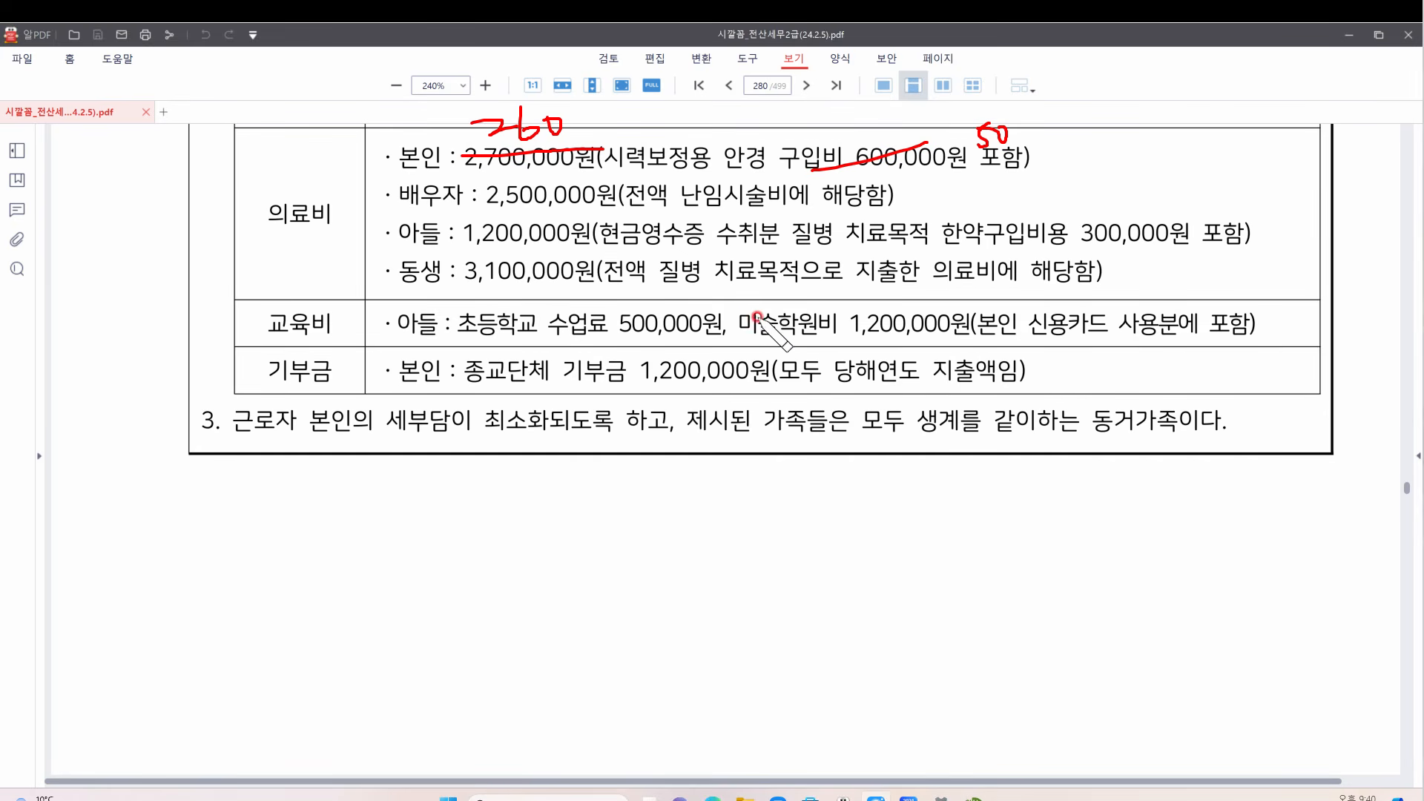
Strike out the art academy fee and underline the card inclusion note and 1,200,000 donation
mouse_move(828, 306)
left_mouse_down()
mouse_move(735, 340)
mouse_move(832, 336)
left_mouse_up()
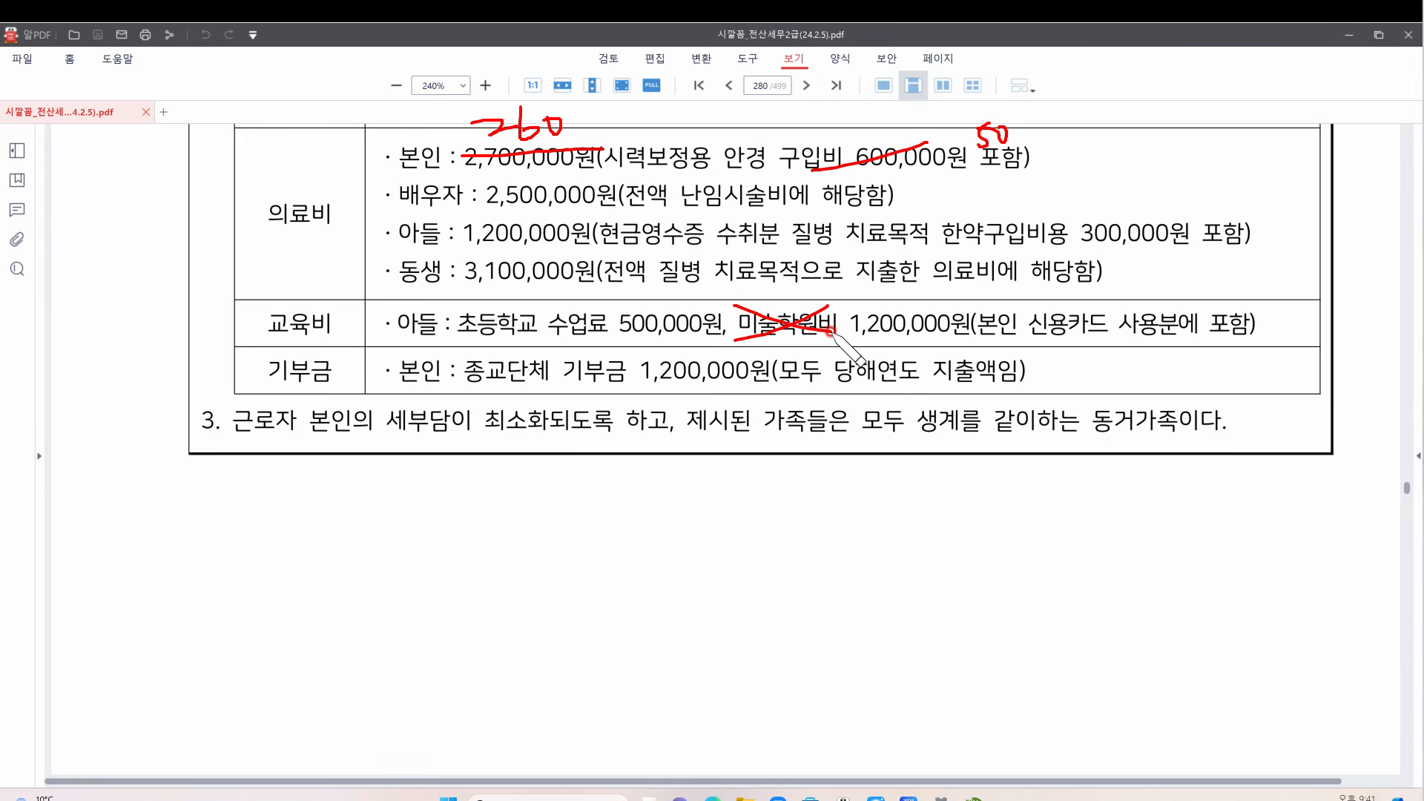
left_click_drag(1024, 338, 1249, 334)
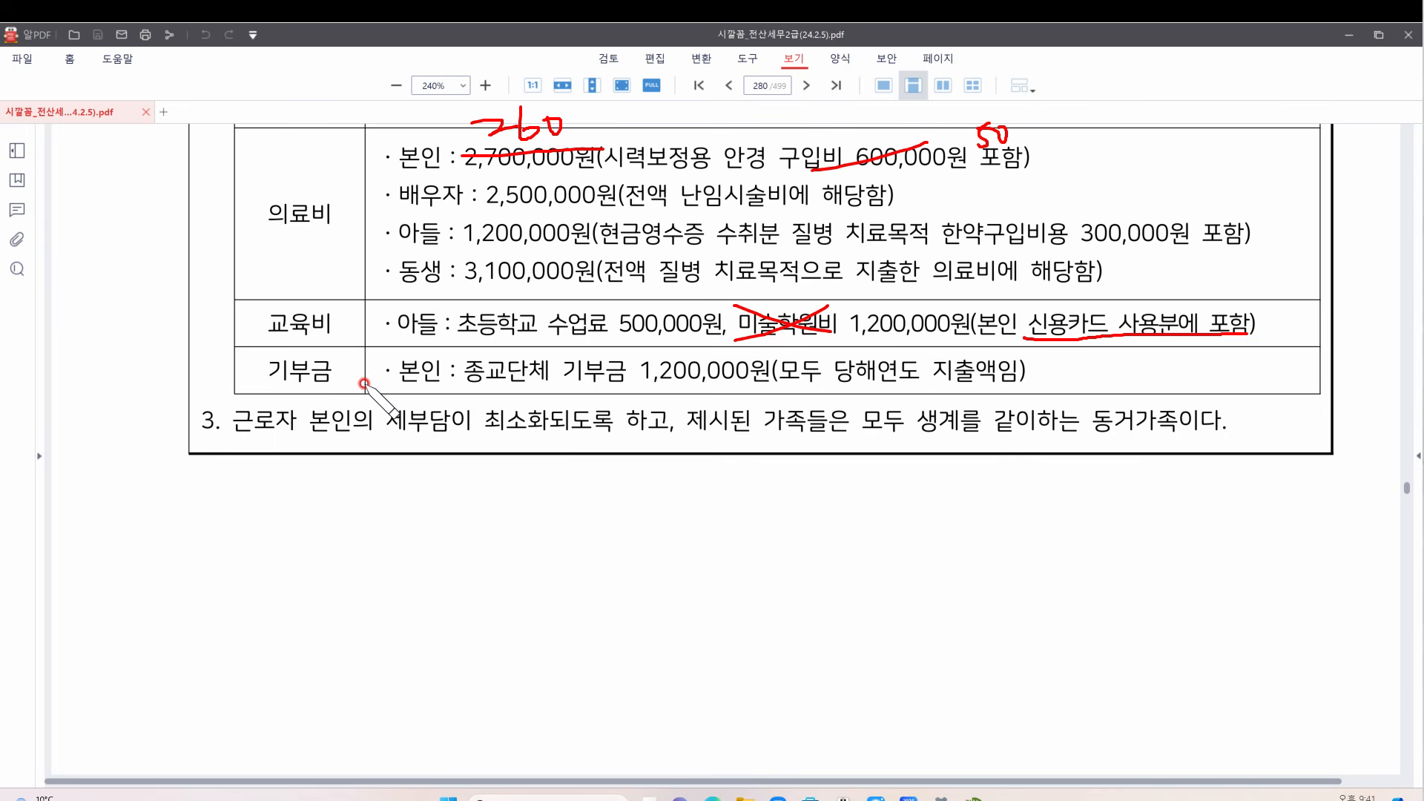
left_click_drag(626, 384, 835, 384)
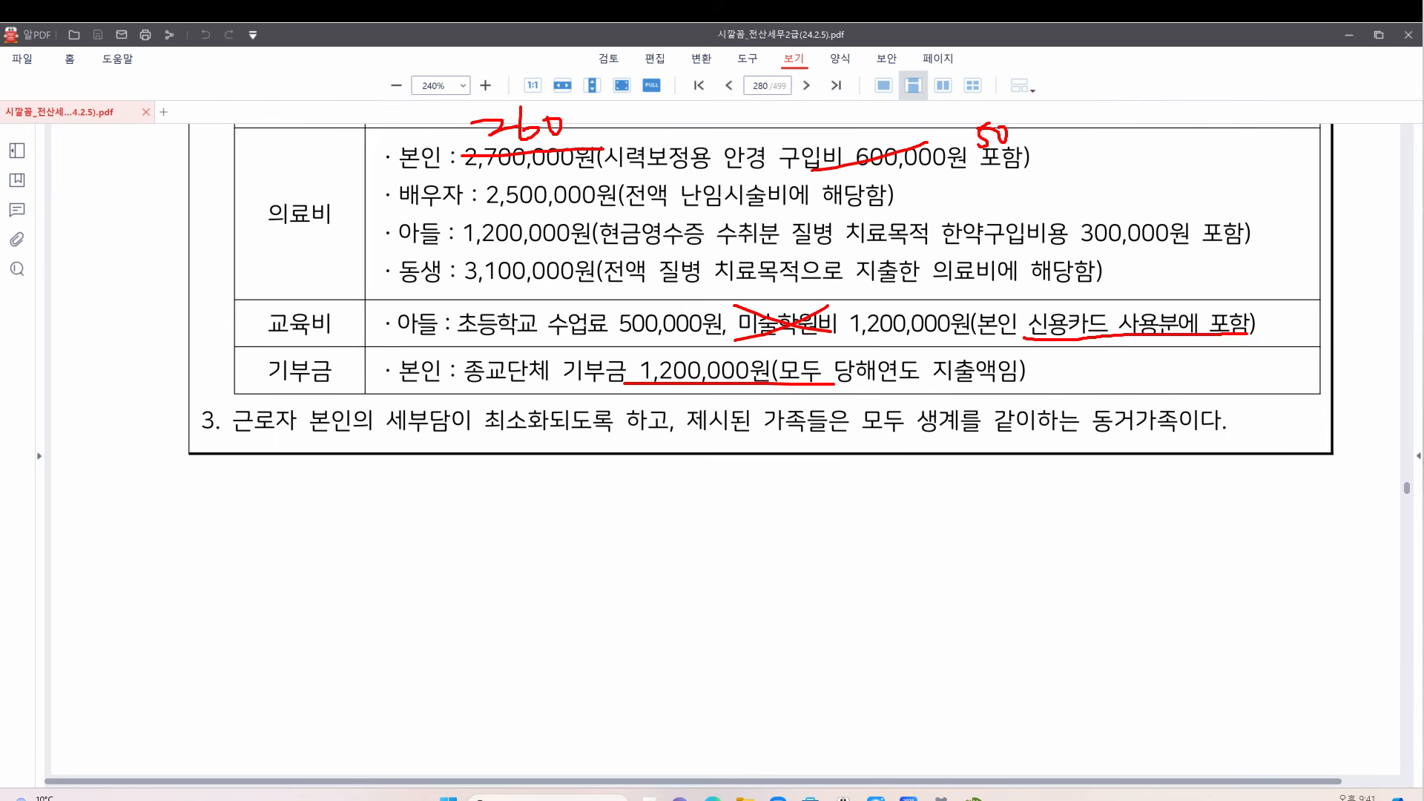
left_click(973, 798)
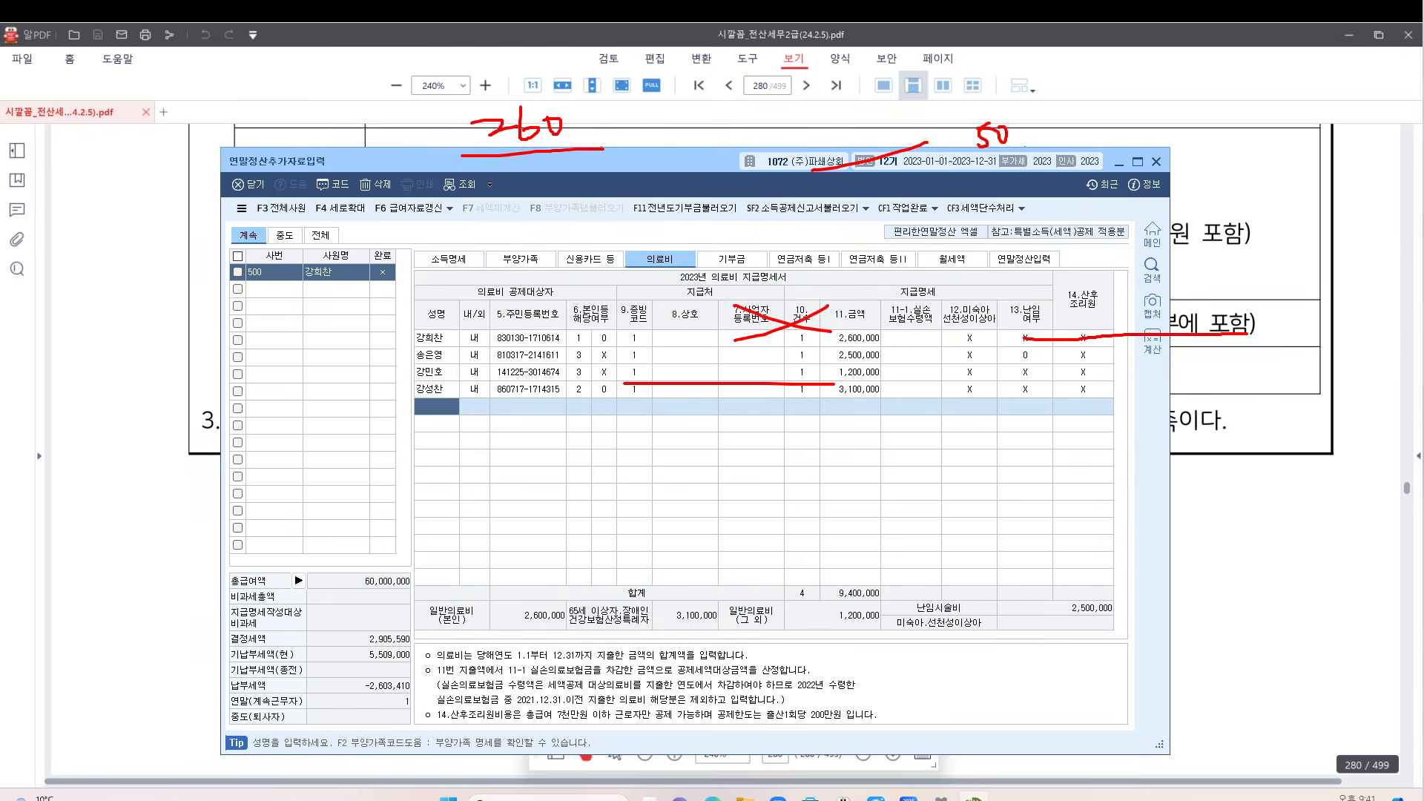
On the 부양가족 tab, give the son a 500,000 general education expense under code 2 (초중고)
key("Escape")
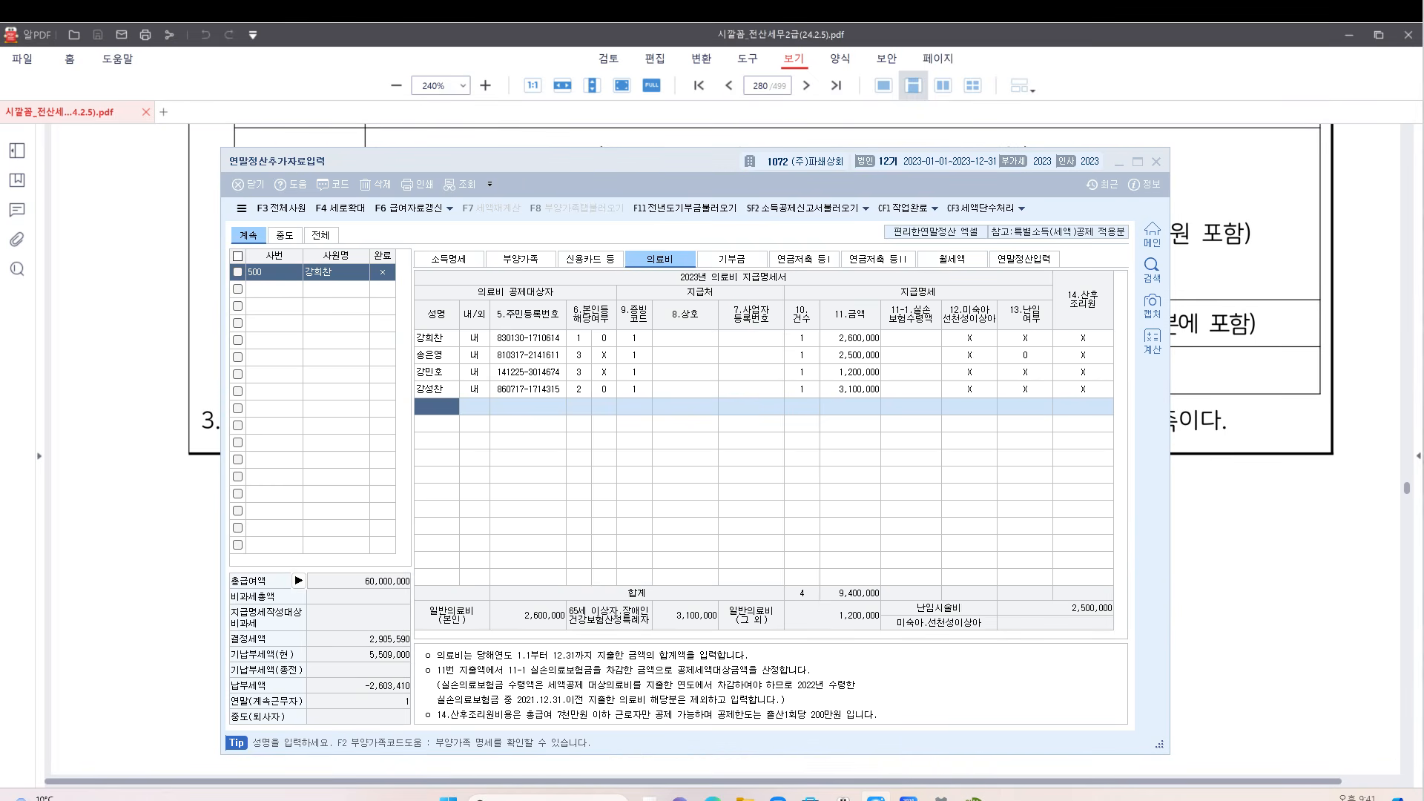
left_click(758, 439)
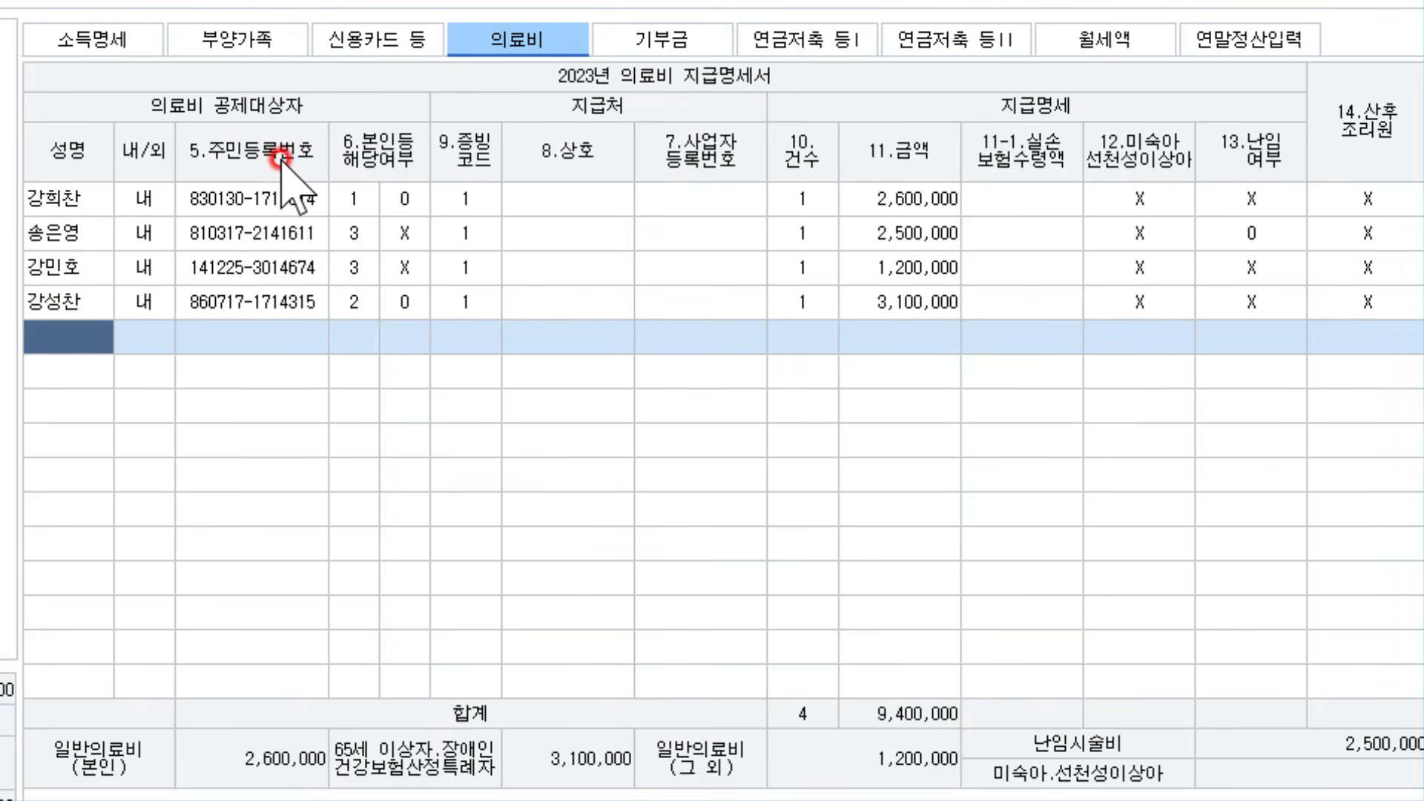
left_click(276, 41)
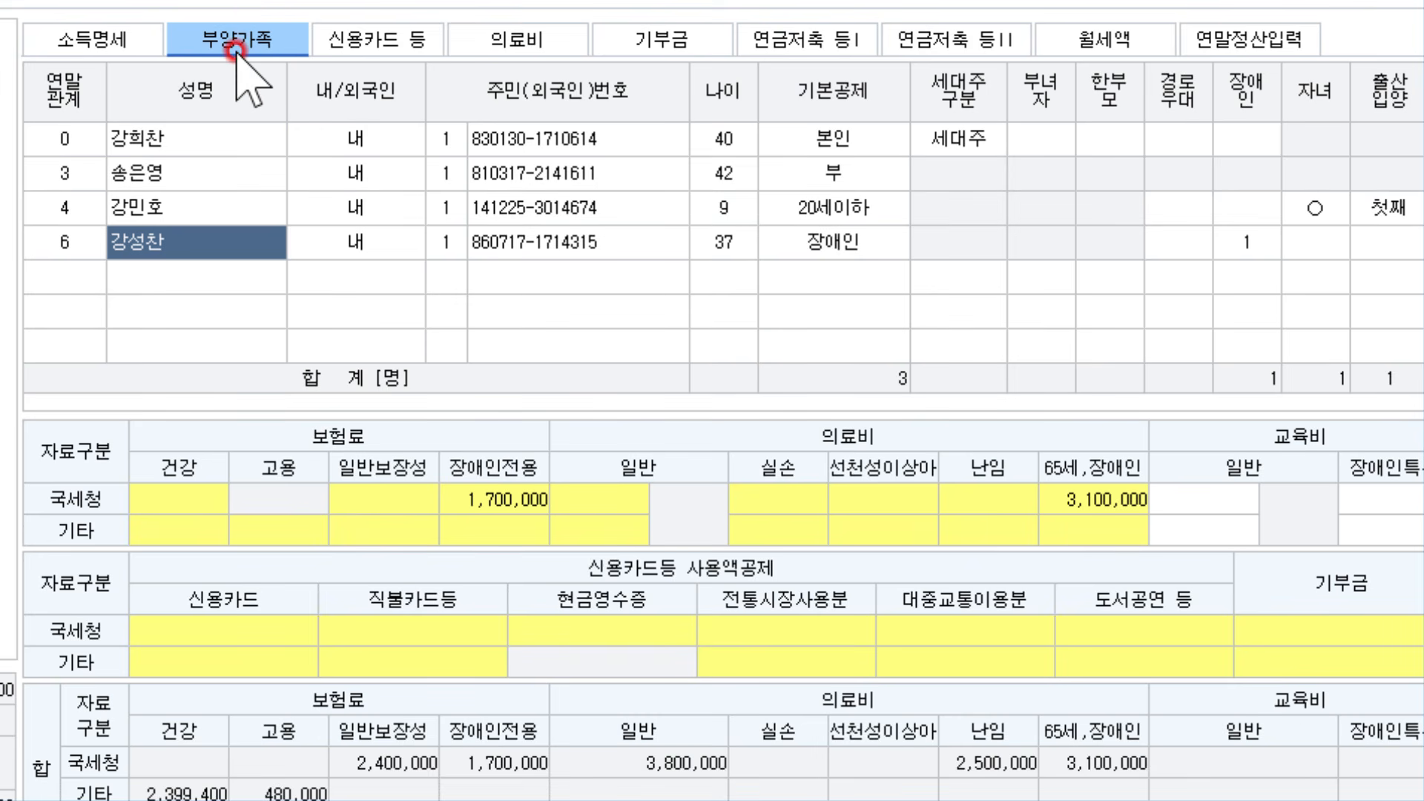
left_click(132, 207)
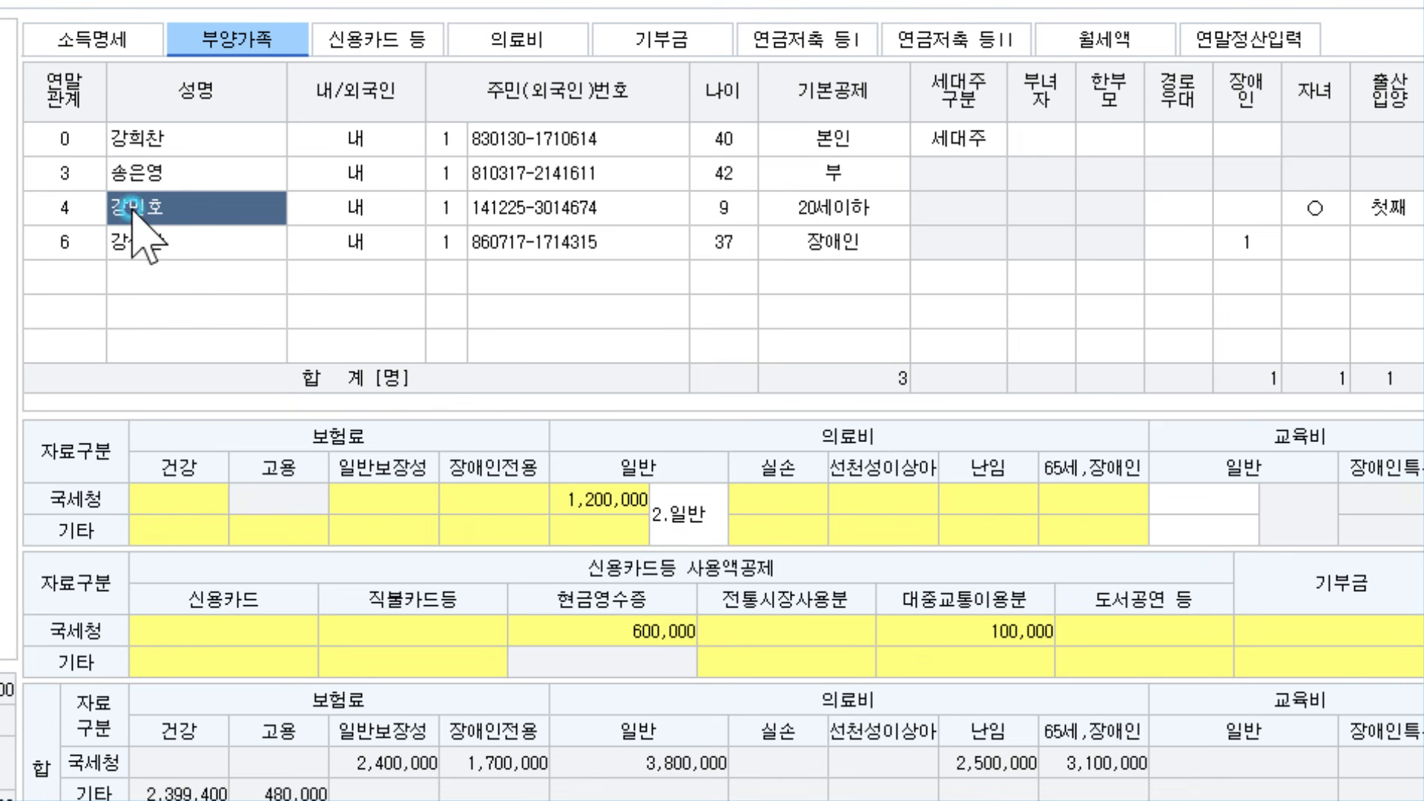
left_click(1206, 499)
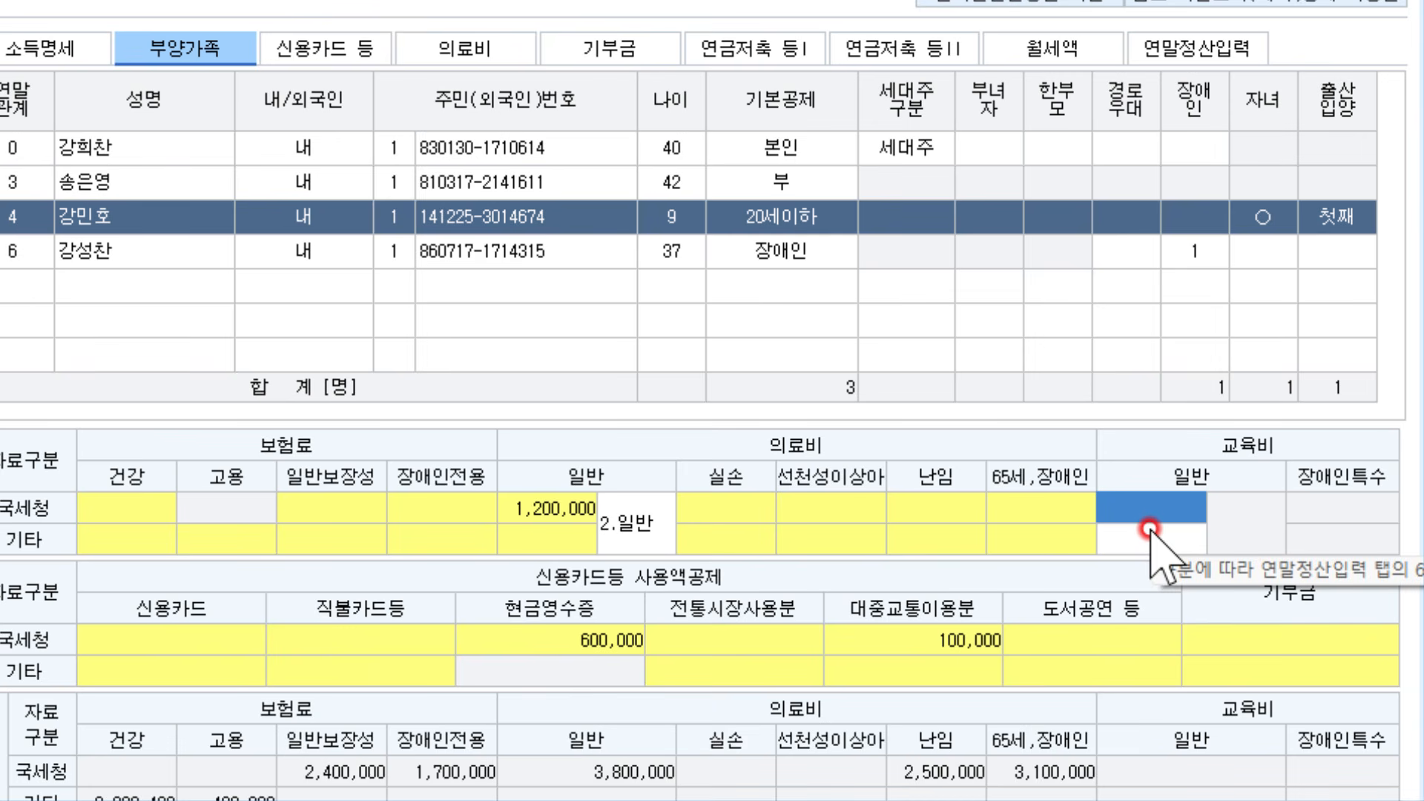
type("500000")
key("Return")
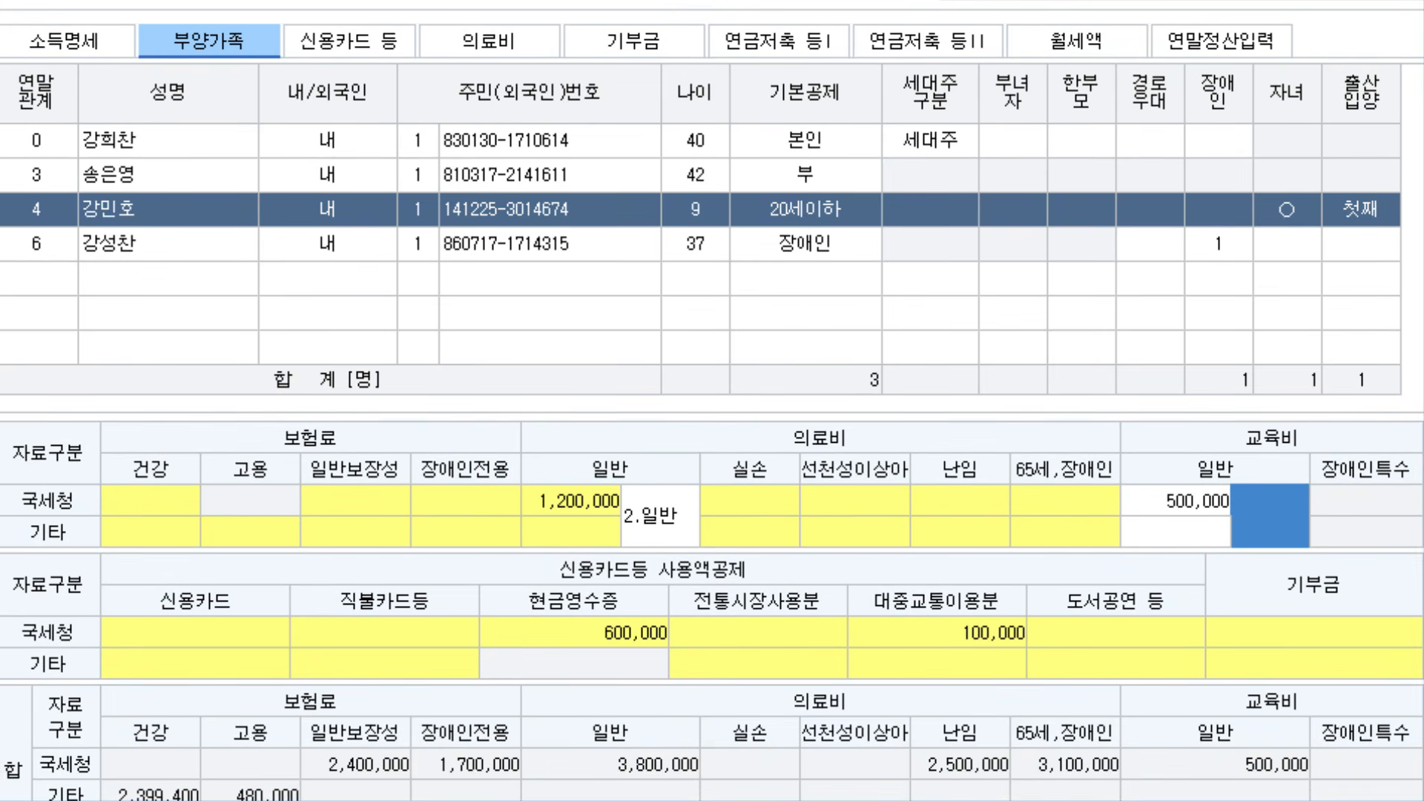
type("2")
key("Return")
left_click(1259, 527)
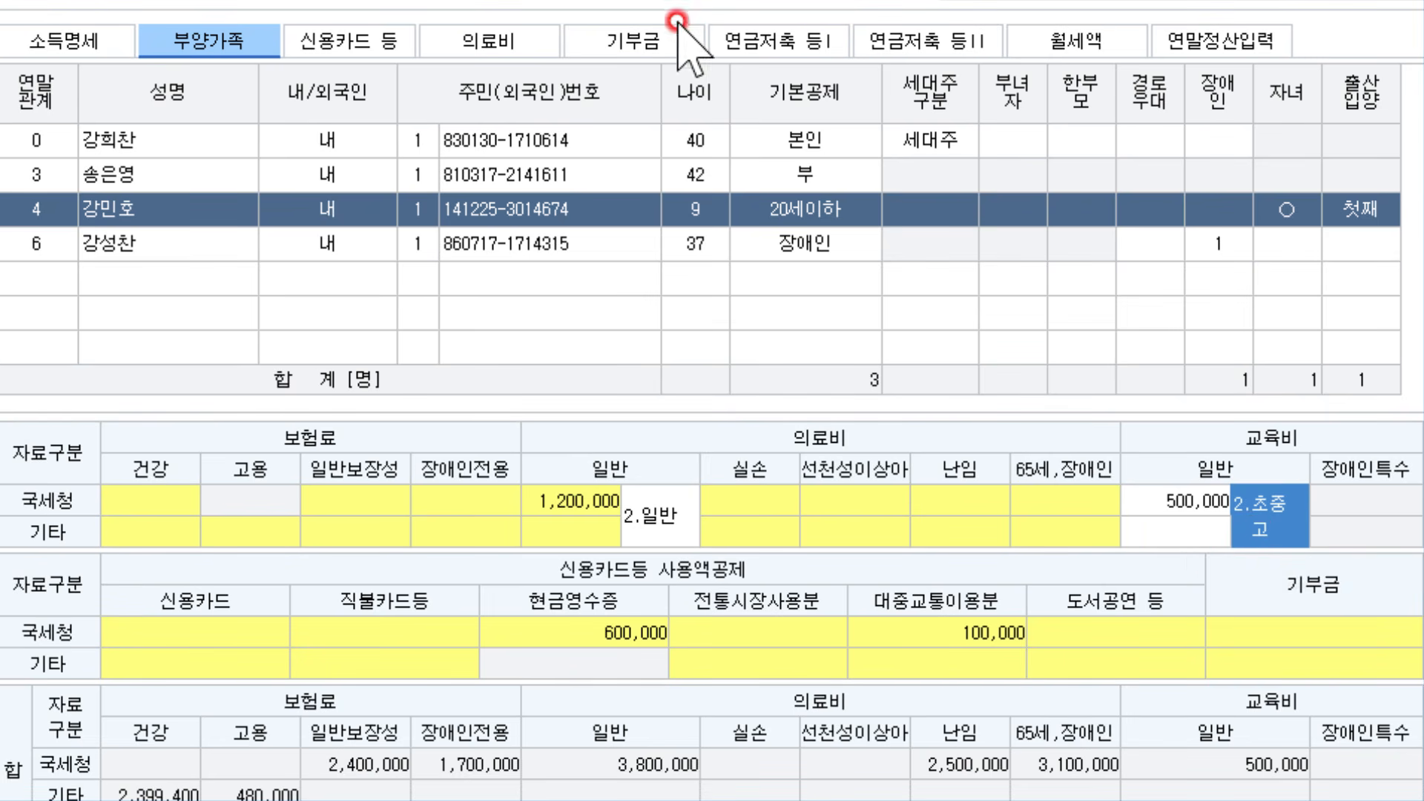
Enter a 1,200,000 cash religious-group donation (code 41) for the employee himself
left_click(620, 42)
key("F2")
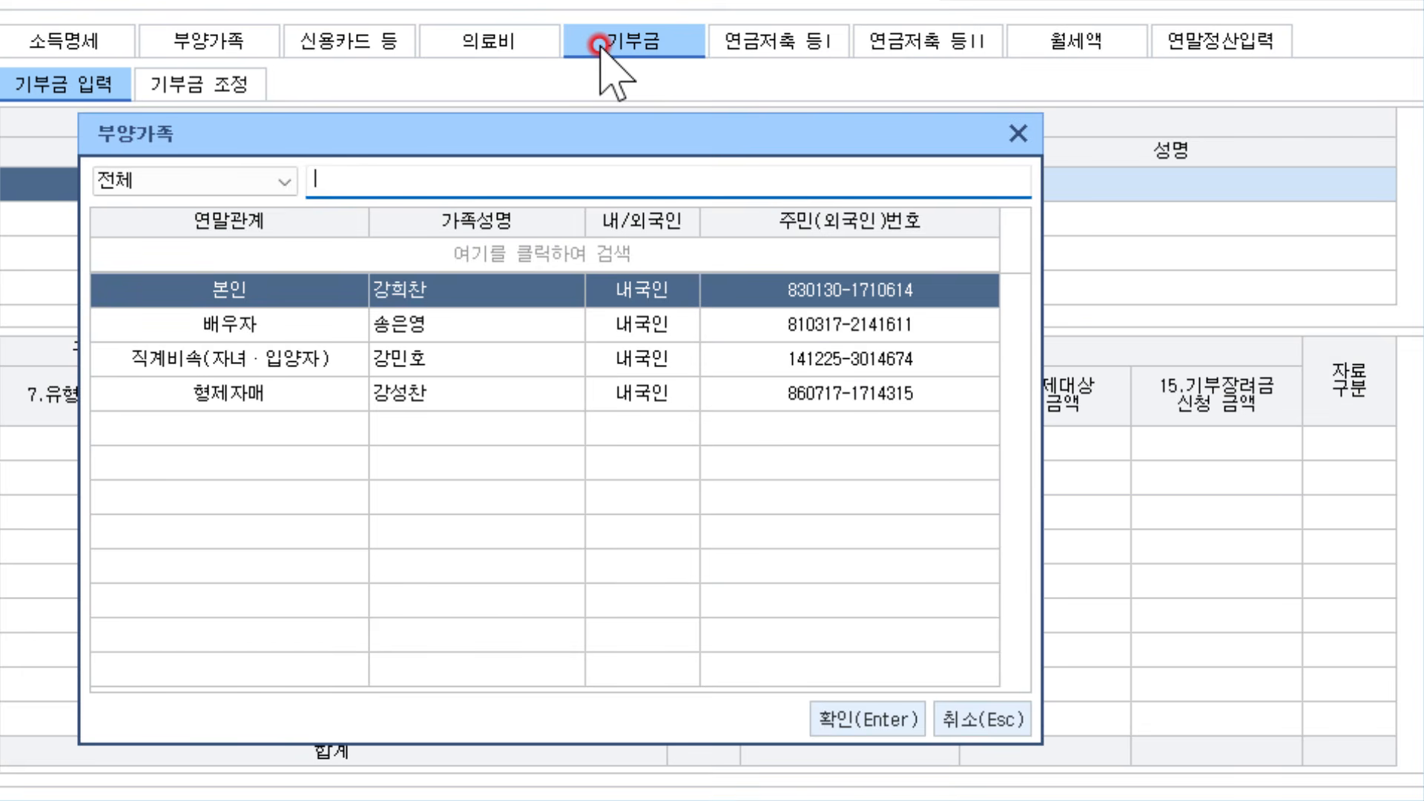
key("Return")
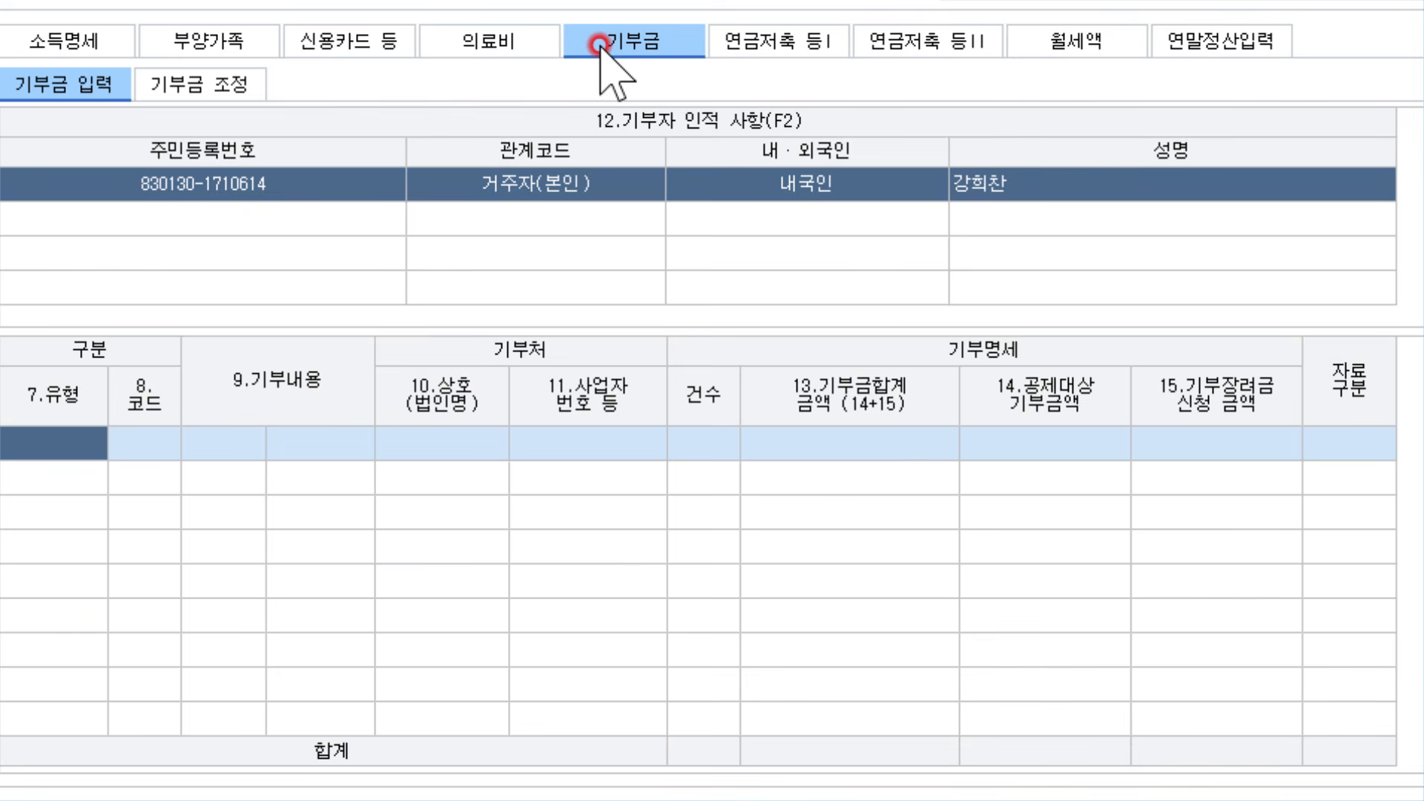
key("F2")
key("Down")
key("Down")
key("Down")
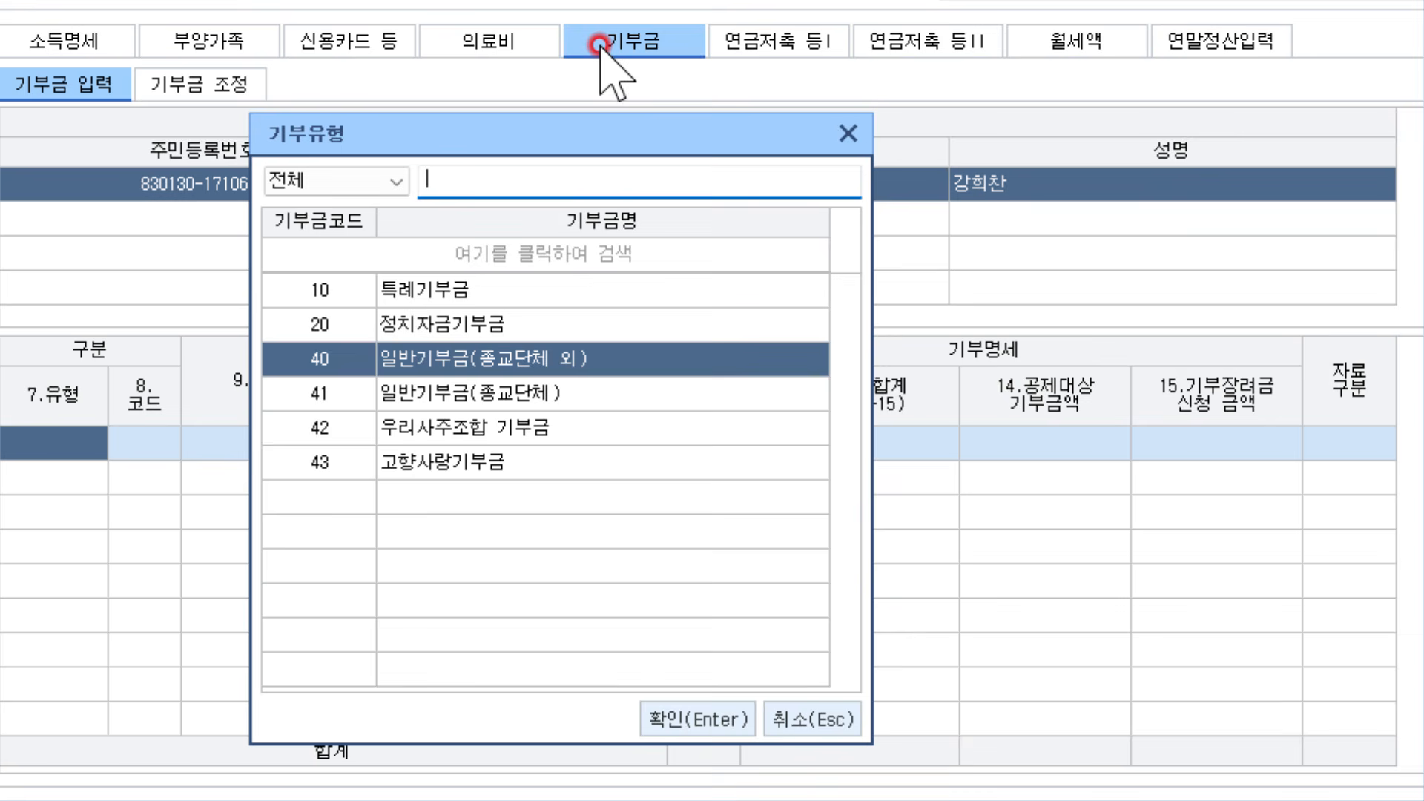
key("Return")
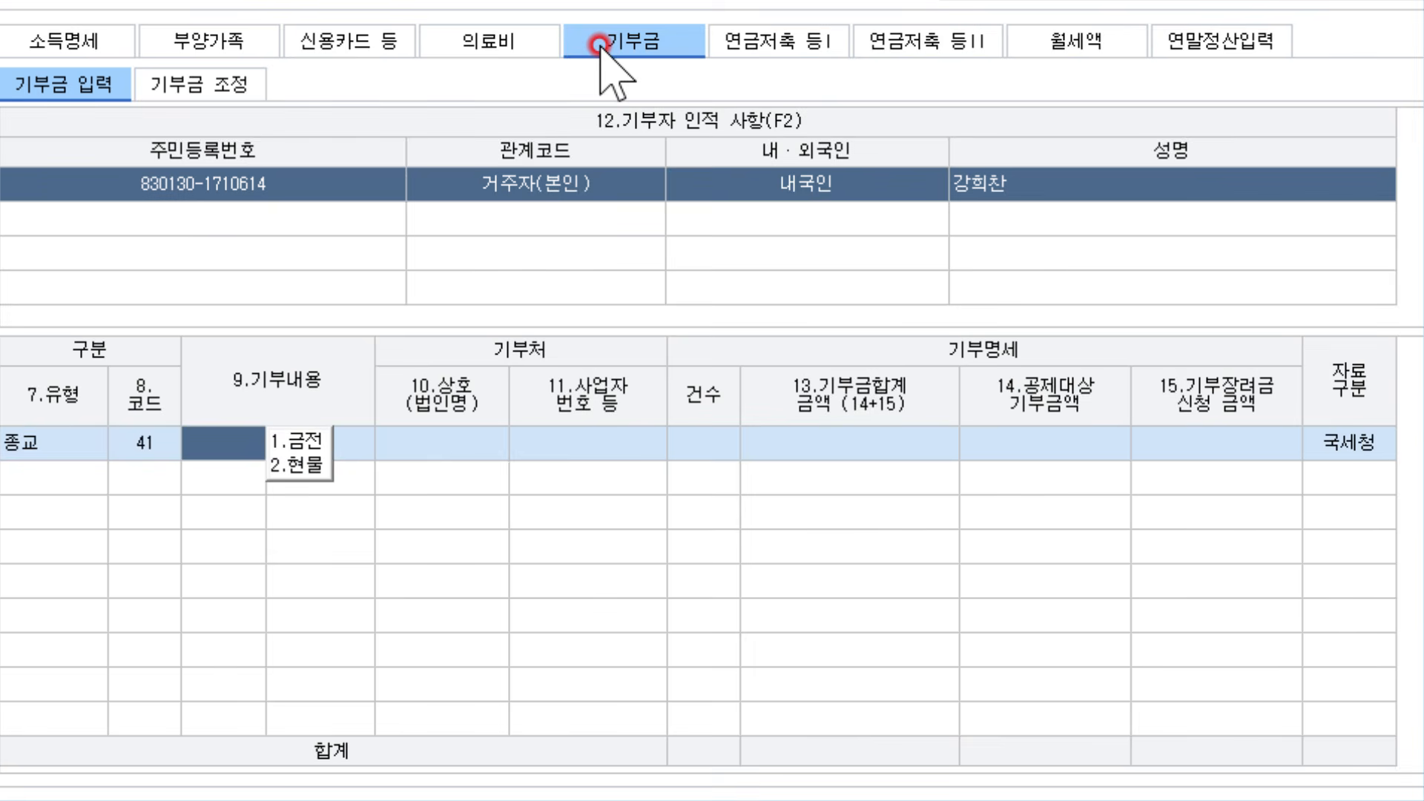
key("Return")
key("Return")
key("Return")
key("Return")
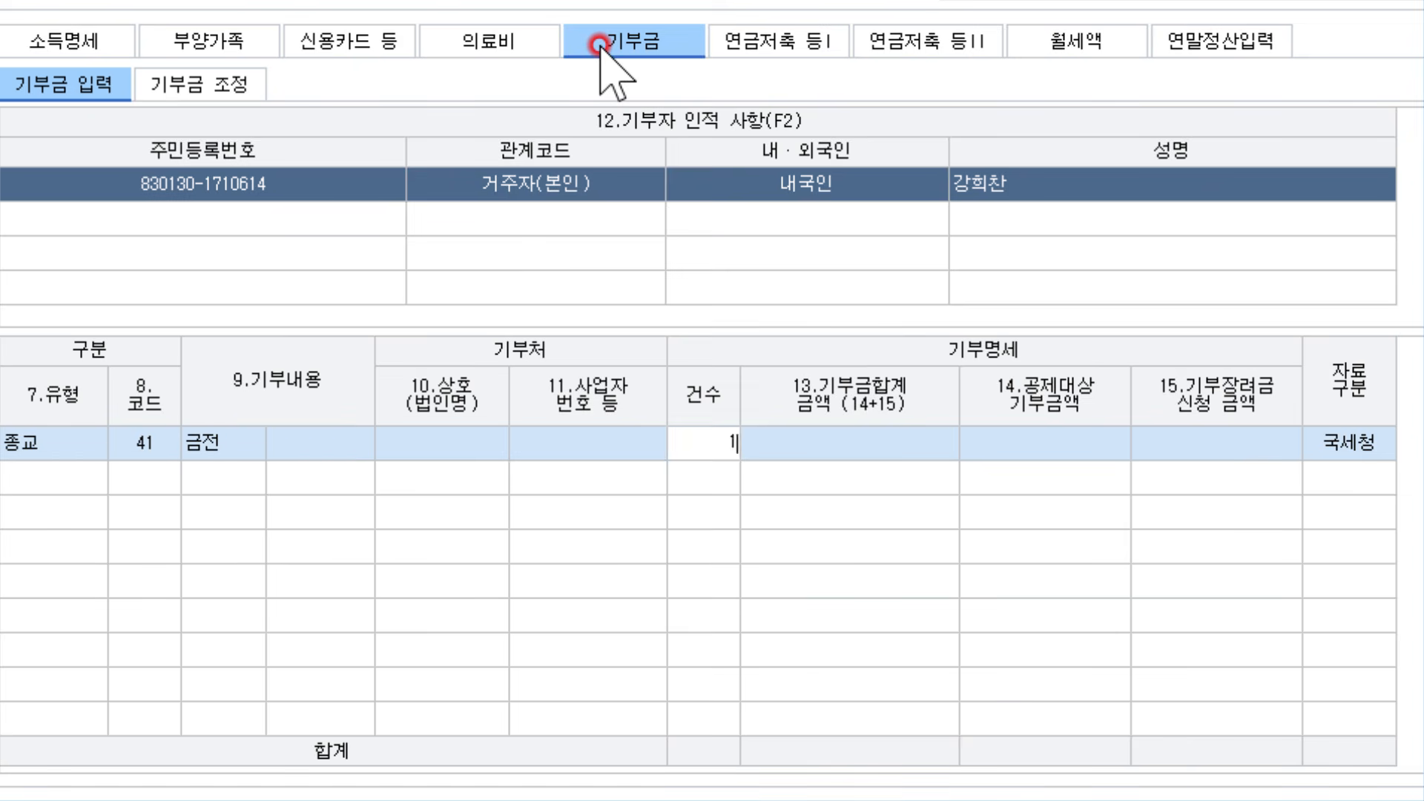
type("1200000")
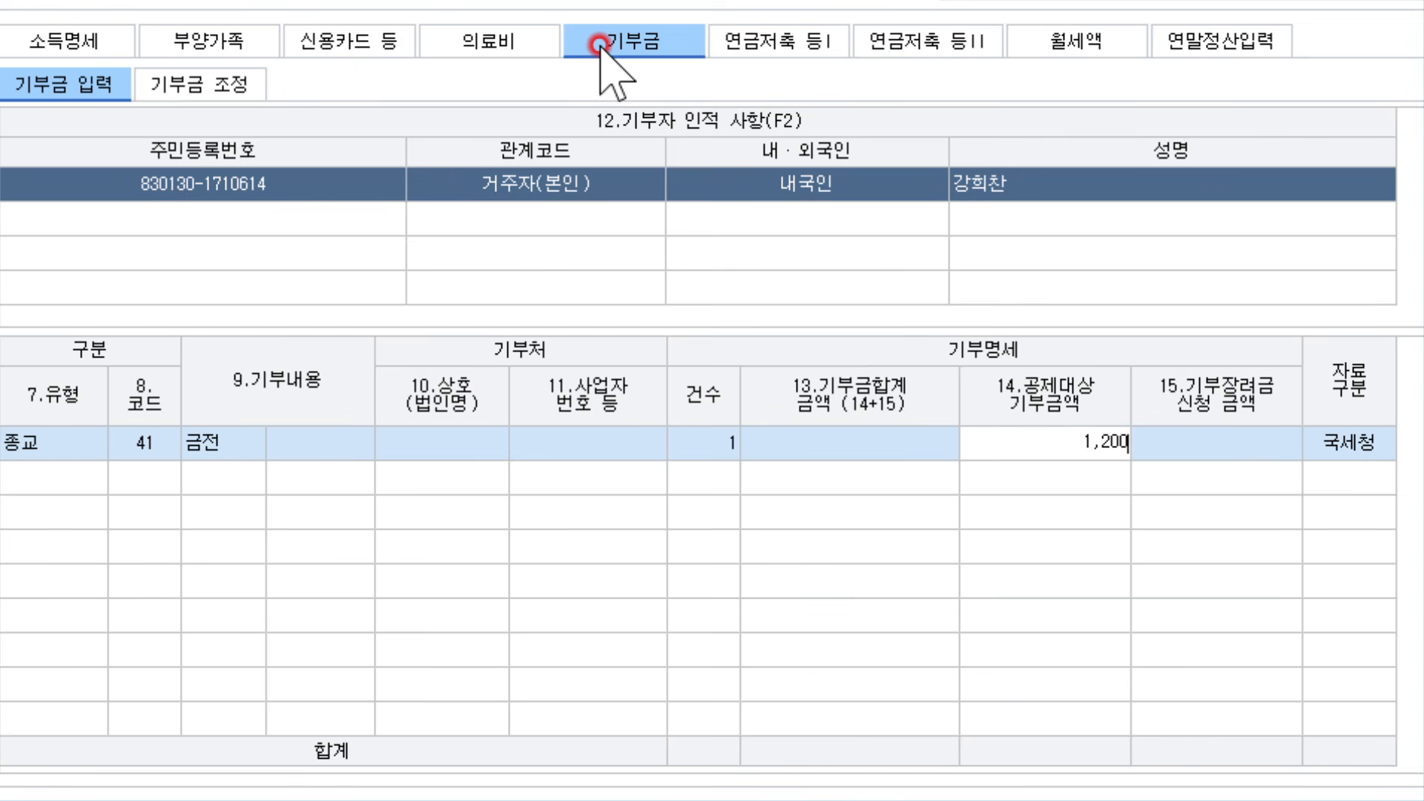
key("Return")
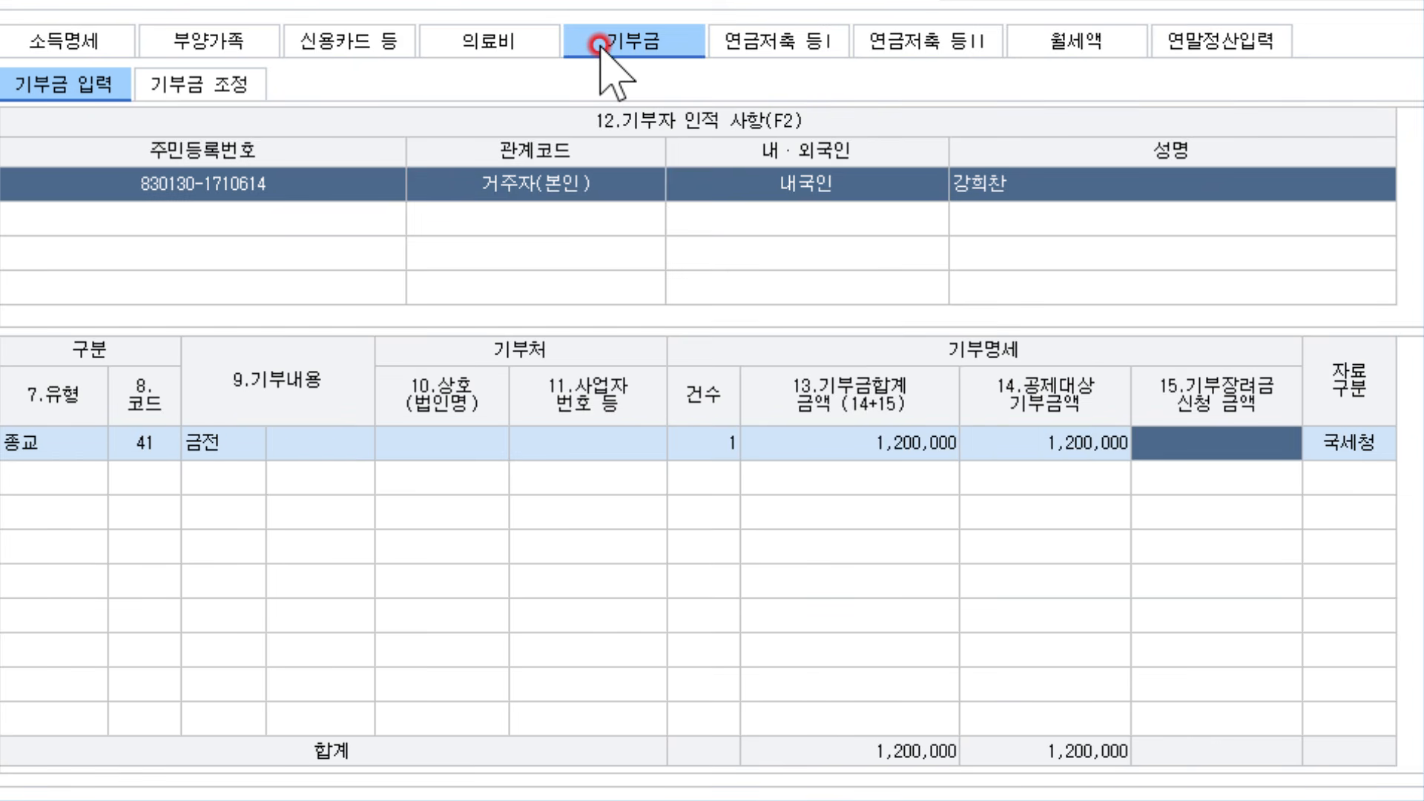
In 기부금 조정, load and apply the full 1,200,000 as this year's deduction
left_click(176, 83)
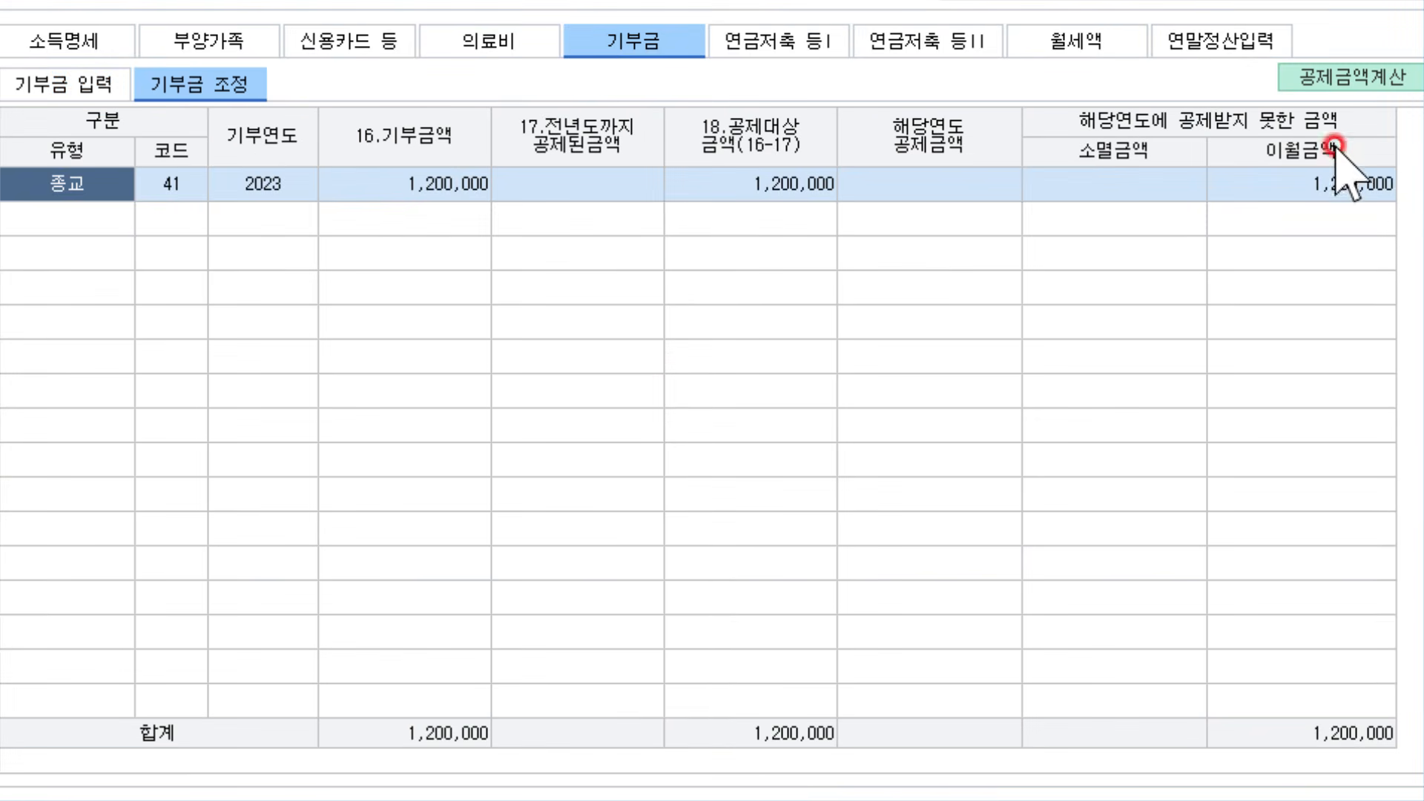
left_click(1376, 186)
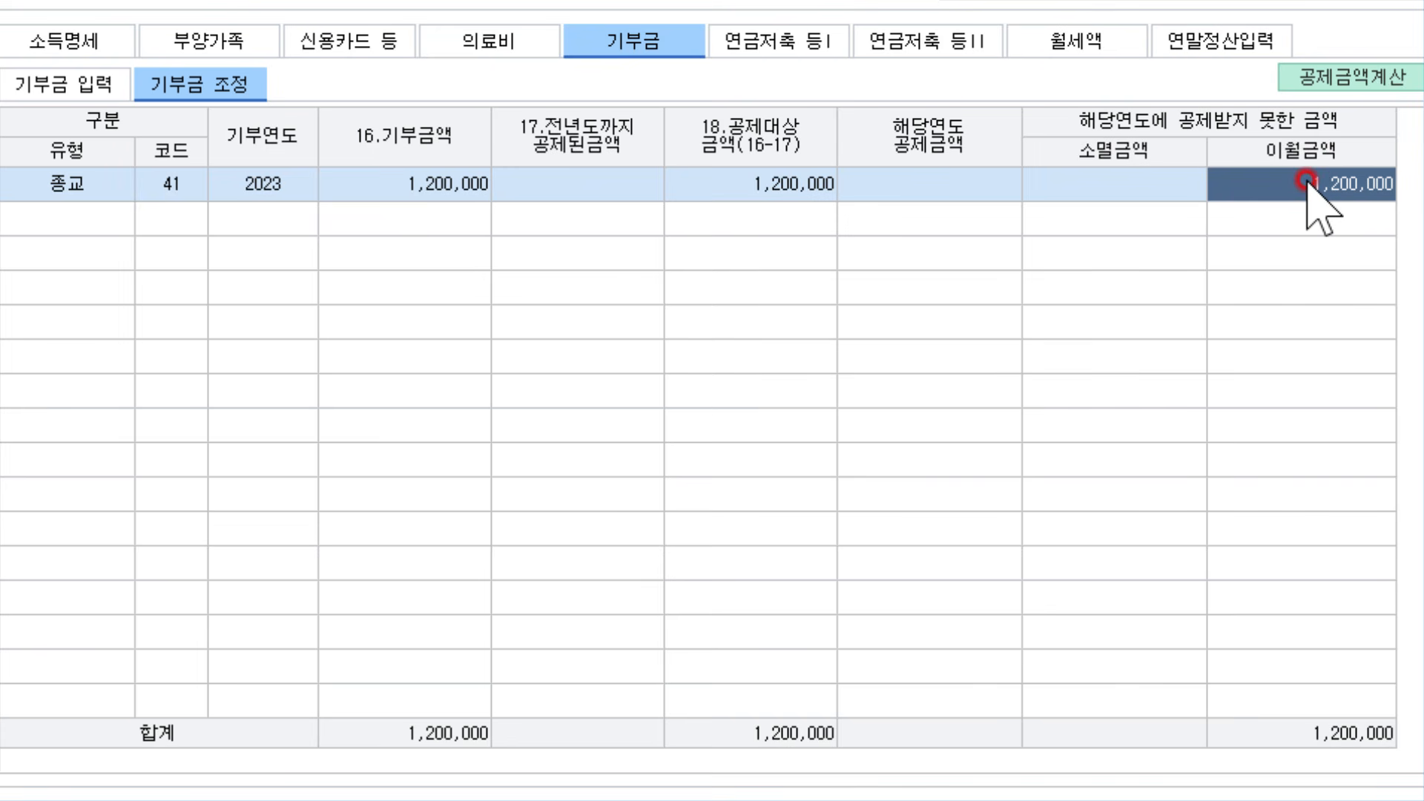
left_click(1320, 76)
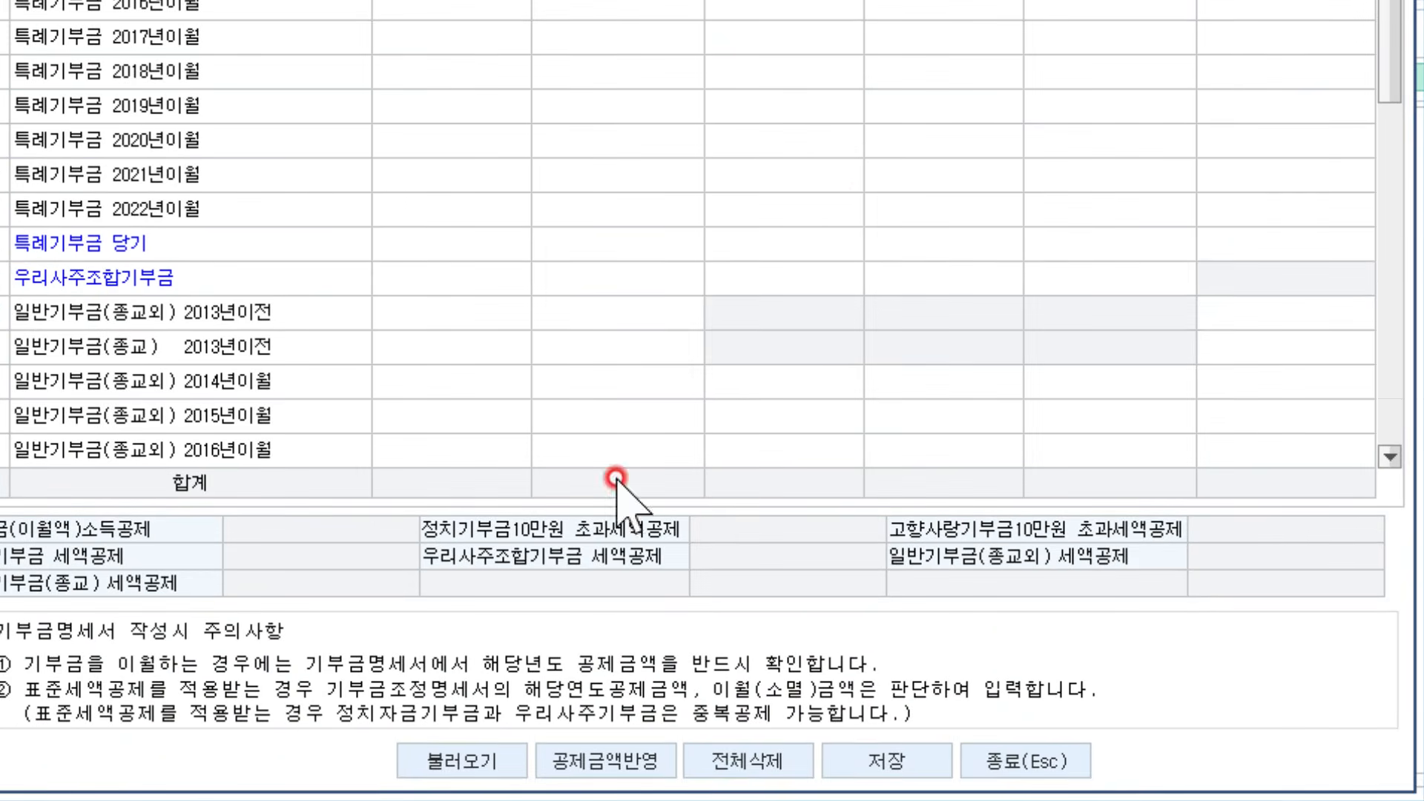
left_click(463, 760)
left_click(629, 250)
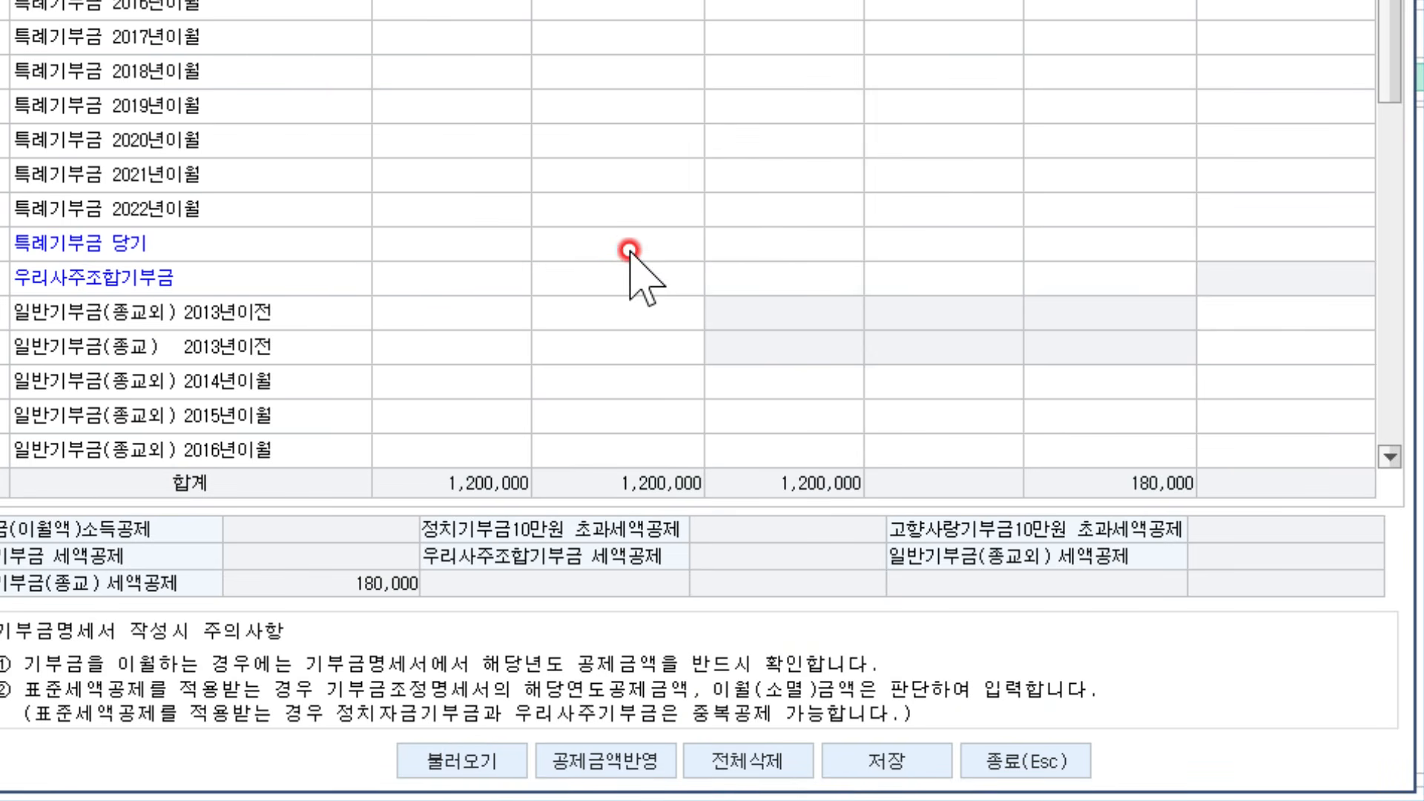
scroll(629, 250, "down", 5)
left_click(475, 442)
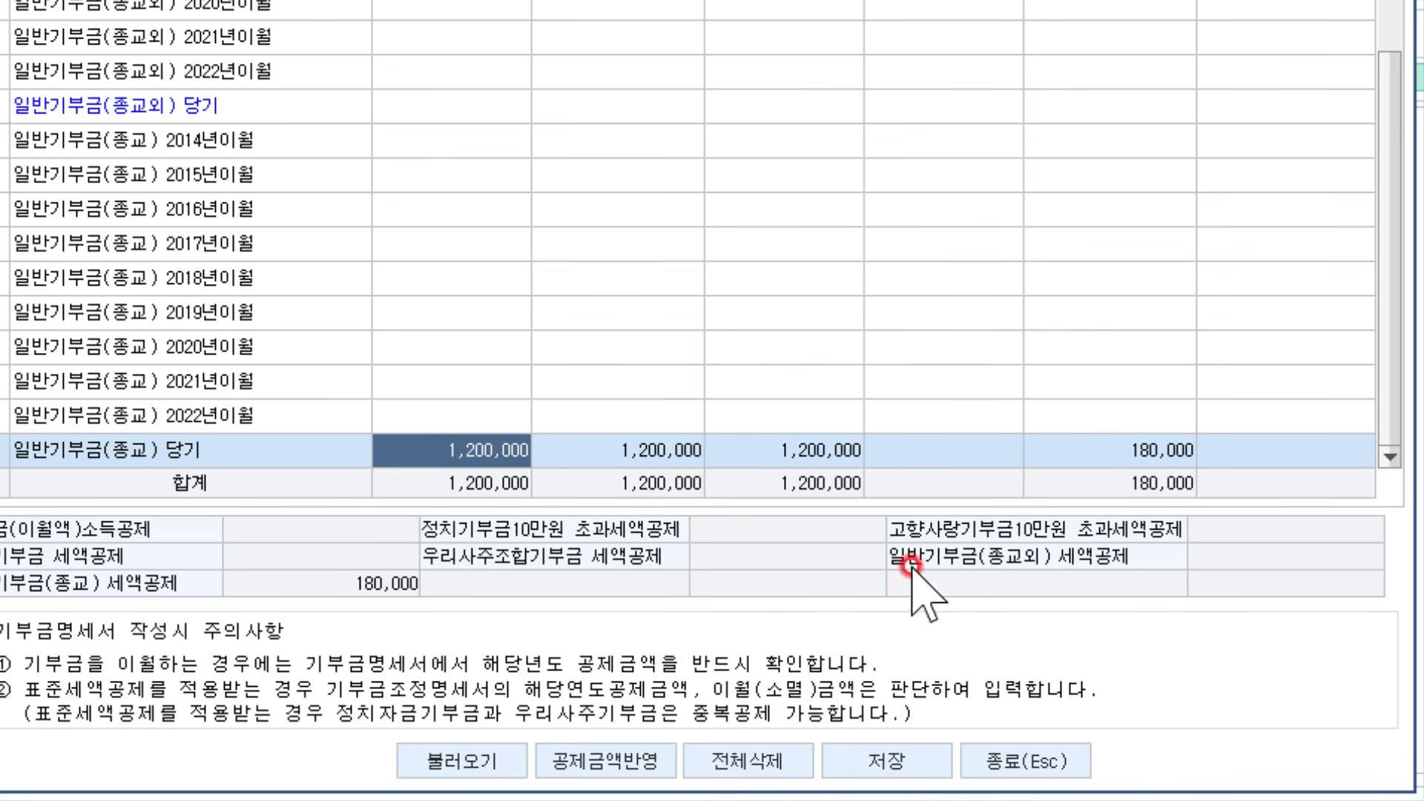
left_click(644, 758)
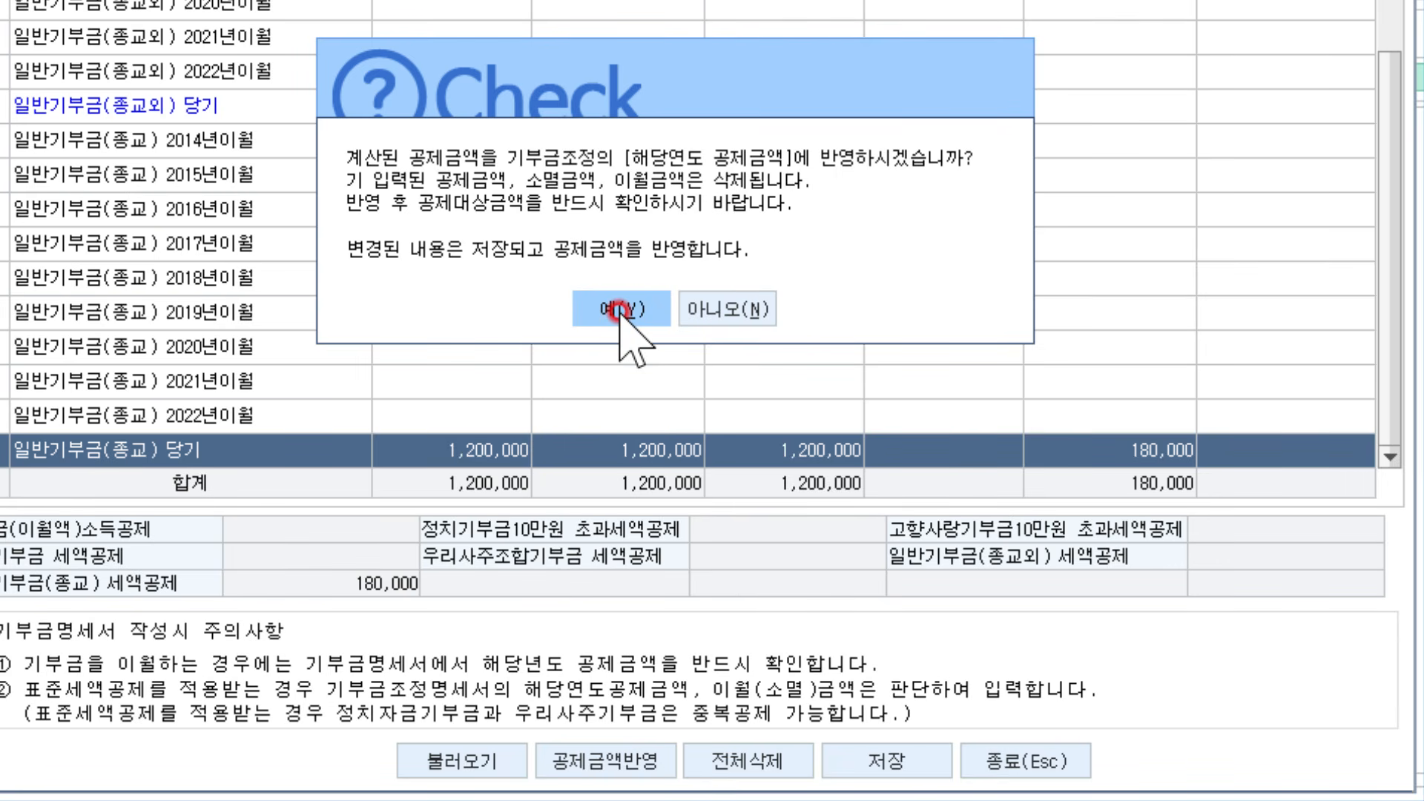
left_click(622, 310)
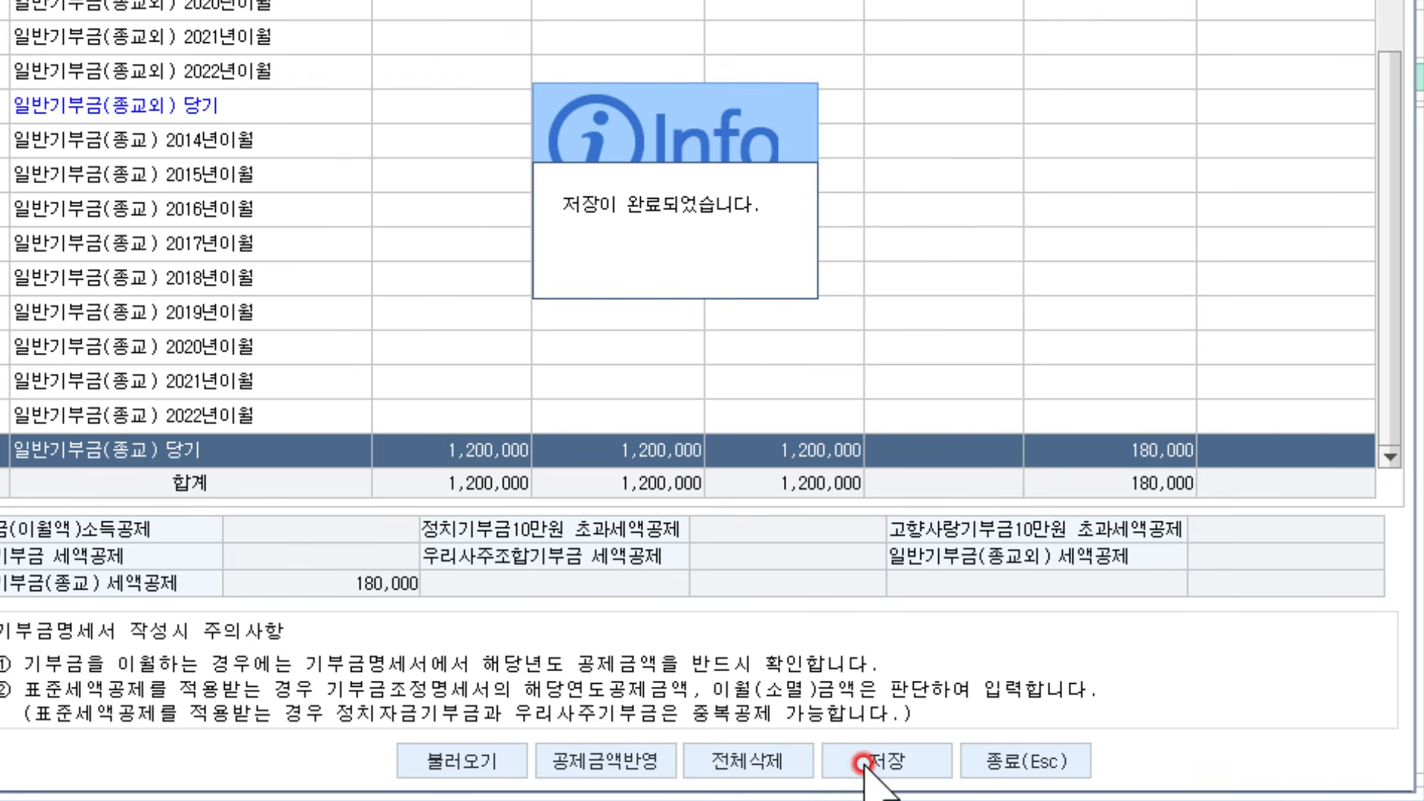
left_click(1025, 762)
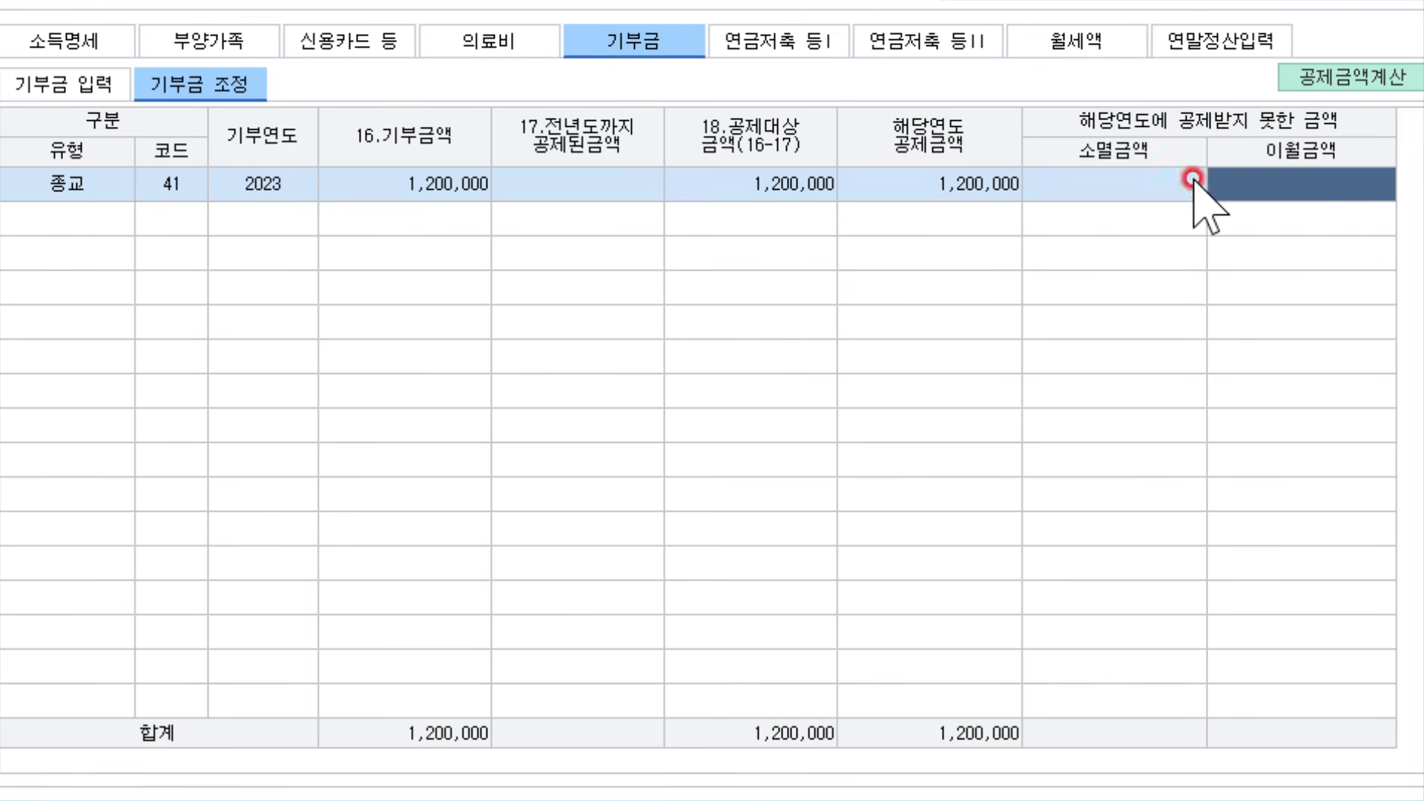
left_click(898, 185)
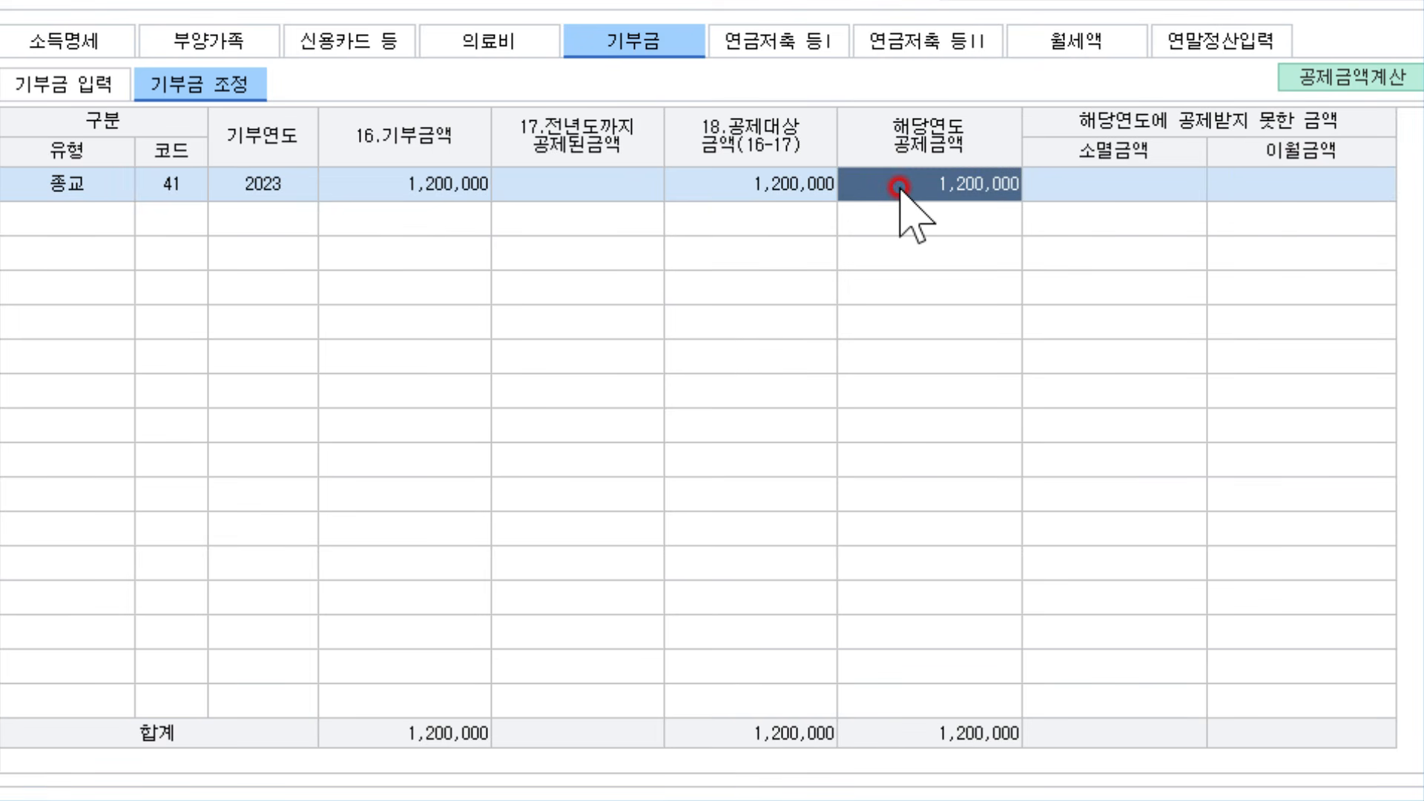
left_click(1217, 45)
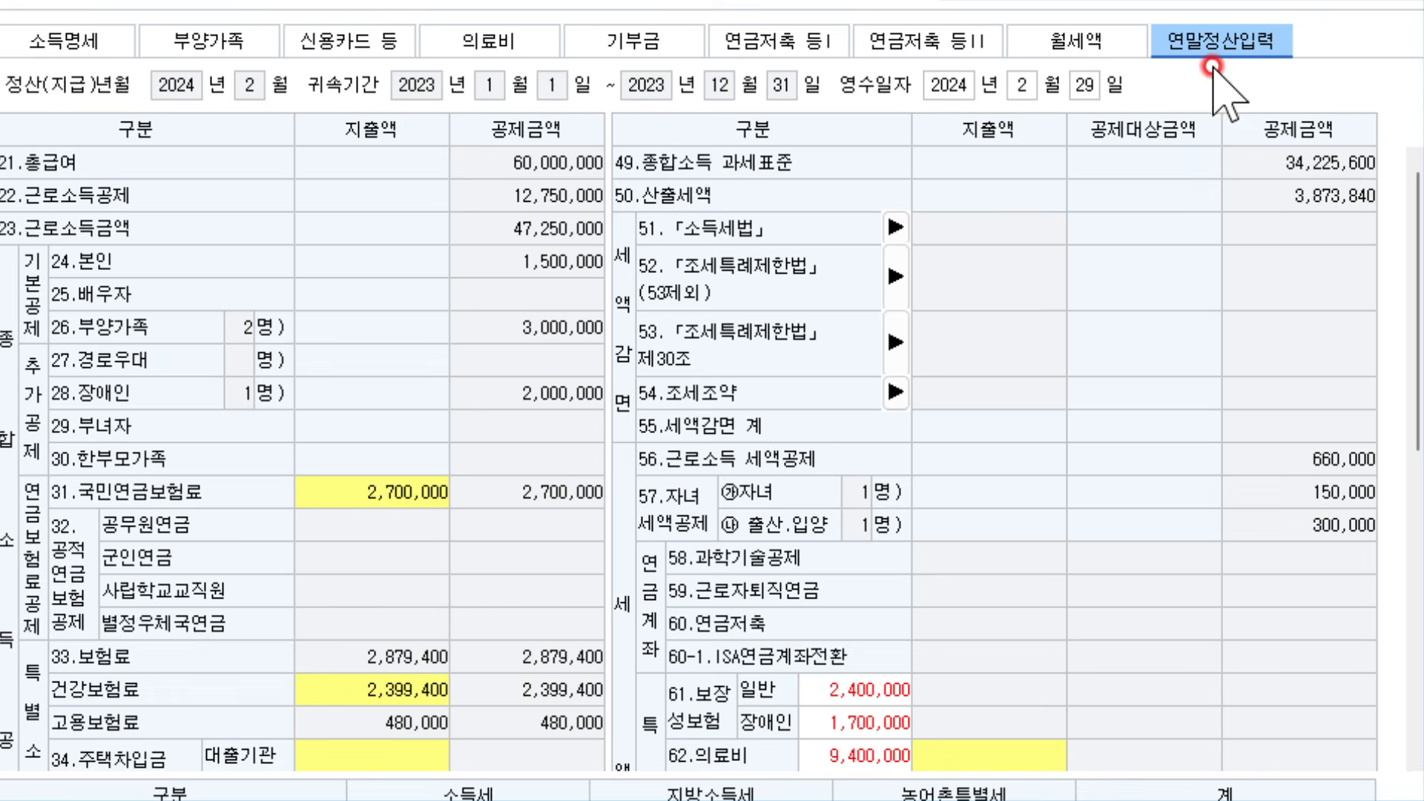
Load the dependents-tab expenses into the settlement form, giving a 2,040,000 special tax credit
scroll(868, 542, "down", 7)
scroll(850, 306, "up", 4)
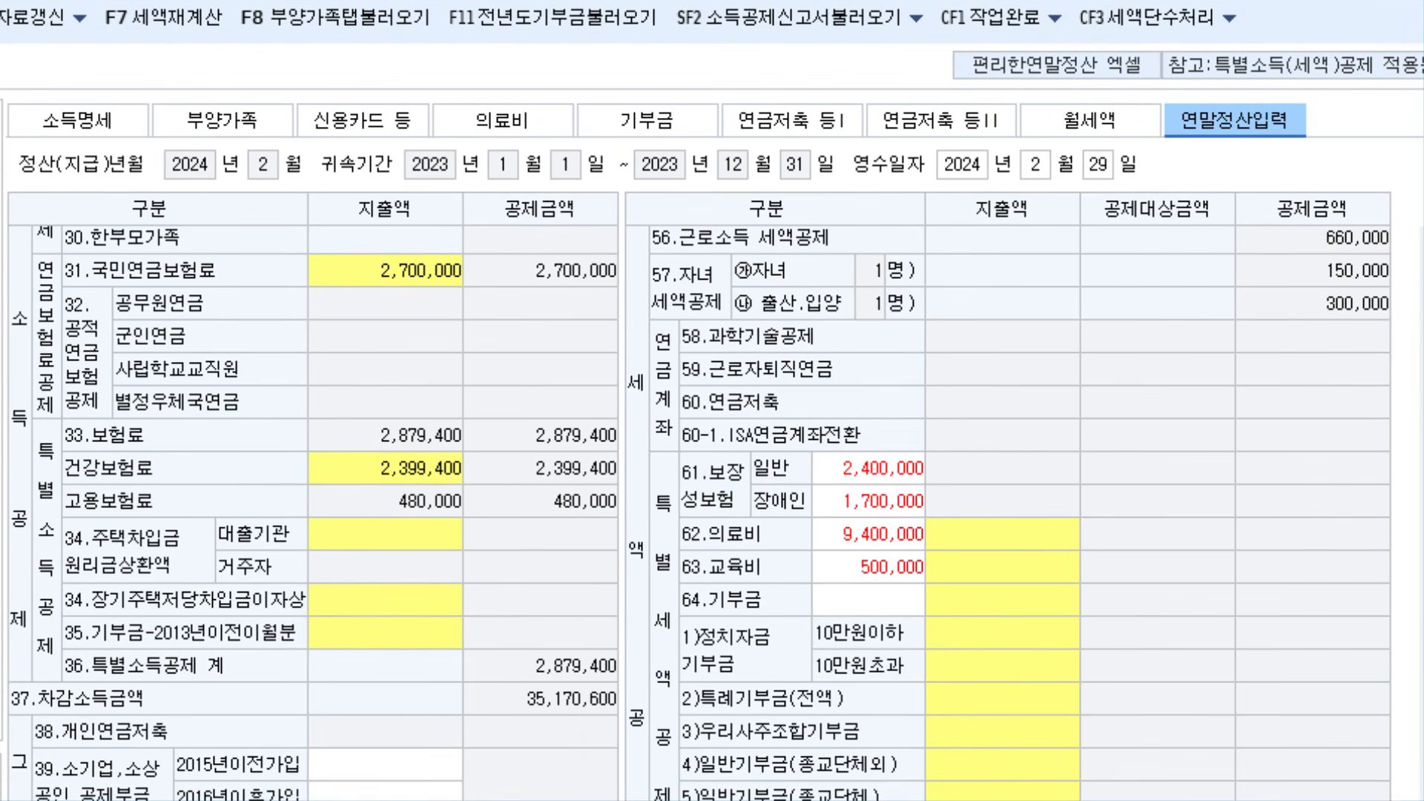
mouse_move(221, 63)
left_mouse_down()
mouse_move(426, 43)
mouse_move(386, 46)
mouse_move(672, 298)
mouse_move(923, 464)
mouse_move(965, 468)
mouse_move(981, 504)
mouse_move(889, 512)
mouse_move(1240, 413)
mouse_move(987, 638)
mouse_move(735, 404)
left_mouse_up()
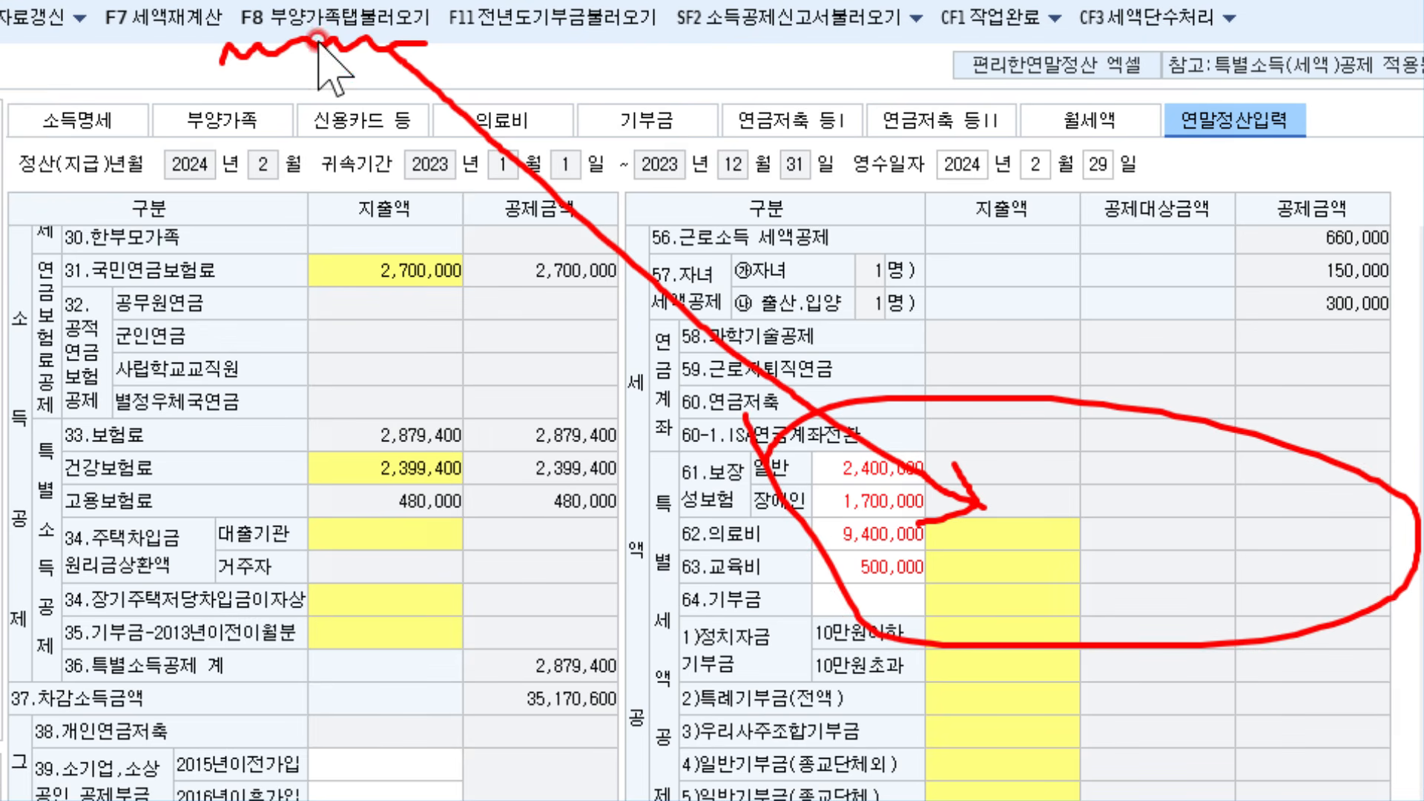
left_click(322, 18)
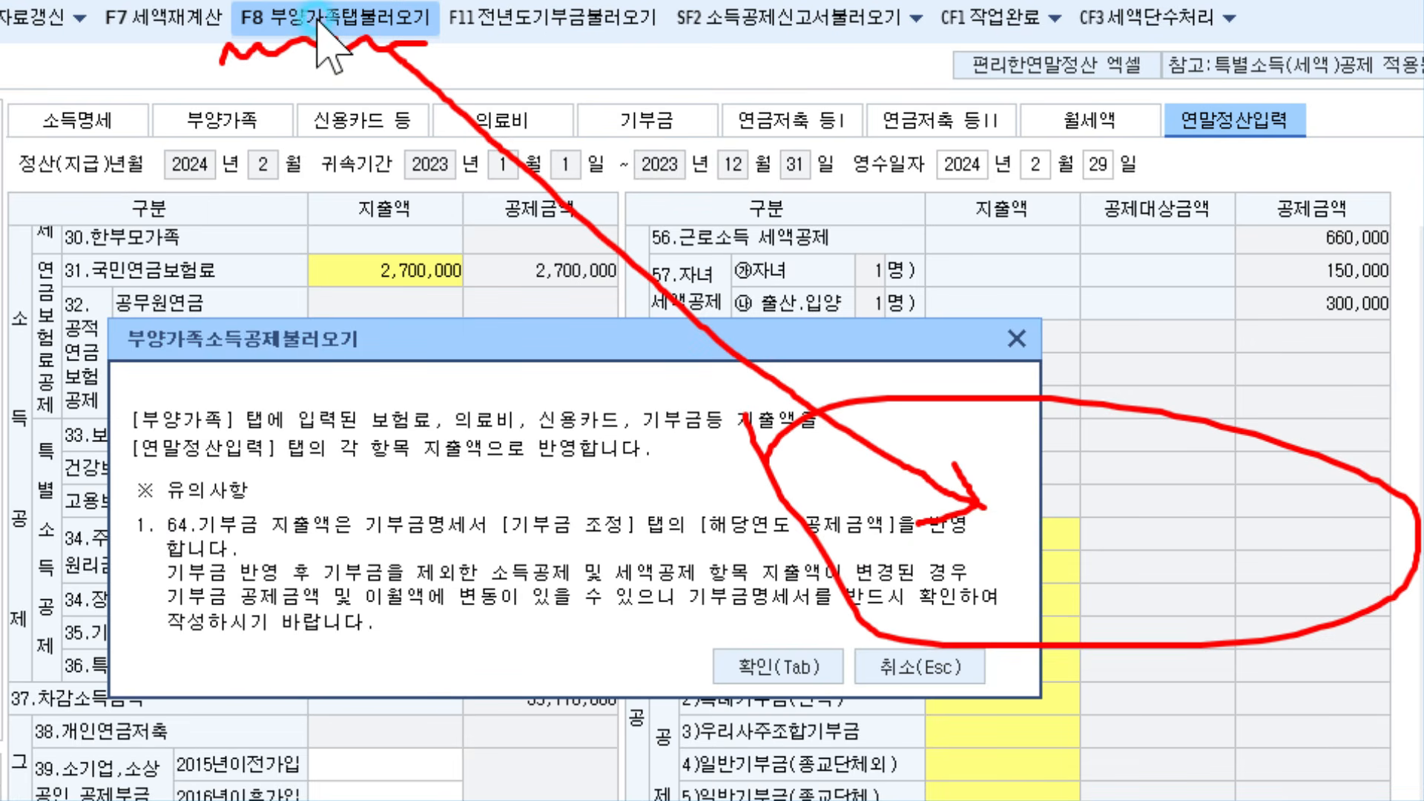
left_click(751, 668)
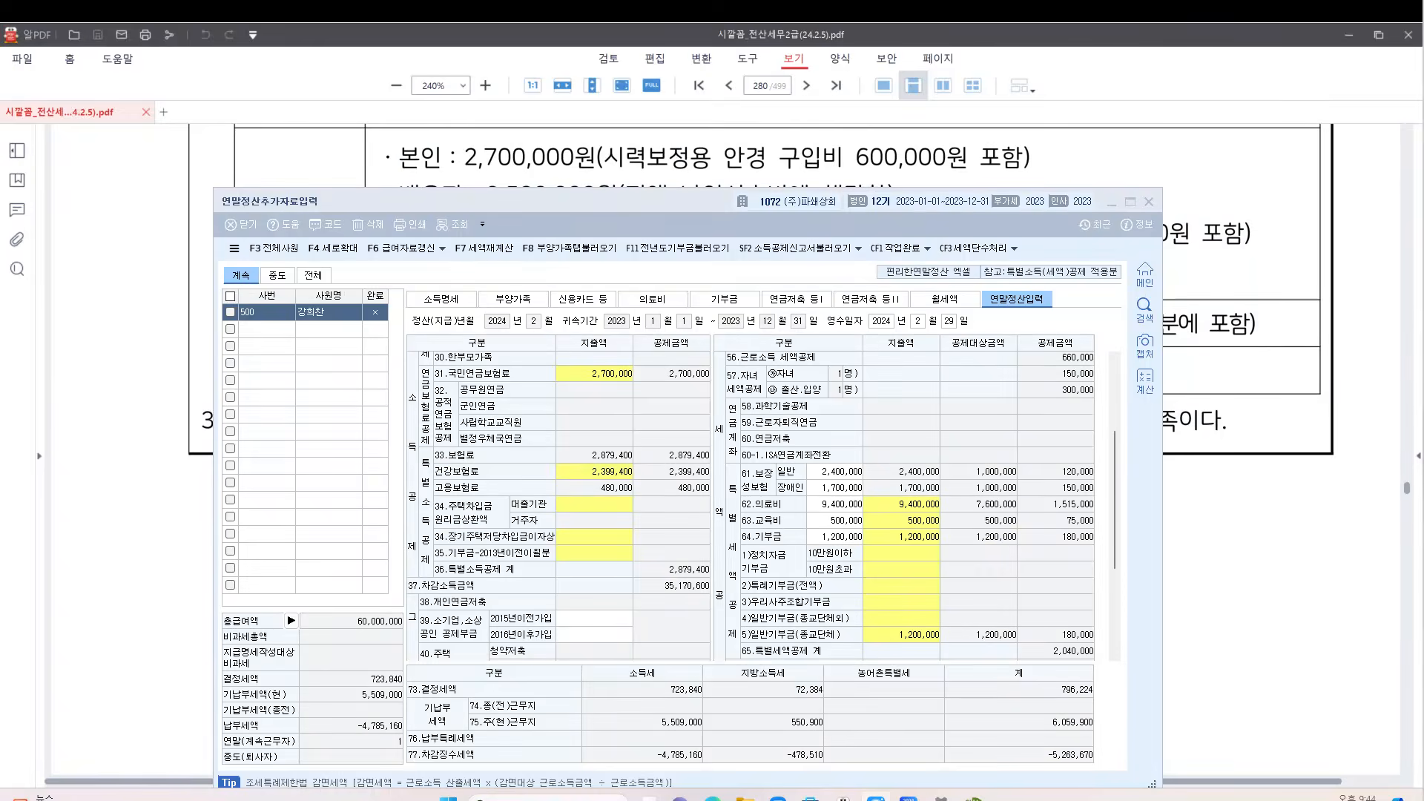
left_click_drag(795, 211, 835, 101)
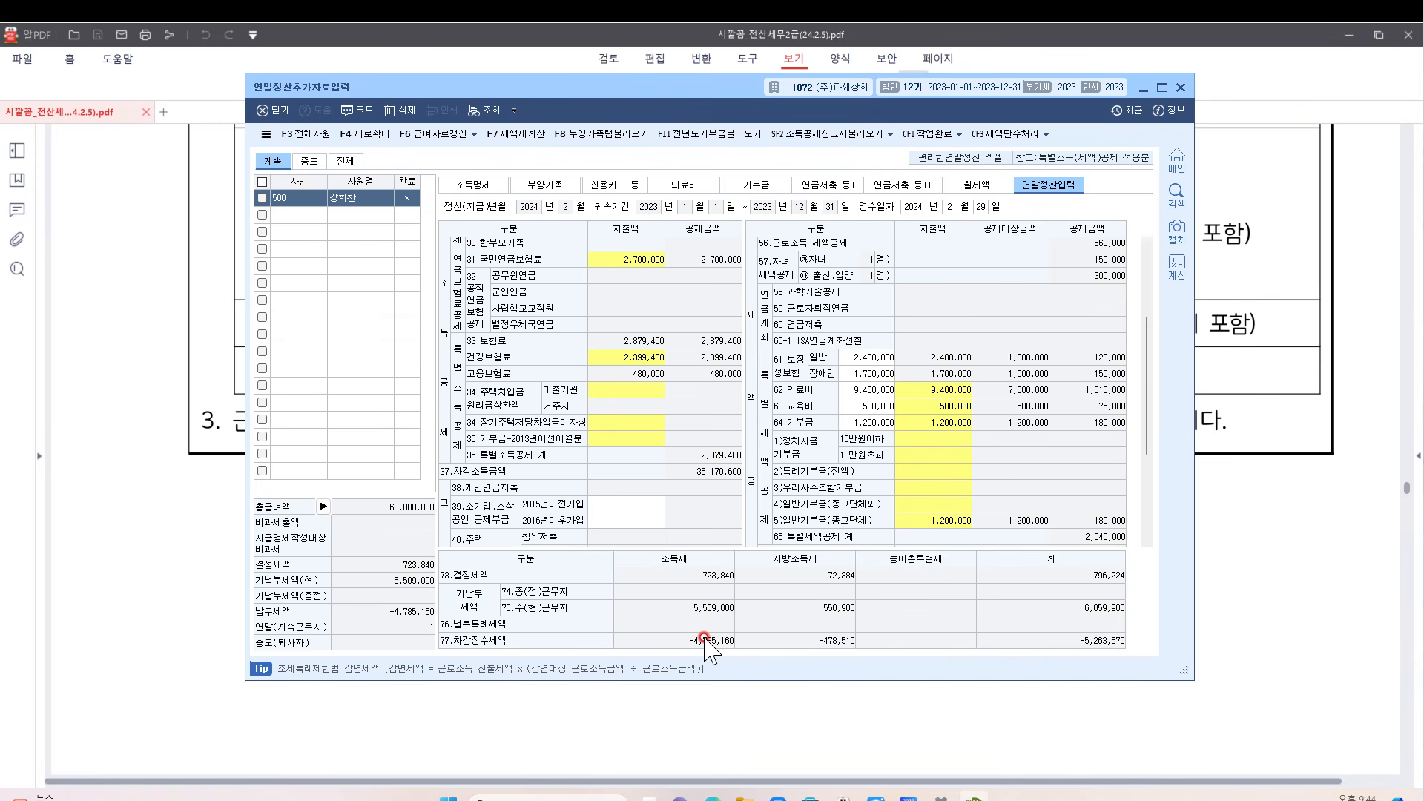
Bring the problem PDF forward at the 신용카드등 사용액 rows and dismiss the AD-ZERO popup
left_click(1219, 400)
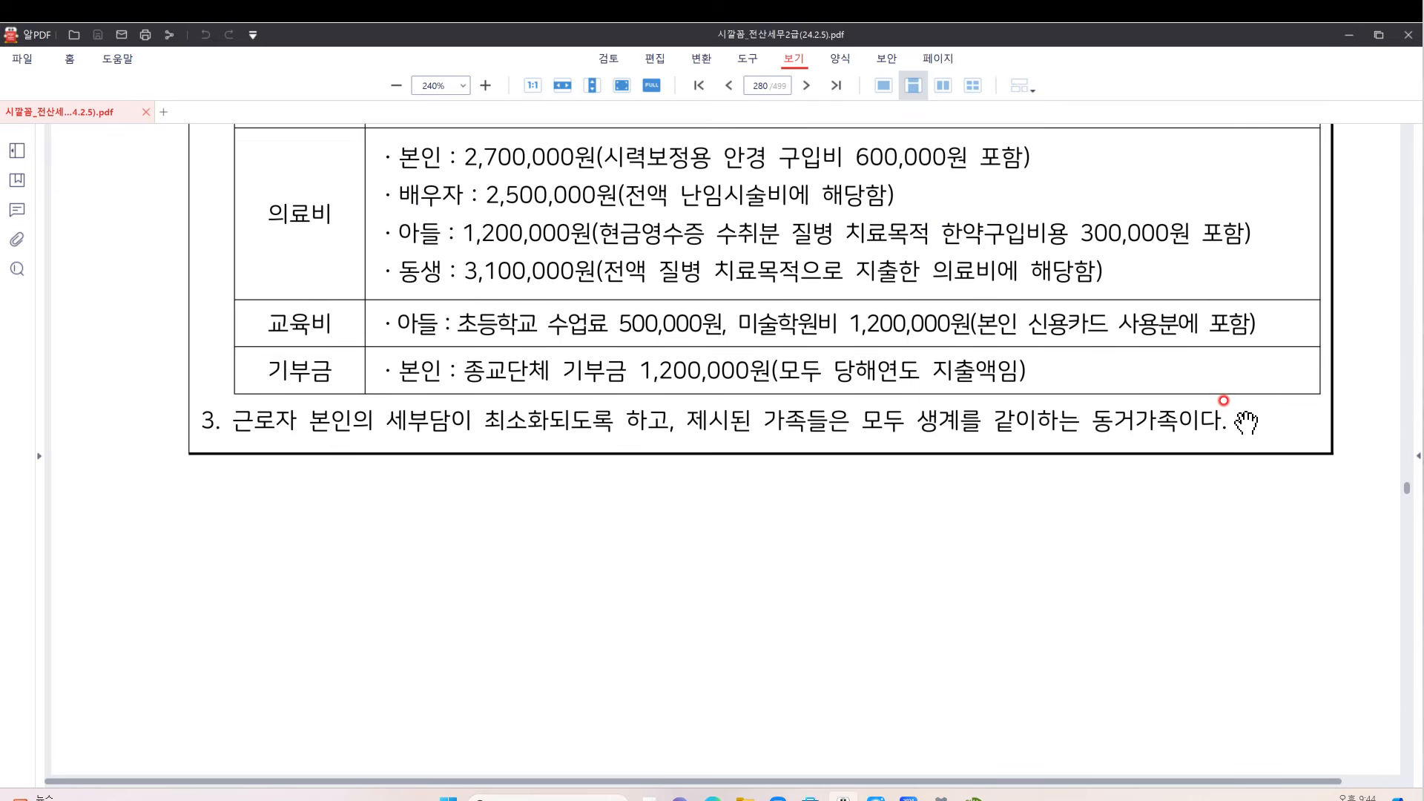
scroll(1241, 421, "up", 2)
scroll(1235, 423, "up", 1)
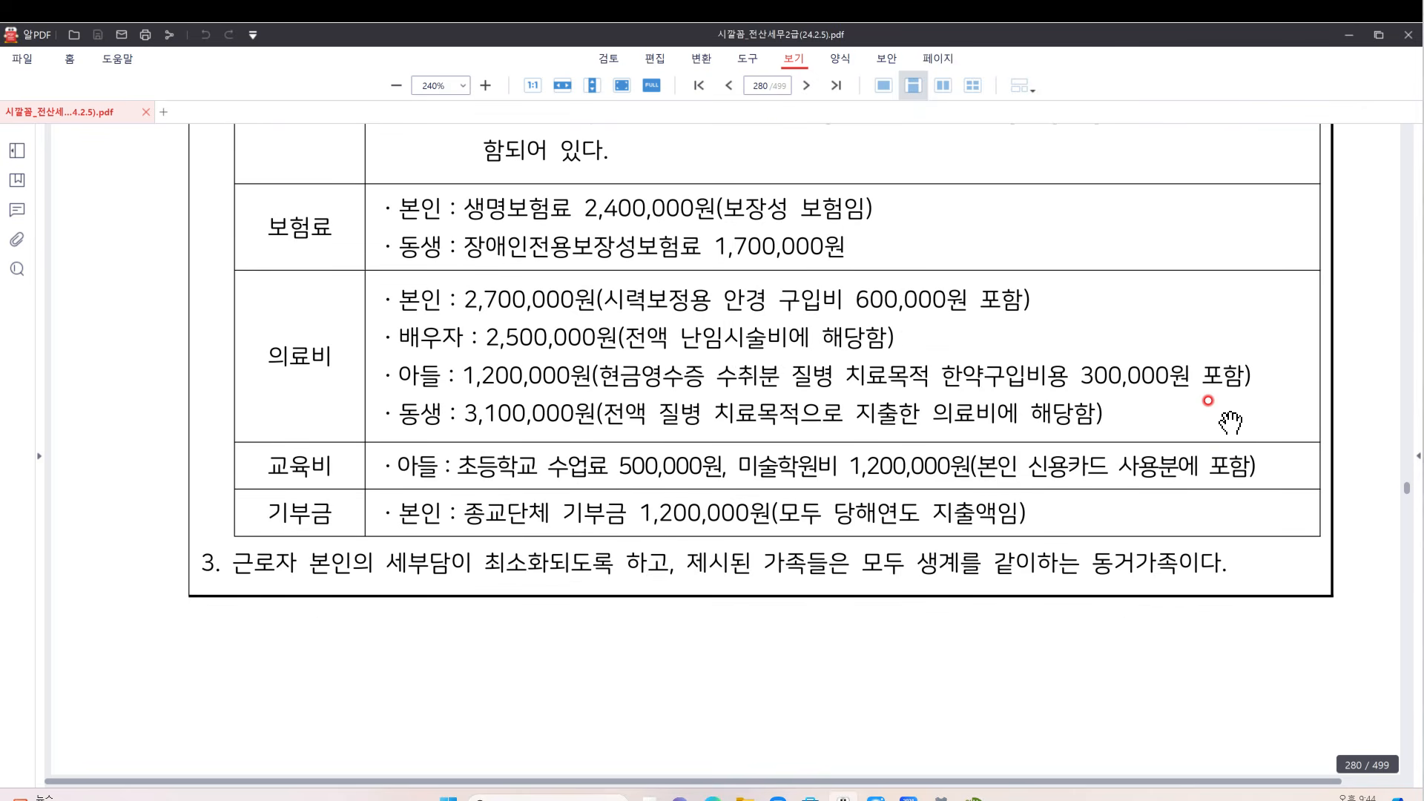
scroll(1215, 421, "up", 1)
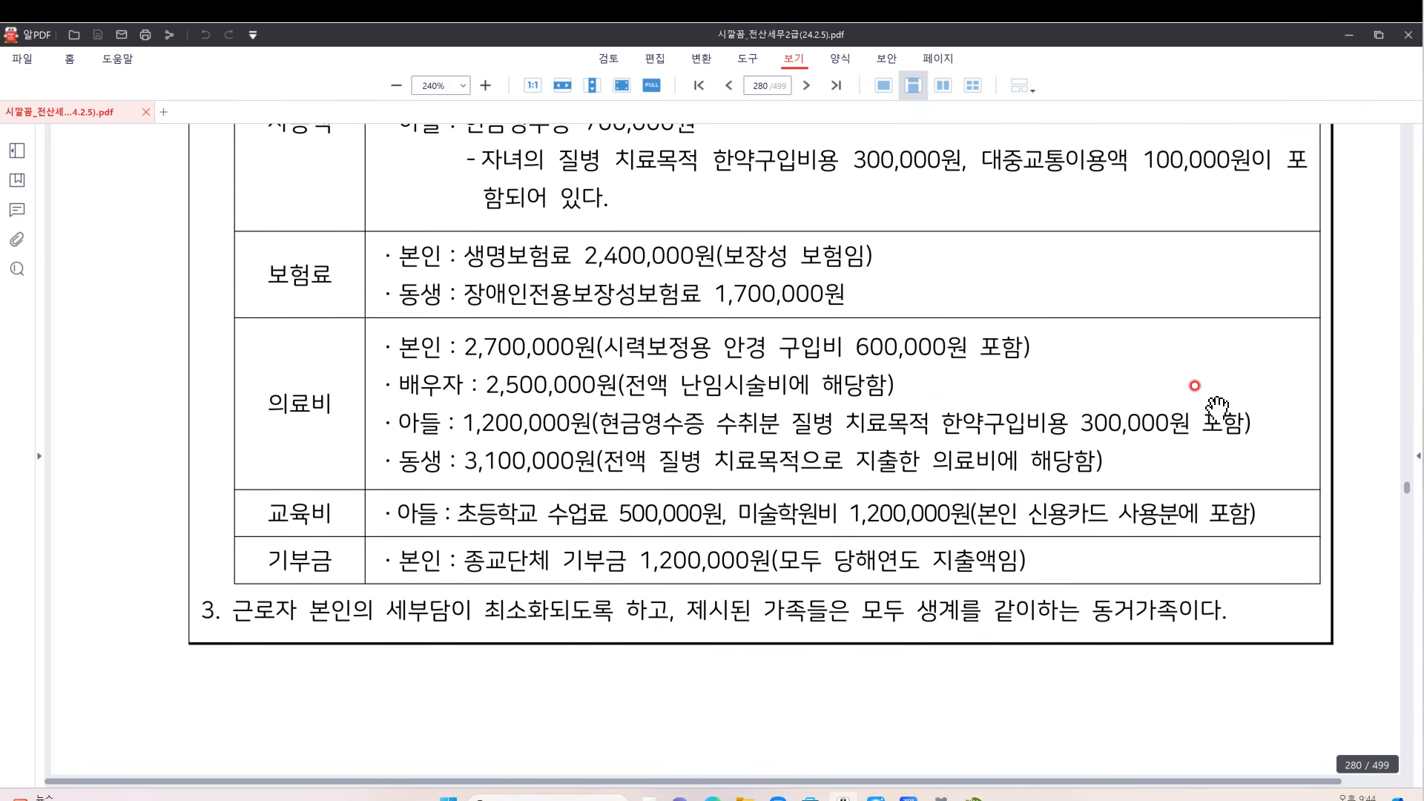
left_click(1394, 557)
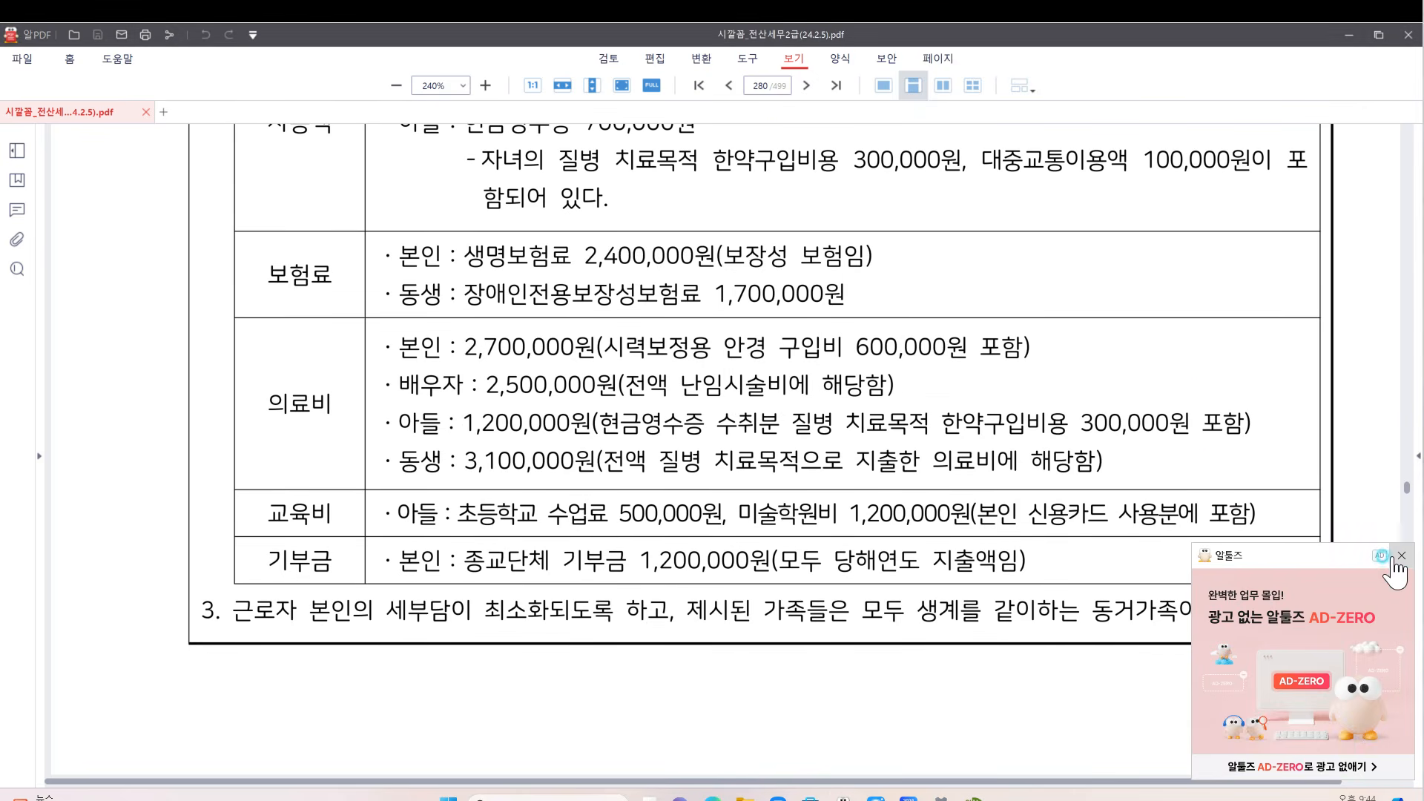
left_click(1398, 558)
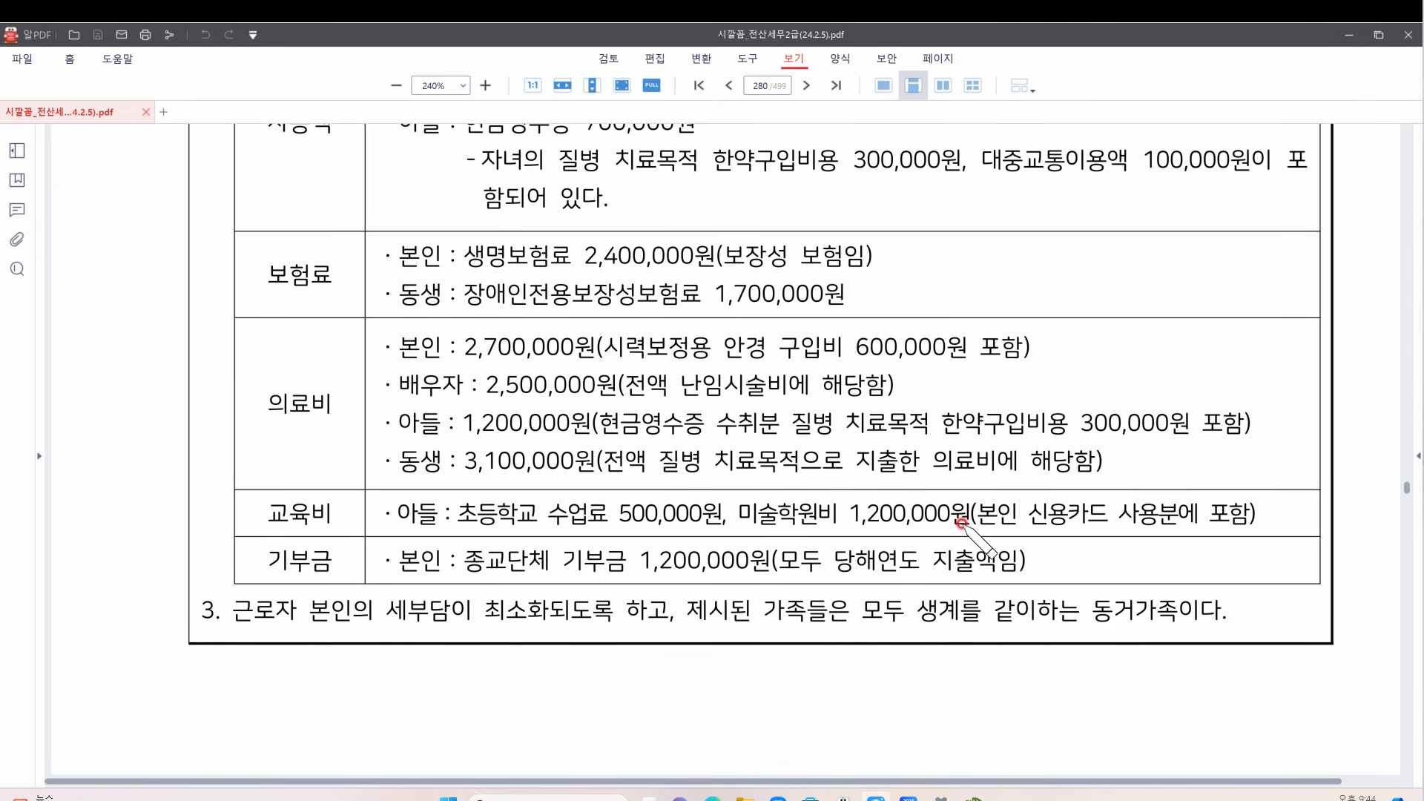
Mark up rows of the page 280 deduction table for review
left_click_drag(962, 524, 1282, 523)
scroll(906, 331, "up", 3)
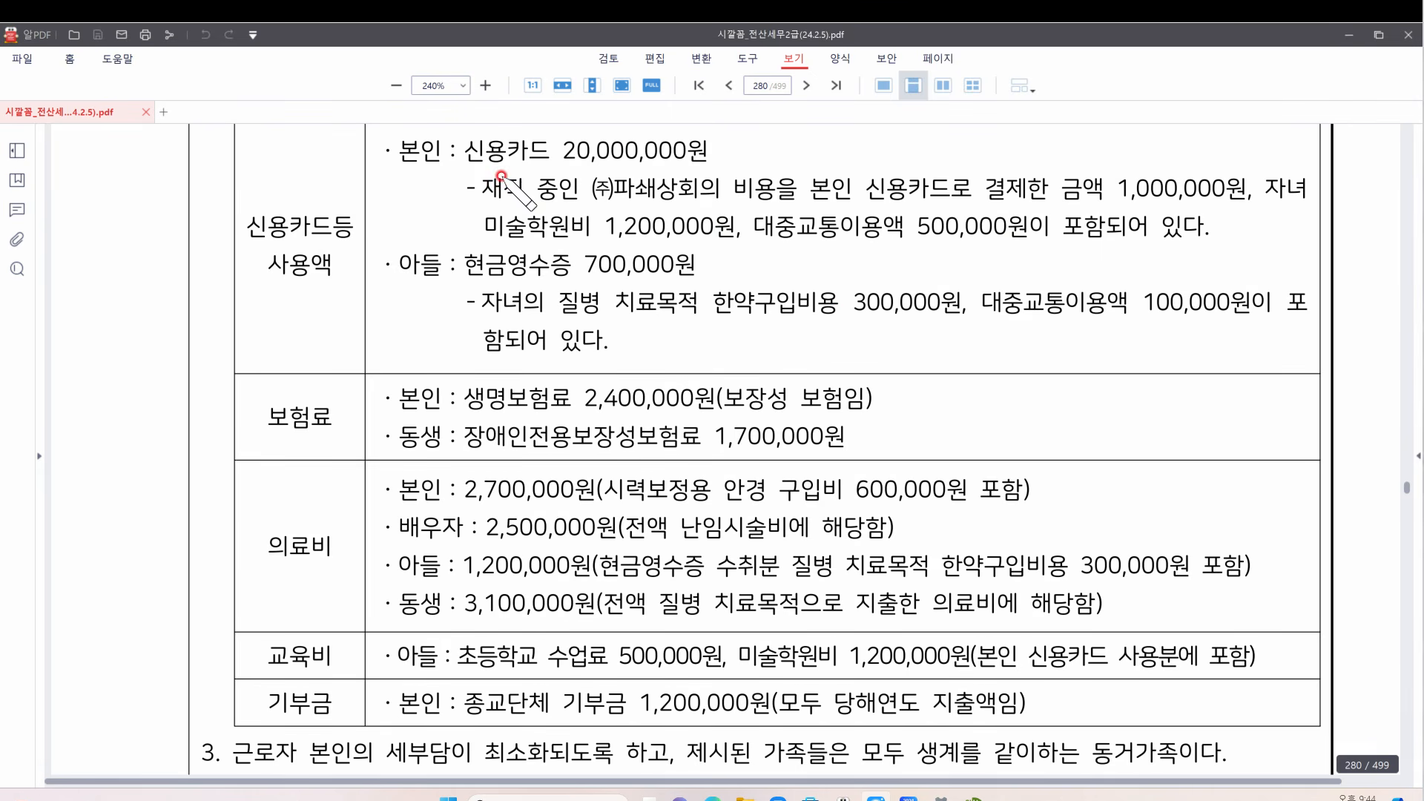
left_click_drag(475, 167, 684, 166)
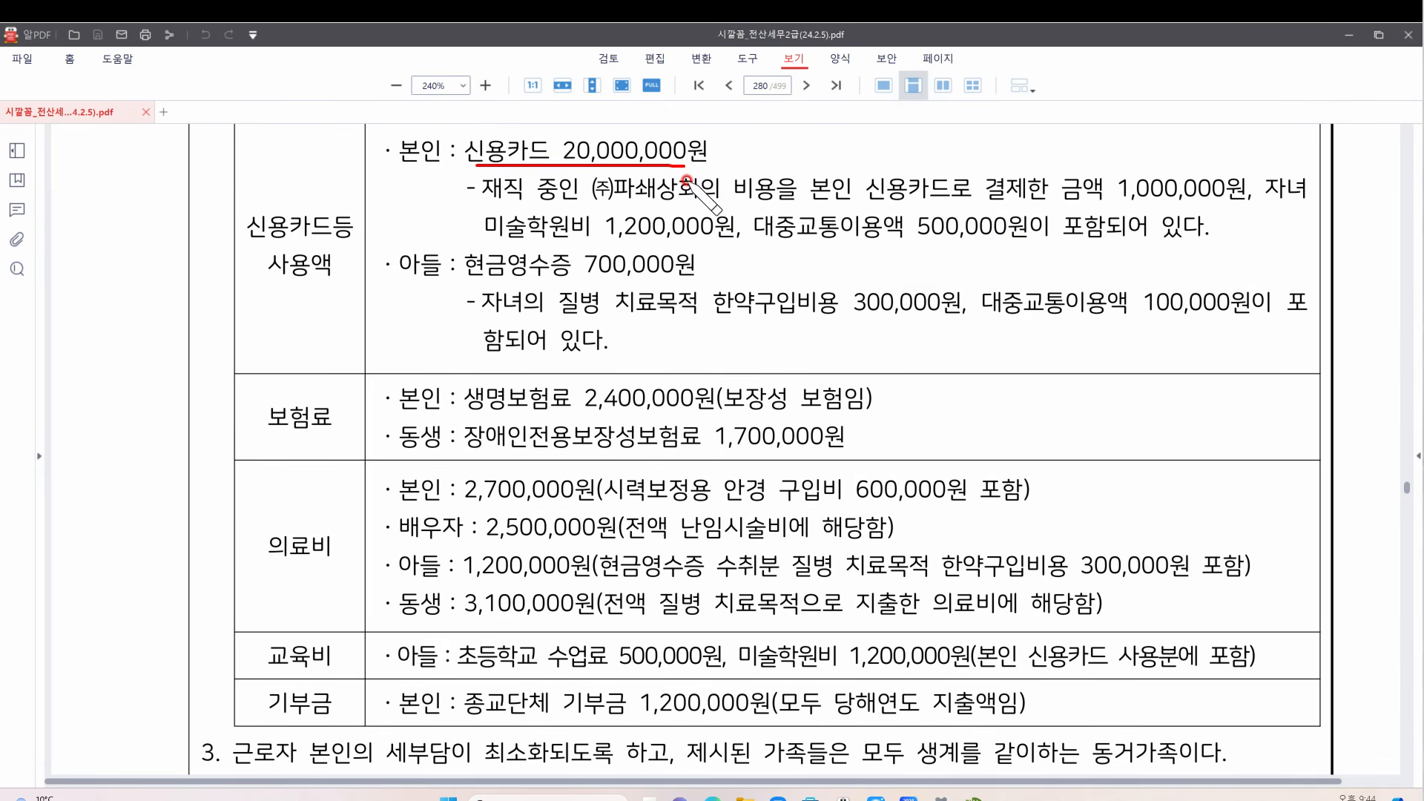
mouse_move(642, 221)
left_mouse_down()
mouse_move(742, 199)
mouse_move(702, 150)
mouse_move(690, 155)
left_mouse_up()
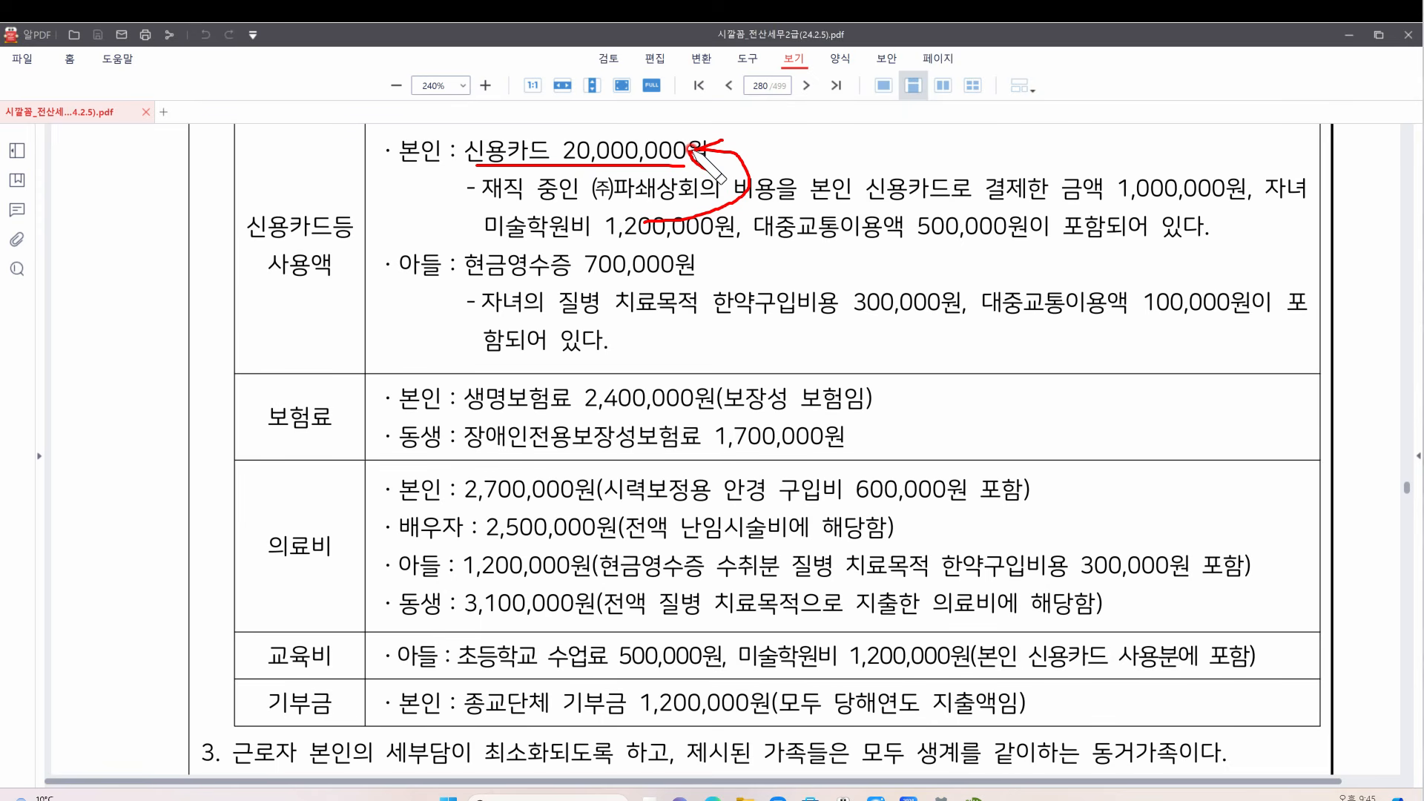
mouse_move(477, 152)
left_mouse_down()
mouse_move(470, 143)
mouse_move(473, 165)
left_mouse_up()
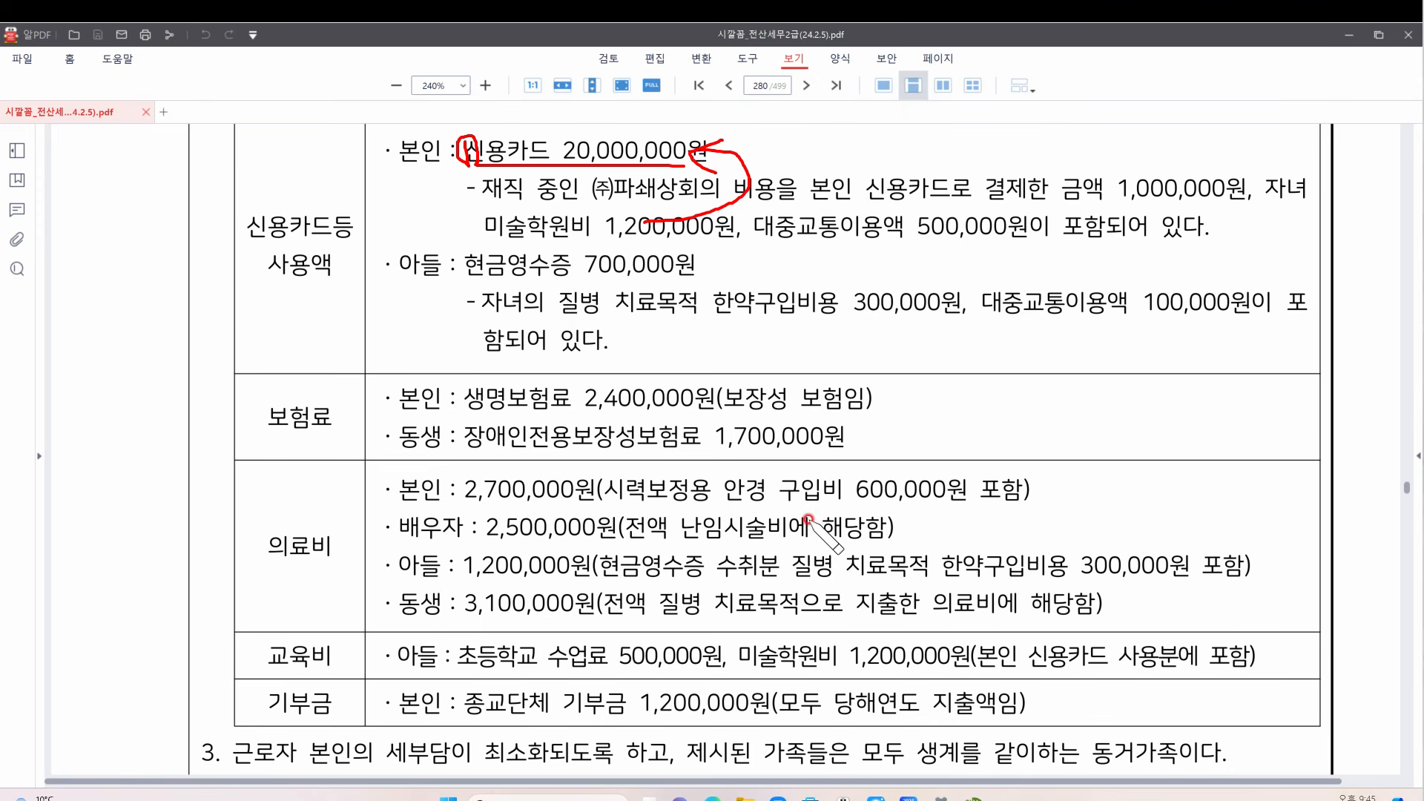
left_click_drag(742, 670, 950, 672)
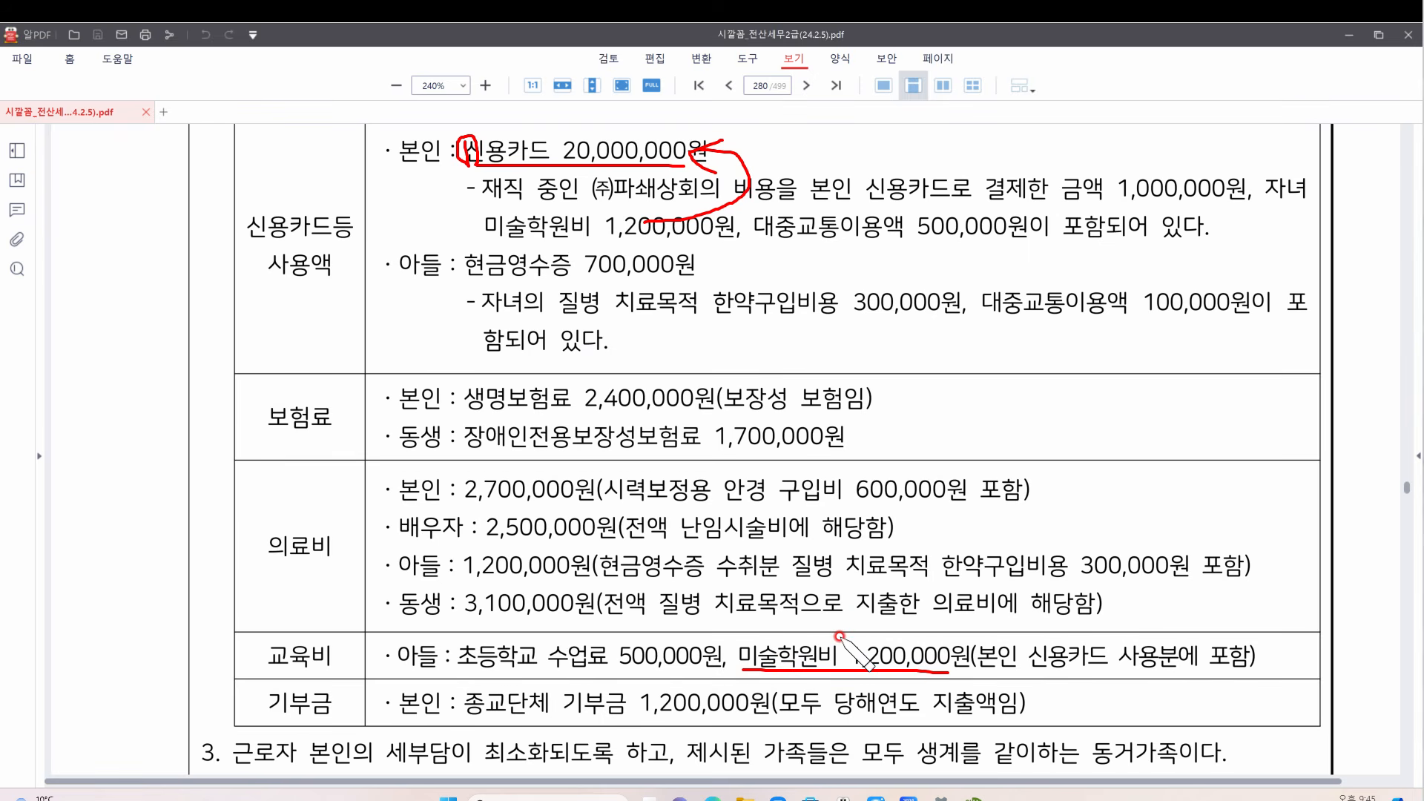
mouse_move(840, 636)
left_mouse_down()
mouse_move(789, 674)
mouse_move(857, 666)
left_mouse_up()
left_click(1336, 607)
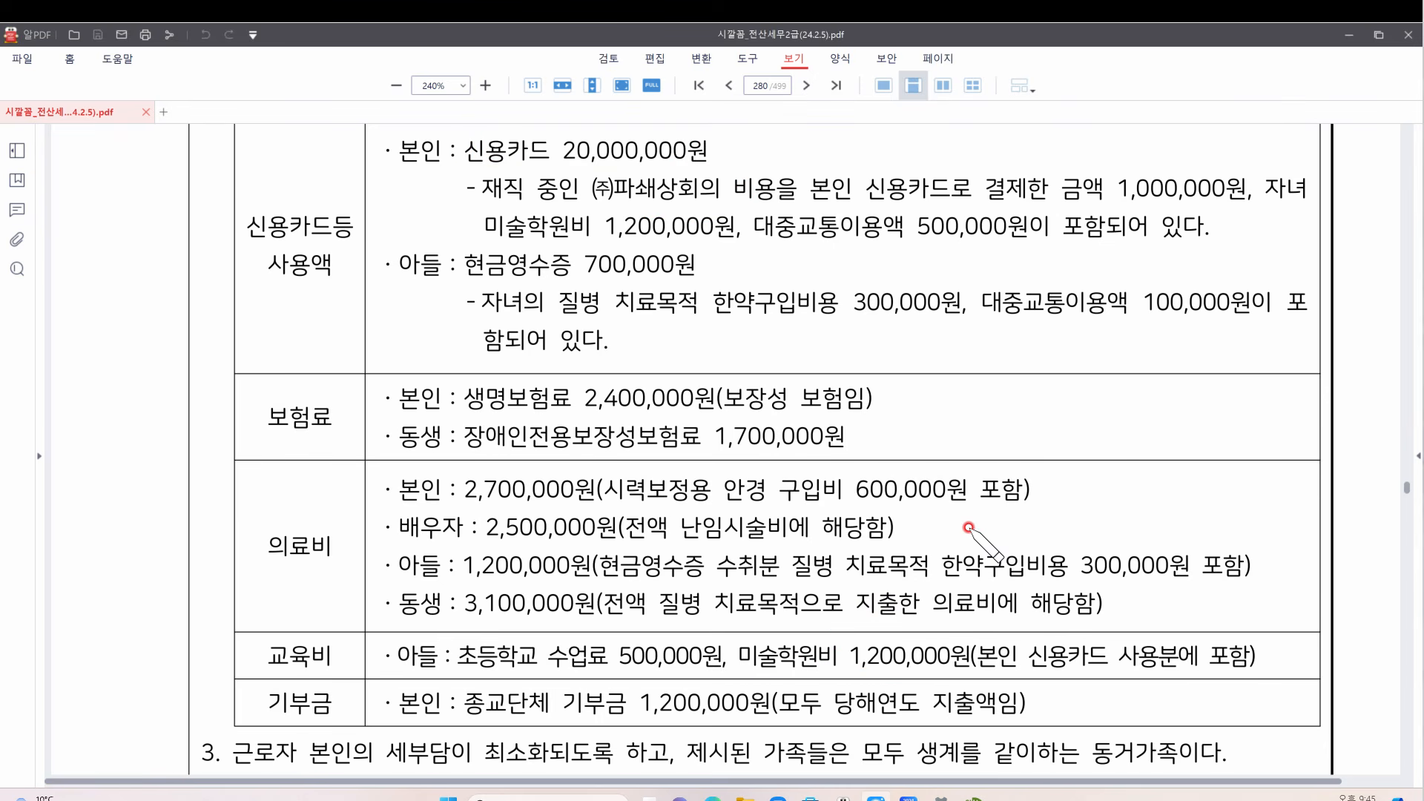